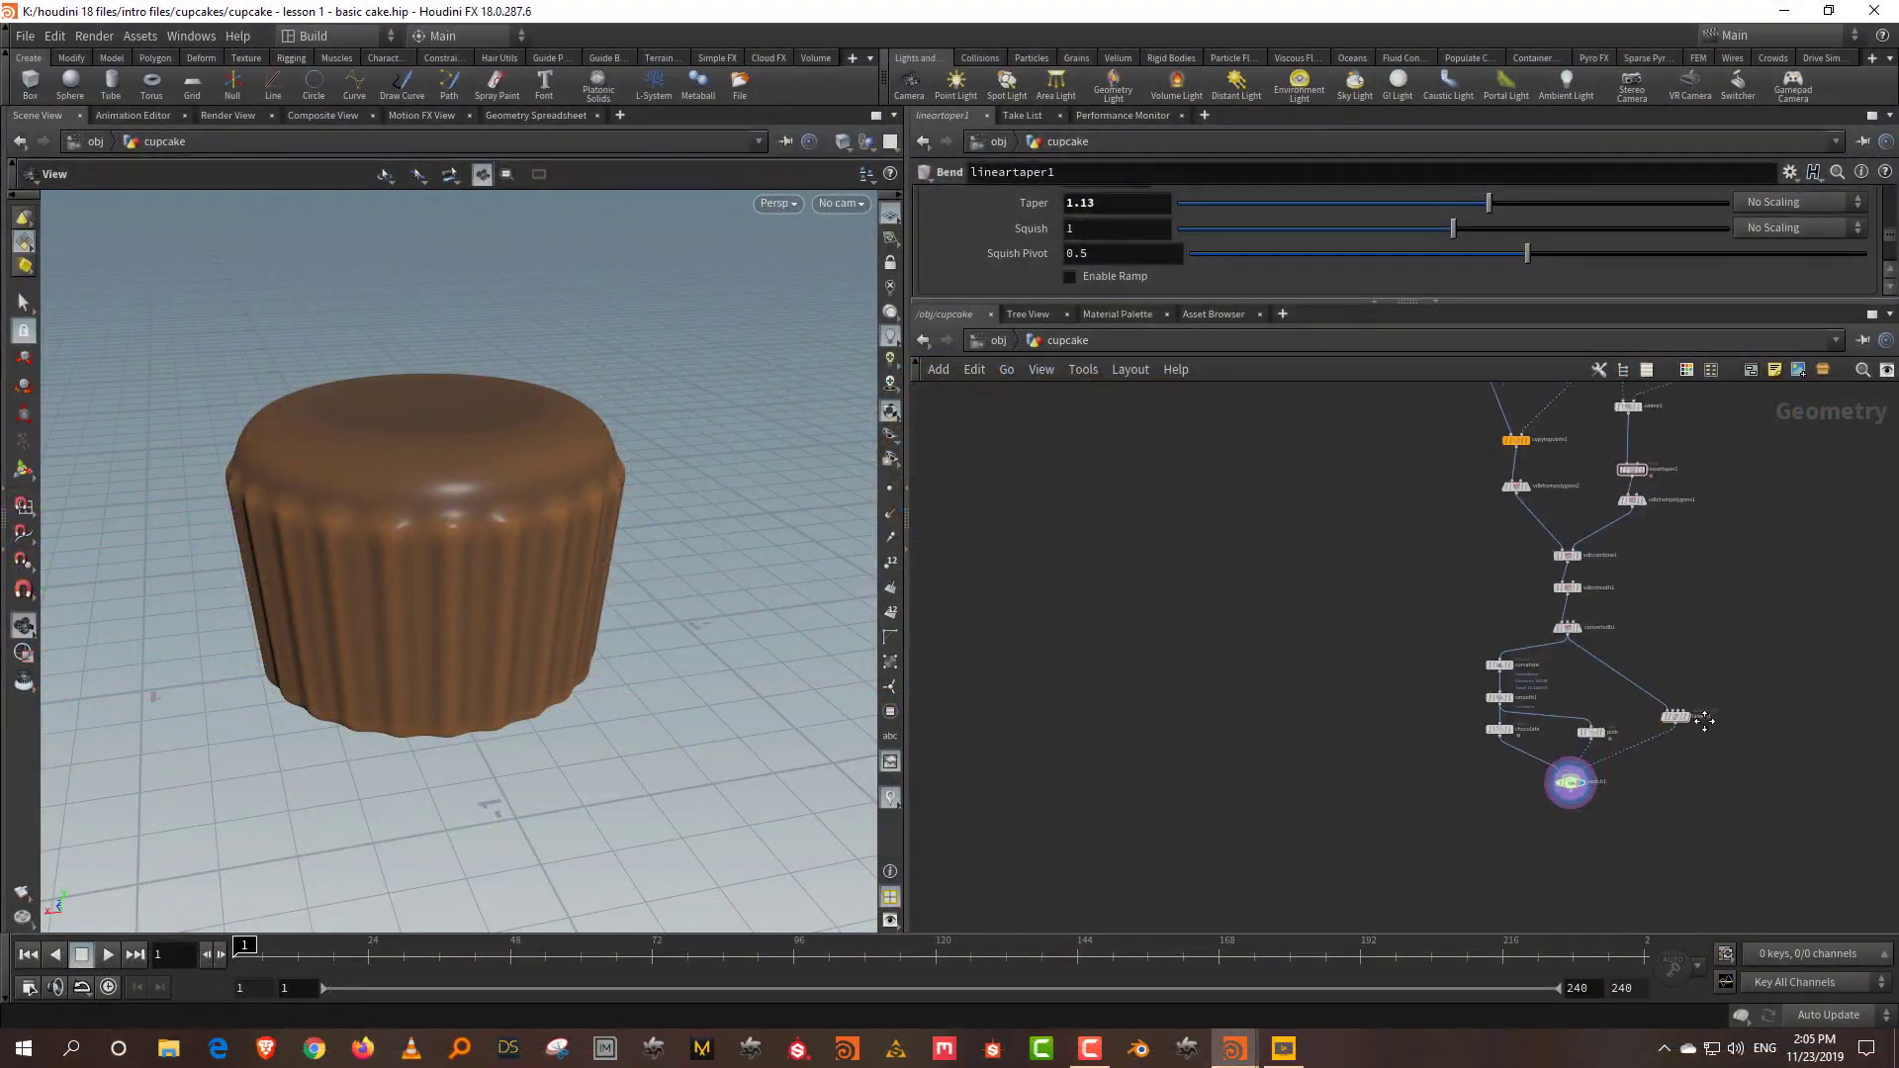
Step: Set the display flag on sweep1 to show the plain, untapered segmented cylinder
{"action": "scroll", "coordinate": [1564, 667], "scroll_direction": "up", "scroll_amount": 3}
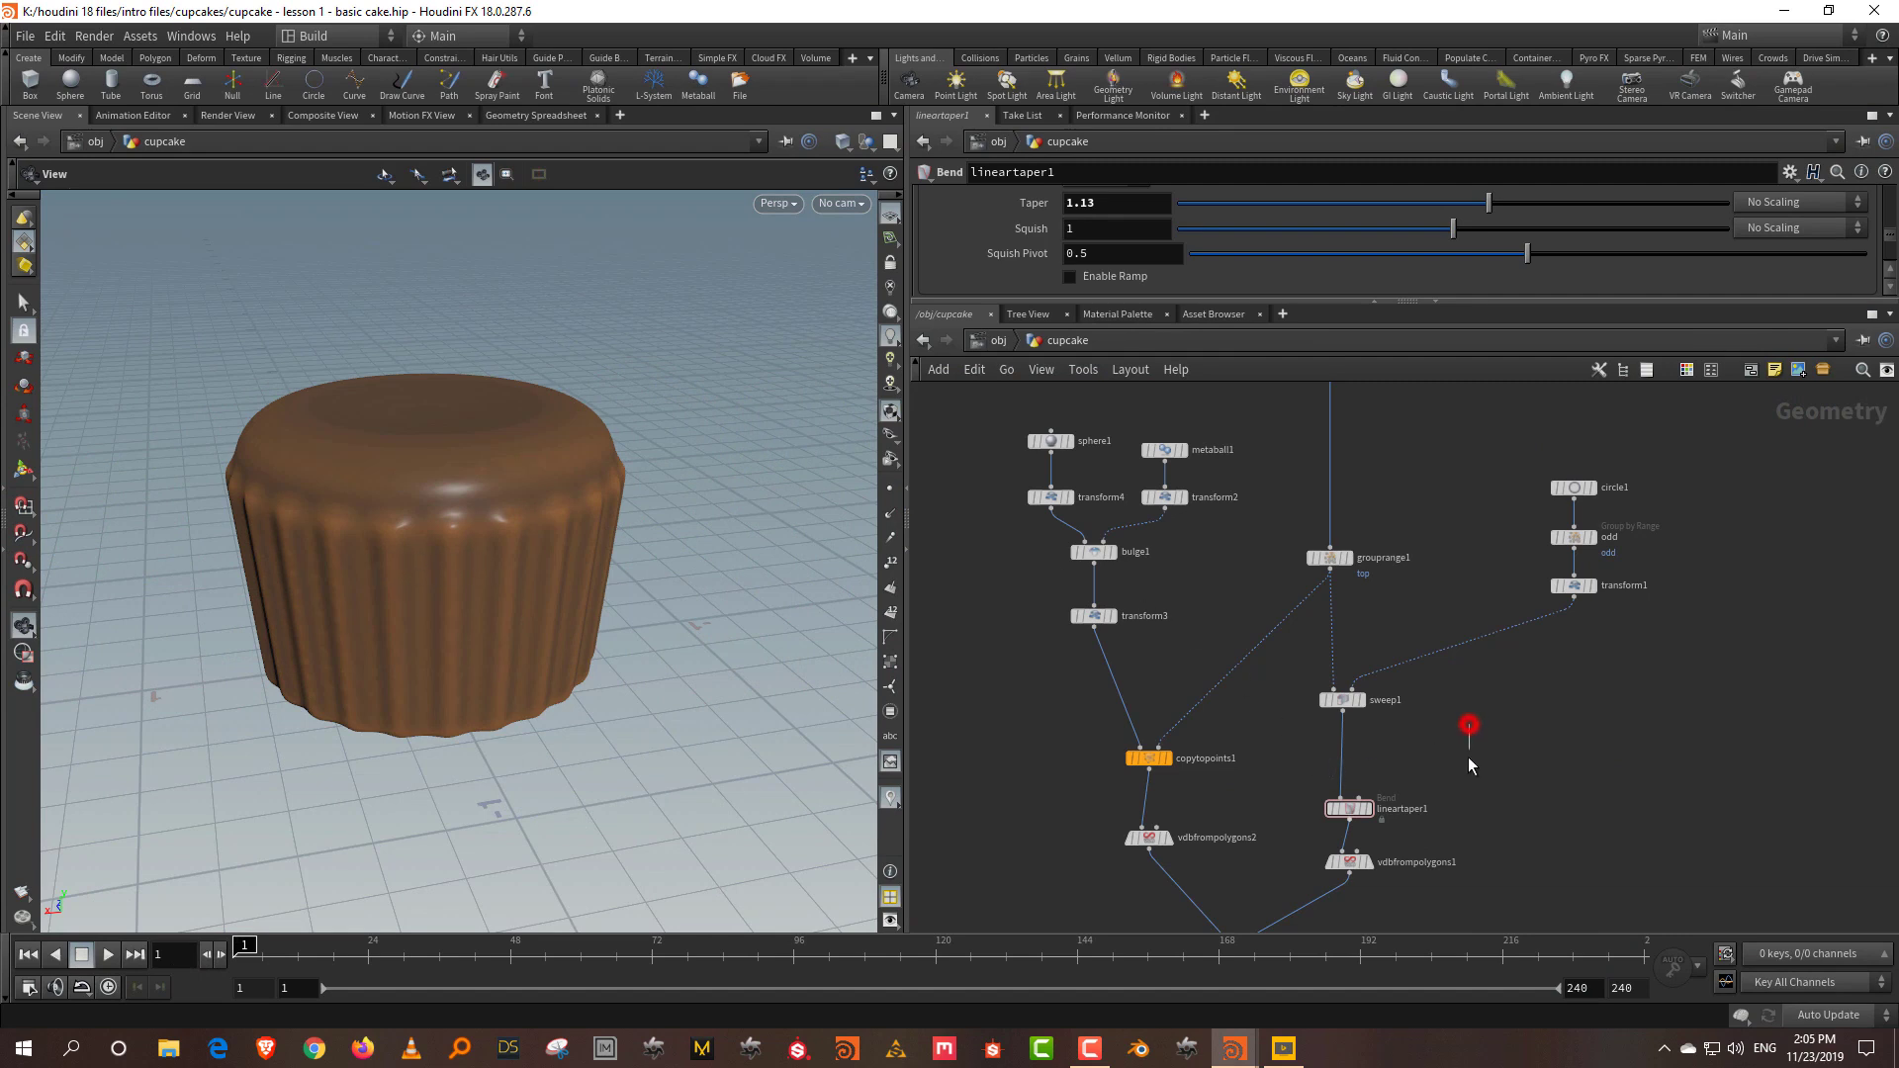
{"action": "scroll", "coordinate": [1393, 776], "scroll_direction": "up", "scroll_amount": 3}
{"action": "middle_click_drag", "start_coordinate": [1421, 690], "coordinate": [1413, 801]}
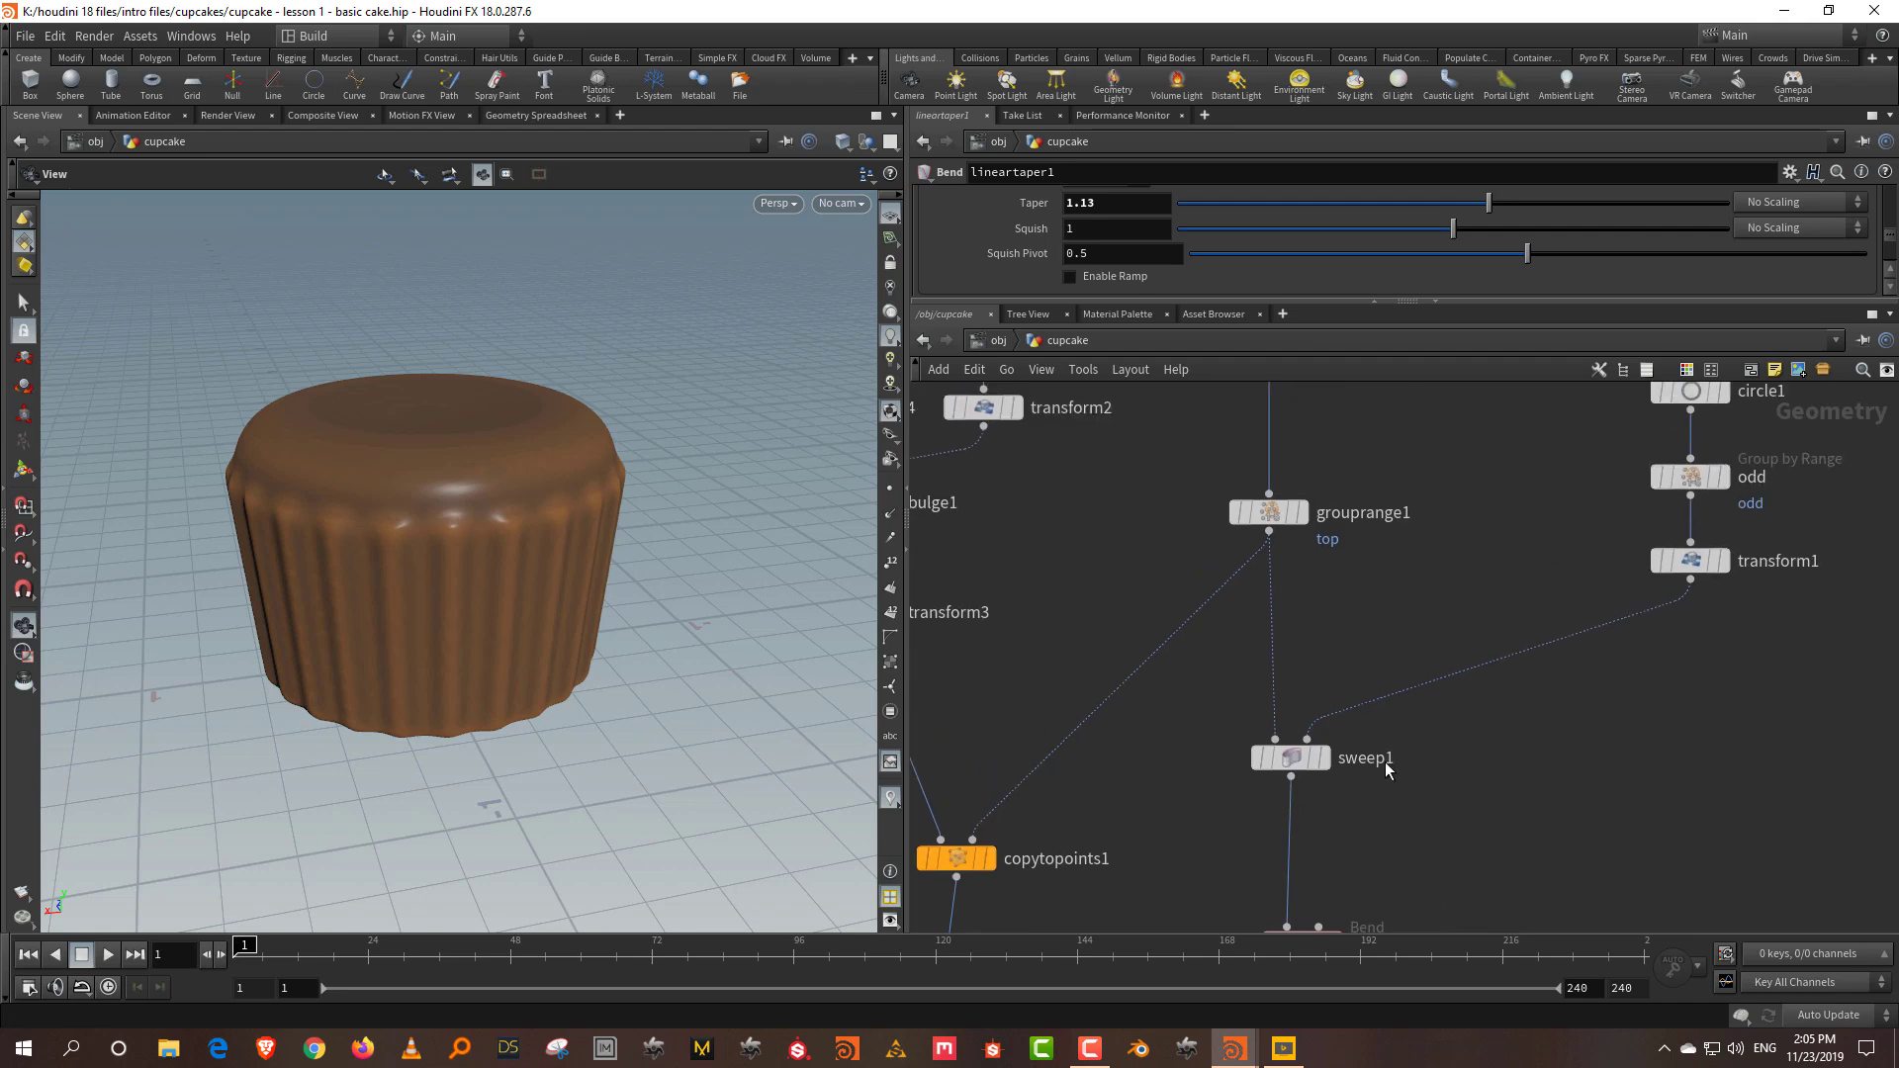
{"action": "left_click", "coordinate": [1319, 763]}
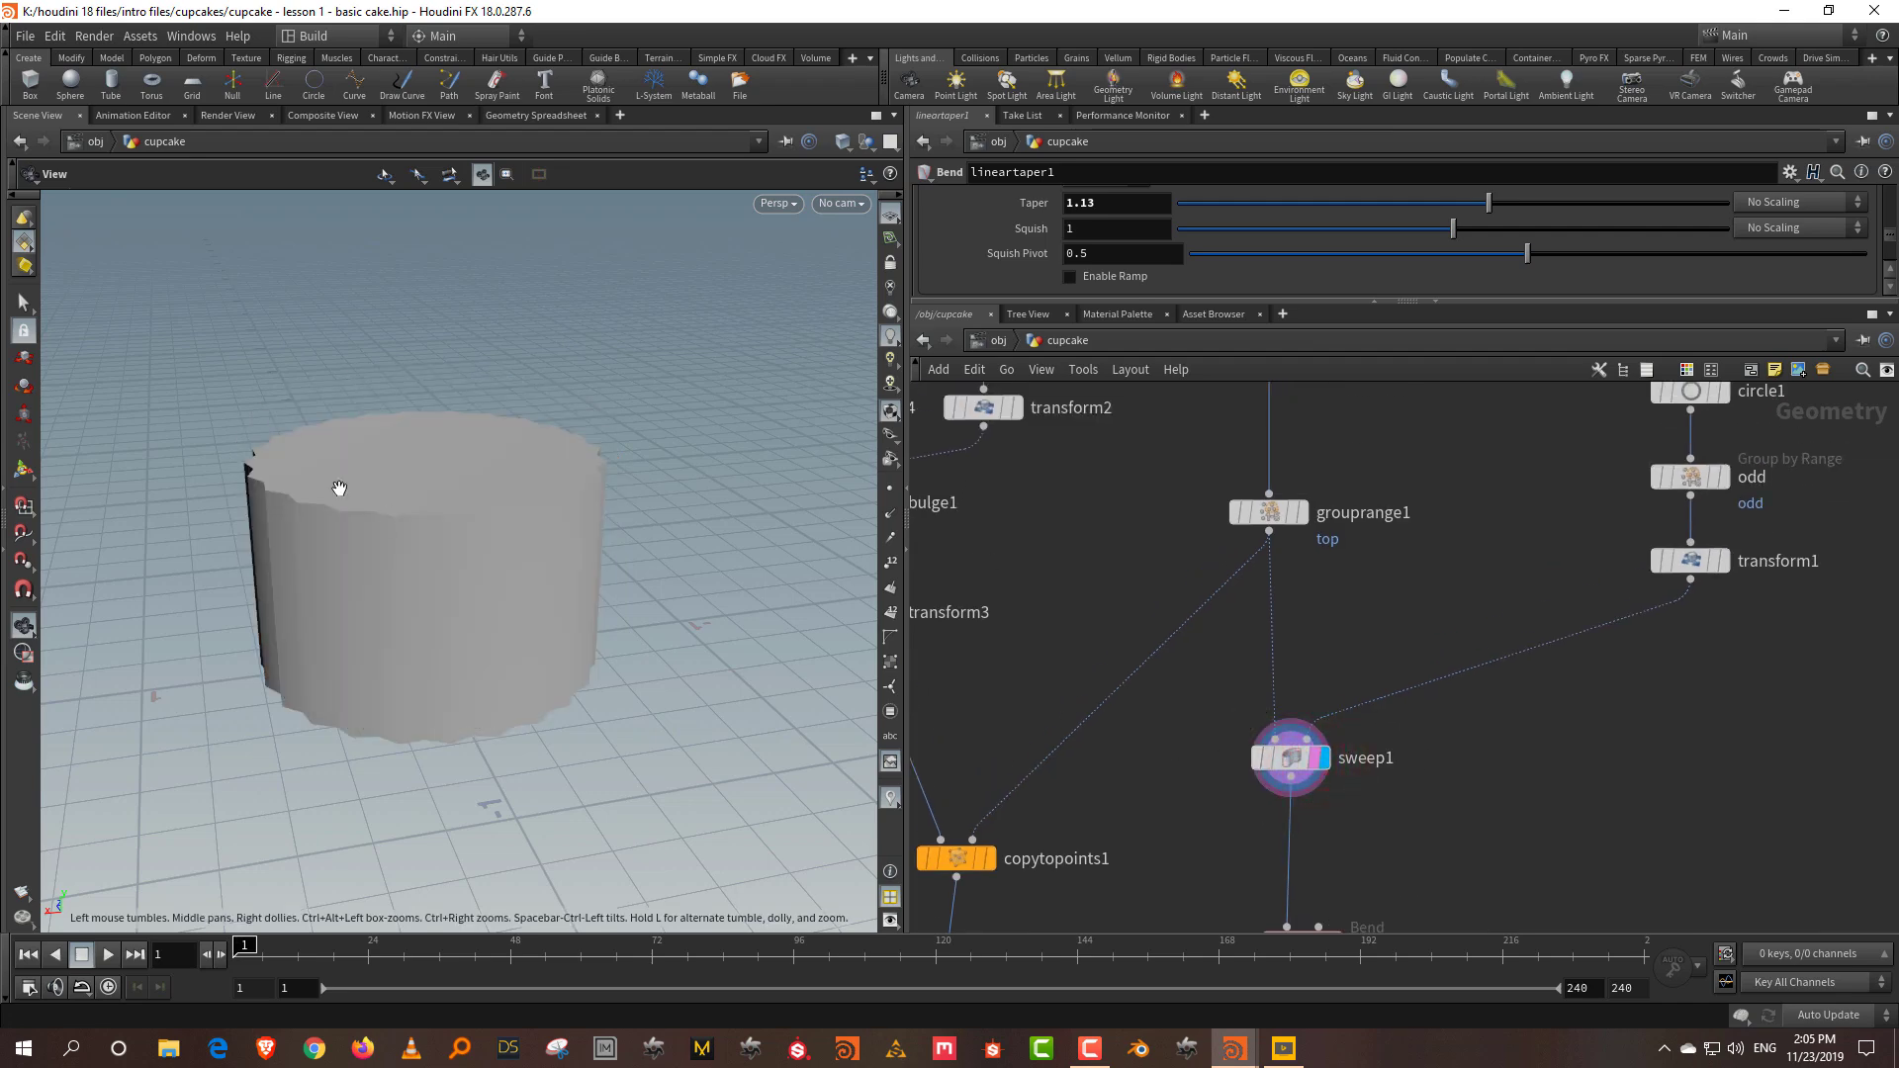
{"action": "left_click_drag", "start_coordinate": [347, 488], "coordinate": [394, 449]}
Step: Select sweep1 to show its Sweep parameters in an enlarged parameter pane
{"action": "middle_click_drag", "start_coordinate": [1286, 920], "coordinate": [1276, 792]}
{"action": "left_click", "coordinate": [1279, 817]}
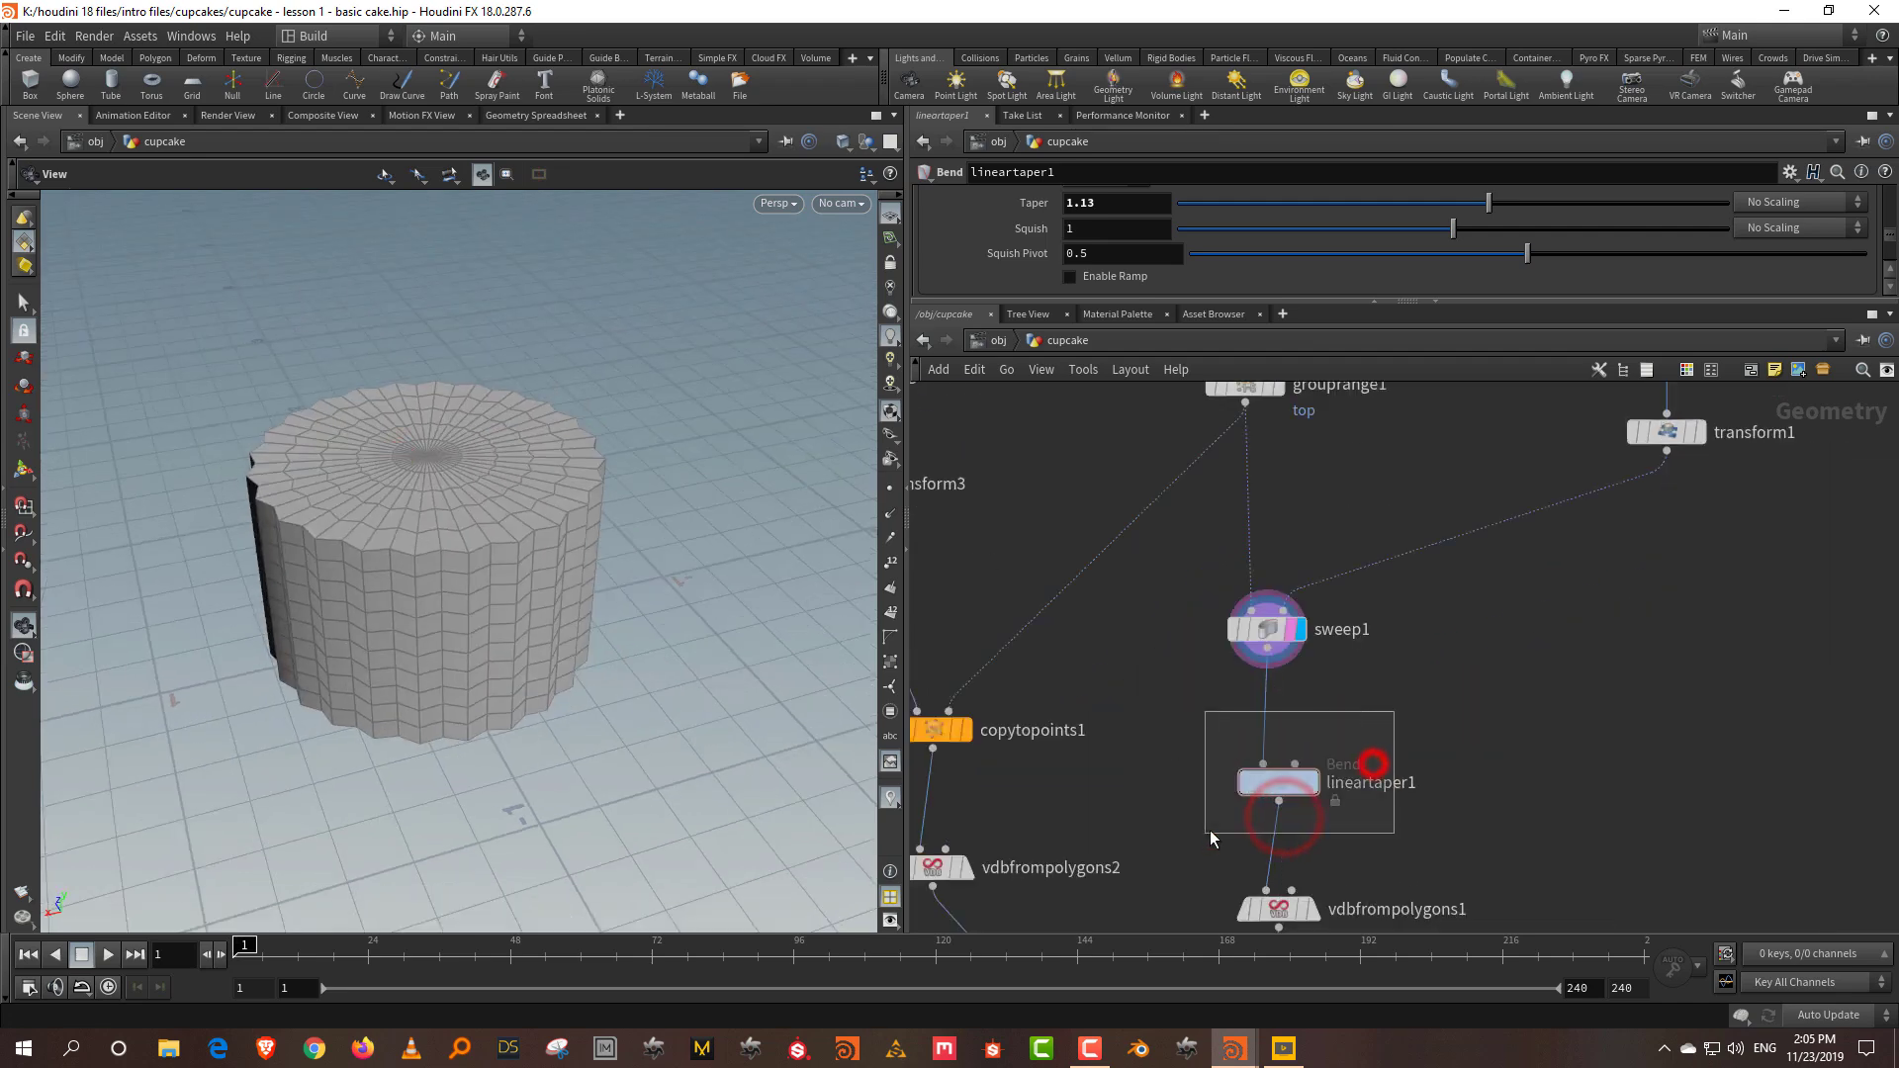
{"action": "left_click_drag", "start_coordinate": [1233, 827], "coordinate": [1236, 825]}
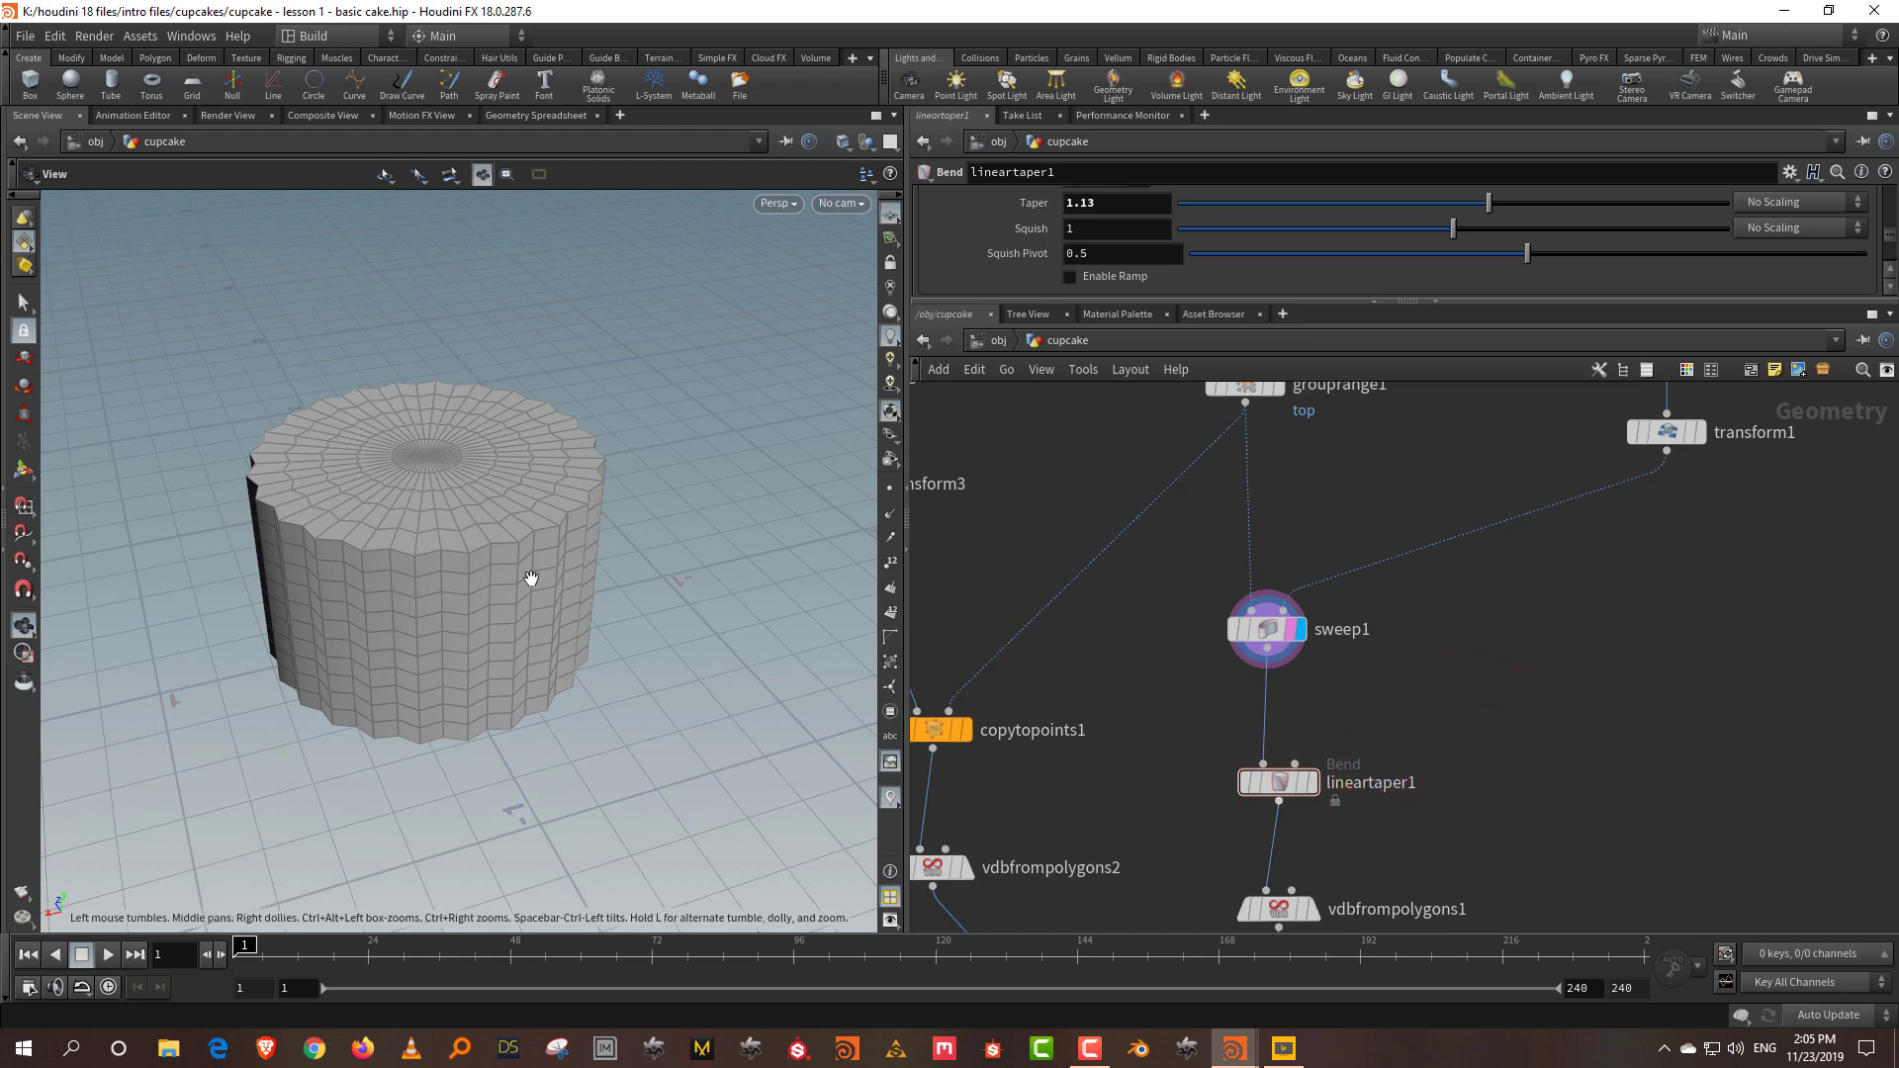
{"action": "left_click", "coordinate": [1248, 630]}
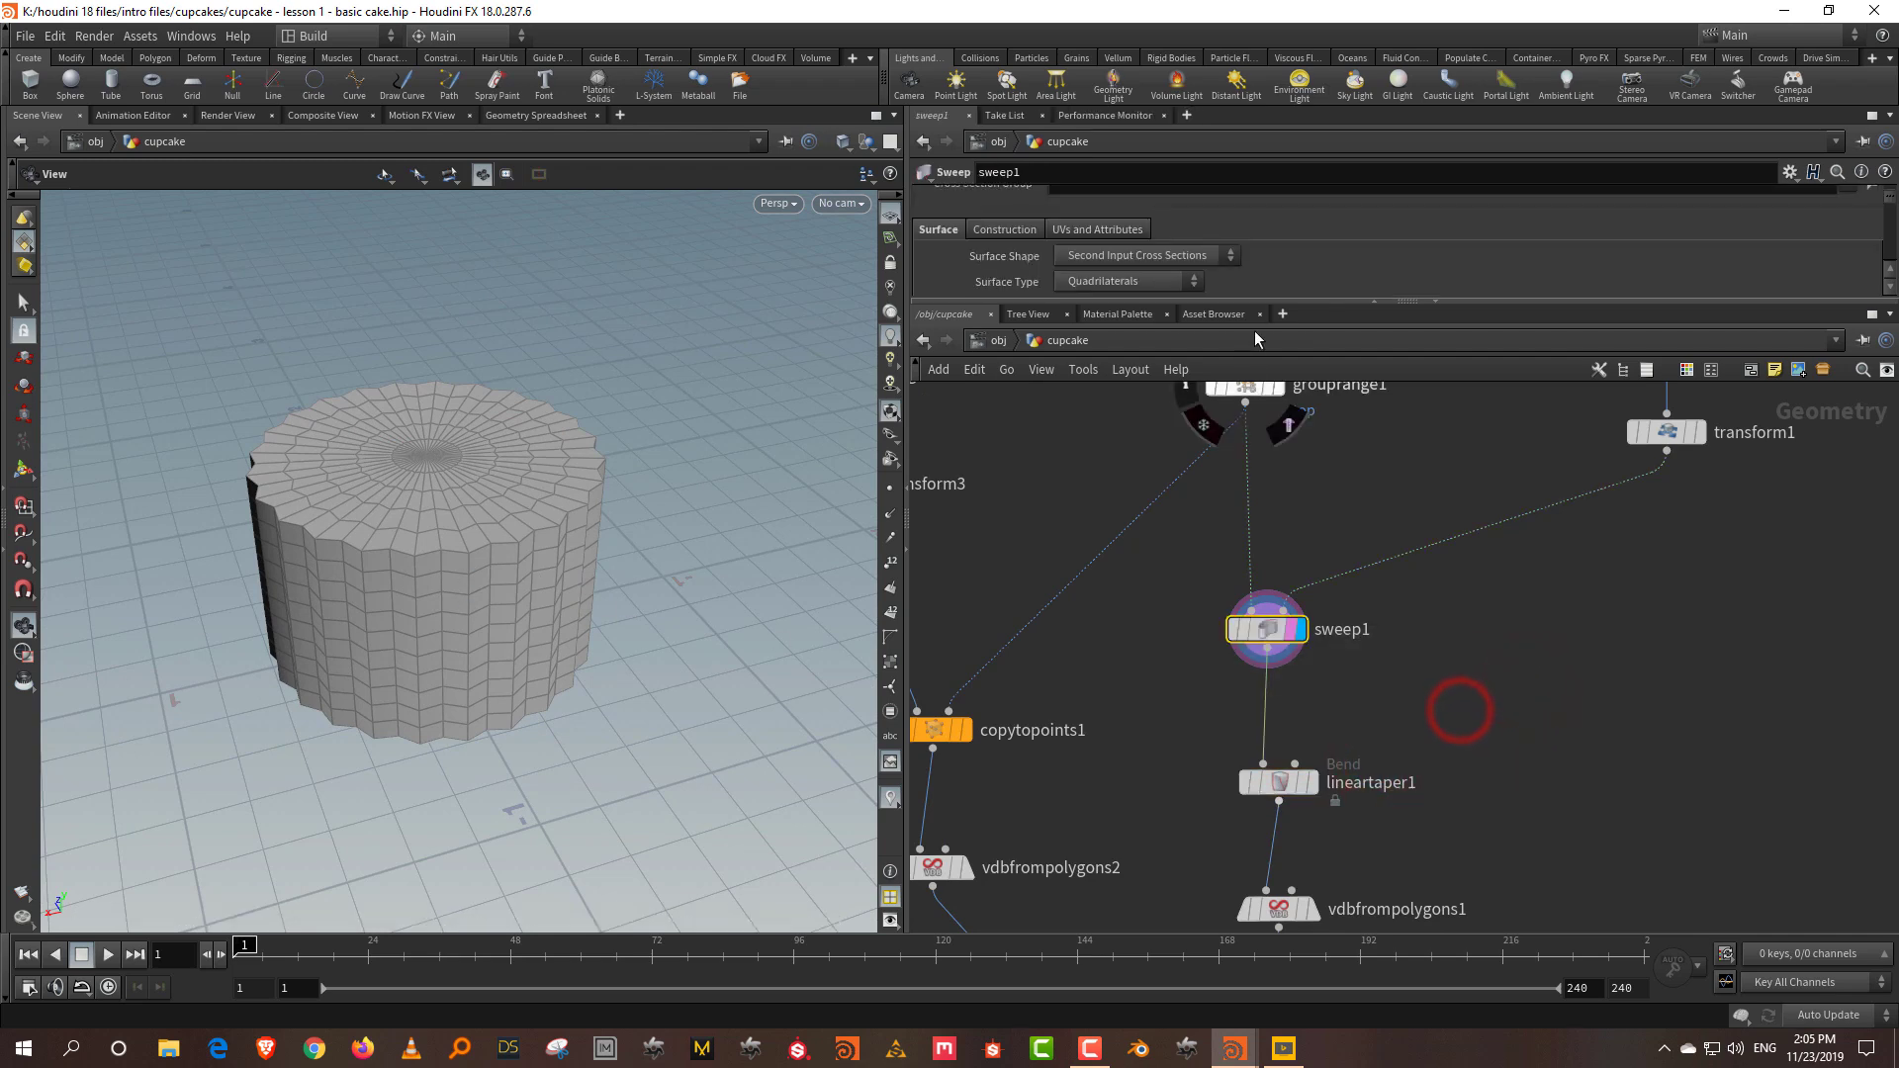
{"action": "left_click_drag", "start_coordinate": [1251, 302], "coordinate": [1250, 457]}
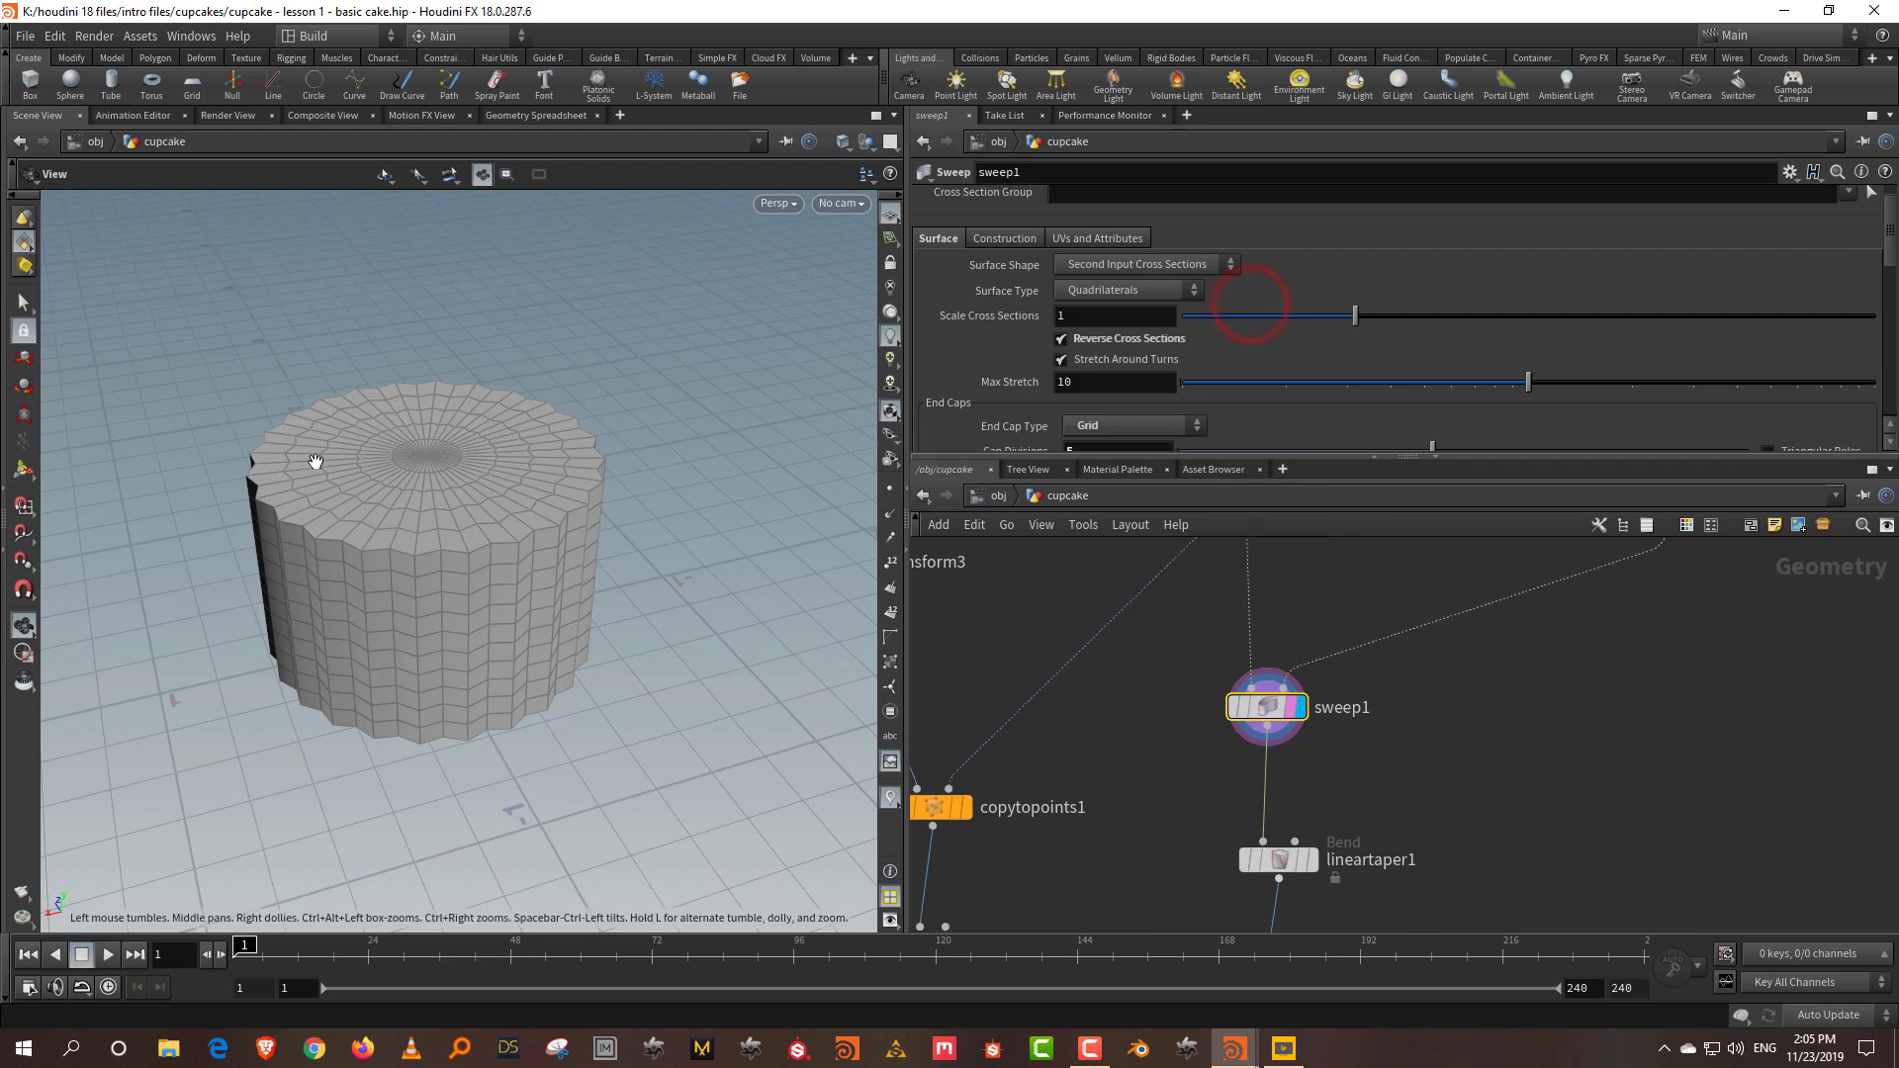
{"action": "middle_click_drag", "start_coordinate": [1472, 815], "coordinate": [1439, 756]}
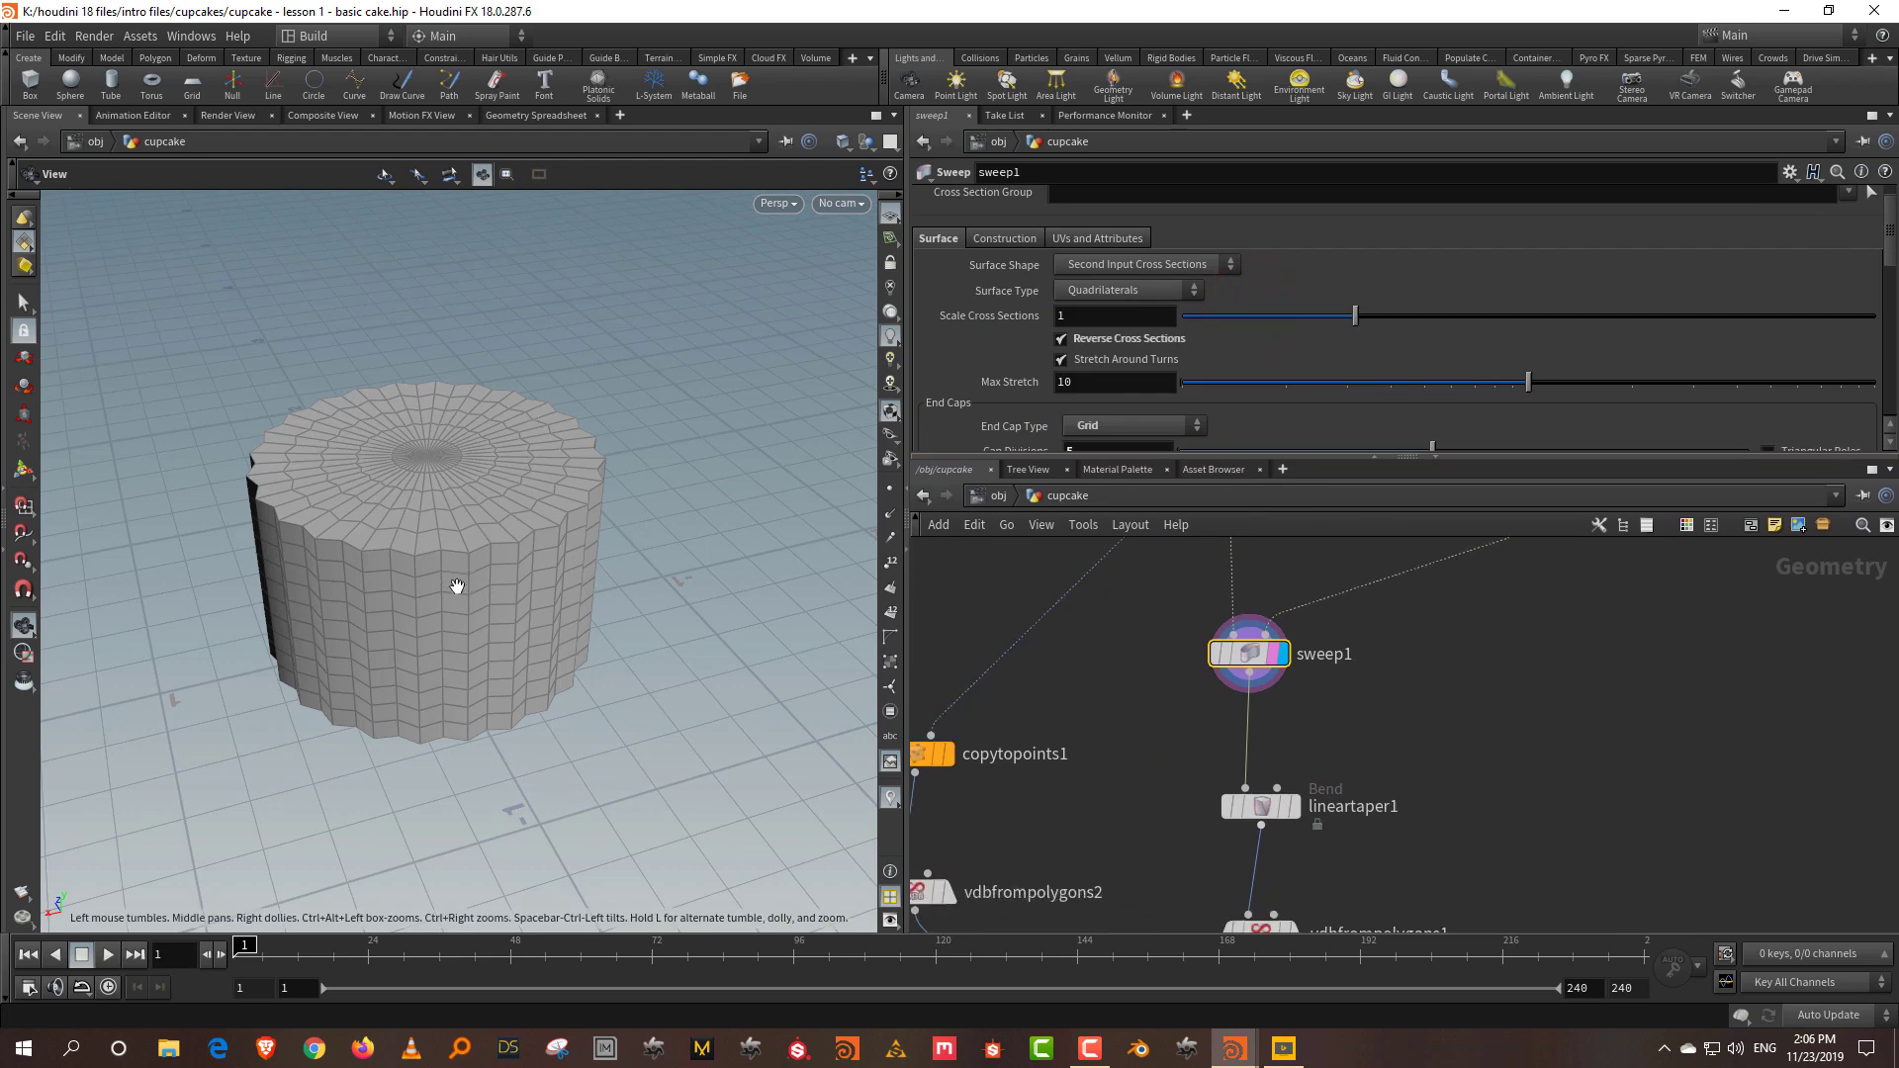
{"action": "left_click_drag", "start_coordinate": [457, 587], "coordinate": [457, 581]}
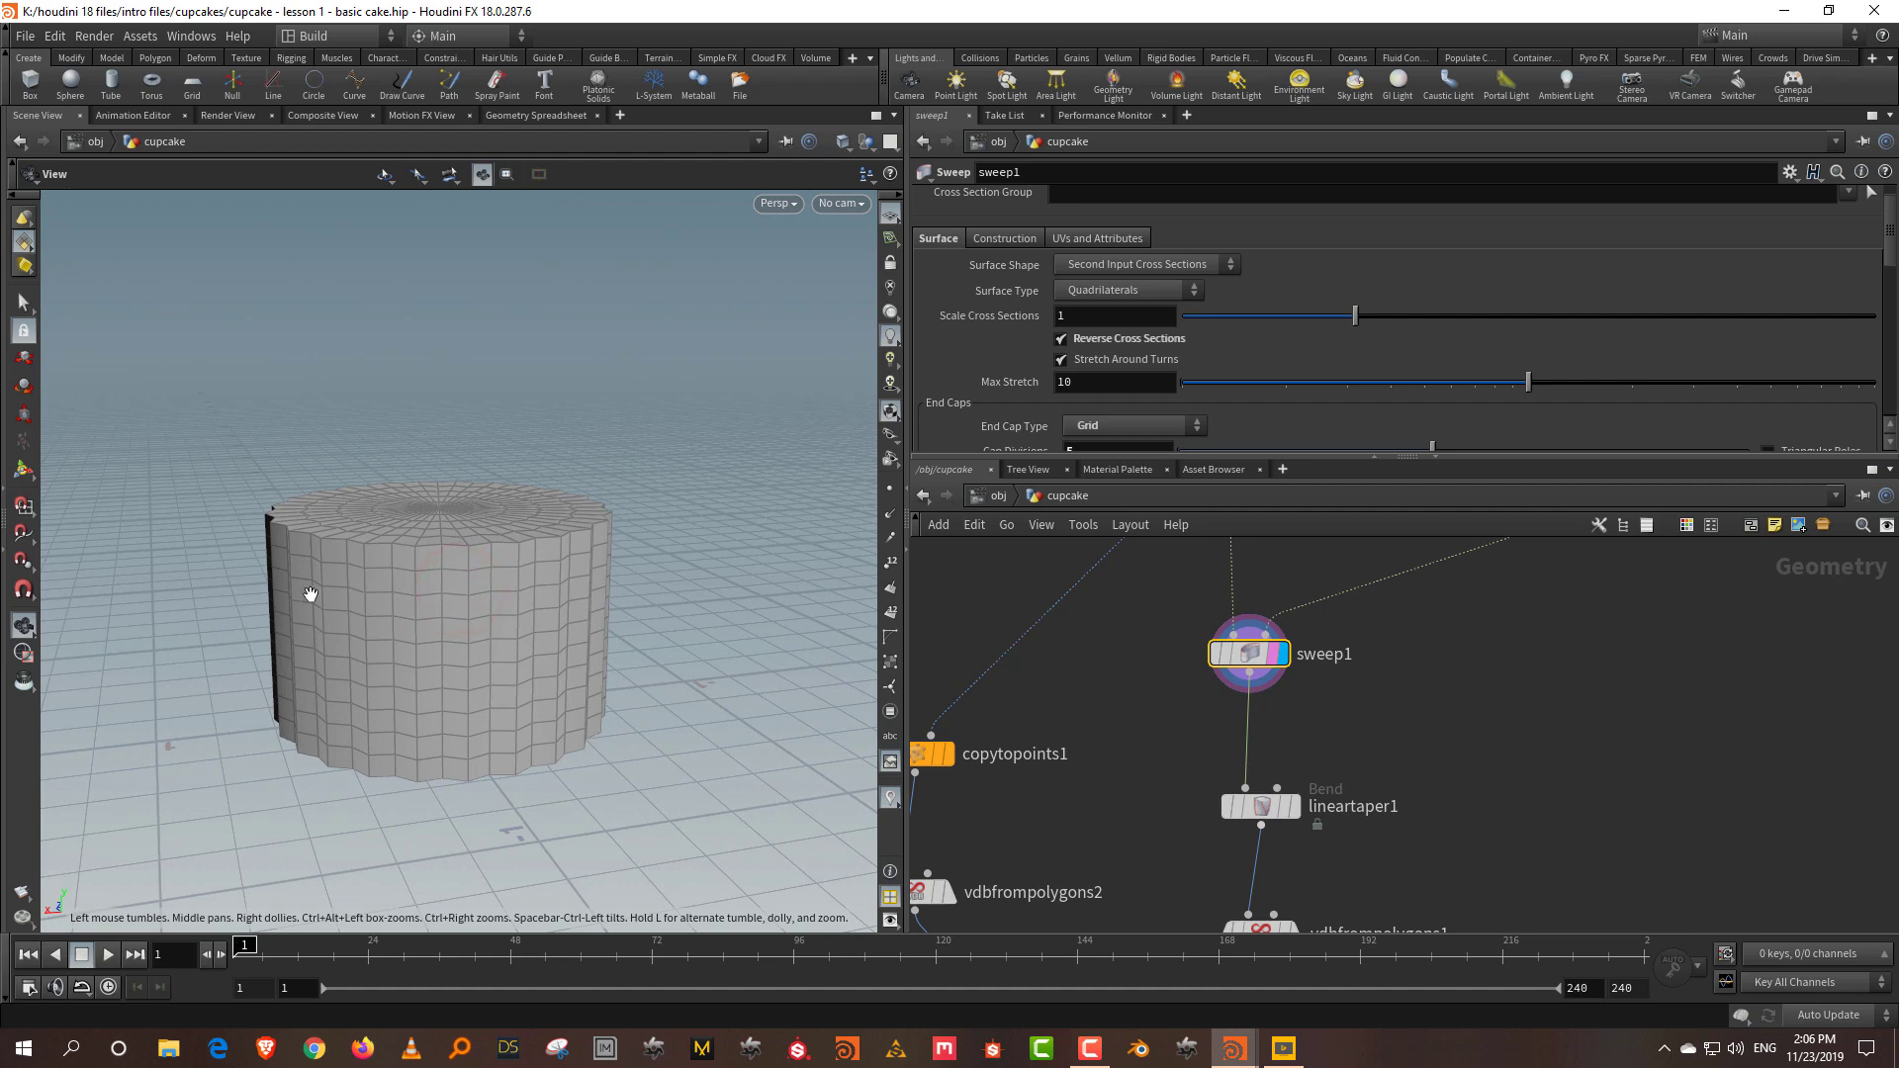
{"action": "left_click_drag", "start_coordinate": [1436, 749], "coordinate": [1320, 786]}
Step: Add a Group node wired from sweep1 and display its result
{"action": "key", "text": "Tab"}
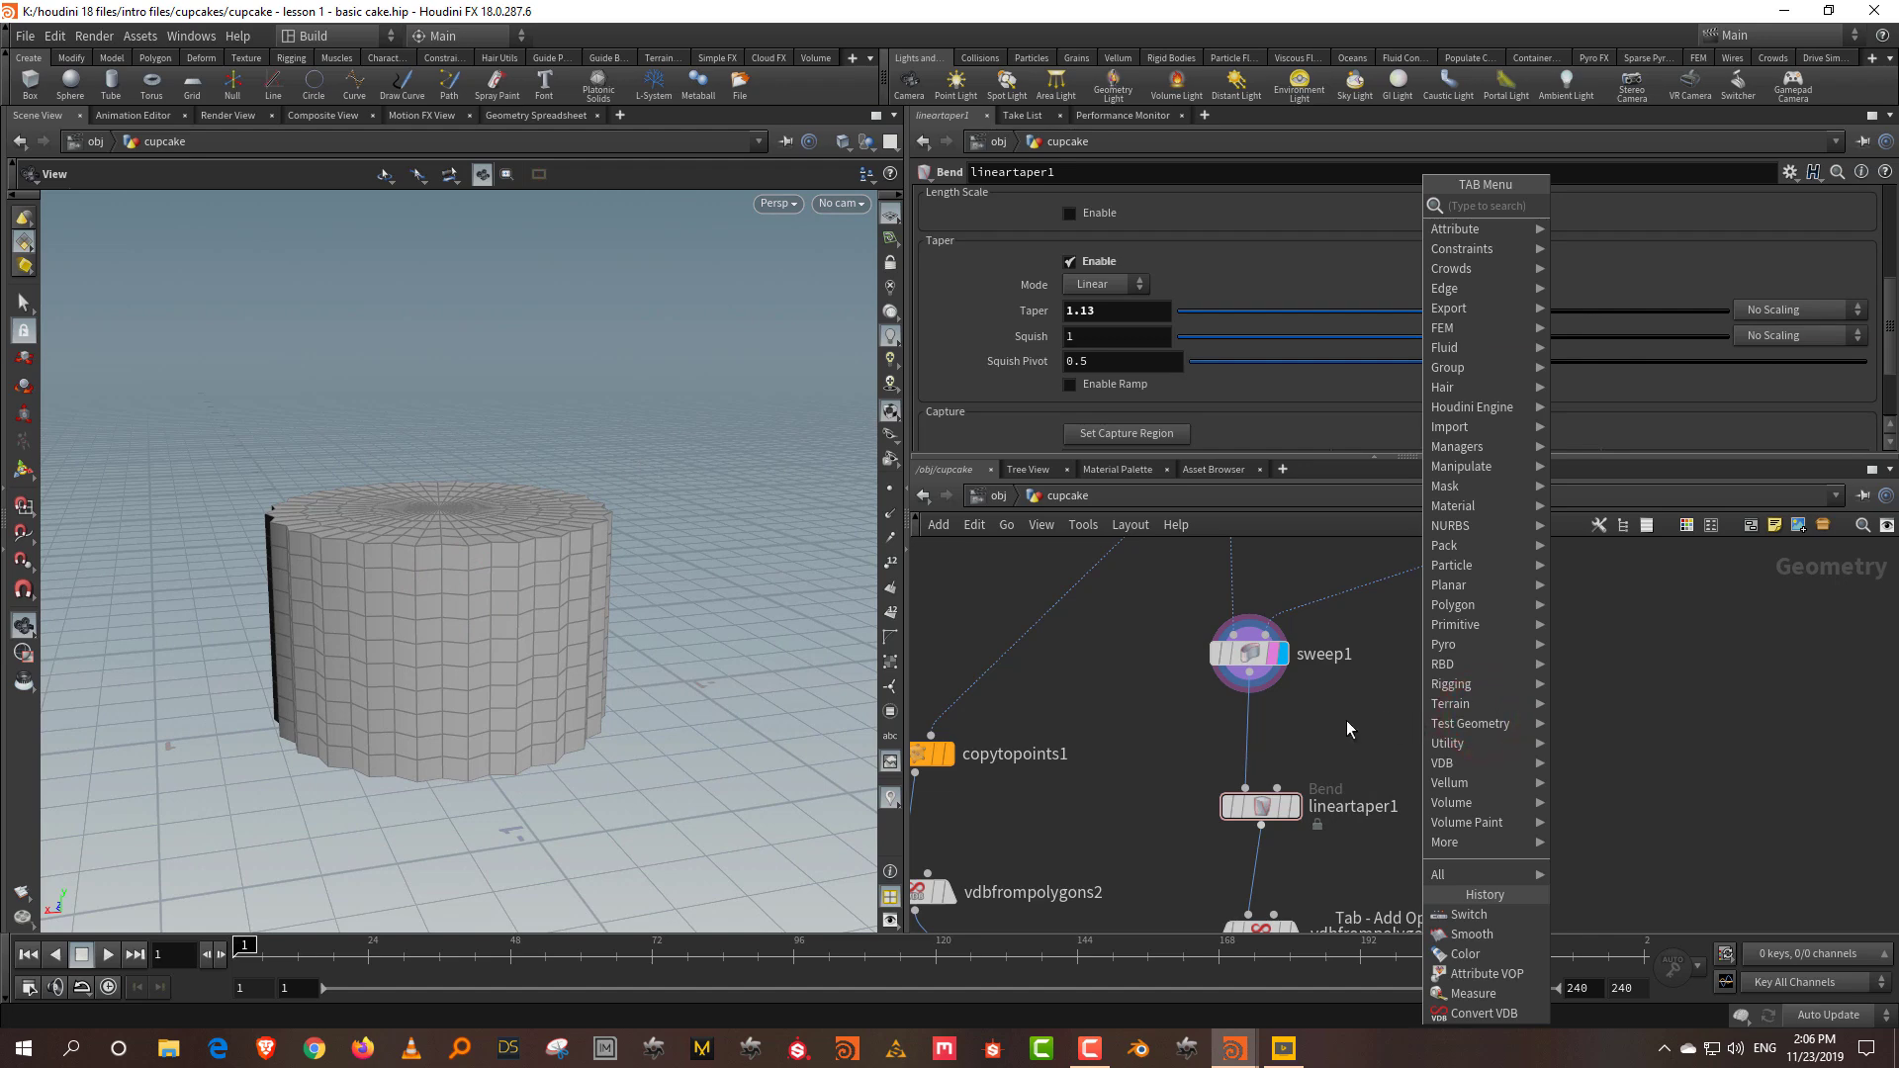
{"action": "type", "text": "group"}
{"action": "left_click", "coordinate": [1671, 205]}
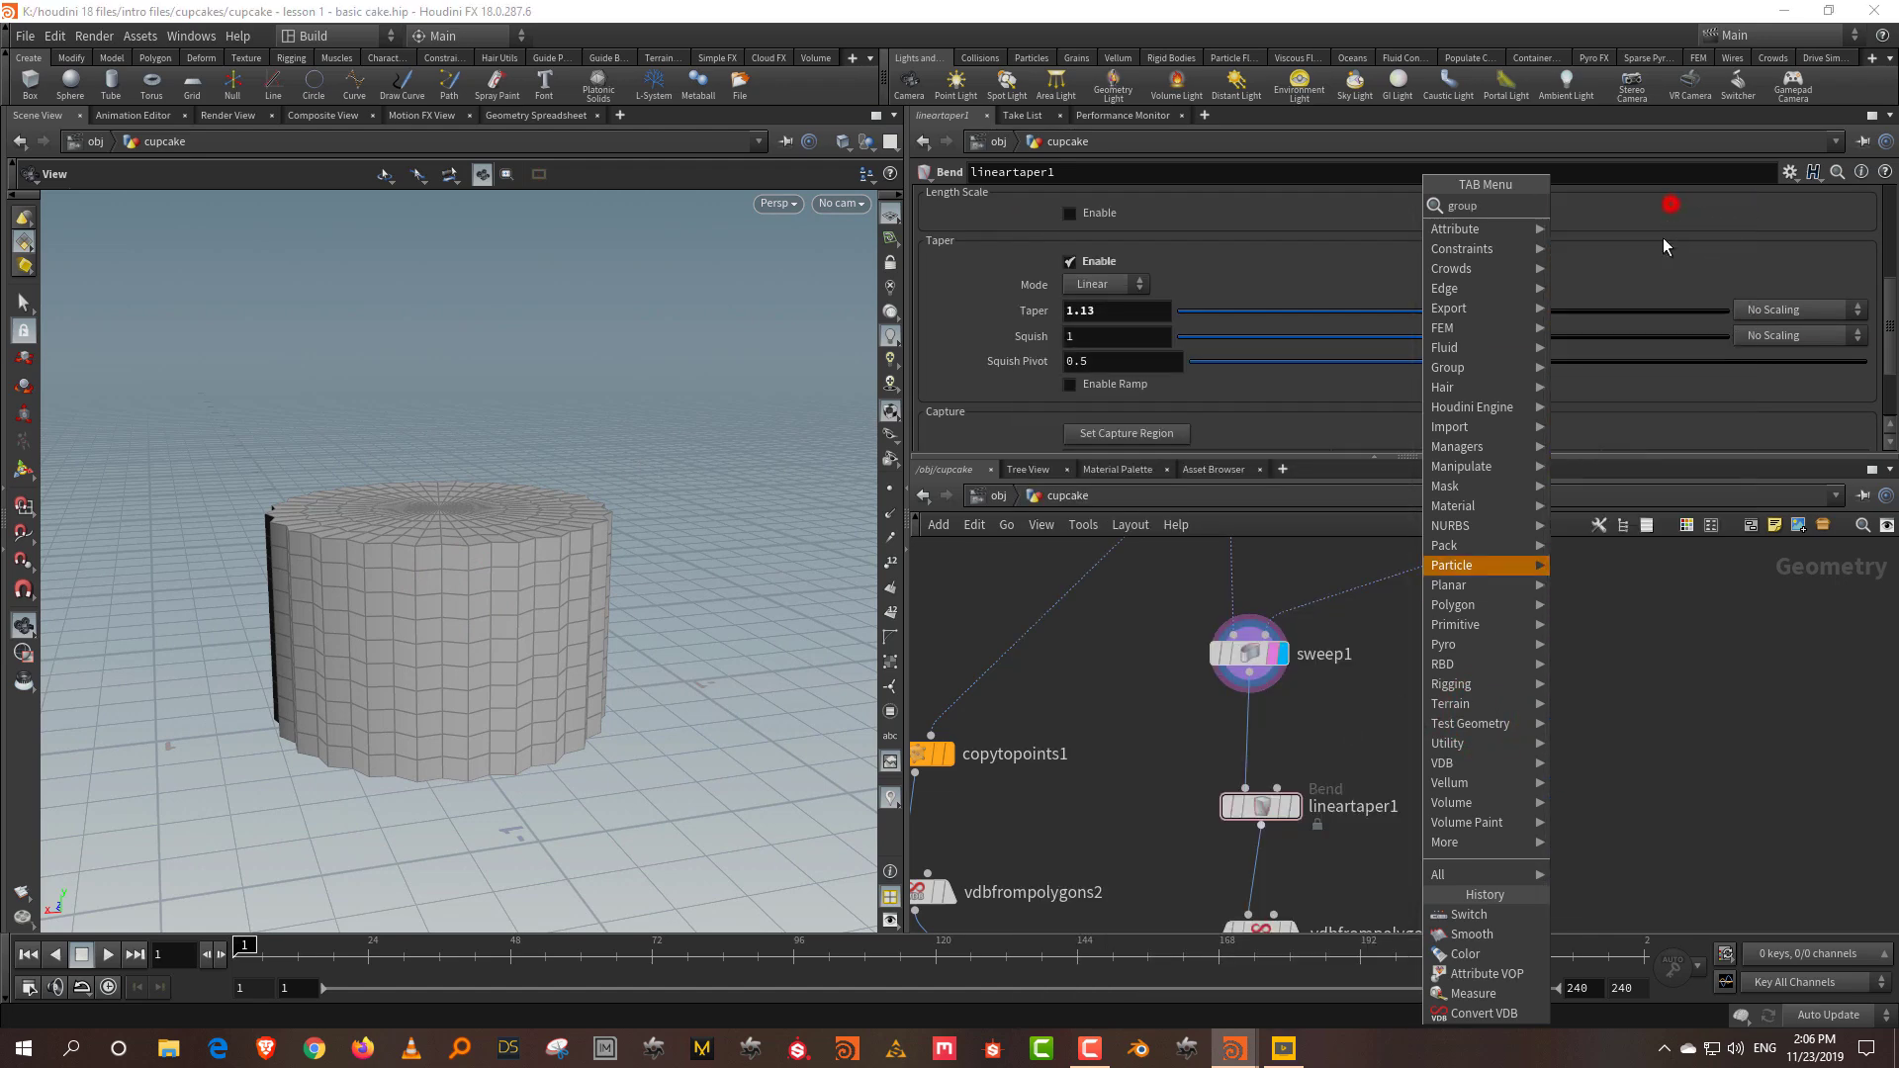
{"action": "left_click", "coordinate": [1569, 763]}
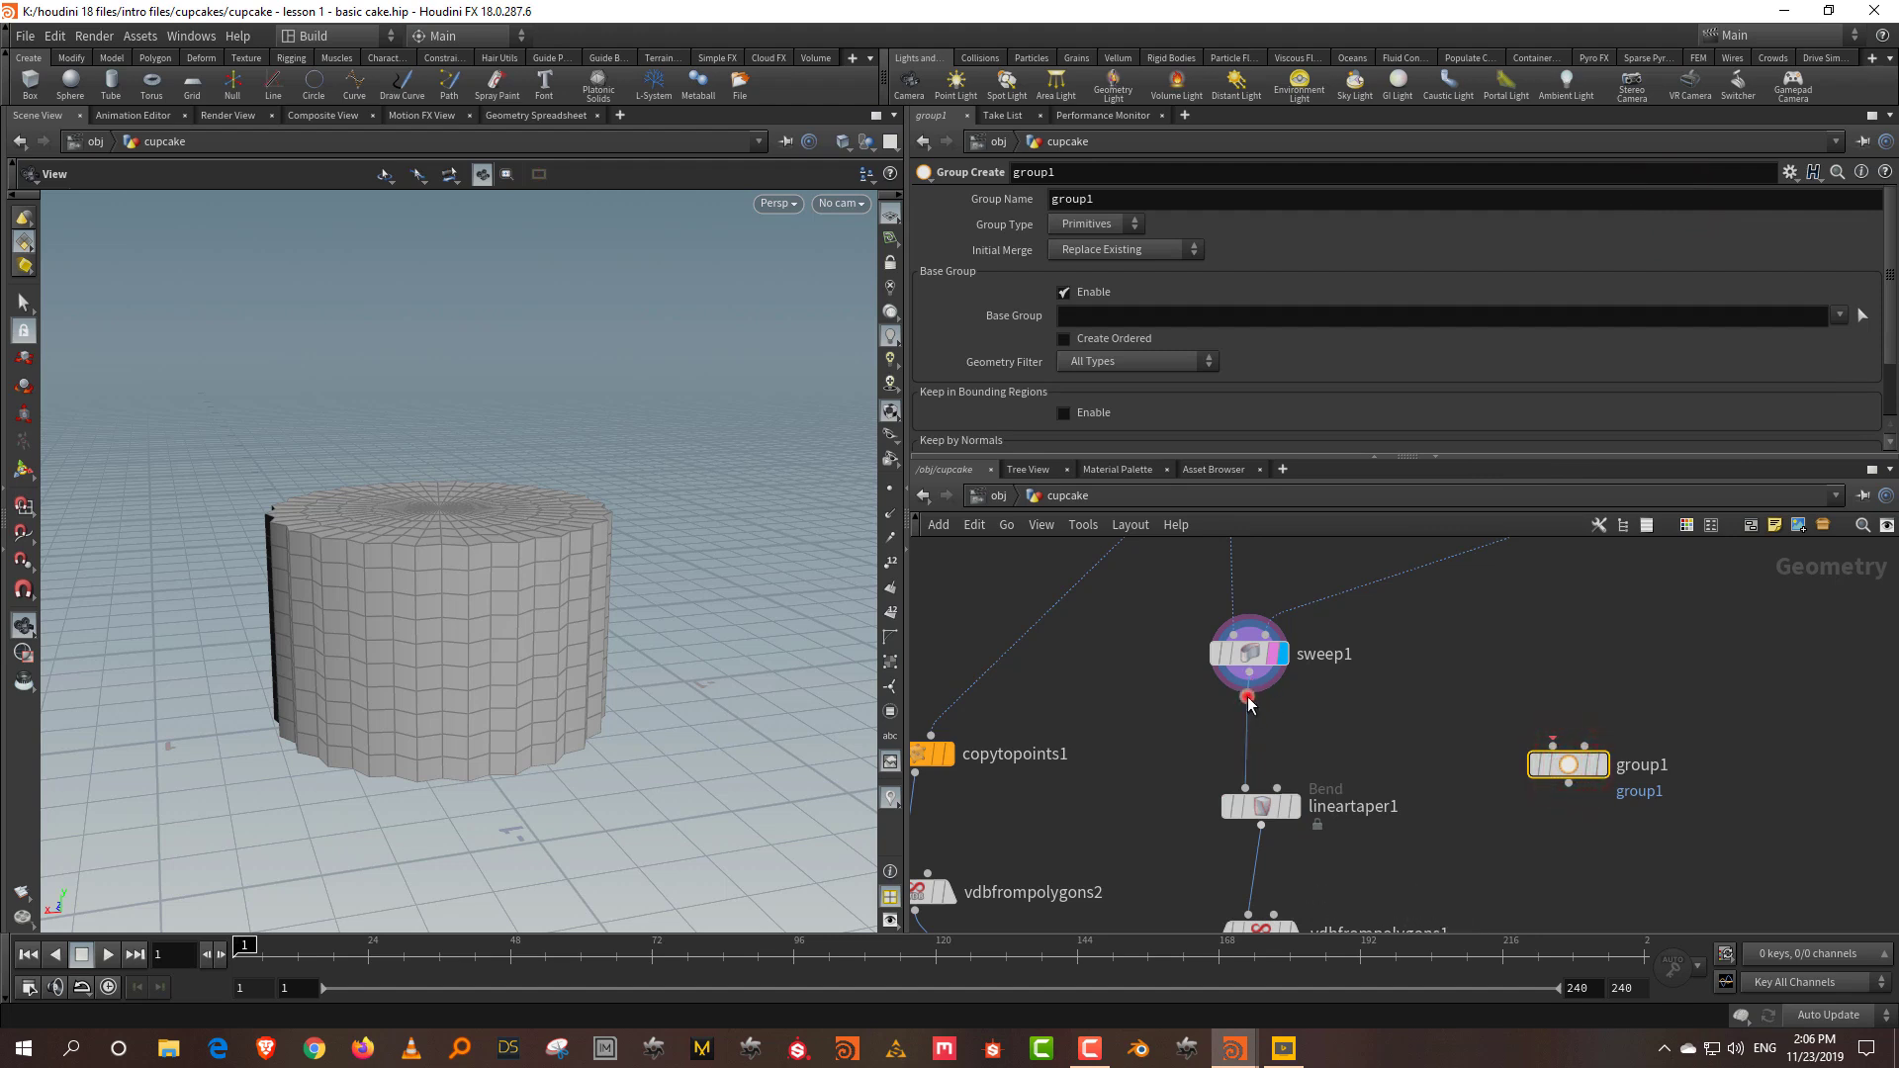
{"action": "left_click", "coordinate": [1249, 714], "text": "alt"}
{"action": "left_click", "coordinate": [1248, 698]}
{"action": "left_click", "coordinate": [1552, 744]}
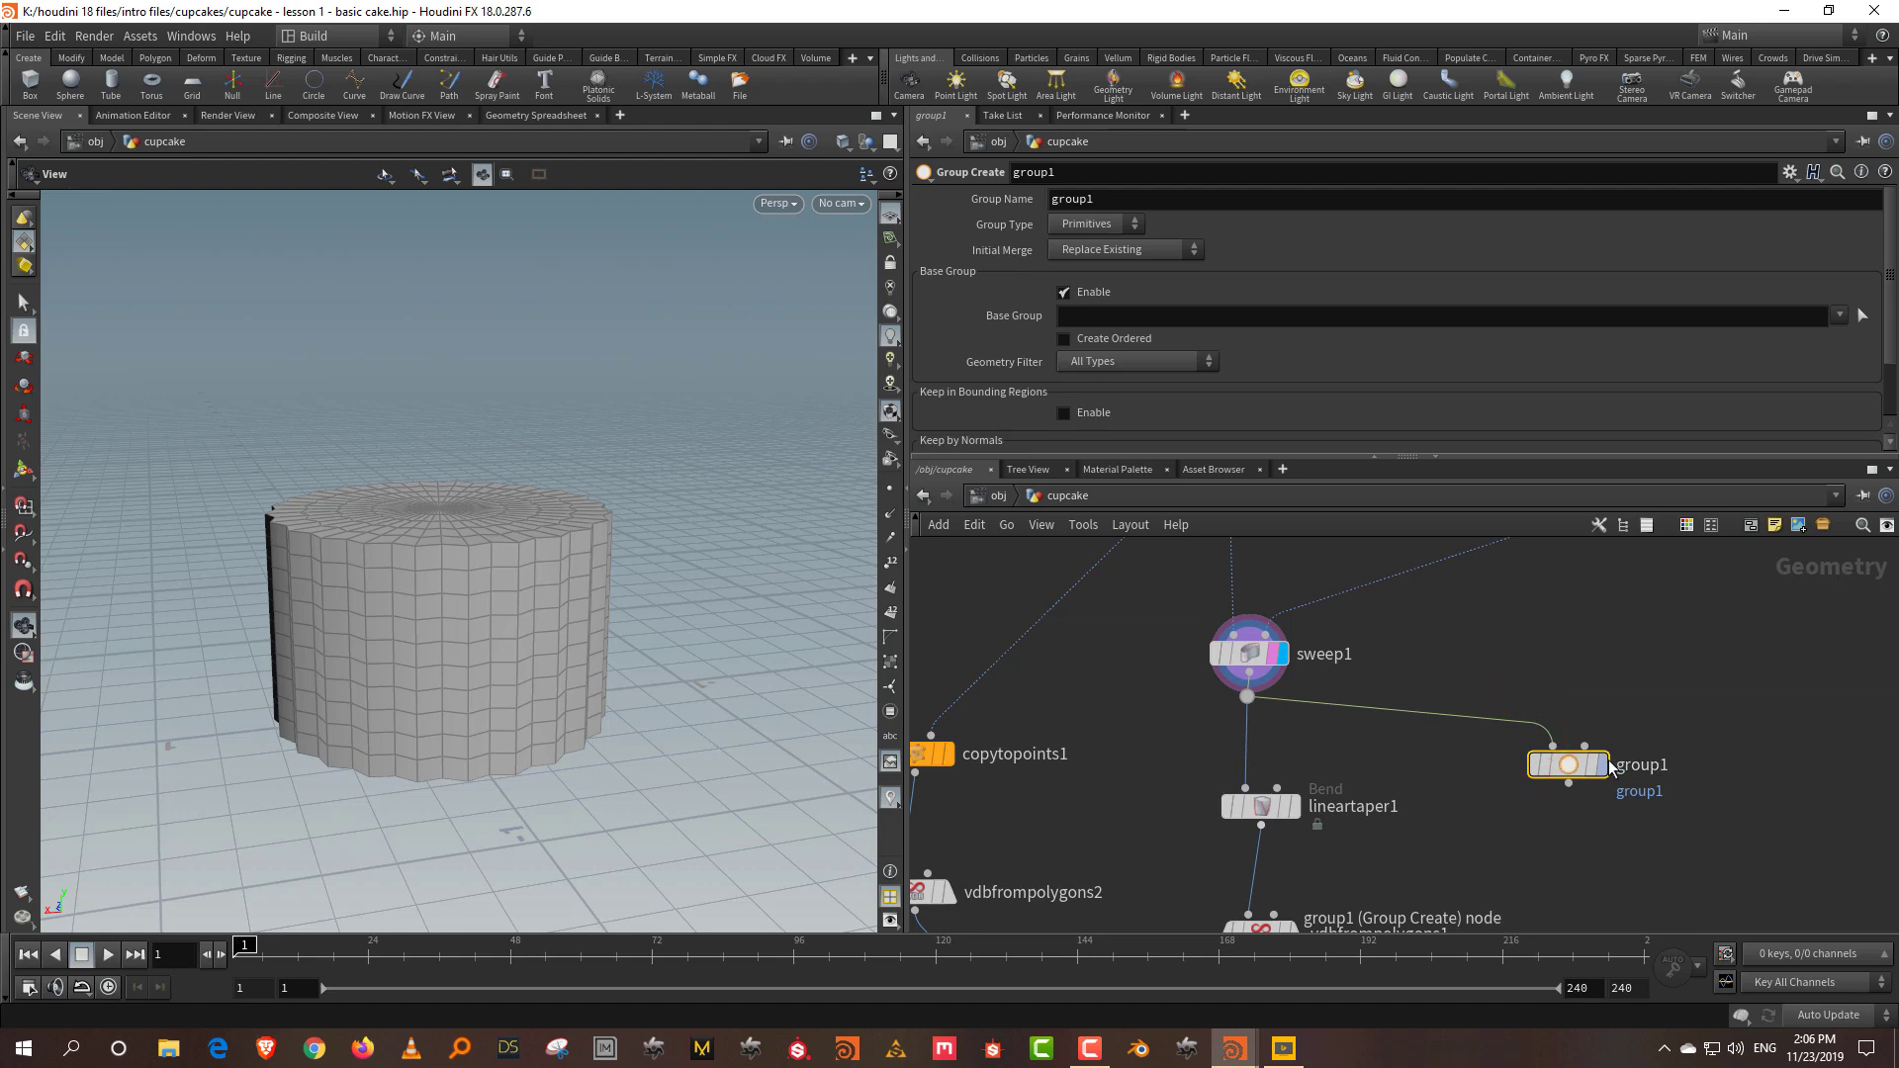
{"action": "left_click", "coordinate": [1605, 765]}
Step: Rename the group node to top, disable Base Group, and name the group top
{"action": "double_click", "coordinate": [1642, 764]}
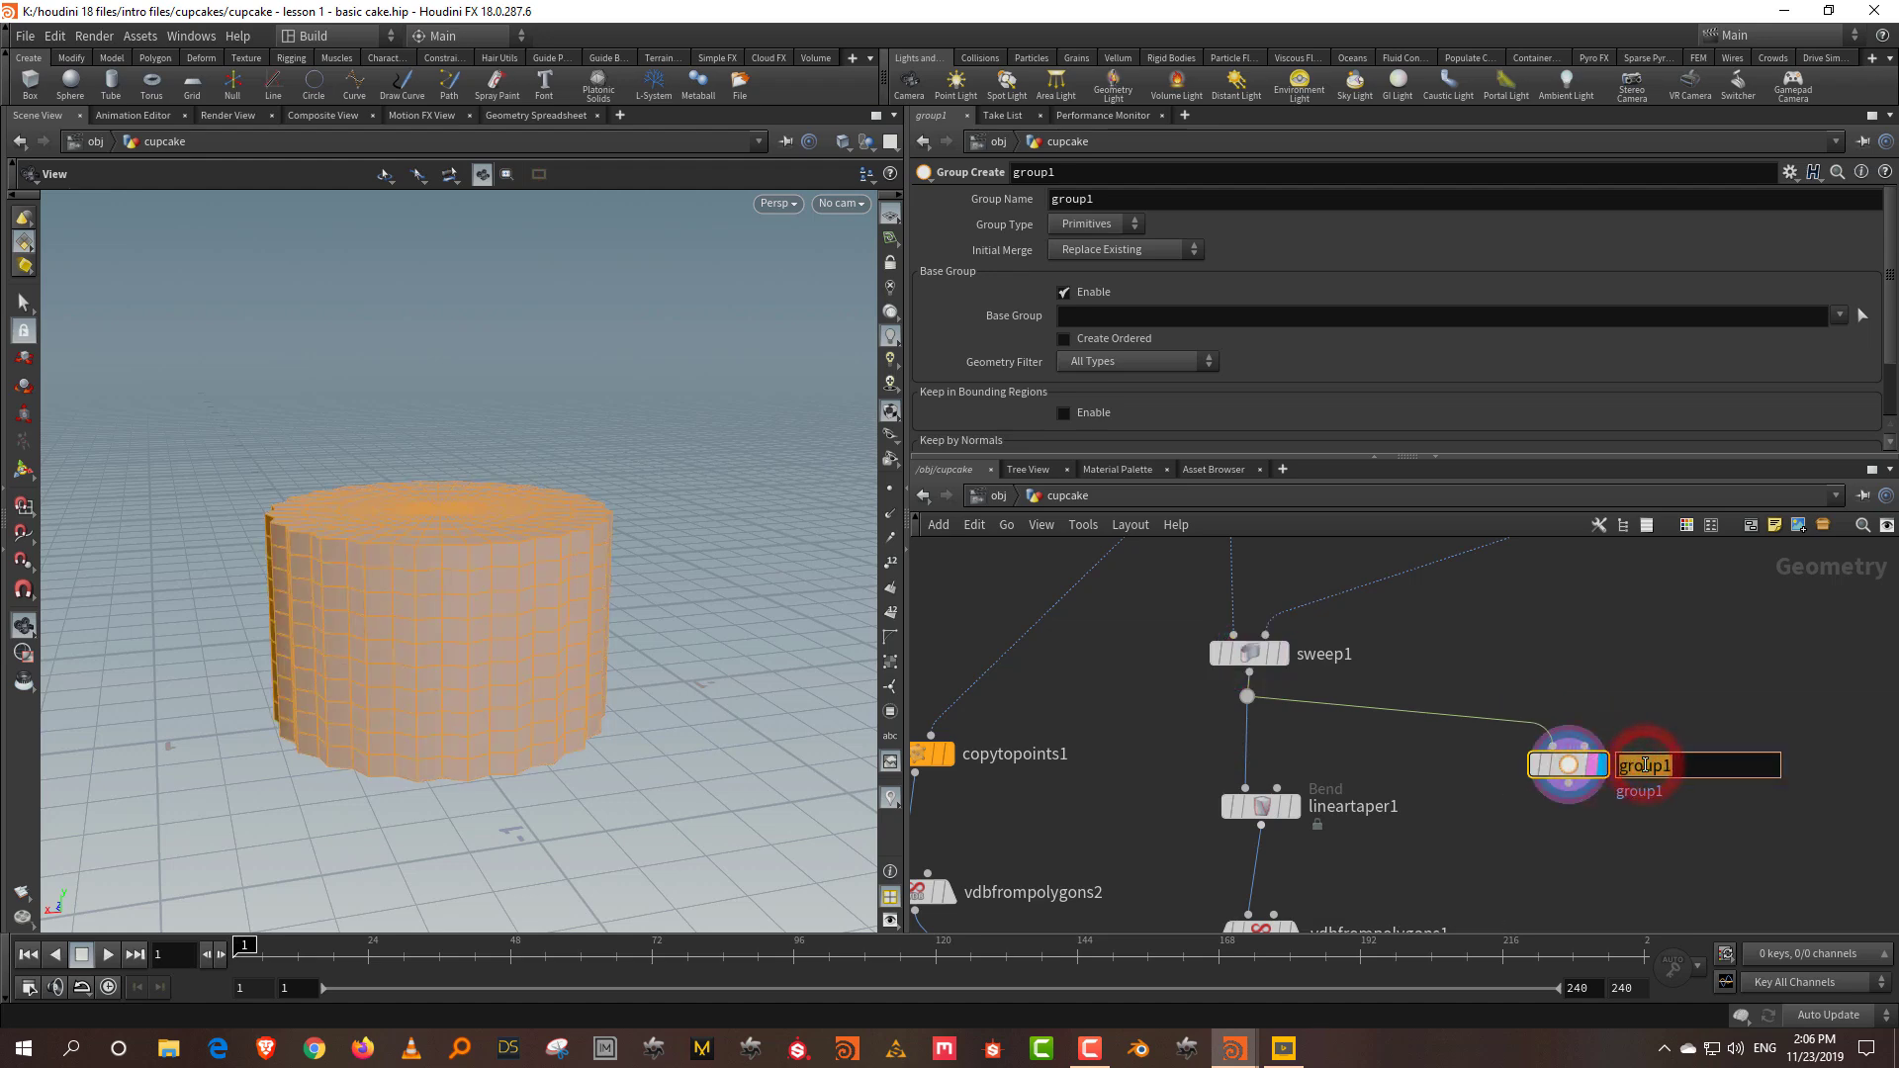
{"action": "type", "text": "top"}
{"action": "key", "text": "Return"}
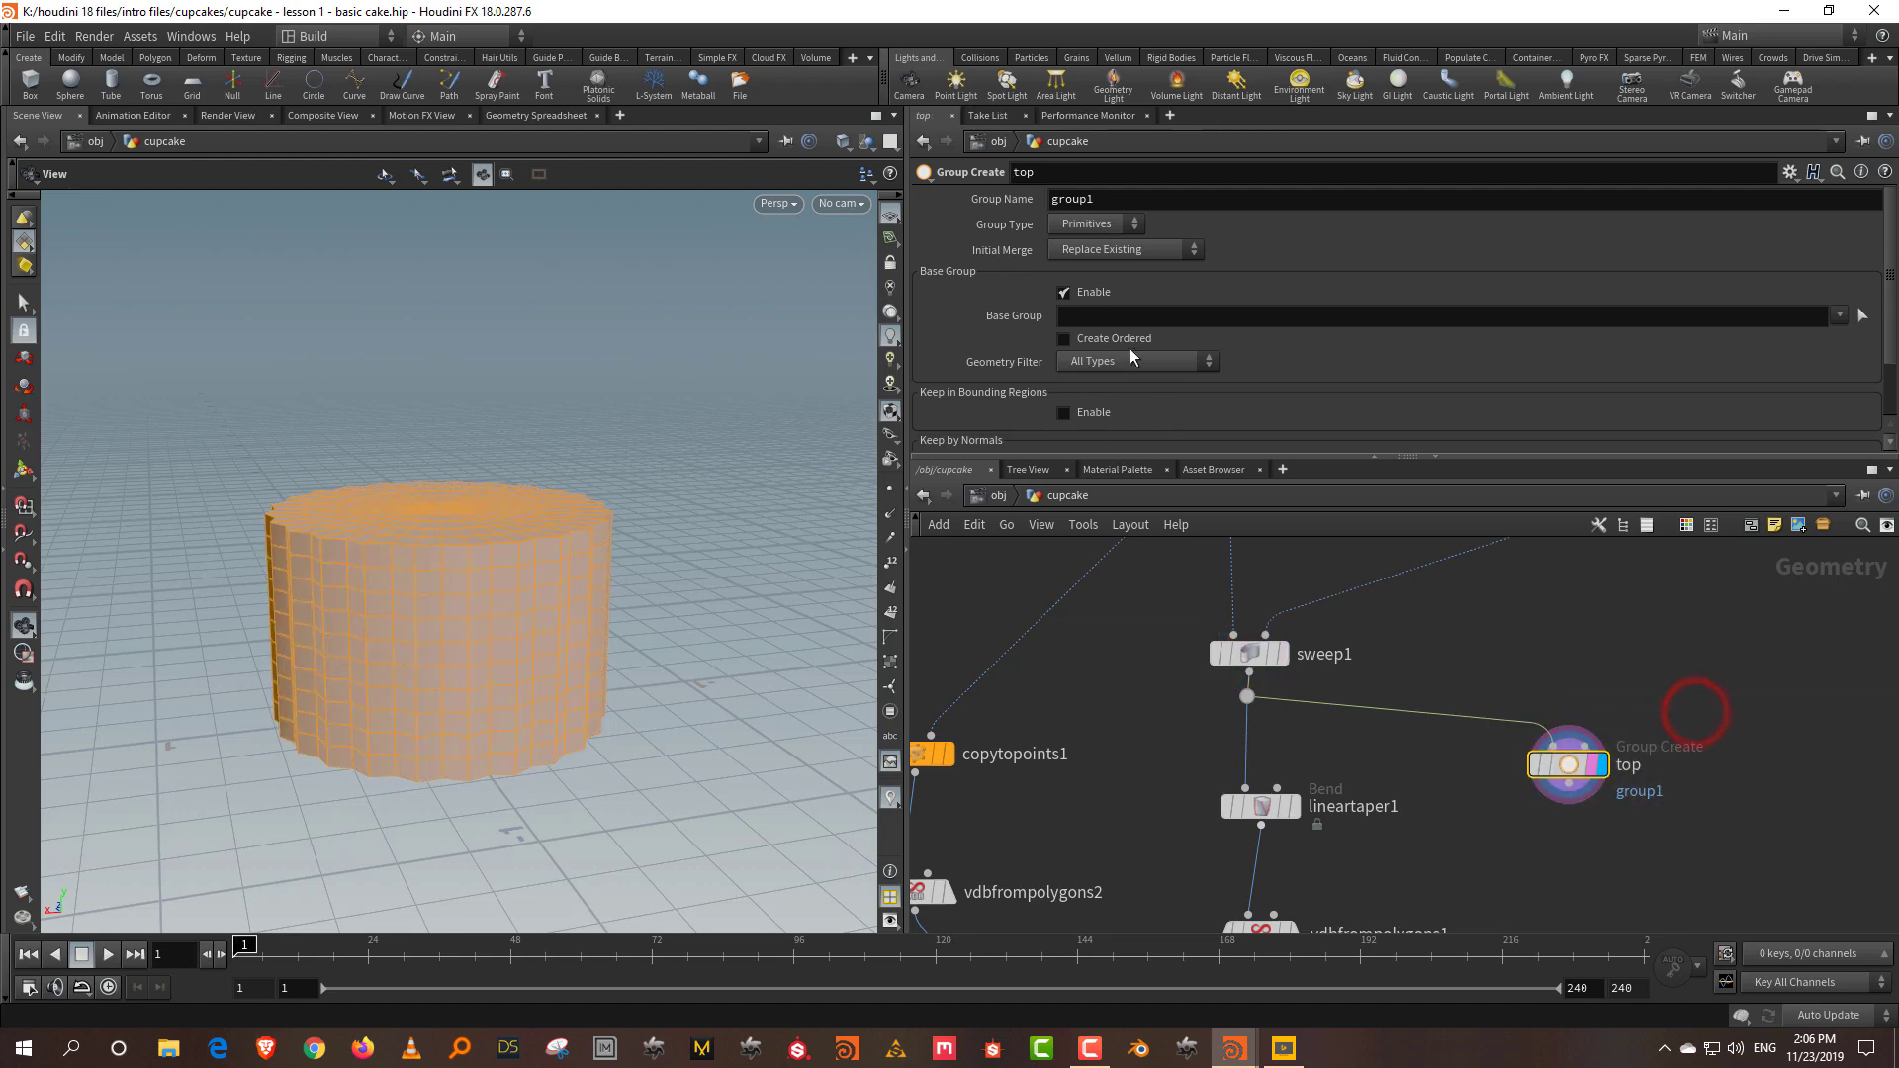
{"action": "left_click", "coordinate": [1092, 292]}
{"action": "left_click_drag", "start_coordinate": [720, 360], "coordinate": [752, 416]}
{"action": "left_click_drag", "start_coordinate": [1178, 453], "coordinate": [1178, 597]}
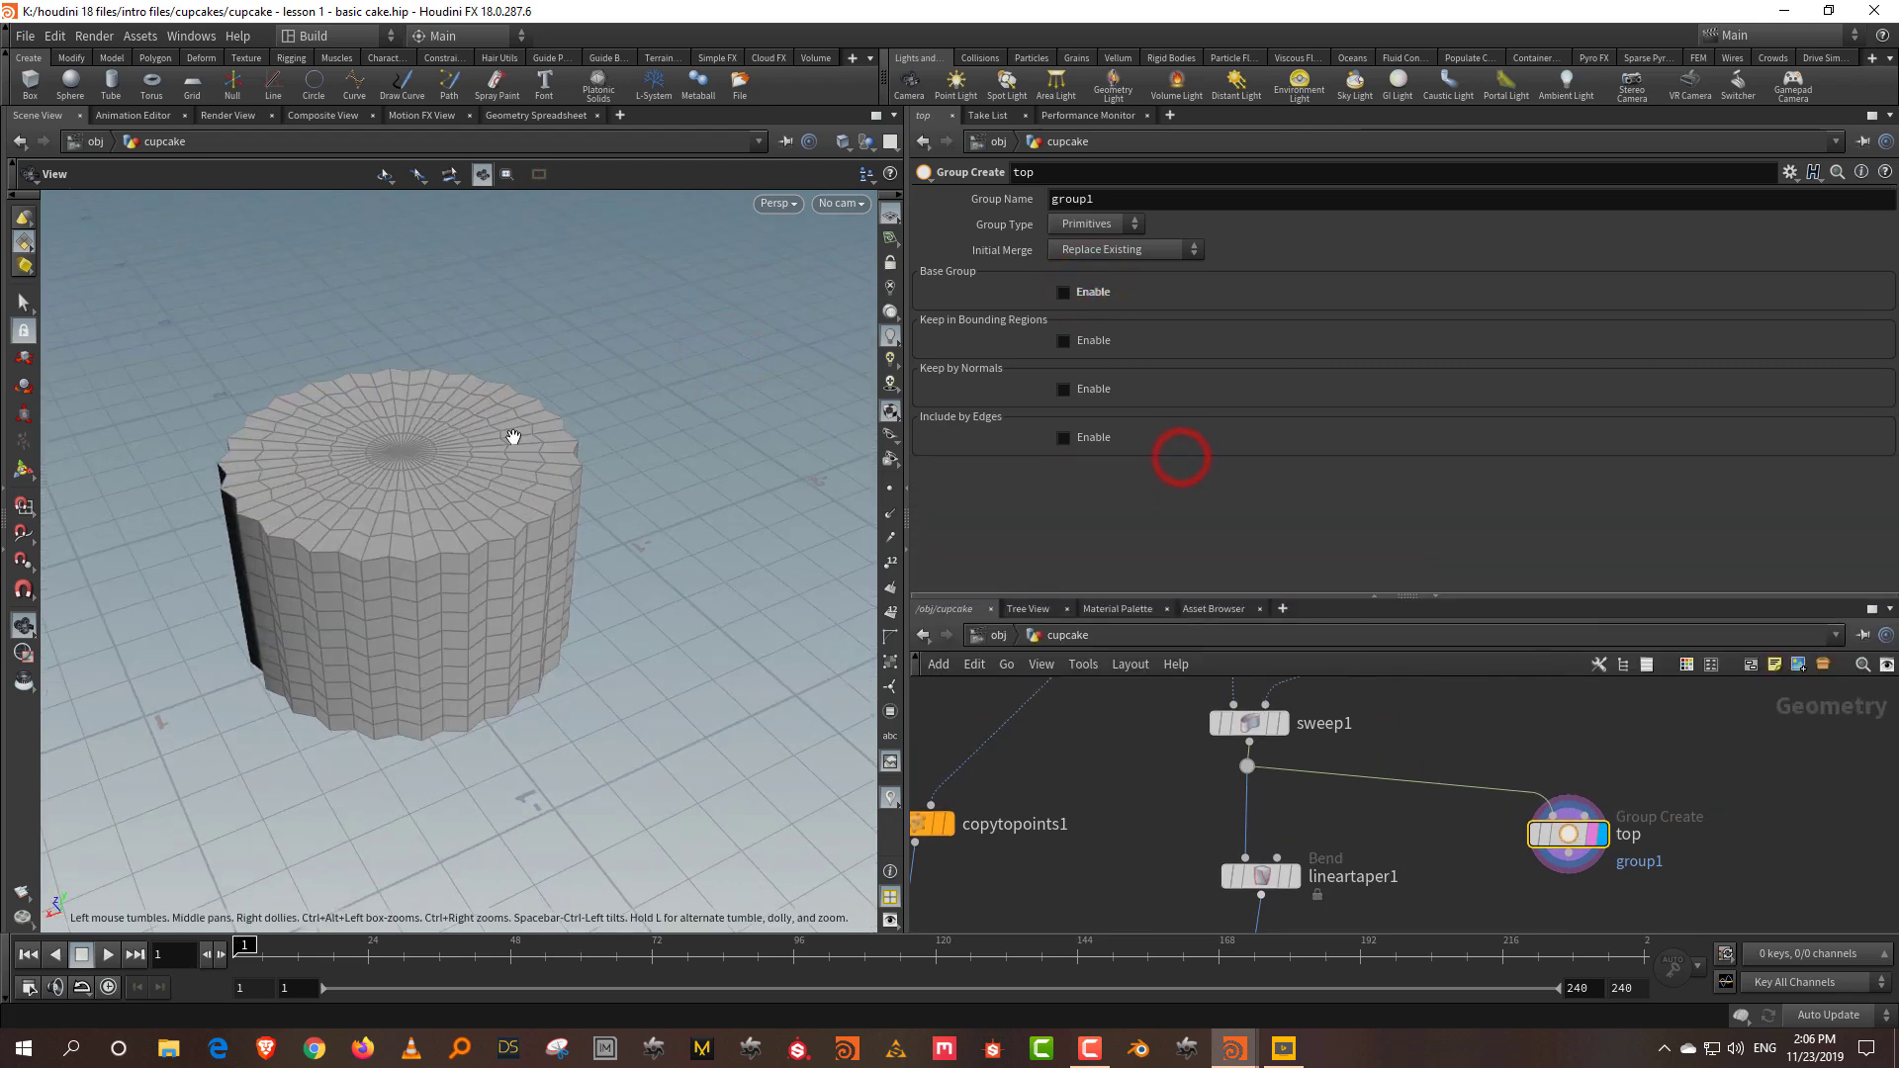
{"action": "double_click", "coordinate": [1130, 191]}
{"action": "type", "text": "top"}
{"action": "key", "text": "Return"}
Step: Enable Keep by Normals with direction 0,1,0 and spread angle 77.5
{"action": "left_click", "coordinate": [1065, 388]}
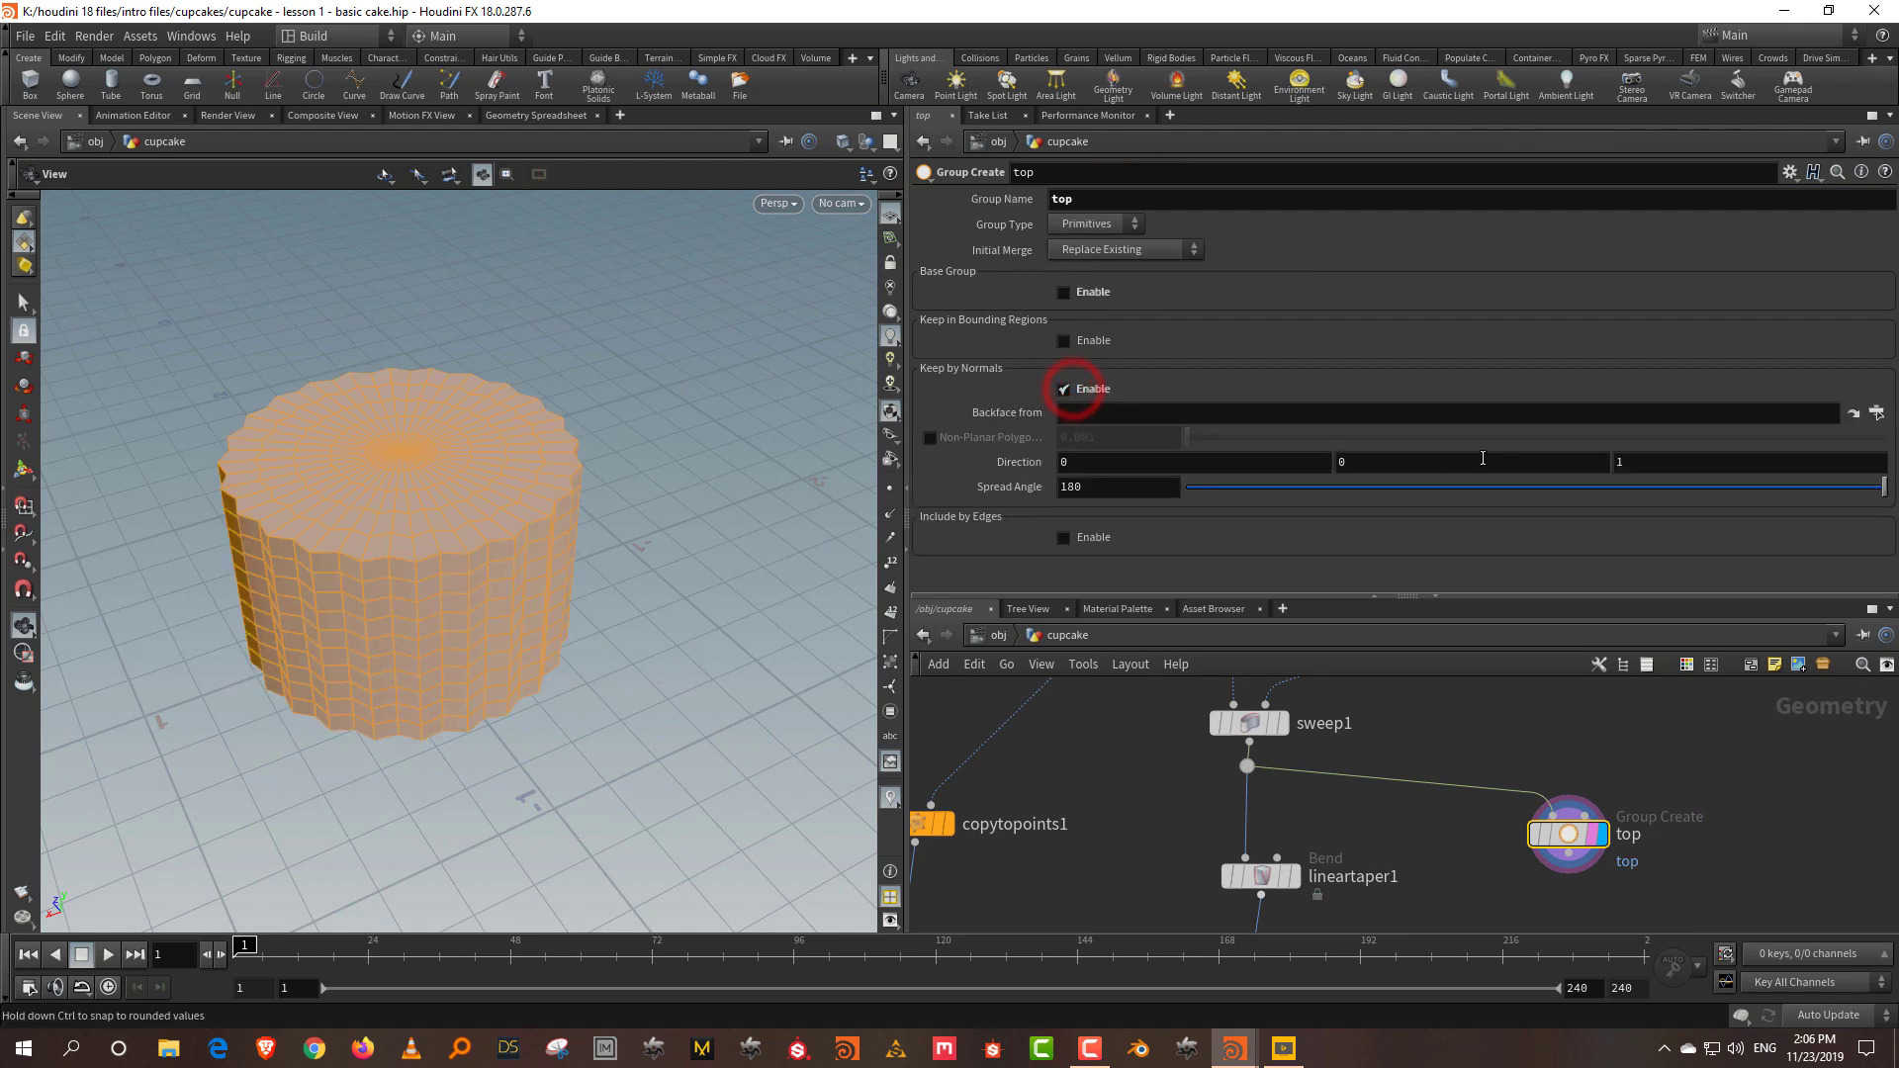
{"action": "left_click", "coordinate": [1351, 462]}
{"action": "type", "text": "1"}
{"action": "key", "text": "Tab"}
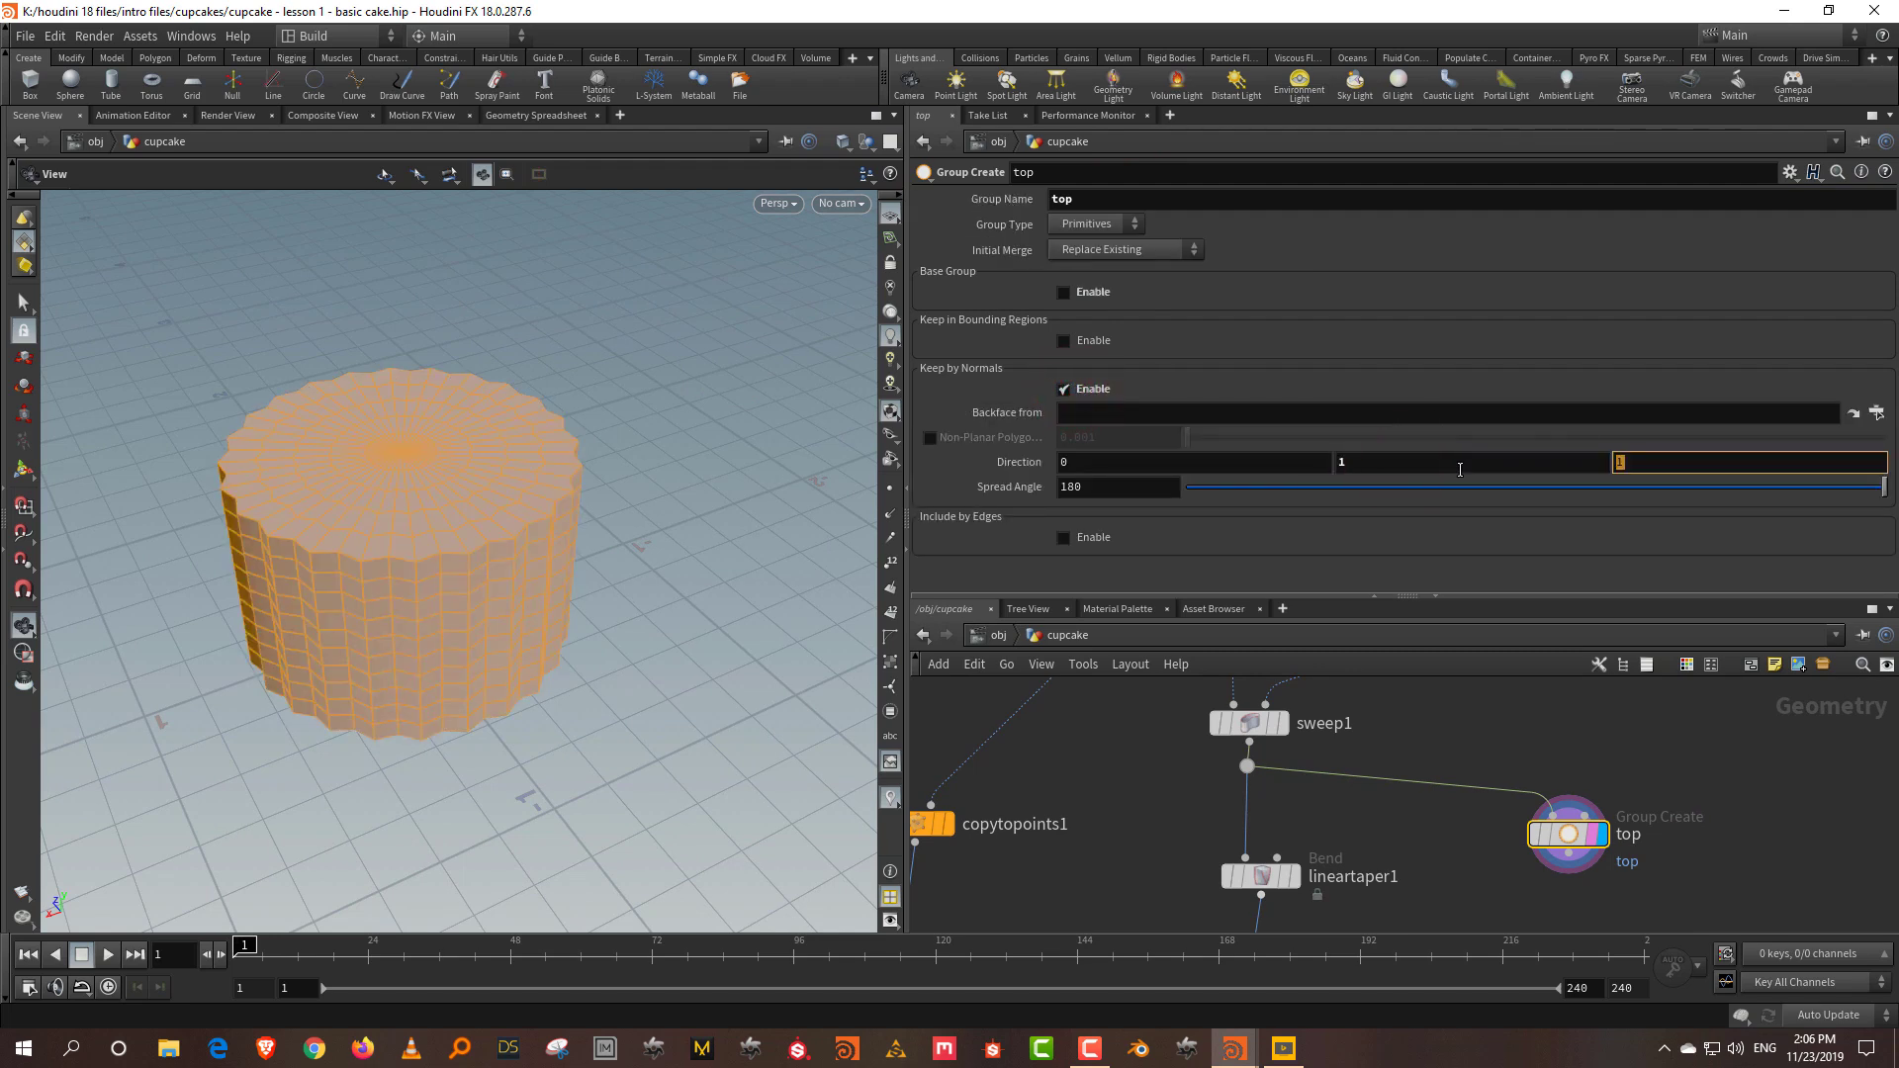
{"action": "key", "text": "Return"}
{"action": "left_click_drag", "start_coordinate": [1697, 489], "coordinate": [1456, 487]}
{"action": "left_click_drag", "start_coordinate": [597, 593], "coordinate": [706, 575]}
{"action": "mouse_move", "coordinate": [1458, 488]}
{"action": "left_mouse_down"}
{"action": "mouse_move", "coordinate": [1505, 495]}
{"action": "mouse_move", "coordinate": [1488, 498]}
{"action": "left_mouse_up"}
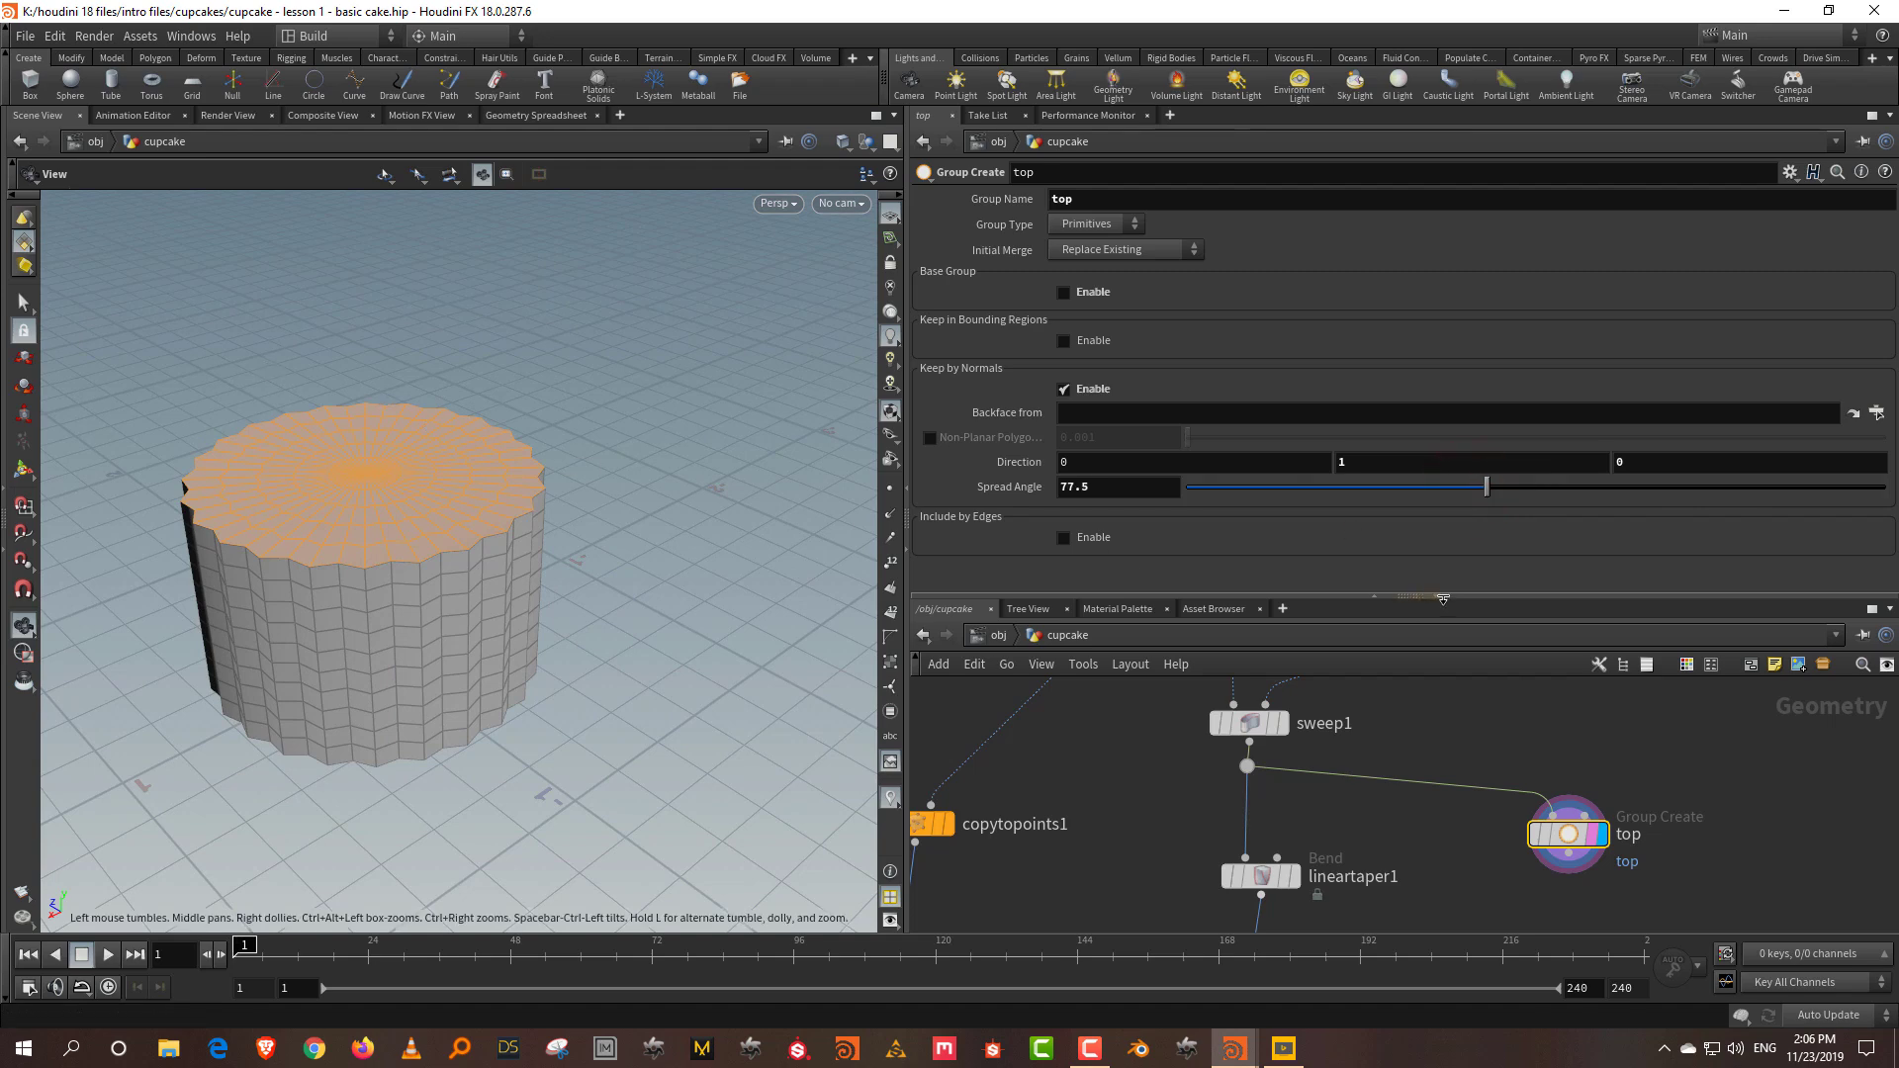
{"action": "left_click_drag", "start_coordinate": [1447, 600], "coordinate": [1448, 353]}
Step: Add a Blast node below top that deletes the top group's faces
{"action": "key", "text": "Tab"}
{"action": "type", "text": "blas"}
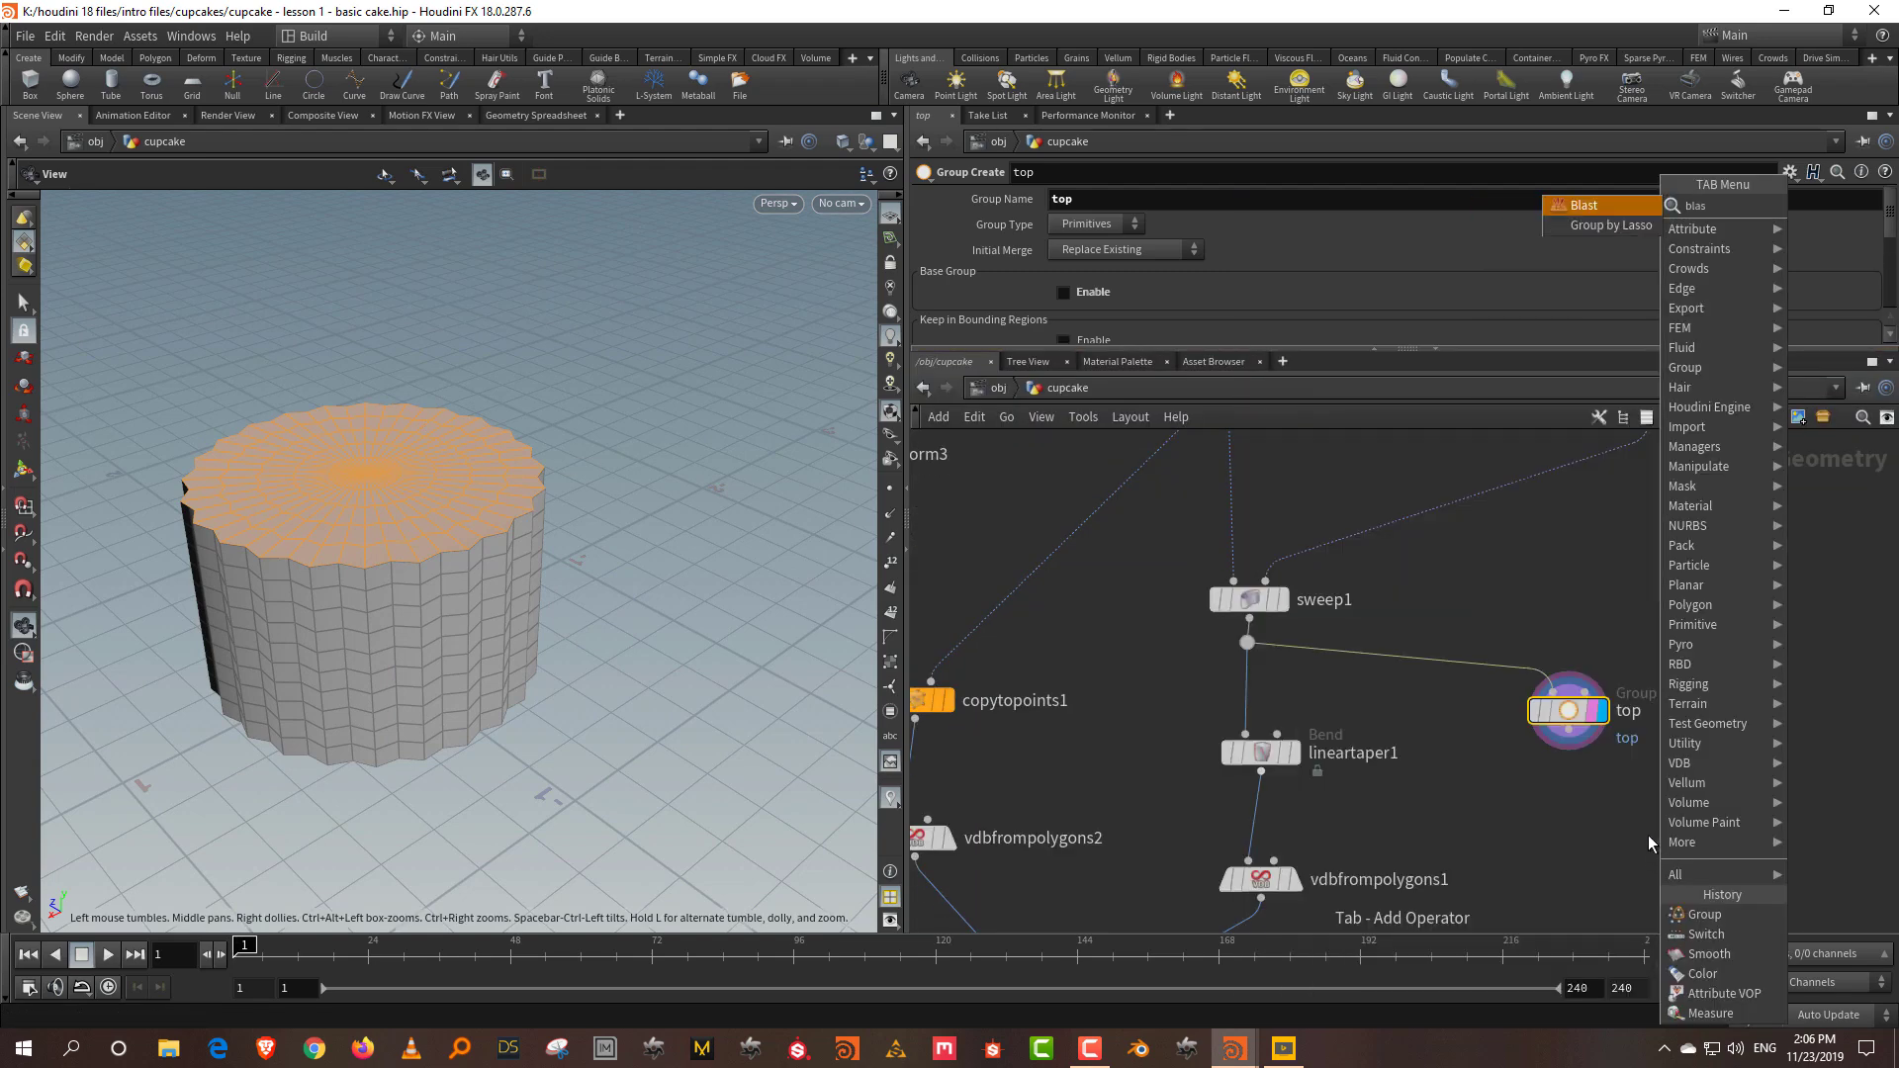
{"action": "key", "text": "Return"}
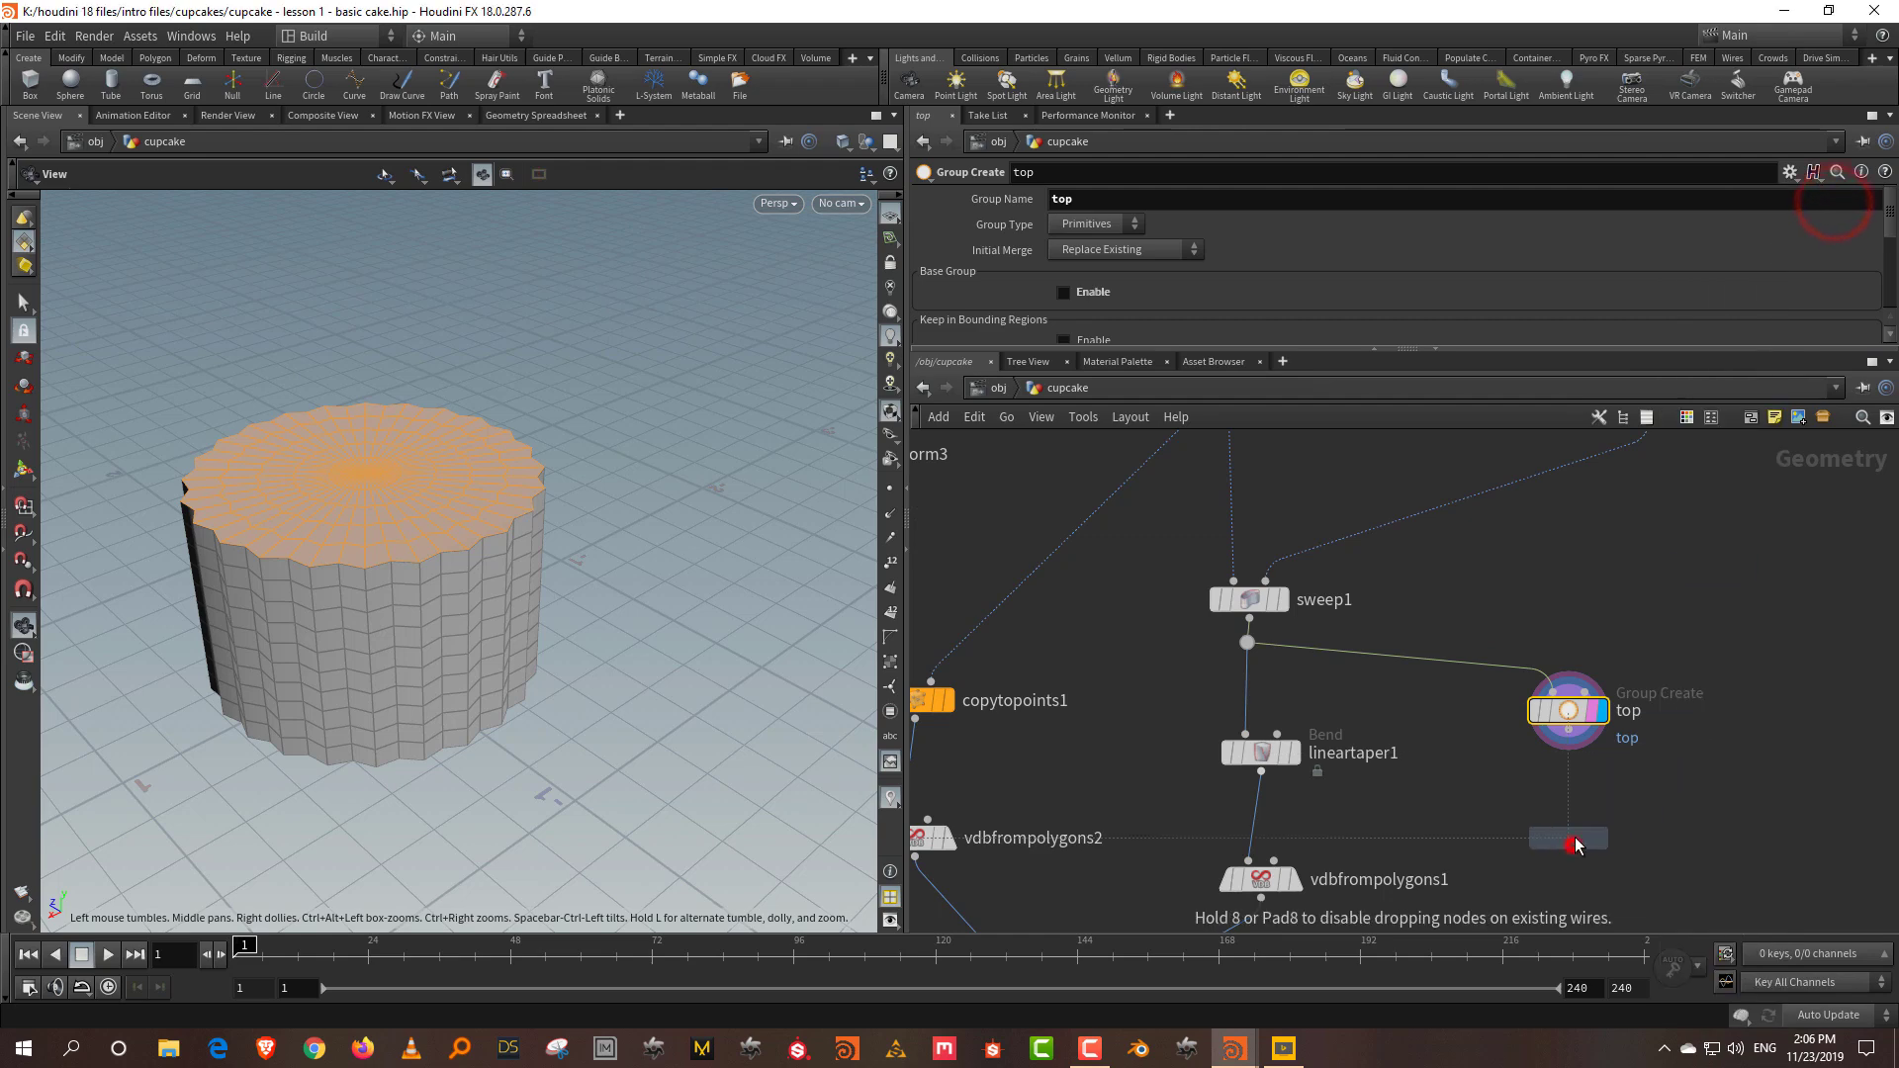
{"action": "left_click", "coordinate": [1576, 833]}
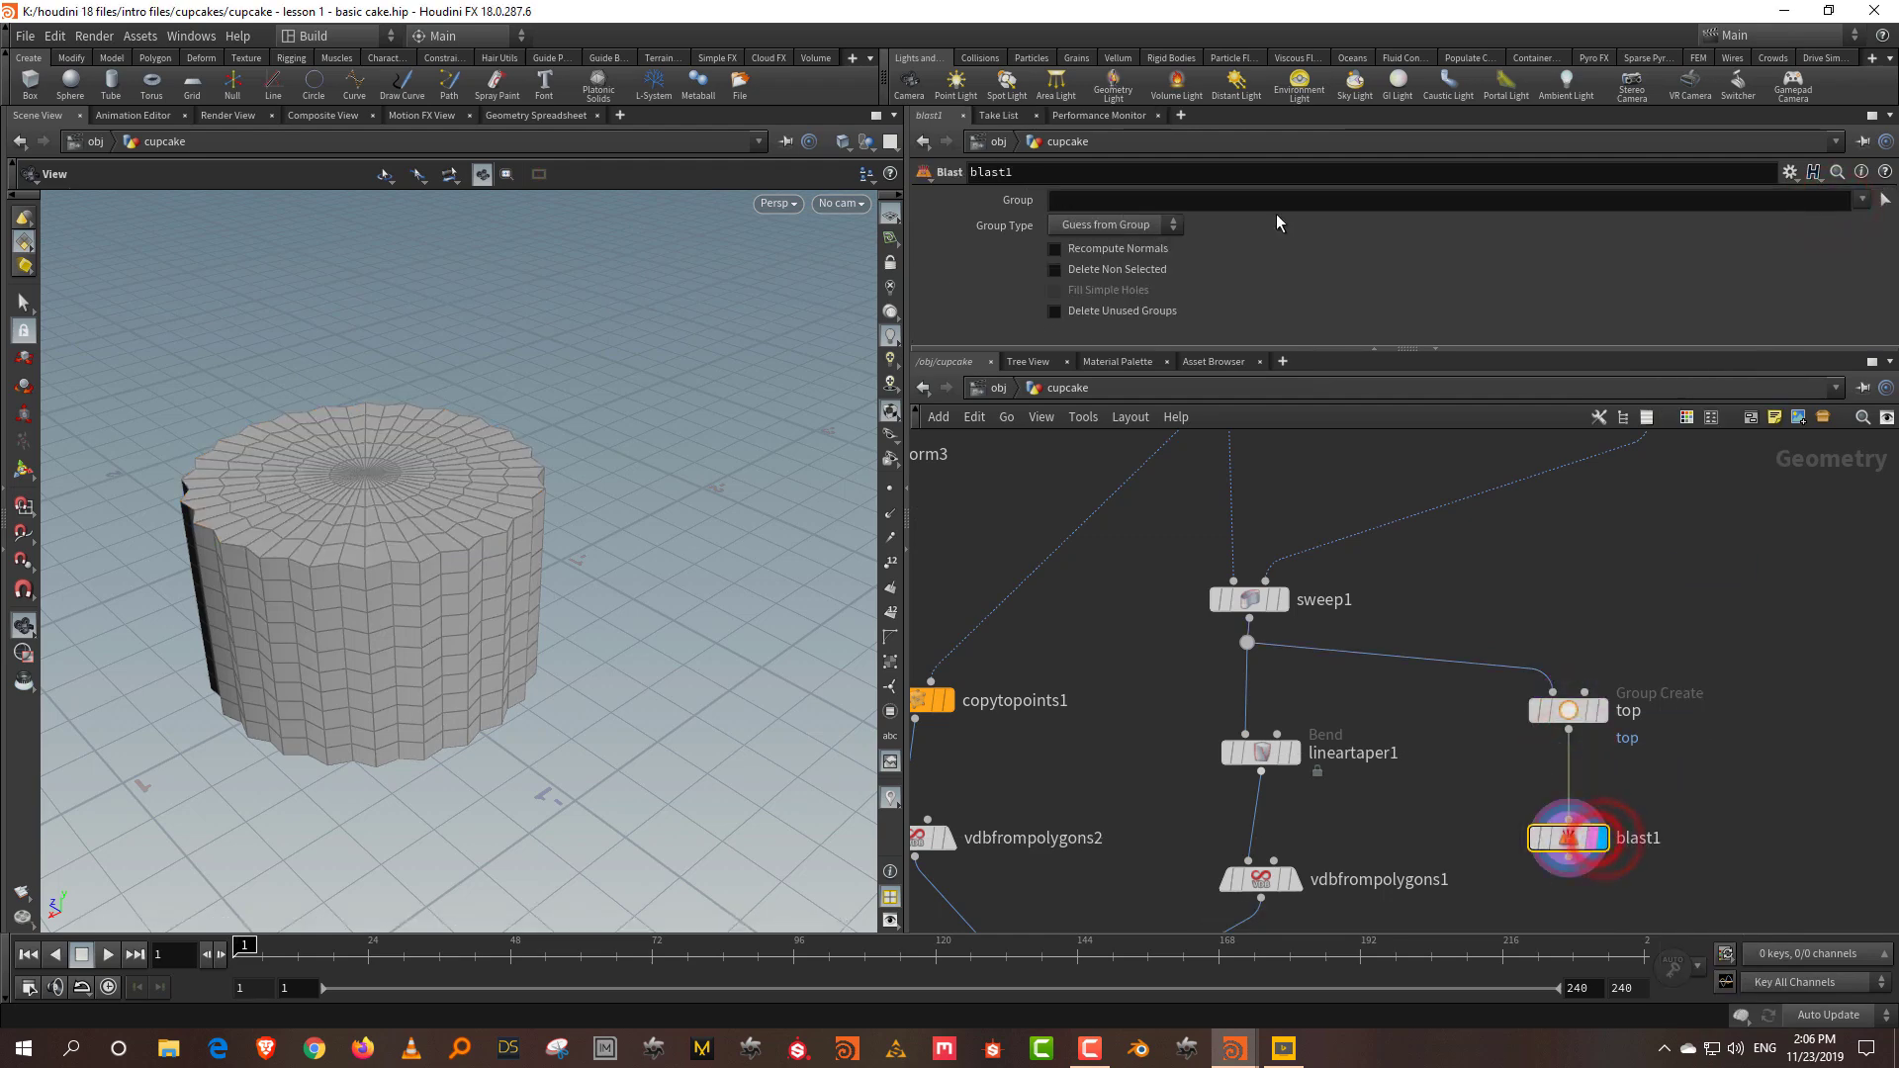
{"action": "left_click", "coordinate": [1863, 198]}
{"action": "left_click", "coordinate": [1780, 238]}
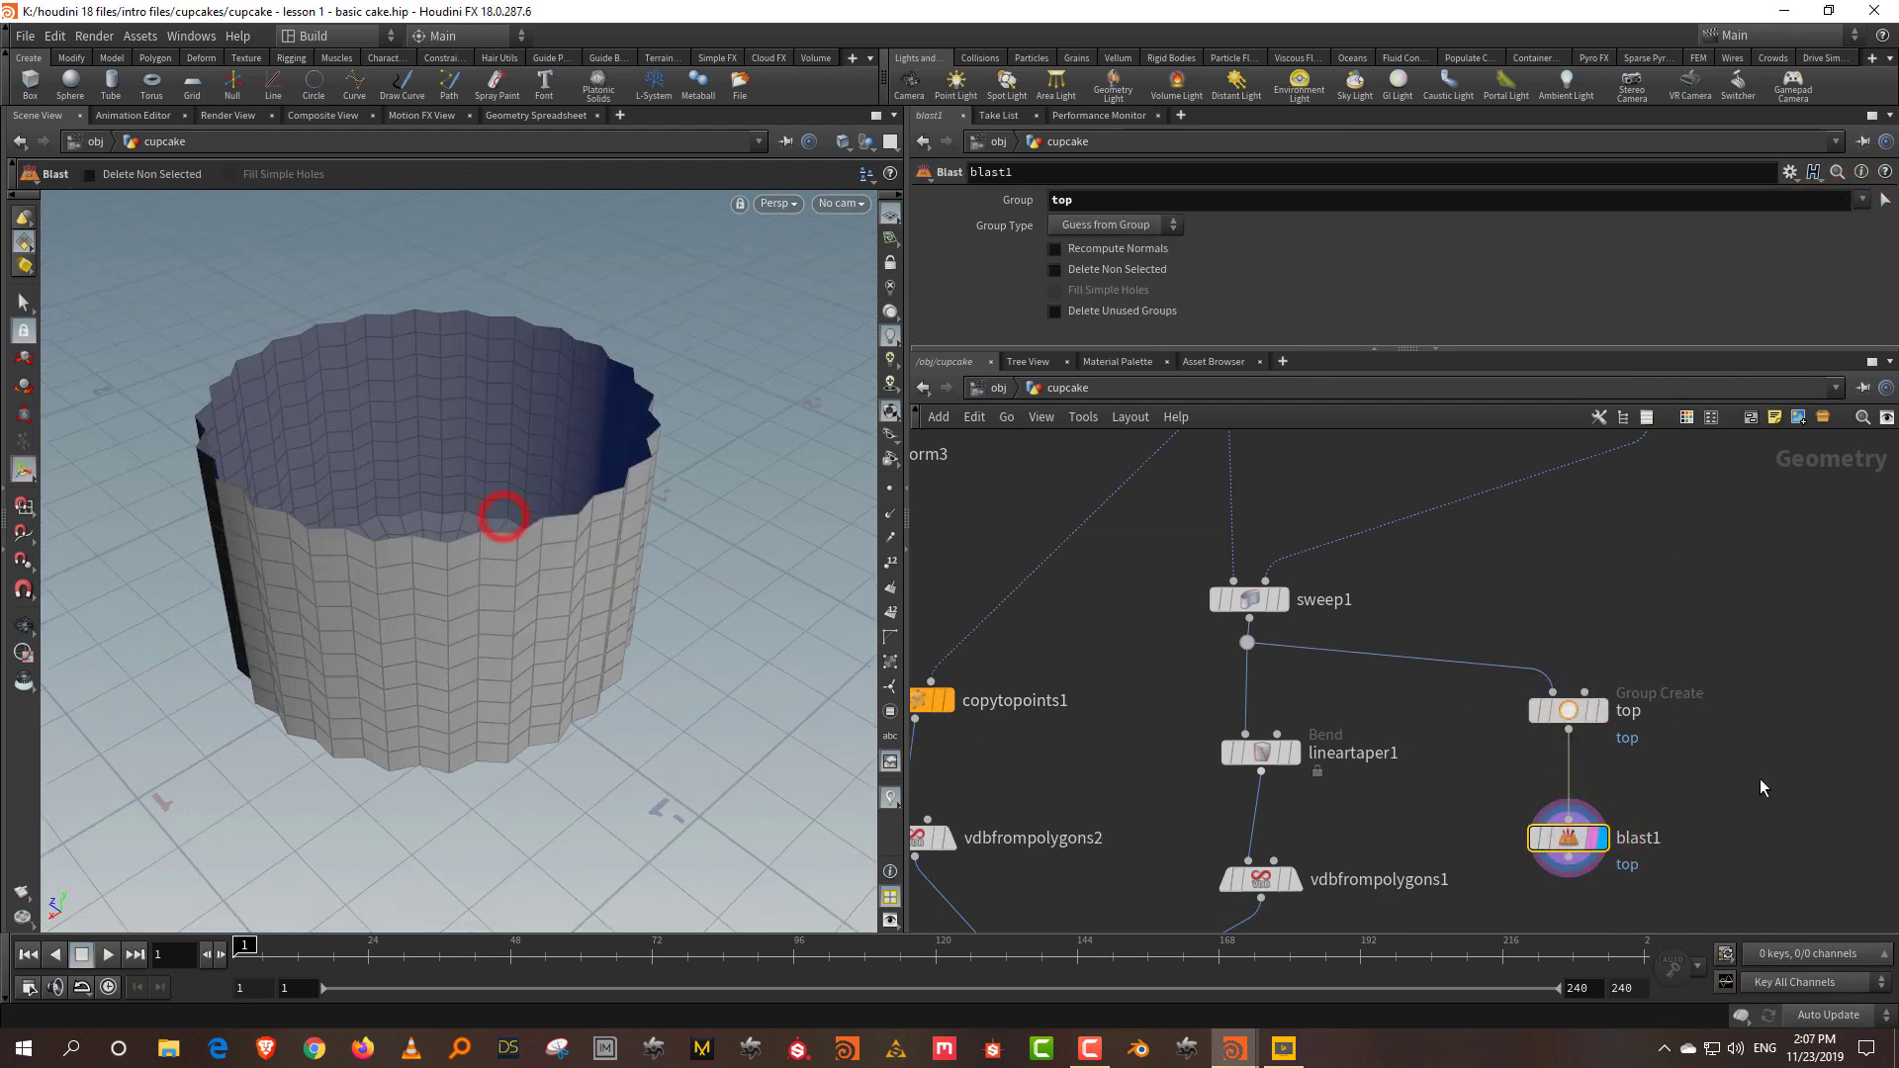
{"action": "middle_click_drag", "start_coordinate": [1779, 787], "coordinate": [1689, 662]}
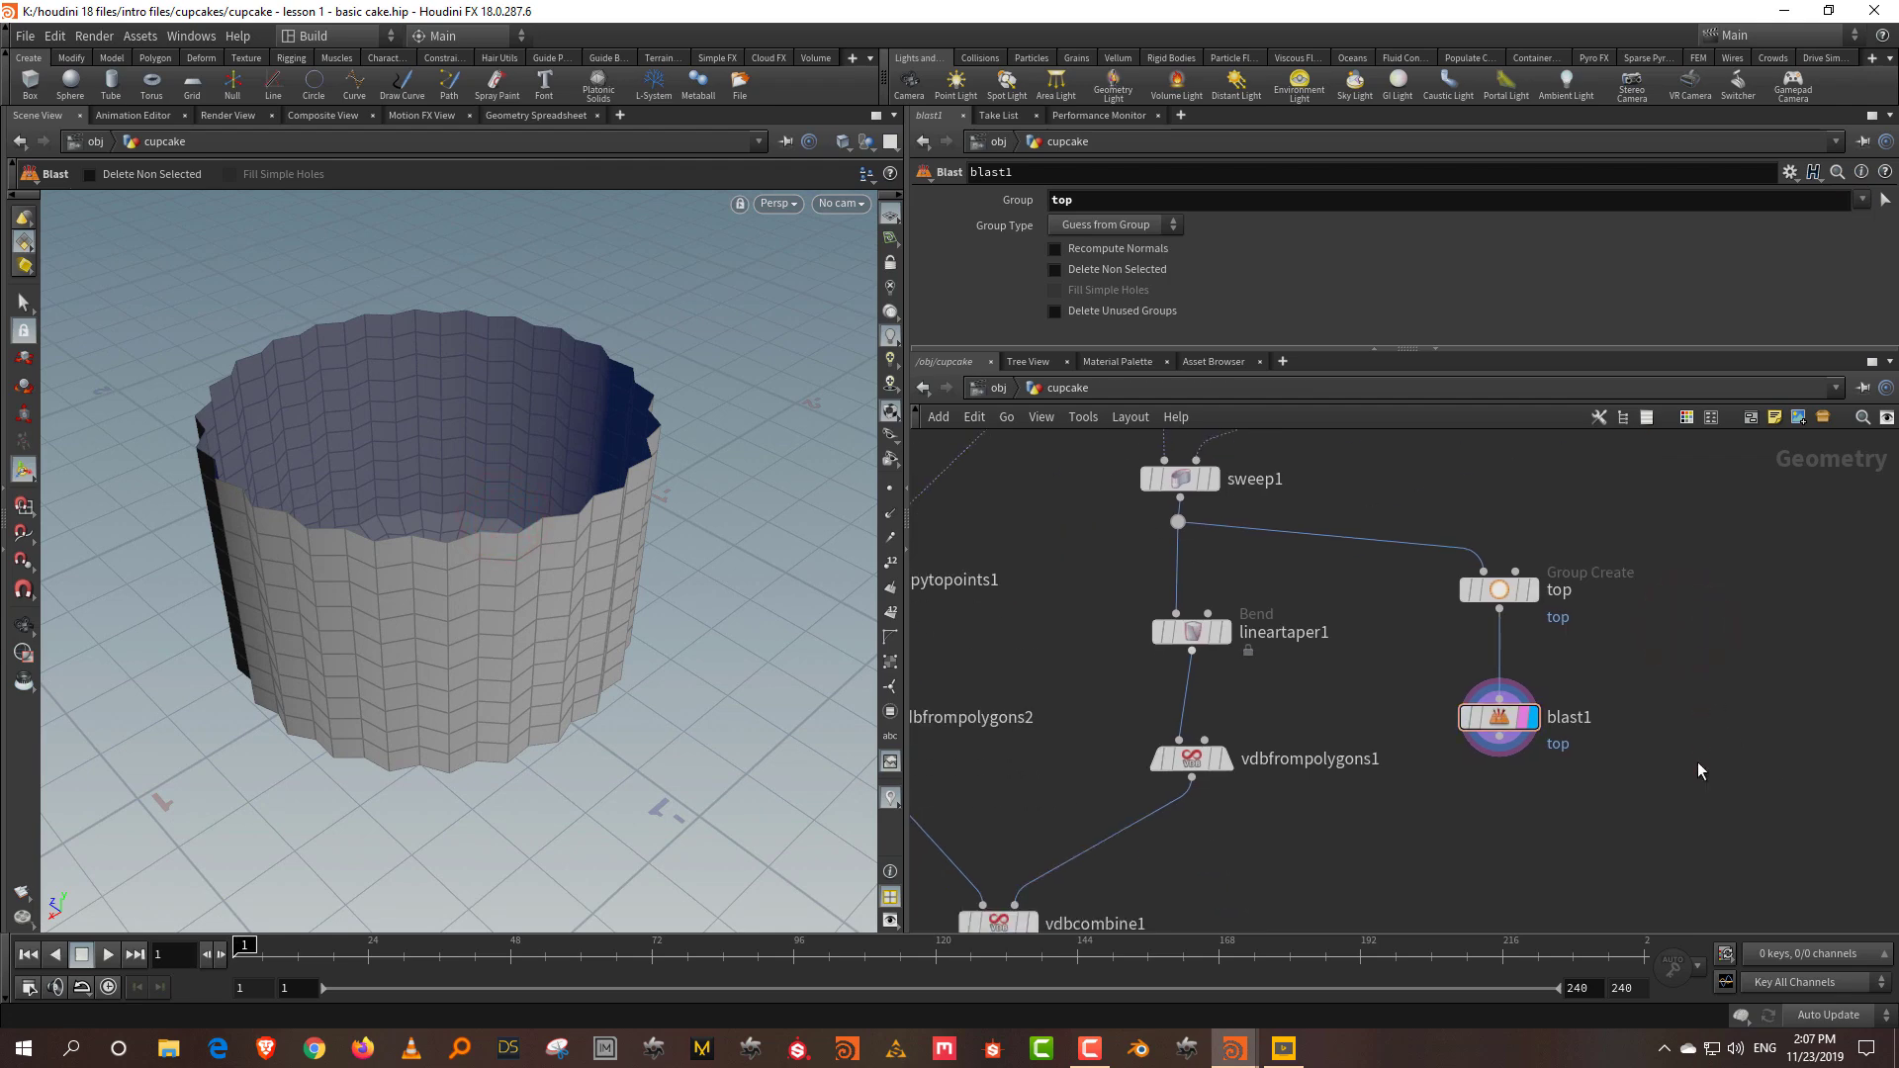
{"action": "left_click_drag", "start_coordinate": [436, 636], "coordinate": [417, 560], "text": "alt"}
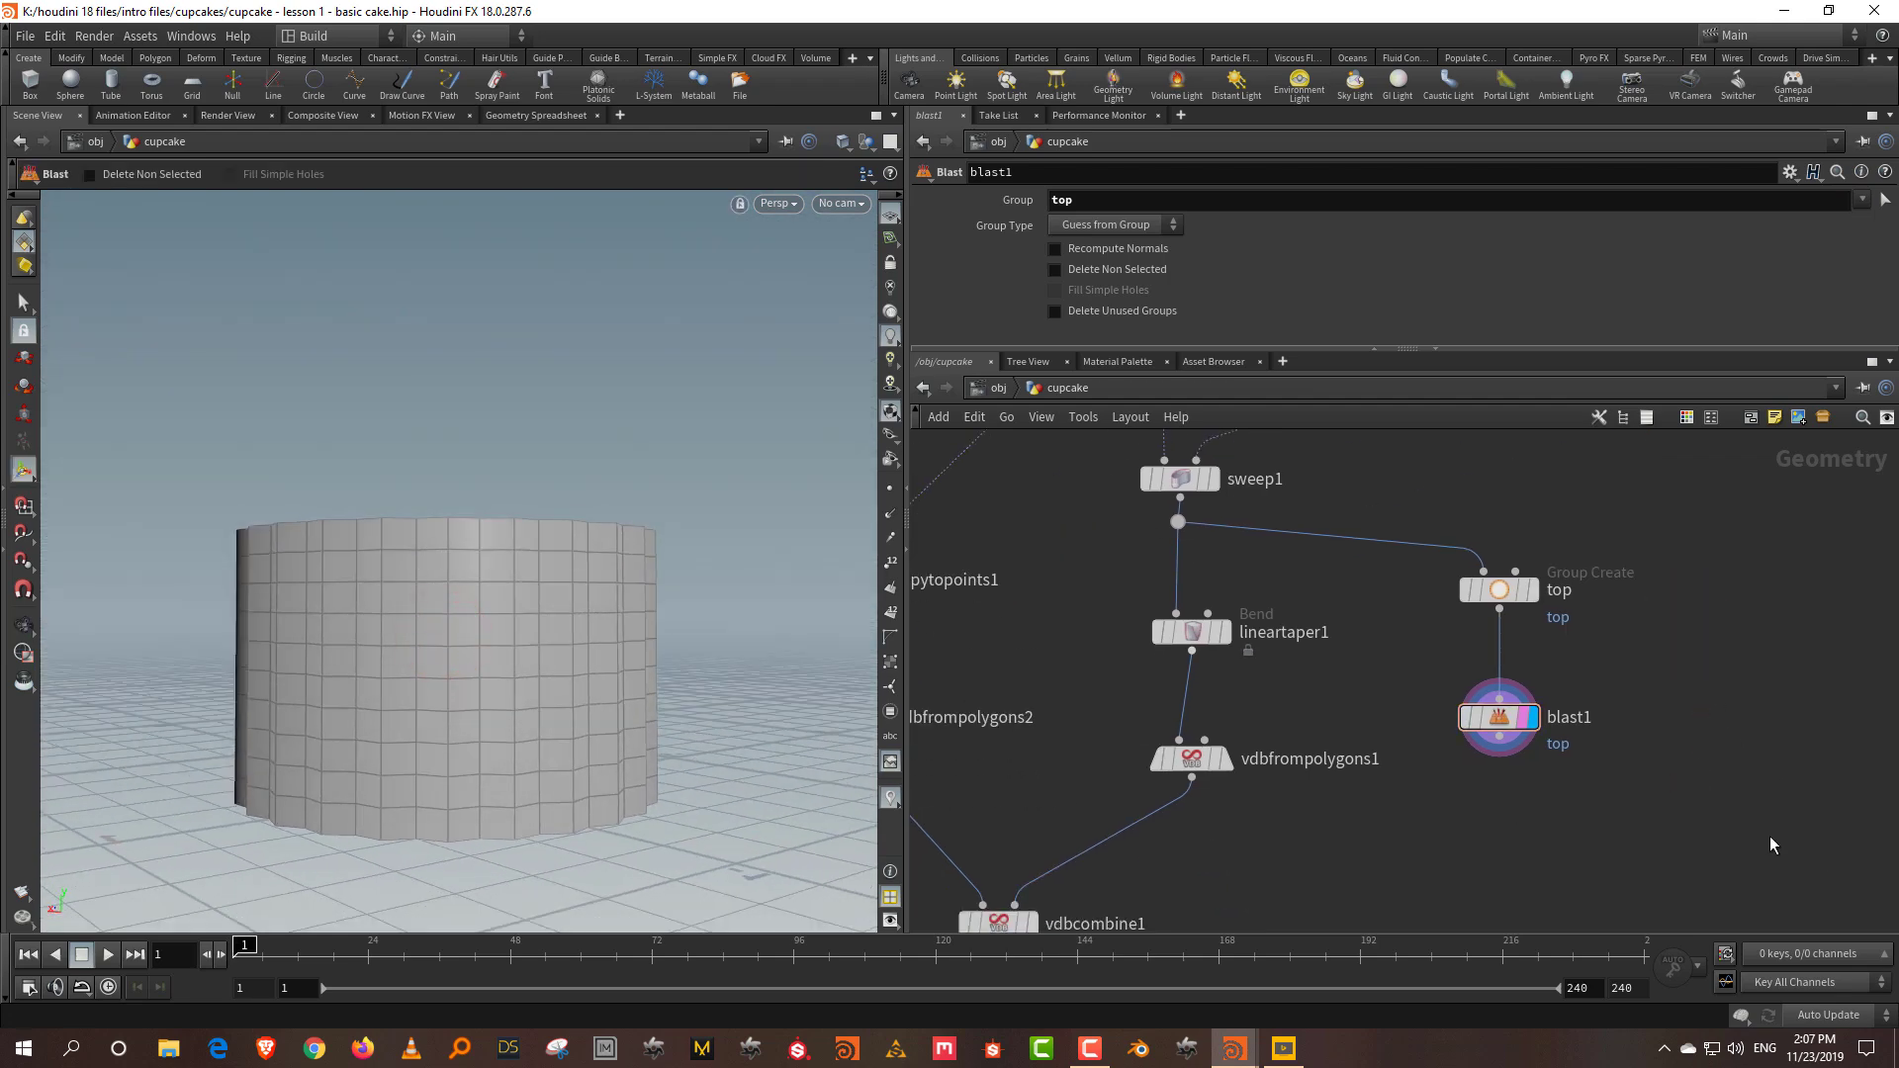
Step: Add clip1 after blast1 with the plane at Y 0.644981, keeping primitives below
{"action": "key", "text": "Tab"}
{"action": "type", "text": "clip"}
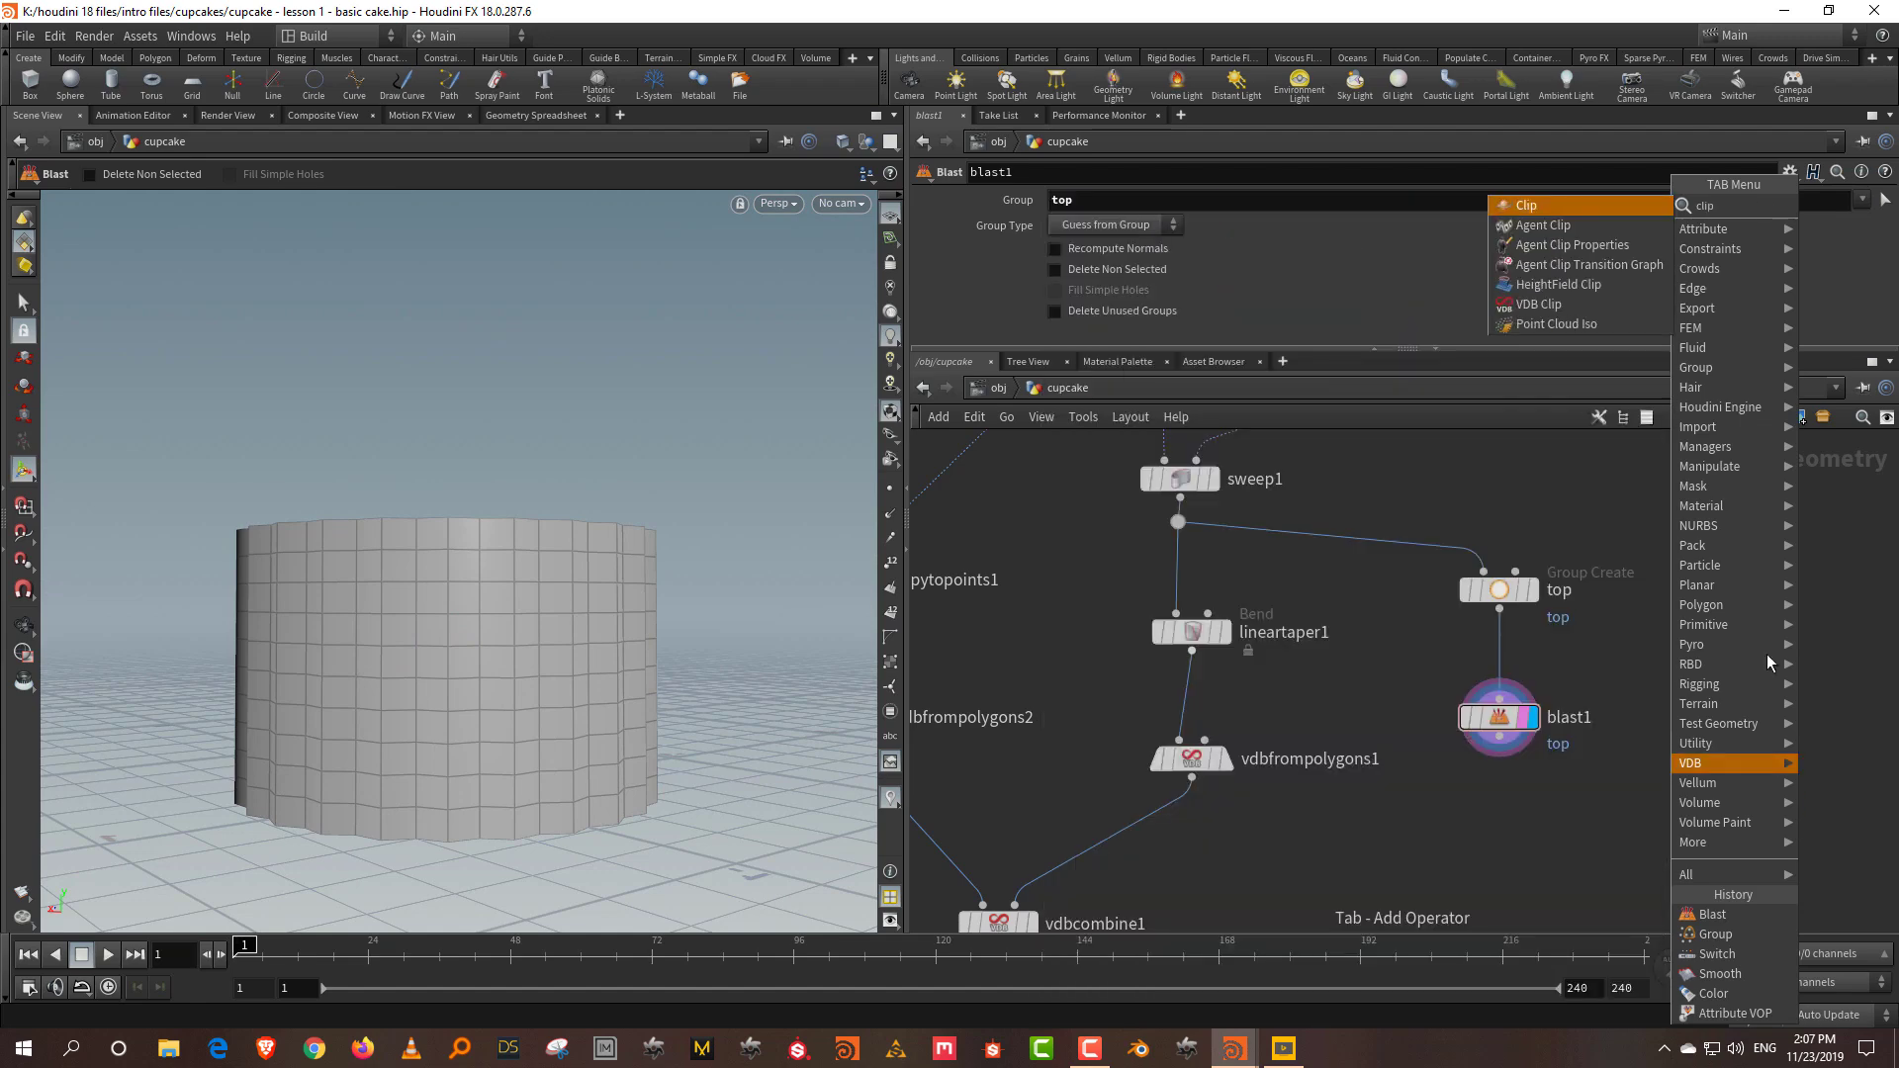
{"action": "left_click", "coordinate": [1594, 202]}
{"action": "left_click", "coordinate": [1557, 831]}
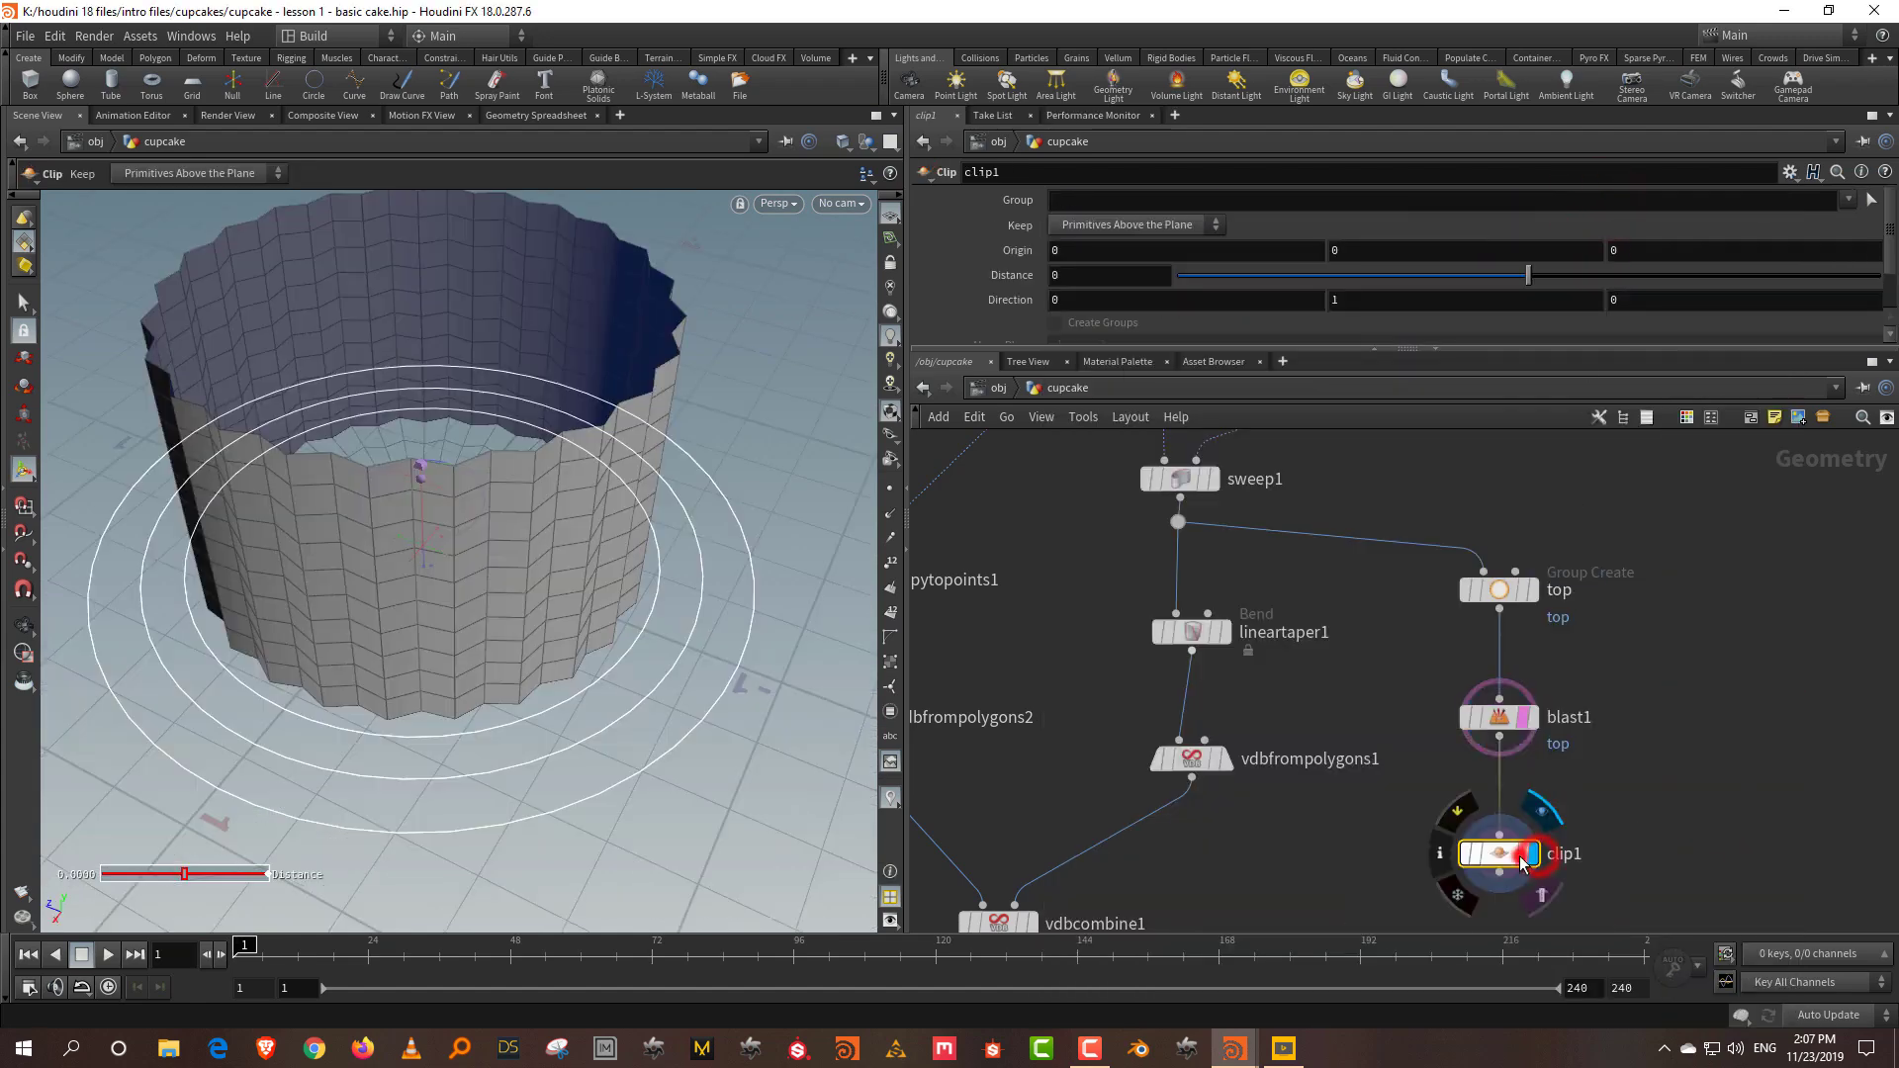
{"action": "left_click", "coordinate": [1612, 788]}
{"action": "left_click_drag", "start_coordinate": [376, 491], "coordinate": [377, 492], "text": "alt"}
{"action": "left_click_drag", "start_coordinate": [418, 683], "coordinate": [441, 449]}
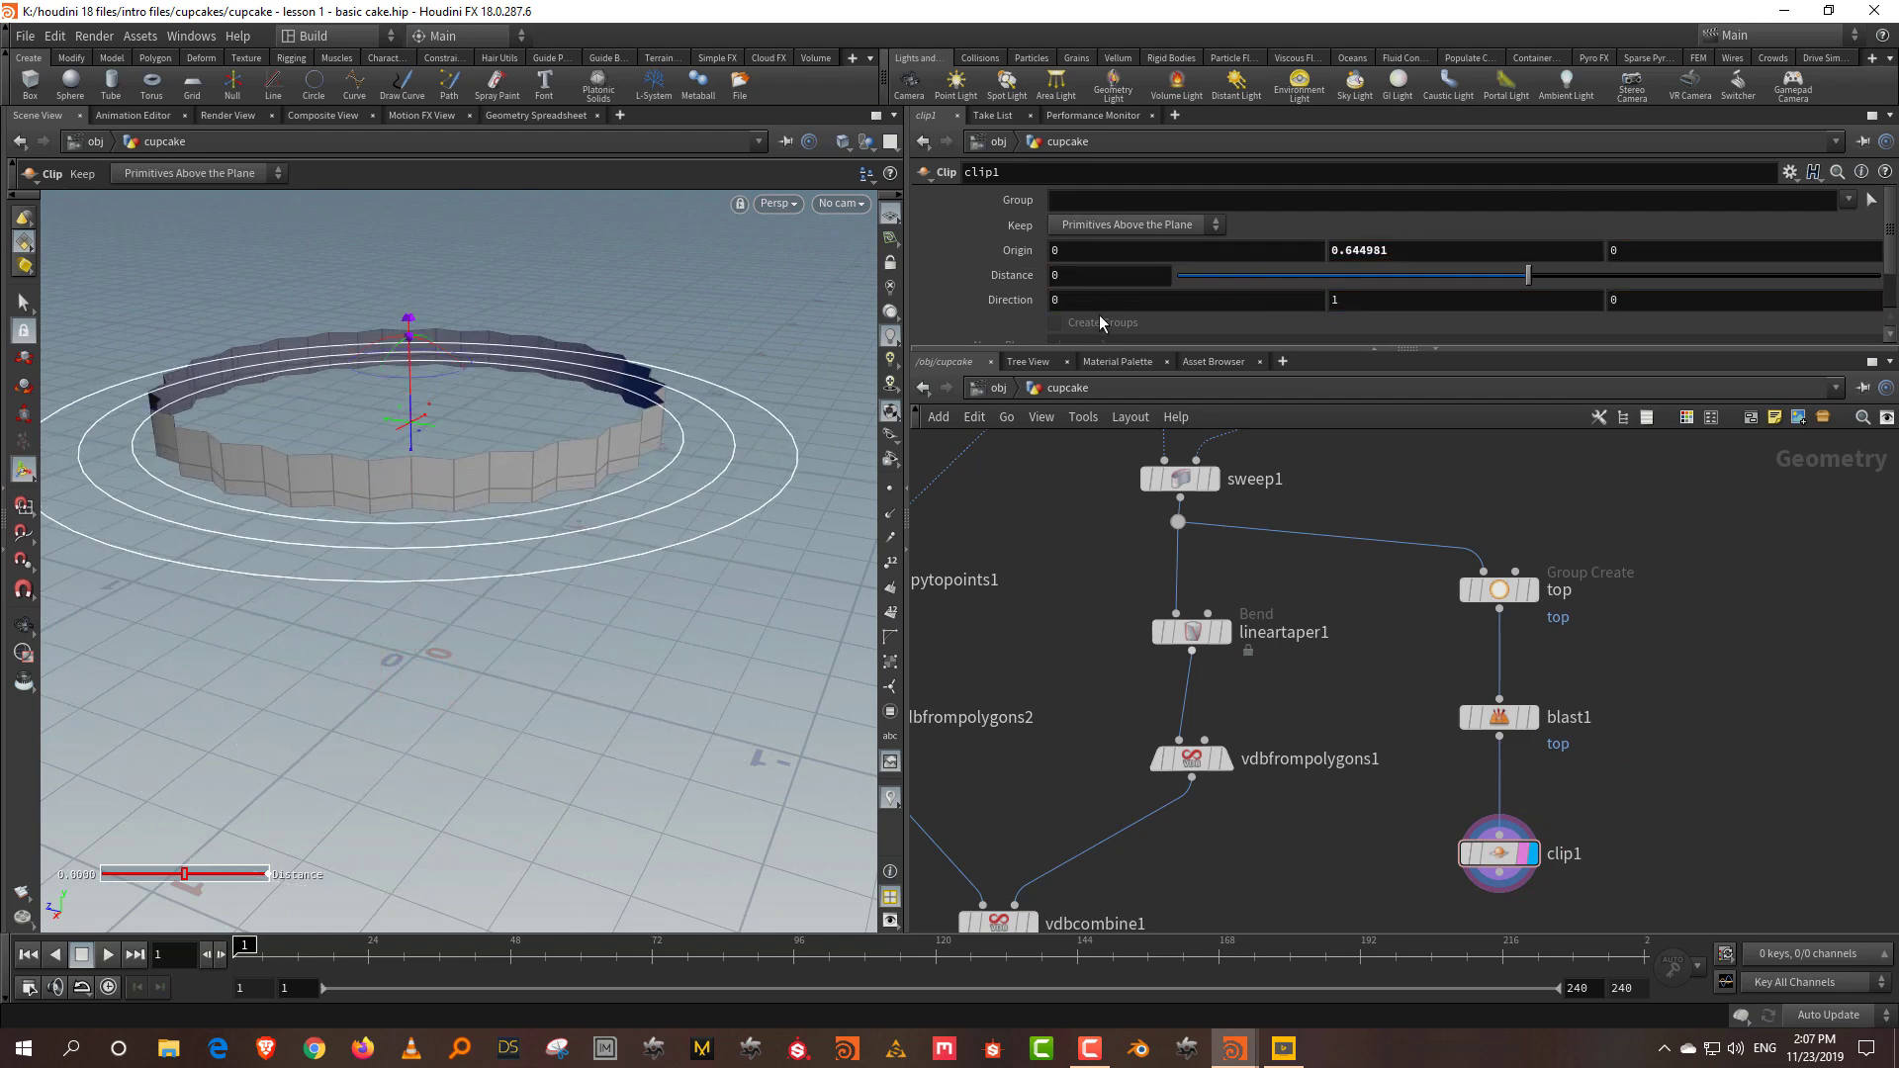
{"action": "scroll", "coordinate": [1101, 323], "scroll_direction": "down", "scroll_amount": 1}
{"action": "left_click", "coordinate": [1127, 199]}
{"action": "left_click", "coordinate": [1125, 241]}
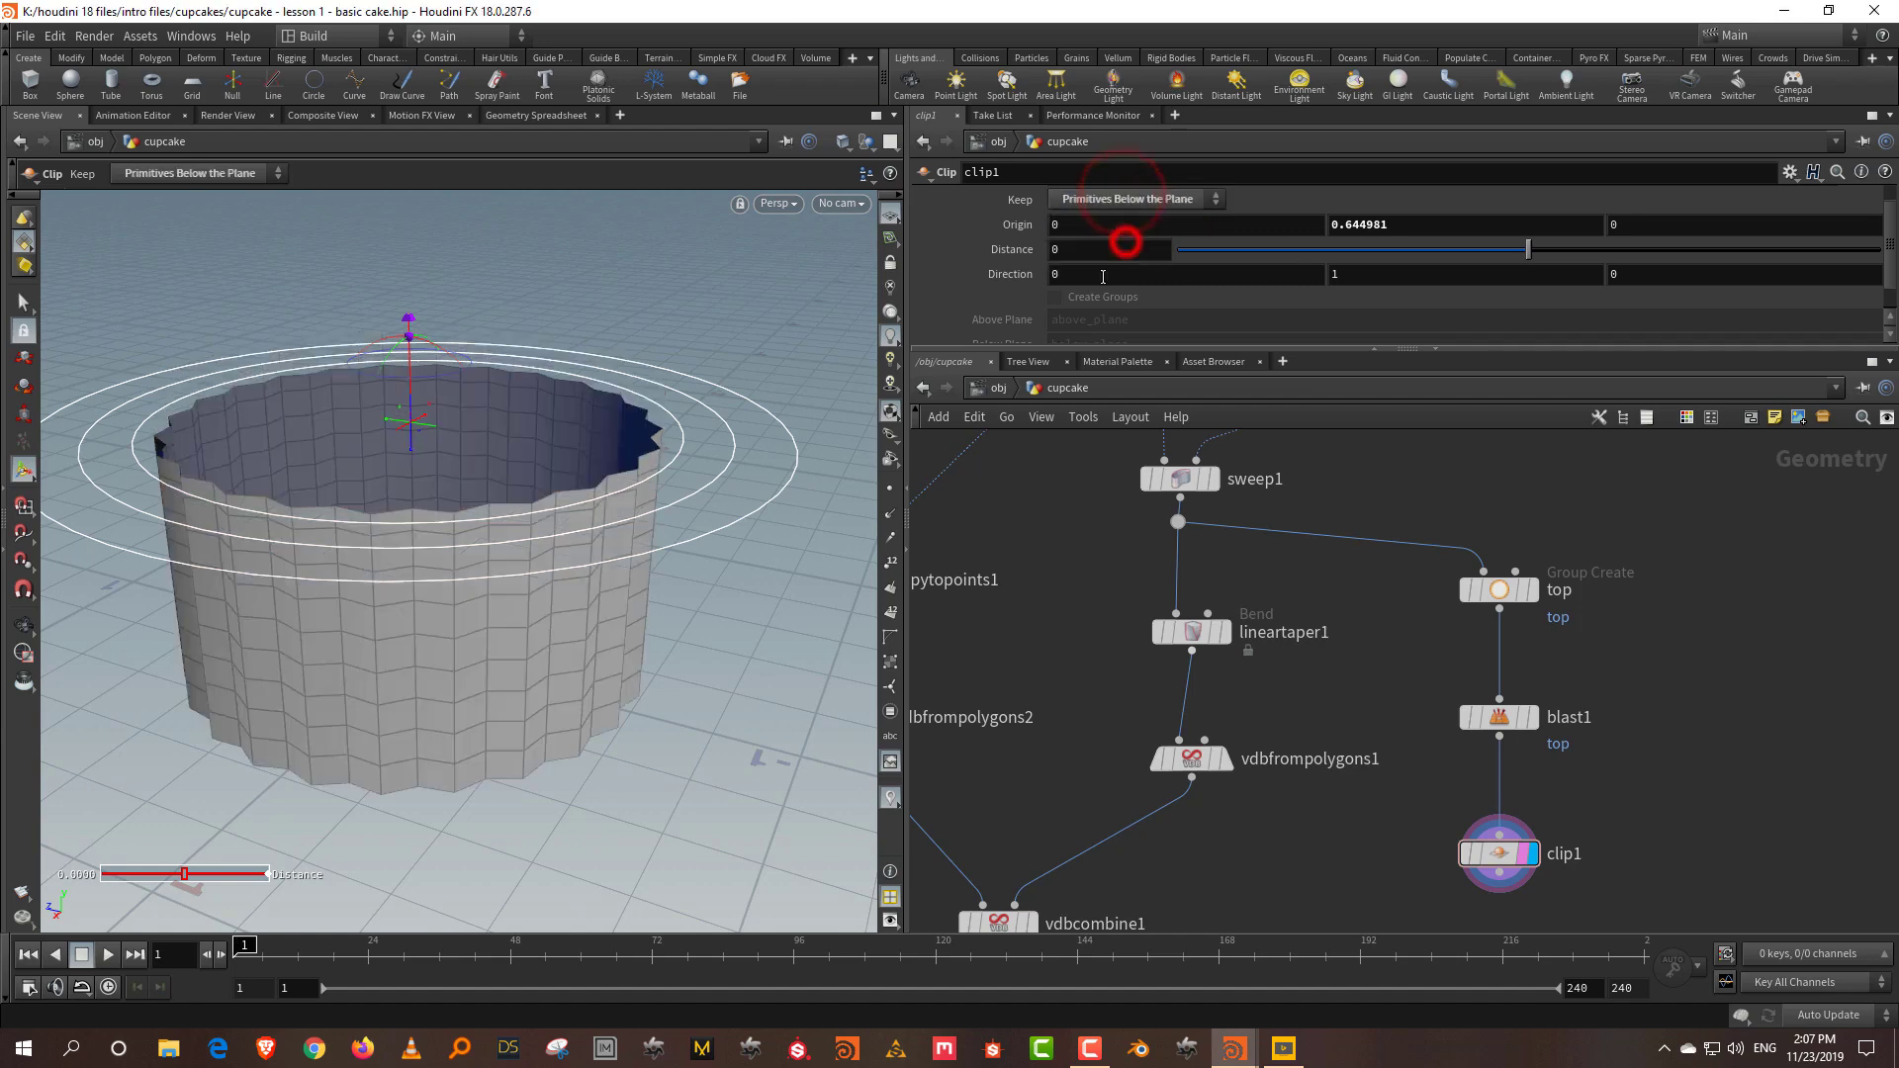
{"action": "left_click_drag", "start_coordinate": [332, 649], "coordinate": [518, 607], "text": "alt"}
Step: Move blast1 and clip1 up to tidy the network
{"action": "left_click_drag", "start_coordinate": [1505, 722], "coordinate": [1506, 695]}
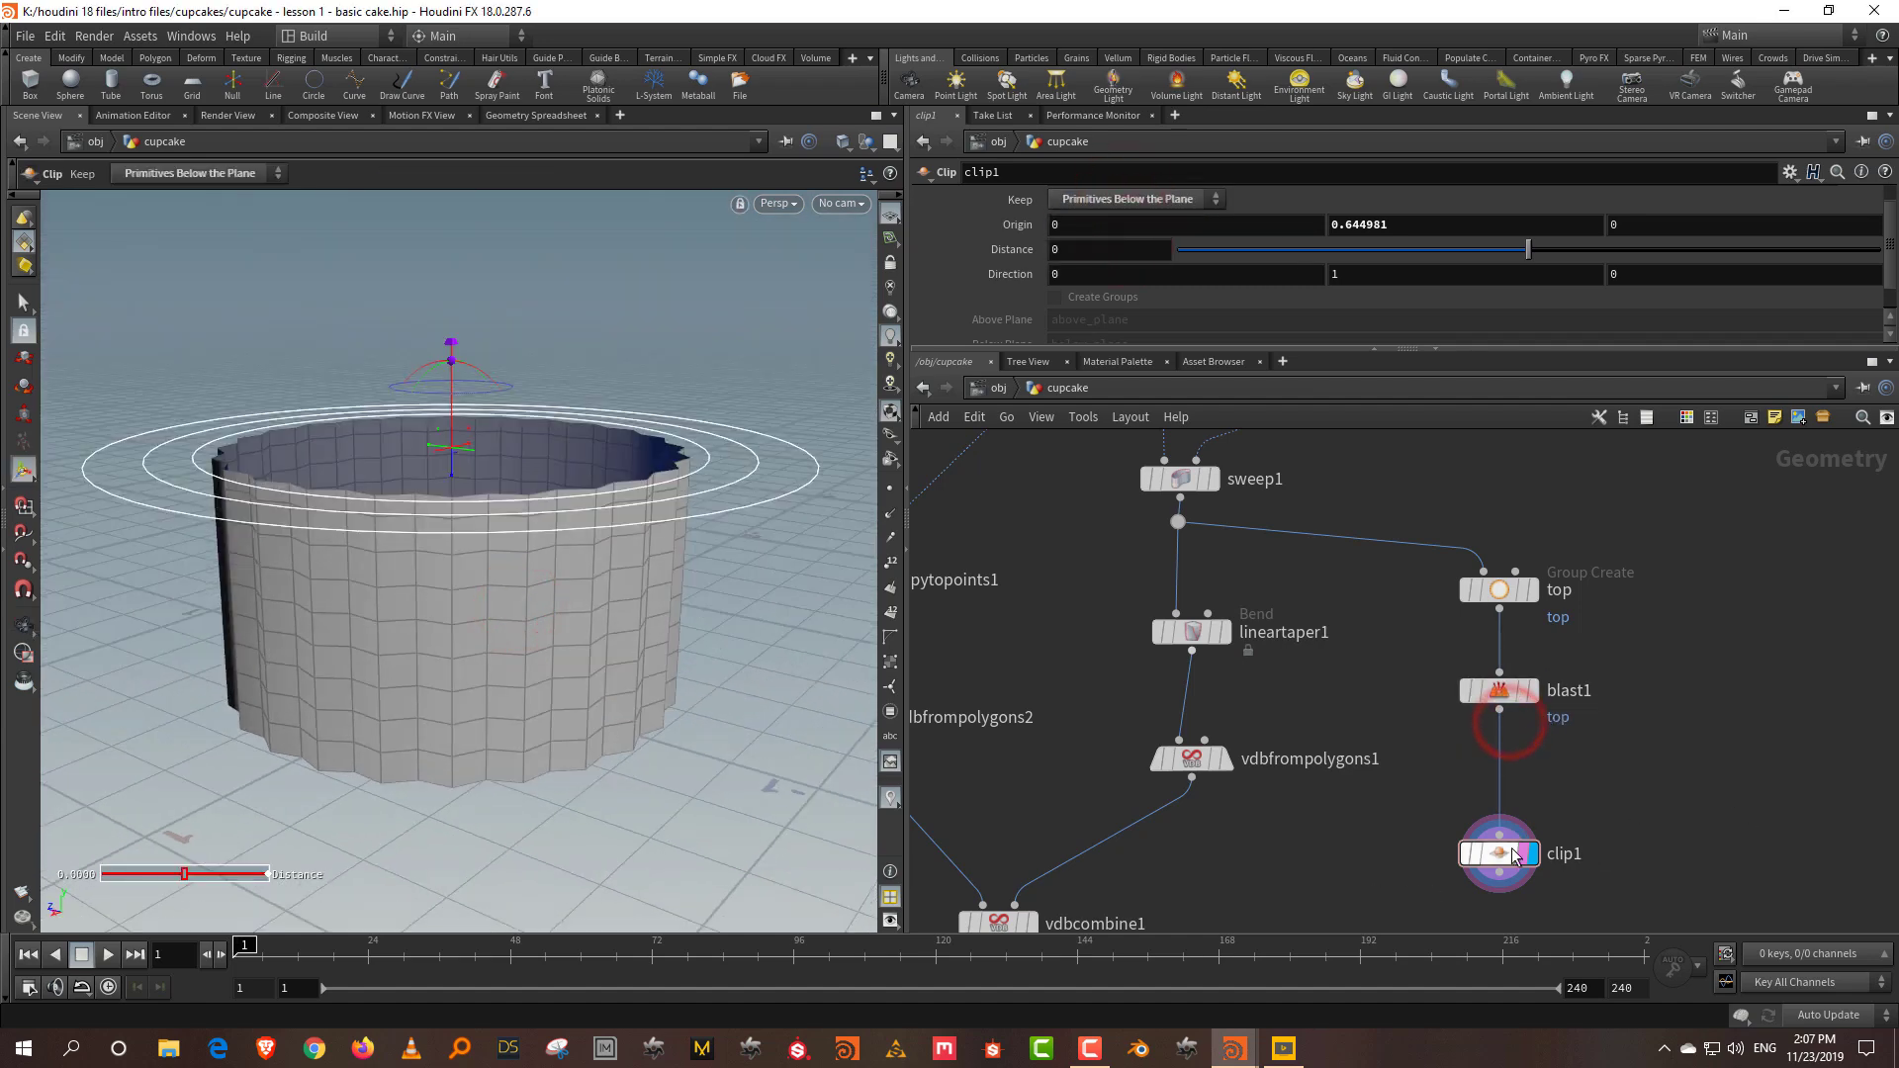
{"action": "left_click_drag", "start_coordinate": [1514, 857], "coordinate": [1511, 798]}
{"action": "left_click", "coordinate": [1661, 721]}
{"action": "left_click_drag", "start_coordinate": [1314, 585], "coordinate": [1138, 663]}
Step: Copy lineartaper1 as lineartaper2, wire it under clip1, and display it
{"action": "key", "text": "ctrl+c"}
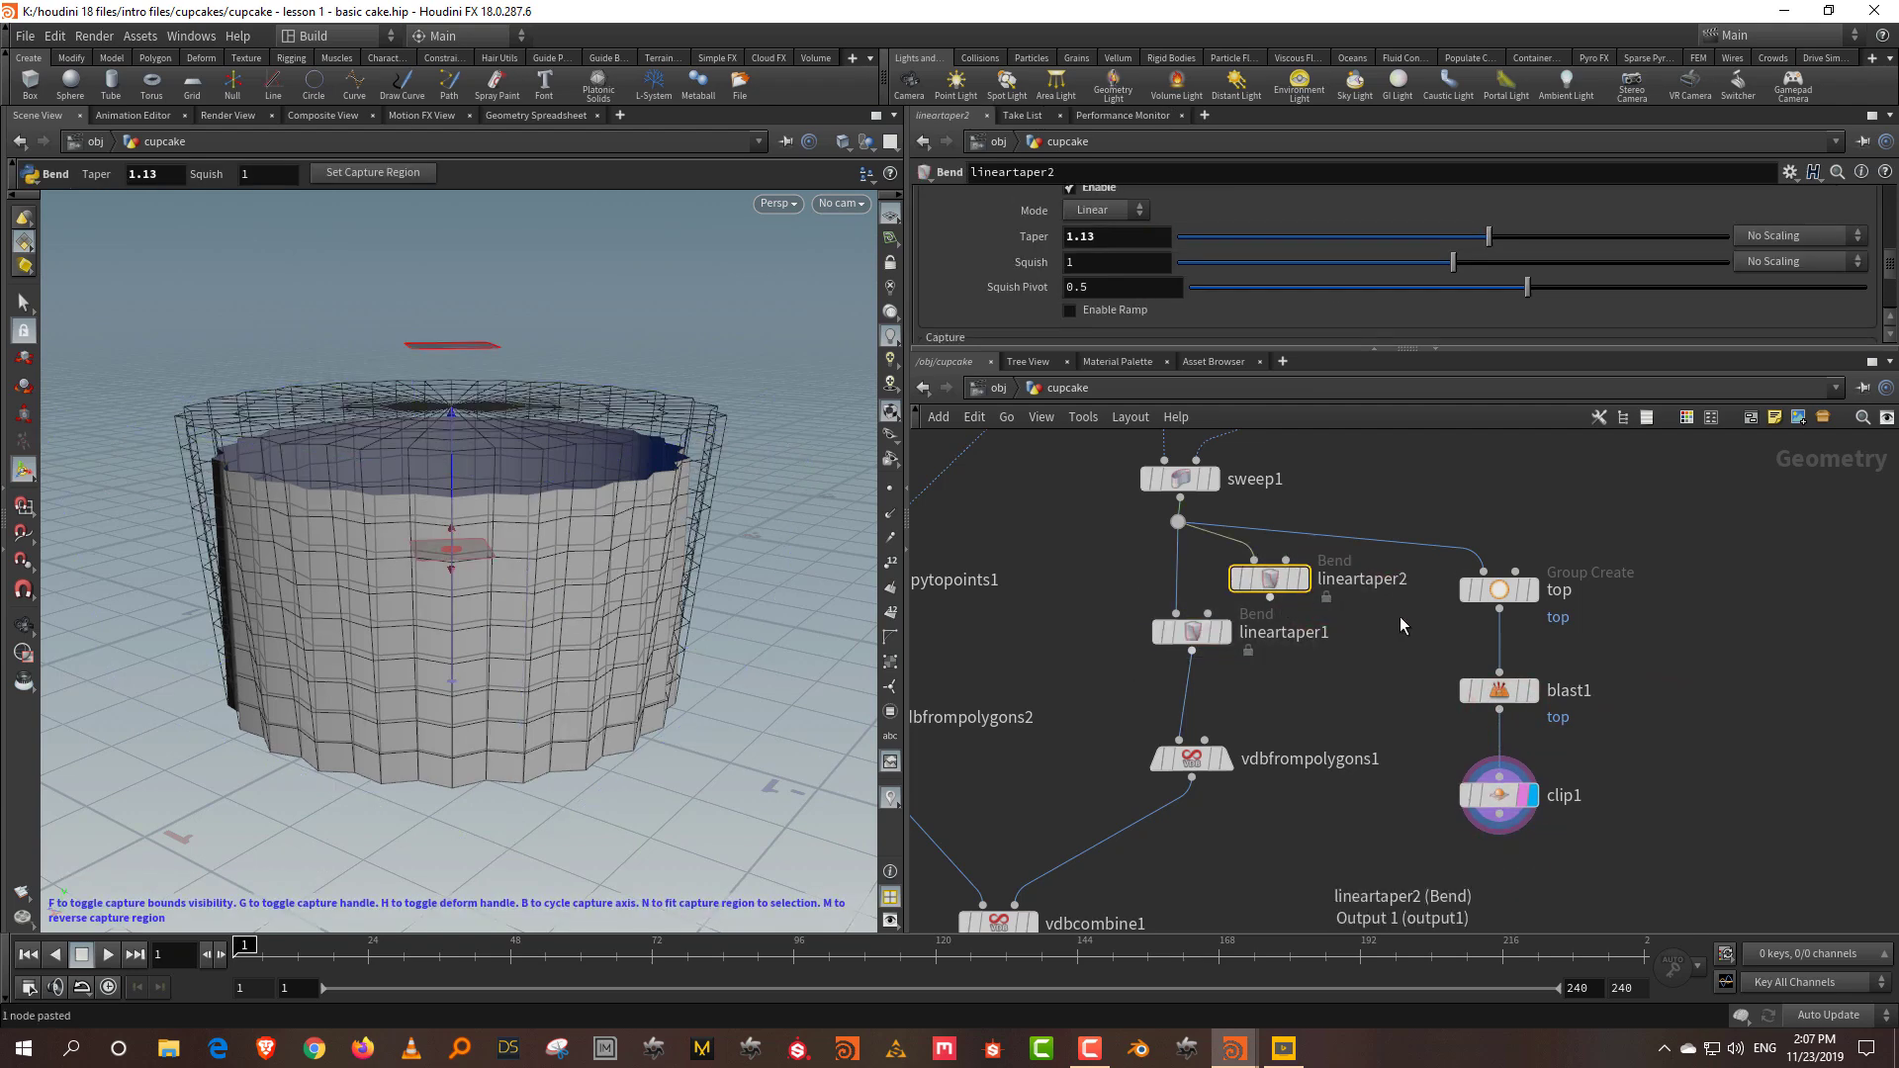
{"action": "left_click_drag", "start_coordinate": [1280, 598], "coordinate": [1640, 614]}
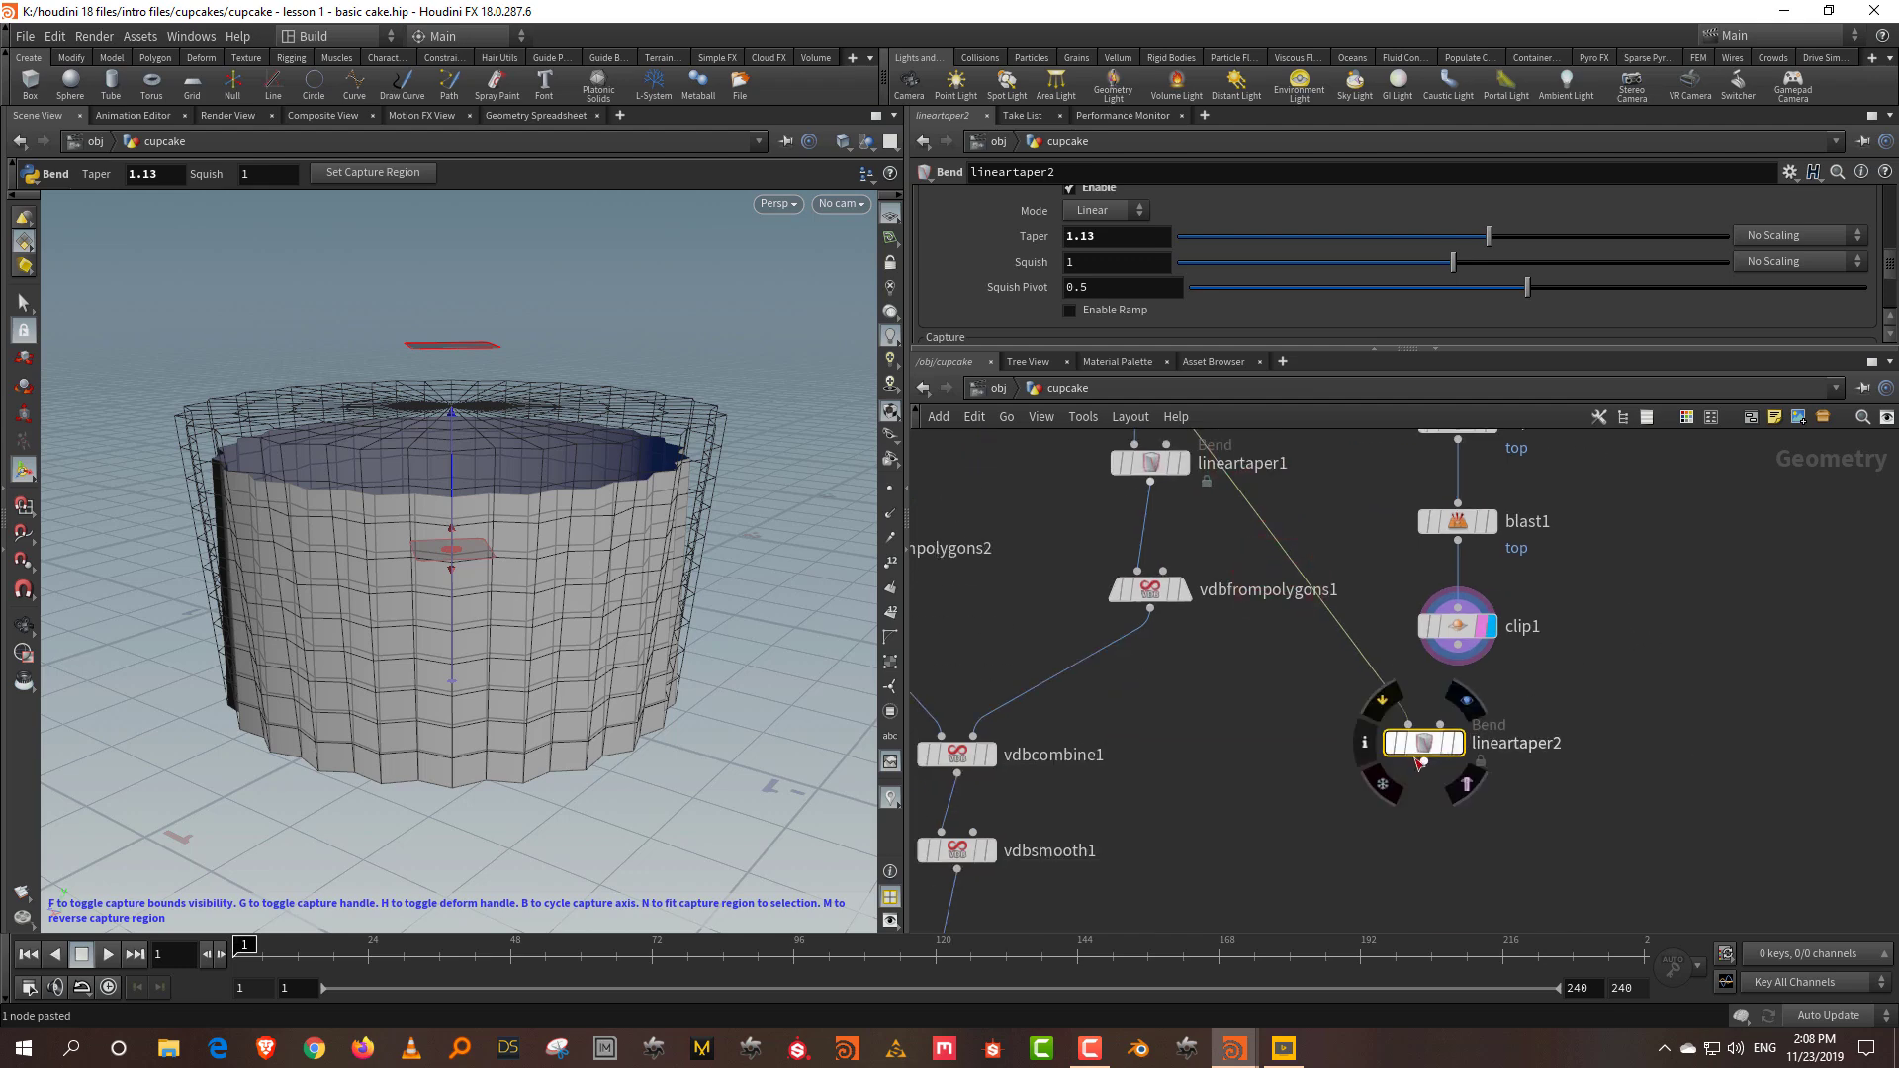
{"action": "left_click_drag", "start_coordinate": [1428, 732], "coordinate": [1478, 788]}
{"action": "left_click_drag", "start_coordinate": [1458, 644], "coordinate": [1472, 775]}
{"action": "left_click", "coordinate": [1506, 797]}
{"action": "left_click", "coordinate": [615, 522]}
Step: Insert a Peak node between clip1 and lineartaper2 with distance 0.01
{"action": "key", "text": "Tab"}
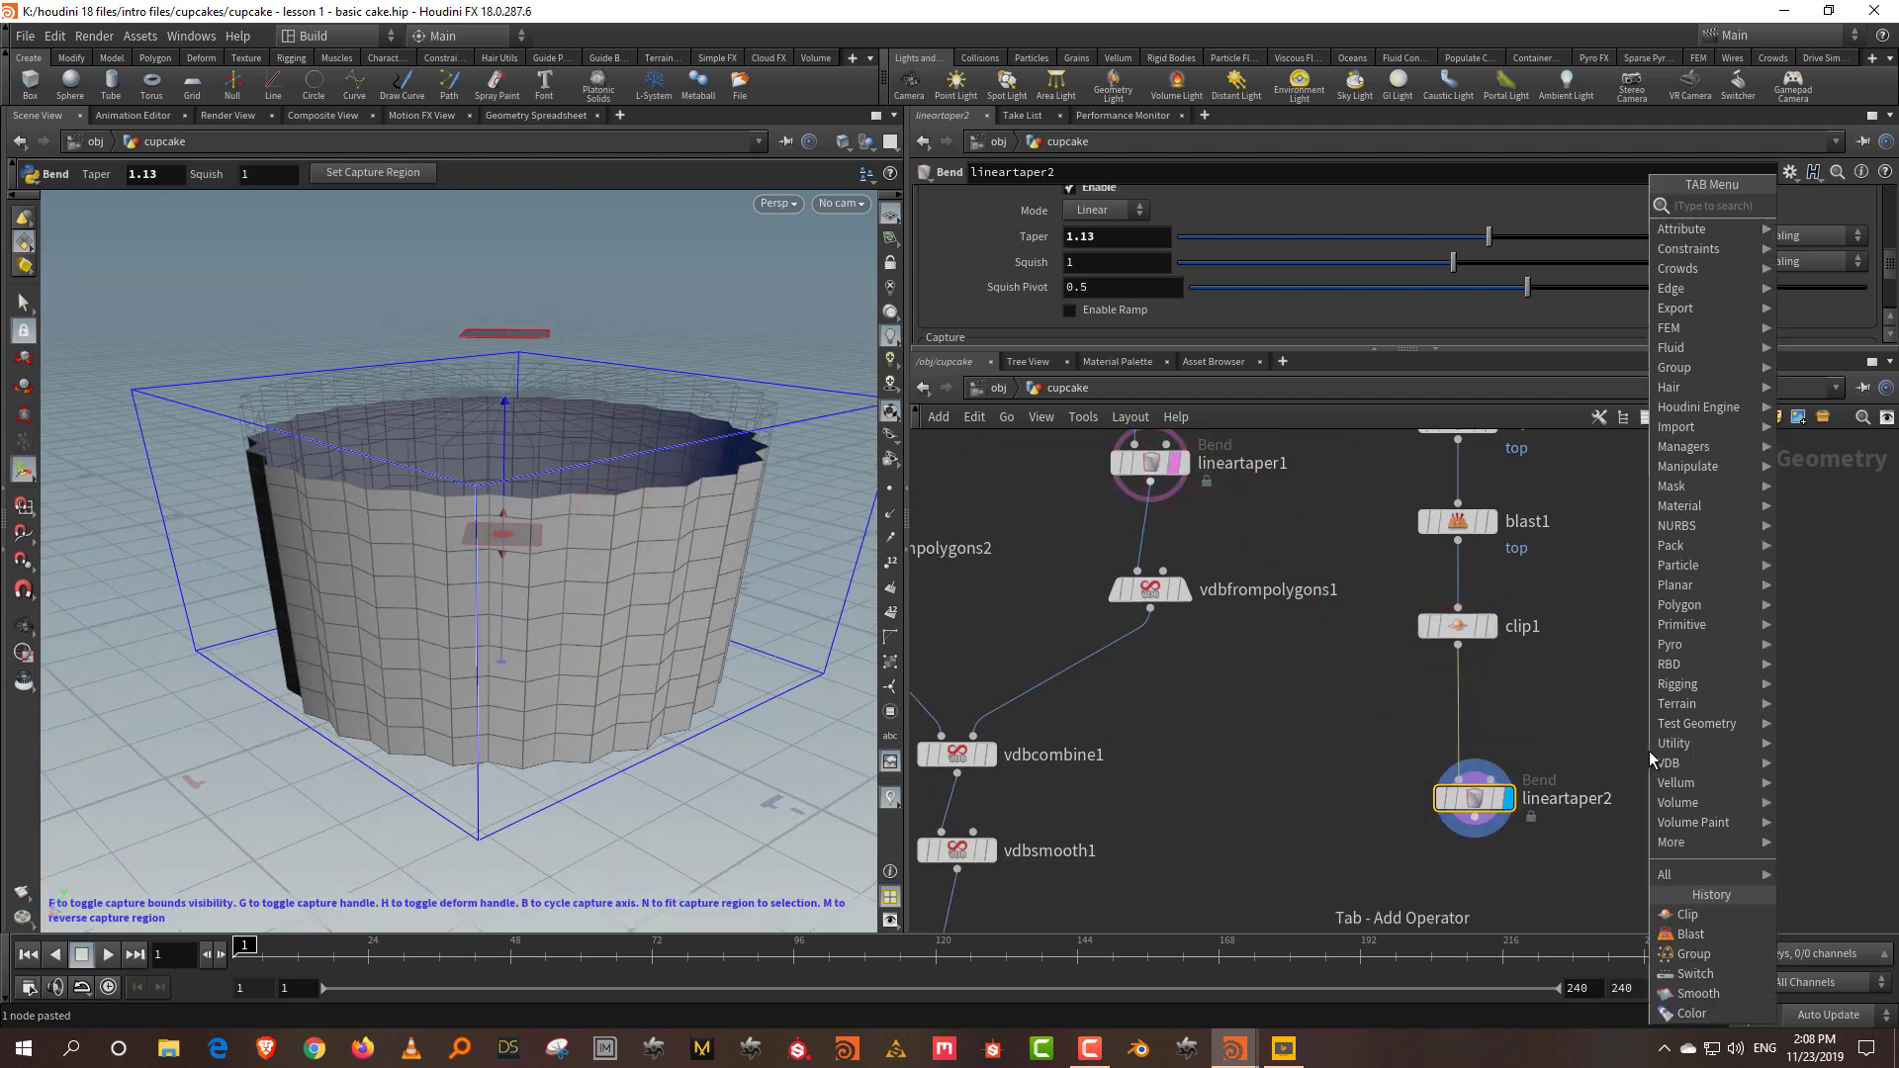
{"action": "type", "text": "peak"}
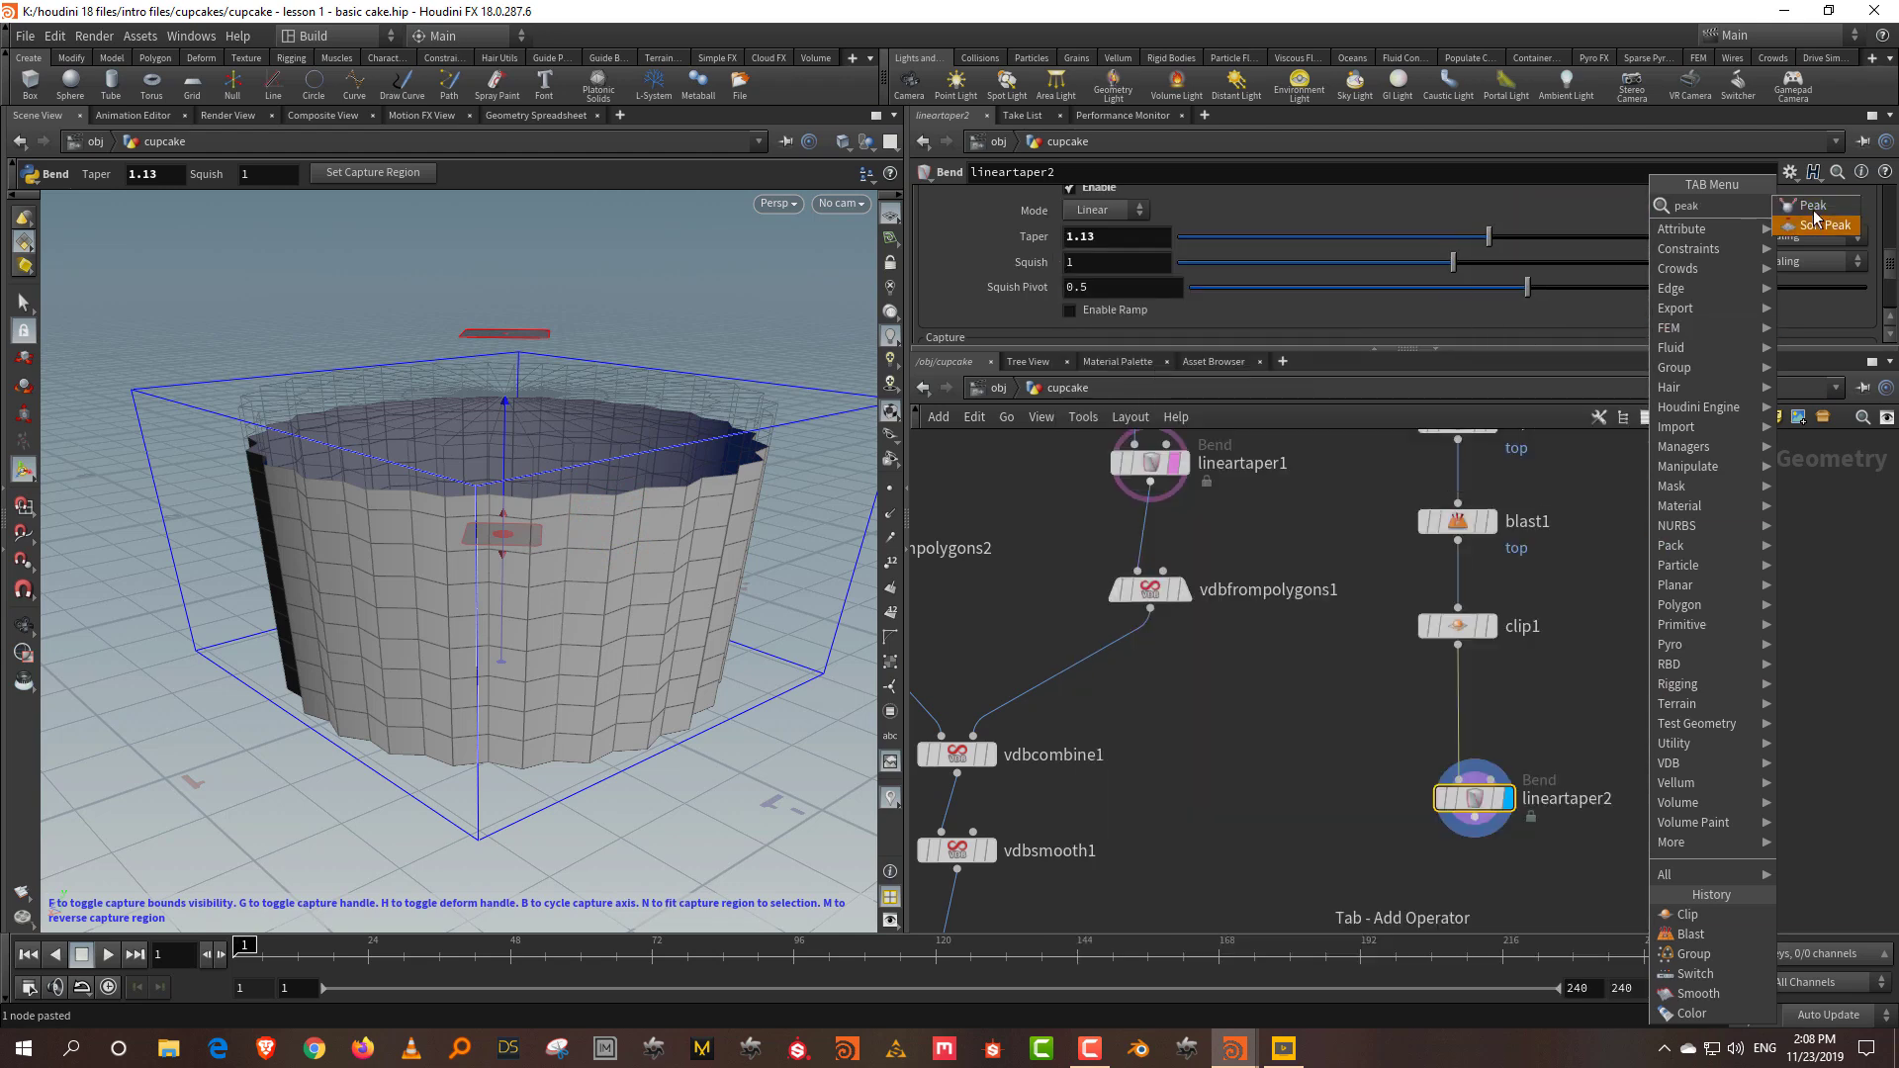
{"action": "left_click", "coordinate": [1813, 204]}
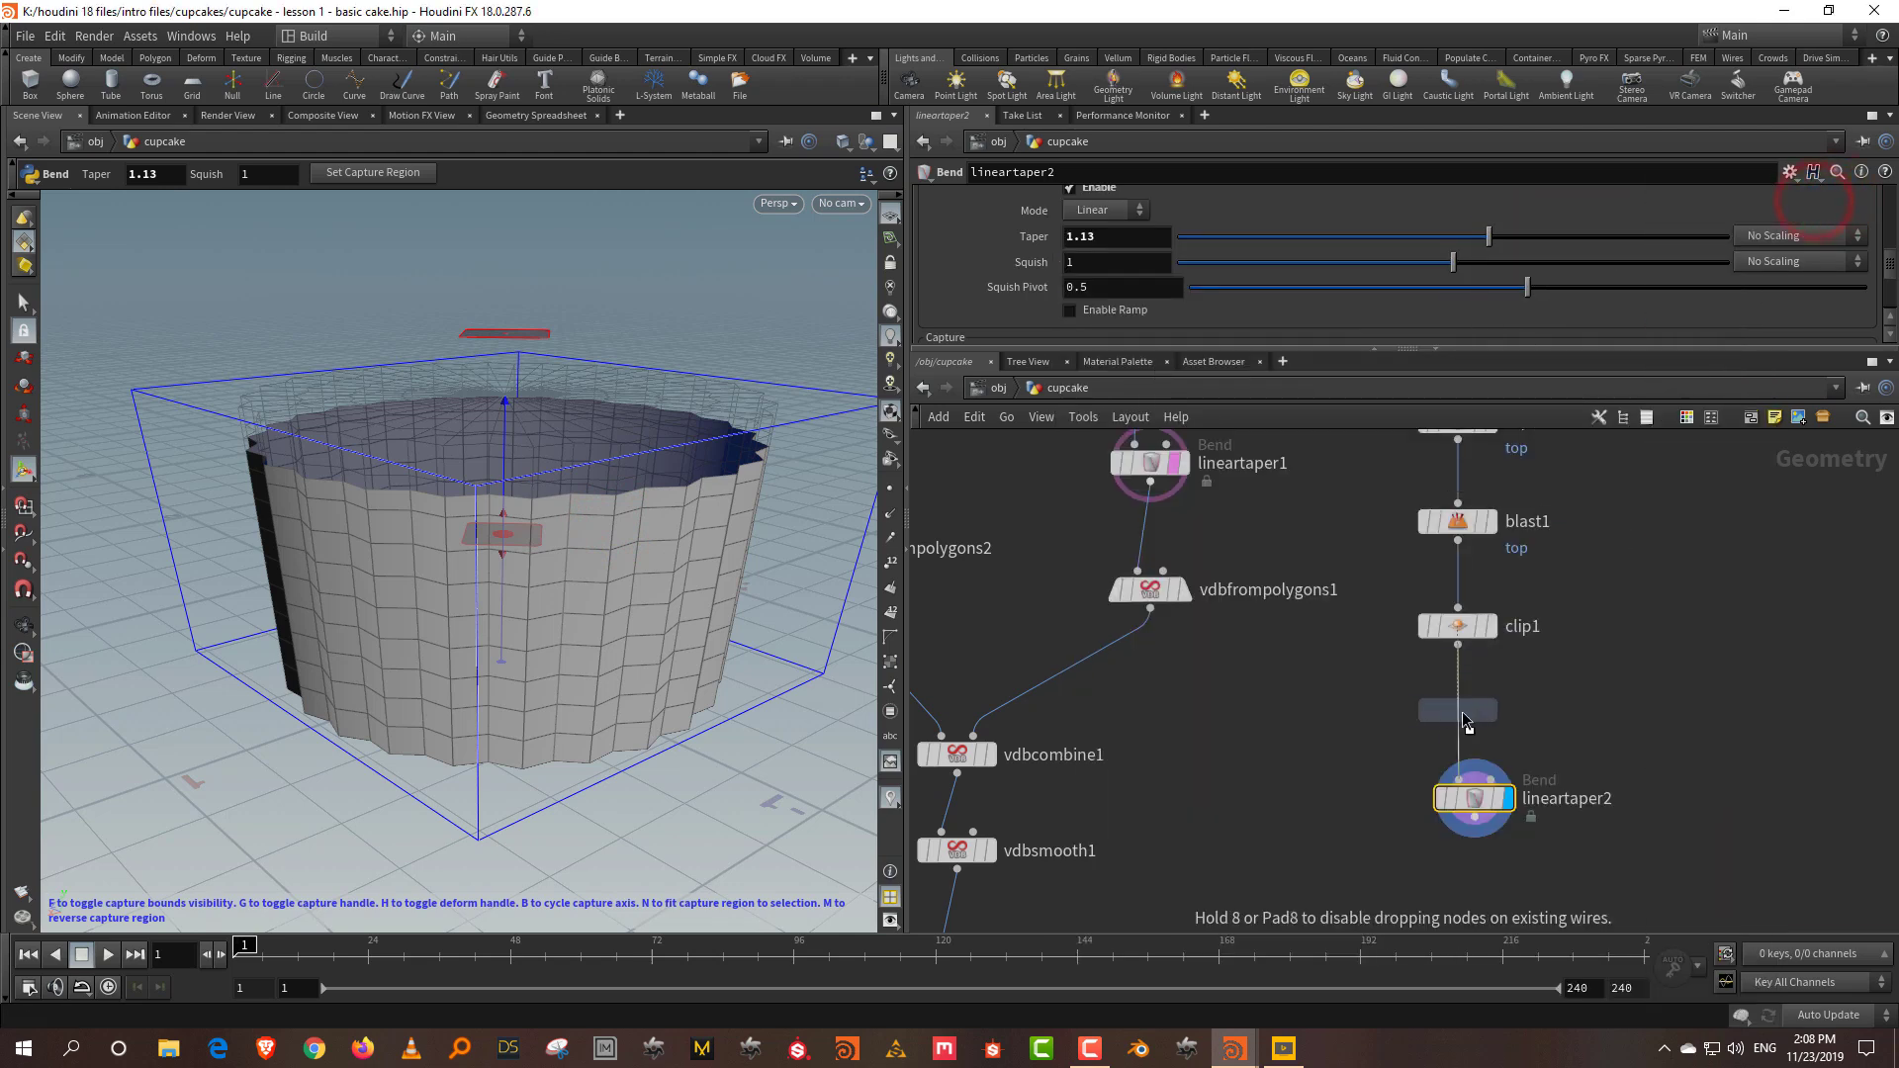
{"action": "left_click", "coordinate": [1448, 712]}
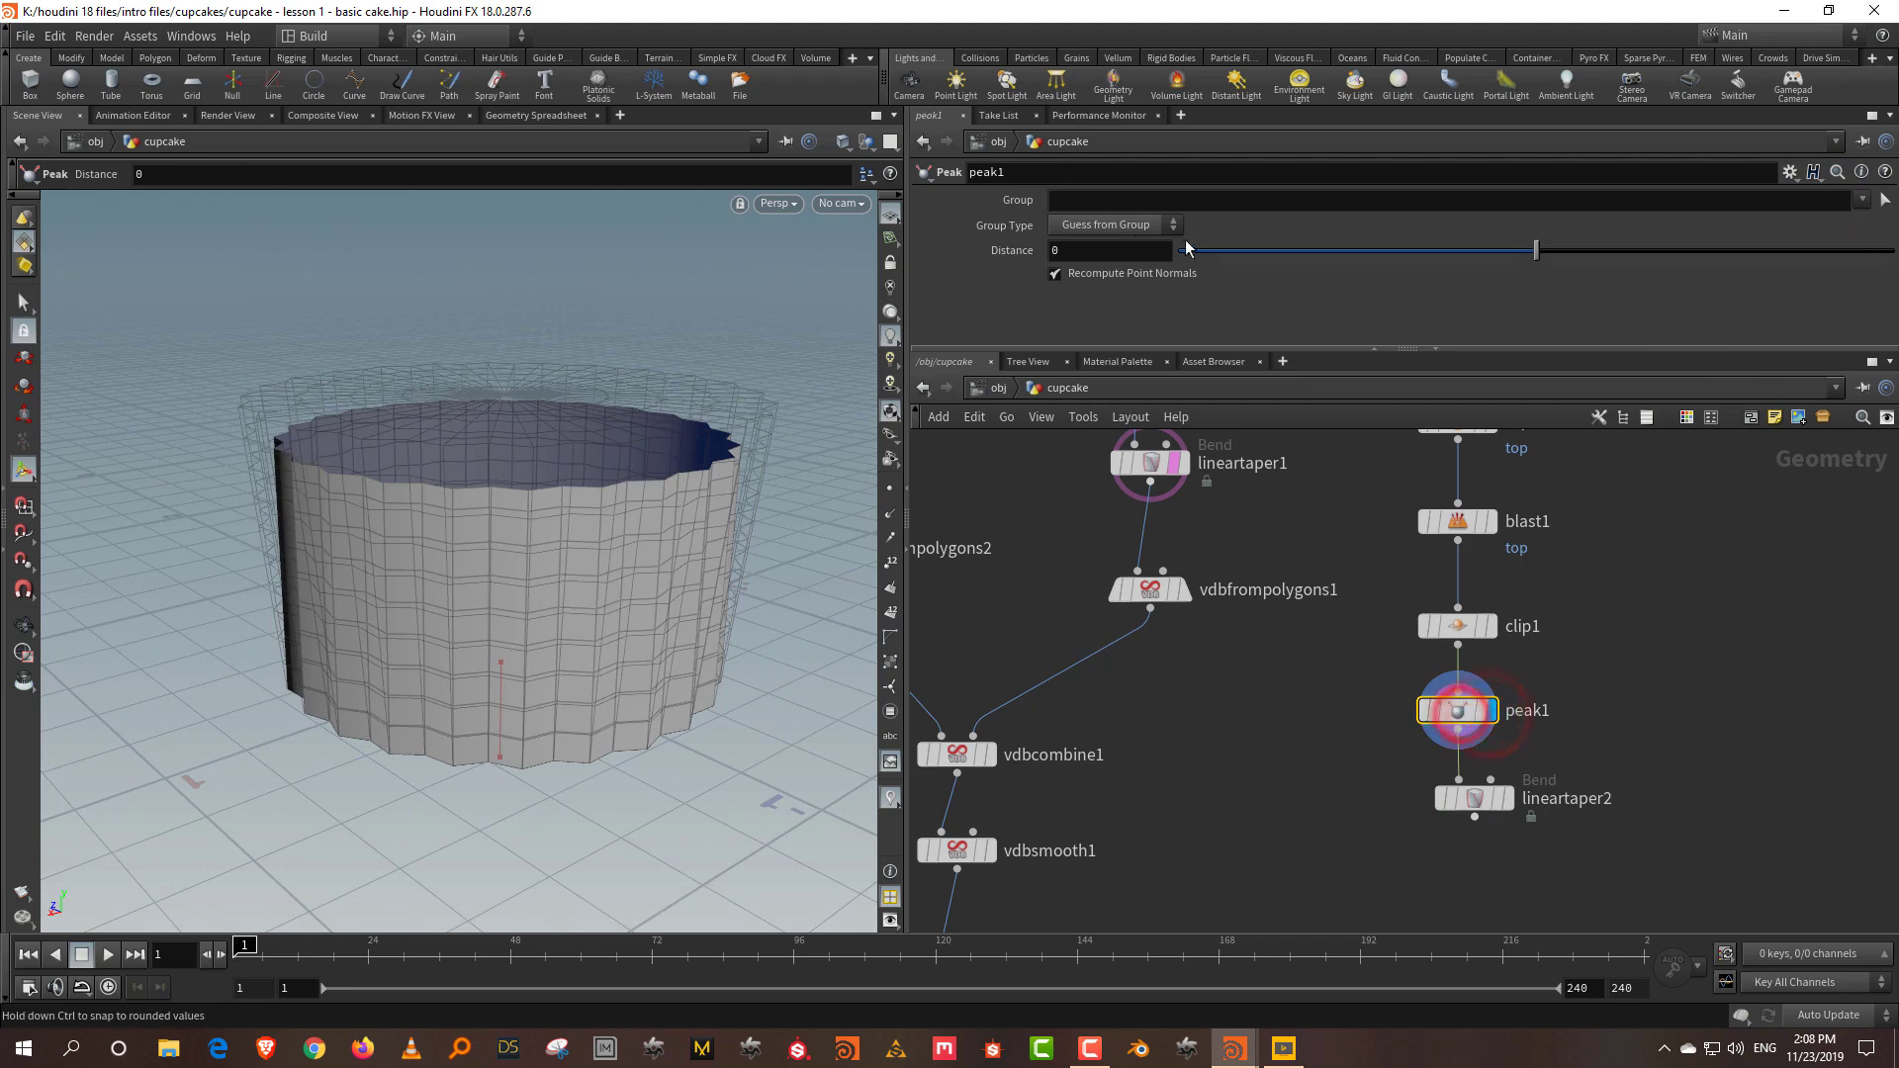
{"action": "left_click", "coordinate": [1111, 249]}
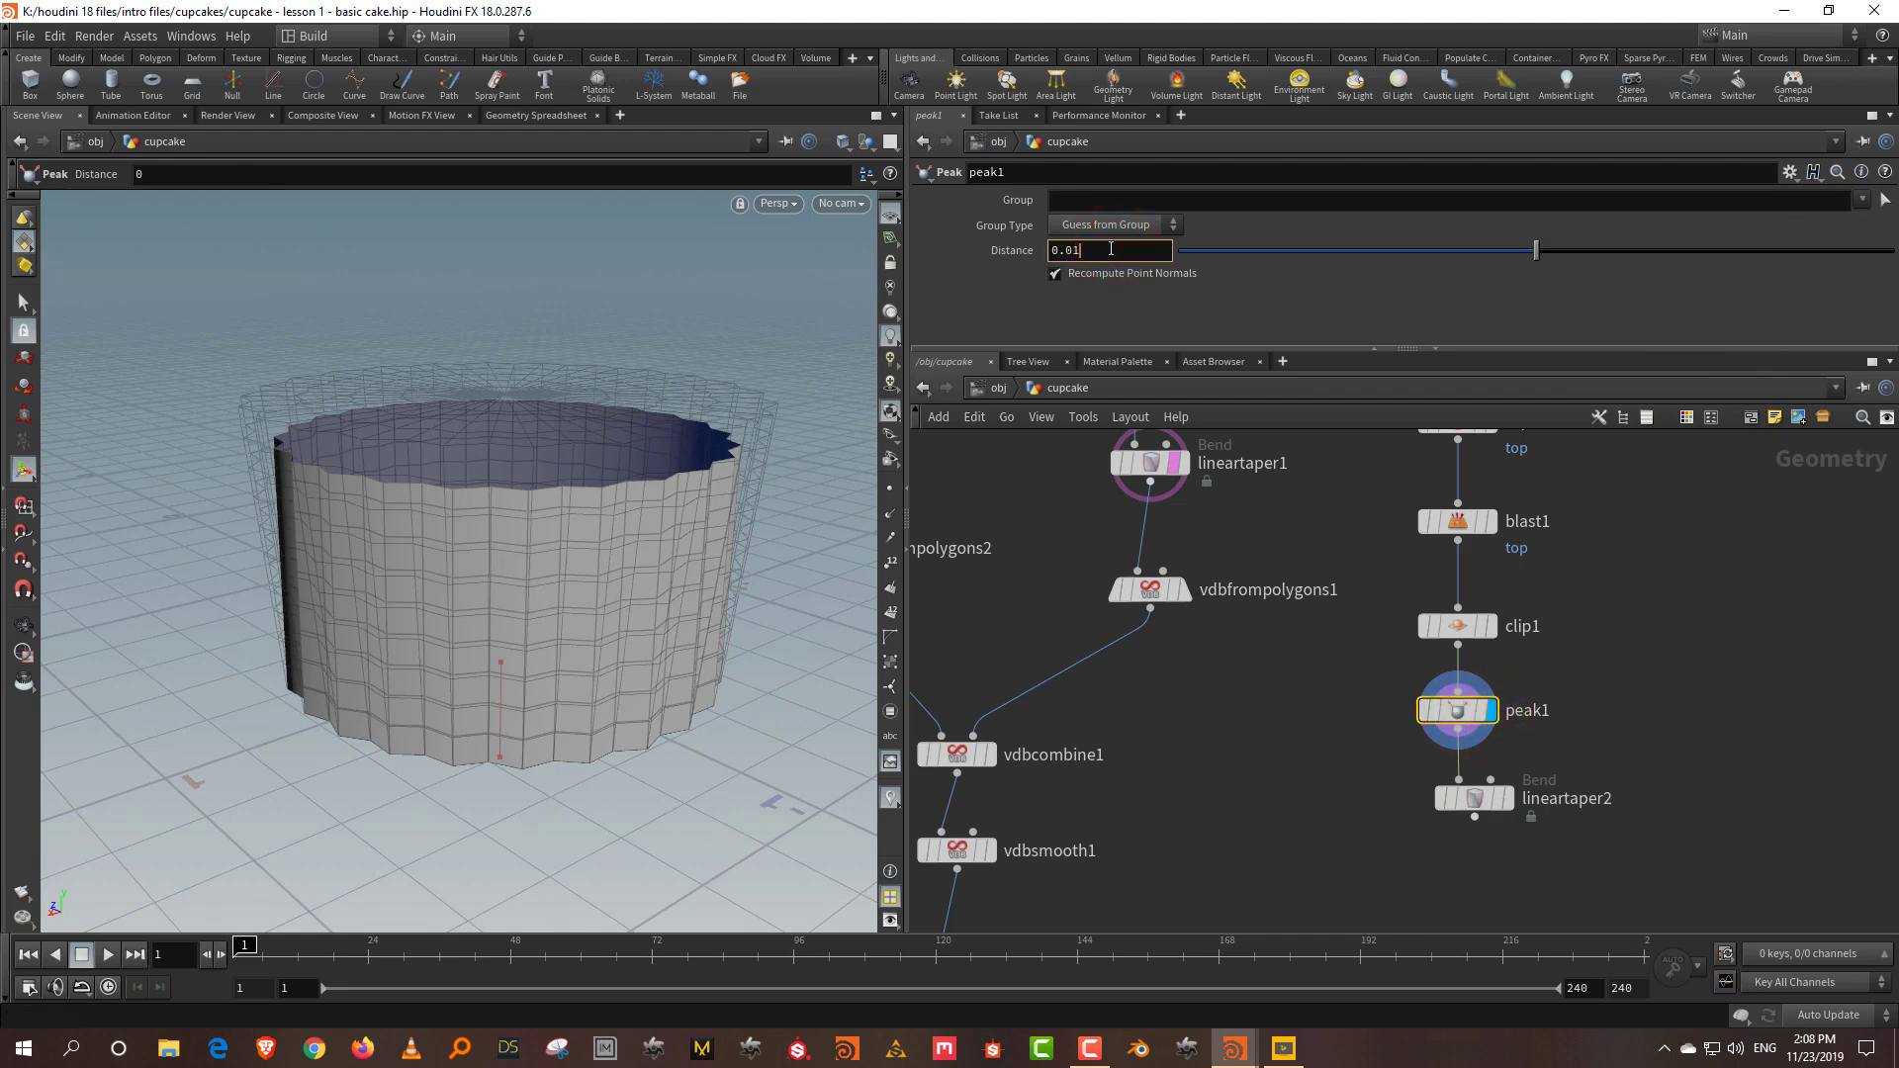
{"action": "type", "text": ".01"}
{"action": "key", "text": "Return"}
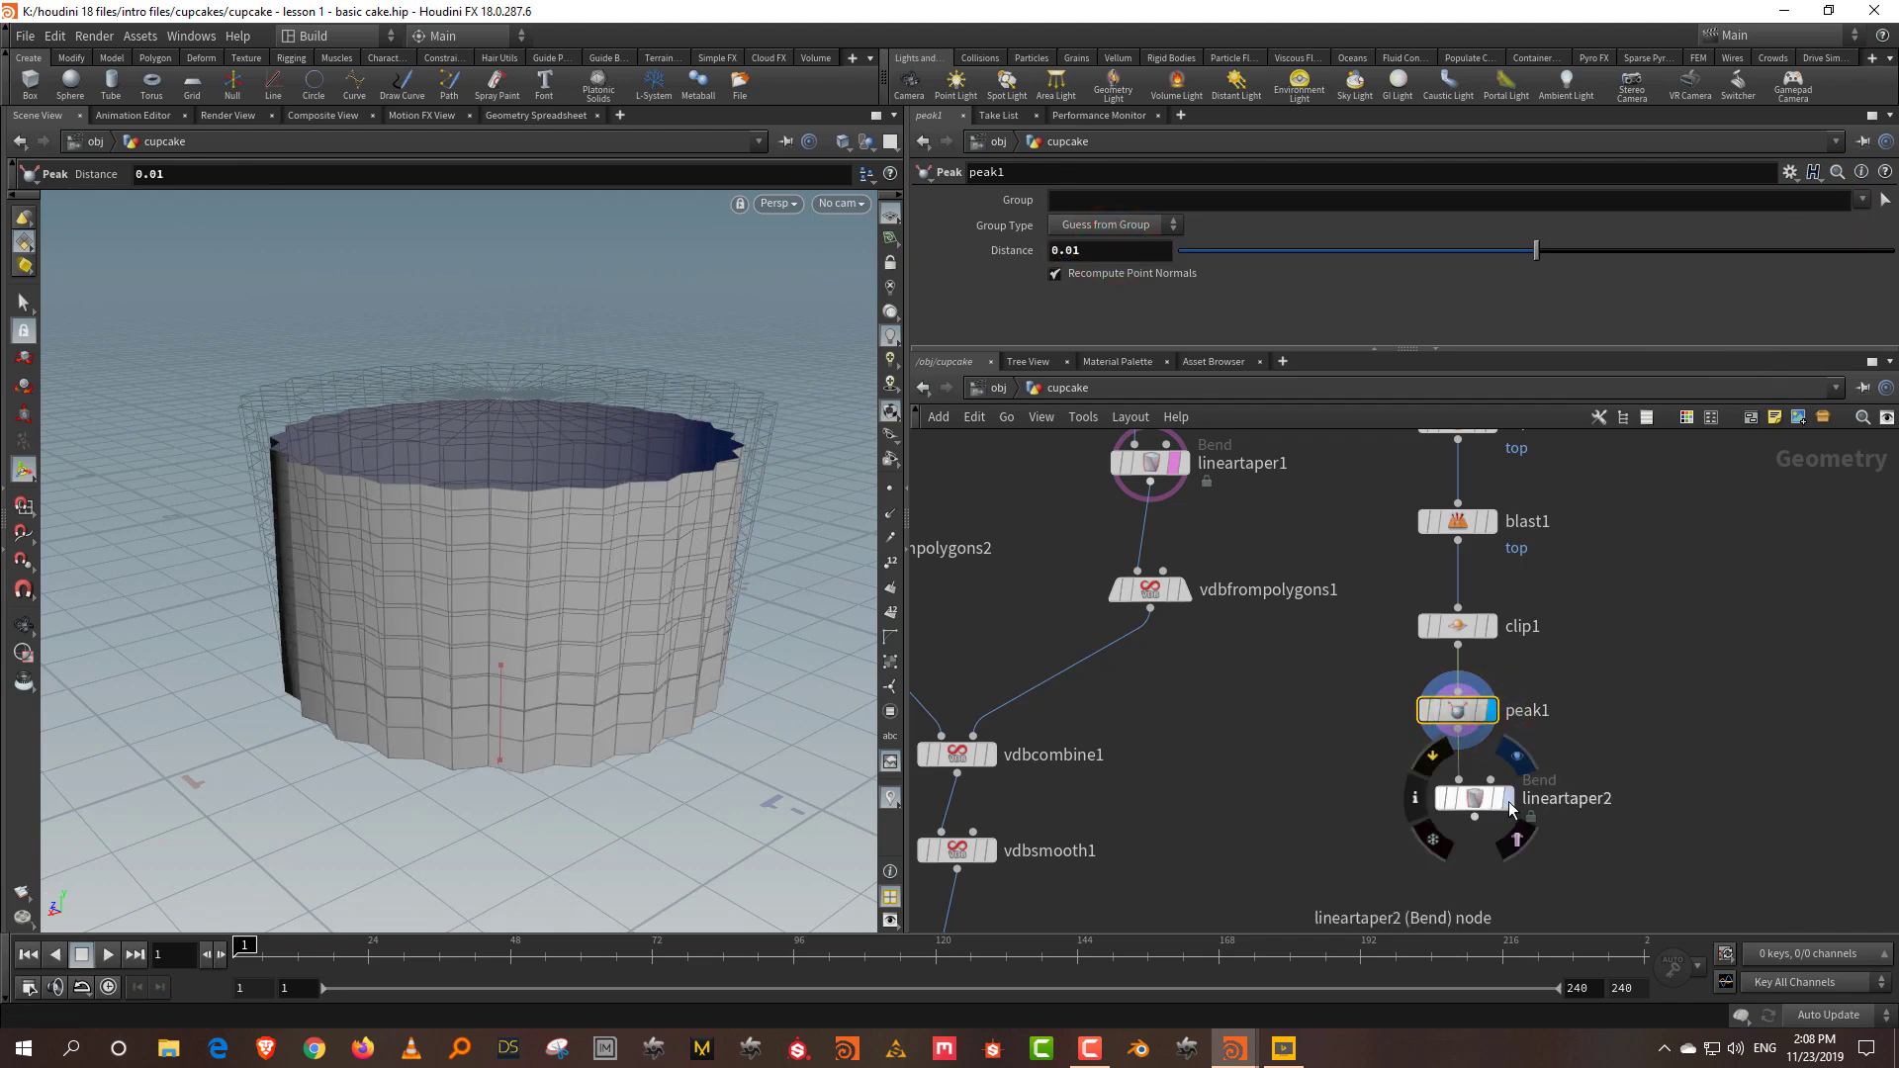
{"action": "left_click", "coordinate": [1508, 798]}
{"action": "key", "text": "Escape"}
{"action": "mouse_move", "coordinate": [438, 481]}
{"action": "left_mouse_down"}
{"action": "mouse_move", "coordinate": [455, 524]}
{"action": "mouse_move", "coordinate": [395, 415]}
{"action": "mouse_move", "coordinate": [360, 425]}
{"action": "mouse_move", "coordinate": [382, 410]}
{"action": "left_mouse_up"}
{"action": "key", "text": "Return"}
Step: Raise the peak distance to 0.03 and compare against the lineartaper1 ghost
{"action": "left_click", "coordinate": [1174, 465]}
{"action": "left_click", "coordinate": [1602, 681]}
{"action": "left_click_drag", "start_coordinate": [1070, 249], "coordinate": [1092, 250]}
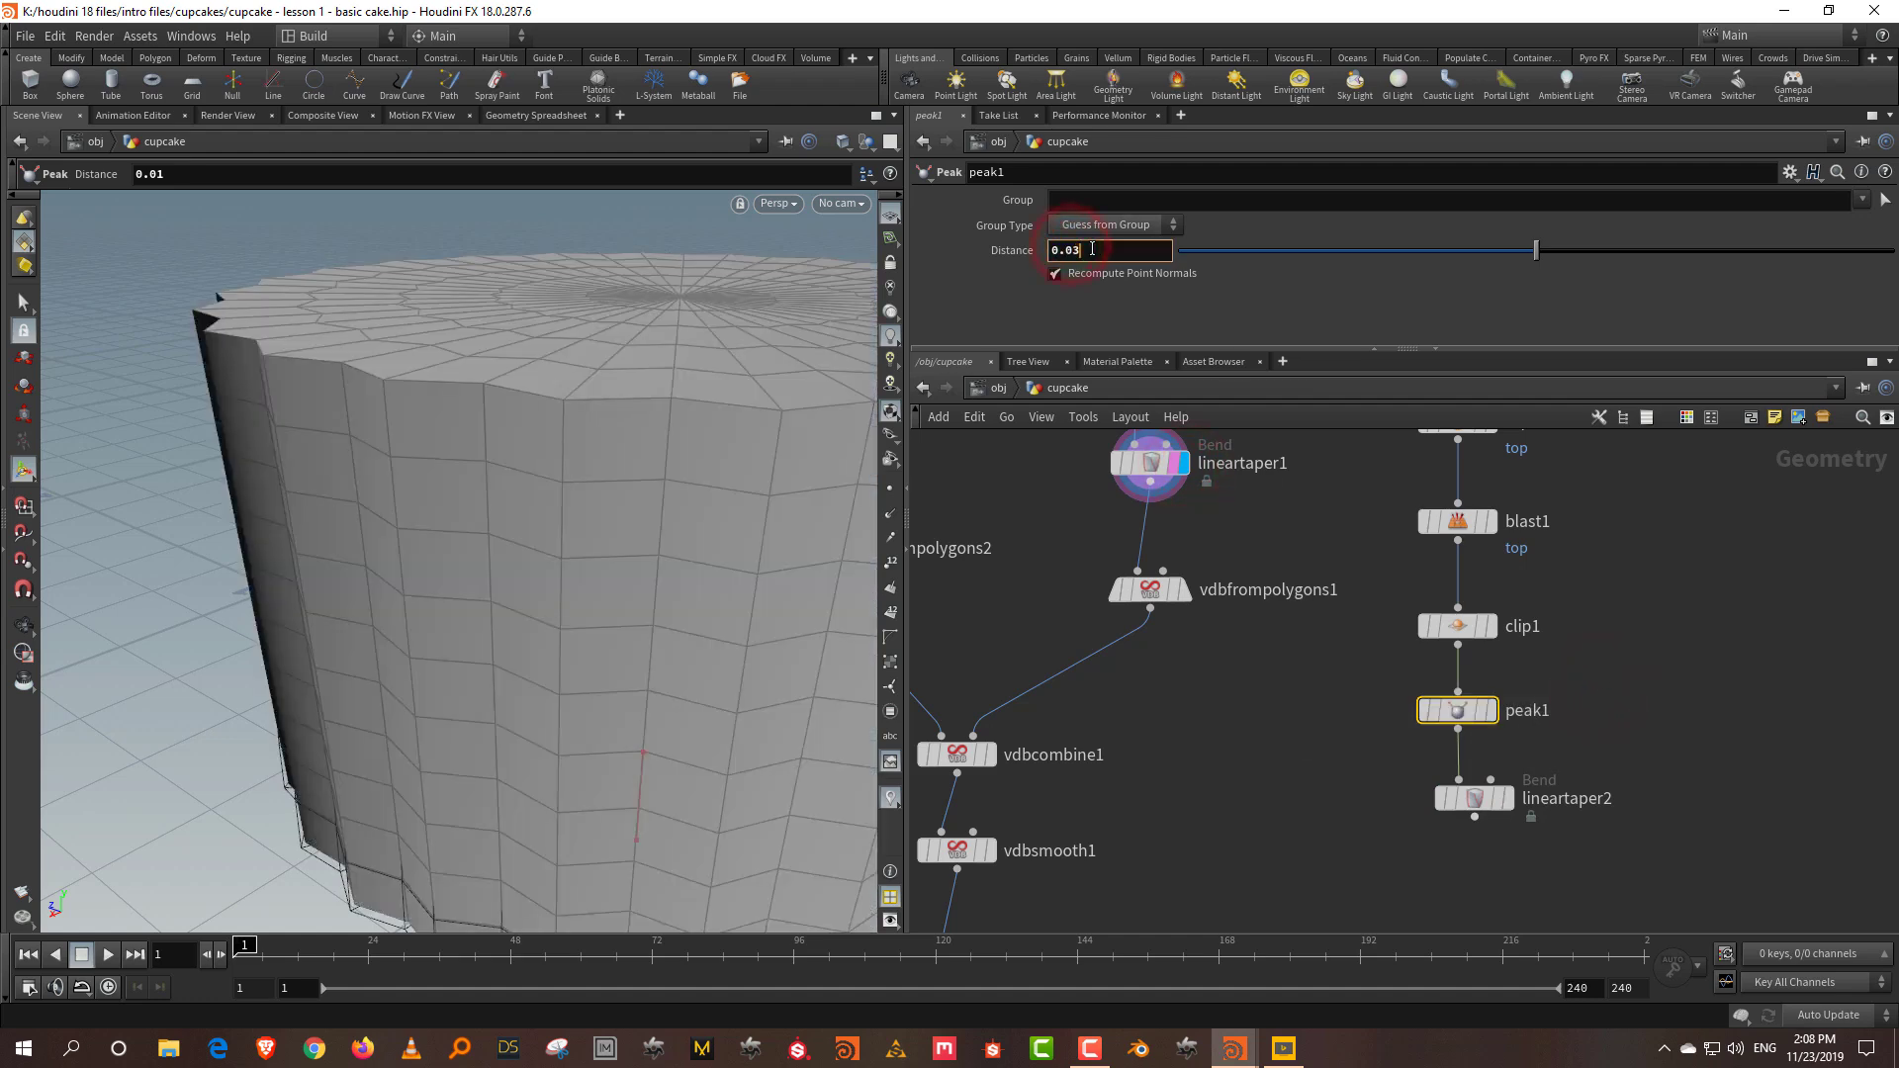
{"action": "key", "text": "Return"}
{"action": "left_click", "coordinate": [1505, 798]}
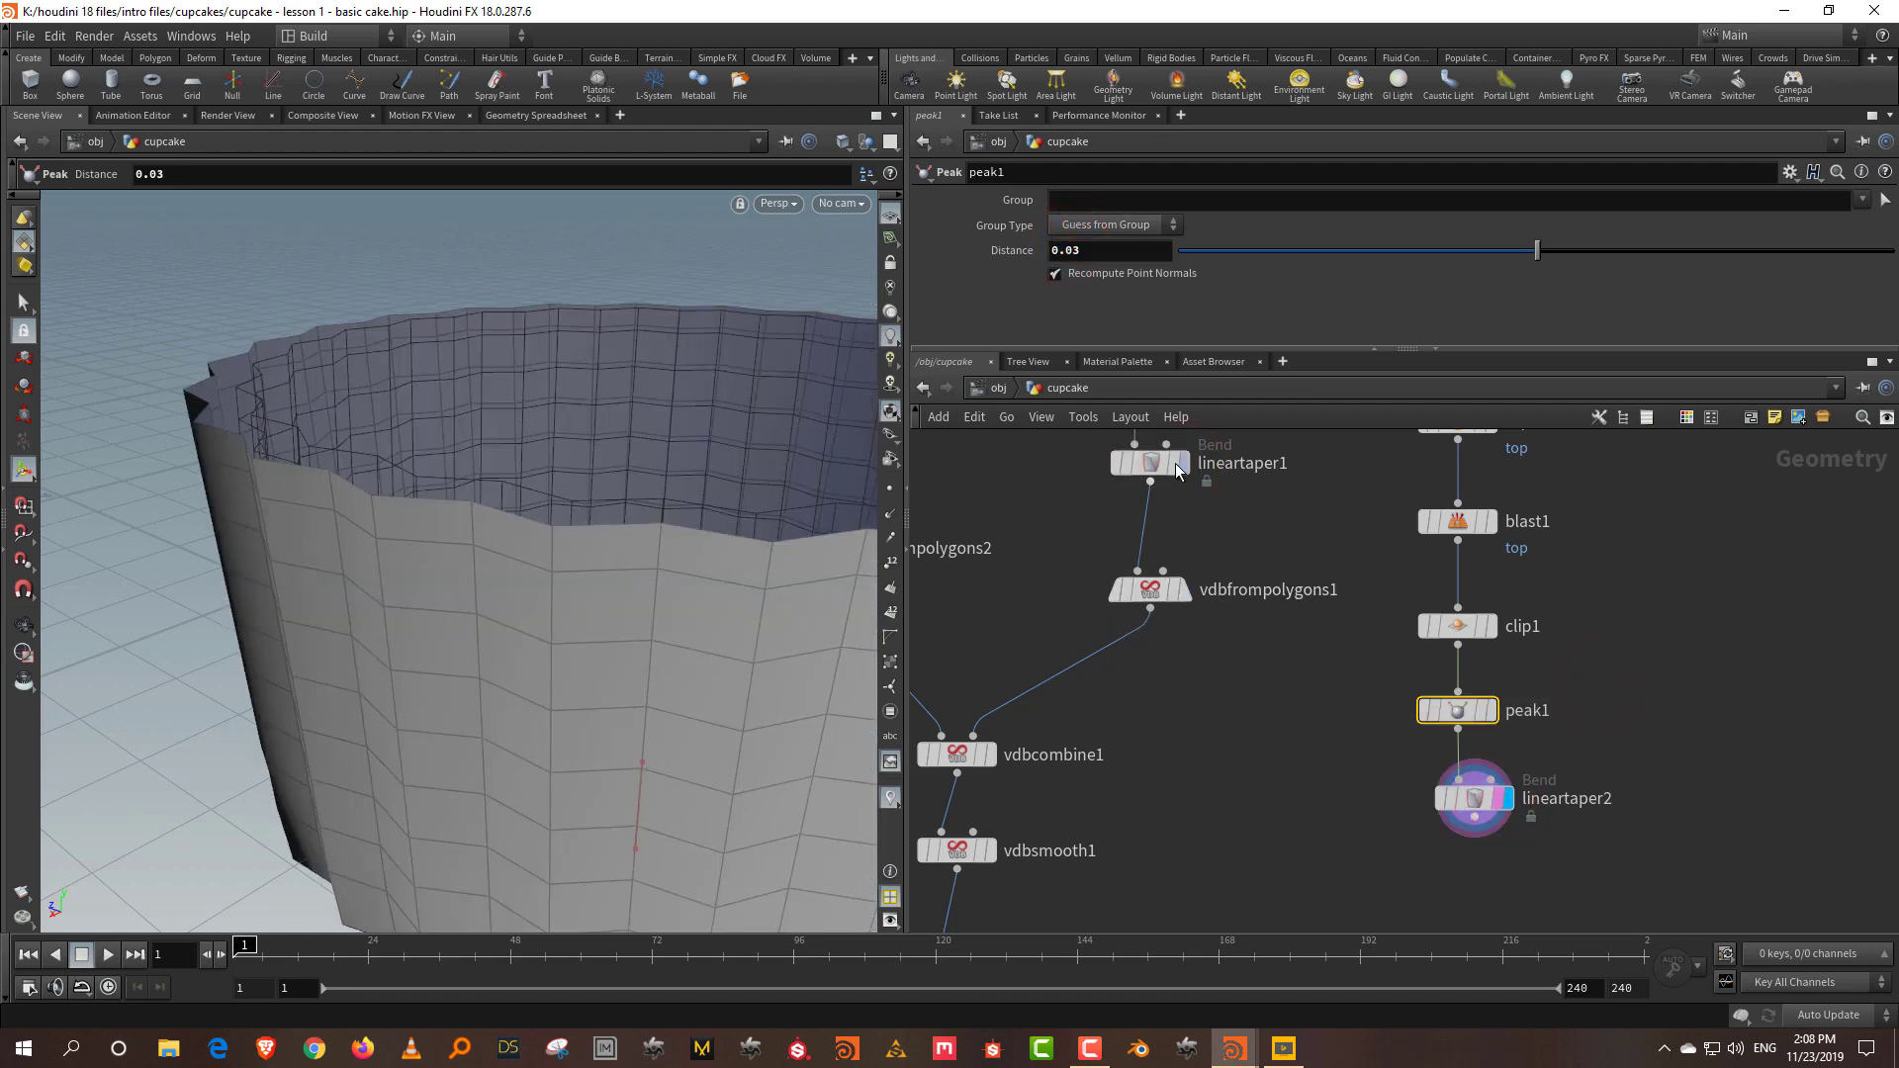
{"action": "left_click", "coordinate": [1174, 463]}
{"action": "key", "text": "Escape"}
{"action": "mouse_move", "coordinate": [483, 558]}
{"action": "left_mouse_down"}
{"action": "mouse_move", "coordinate": [291, 564]}
{"action": "mouse_move", "coordinate": [305, 551]}
{"action": "mouse_move", "coordinate": [339, 619]}
{"action": "mouse_move", "coordinate": [459, 586]}
{"action": "left_mouse_up"}
{"action": "left_click_drag", "start_coordinate": [557, 390], "coordinate": [440, 569]}
Step: Add merge1 fed by lineartaper1 and lineartaper2 to show cake and liner together
{"action": "left_click", "coordinate": [1320, 782]}
{"action": "key", "text": "Tab"}
{"action": "type", "text": "mer"}
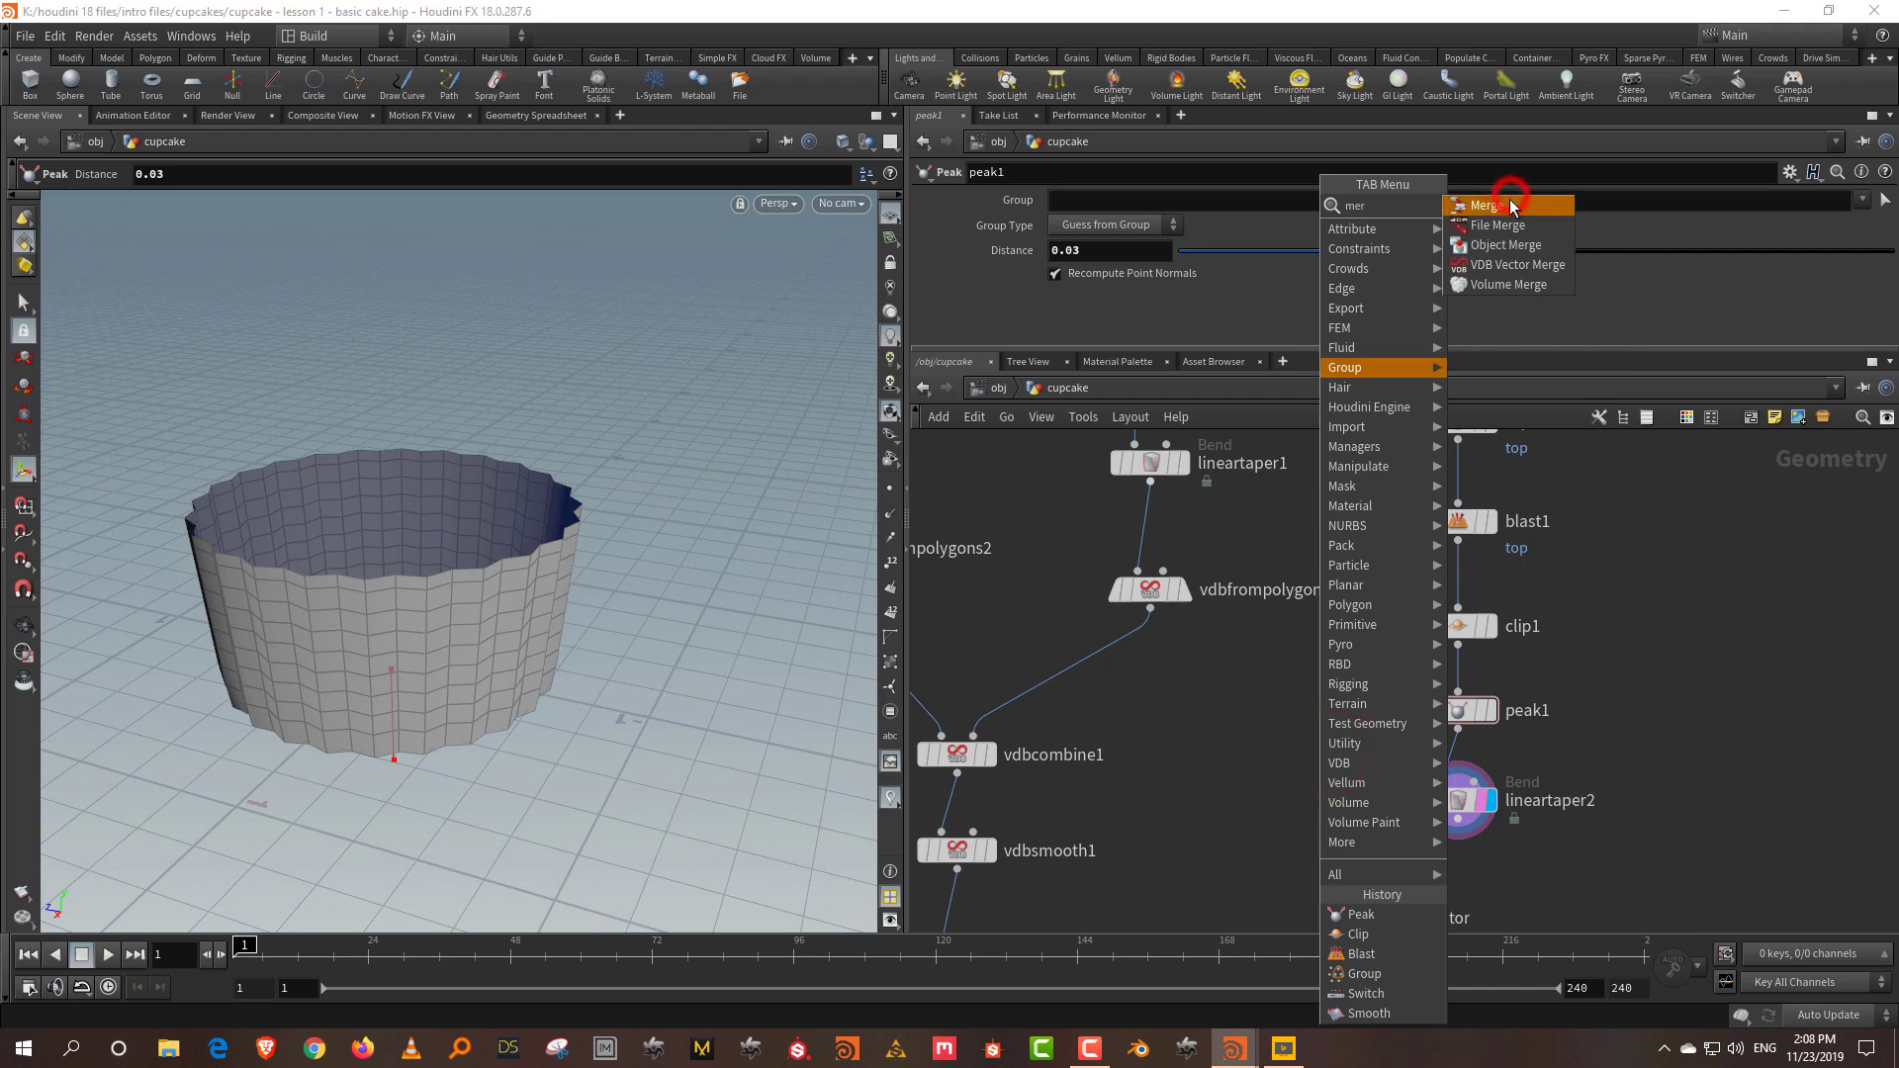
{"action": "left_click", "coordinate": [1510, 205]}
{"action": "left_click", "coordinate": [1302, 860]}
{"action": "left_click", "coordinate": [1151, 483]}
{"action": "left_click", "coordinate": [1301, 842]}
{"action": "left_click", "coordinate": [1458, 822]}
{"action": "left_click", "coordinate": [1301, 843]}
{"action": "key", "text": "Escape"}
{"action": "left_click_drag", "start_coordinate": [386, 509], "coordinate": [468, 564]}
{"action": "right_click_drag", "start_coordinate": [468, 564], "coordinate": [441, 424]}
Step: Set peak1's Distance to 0.02
{"action": "middle_click_drag", "start_coordinate": [1632, 734], "coordinate": [1670, 769]}
{"action": "left_click_drag", "start_coordinate": [331, 656], "coordinate": [306, 584]}
{"action": "left_click_drag", "start_coordinate": [1692, 764], "coordinate": [1464, 799]}
{"action": "left_click_drag", "start_coordinate": [1073, 254], "coordinate": [1091, 260]}
{"action": "type", "text": "1"}
{"action": "key", "text": "Return"}
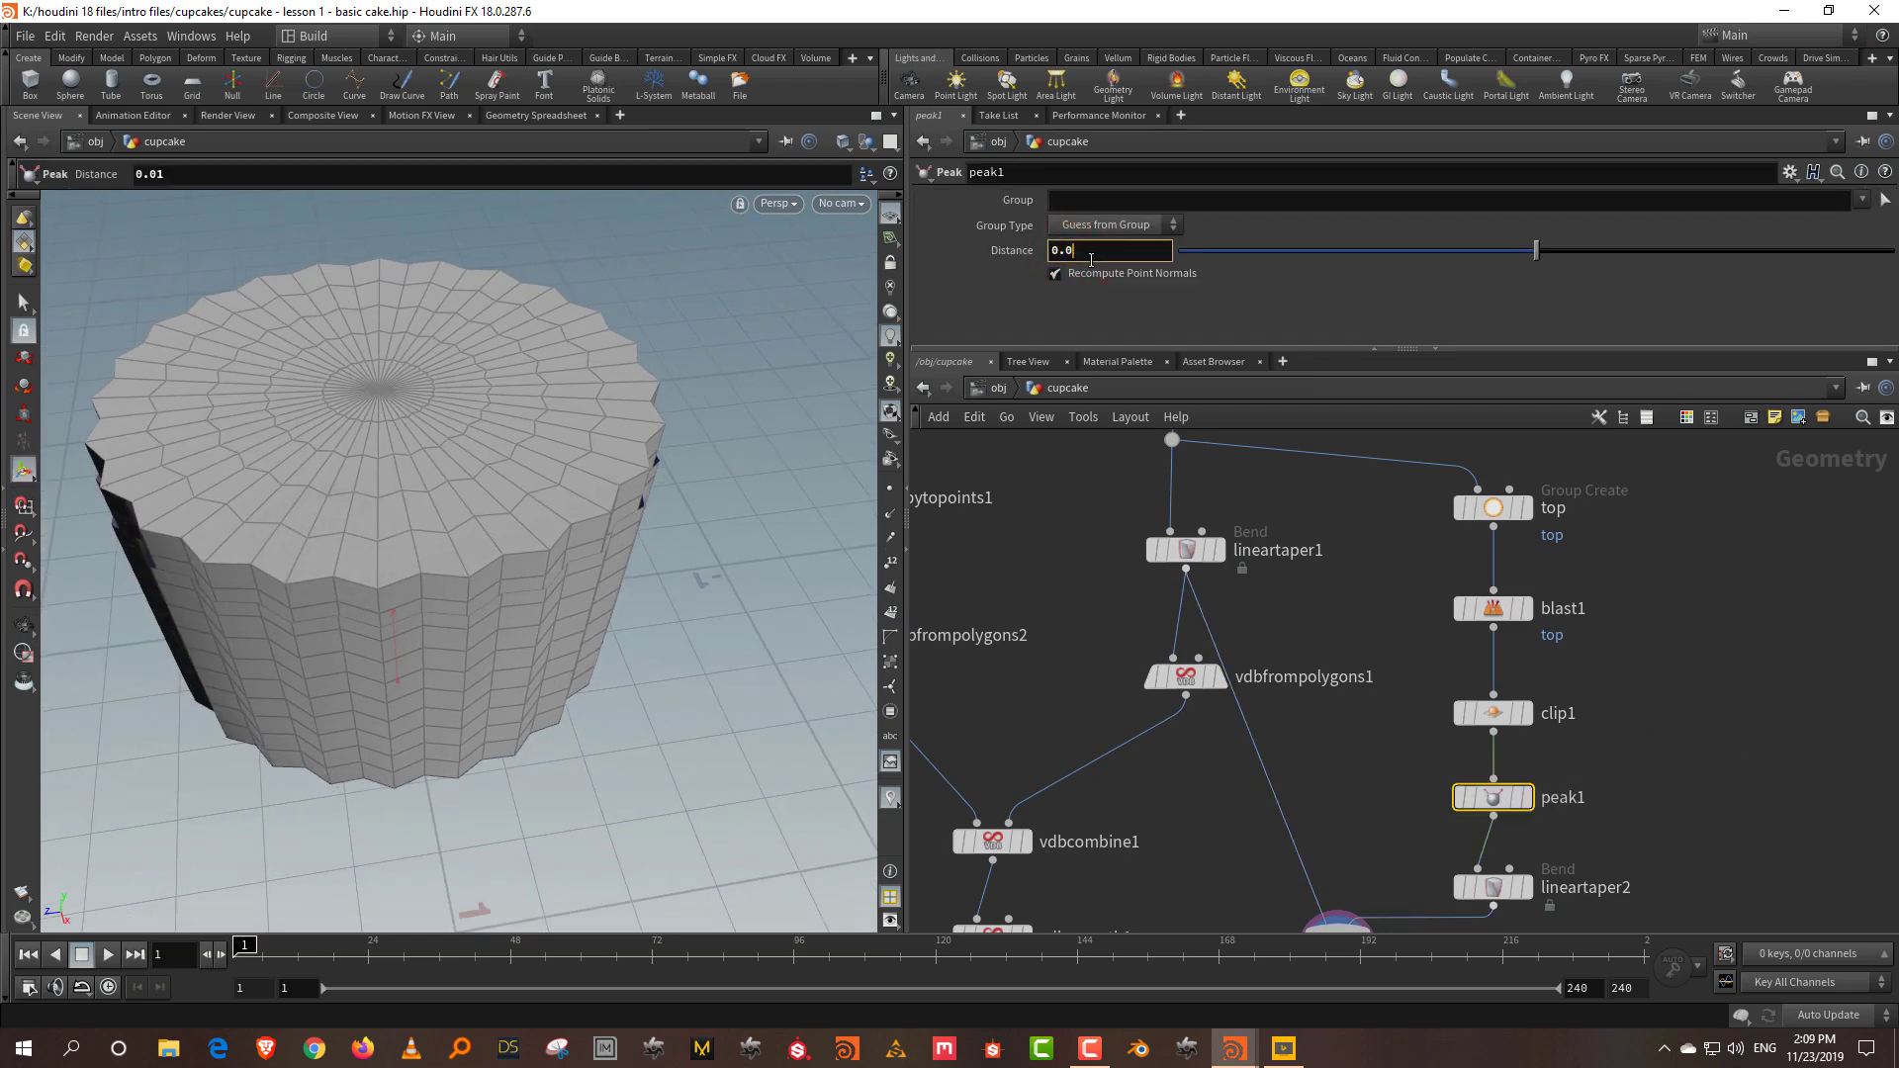
{"action": "key", "text": "Return"}
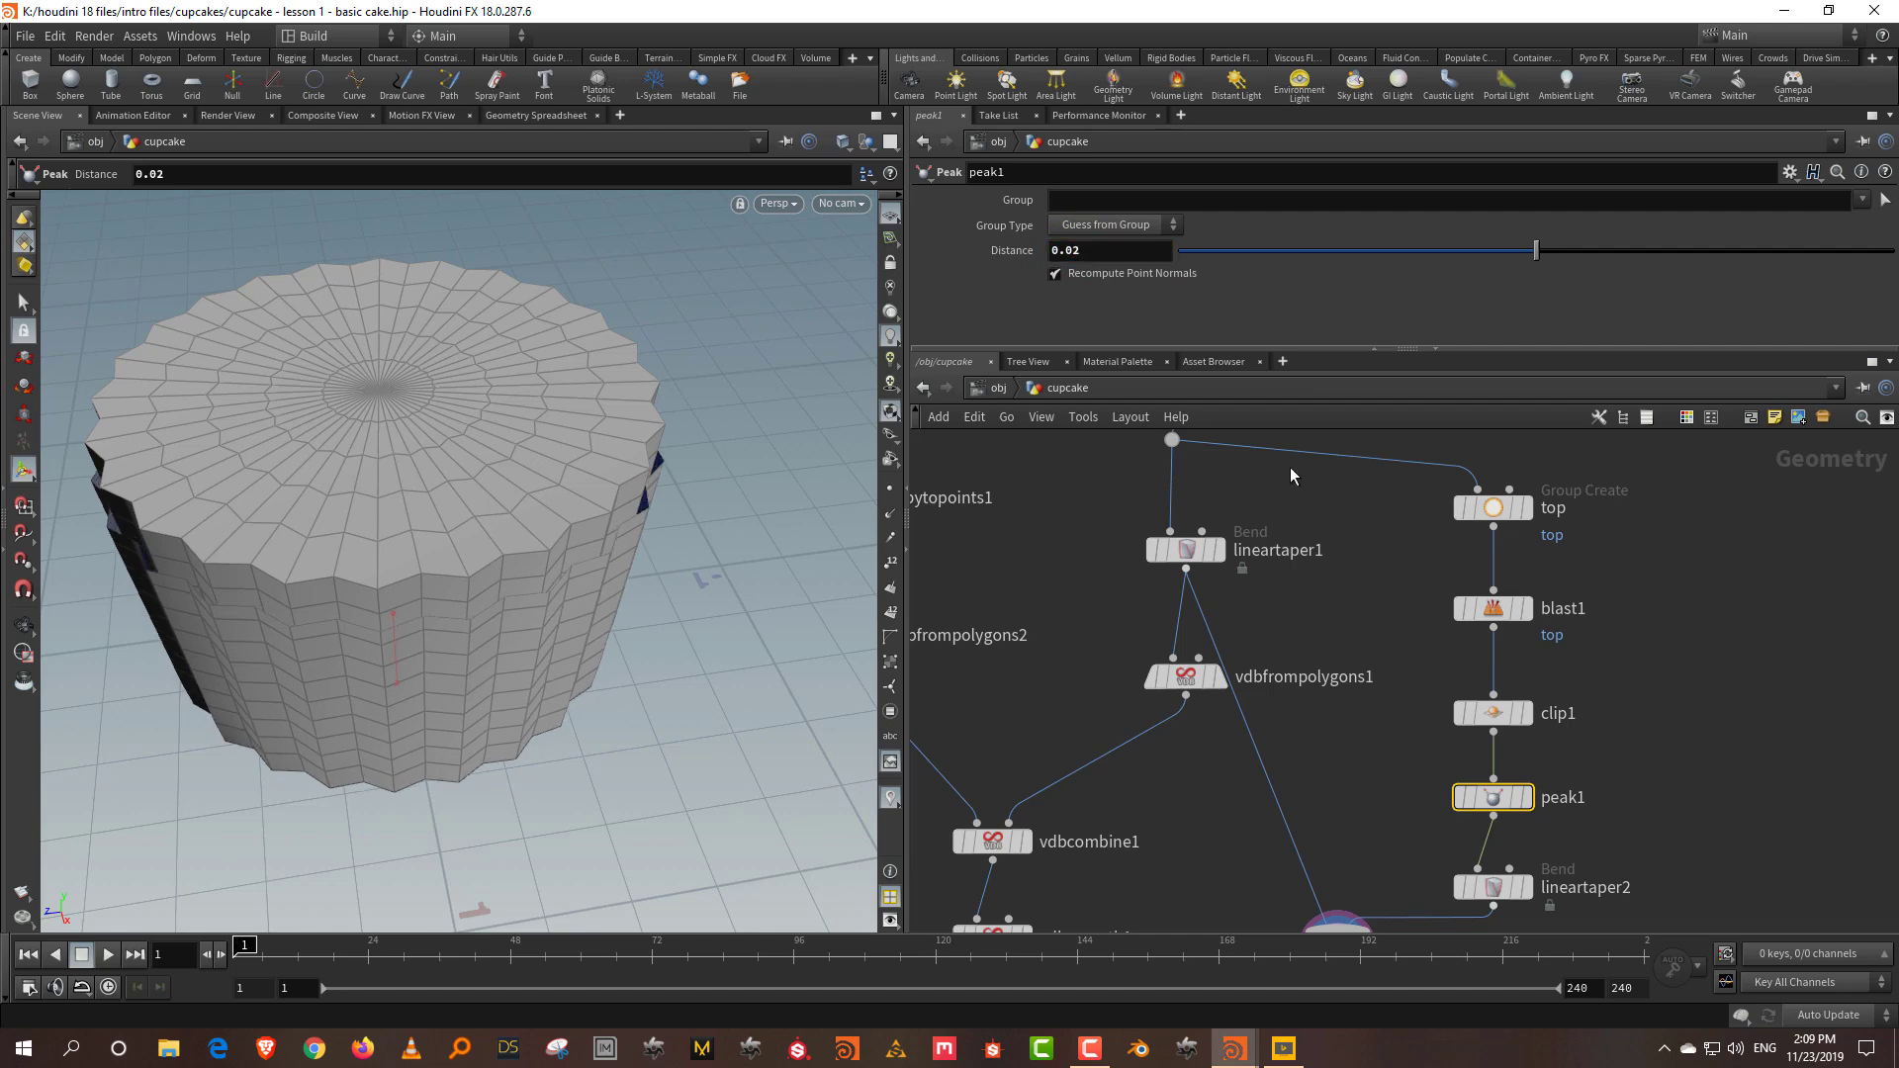
Step: Move merge1 and lineartaper2 lower and enlarge the pane to reveal Capture settings
{"action": "middle_click_drag", "start_coordinate": [1684, 837], "coordinate": [1616, 649]}
{"action": "left_click_drag", "start_coordinate": [1286, 799], "coordinate": [1443, 804]}
{"action": "left_click_drag", "start_coordinate": [1541, 720], "coordinate": [1468, 751]}
{"action": "left_click_drag", "start_coordinate": [1337, 349], "coordinate": [1338, 575]}
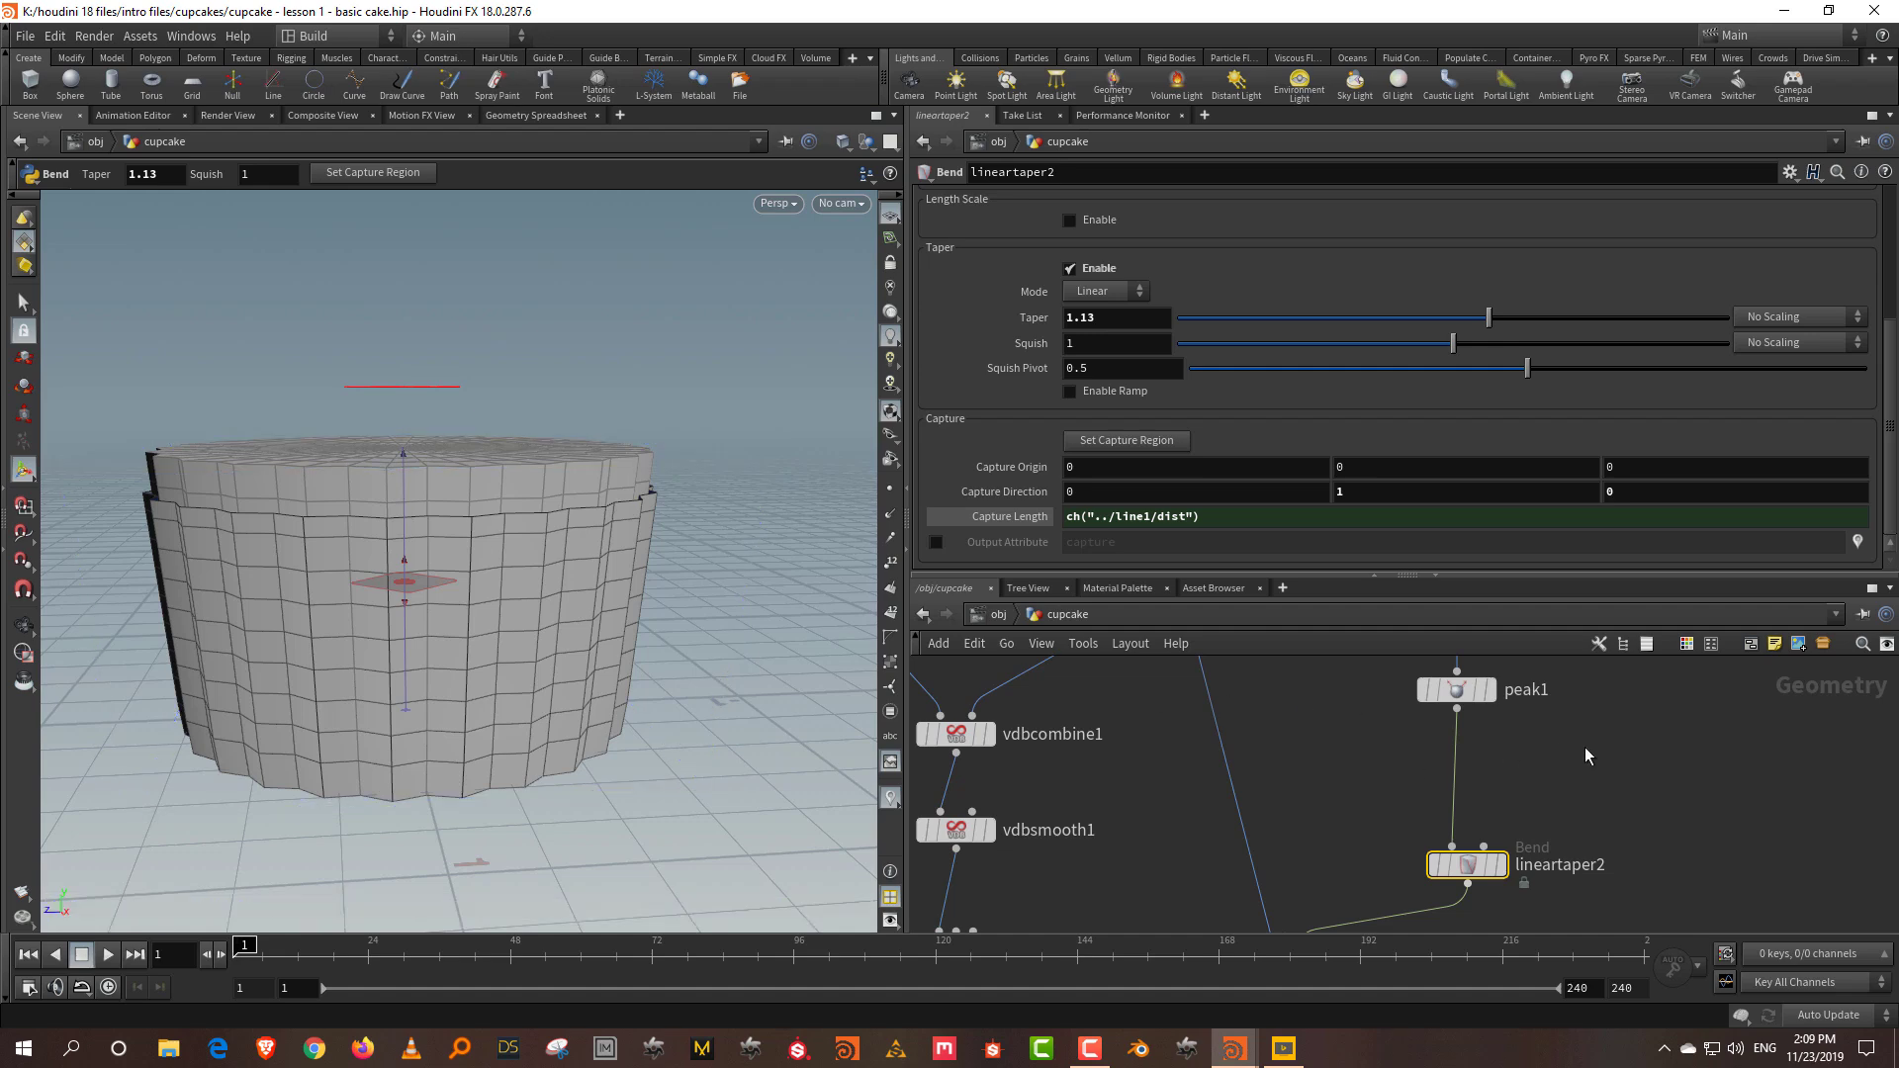
Step: Insert a Null renamed SIZE between peak1 and lineartaper2, then select lineartaper2
{"action": "key", "text": "Tab"}
{"action": "type", "text": "null"}
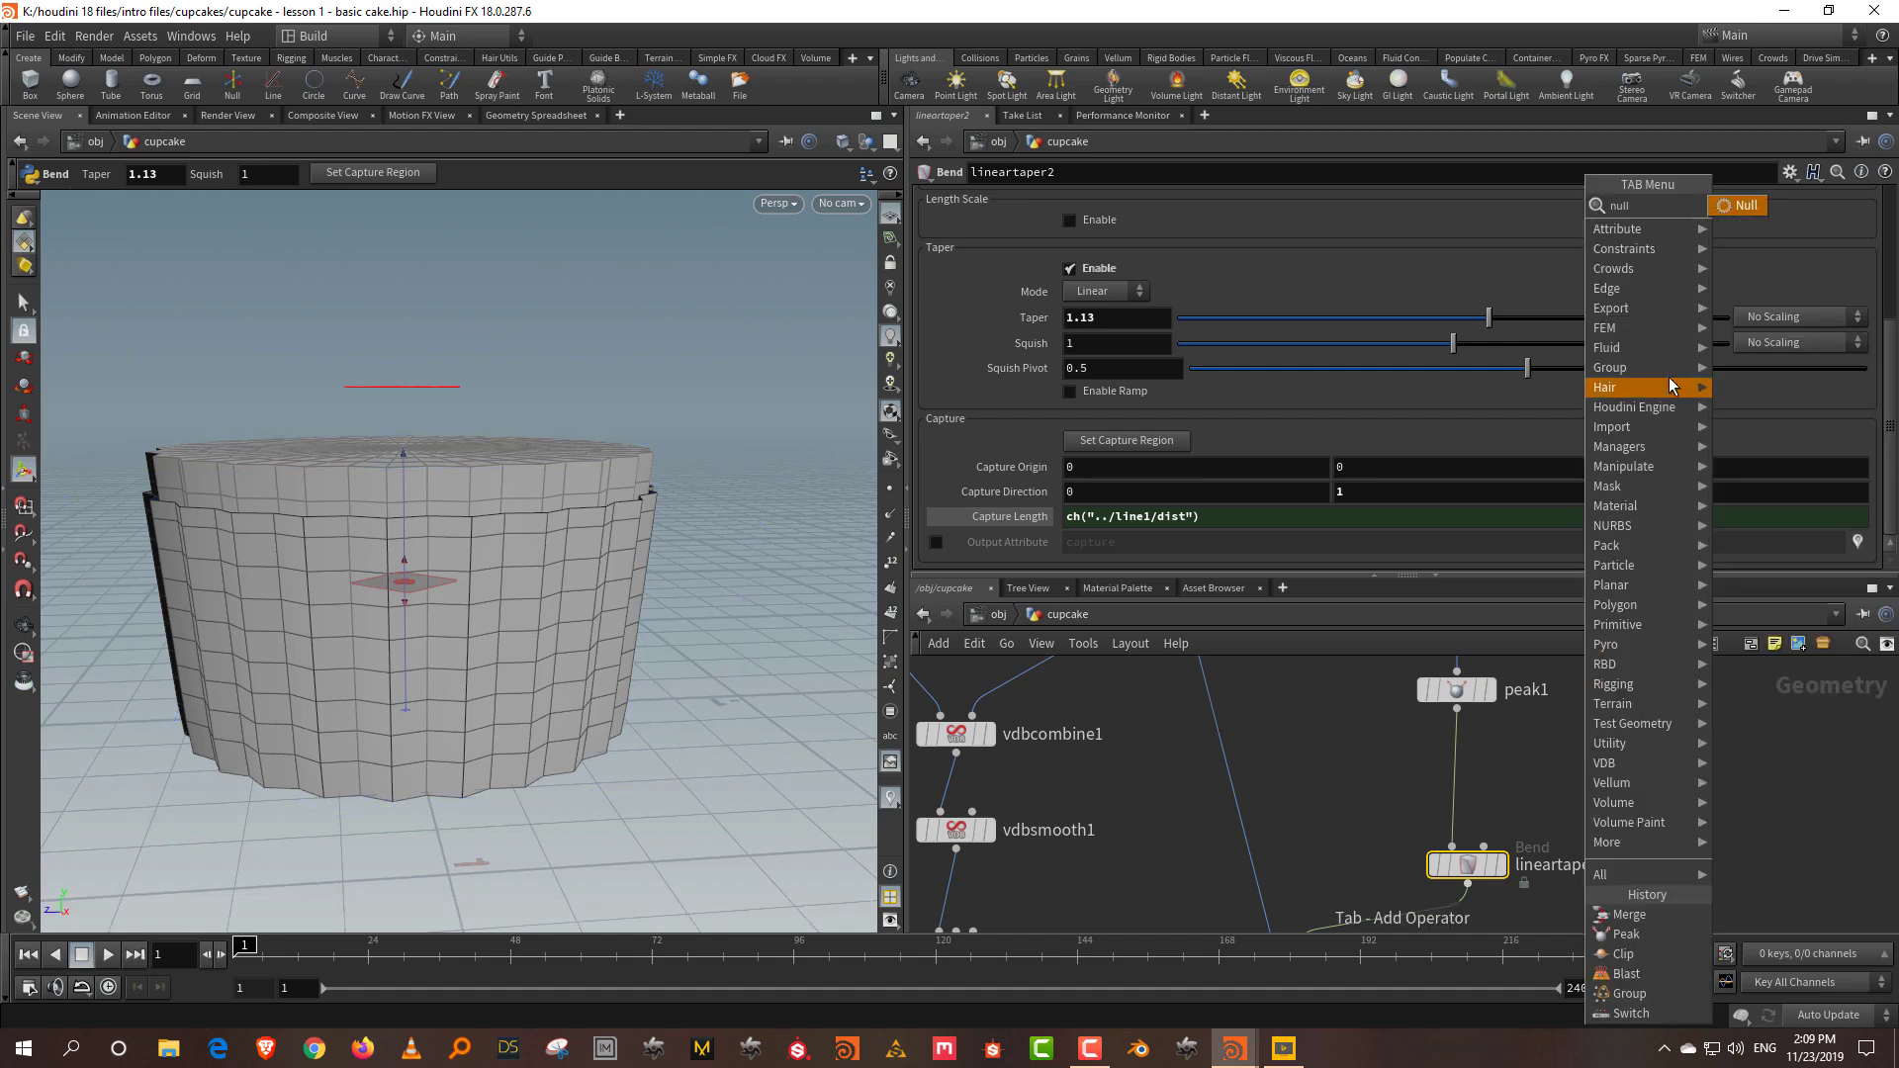
{"action": "left_click", "coordinate": [1733, 205]}
{"action": "left_click", "coordinate": [1469, 776]}
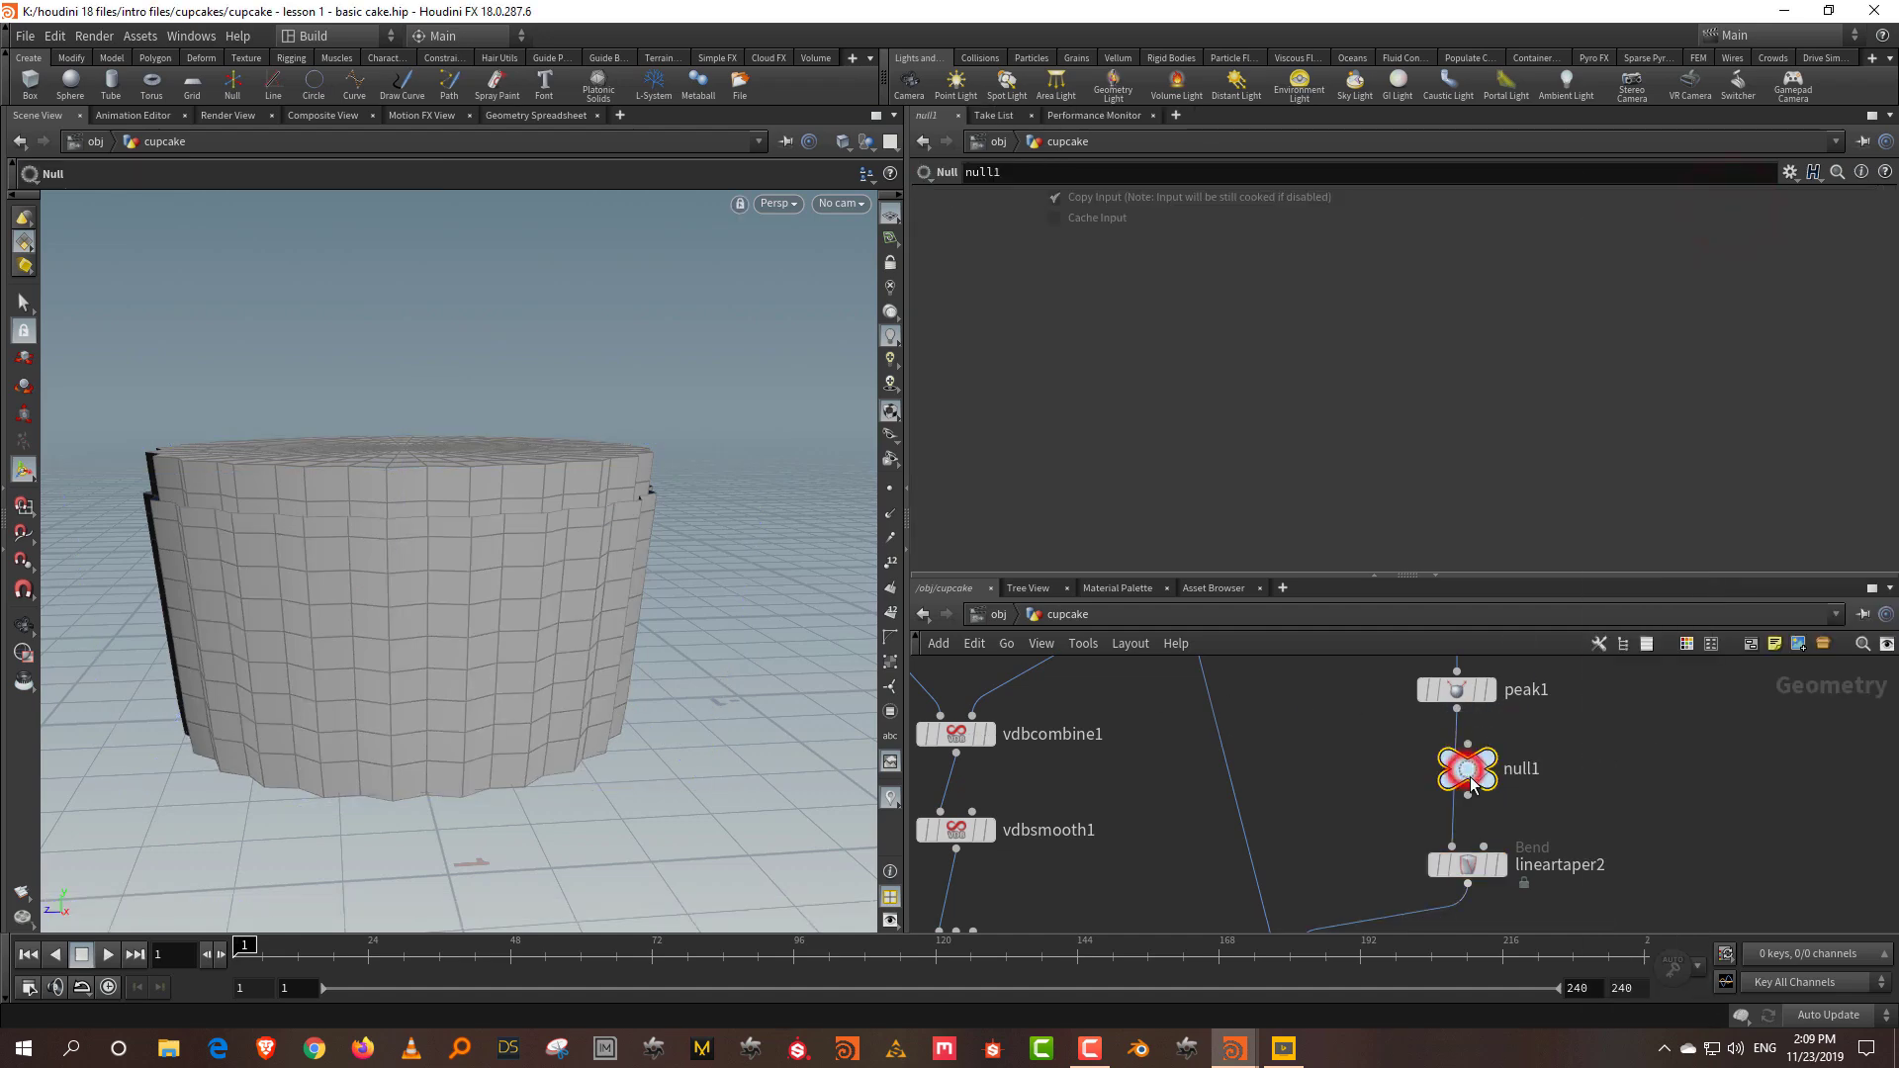
{"action": "double_click", "coordinate": [1518, 787]}
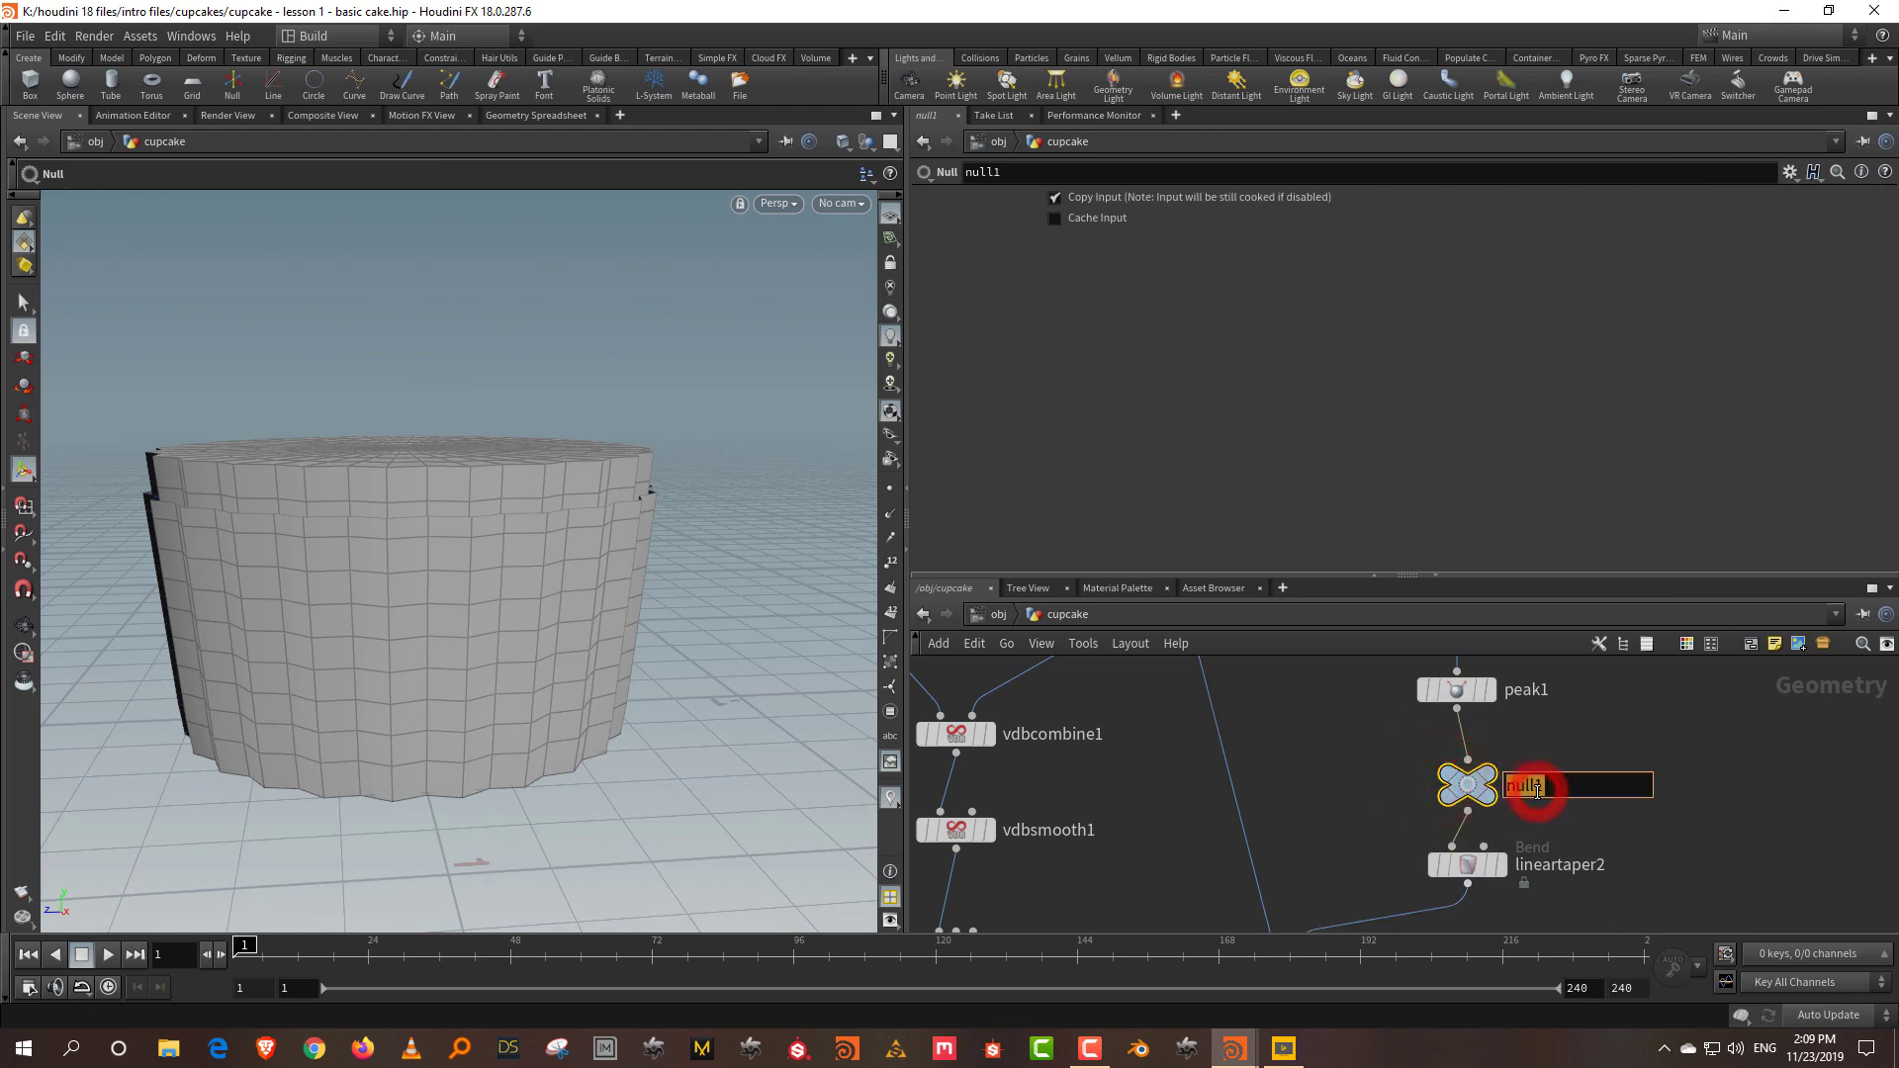
{"action": "type", "text": "Sl"}
{"action": "key", "text": "Return"}
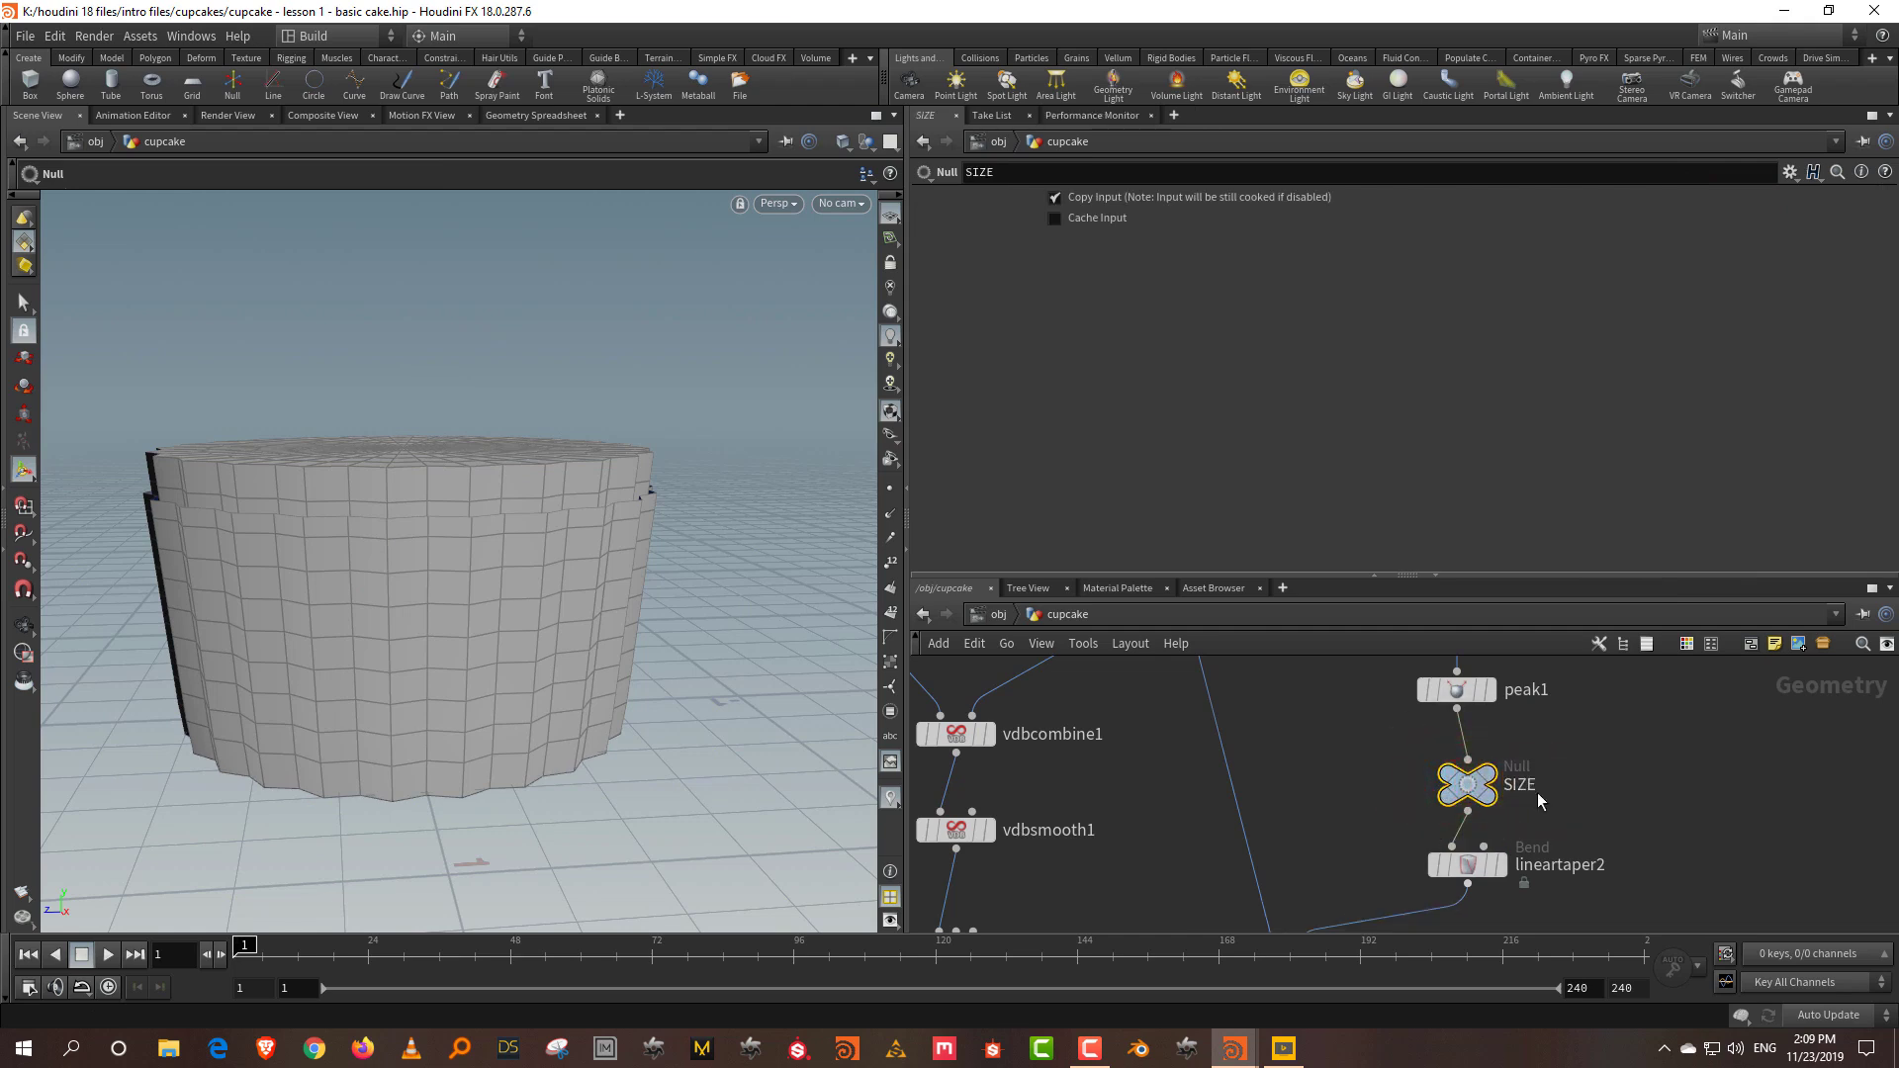
{"action": "left_click", "coordinate": [1500, 866]}
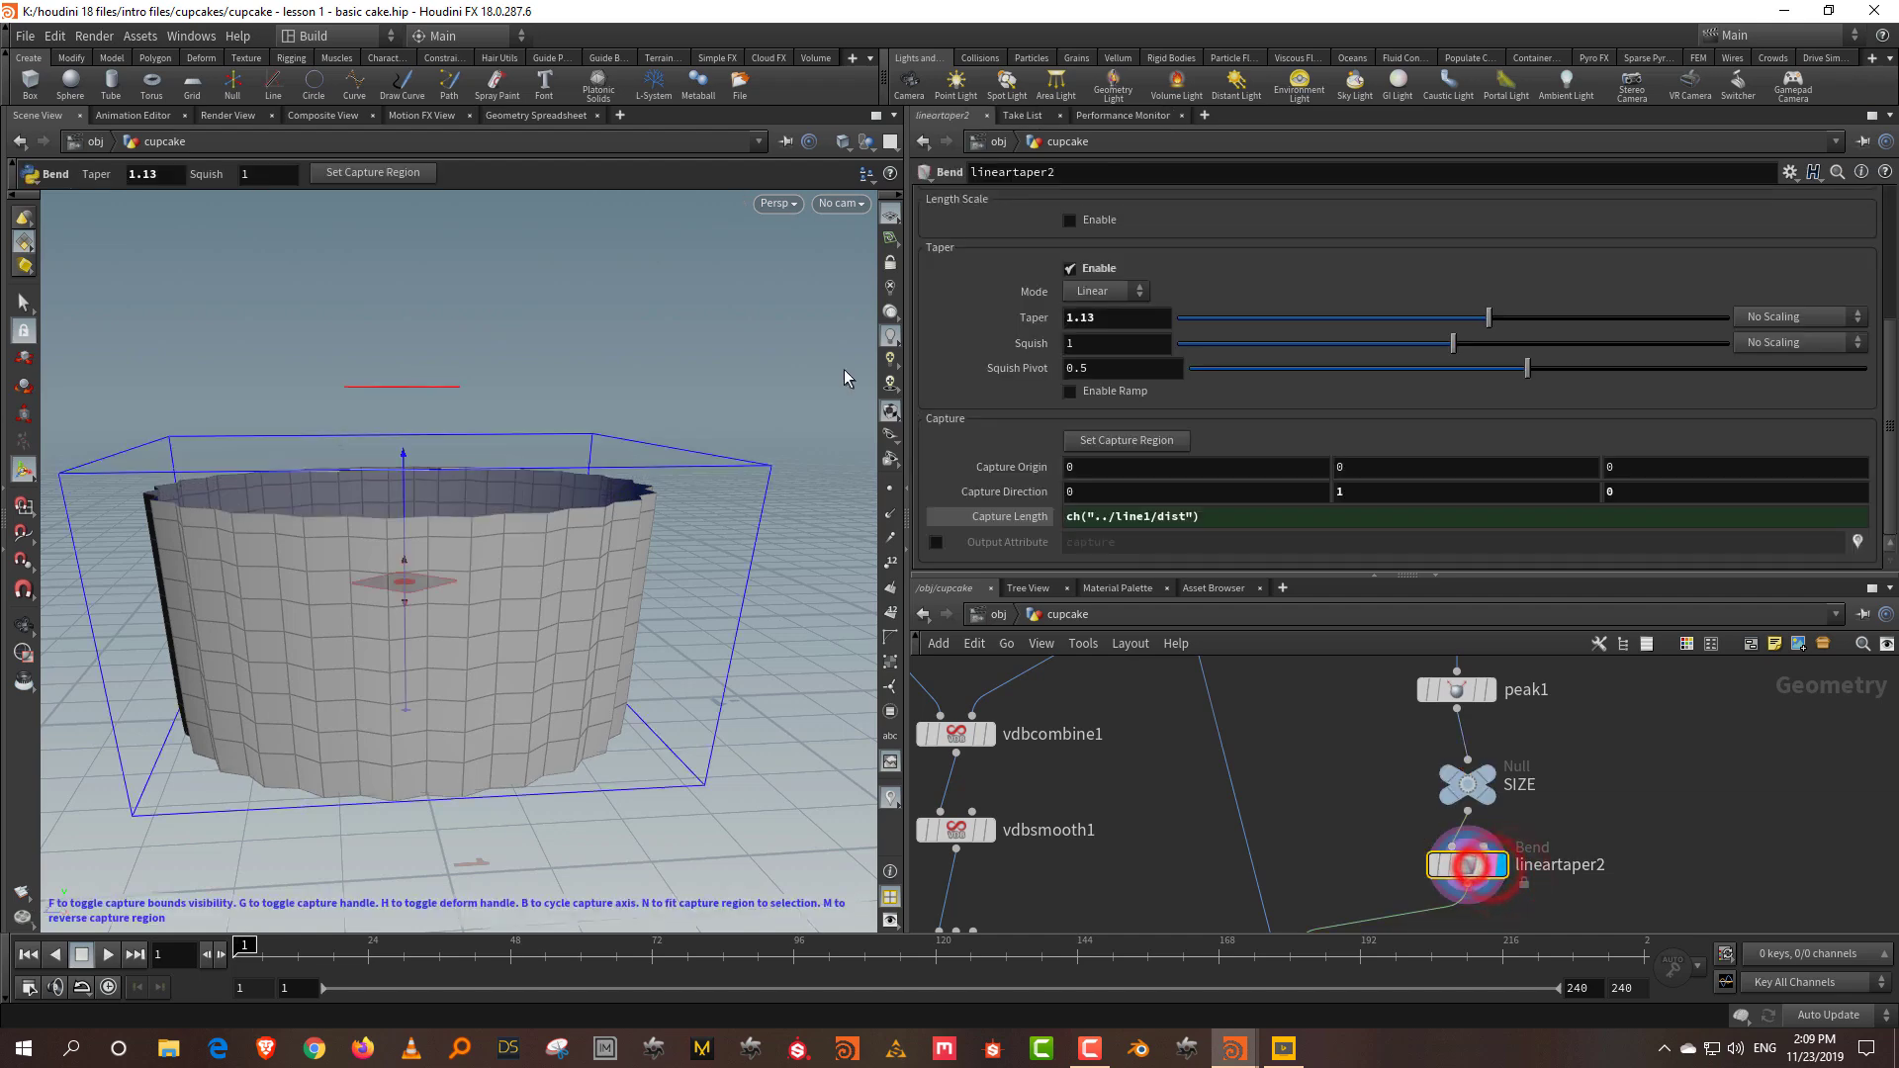
Step: Enter a bbox expression on ../SIZE with D_YMAX as lineartaper2's Capture Length
{"action": "left_click", "coordinate": [1247, 516]}
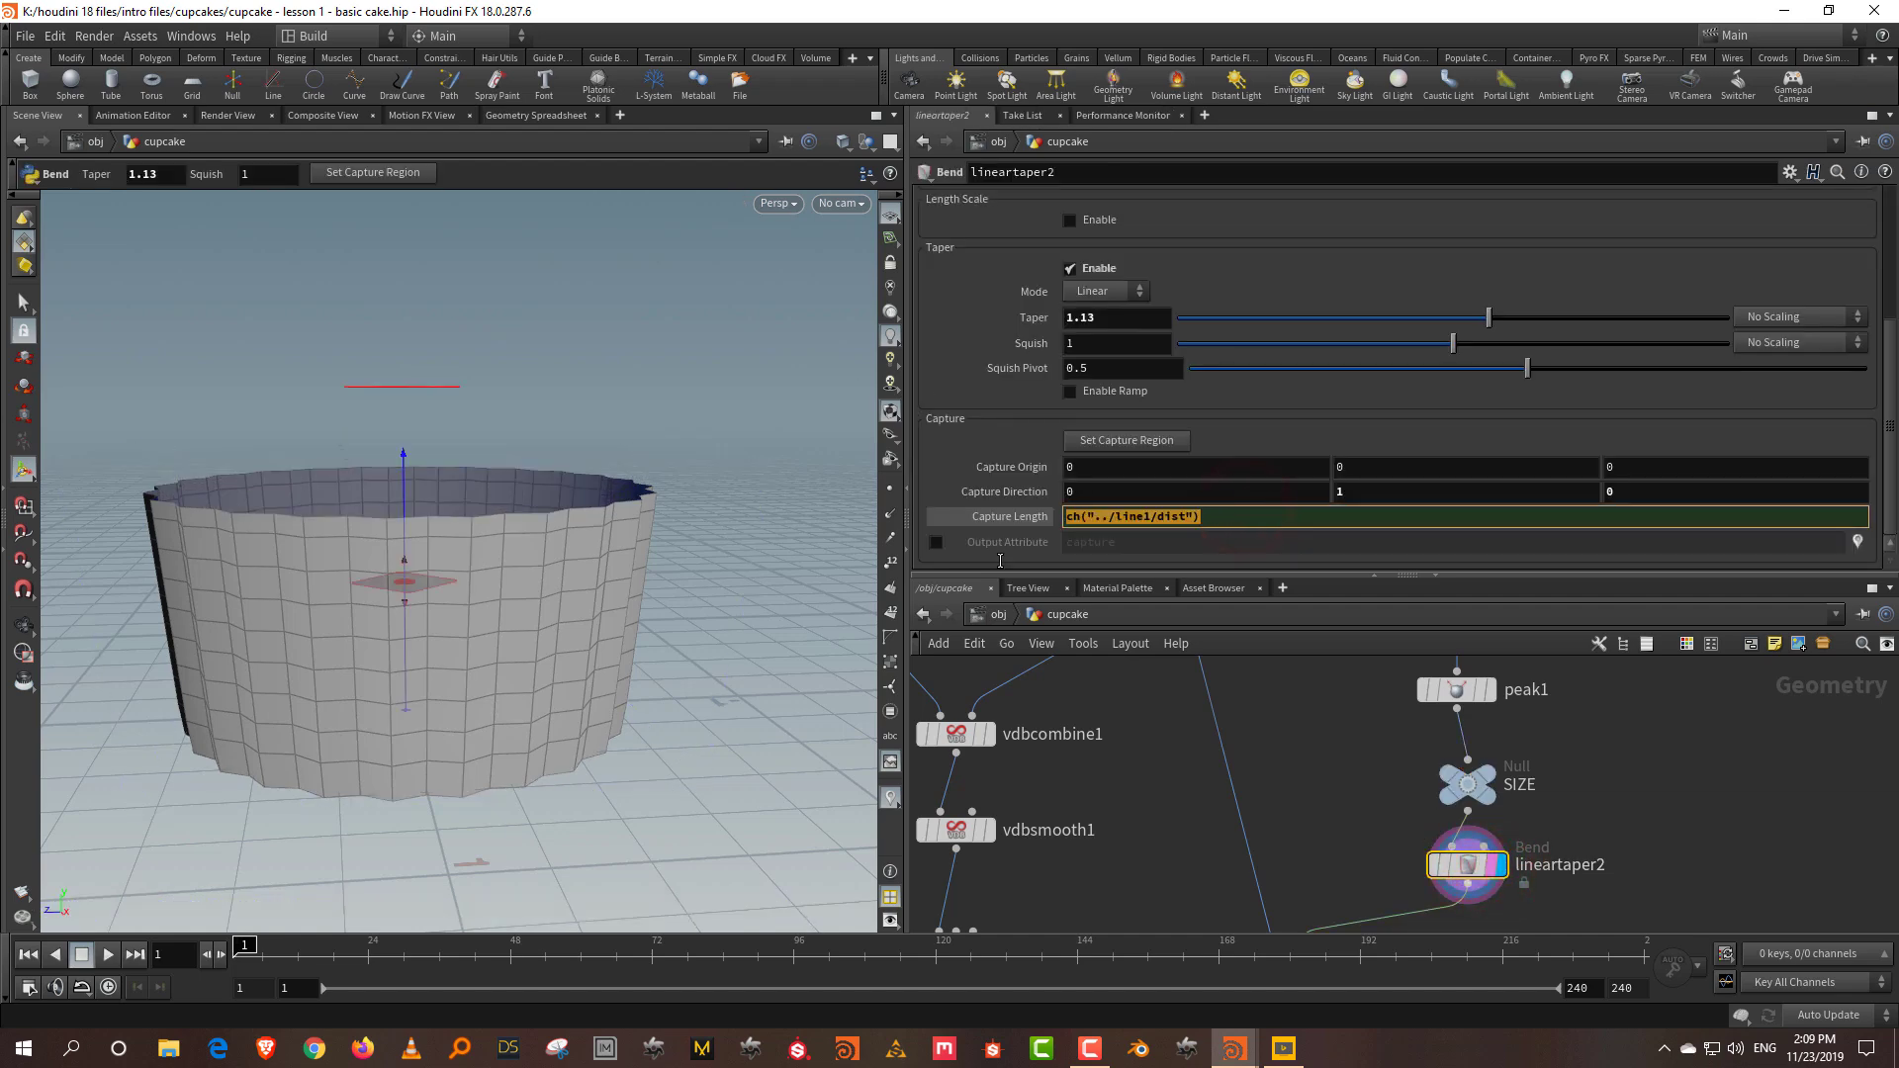
{"action": "mouse_move", "coordinate": [428, 550]}
{"action": "type", "text": "bbox"}
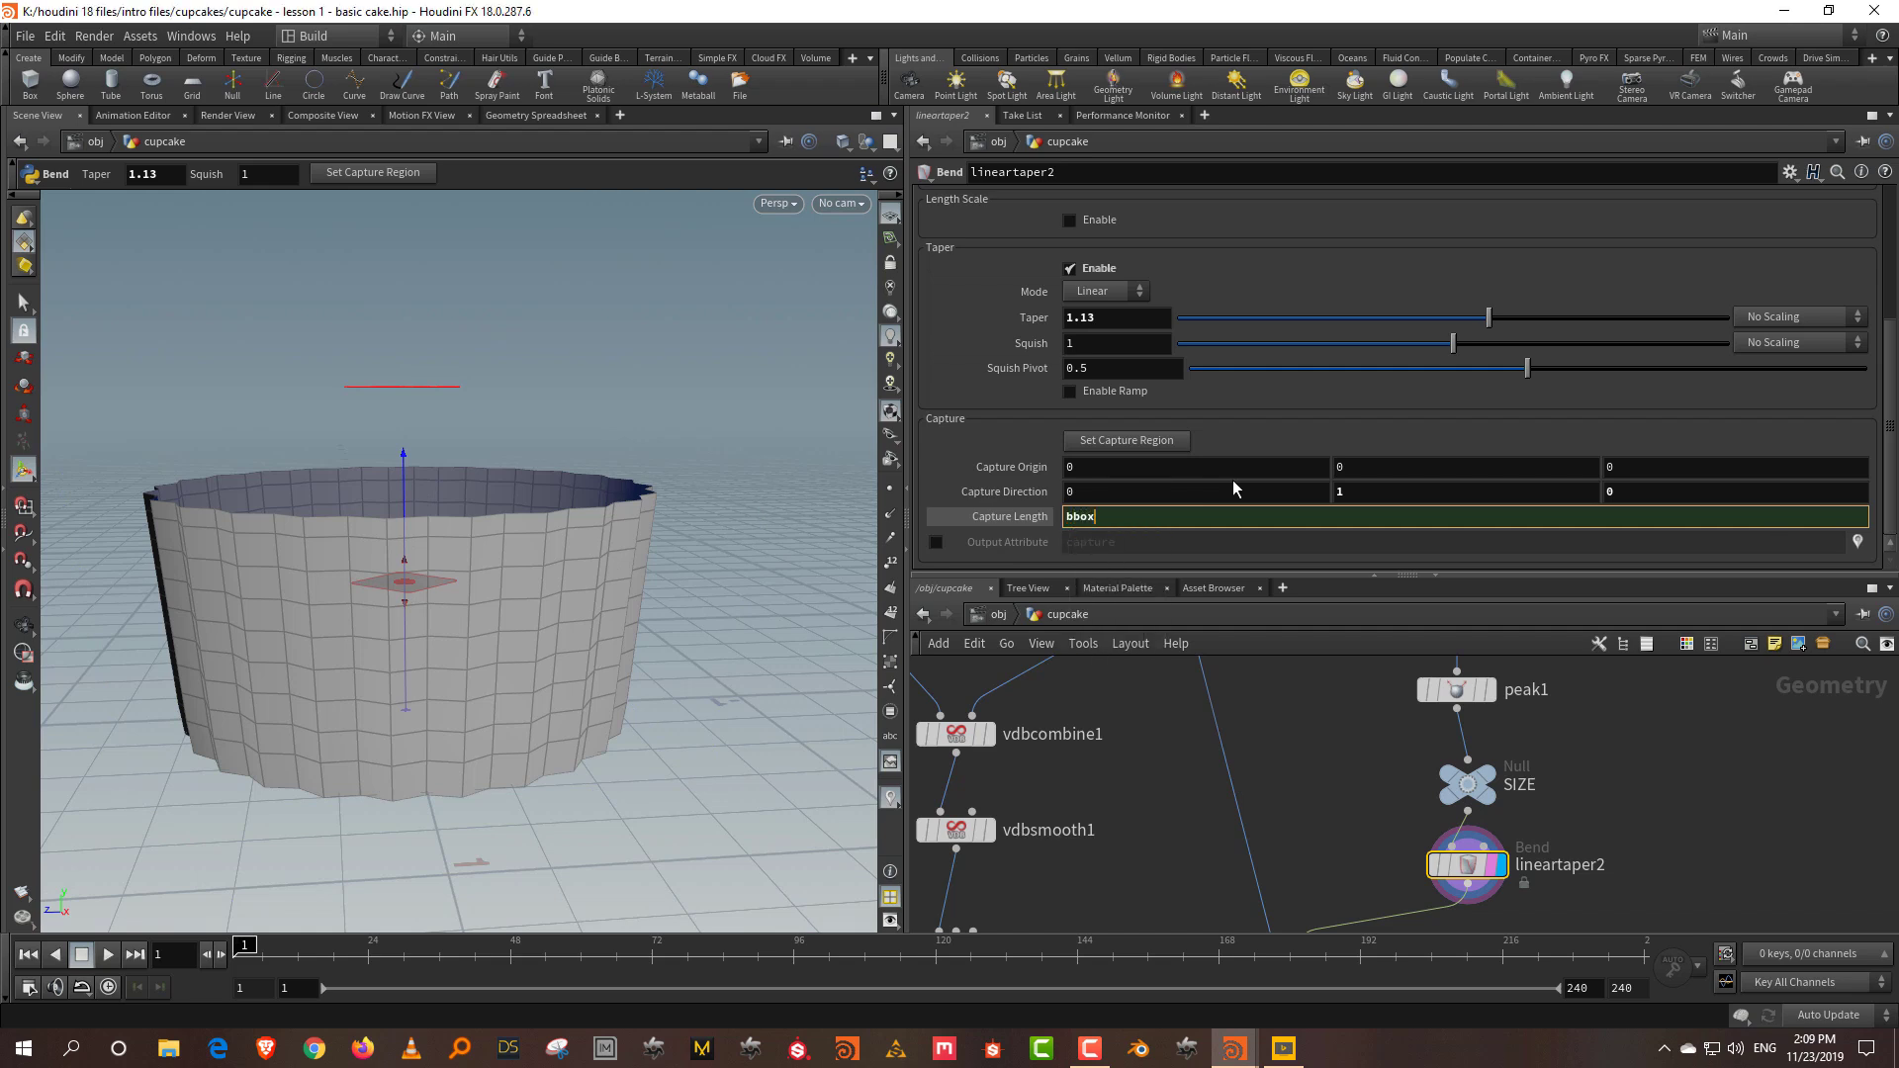
{"action": "type", "text": "(\"../"}
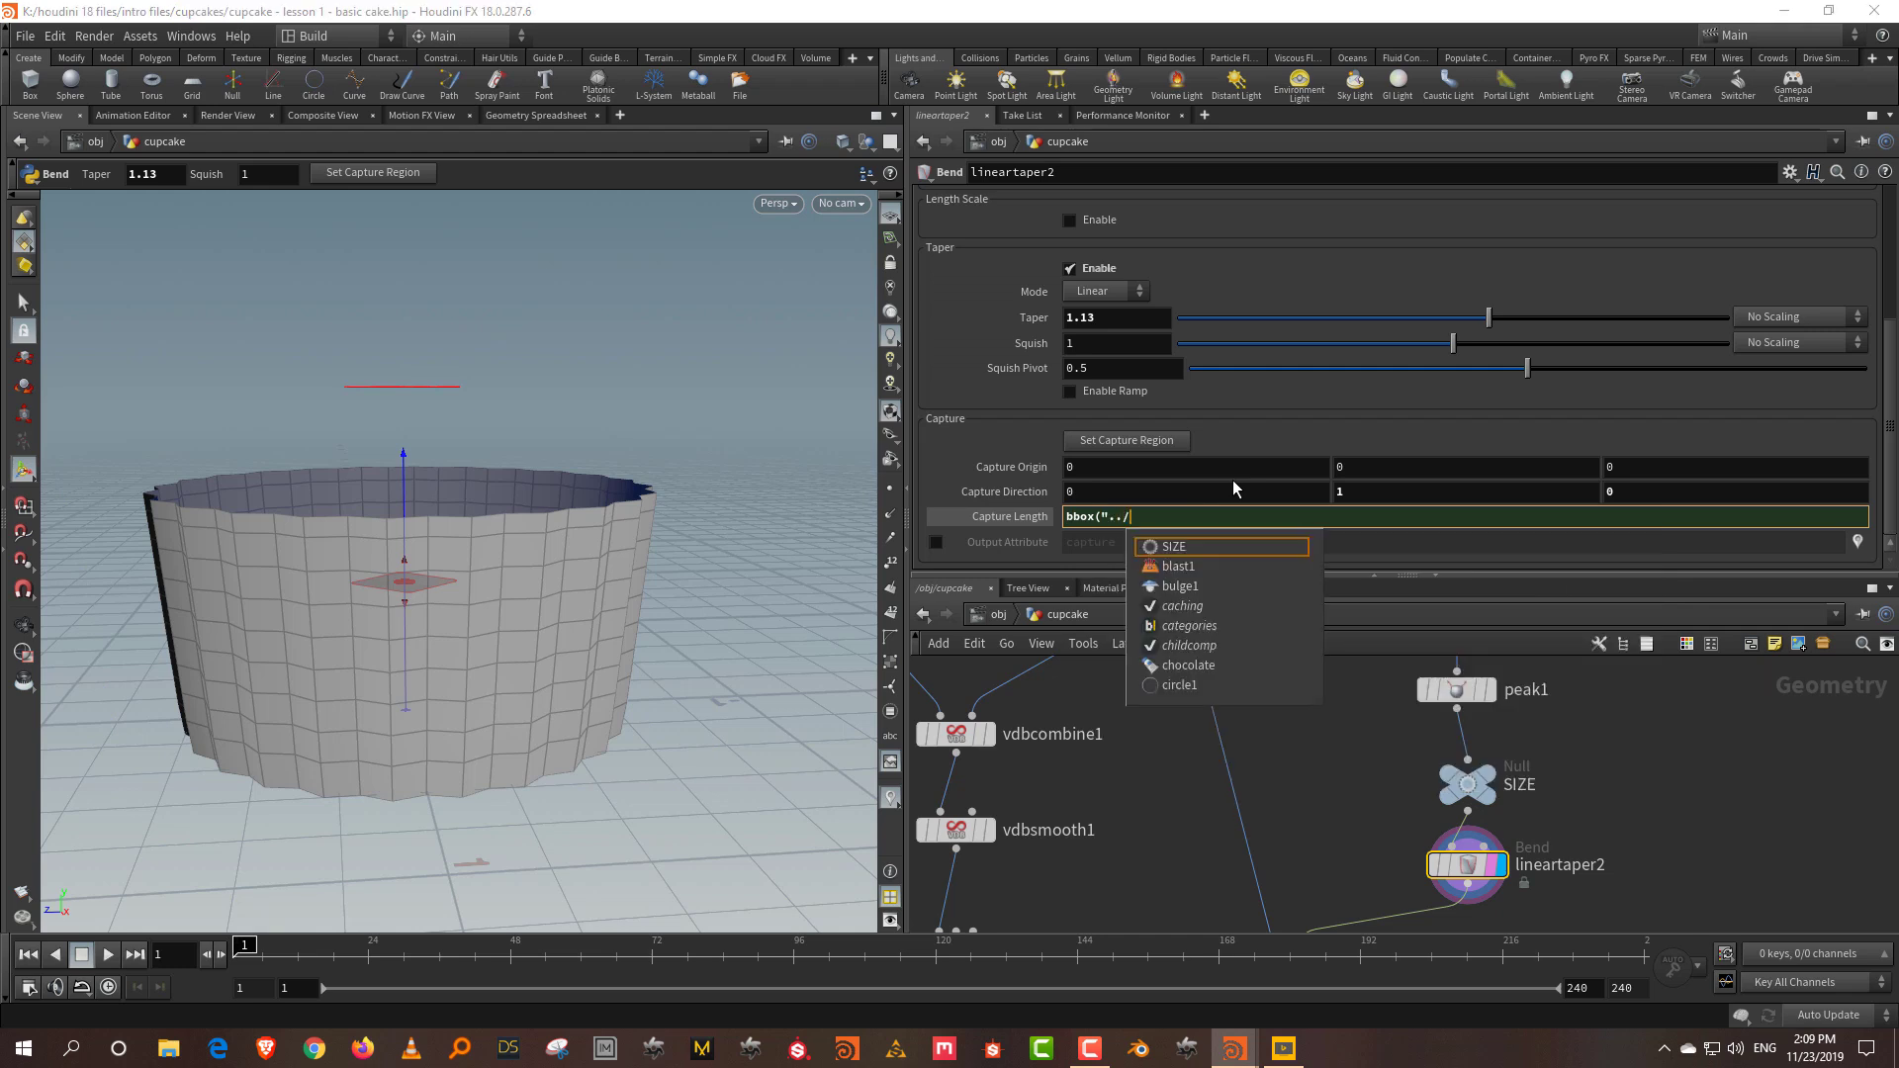
{"action": "key", "text": "Tab"}
{"action": "type", "text": "\""}
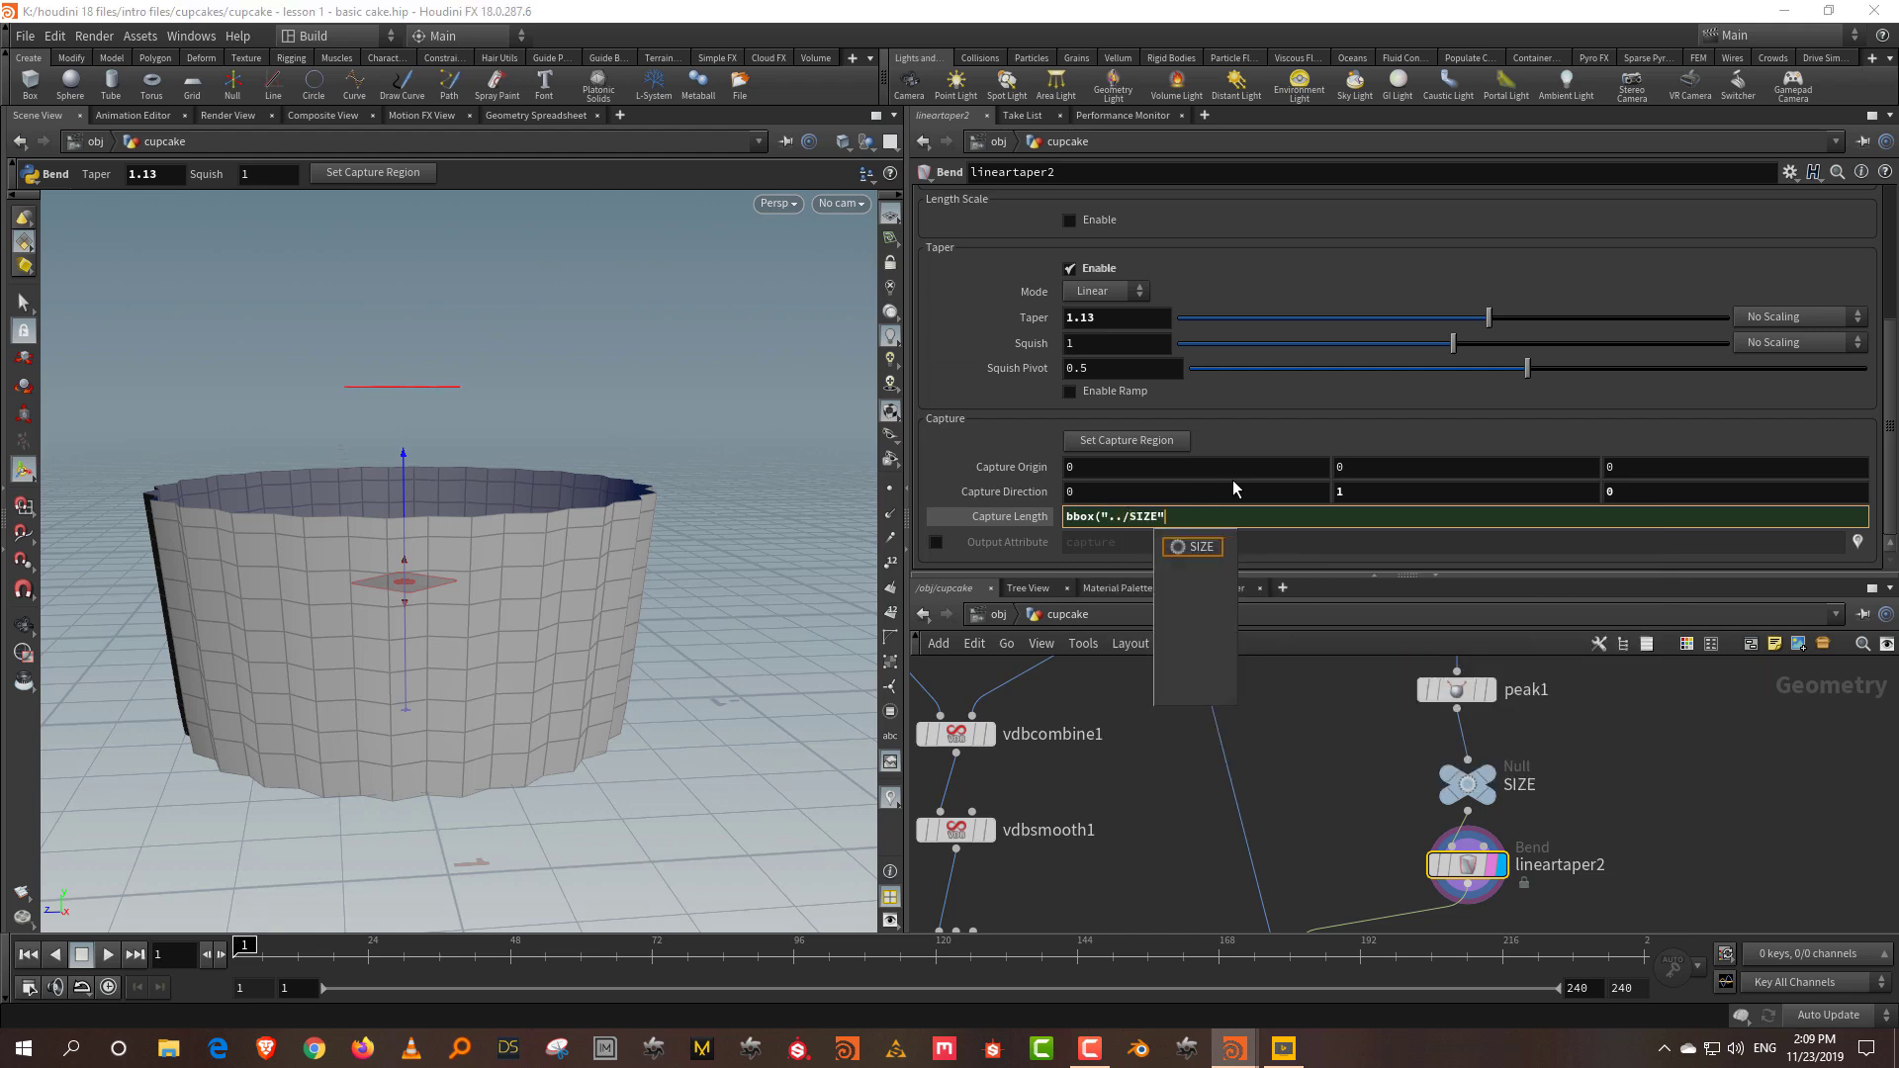
{"action": "type", "text": " D_YMA"}
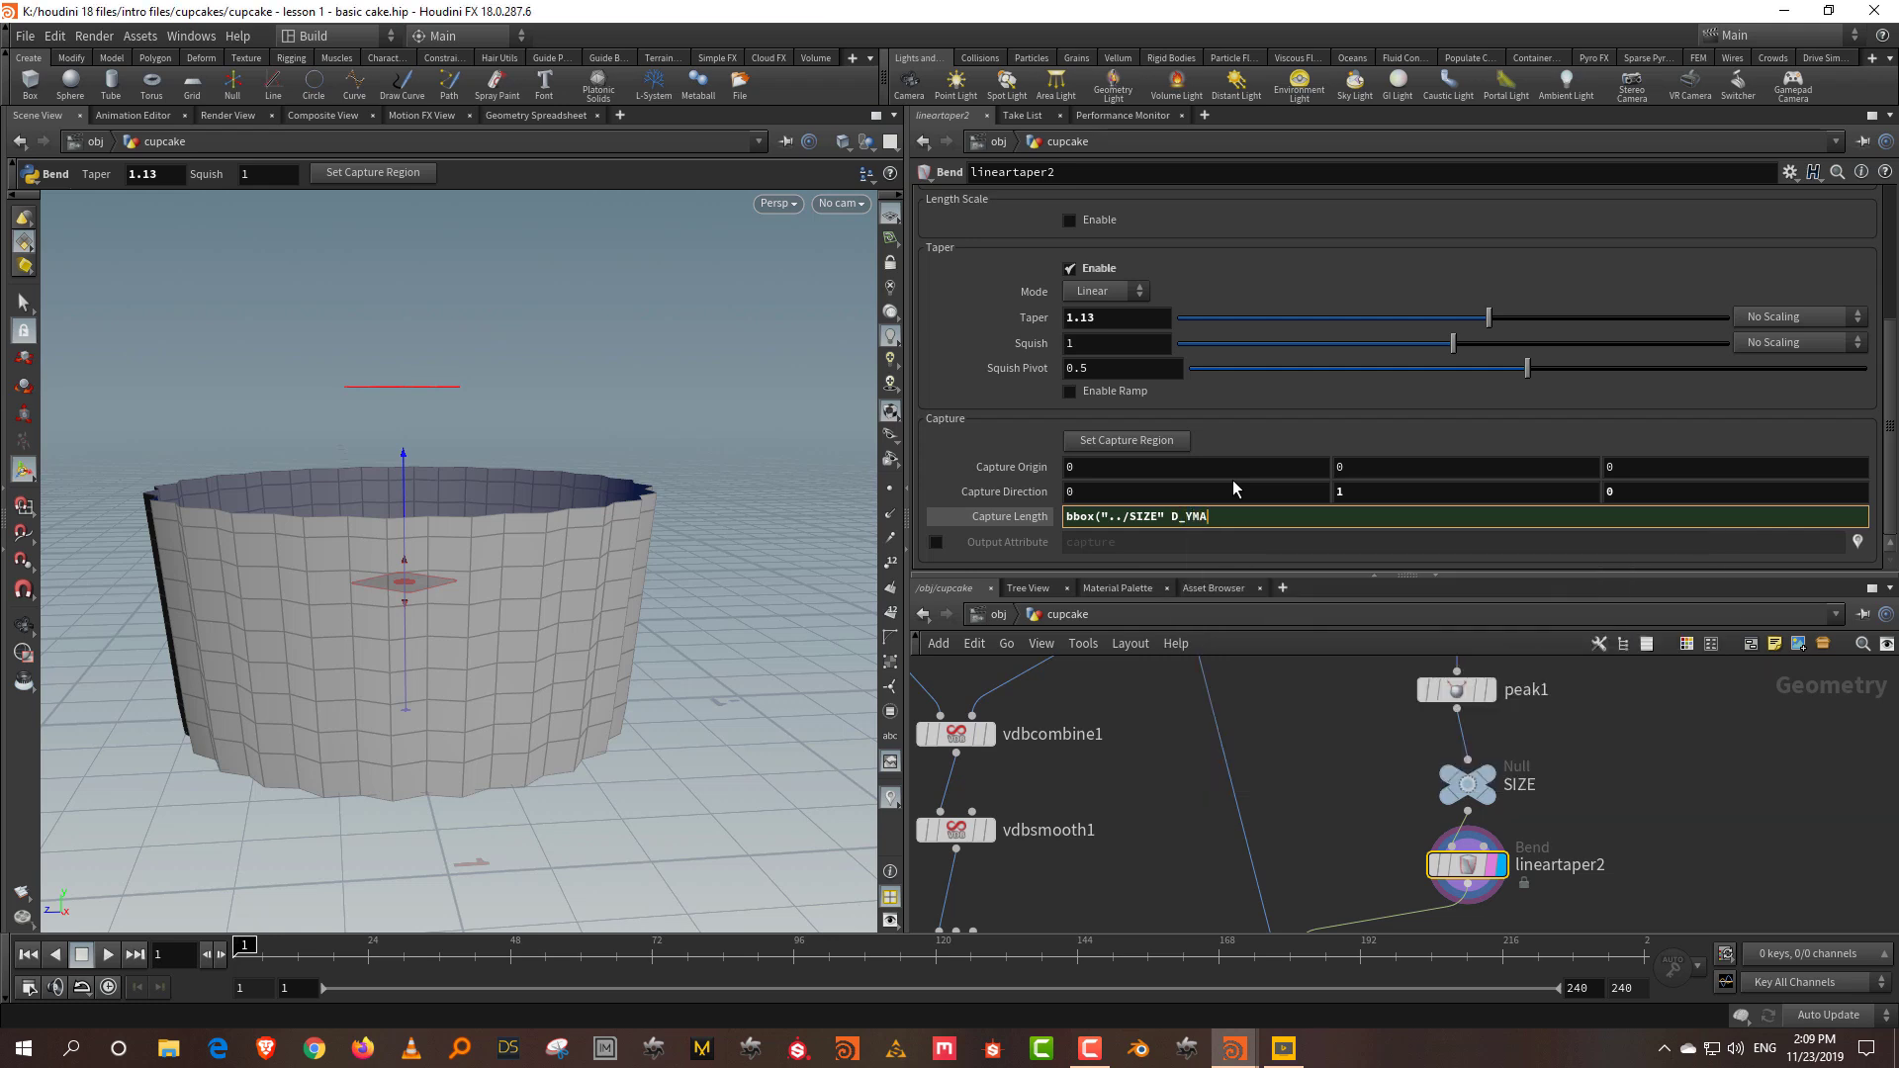
{"action": "type", "text": "X)"}
{"action": "key", "text": "Return"}
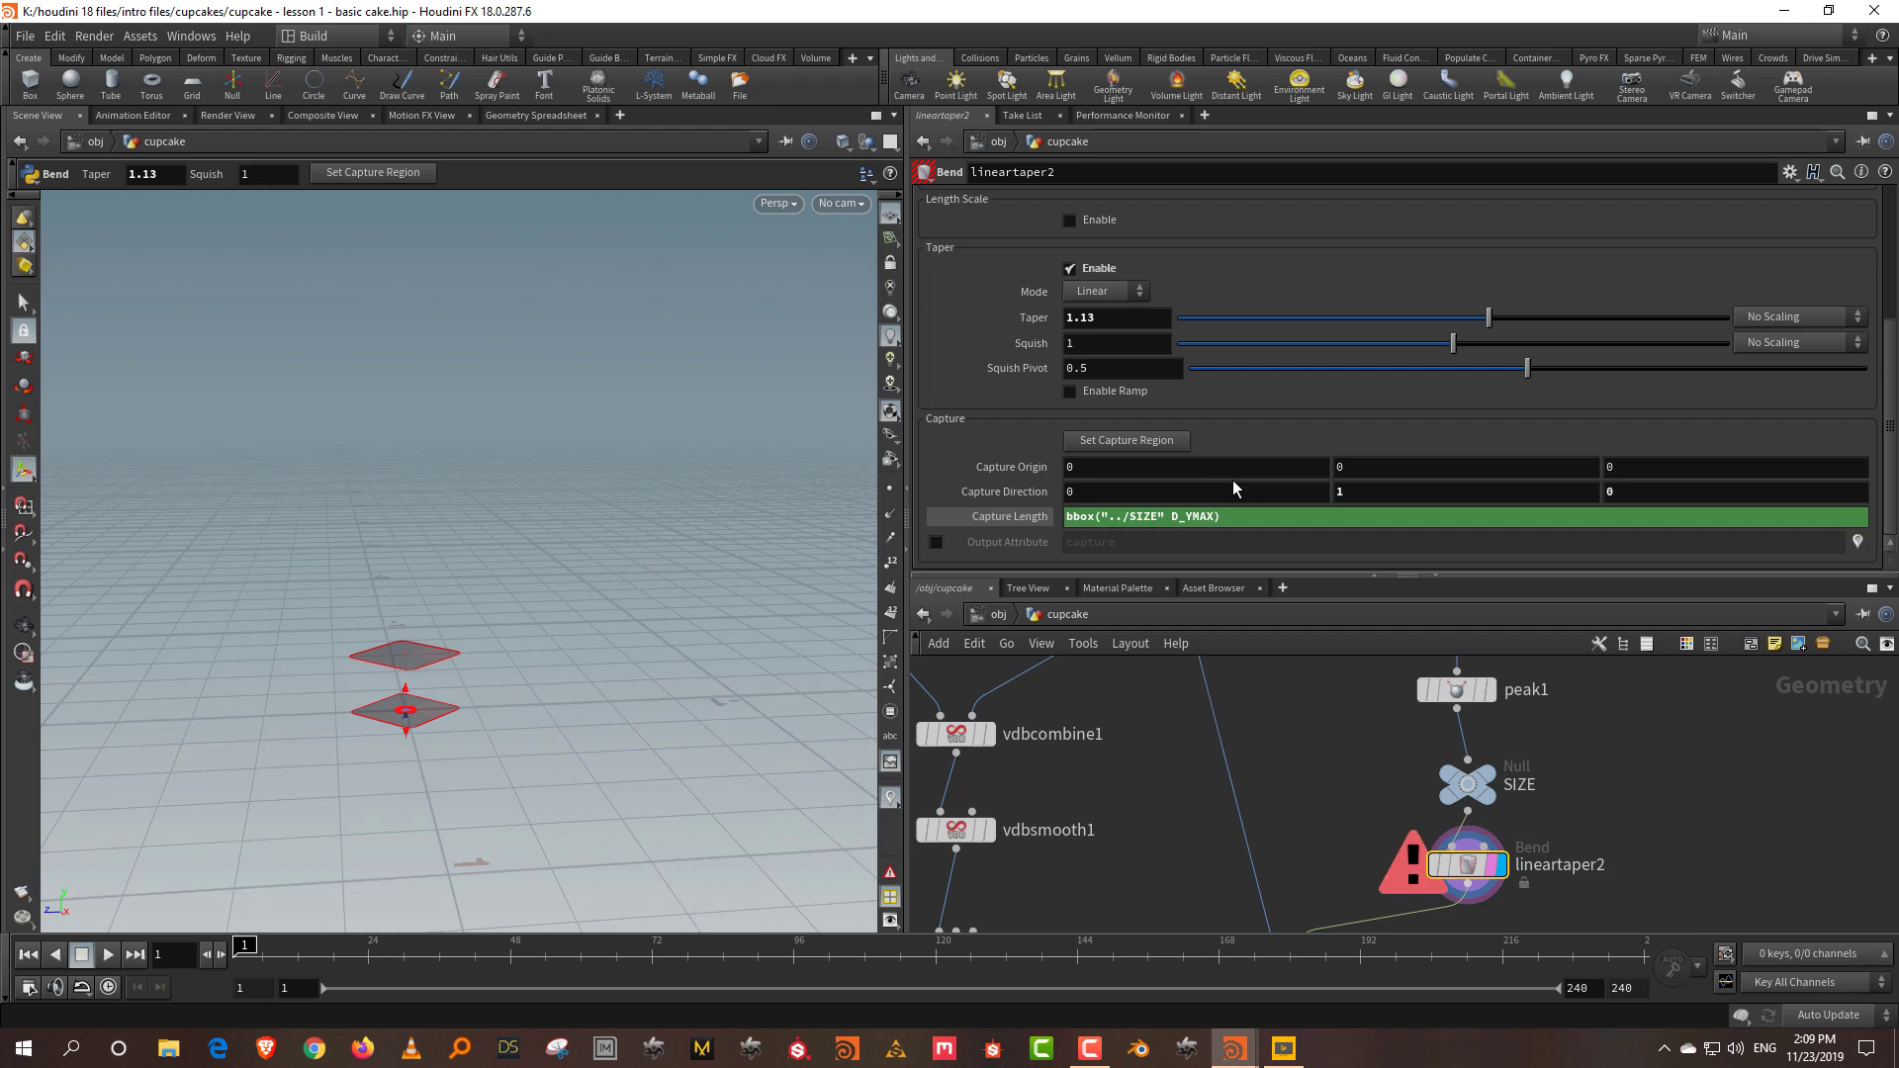
Step: Fix the expression to bbox("../SIZE", D_YMAX) and show its value 0.644981
{"action": "left_click_drag", "start_coordinate": [1579, 832], "coordinate": [1385, 896]}
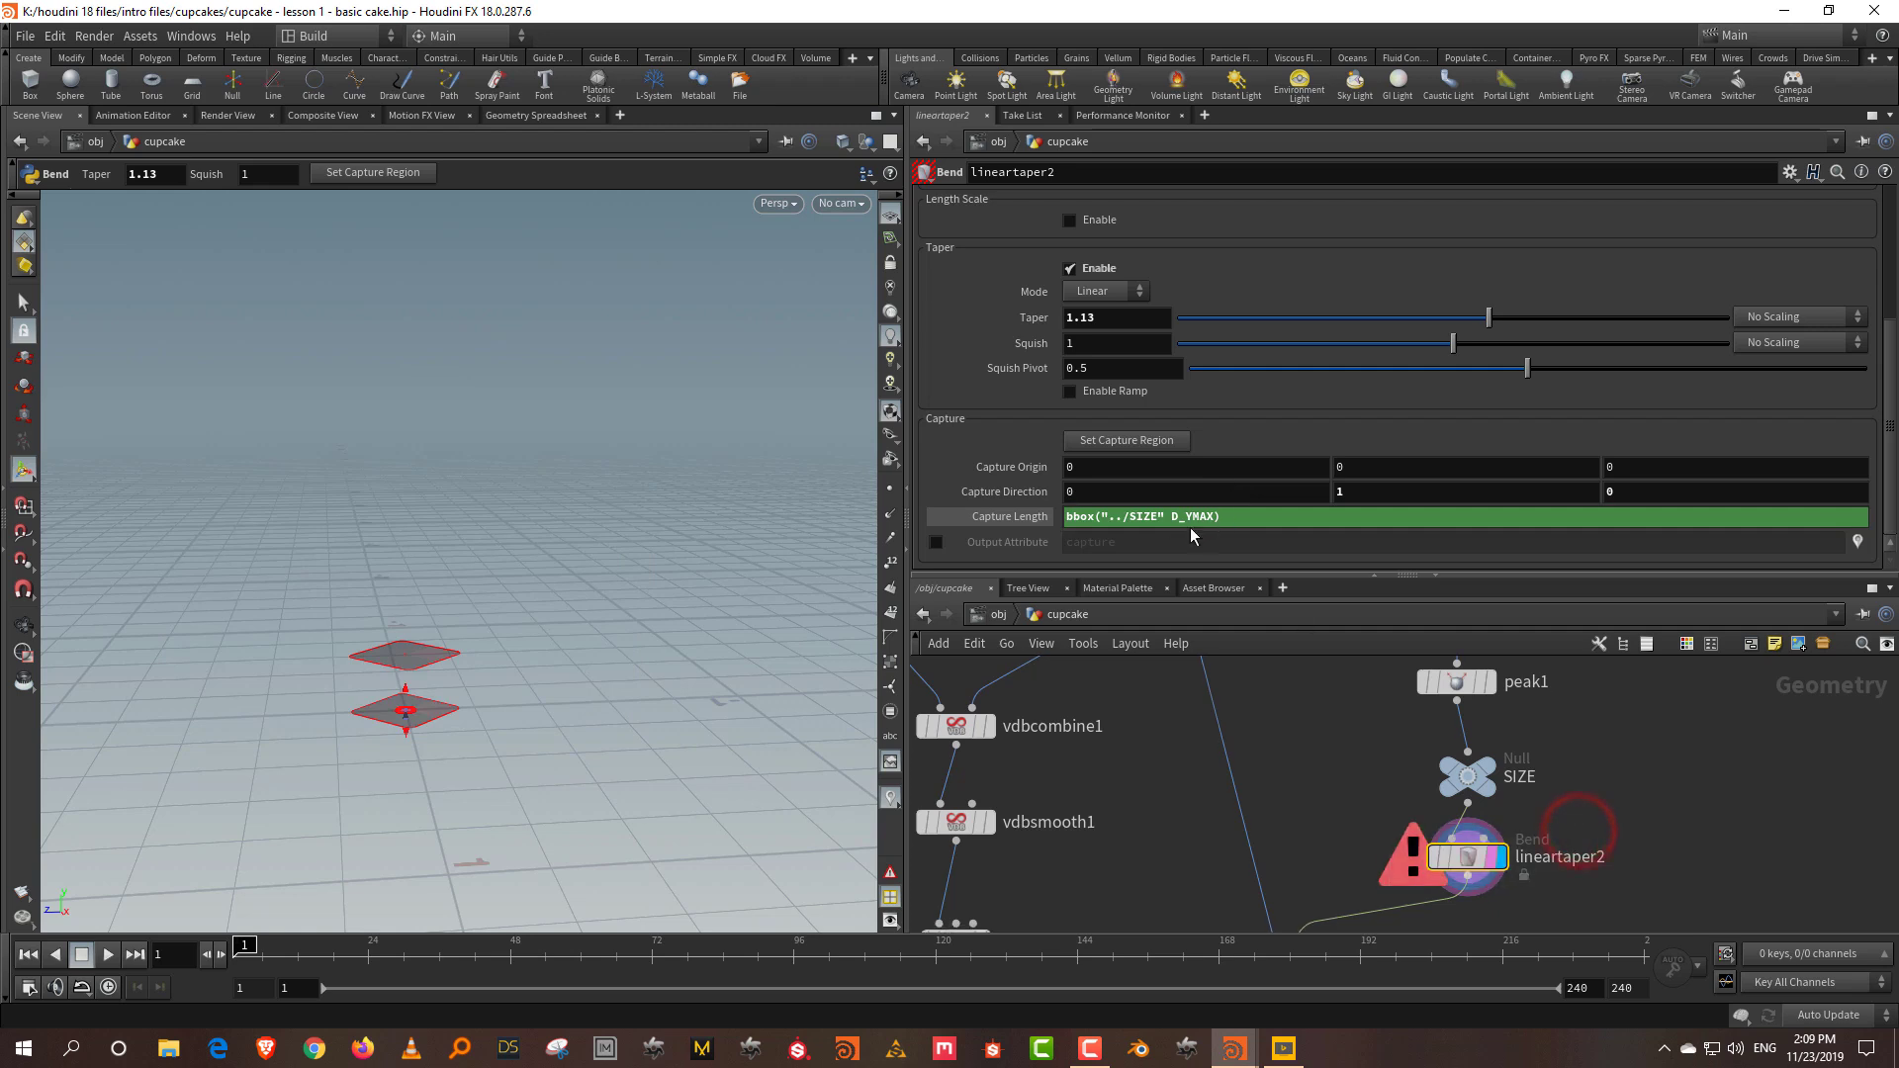
{"action": "left_click", "coordinate": [1163, 519]}
{"action": "type", "text": ","}
{"action": "key", "text": "Return"}
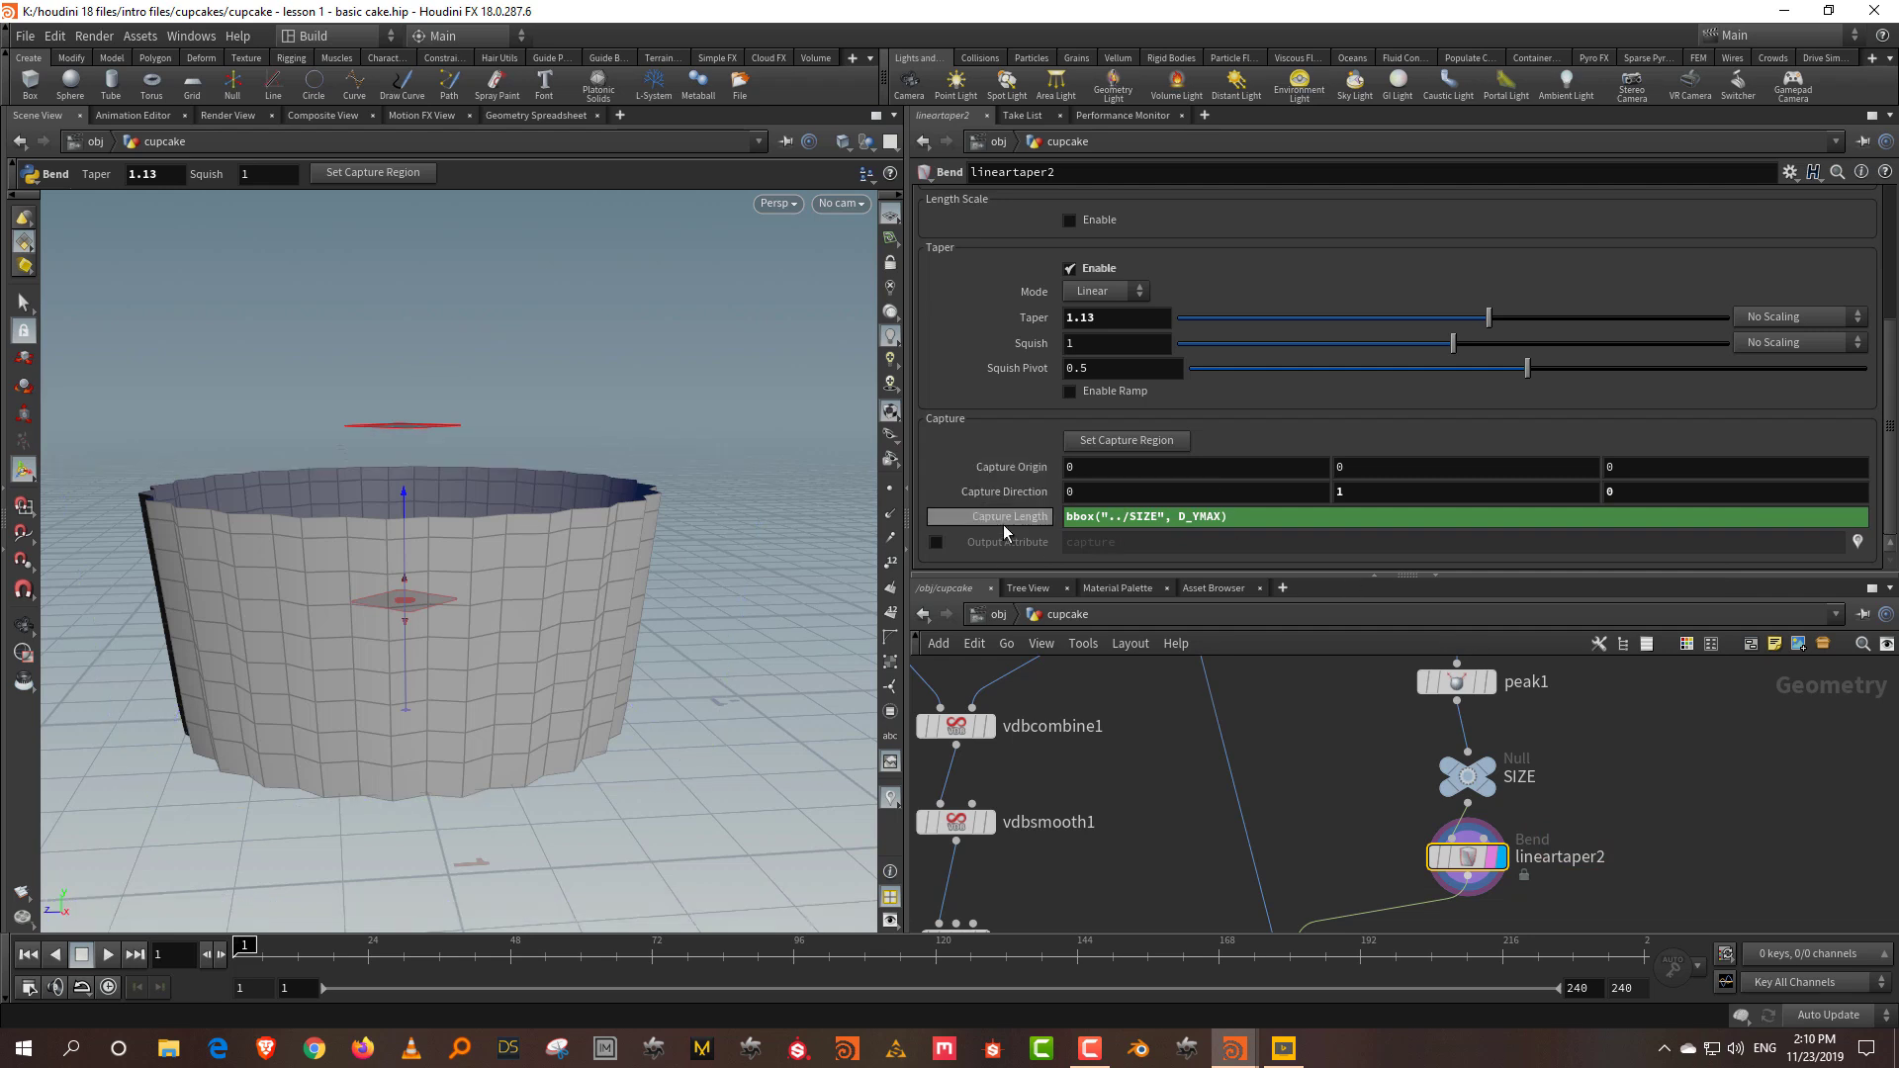
{"action": "left_click", "coordinate": [1004, 519]}
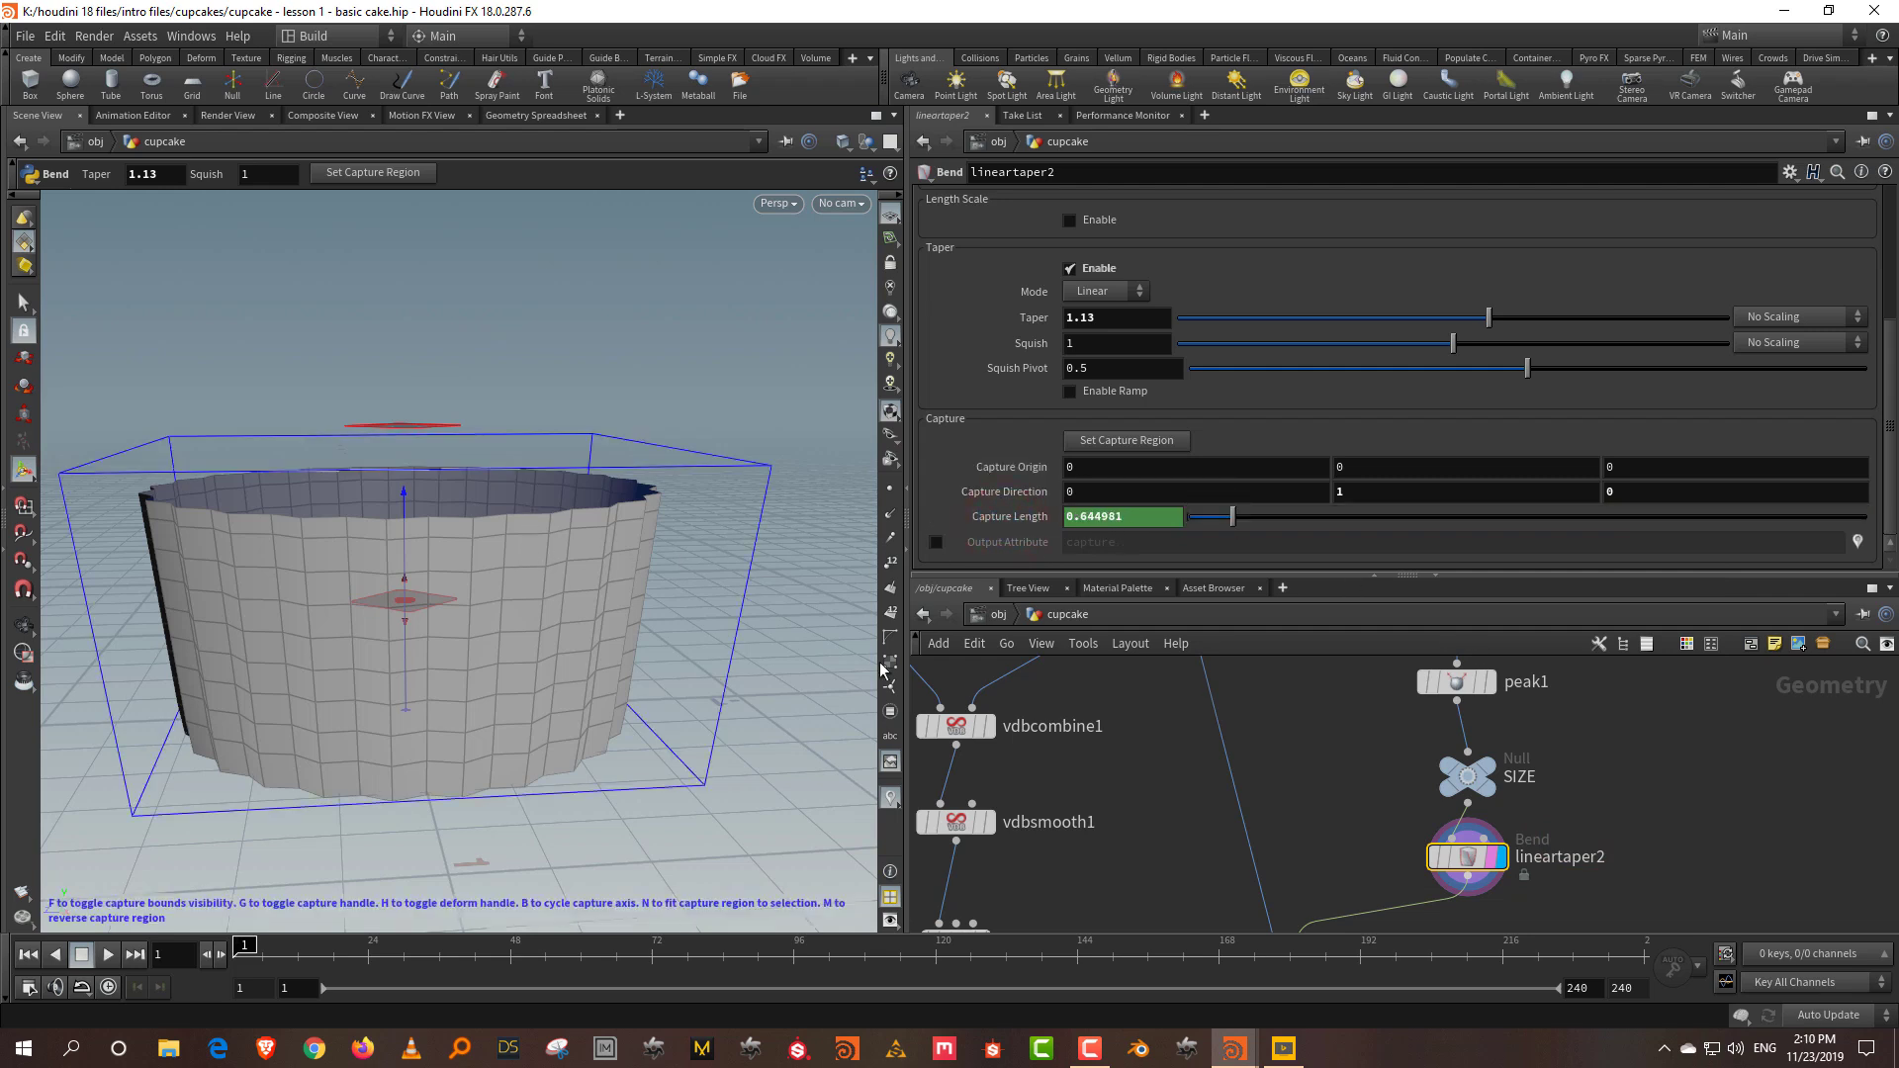
Step: Lower clip1's clip plane on the liner to Origin Y 0.52013
{"action": "middle_click_drag", "start_coordinate": [1436, 746], "coordinate": [1421, 816]}
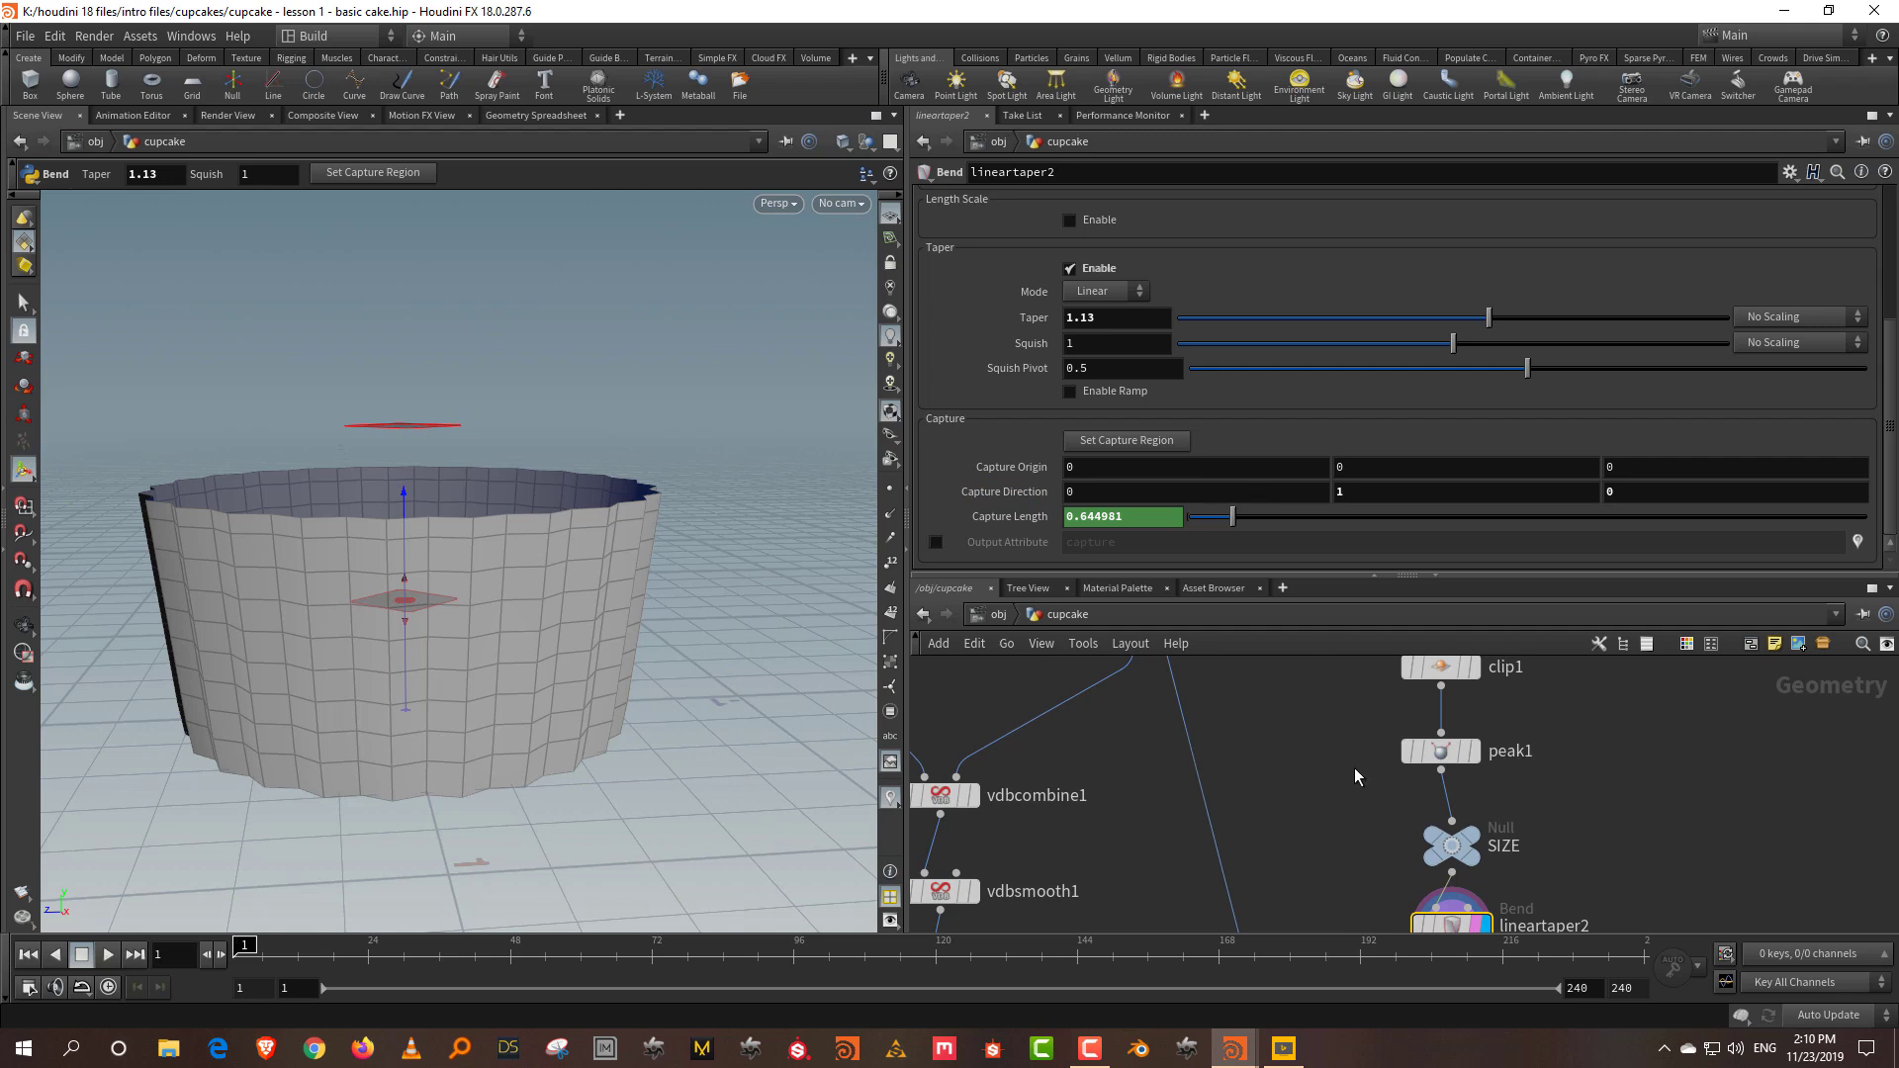
{"action": "left_click_drag", "start_coordinate": [1533, 736], "coordinate": [1395, 663]}
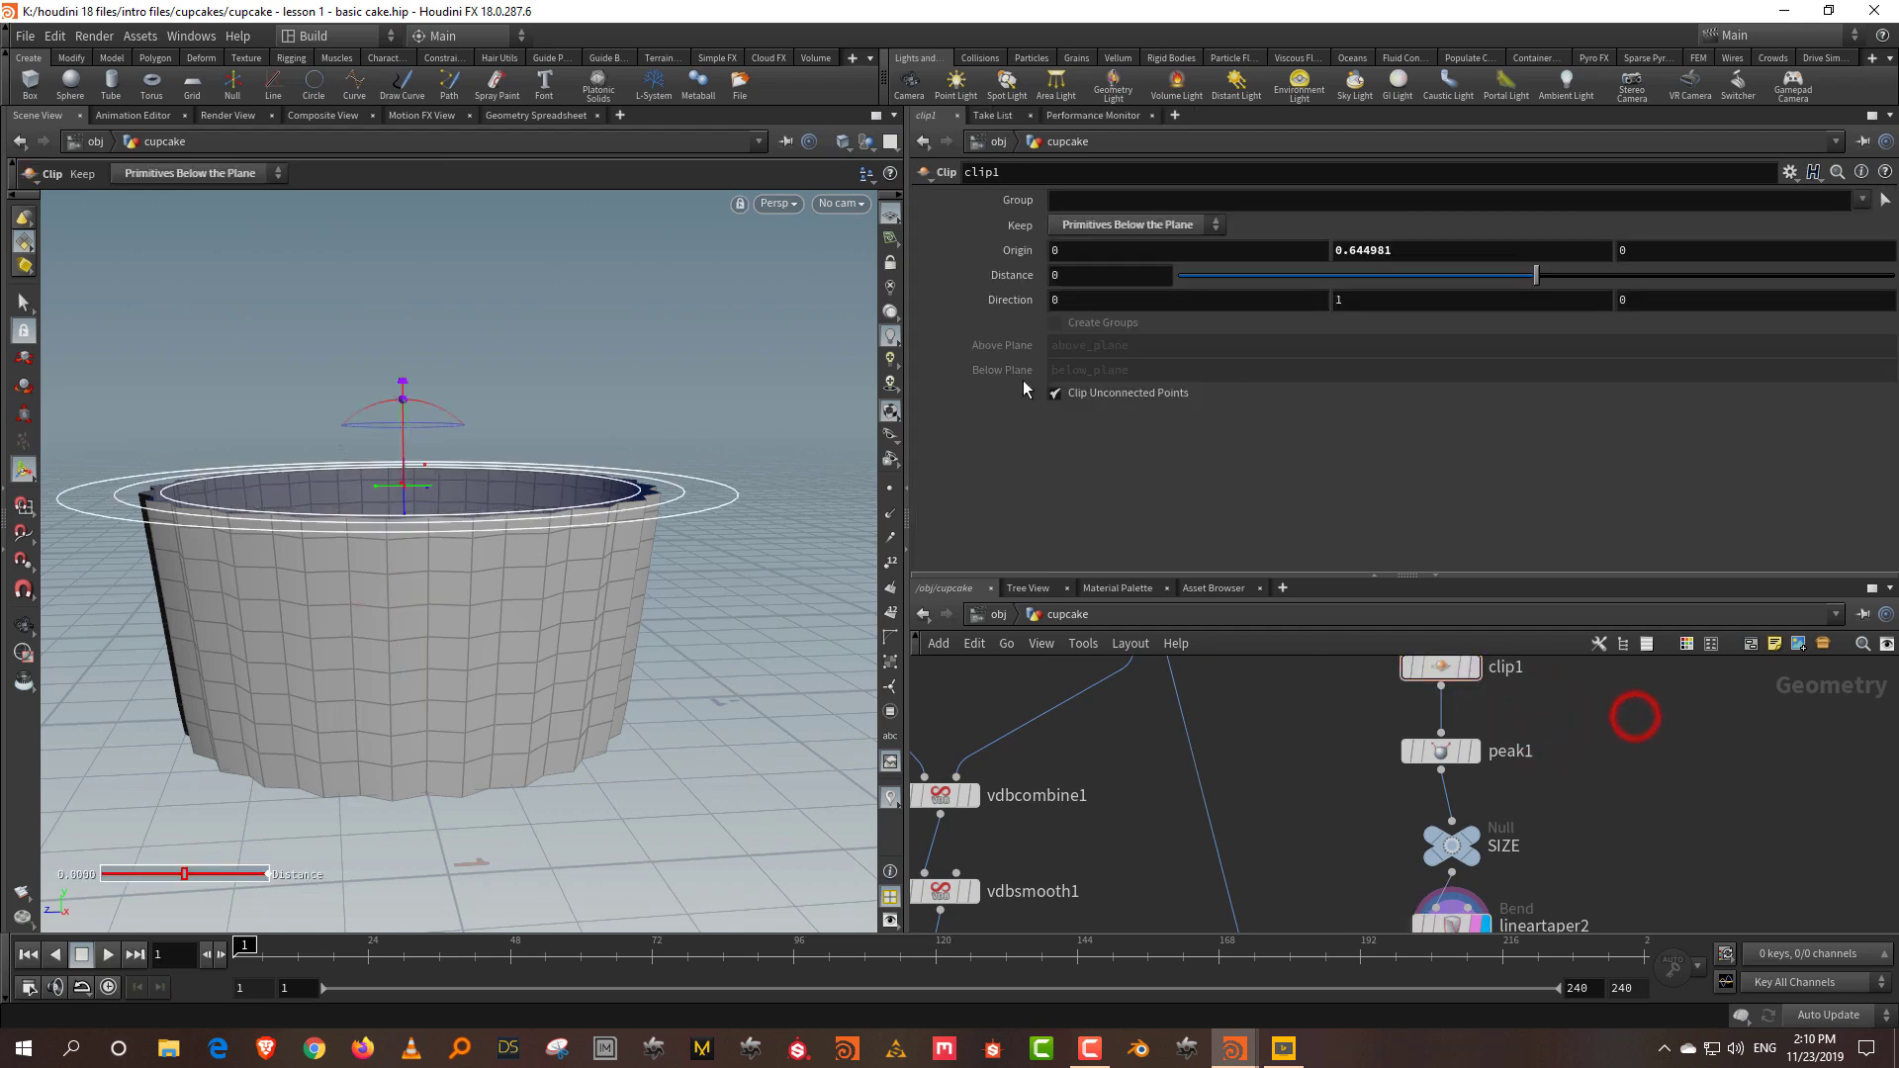
{"action": "left_click_drag", "start_coordinate": [407, 511], "coordinate": [407, 557]}
{"action": "middle_click_drag", "start_coordinate": [1564, 915], "coordinate": [1560, 821]}
Step: Go back to clip1 and raise its plane to Origin Y 0.664156 for a taller cylinder
{"action": "left_click_drag", "start_coordinate": [1568, 813], "coordinate": [1391, 871]}
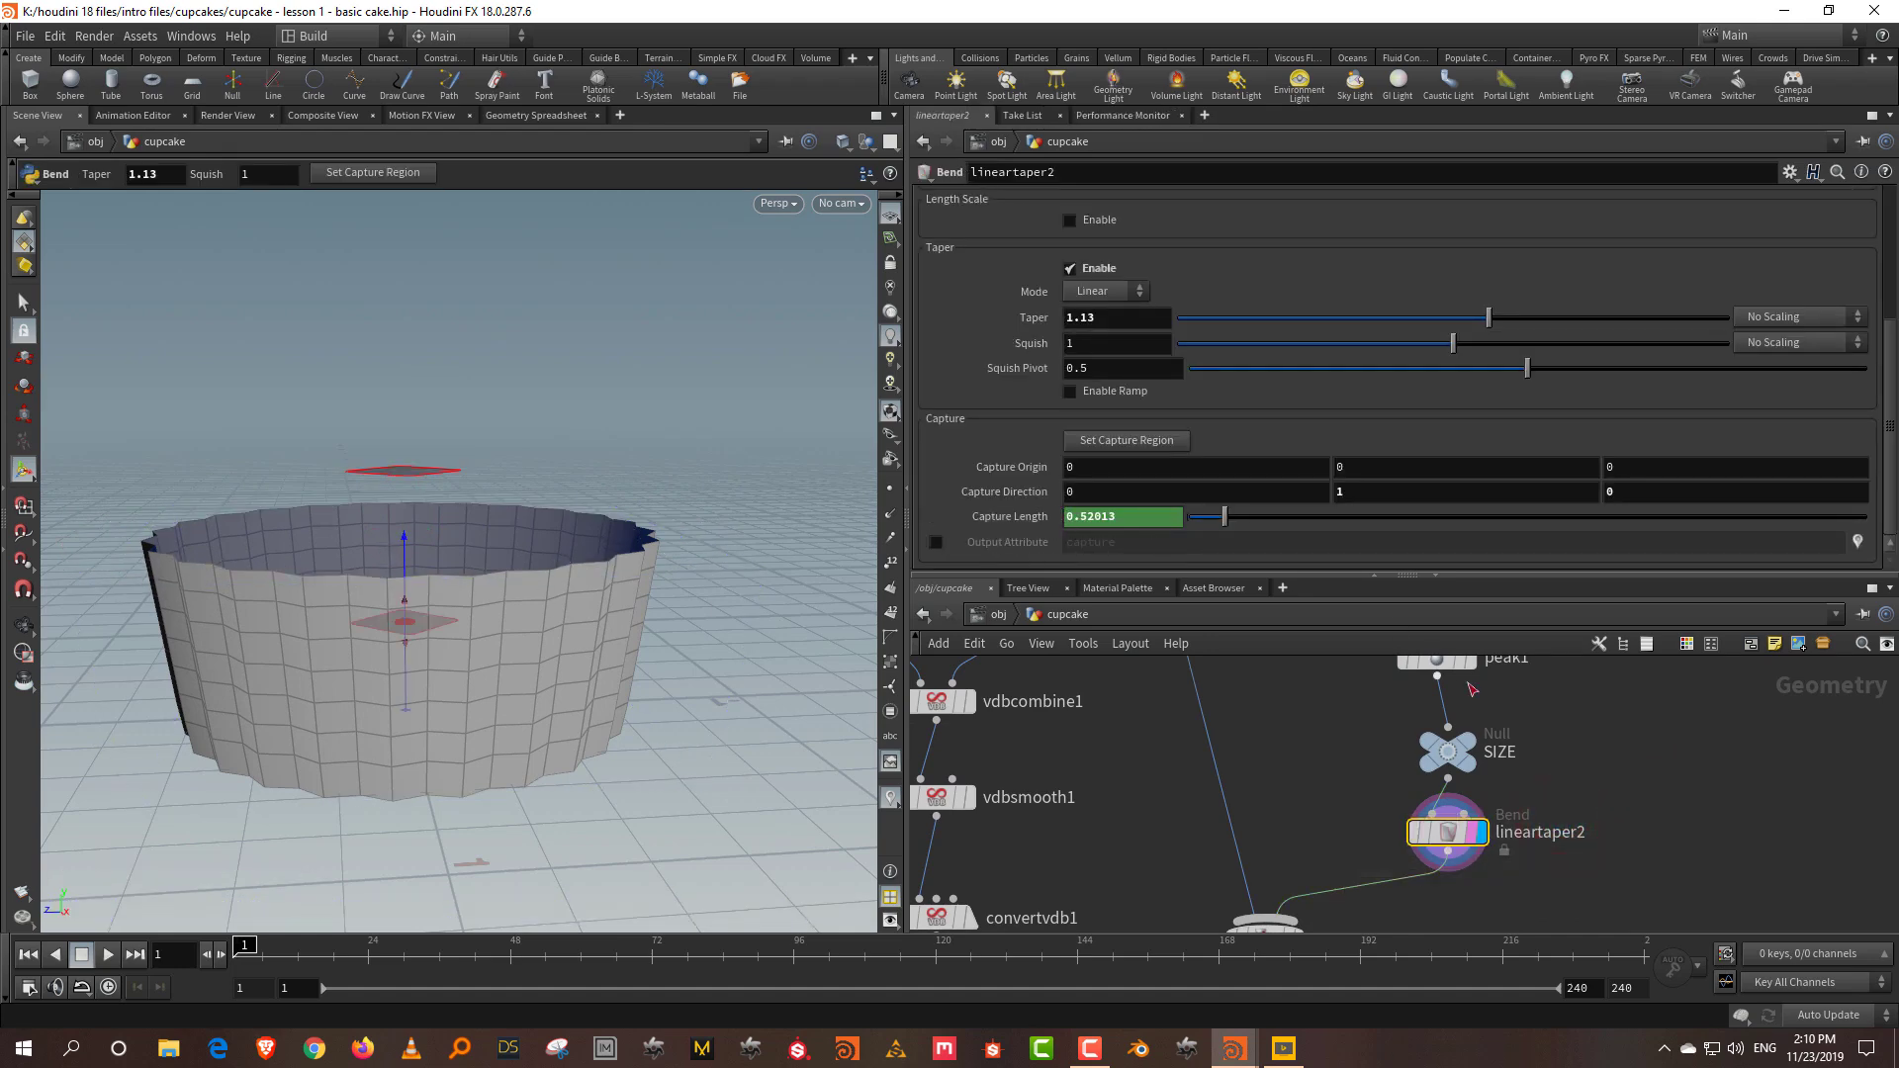
{"action": "key", "text": "Up"}
{"action": "middle_click_drag", "start_coordinate": [1624, 741], "coordinate": [1577, 805]}
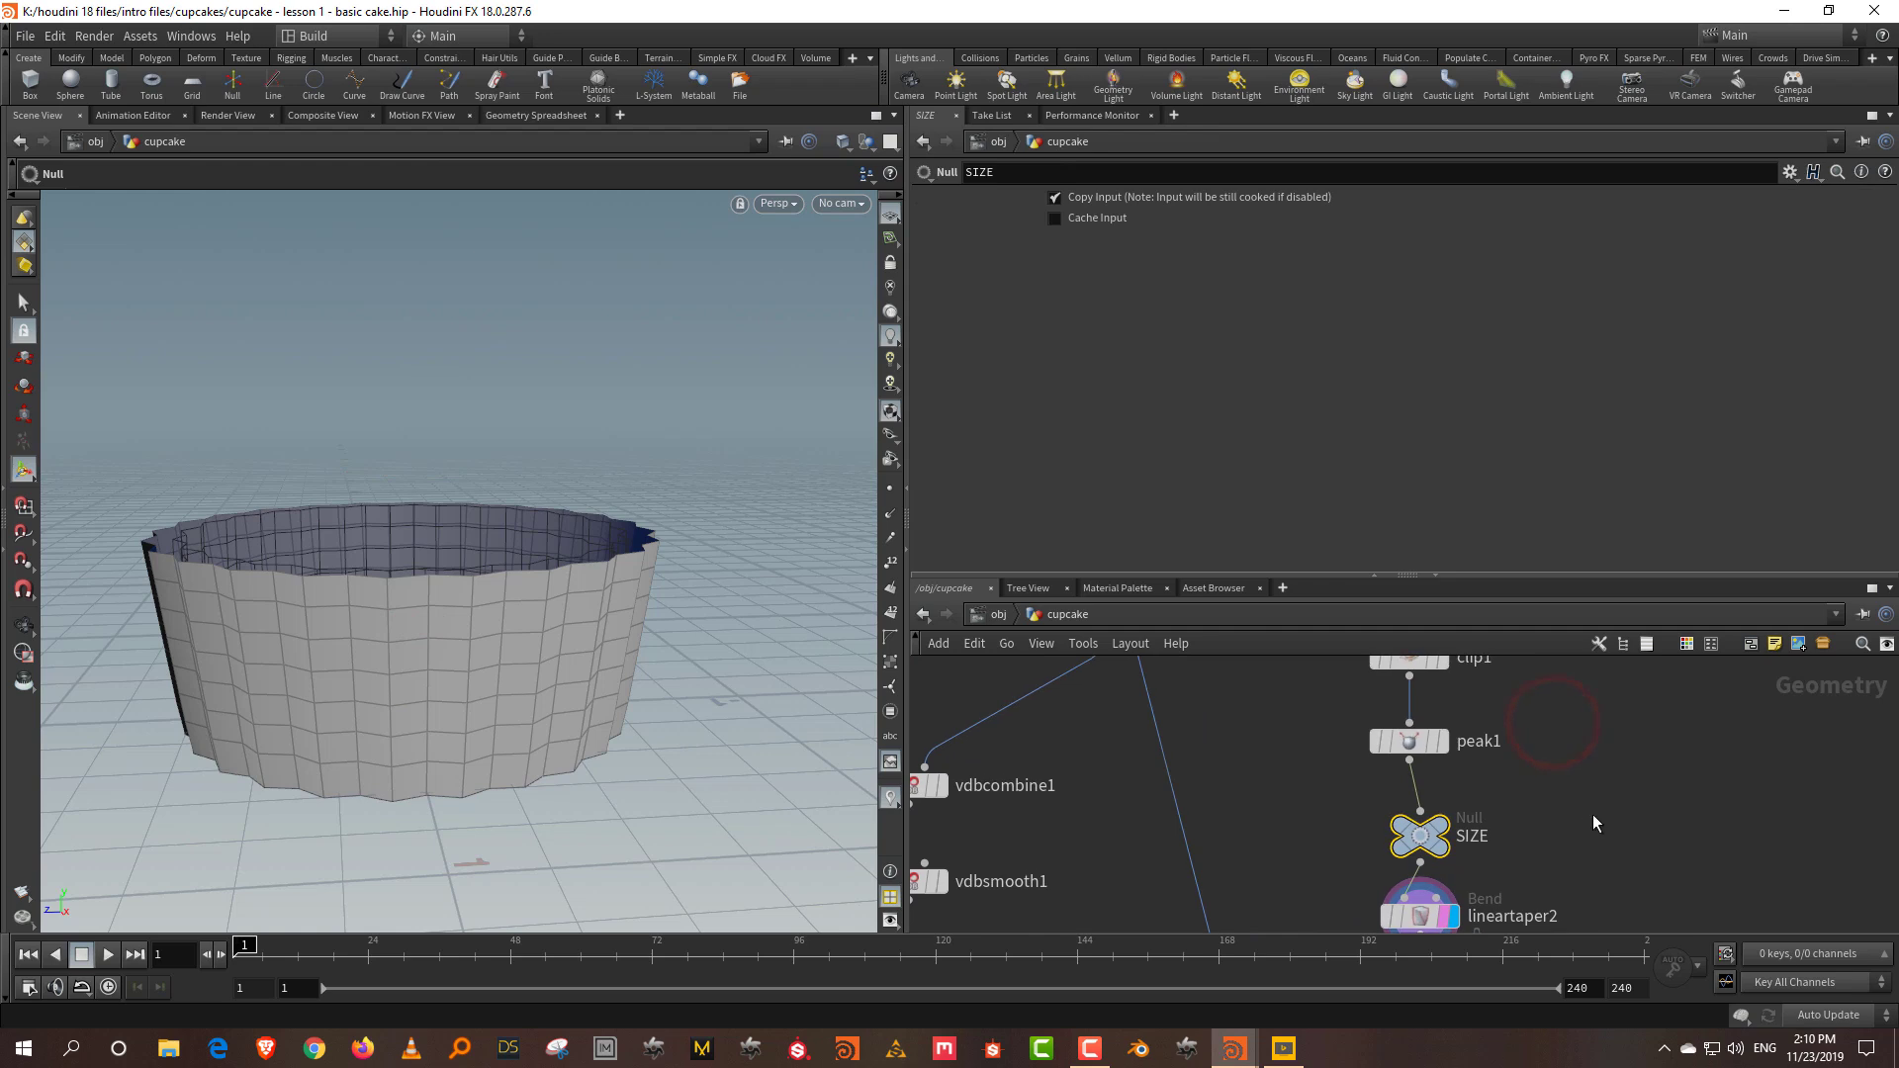
{"action": "key", "text": "Up"}
{"action": "middle_click_drag", "start_coordinate": [1598, 721], "coordinate": [1581, 820]}
{"action": "key", "text": "Up"}
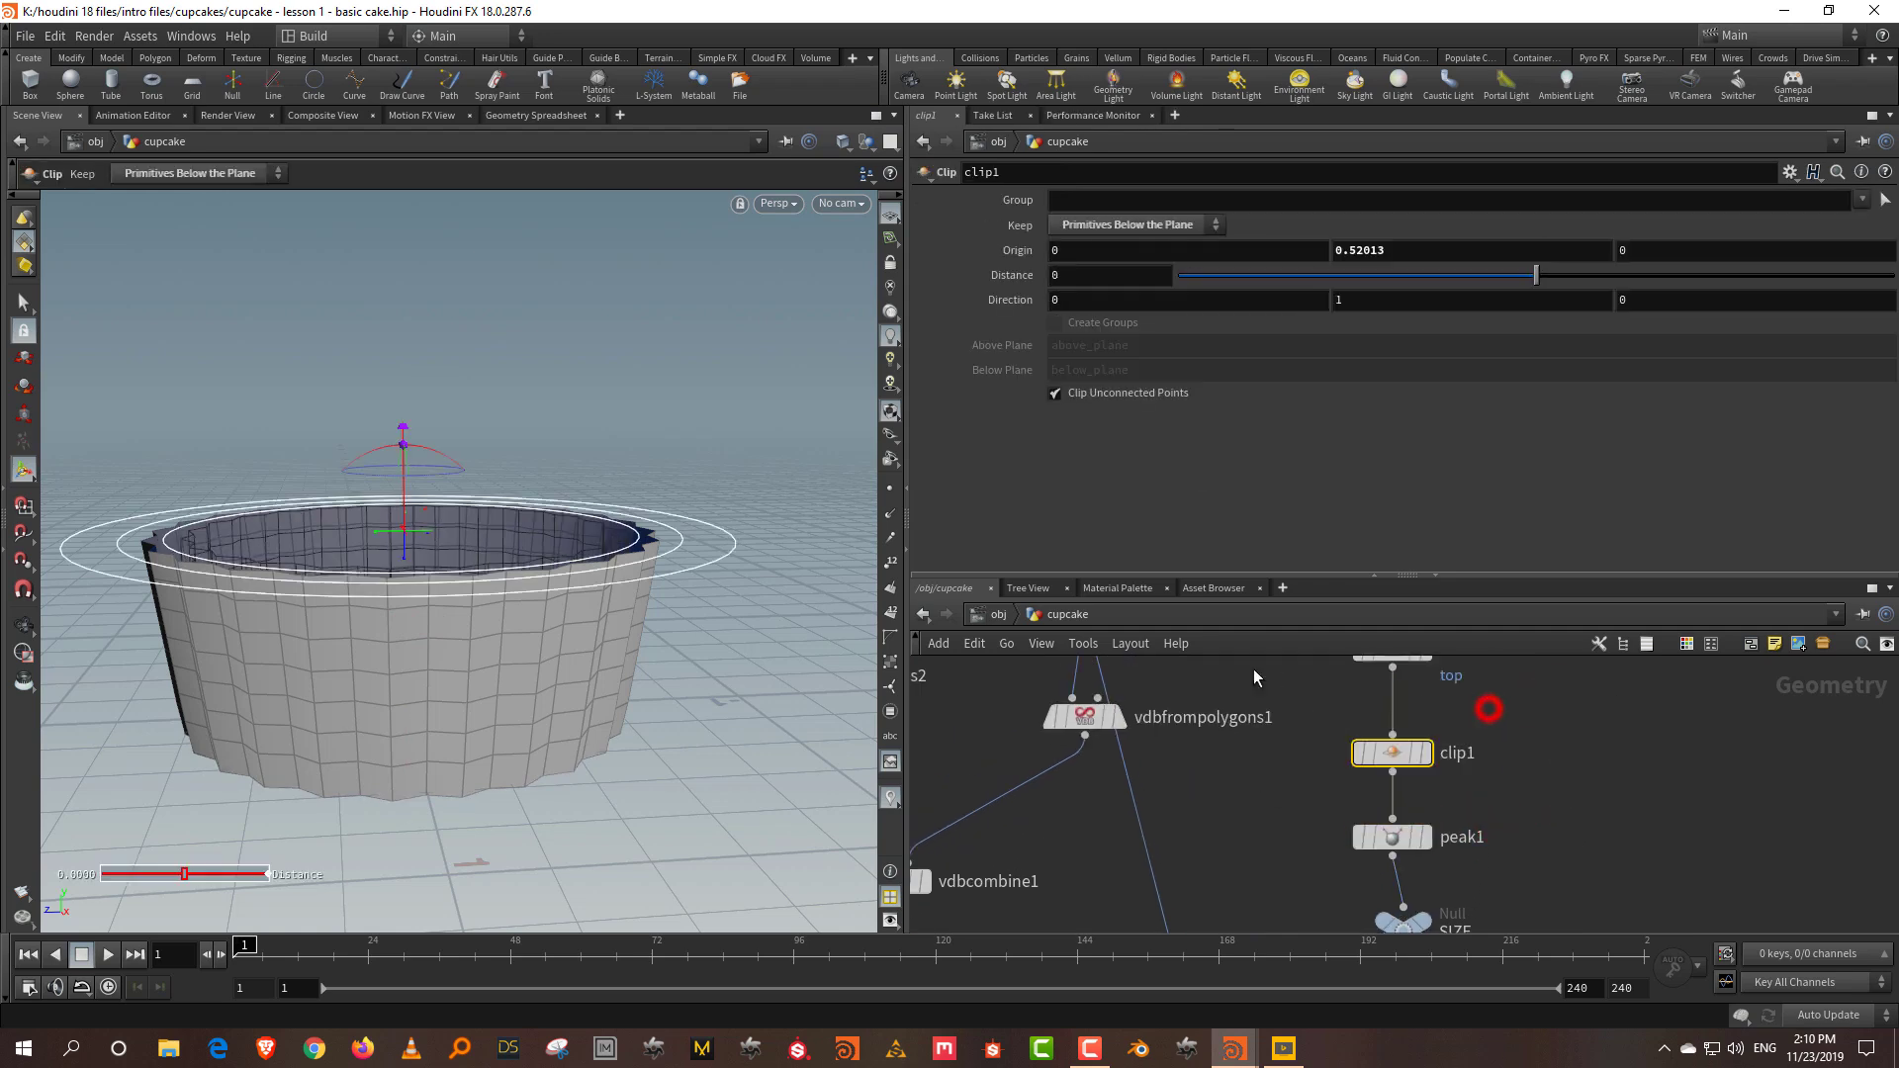
{"action": "left_click_drag", "start_coordinate": [404, 555], "coordinate": [415, 509]}
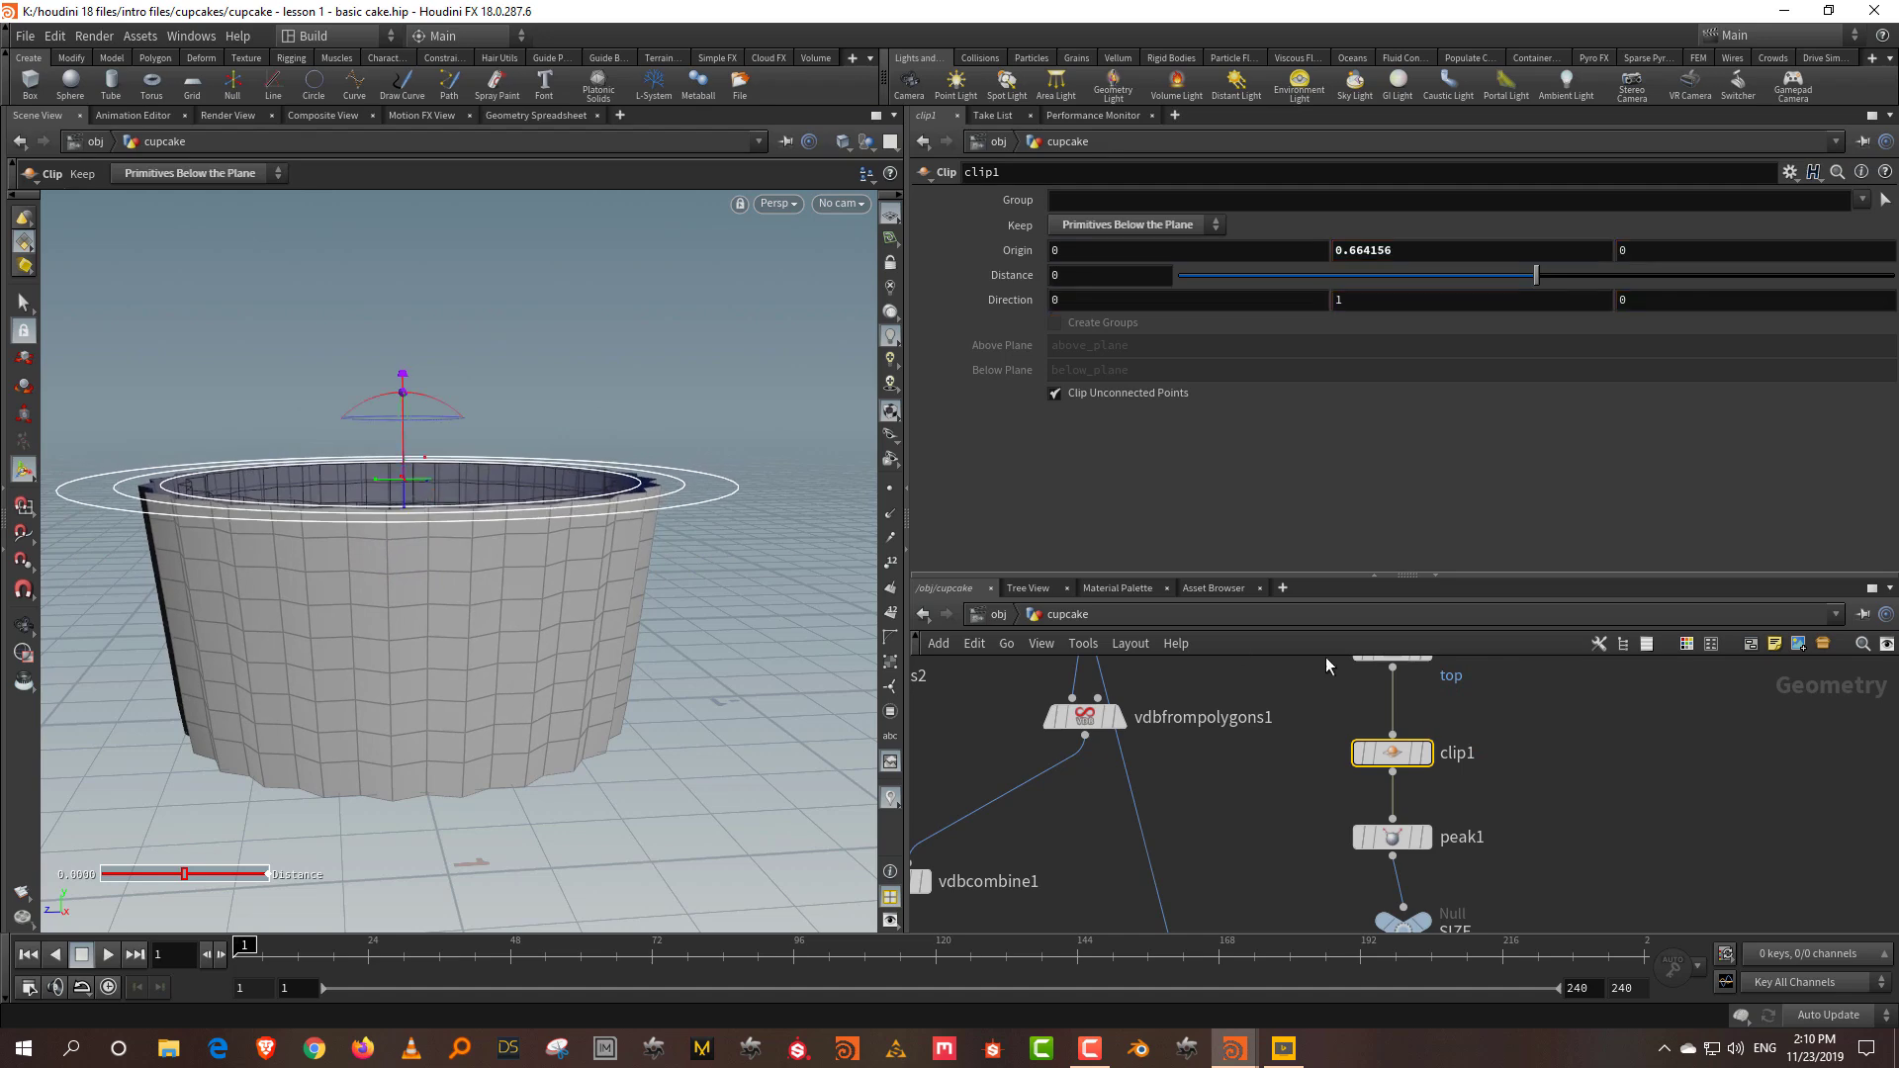
{"action": "middle_click_drag", "start_coordinate": [1647, 848], "coordinate": [1517, 701]}
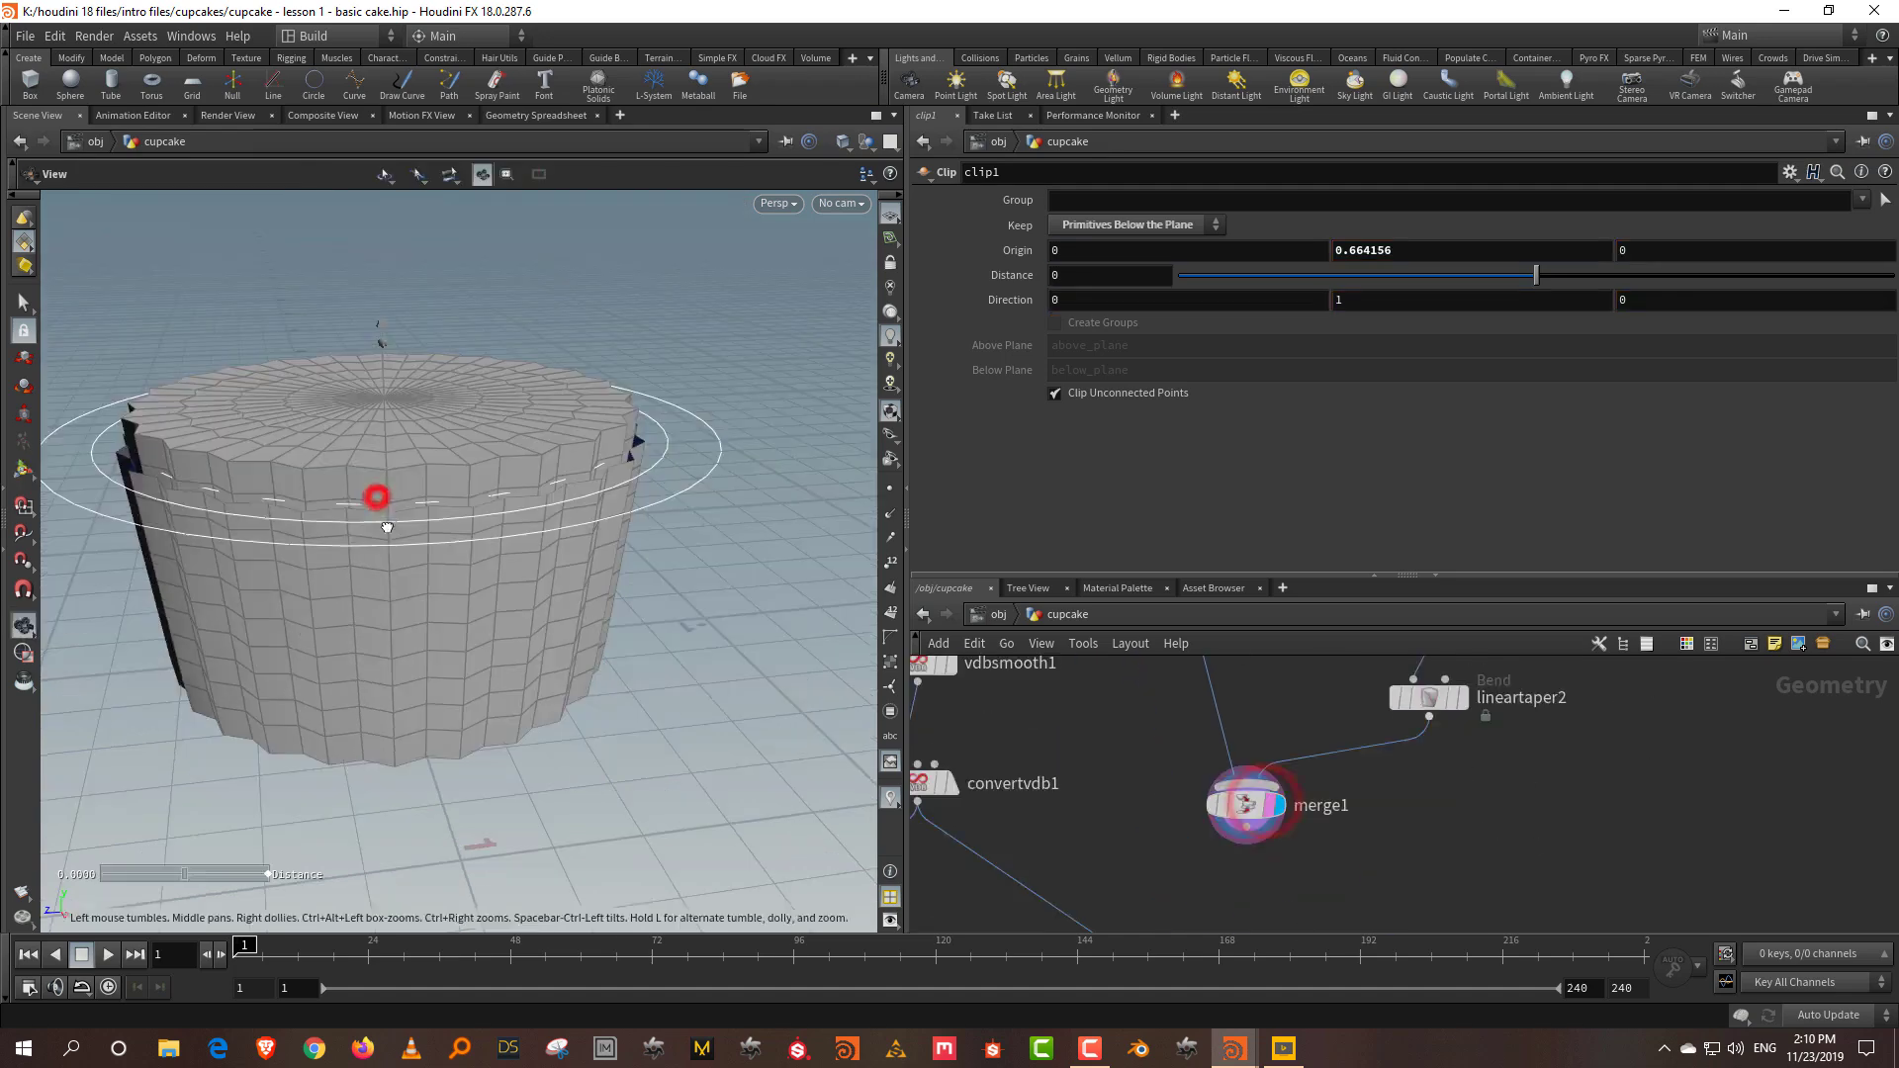
Step: Reduce lineartaper2's Squish to 0.962
{"action": "left_click", "coordinate": [1535, 738]}
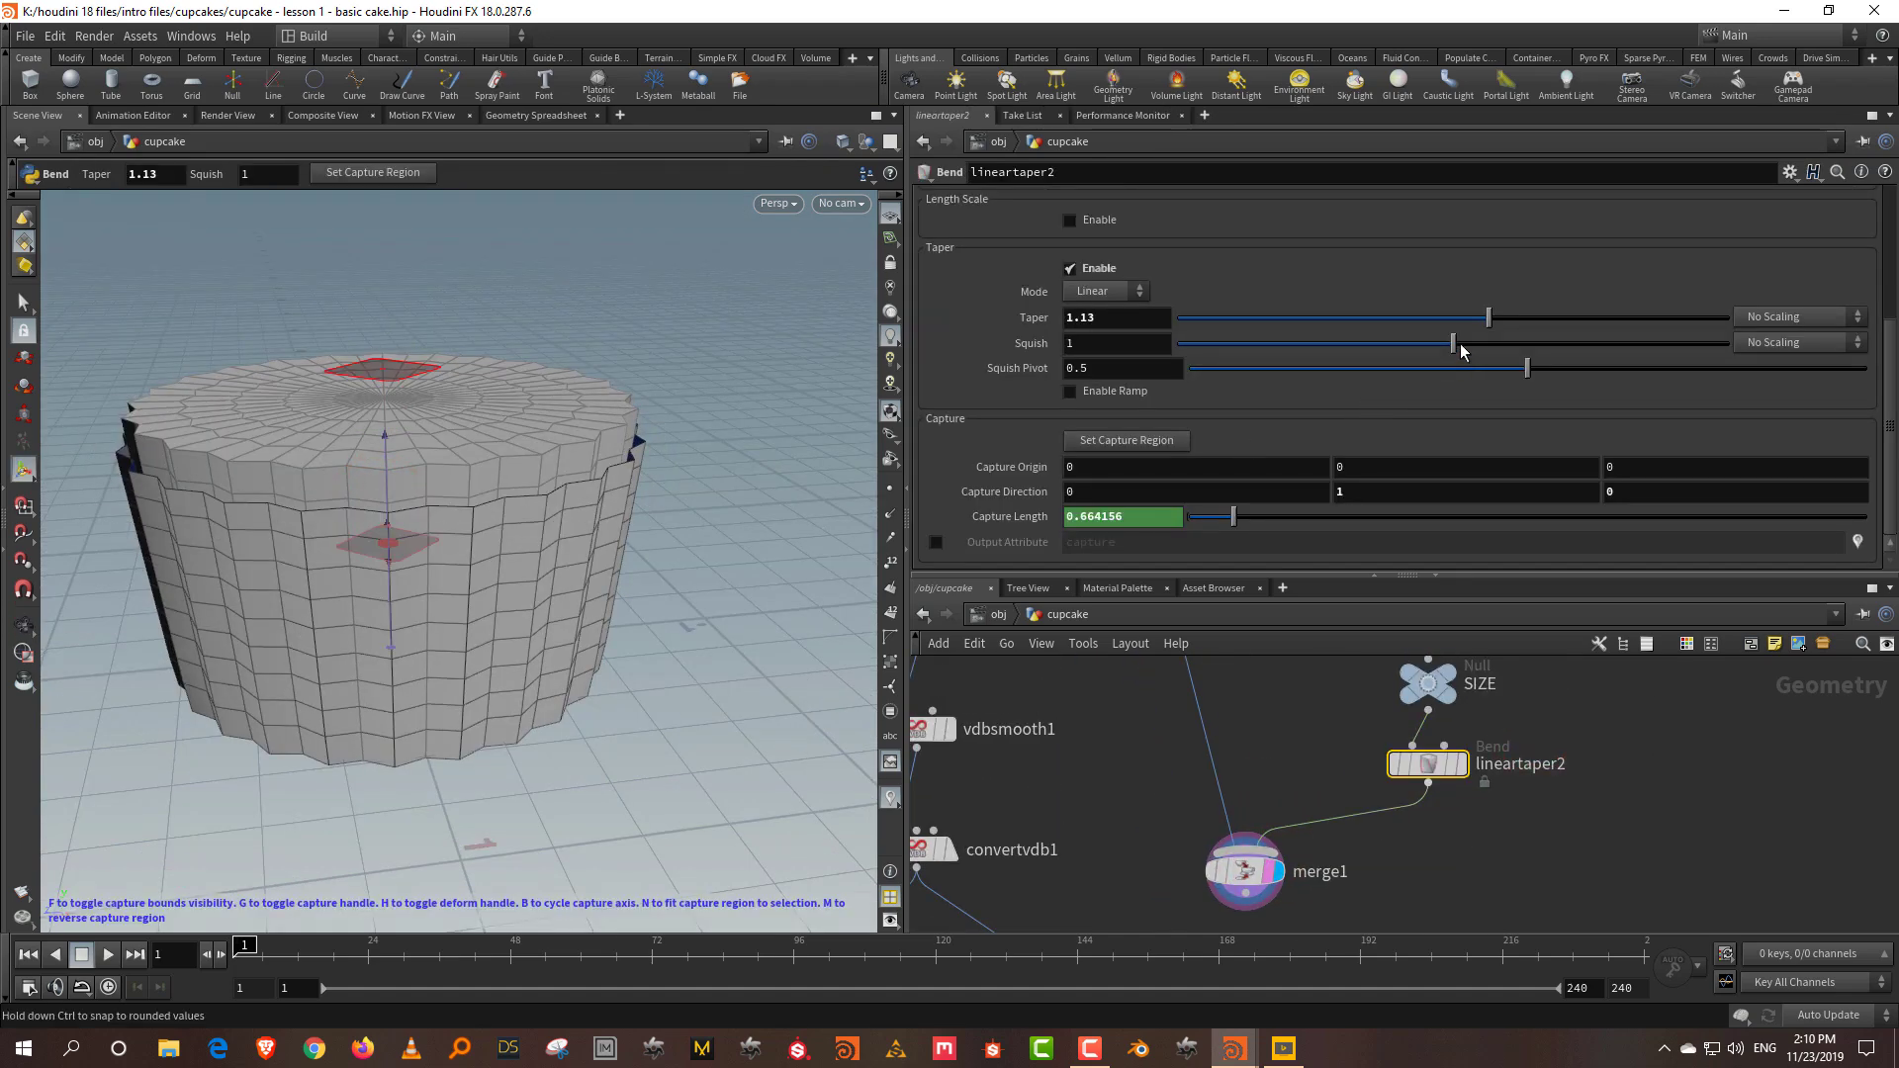
{"action": "left_click_drag", "start_coordinate": [1460, 342], "coordinate": [1443, 351]}
{"action": "key", "text": "Escape"}
{"action": "left_click_drag", "start_coordinate": [629, 552], "coordinate": [580, 571]}
{"action": "key", "text": "Return"}
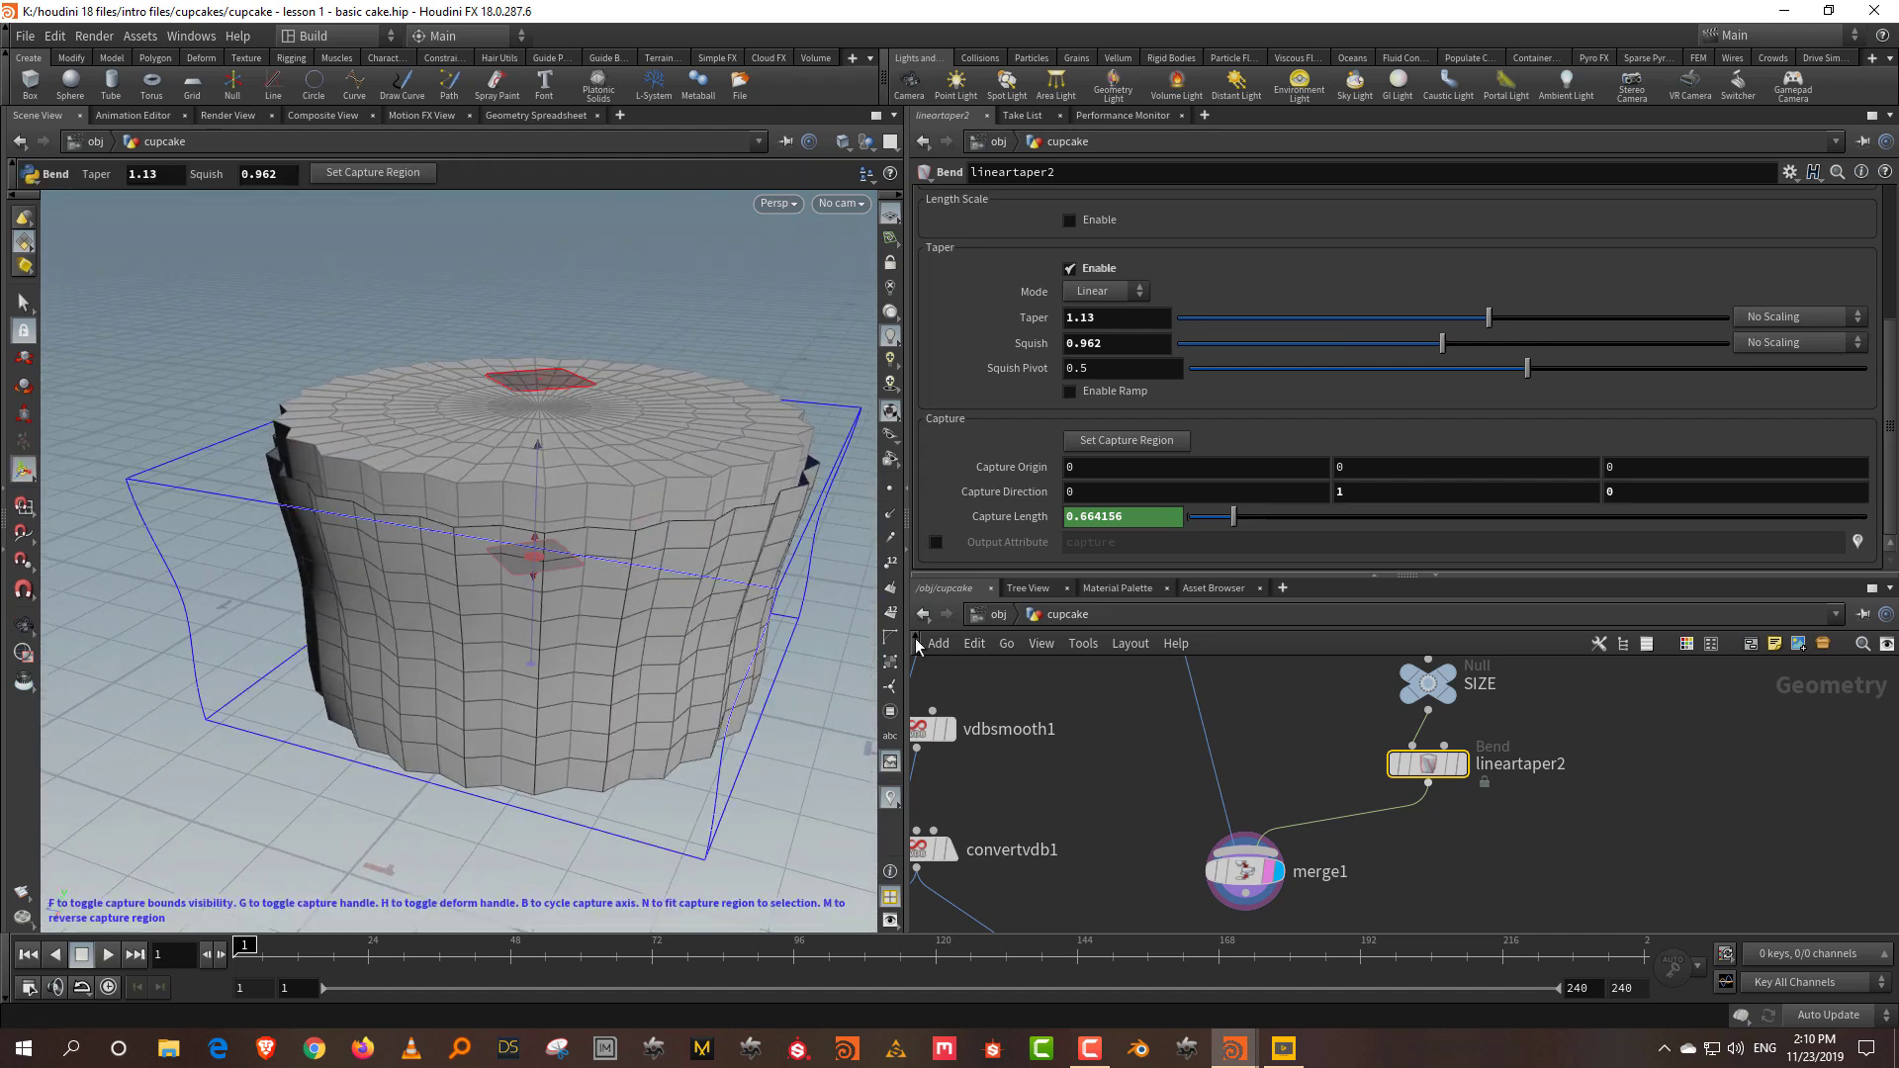
Step: Try Smooth taper mode on lineartaper2, then settle back on Linear
{"action": "left_click", "coordinate": [1100, 291]}
{"action": "left_click", "coordinate": [1093, 316]}
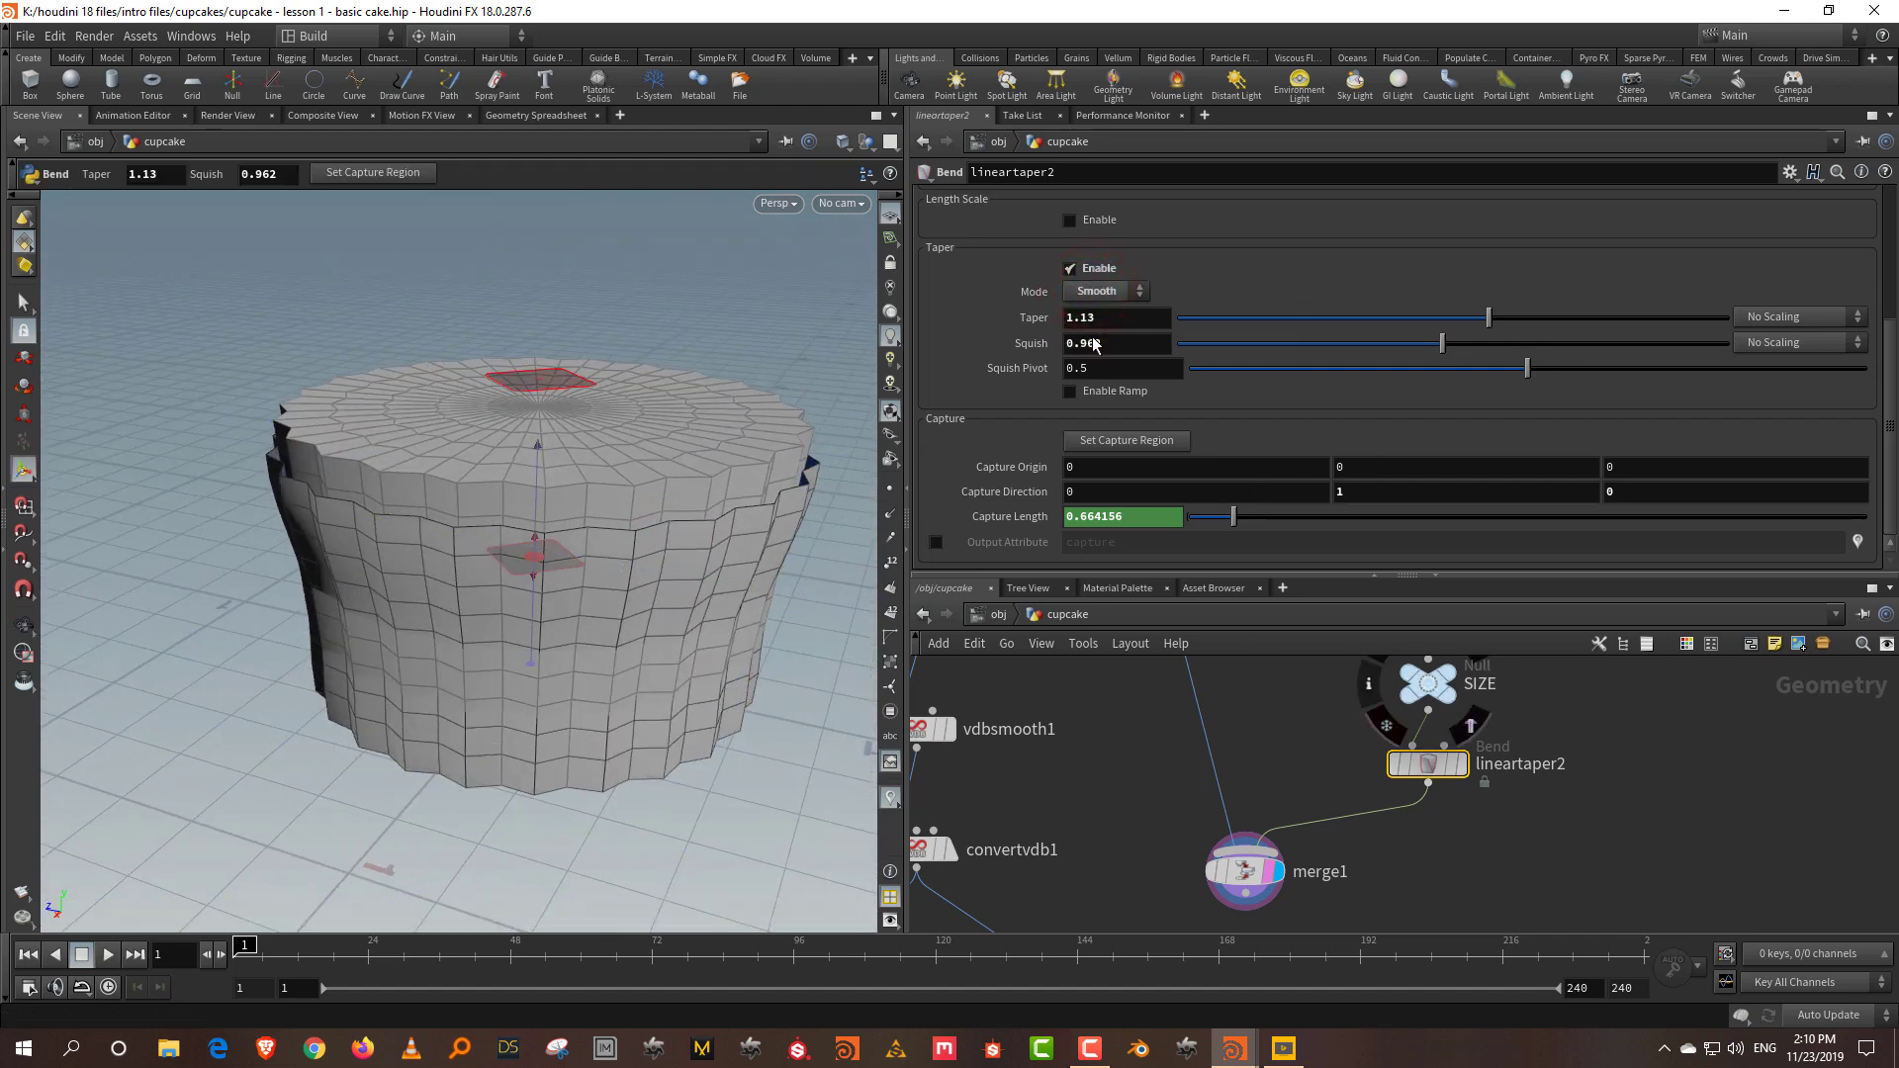
{"action": "left_click", "coordinate": [1098, 293]}
{"action": "left_click", "coordinate": [1094, 315]}
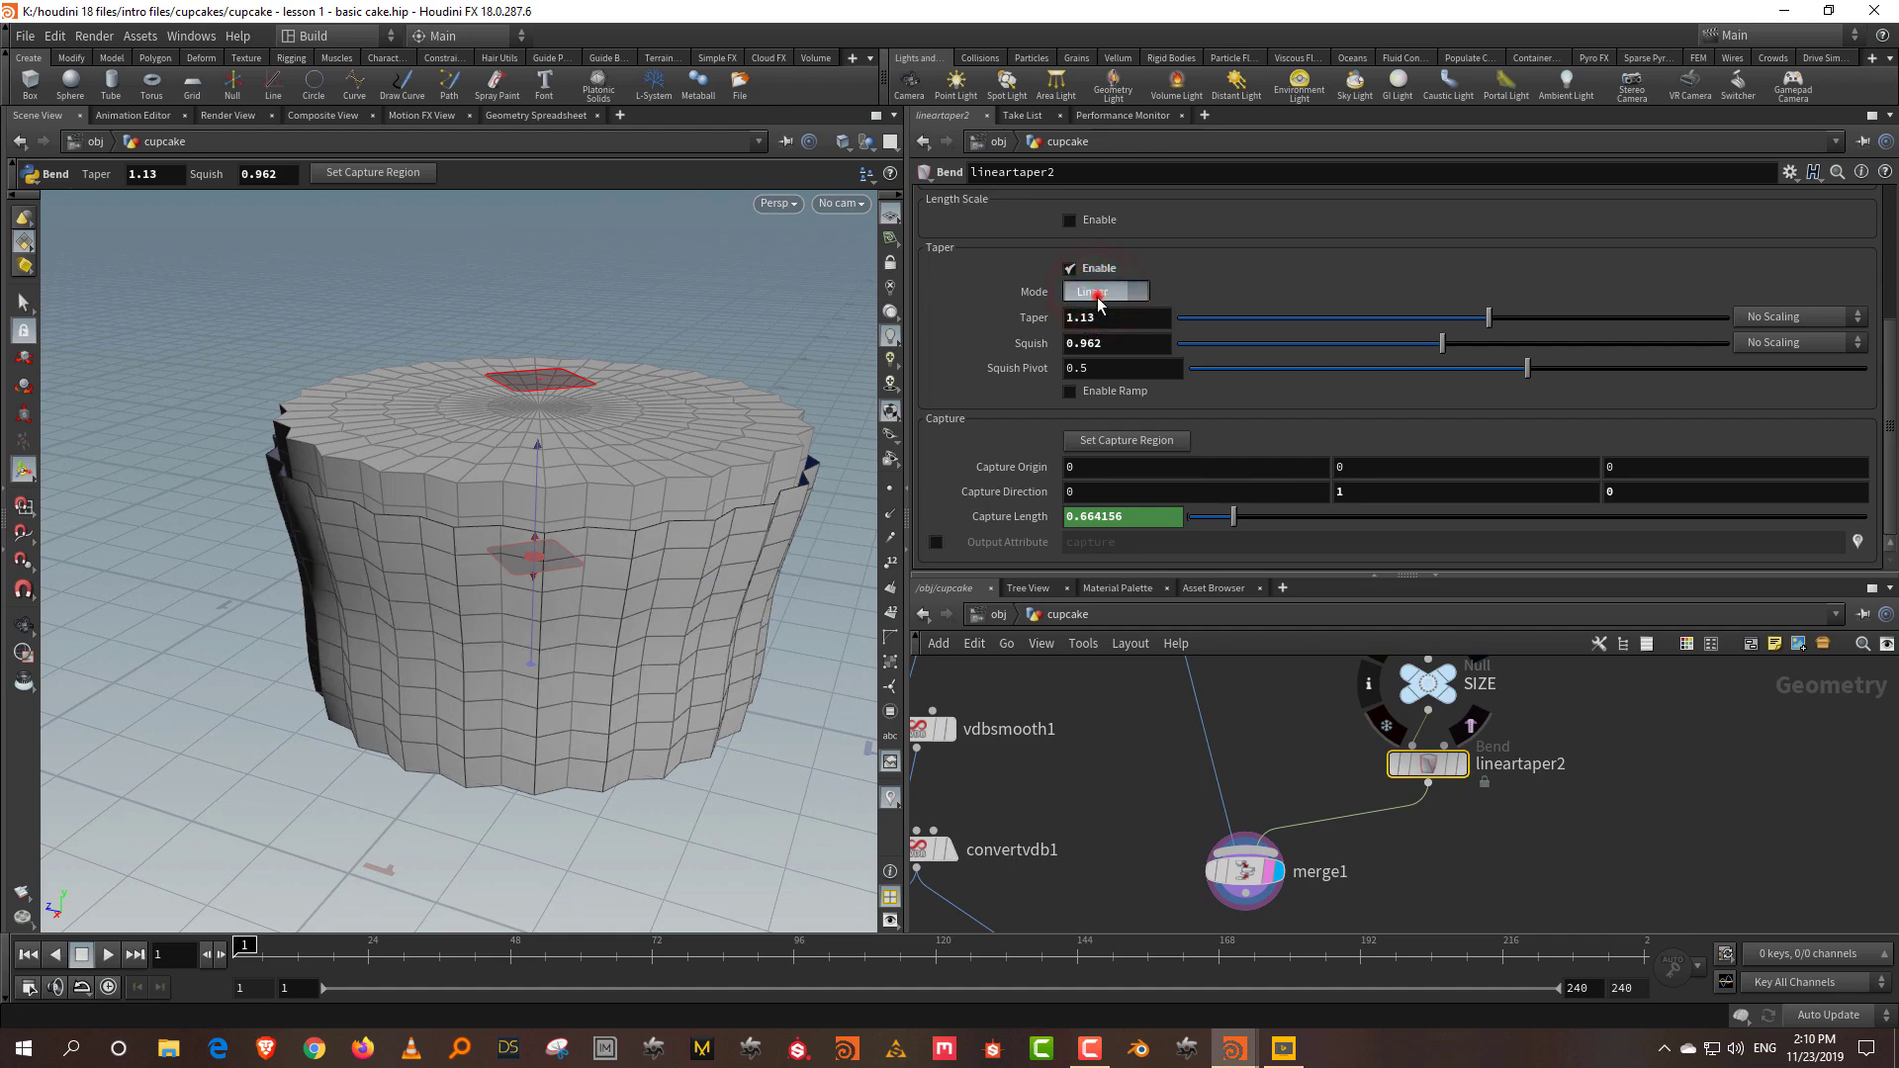
{"action": "left_click", "coordinate": [1098, 310]}
{"action": "key", "text": "Escape"}
{"action": "left_click_drag", "start_coordinate": [528, 554], "coordinate": [424, 564]}
{"action": "key", "text": "Return"}
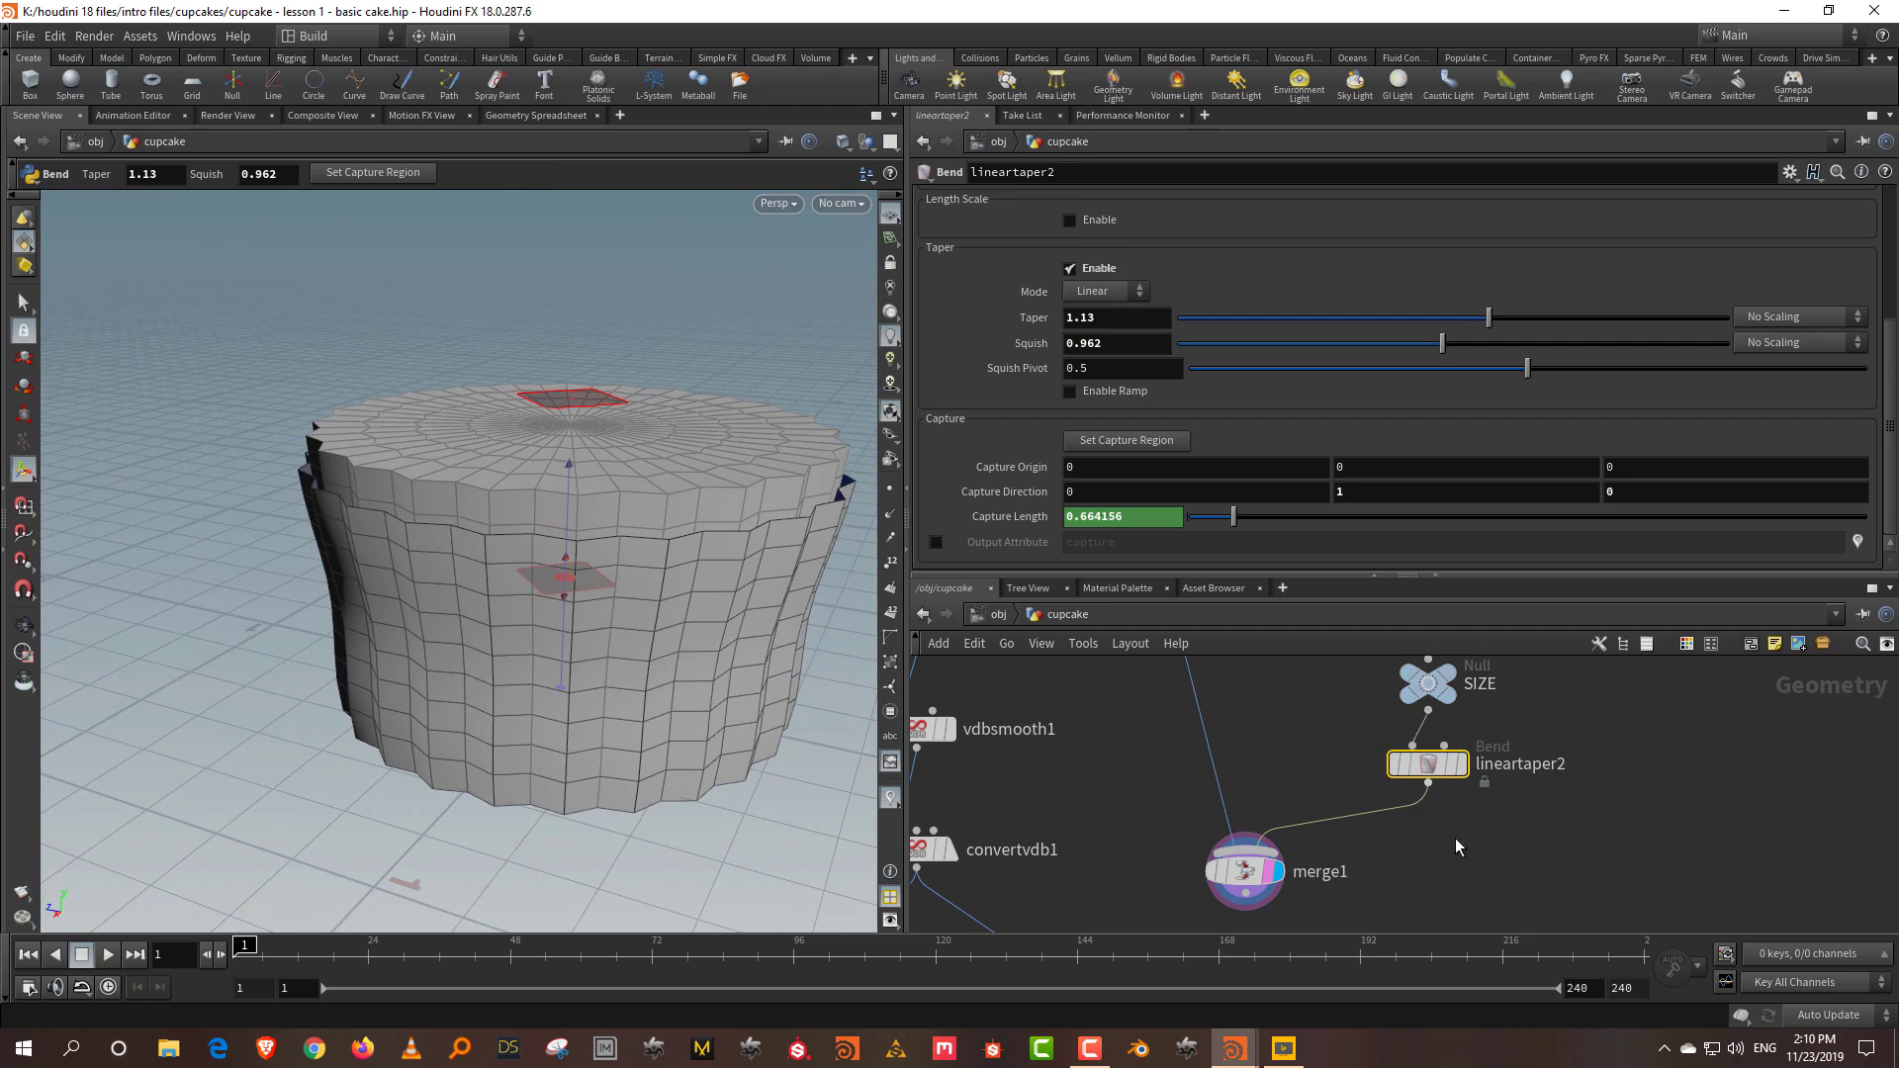
{"action": "key", "text": "Tab"}
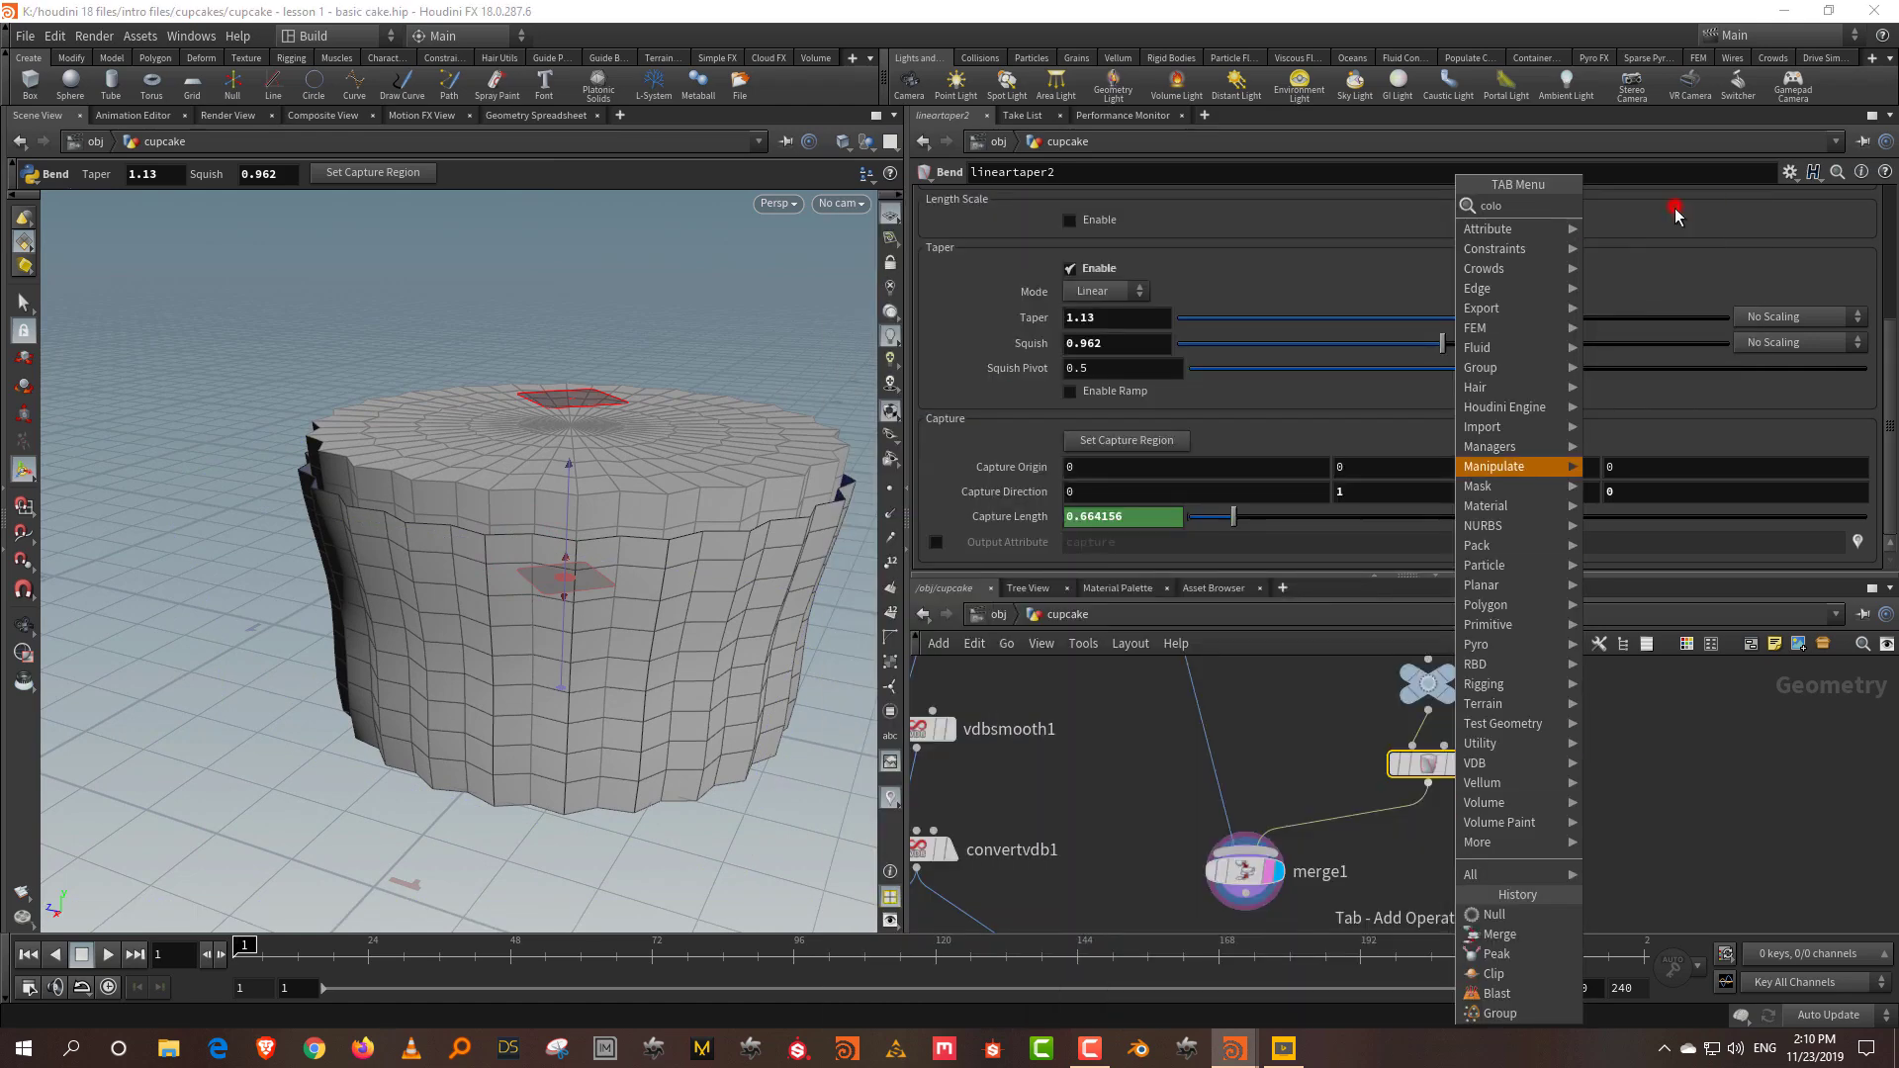
Step: Add a Color node after lineartaper2 and tint the liner cyan (0, 0.8379, 0.882)
{"action": "left_click", "coordinate": [1671, 210]}
{"action": "left_click", "coordinate": [1347, 836]}
{"action": "left_click", "coordinate": [1088, 324]}
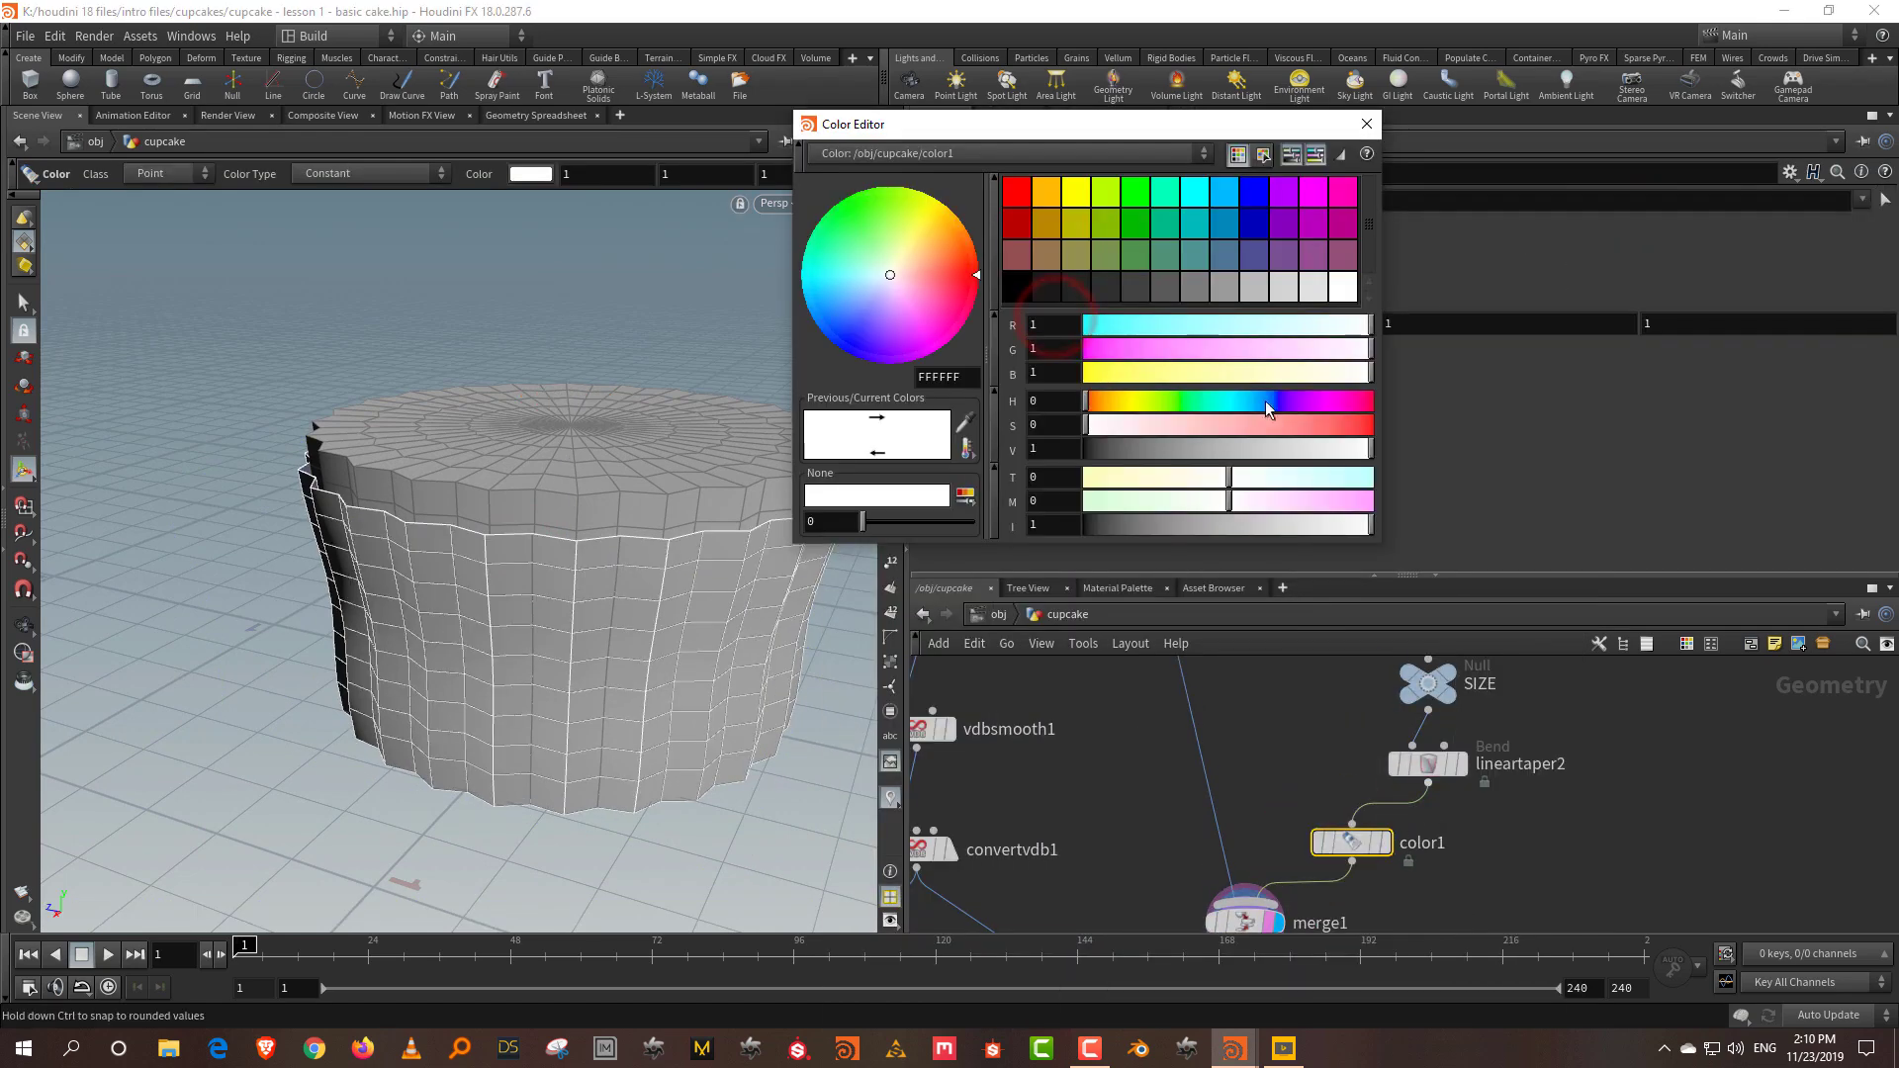
{"action": "left_click_drag", "start_coordinate": [1255, 400], "coordinate": [1373, 426]}
{"action": "left_click", "coordinate": [1337, 449]}
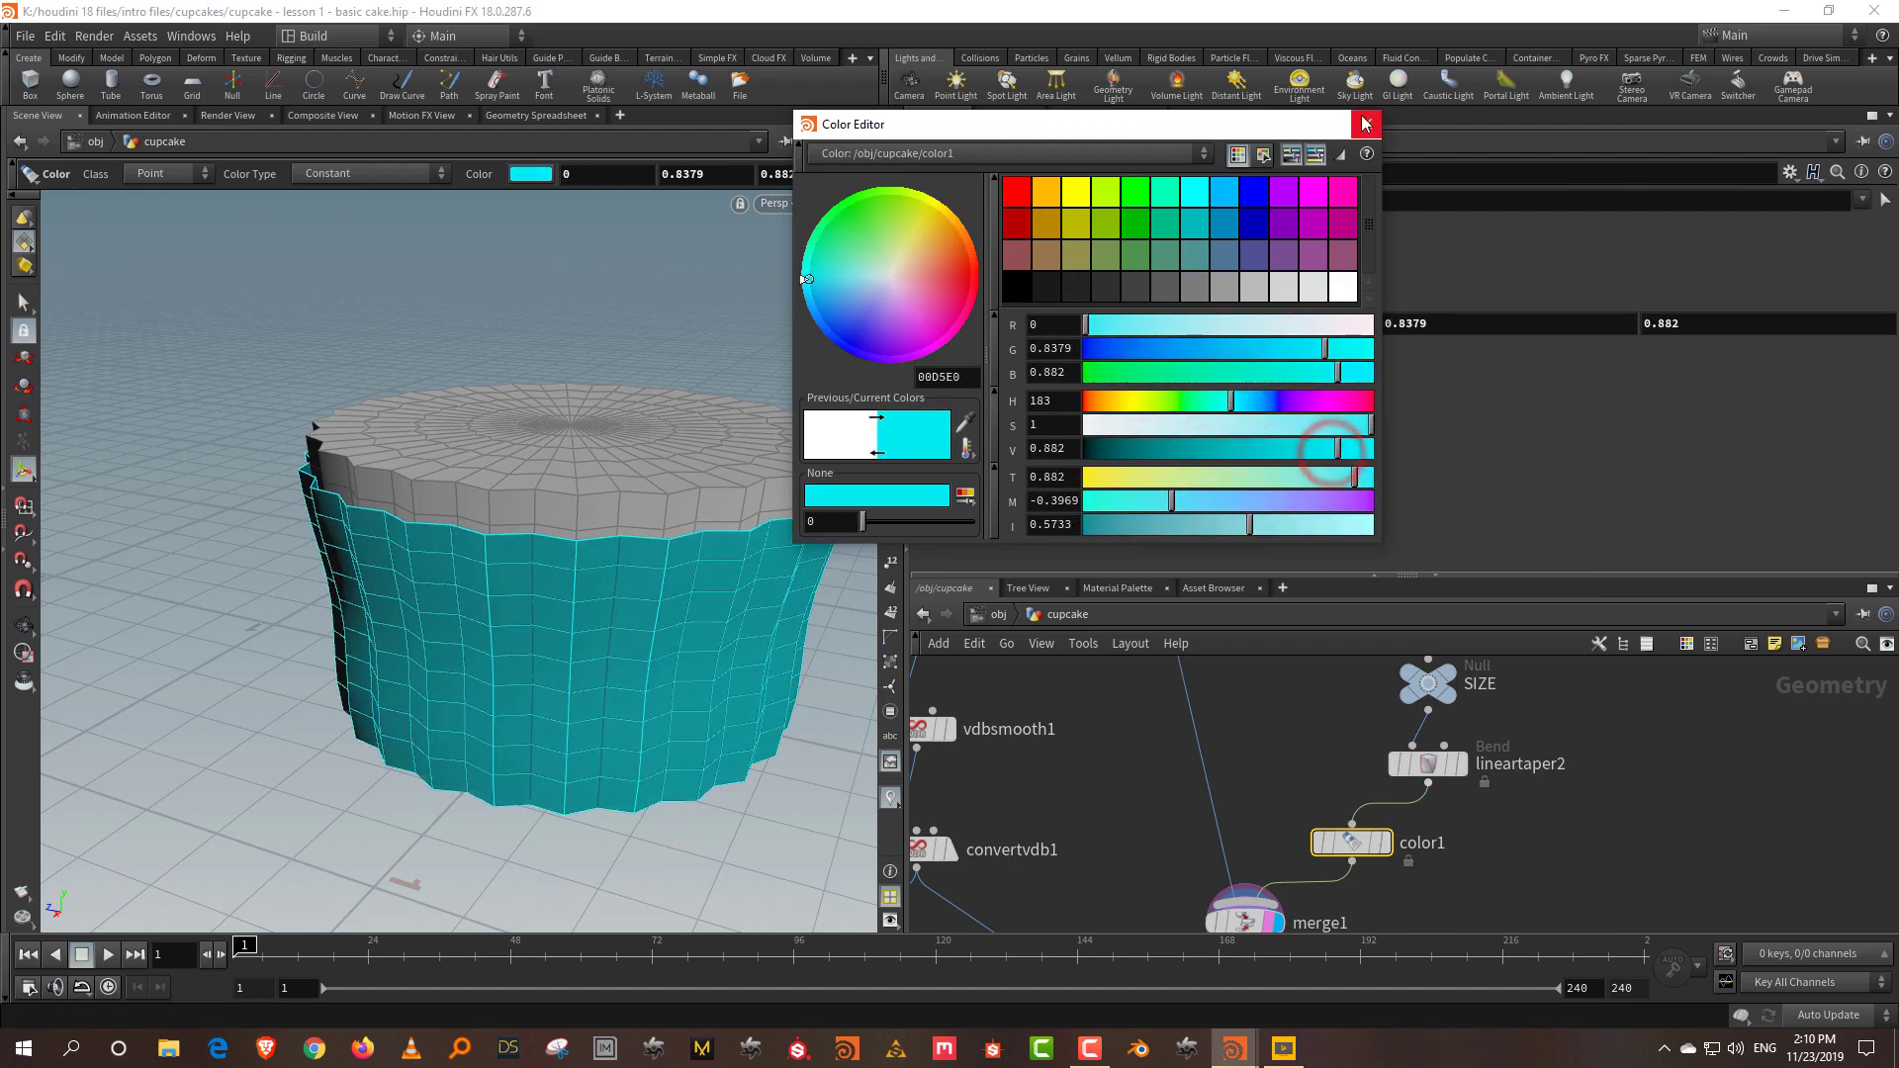
{"action": "left_click", "coordinate": [1366, 123]}
Step: Delete merge1 and set color1's display flag so the liner shows alone
{"action": "key", "text": "Escape"}
{"action": "left_click_drag", "start_coordinate": [424, 669], "coordinate": [506, 557]}
{"action": "left_click_drag", "start_coordinate": [1294, 573], "coordinate": [1294, 559]}
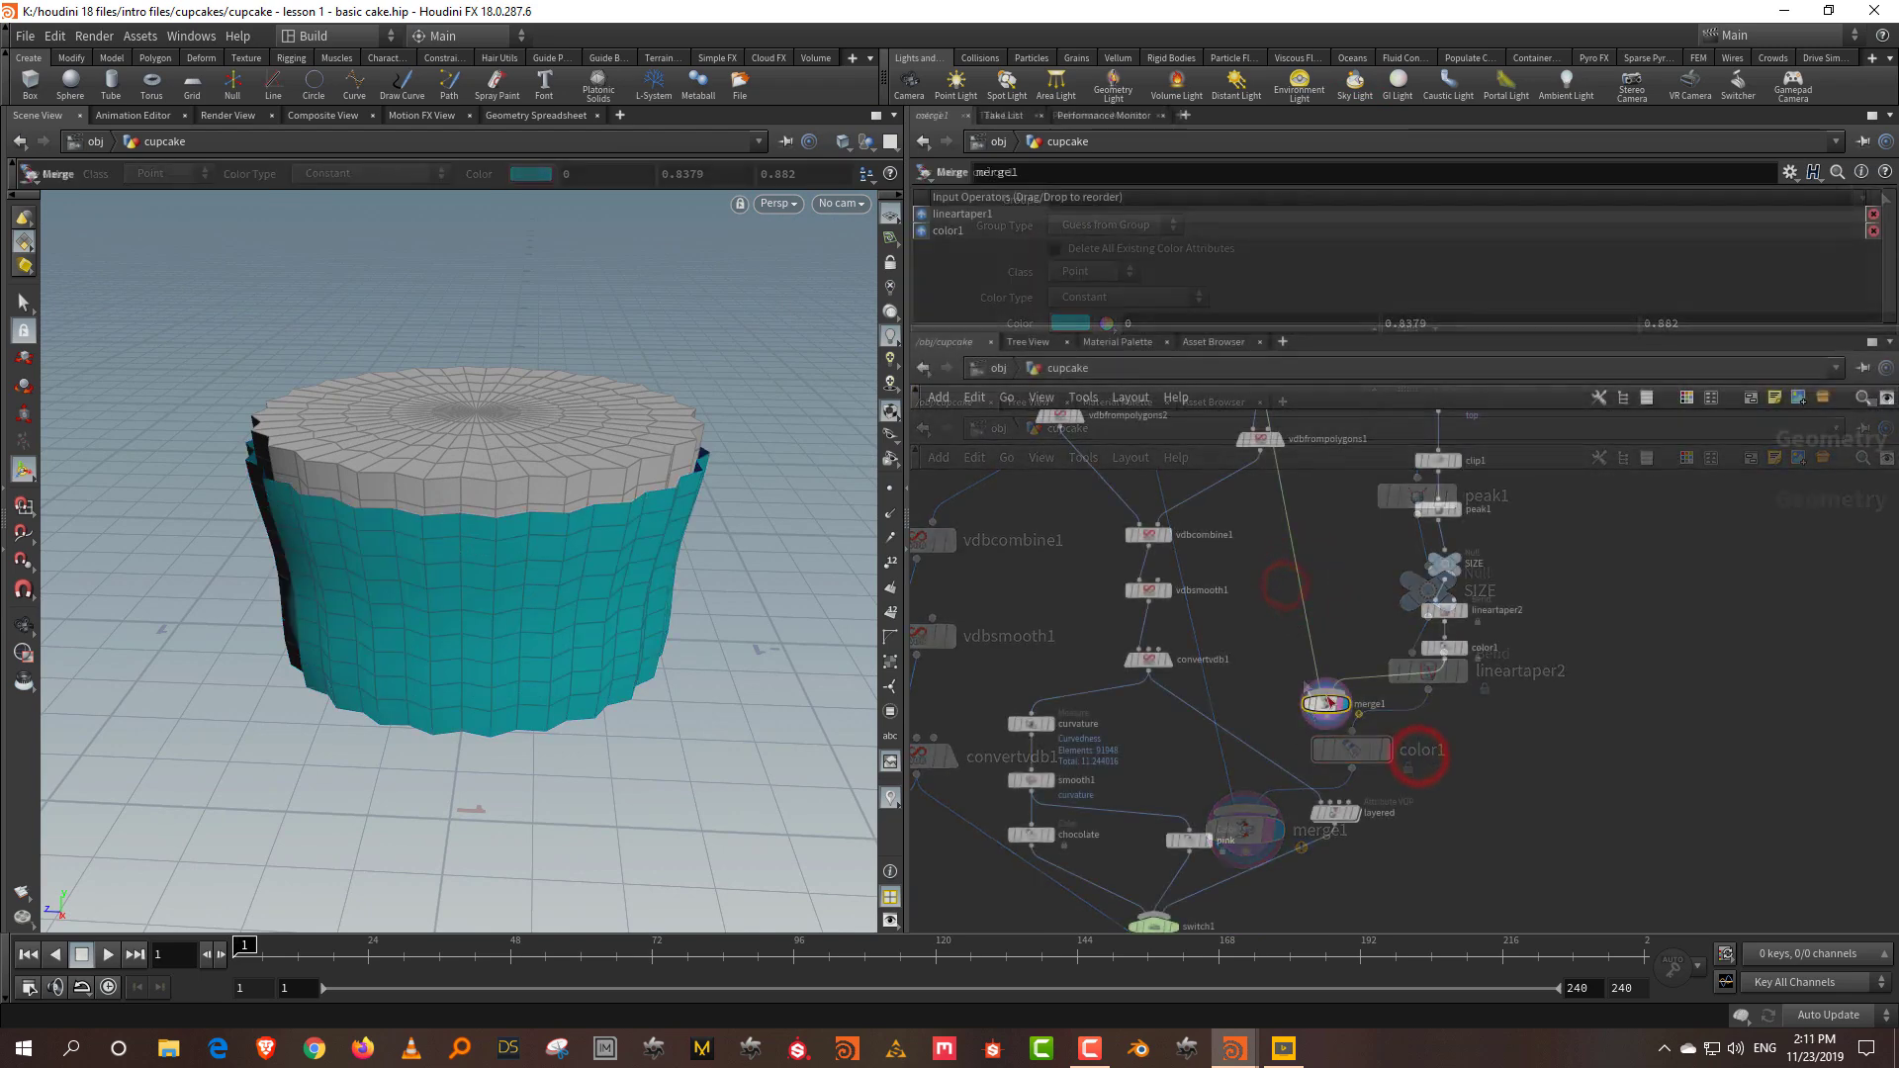
{"action": "key", "text": "Delete"}
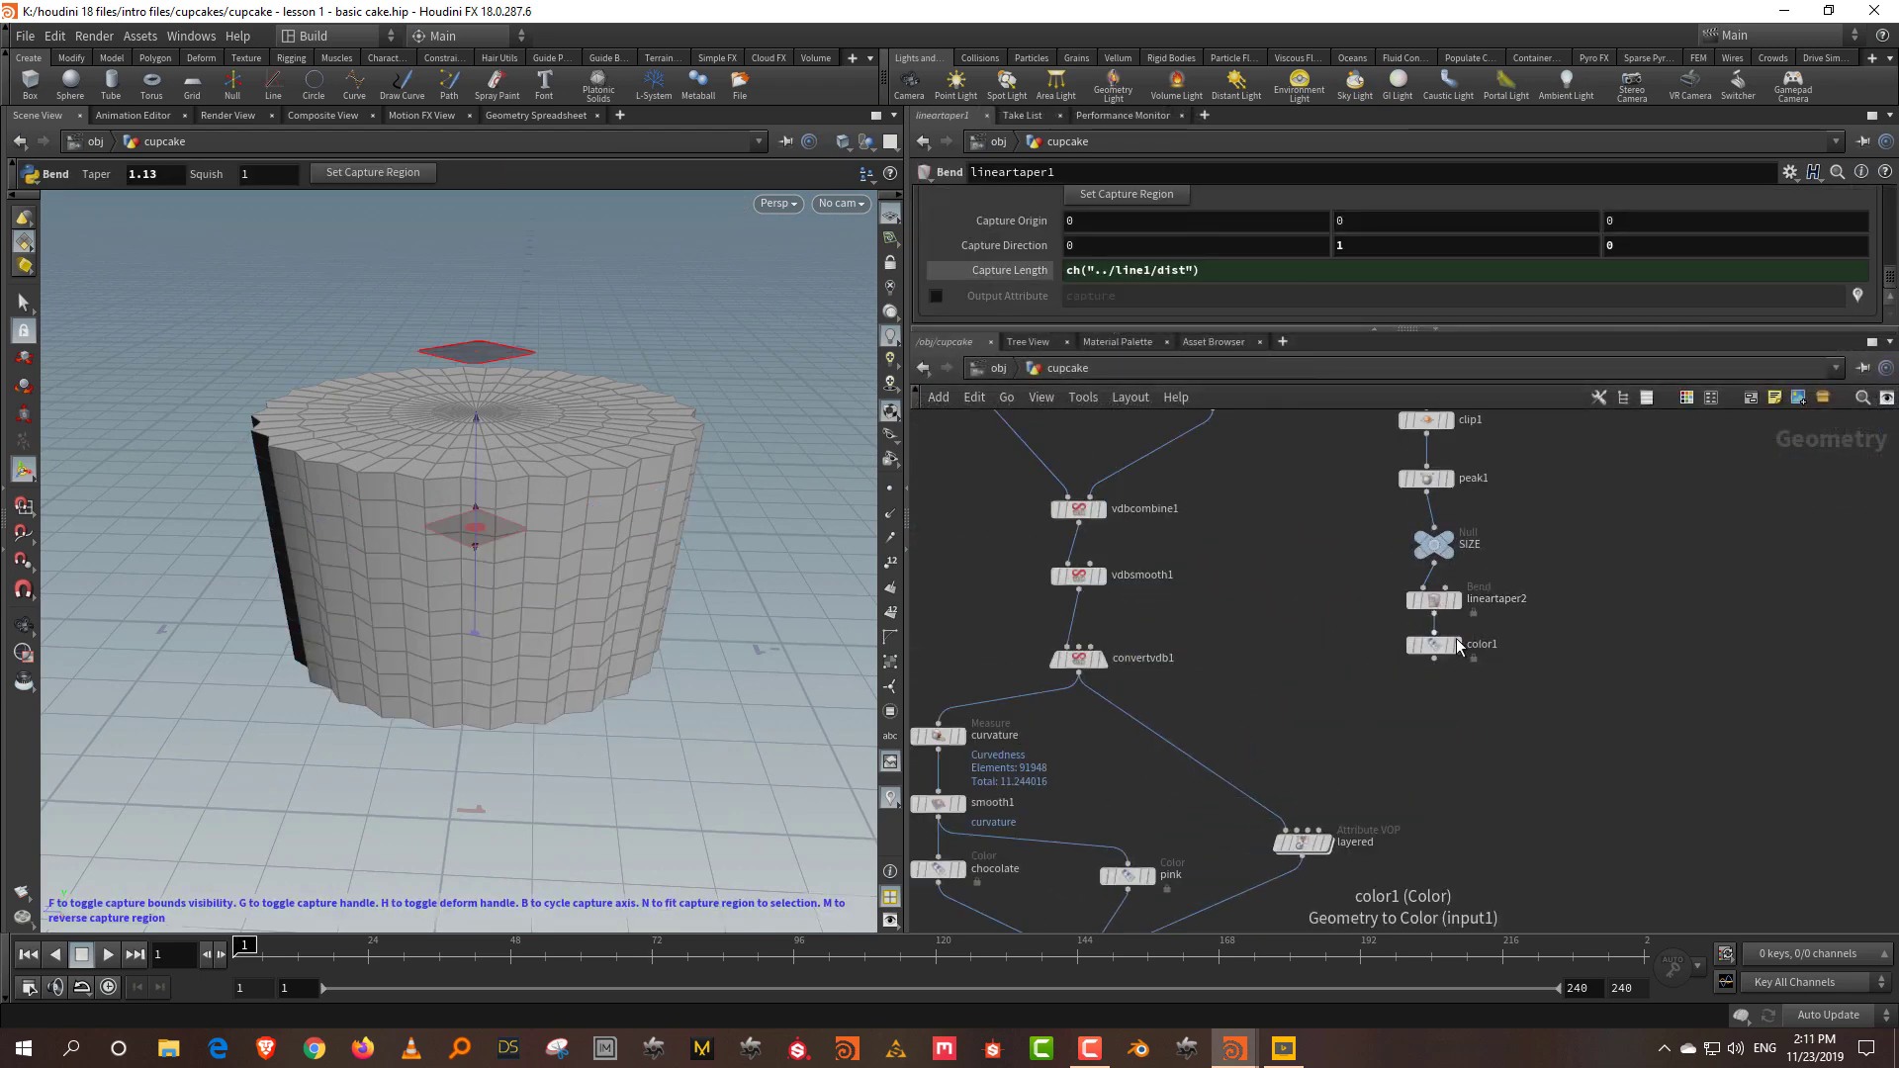
{"action": "left_click", "coordinate": [1458, 644]}
{"action": "left_click", "coordinate": [1447, 653]}
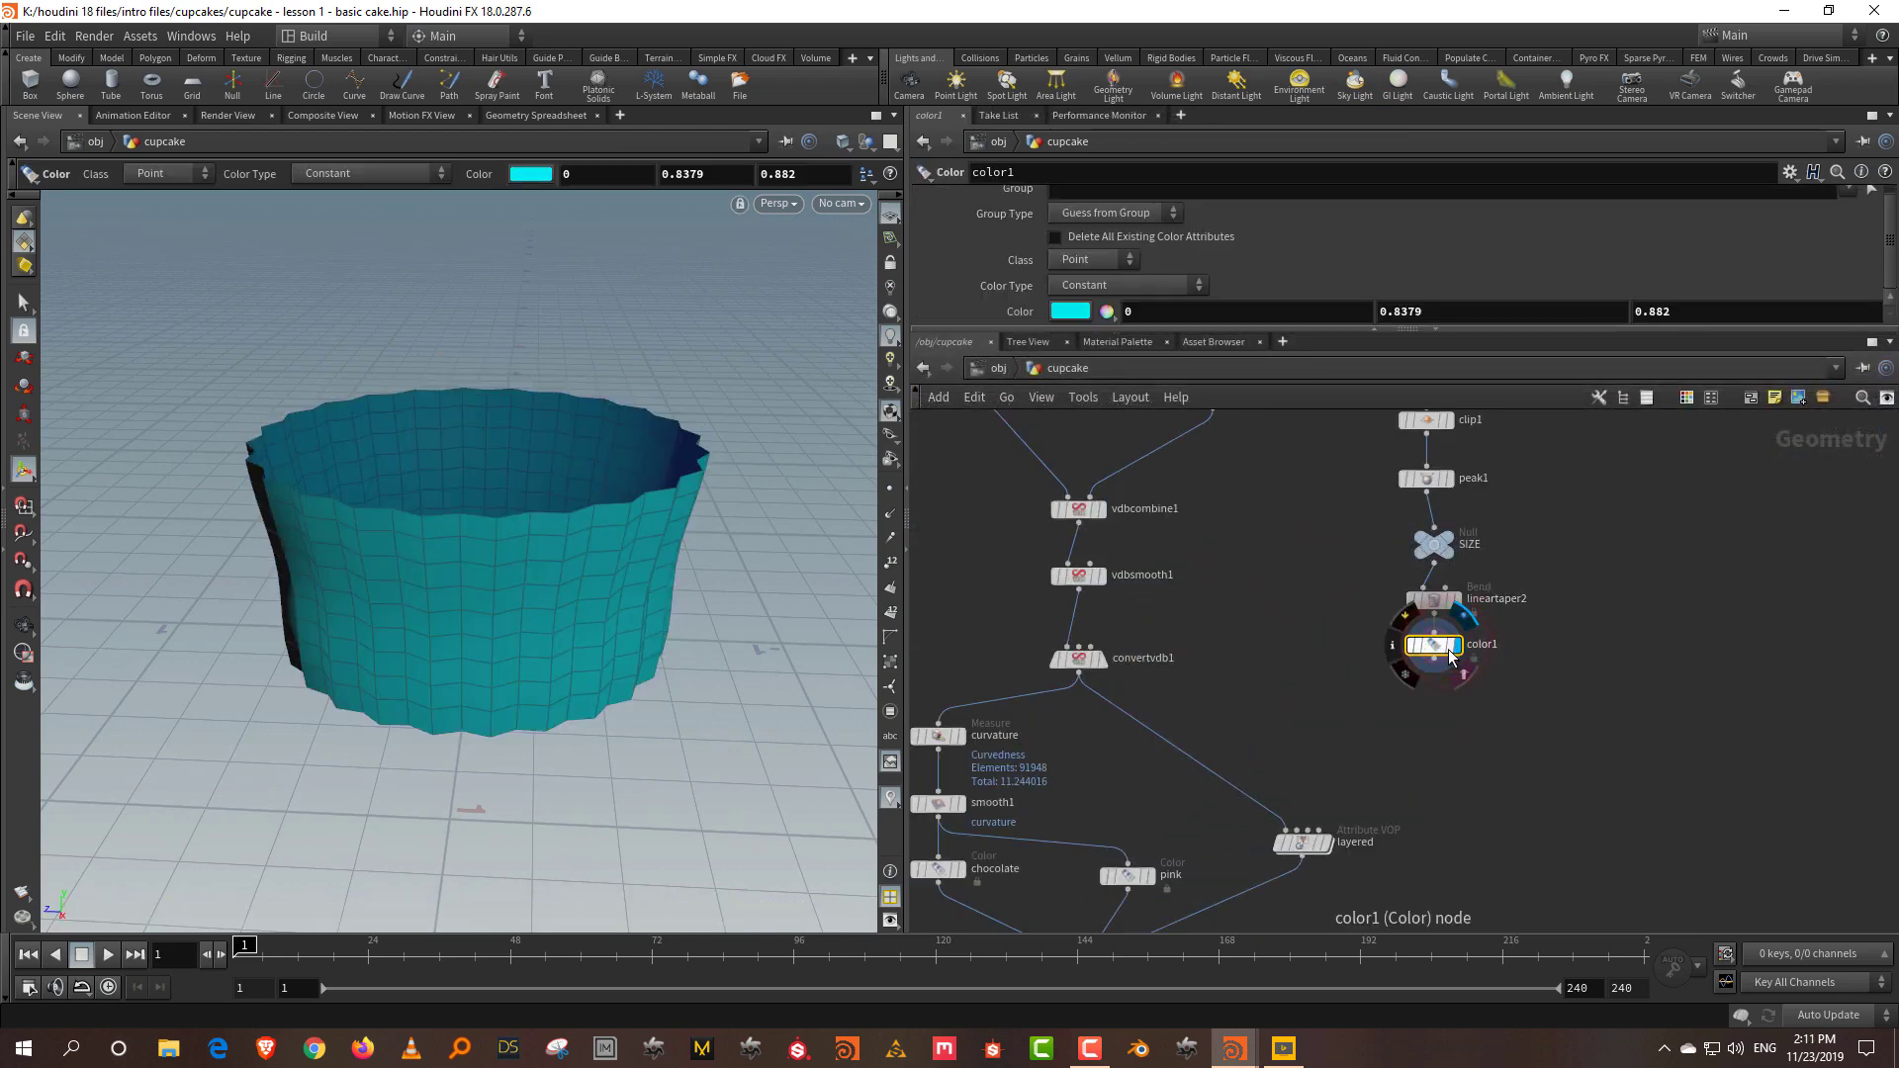
{"action": "left_click", "coordinate": [1444, 729]}
{"action": "key", "text": "Escape"}
{"action": "left_click_drag", "start_coordinate": [340, 521], "coordinate": [425, 497]}
{"action": "left_click", "coordinate": [1442, 744]}
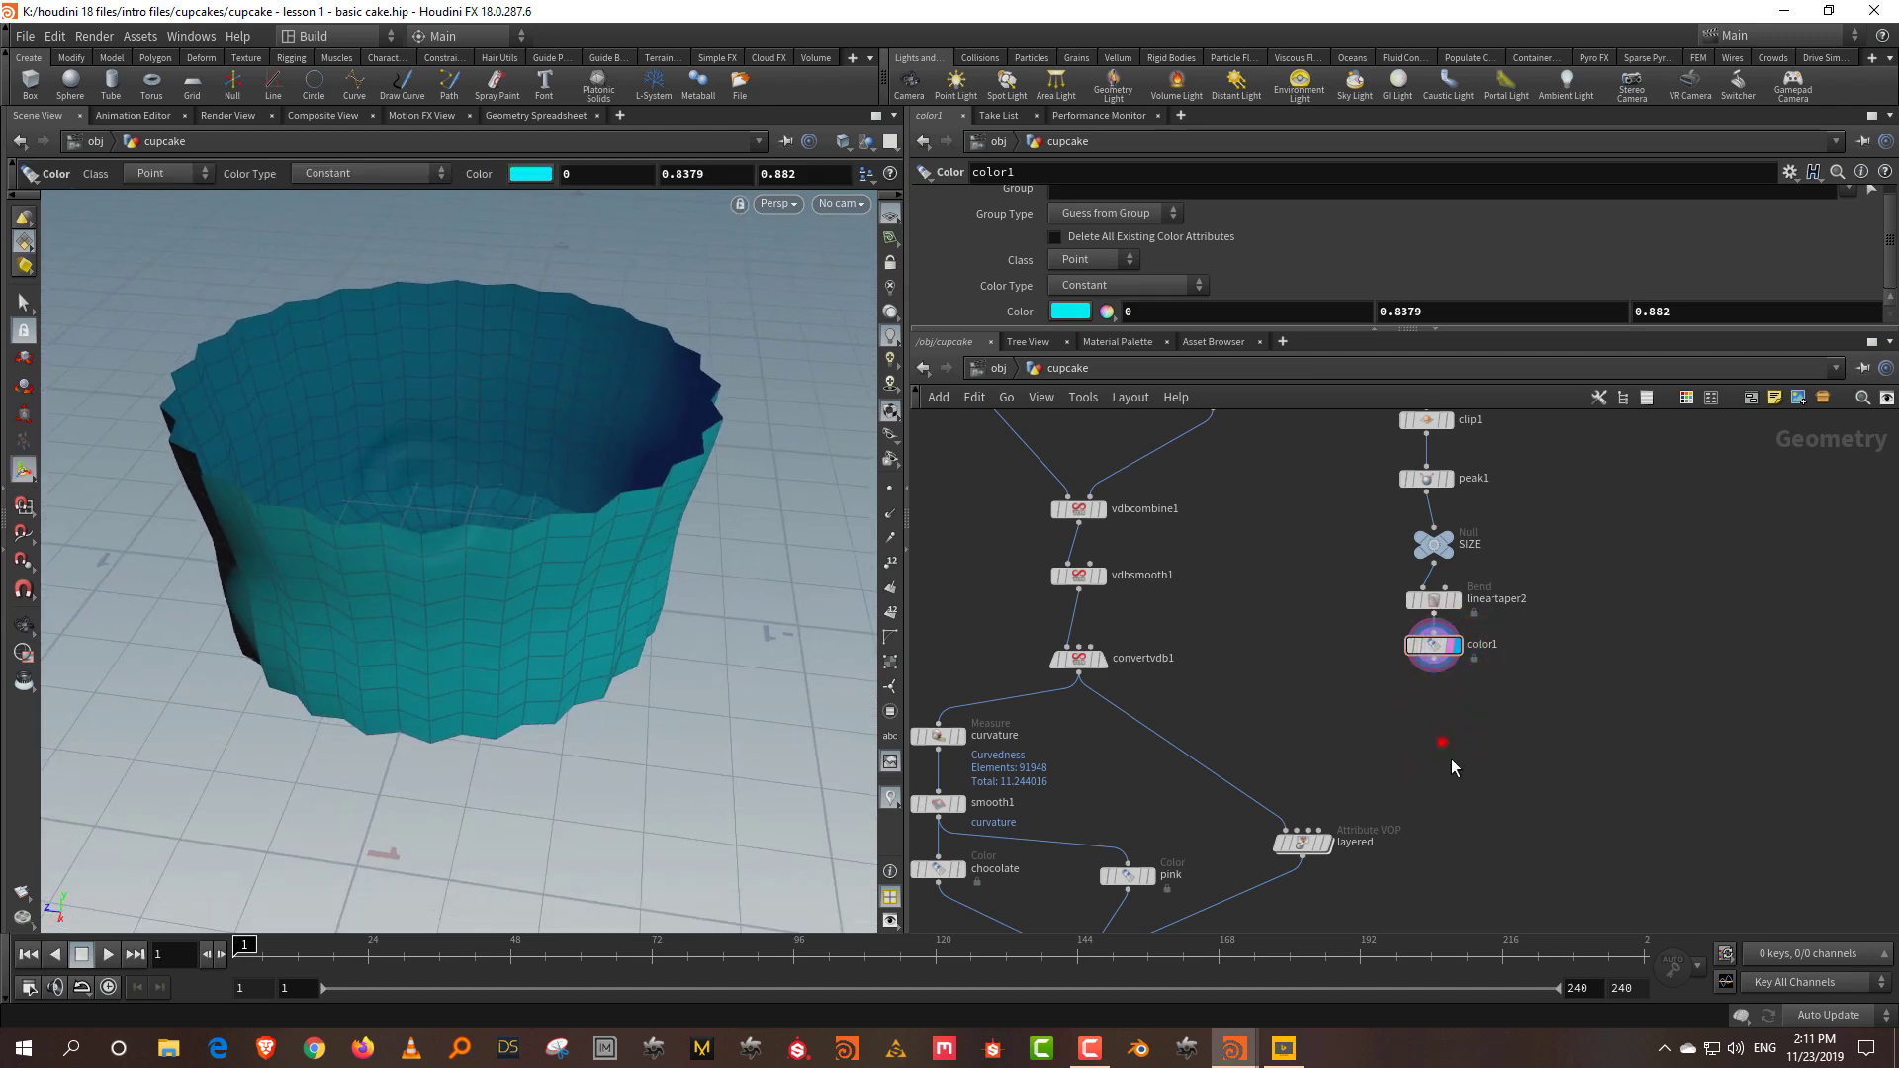
Step: Move the seven liner nodes, top through color1, to the right
{"action": "scroll", "coordinate": [1456, 773], "scroll_direction": "down", "scroll_amount": 4}
{"action": "left_click_drag", "start_coordinate": [1454, 466], "coordinate": [1326, 803]}
{"action": "left_click_drag", "start_coordinate": [1365, 575], "coordinate": [1558, 594]}
{"action": "scroll", "coordinate": [1428, 706], "scroll_direction": "up", "scroll_amount": 2}
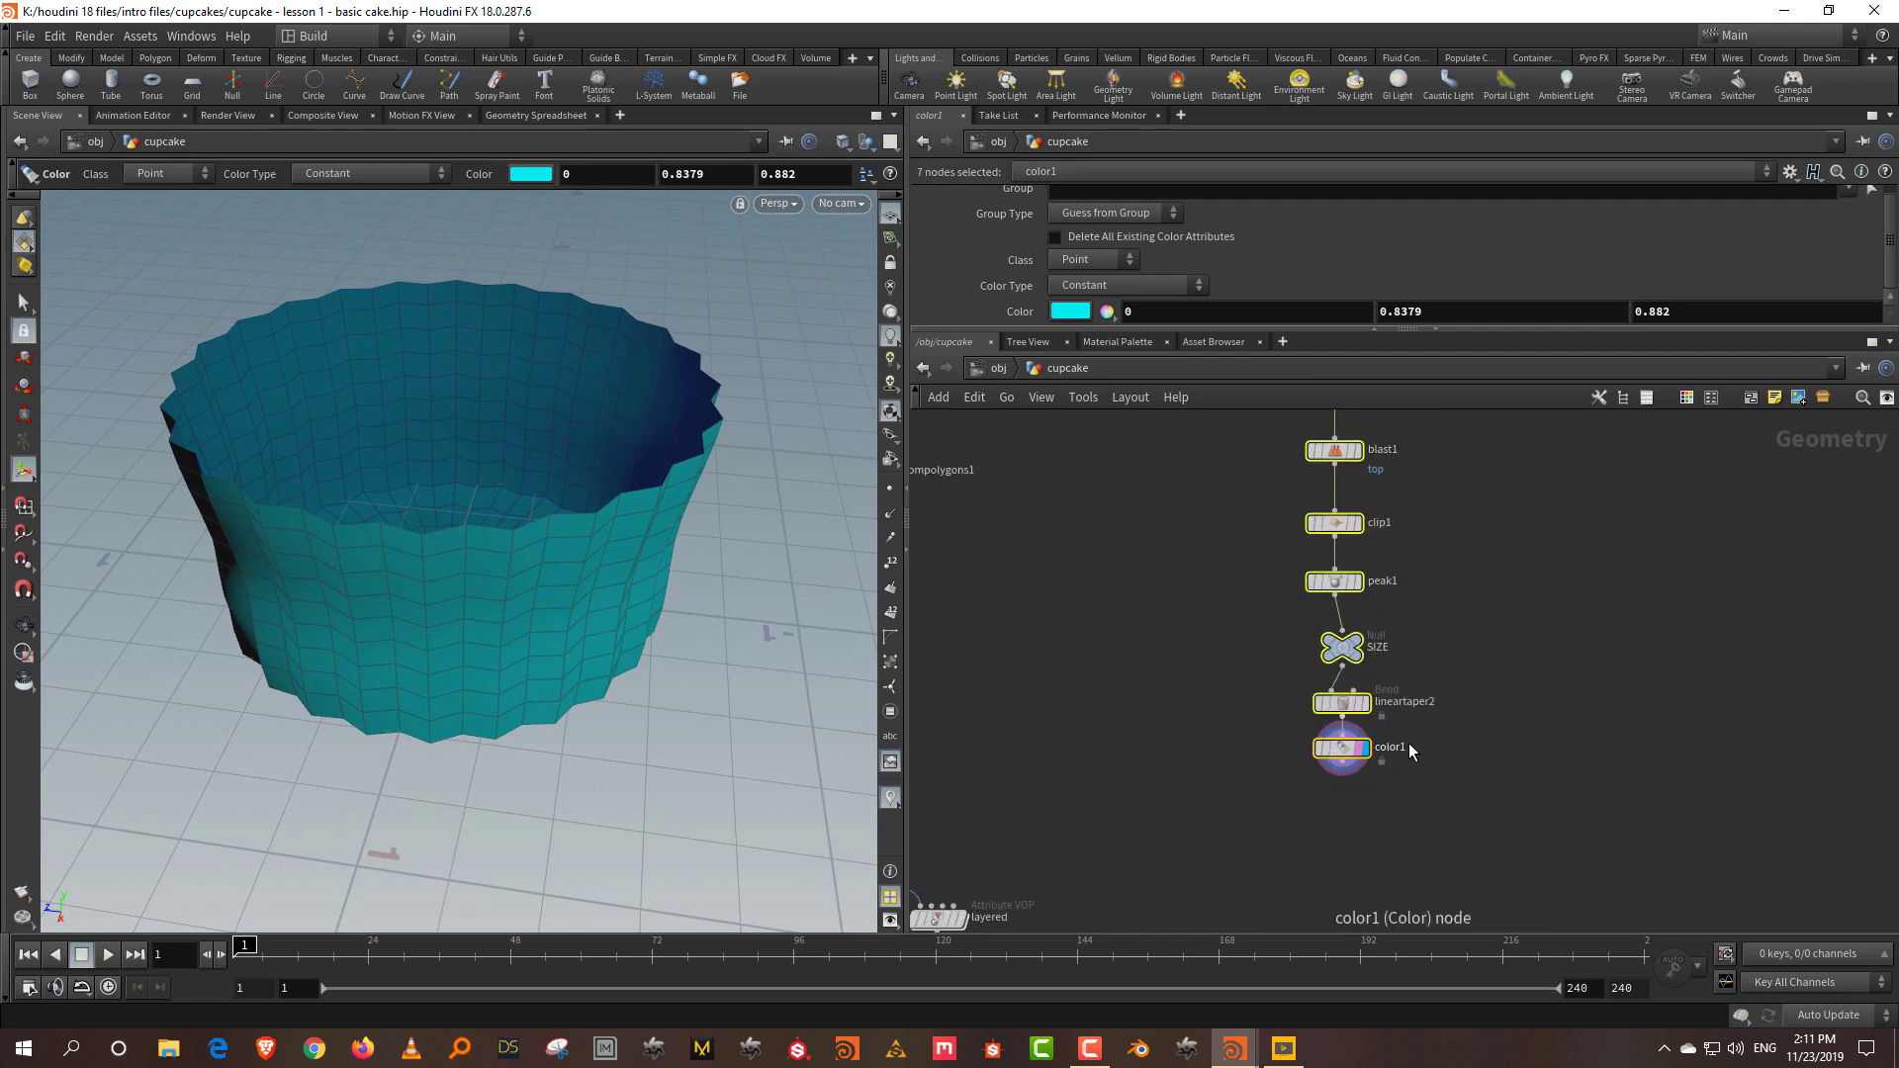
{"action": "left_click", "coordinate": [1500, 594]}
Step: Add a UV Project node, uvproject1, below color1
{"action": "key", "text": "Tab"}
{"action": "type", "text": "un"}
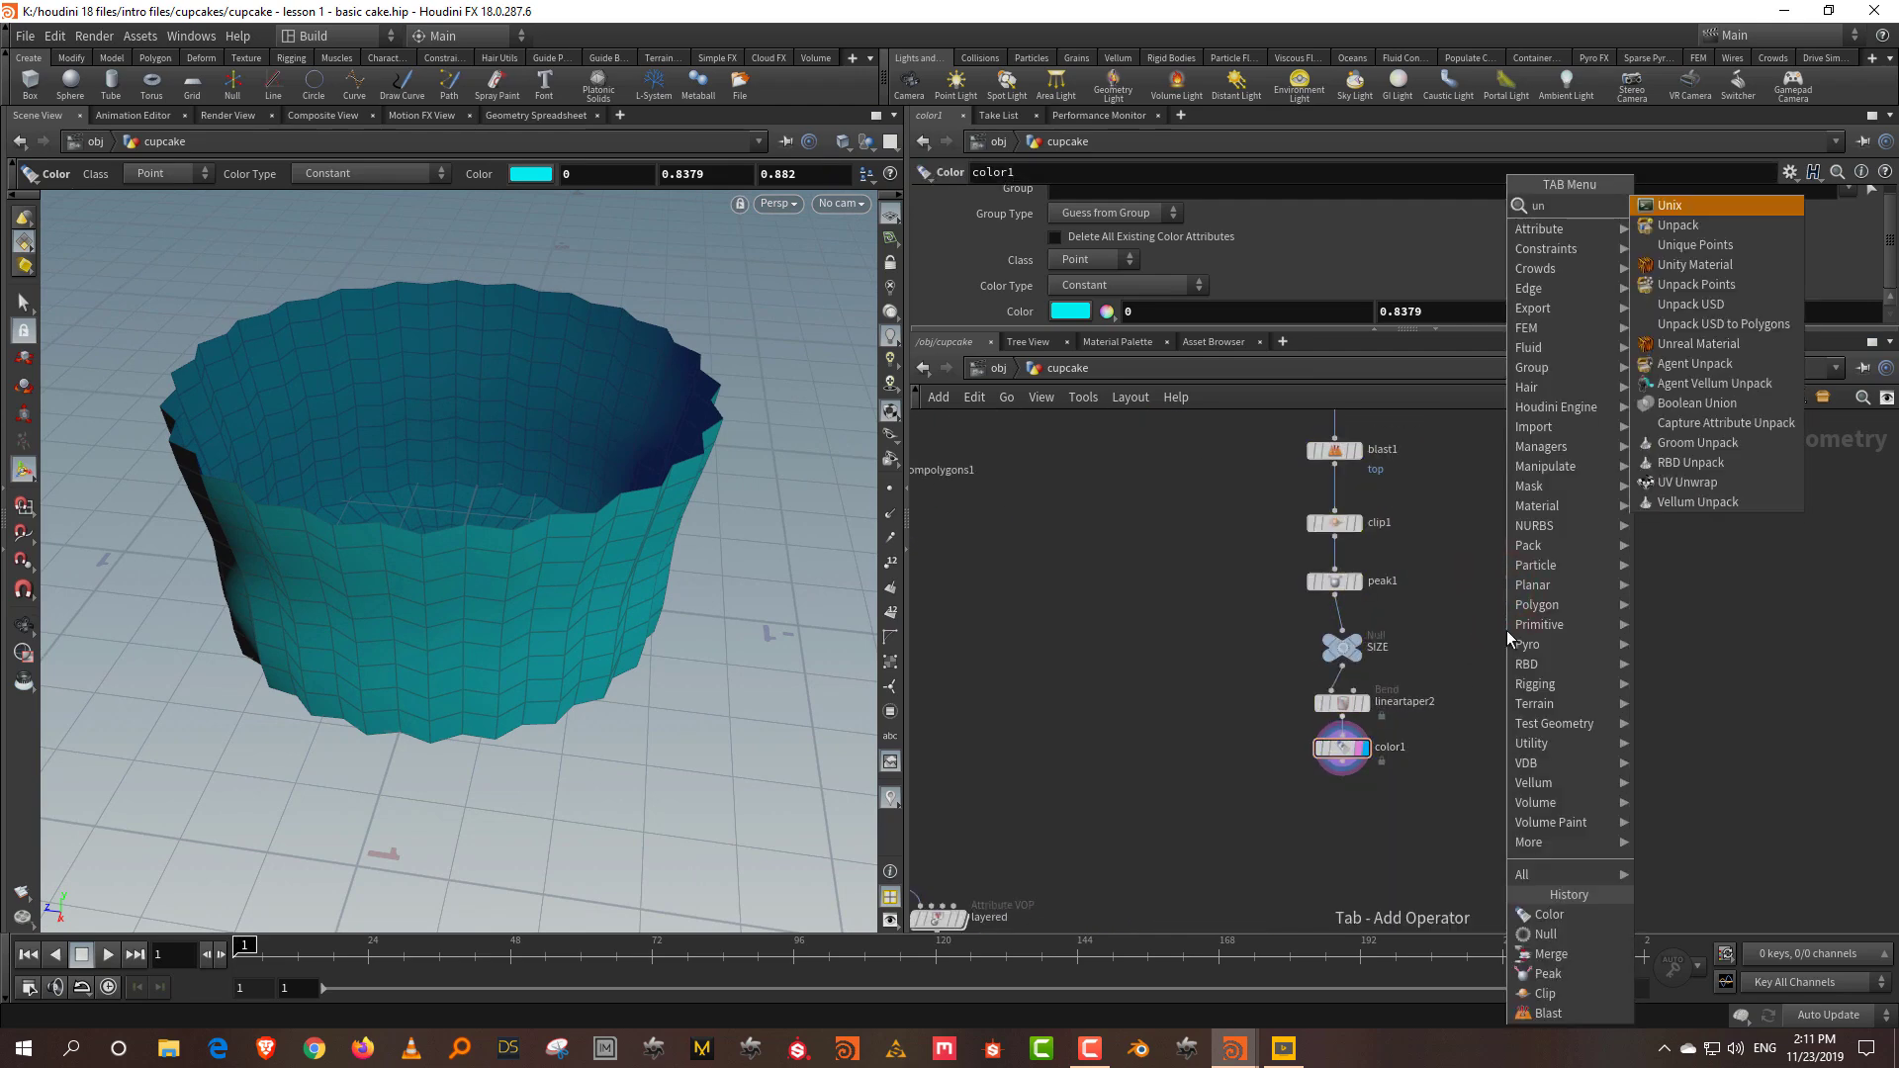
{"action": "key", "text": "BackSpace"}
{"action": "type", "text": "vpro"}
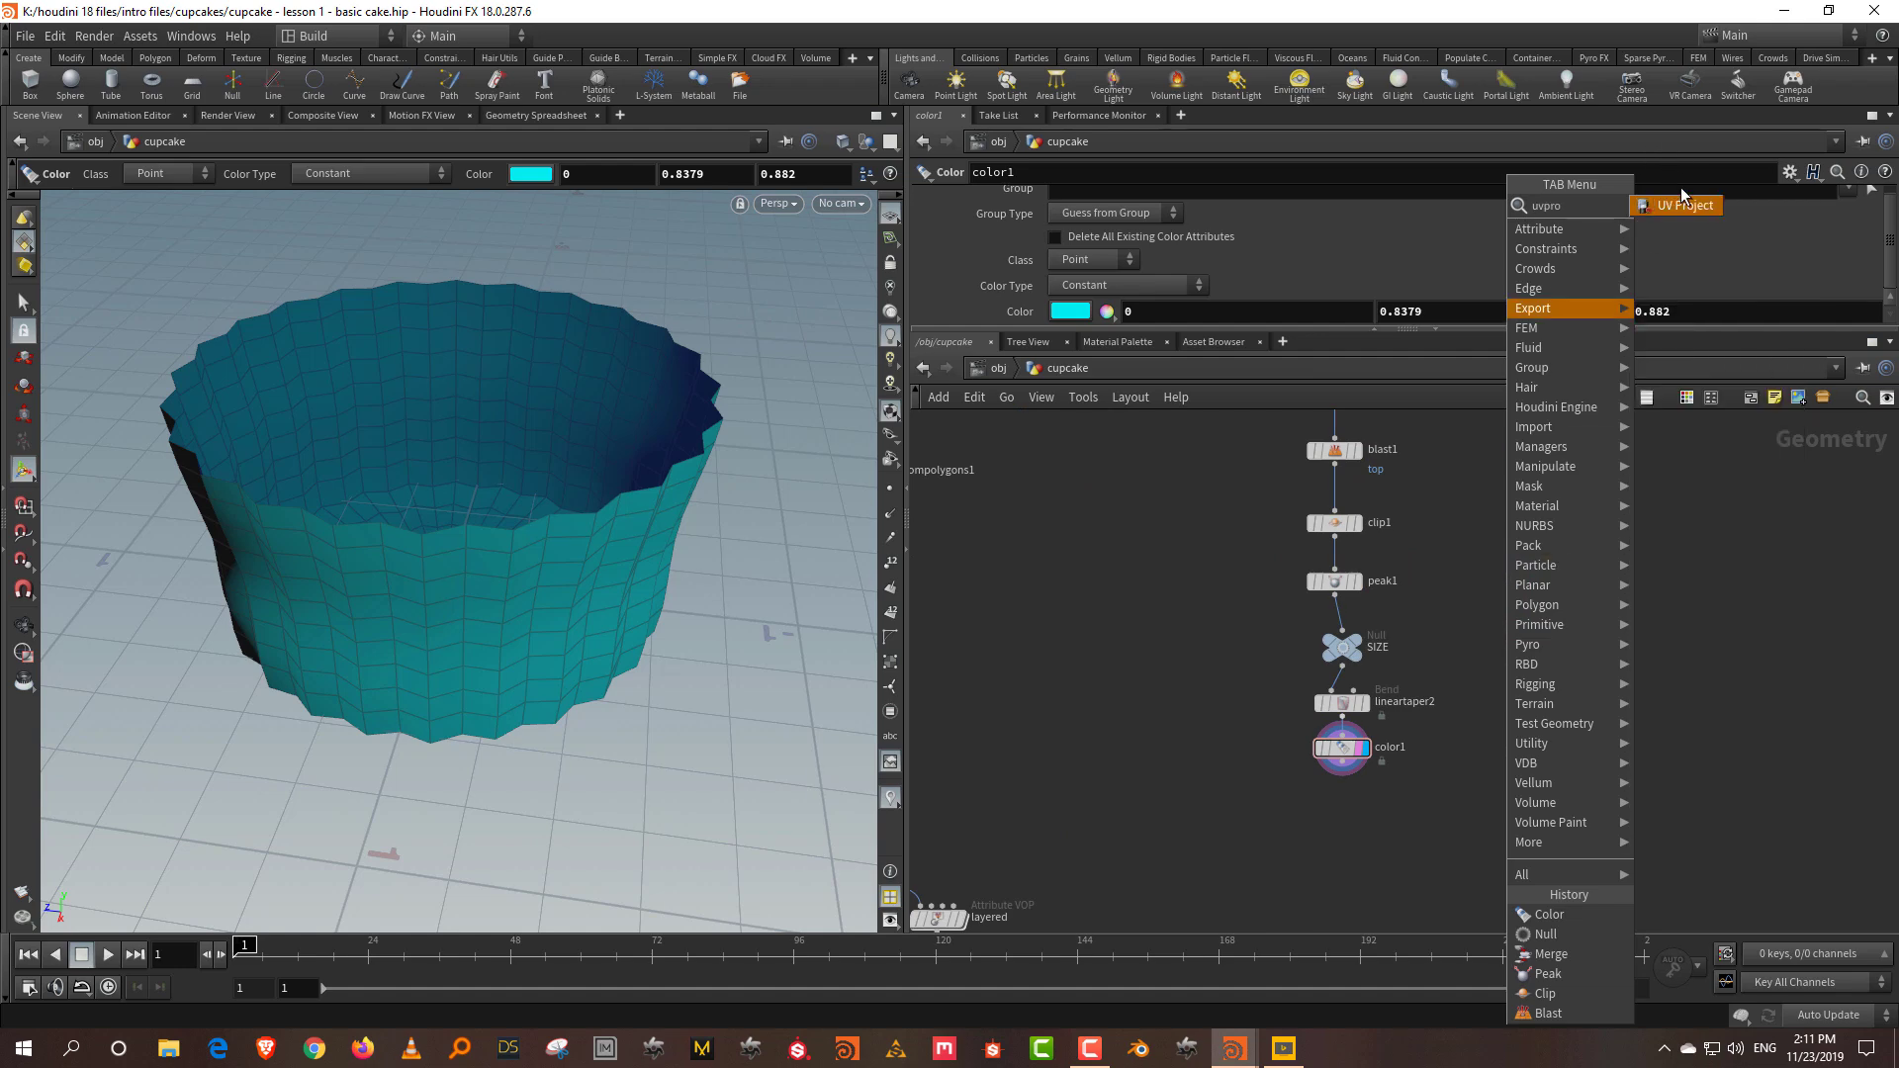
{"action": "left_click", "coordinate": [1681, 209]}
{"action": "left_click", "coordinate": [1335, 852]}
{"action": "scroll", "coordinate": [1335, 852], "scroll_direction": "up", "scroll_amount": 2}
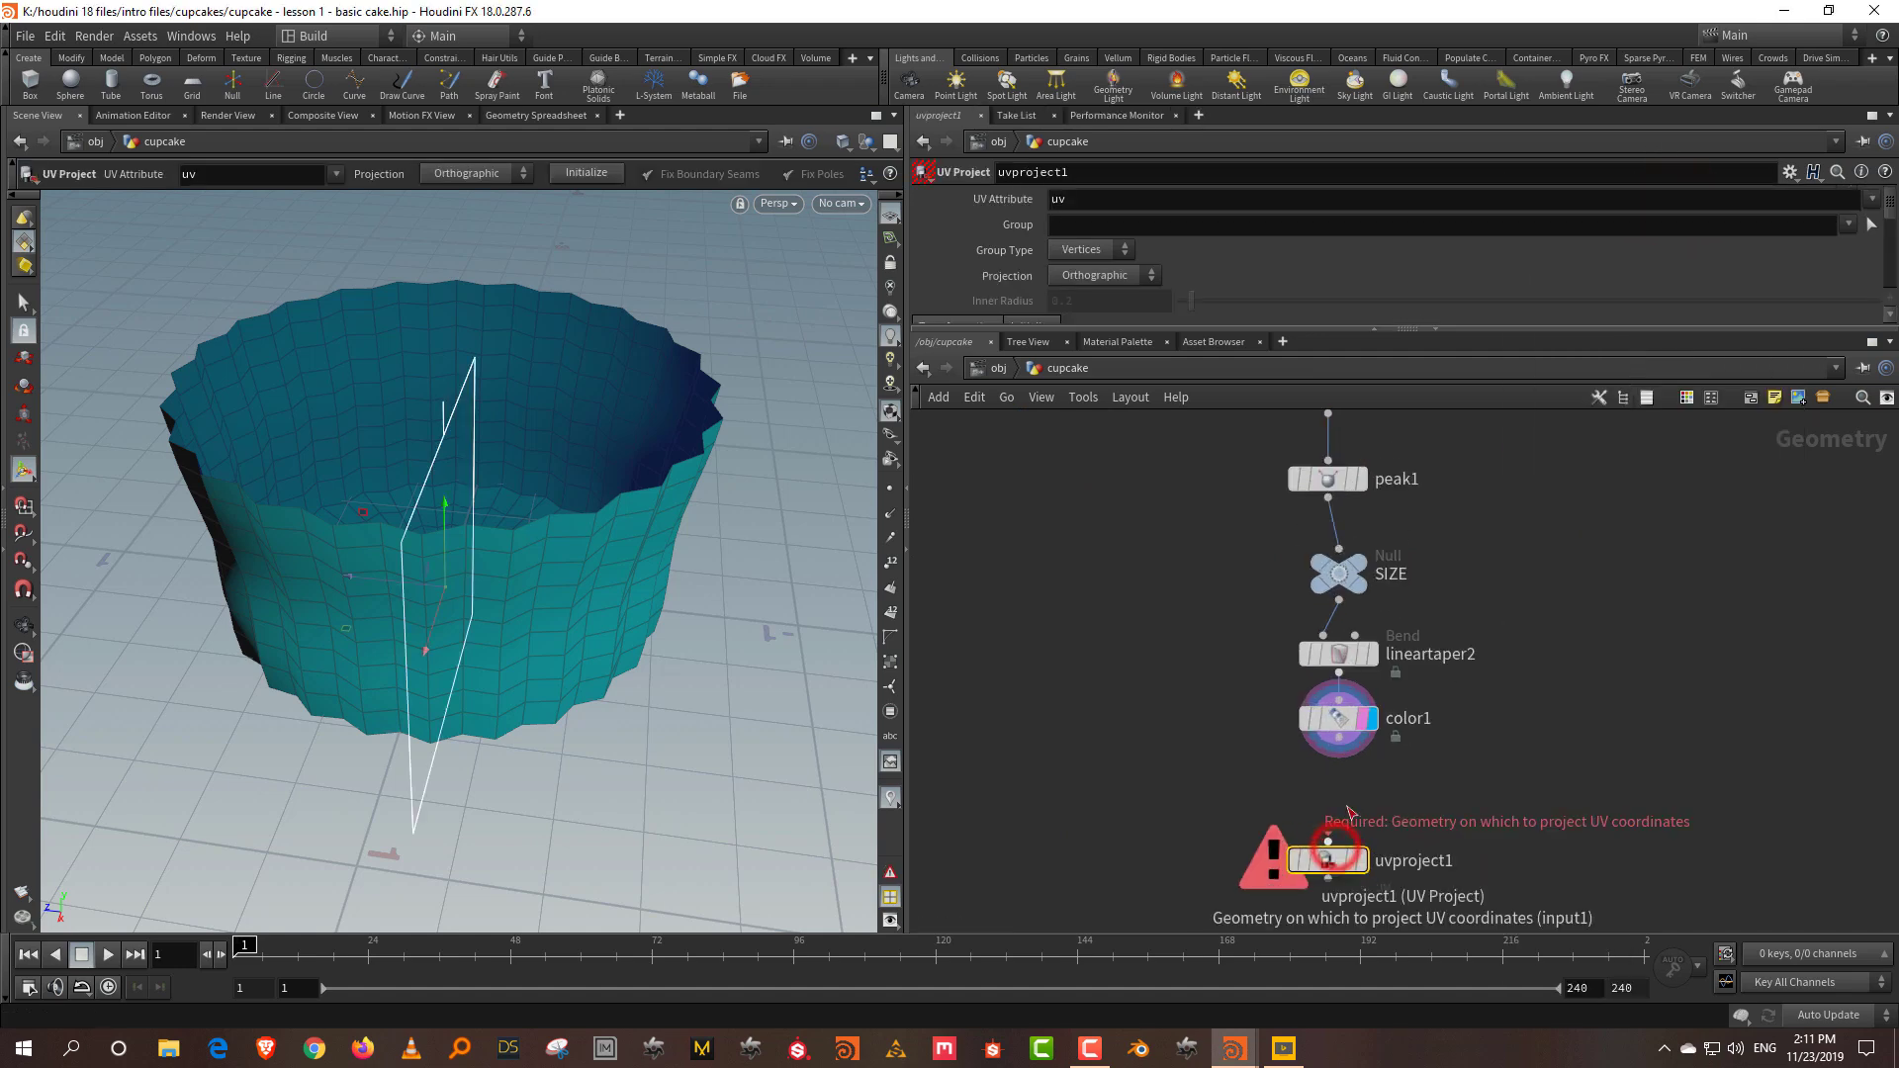
{"action": "mouse_move", "coordinate": [1369, 868]}
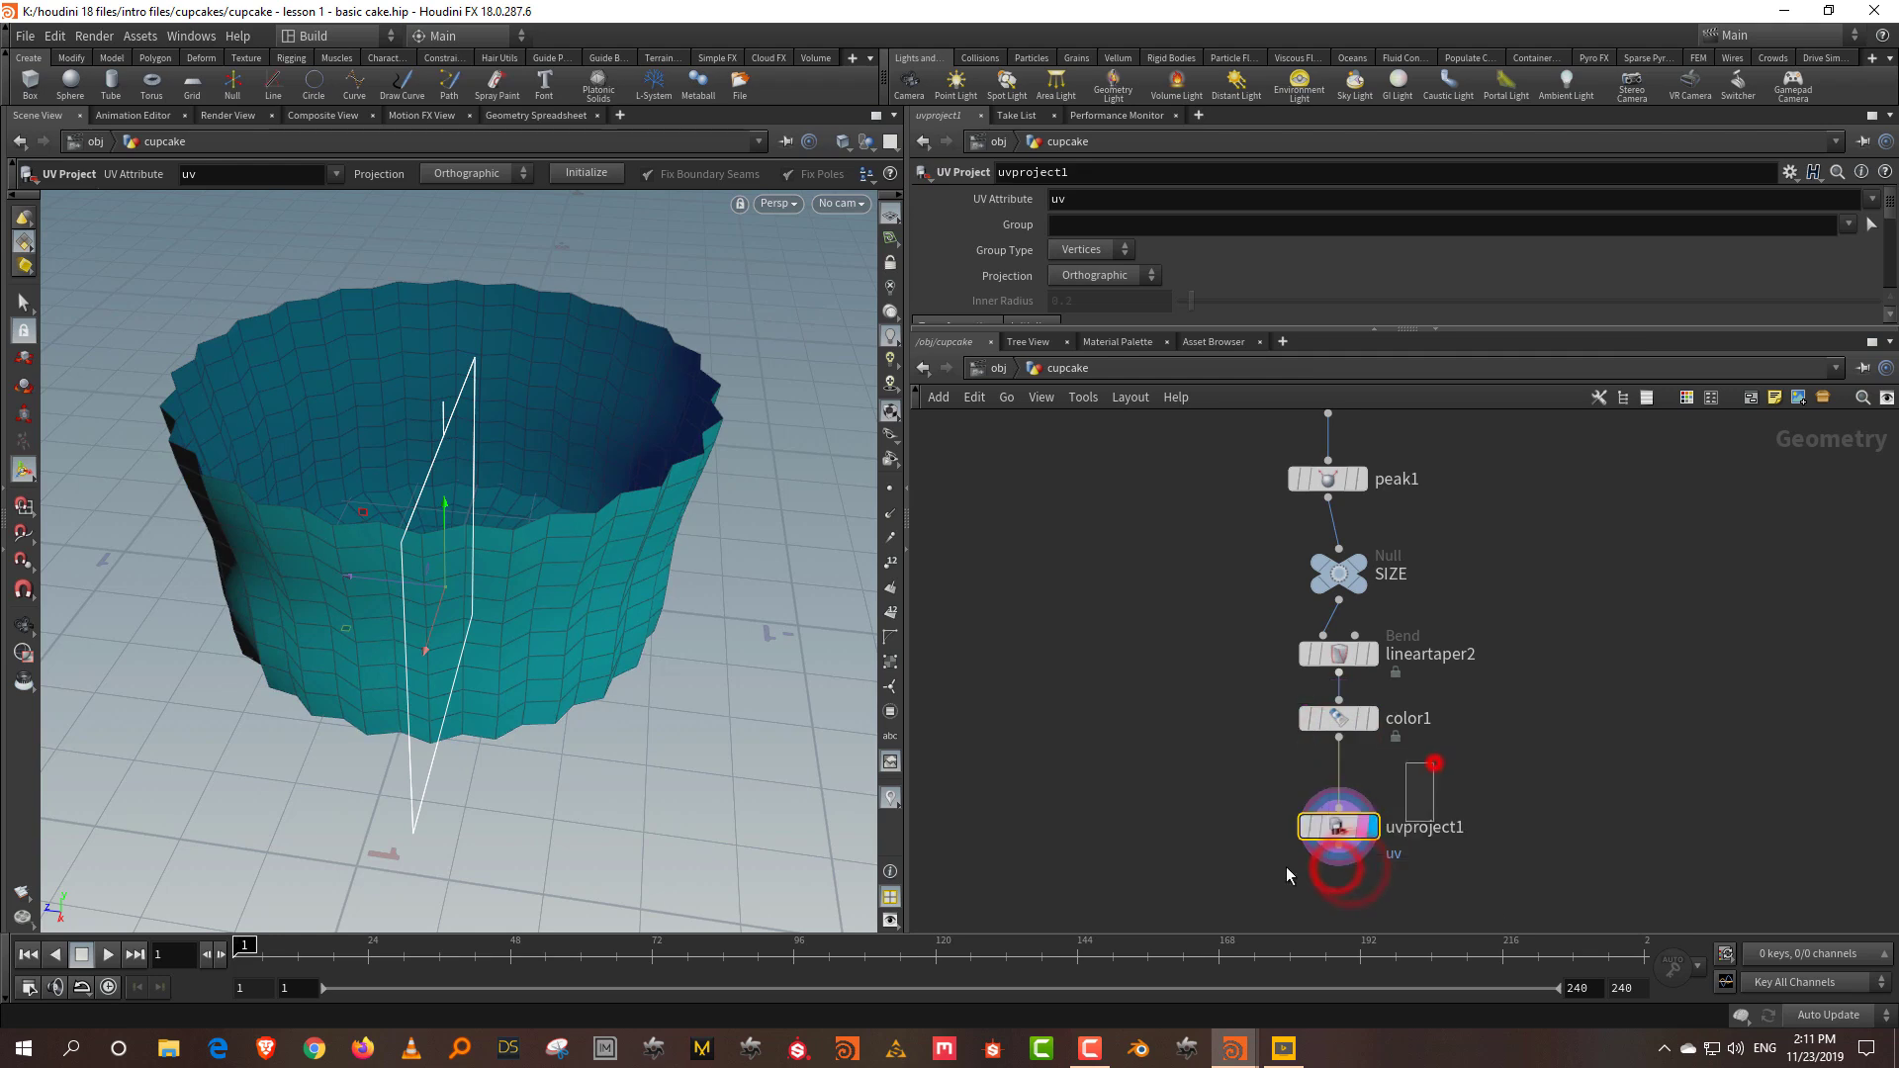
Step: Set uvproject1's projection to Cylindrical, trying and undoing a fit to the geometry
{"action": "left_click", "coordinate": [1106, 275]}
{"action": "left_click", "coordinate": [1084, 334]}
{"action": "left_click_drag", "start_coordinate": [1115, 331], "coordinate": [1116, 524]}
{"action": "left_click", "coordinate": [1034, 327]}
{"action": "left_click", "coordinate": [1107, 380]}
{"action": "left_click_drag", "start_coordinate": [372, 517], "coordinate": [373, 530], "text": "alt"}
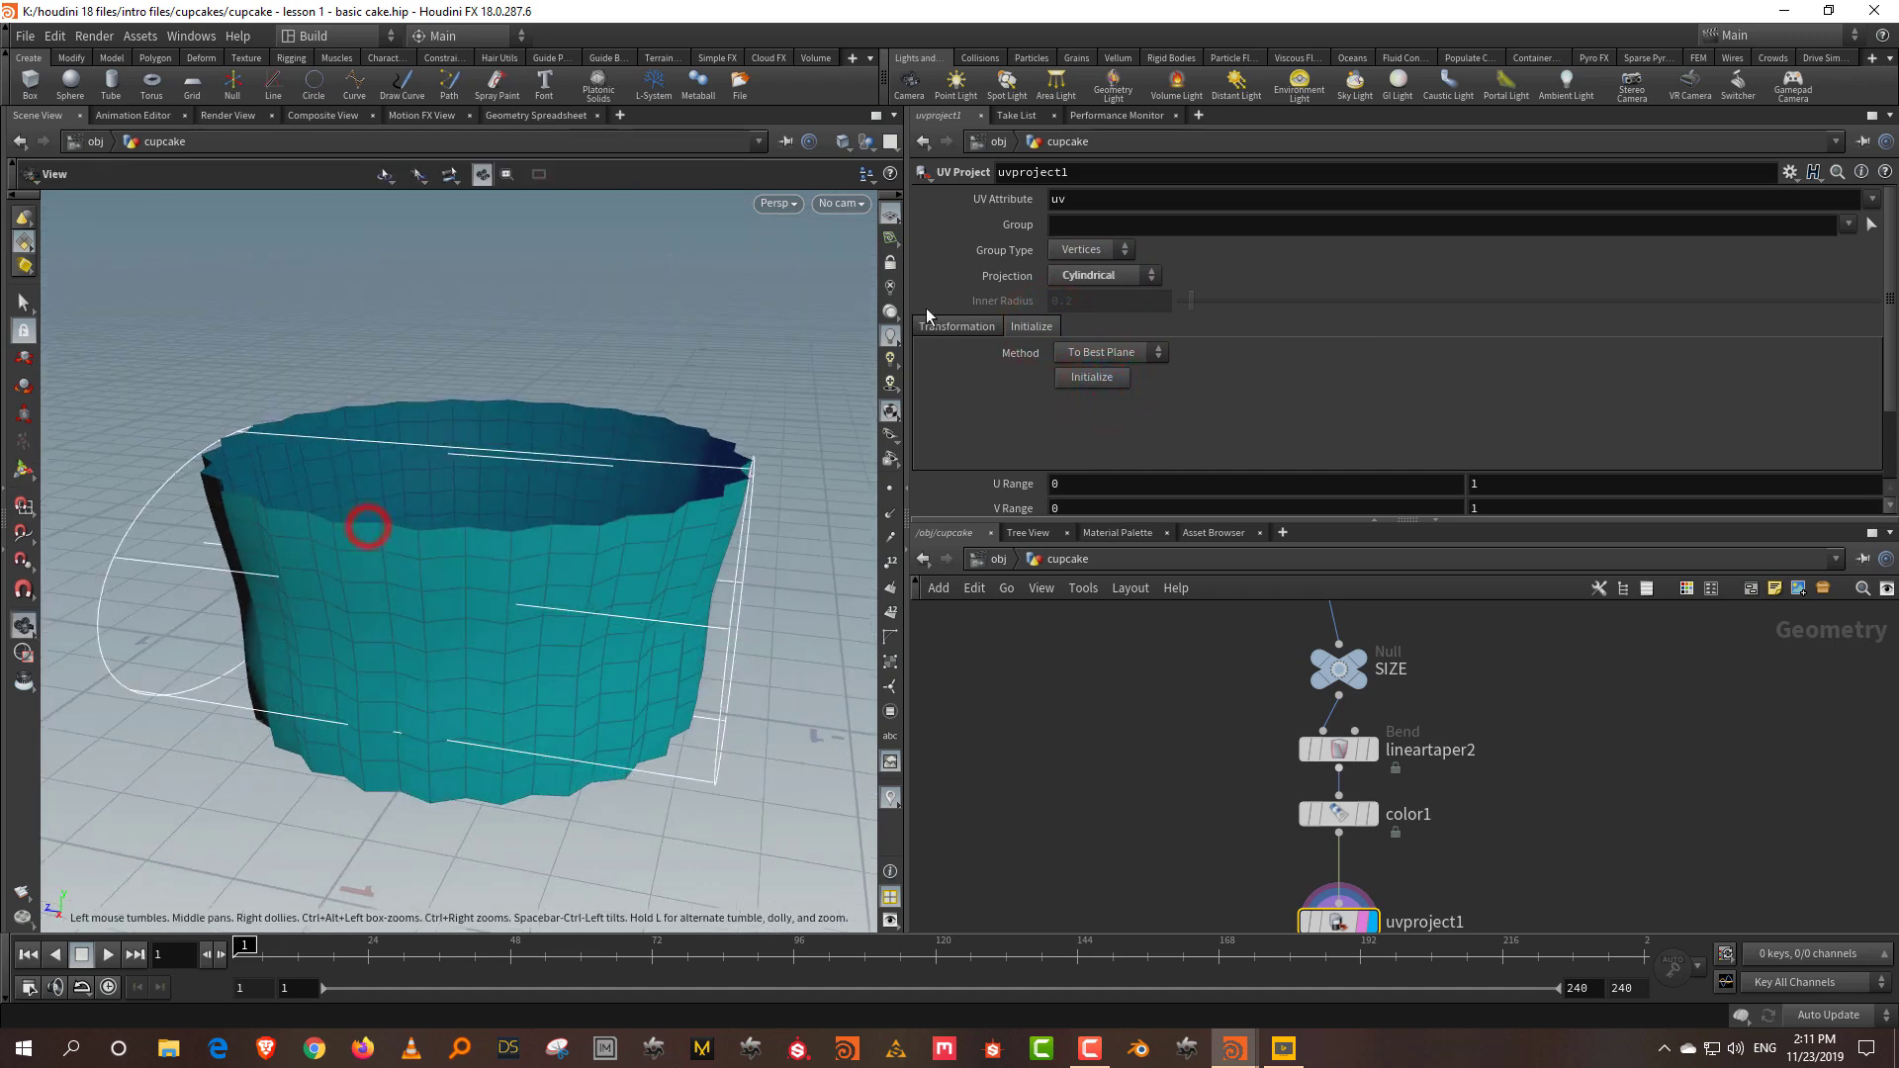
{"action": "left_click", "coordinate": [959, 326]}
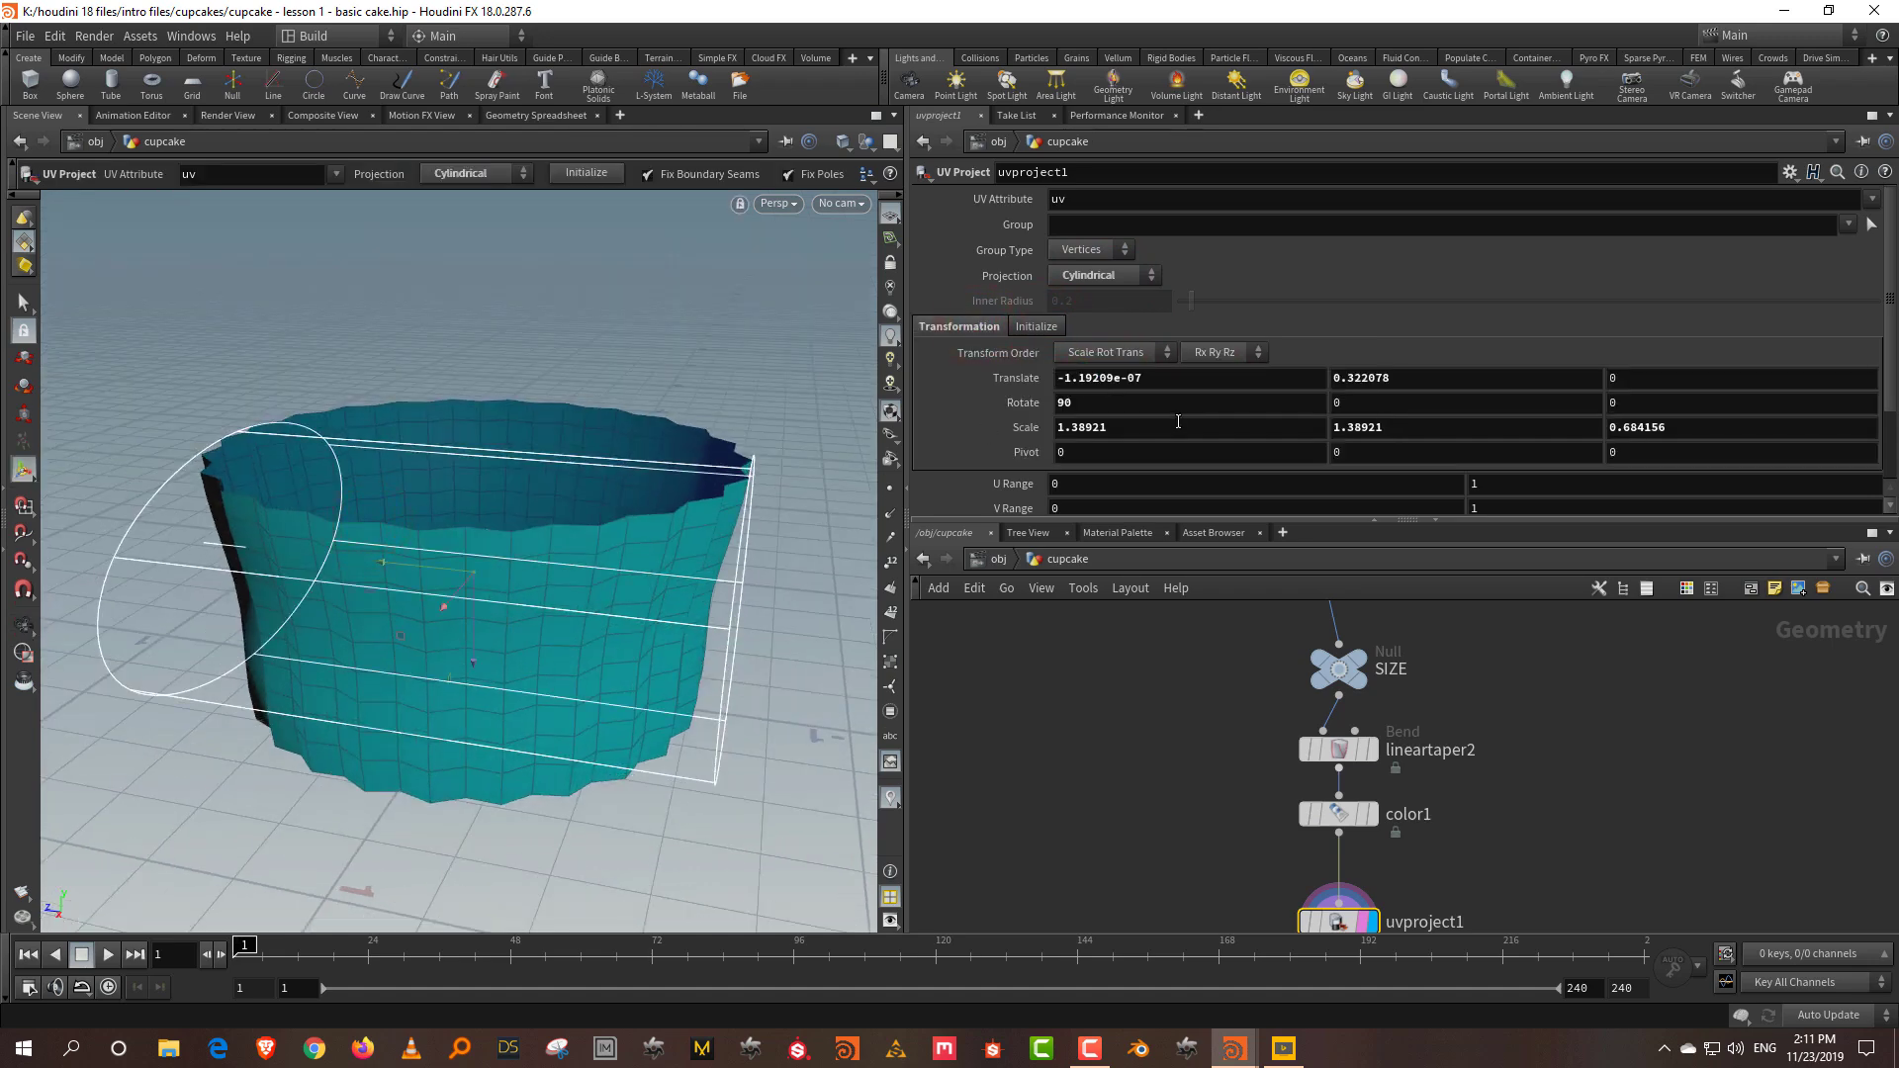
{"action": "key", "text": "ctrl+z"}
{"action": "left_click", "coordinate": [928, 324]}
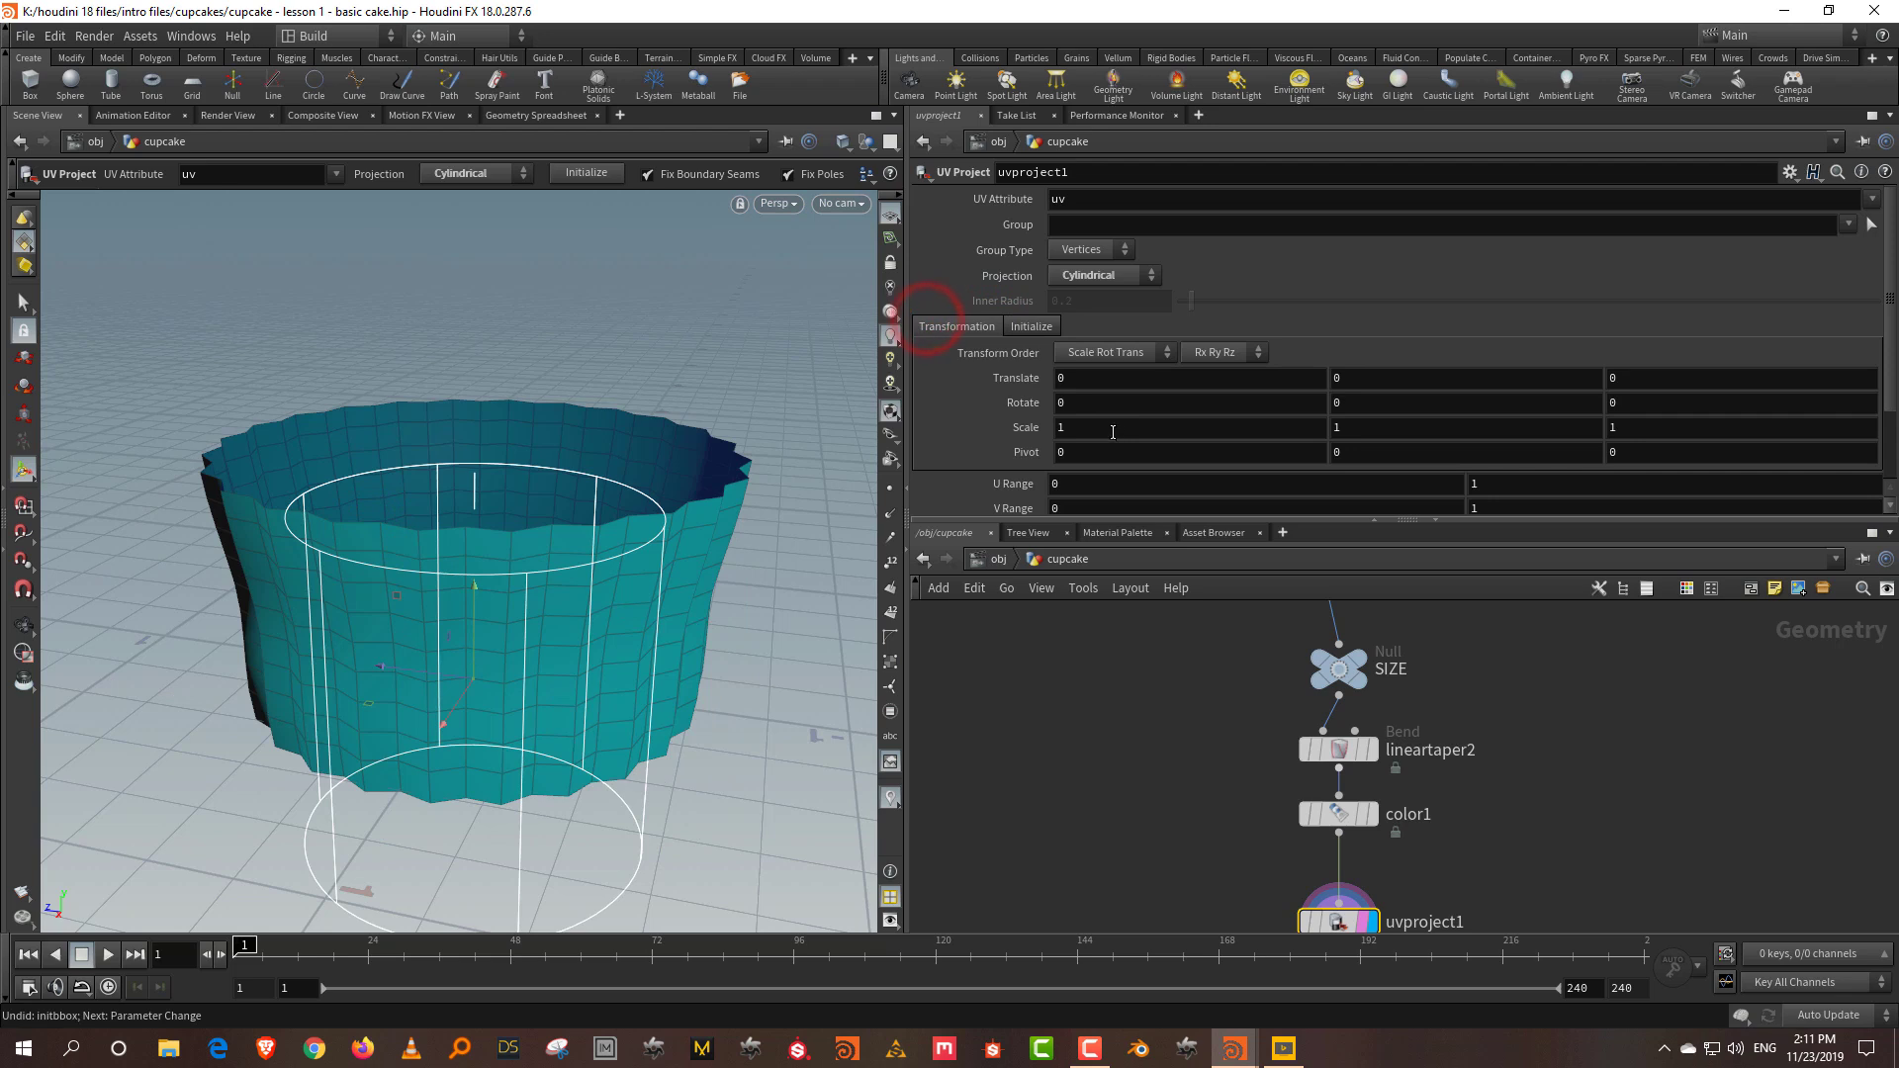
Step: Set the UV projection Scale to 1.7, 1, 1.7
{"action": "middle_click_drag", "start_coordinate": [1097, 429], "coordinate": [1179, 425]}
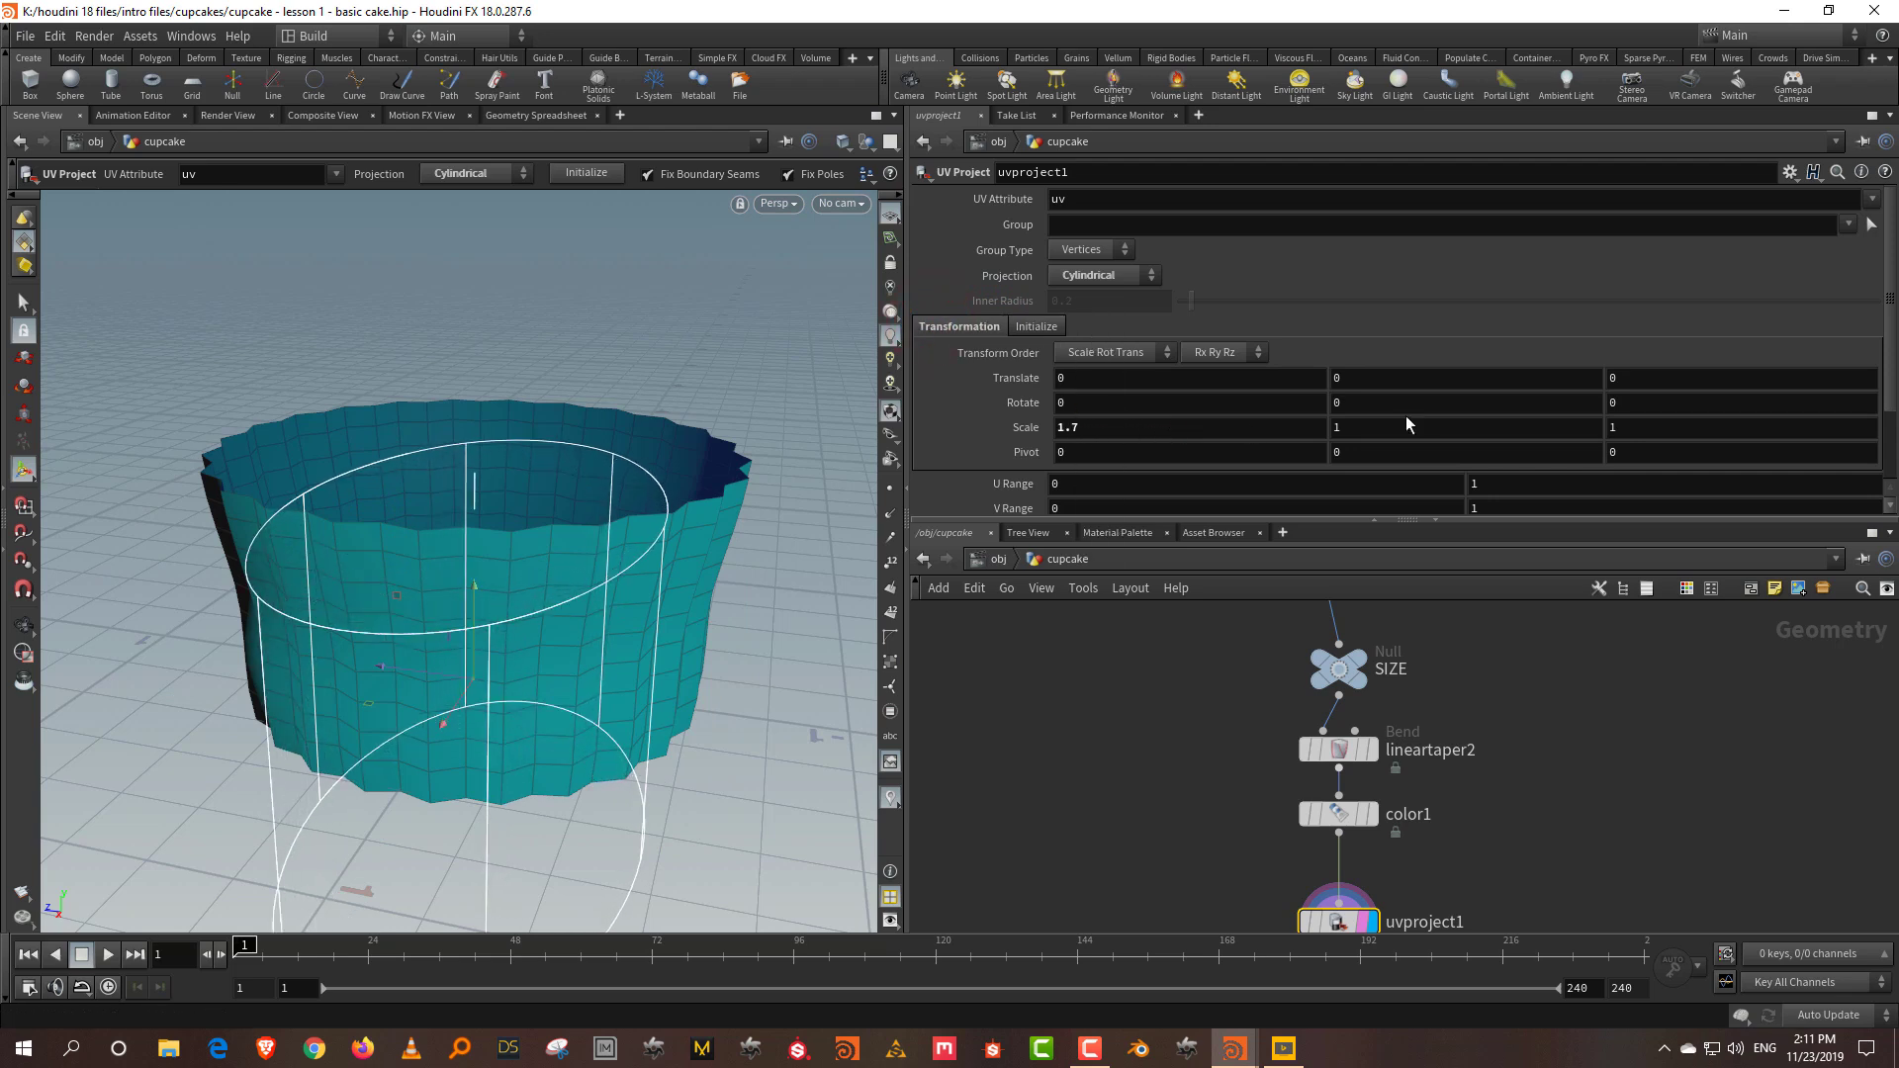
{"action": "middle_click_drag", "start_coordinate": [1409, 425], "coordinate": [1464, 425]}
{"action": "mouse_move", "coordinate": [1640, 425]}
{"action": "middle_mouse_down"}
{"action": "mouse_move", "coordinate": [1680, 423]}
{"action": "mouse_move", "coordinate": [1605, 432]}
{"action": "middle_mouse_up"}
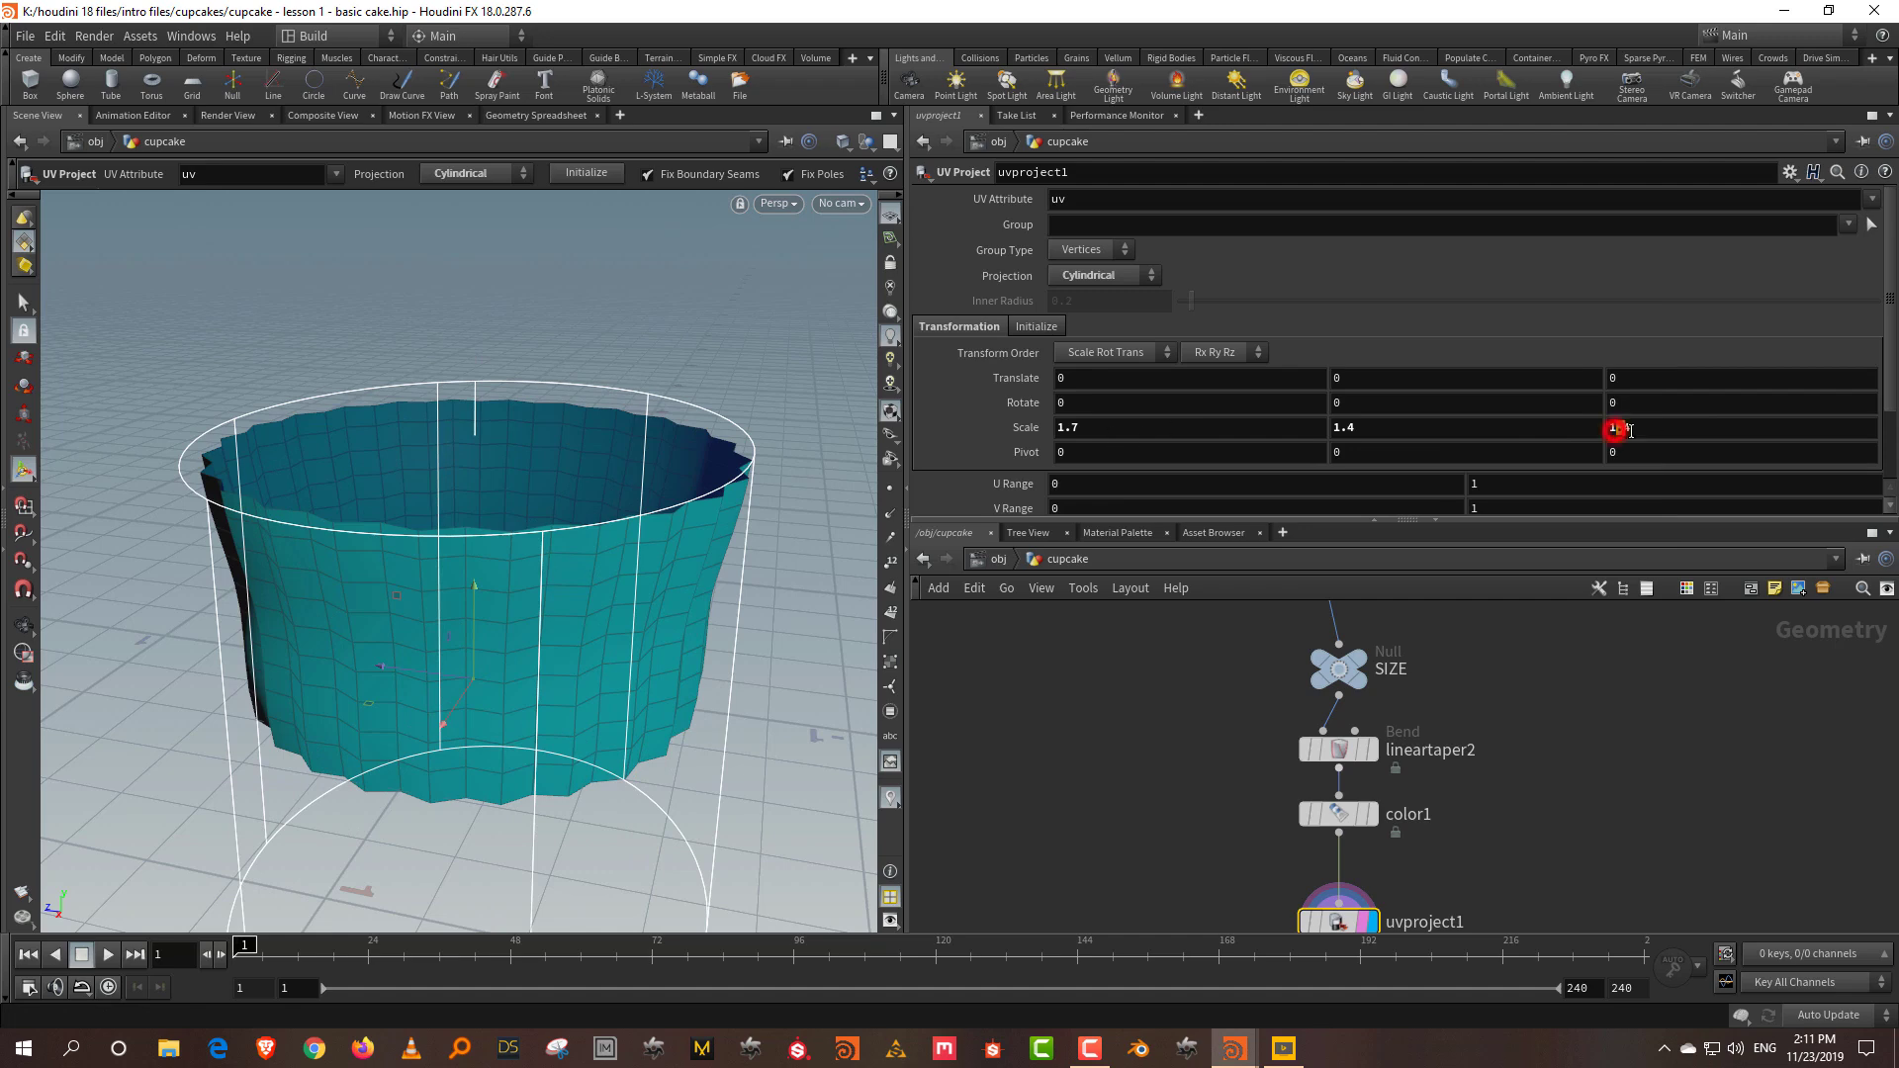
{"action": "double_click", "coordinate": [1641, 429]}
{"action": "type", "text": ".7"}
{"action": "key", "text": "Return"}
{"action": "mouse_move", "coordinate": [455, 554]}
{"action": "left_mouse_down"}
{"action": "mouse_move", "coordinate": [475, 484]}
{"action": "mouse_move", "coordinate": [454, 441]}
{"action": "mouse_move", "coordinate": [443, 587]}
{"action": "left_mouse_up"}
{"action": "key", "text": "Return"}
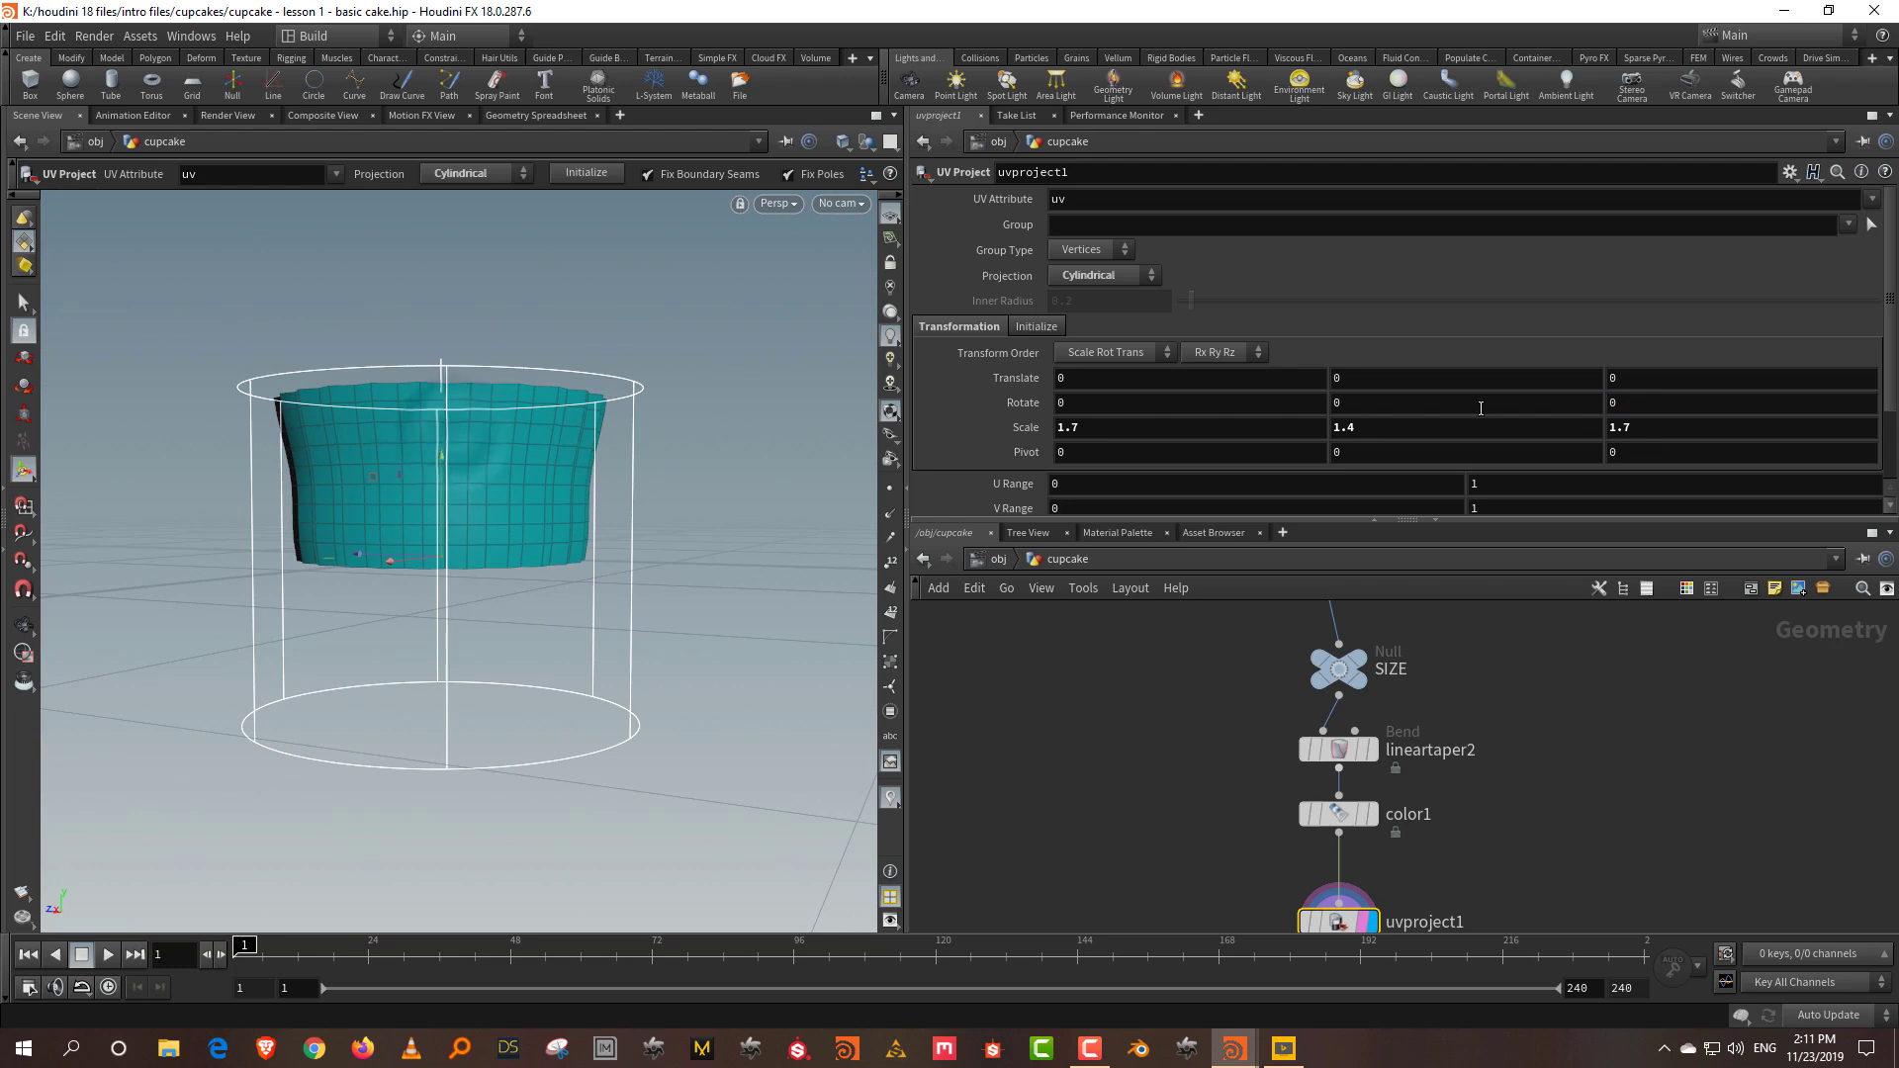
{"action": "double_click", "coordinate": [1378, 429]}
{"action": "type", "text": "1"}
{"action": "key", "text": "Return"}
{"action": "left_click_drag", "start_coordinate": [467, 495], "coordinate": [428, 395]}
{"action": "left_click_drag", "start_coordinate": [1333, 521], "coordinate": [1334, 294]}
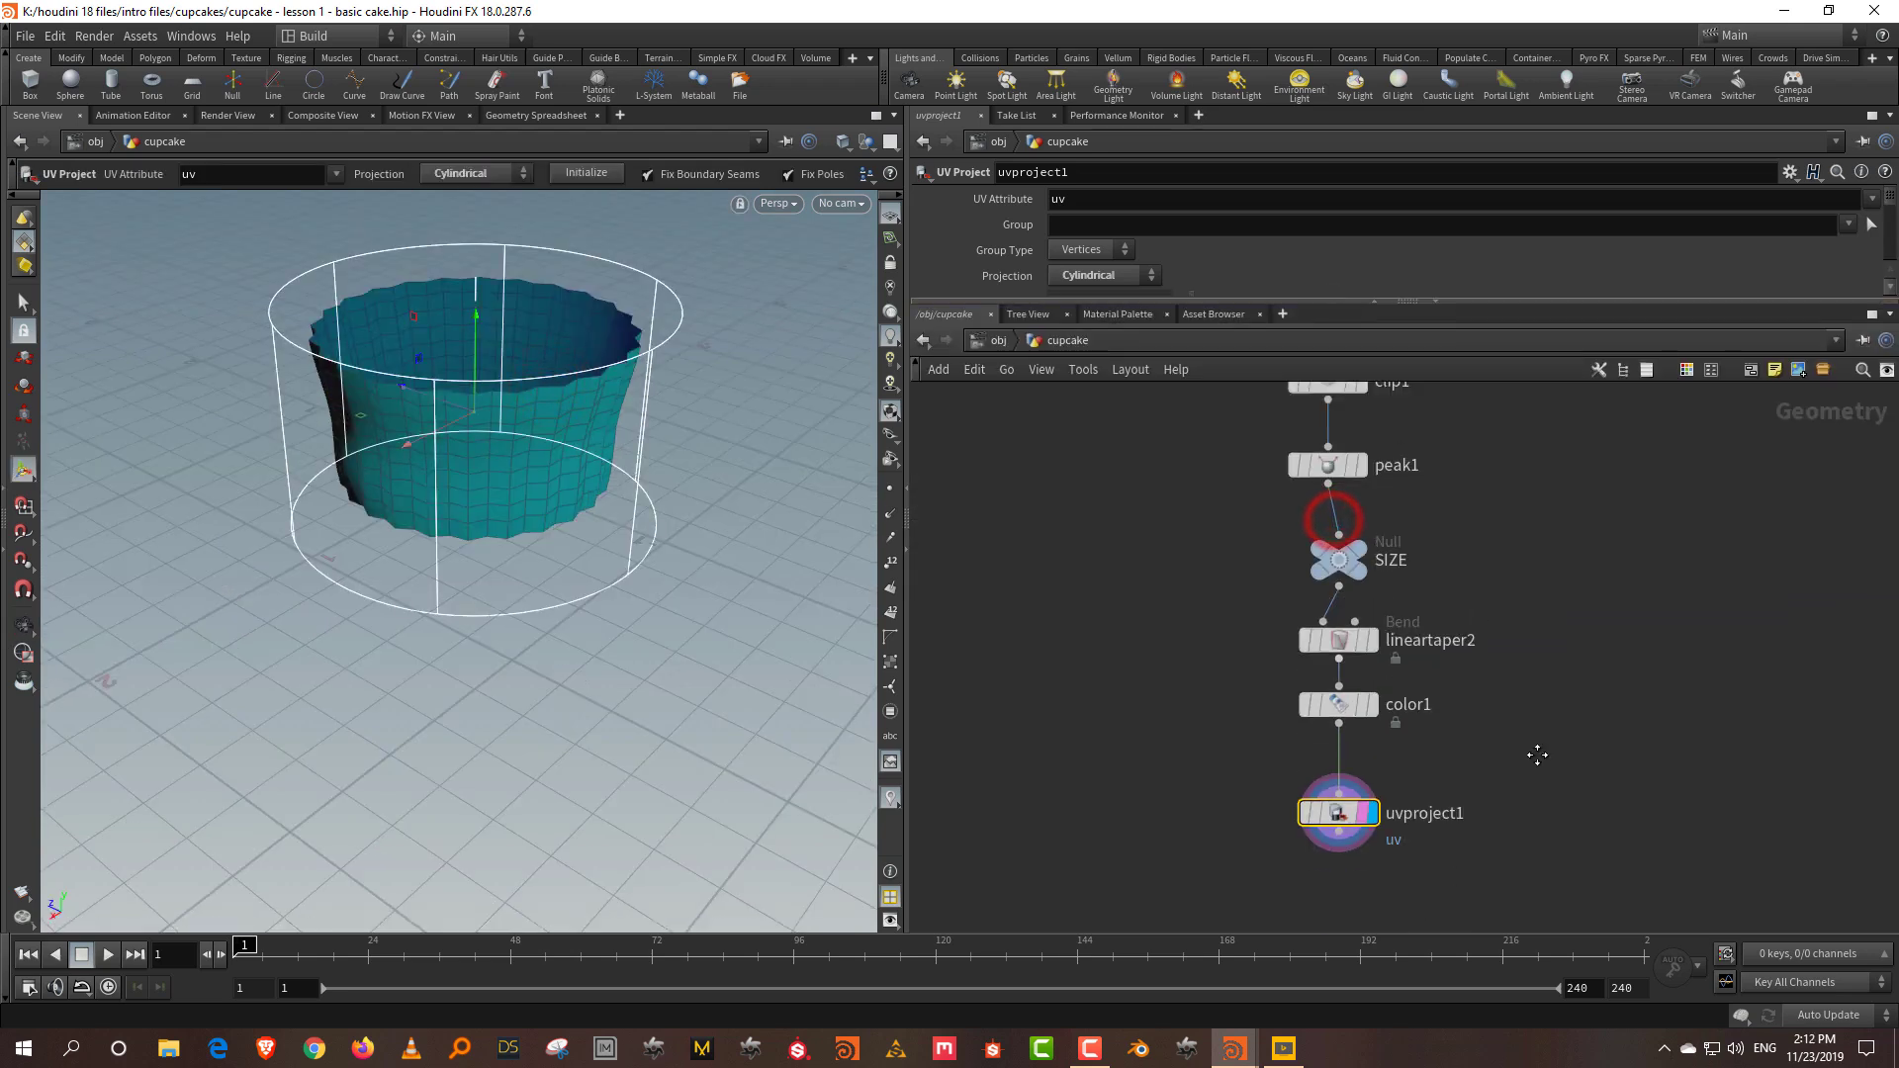
Step: Preview the liner's UVs with a temporary UV Quick Shade node, then delete it
{"action": "key", "text": "Tab"}
{"action": "type", "text": "uvqu"}
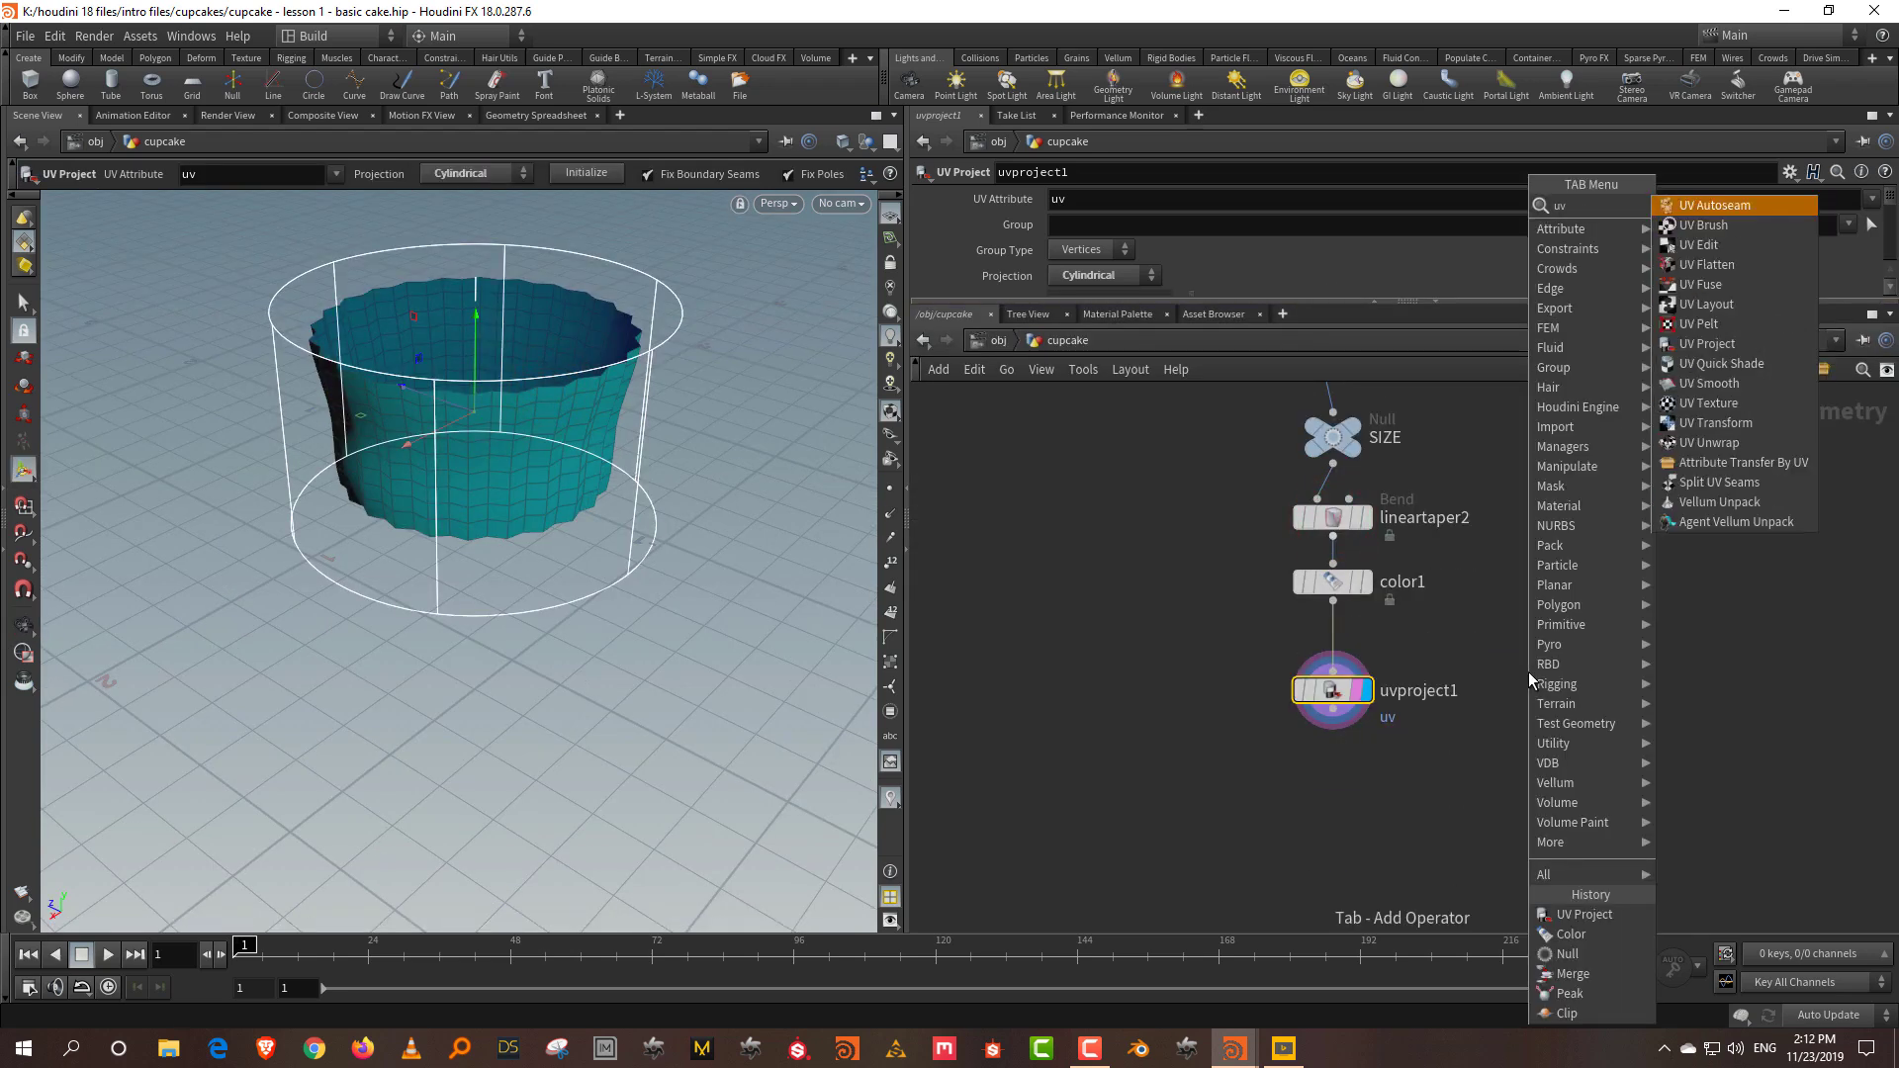
{"action": "left_click", "coordinate": [1756, 206]}
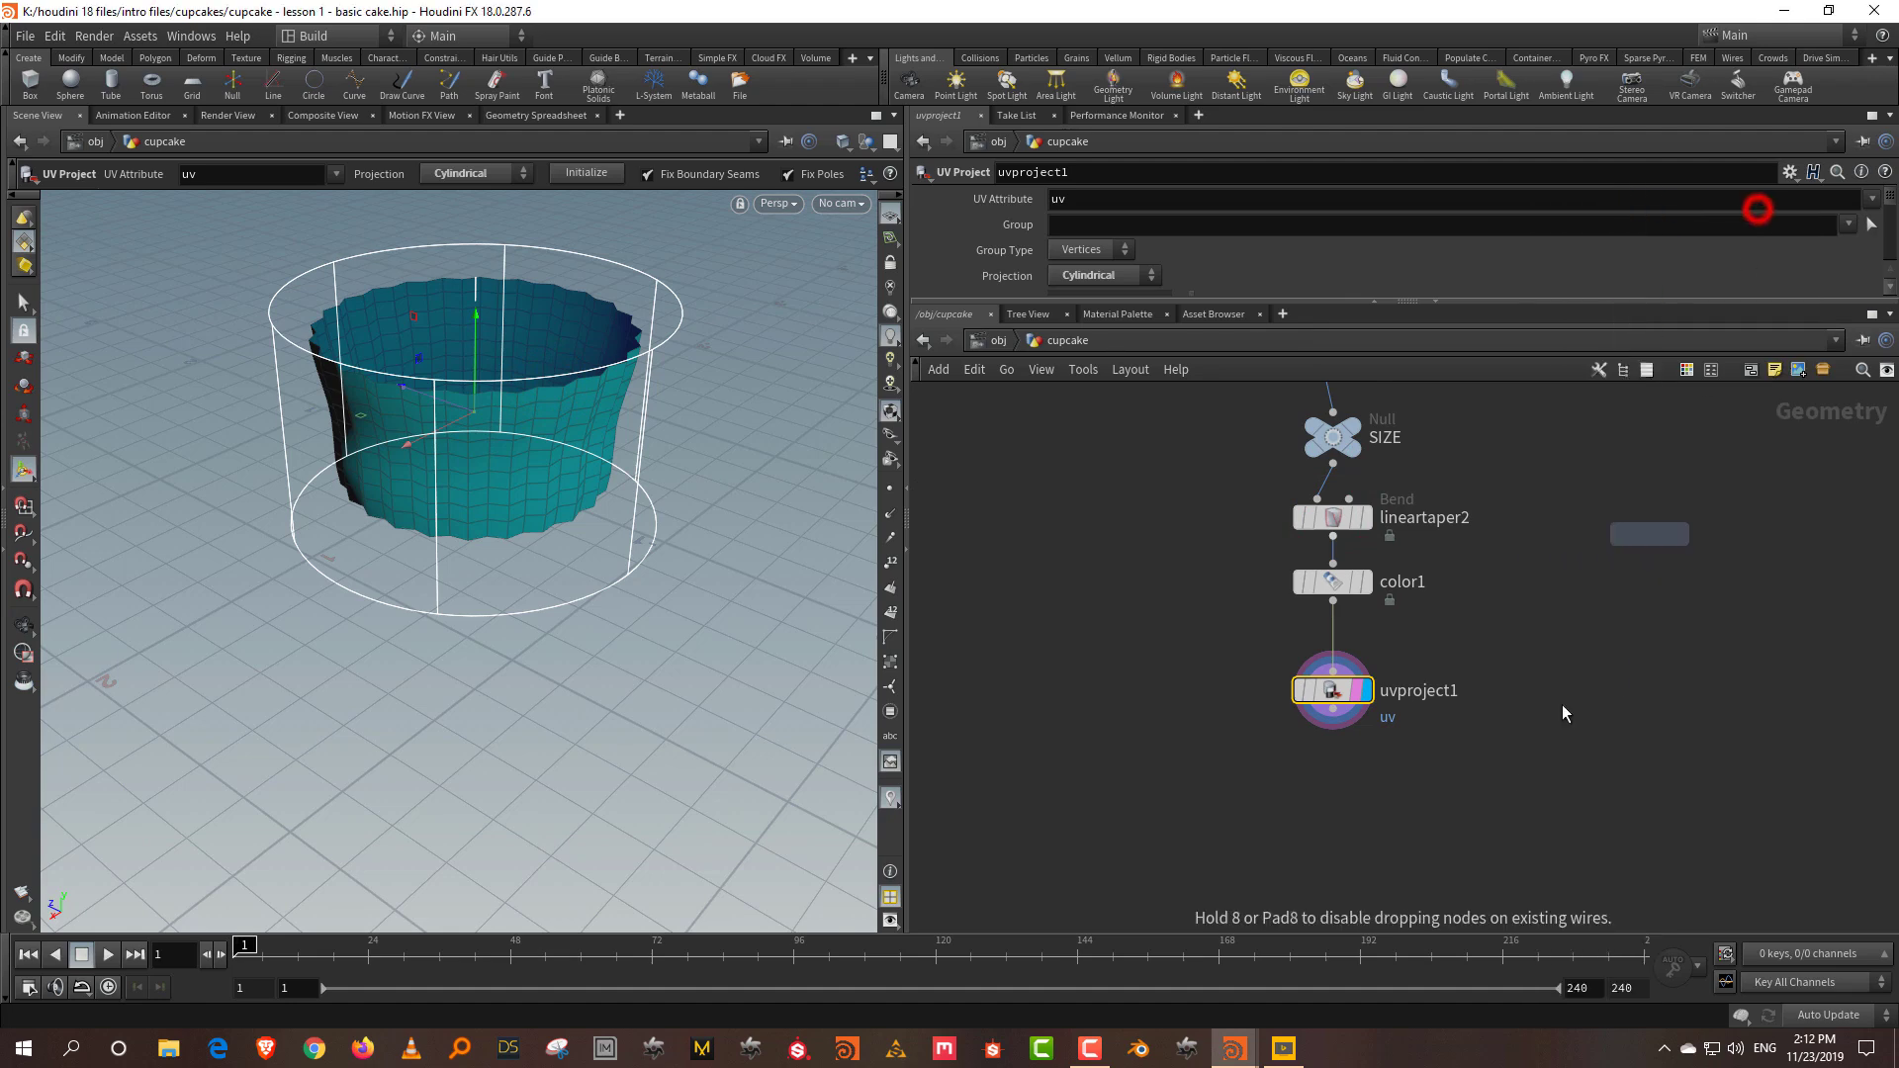
{"action": "left_click", "coordinate": [1344, 849]}
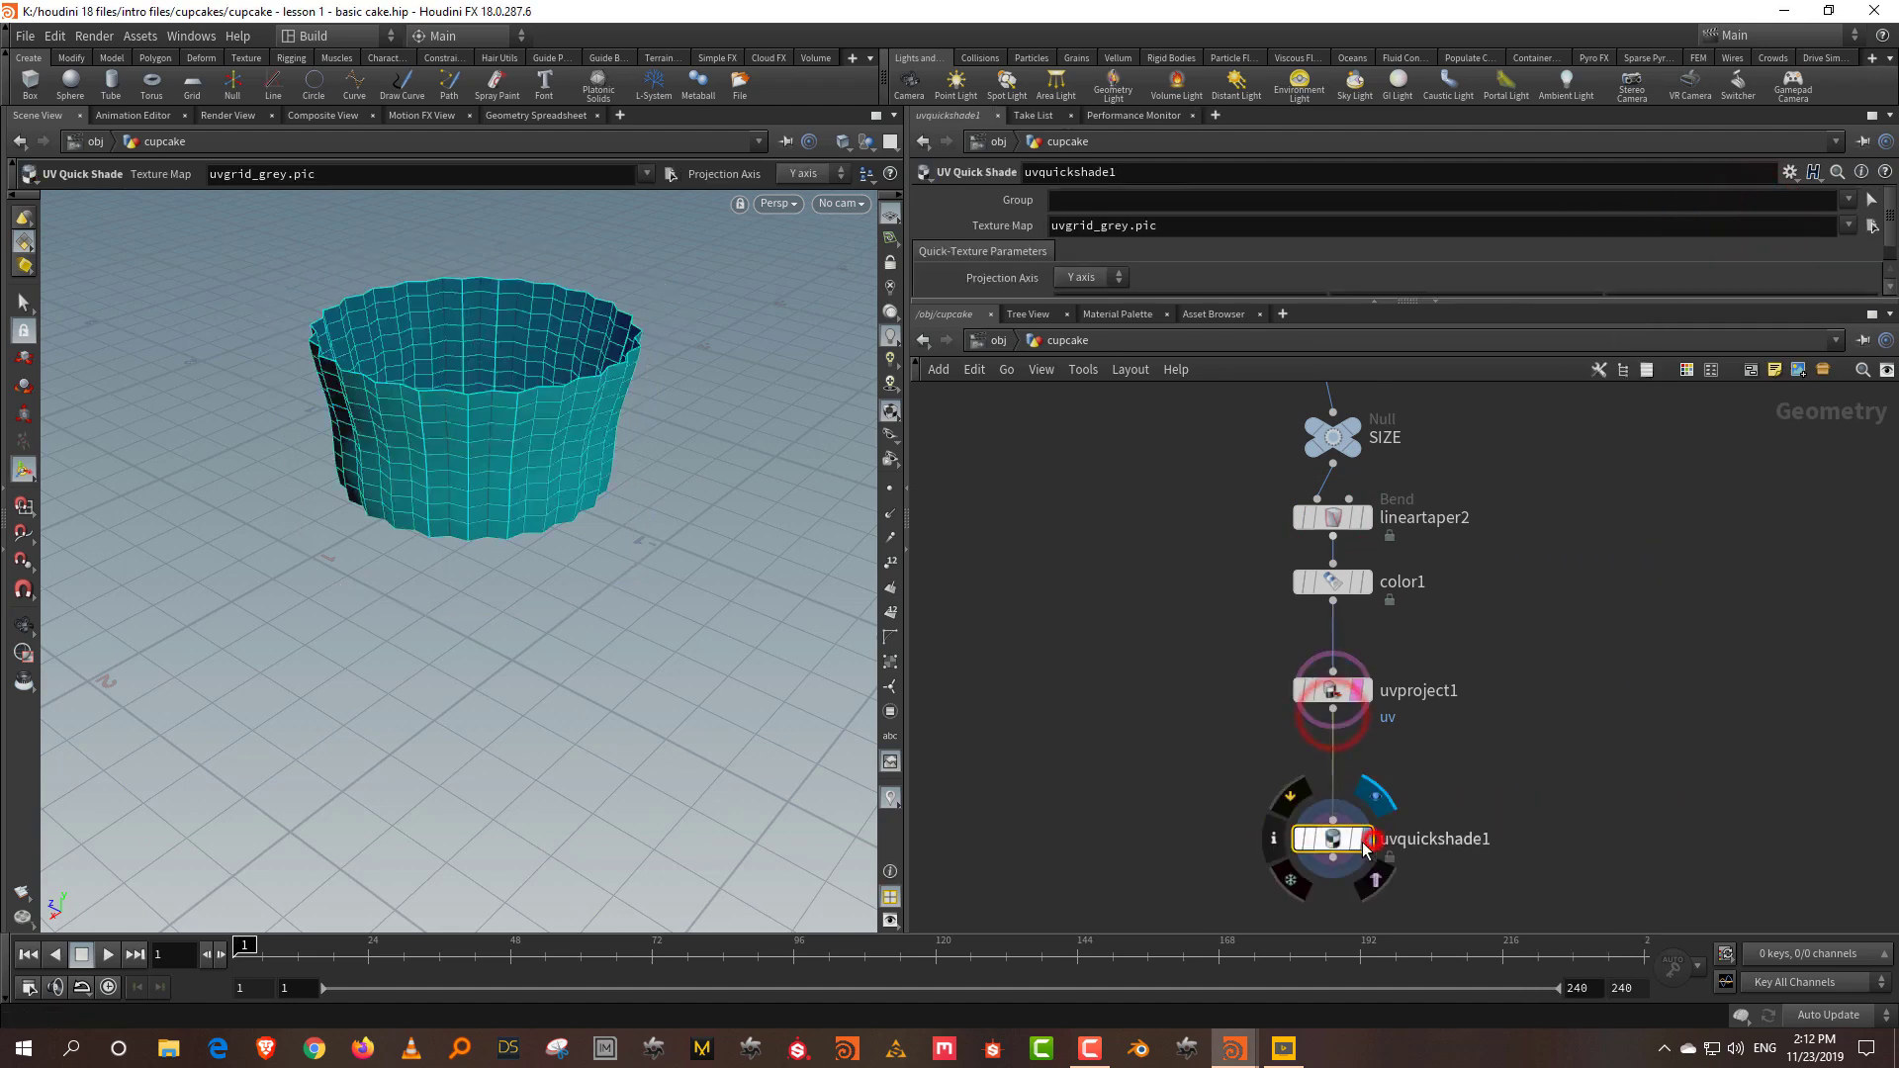
{"action": "mouse_move", "coordinate": [581, 580]}
{"action": "left_mouse_down", "text": "alt"}
{"action": "mouse_move", "coordinate": [593, 564]}
{"action": "mouse_move", "coordinate": [581, 583]}
{"action": "left_mouse_up", "text": "alt"}
{"action": "left_click_drag", "start_coordinate": [1451, 640], "coordinate": [1283, 584]}
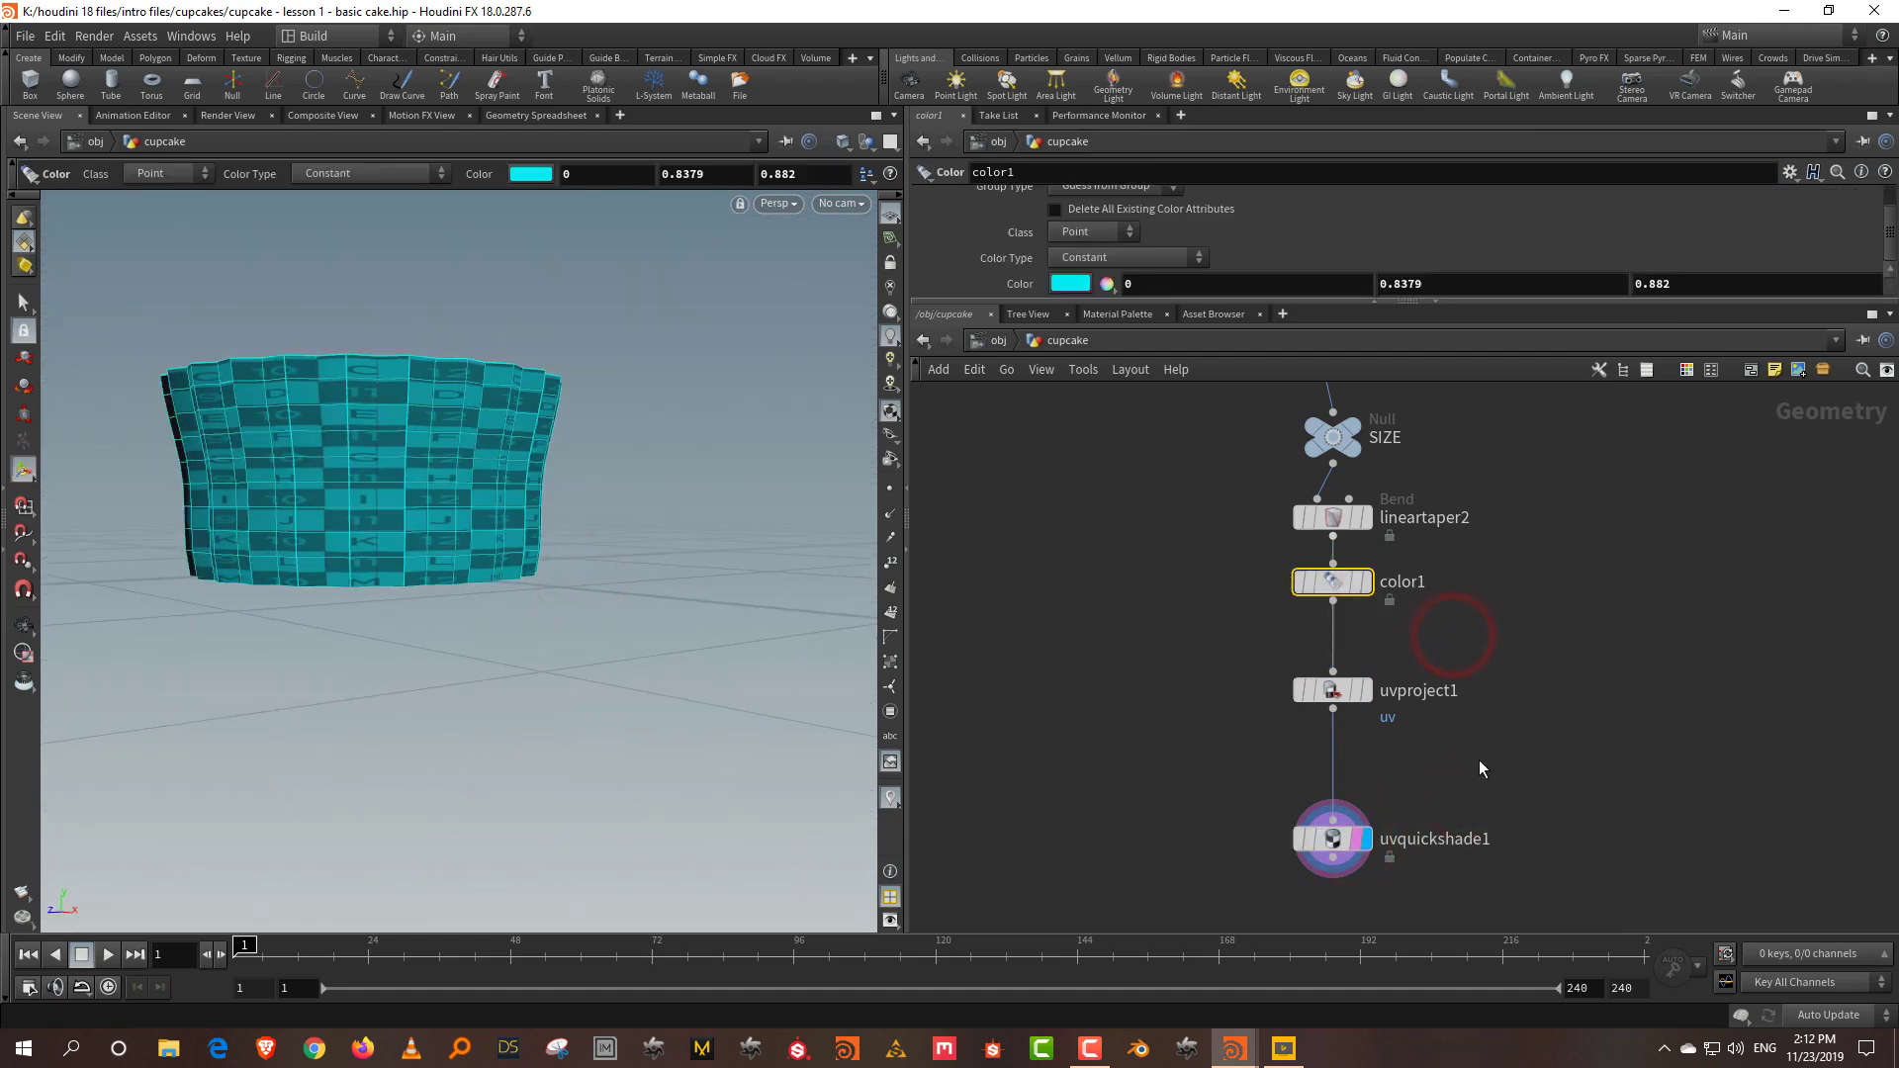
{"action": "left_click_drag", "start_coordinate": [1450, 787], "coordinate": [1246, 893]}
{"action": "key", "text": "Delete"}
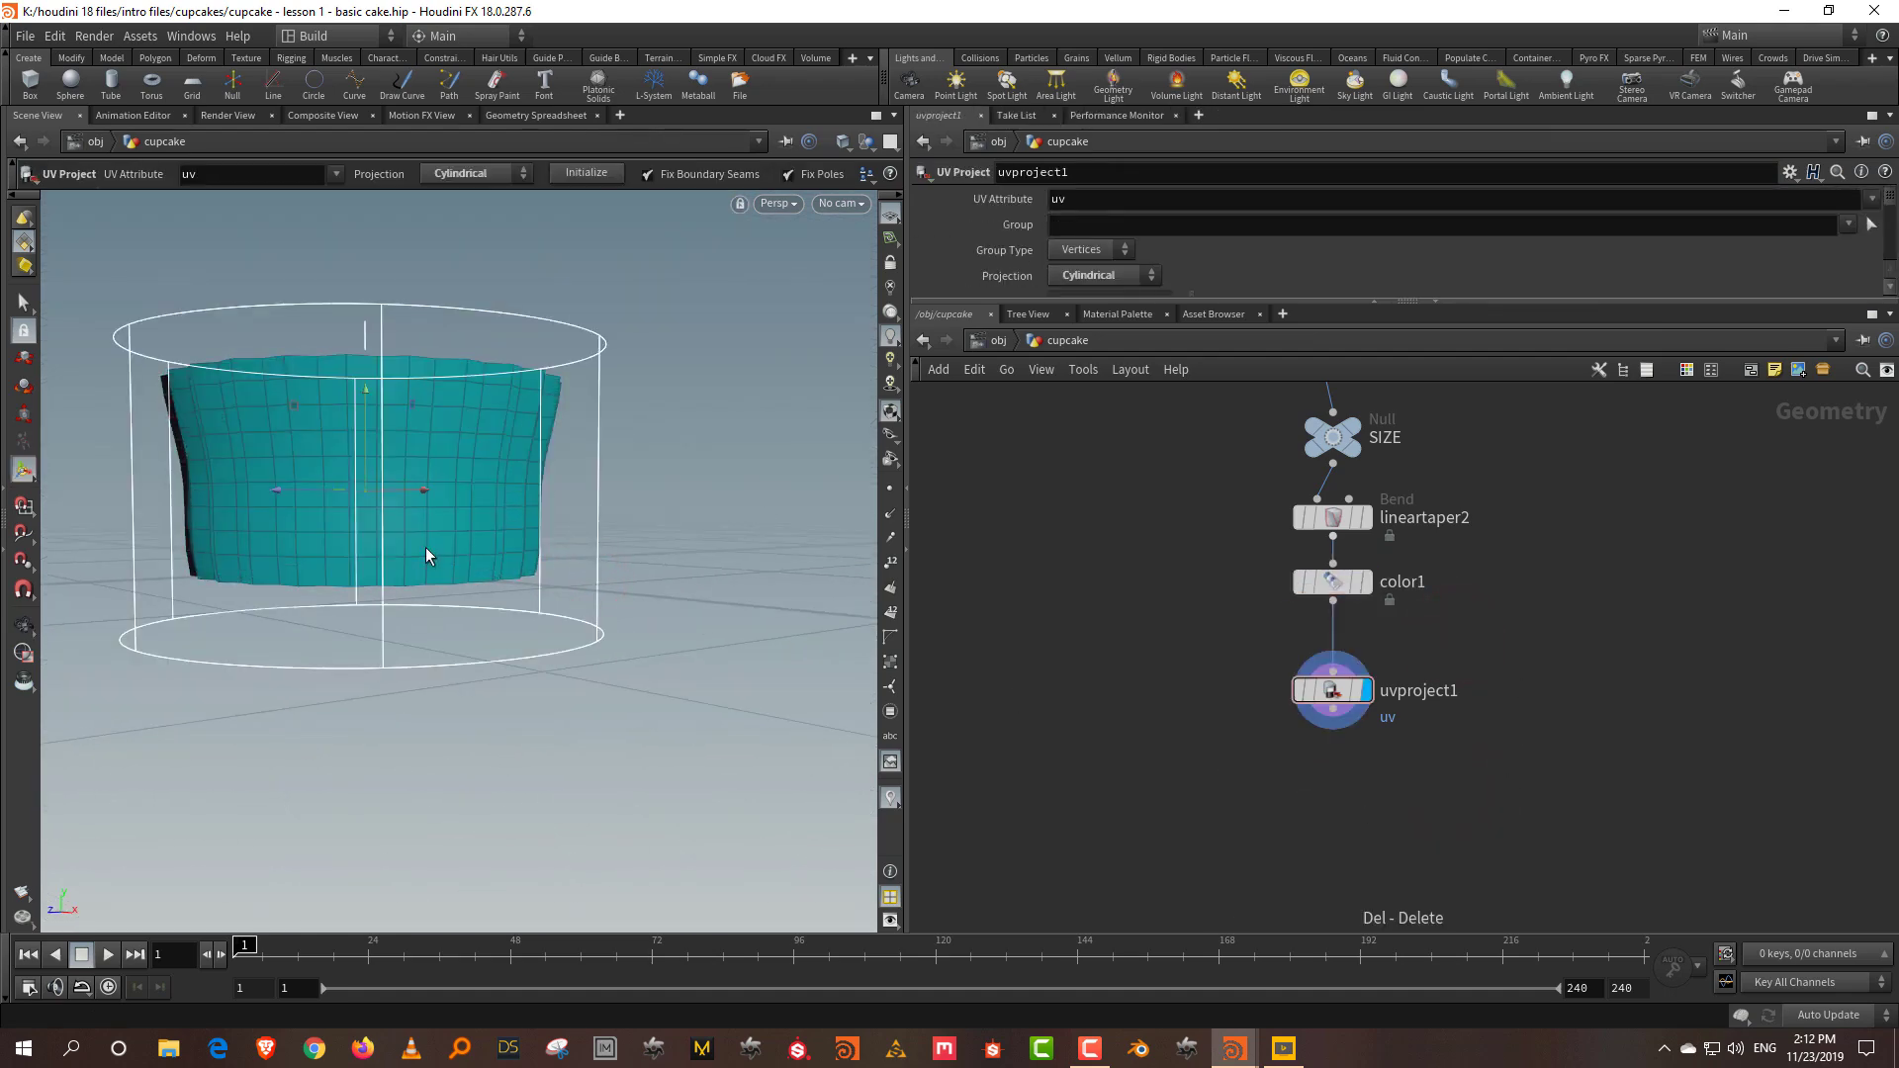
Step: Change color1's liner colour to pale cream (0.979, 0.898591, 0.677468)
{"action": "left_click_drag", "start_coordinate": [407, 539], "coordinate": [416, 475], "text": "alt"}
{"action": "left_click_drag", "start_coordinate": [1438, 549], "coordinate": [1285, 598]}
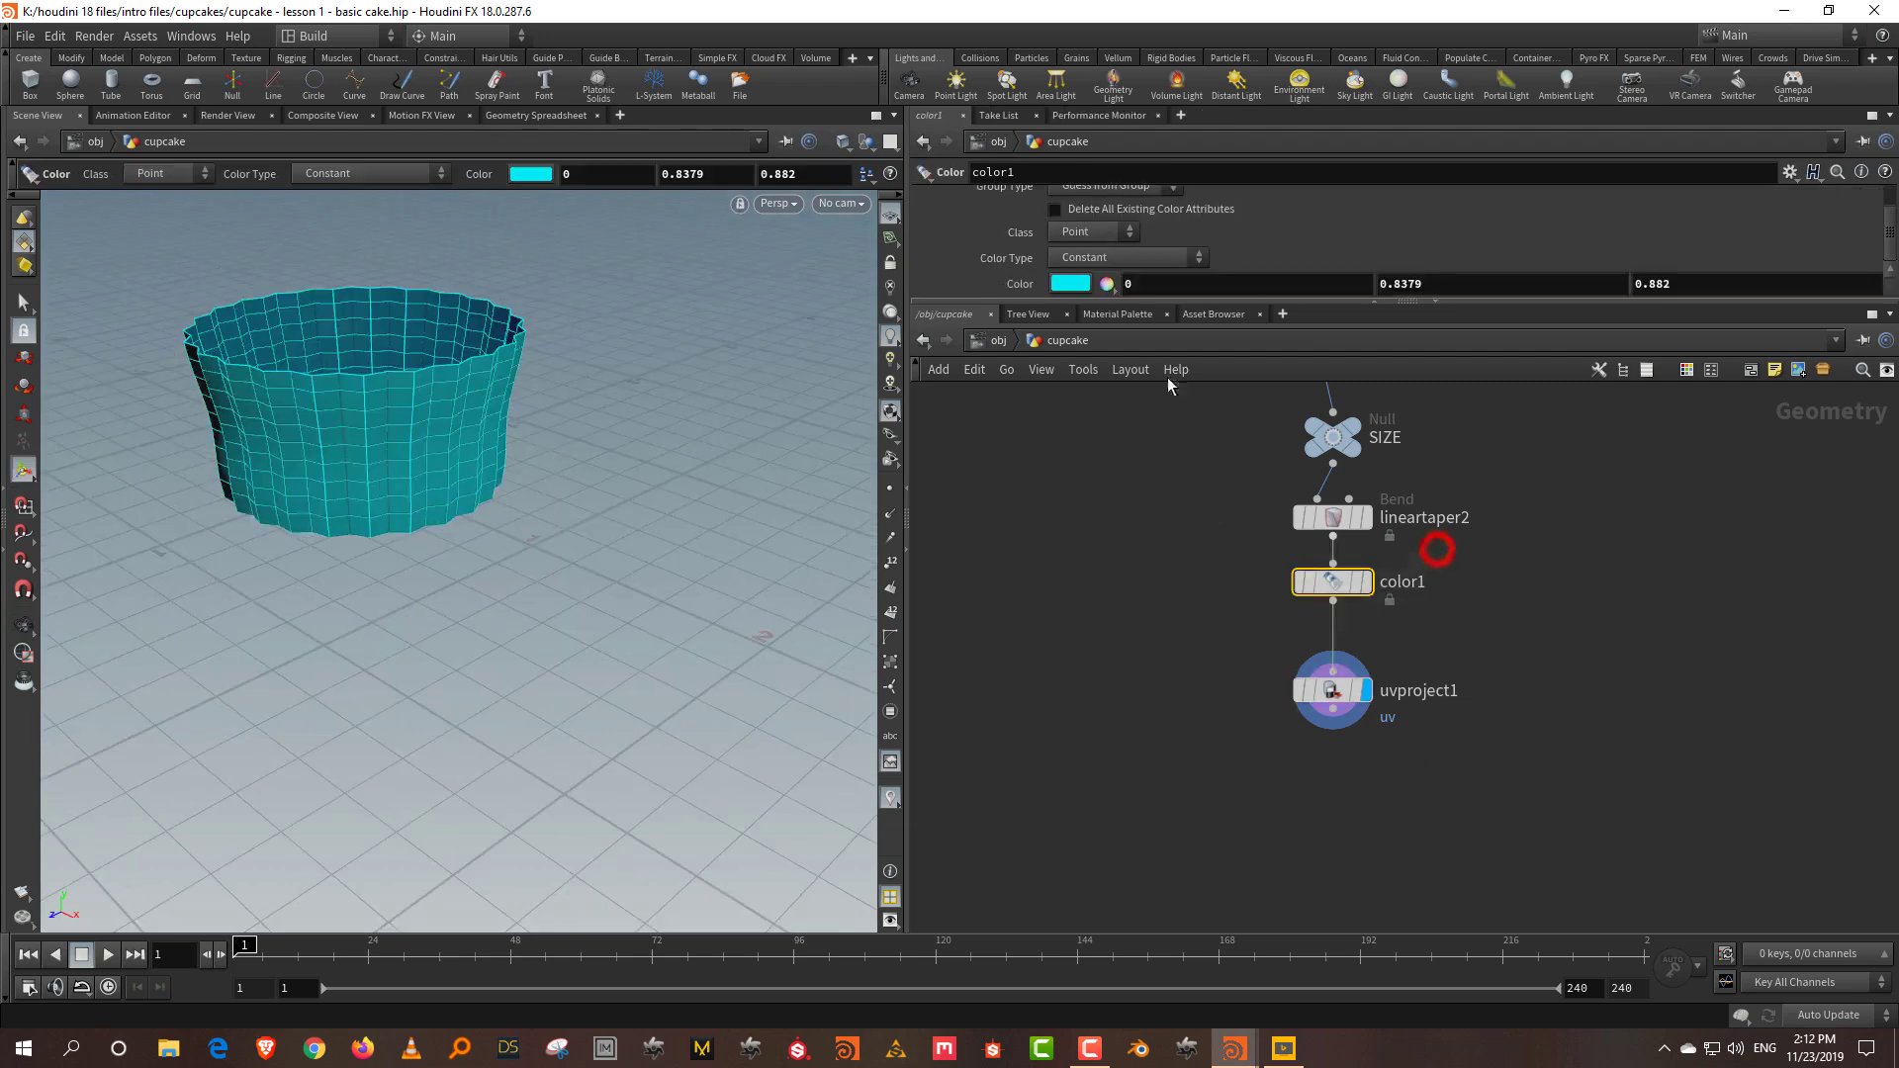
{"action": "left_click", "coordinate": [1070, 283]}
{"action": "left_click", "coordinate": [1159, 427]}
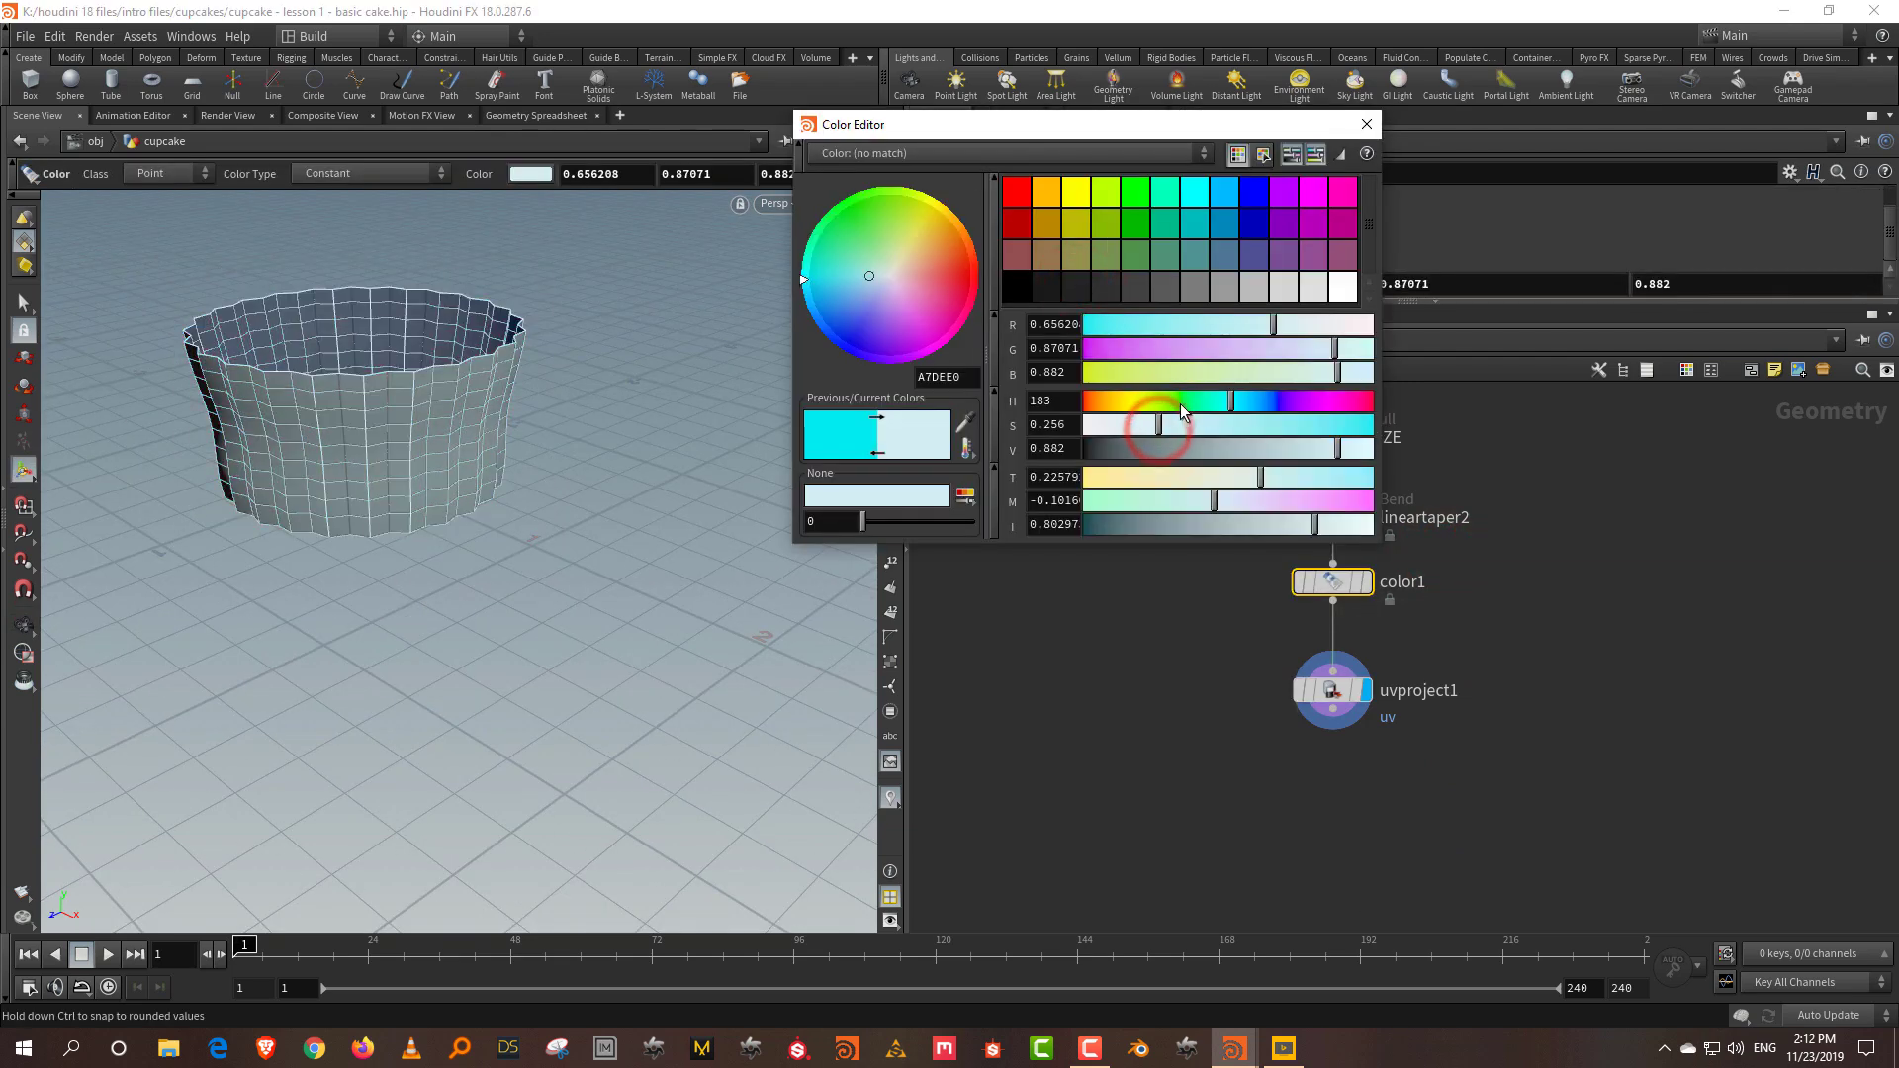
{"action": "left_click_drag", "start_coordinate": [1177, 401], "coordinate": [1135, 411]}
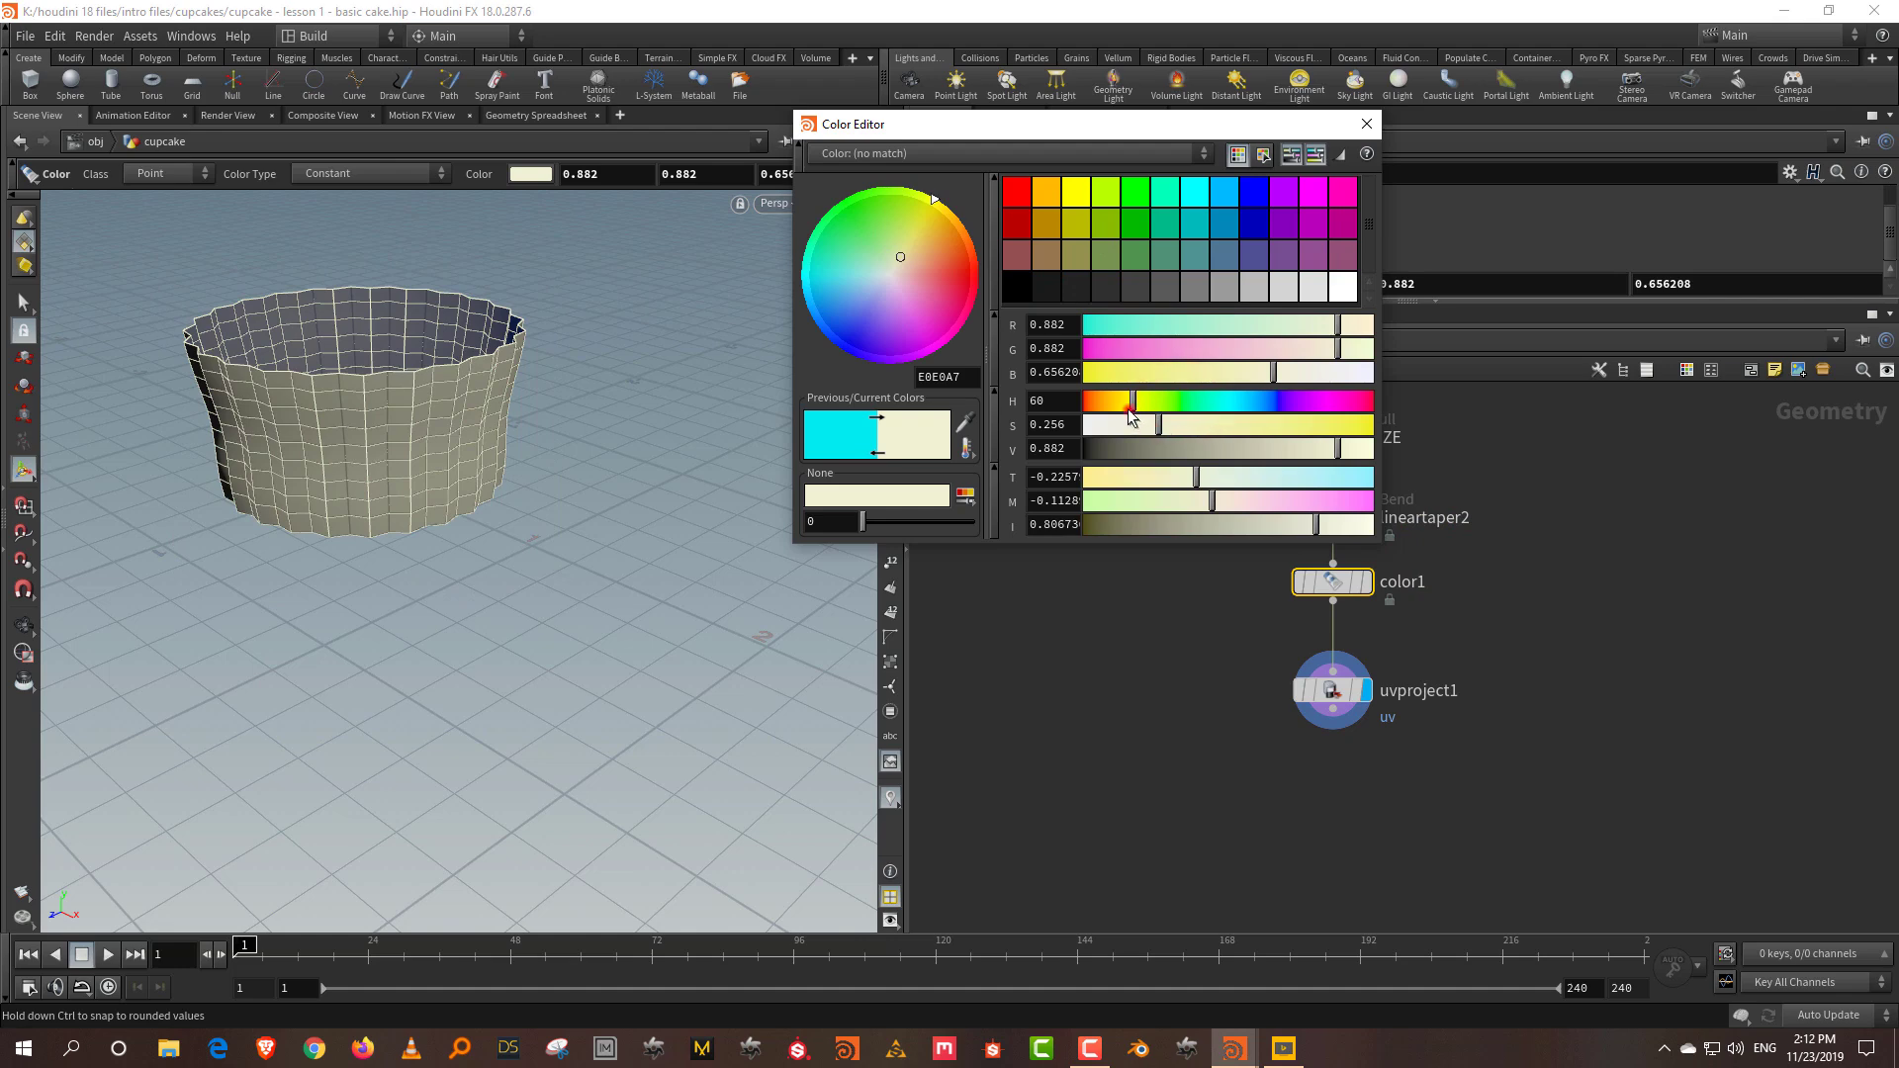
{"action": "left_click_drag", "start_coordinate": [1337, 450], "coordinate": [1369, 455]}
{"action": "left_click", "coordinate": [1367, 124]}
{"action": "middle_click_drag", "start_coordinate": [1179, 658], "coordinate": [1484, 657]}
{"action": "scroll", "coordinate": [1529, 687], "scroll_direction": "down", "scroll_amount": 2}
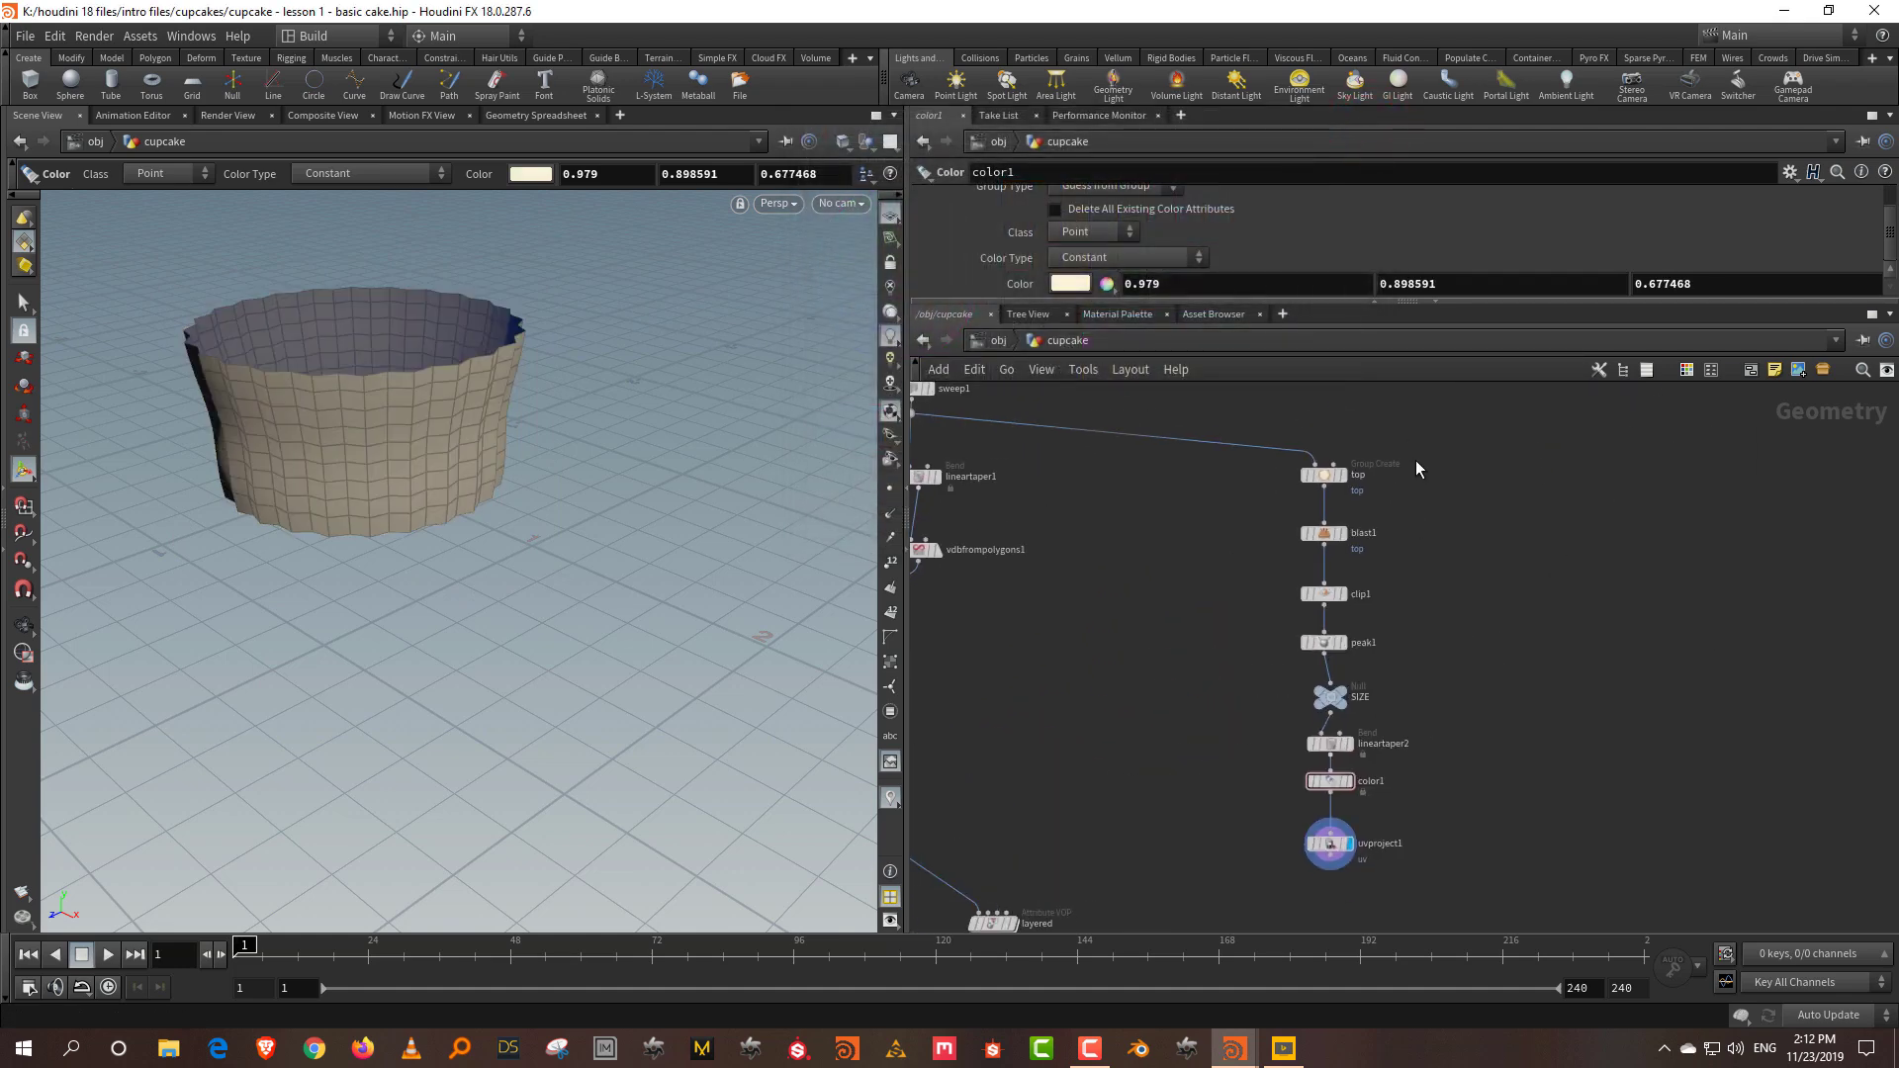
Step: Lay out the liner's nodes in a tidy column with L
{"action": "left_click_drag", "start_coordinate": [1412, 439], "coordinate": [1237, 964]}
{"action": "key", "text": "l"}
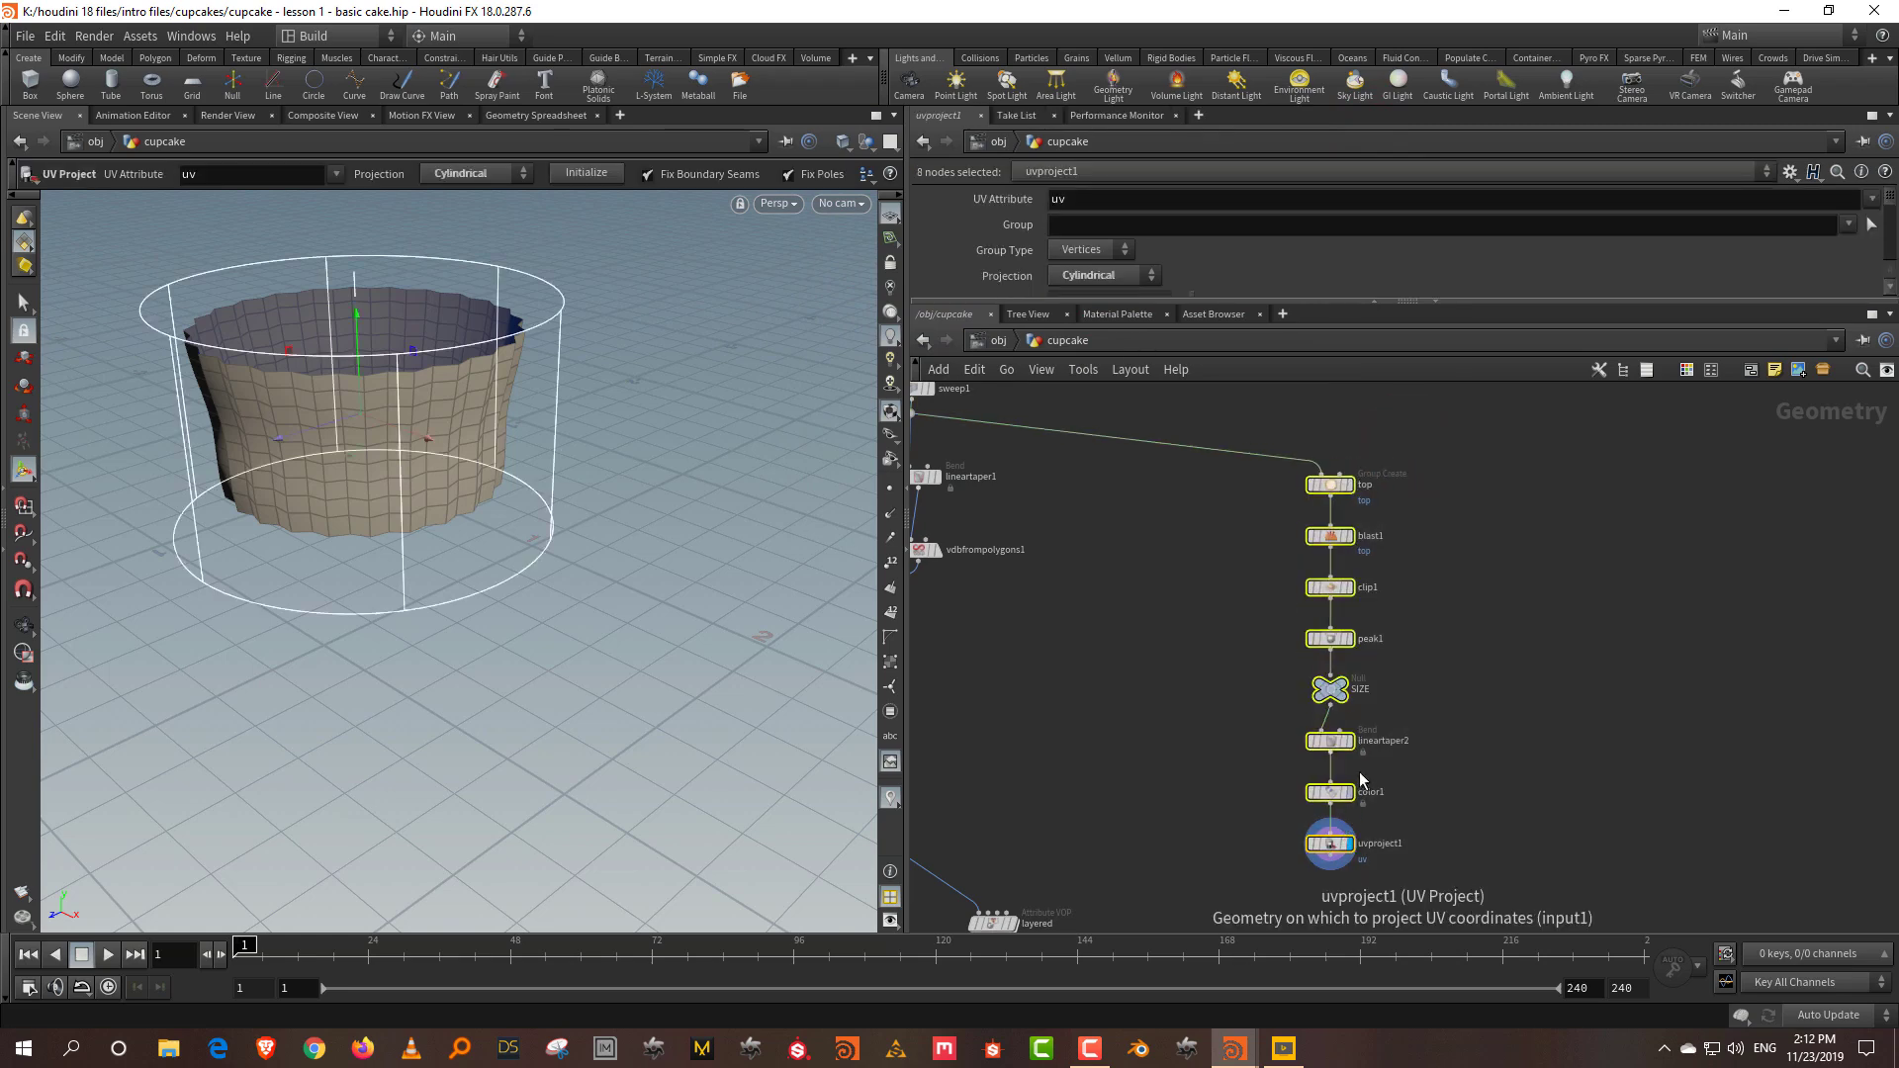
{"action": "scroll", "coordinate": [1451, 764], "scroll_direction": "down", "scroll_amount": 3}
{"action": "left_click", "coordinate": [1262, 755]}
{"action": "scroll", "coordinate": [1204, 761], "scroll_direction": "up", "scroll_amount": 5}
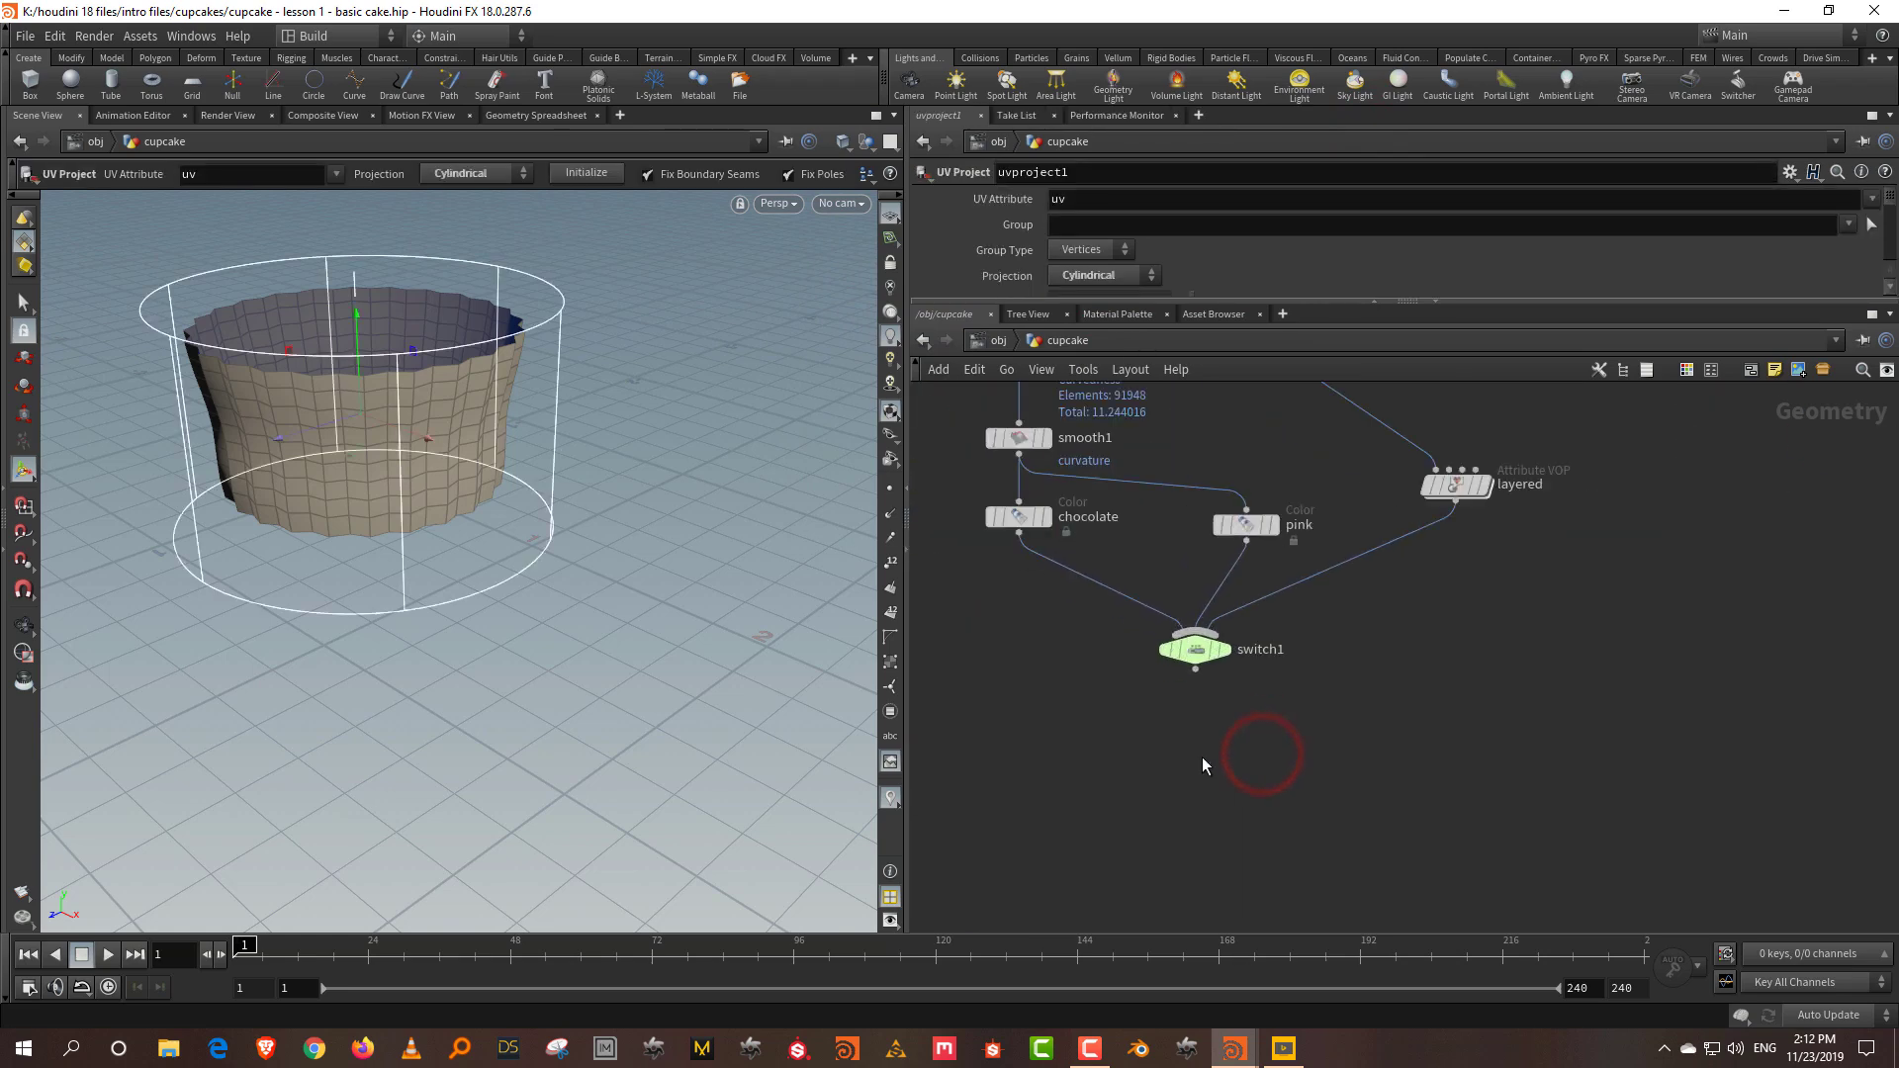
Step: Add a Group Create node, group1, wired after switch1 for the cake
{"action": "key", "text": "Tab"}
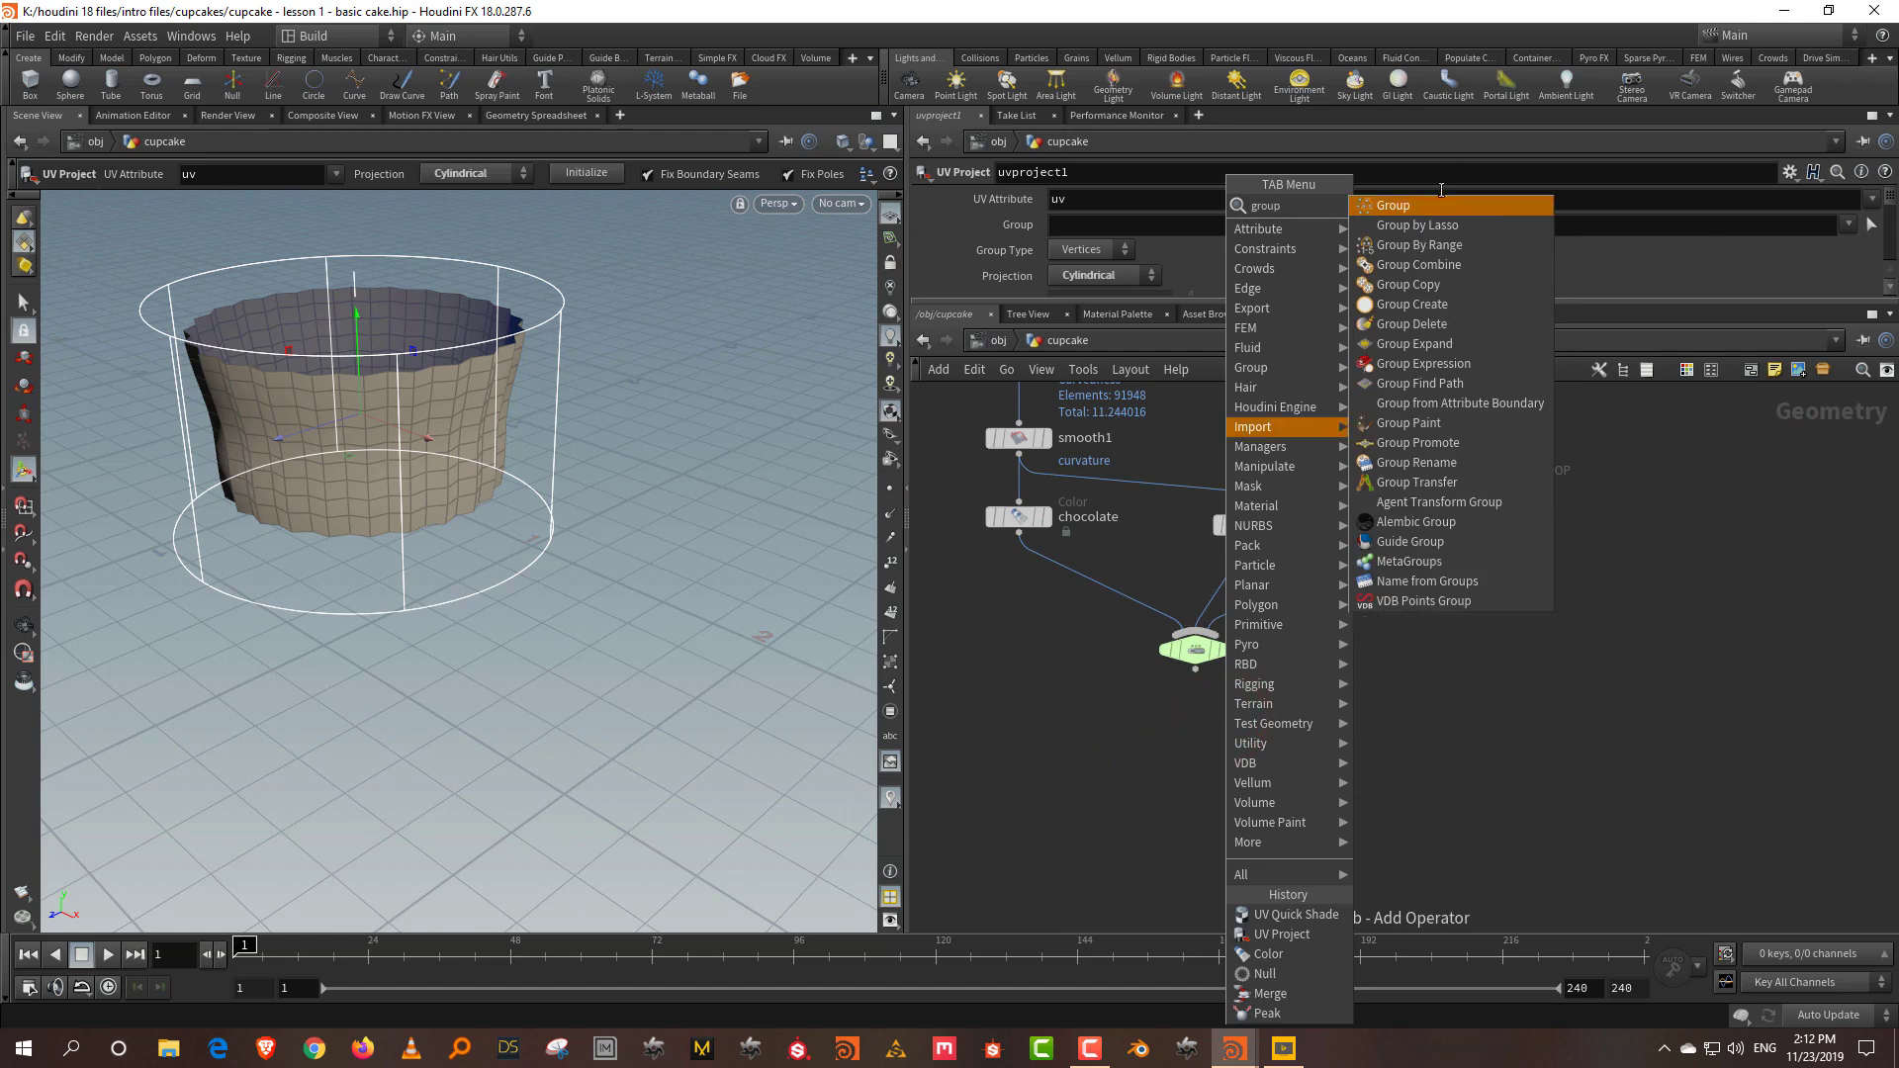
{"action": "key", "text": "Return"}
{"action": "left_click", "coordinate": [1196, 780]}
{"action": "left_click_drag", "start_coordinate": [1190, 675], "coordinate": [1173, 774]}
{"action": "left_click", "coordinate": [1199, 782]}
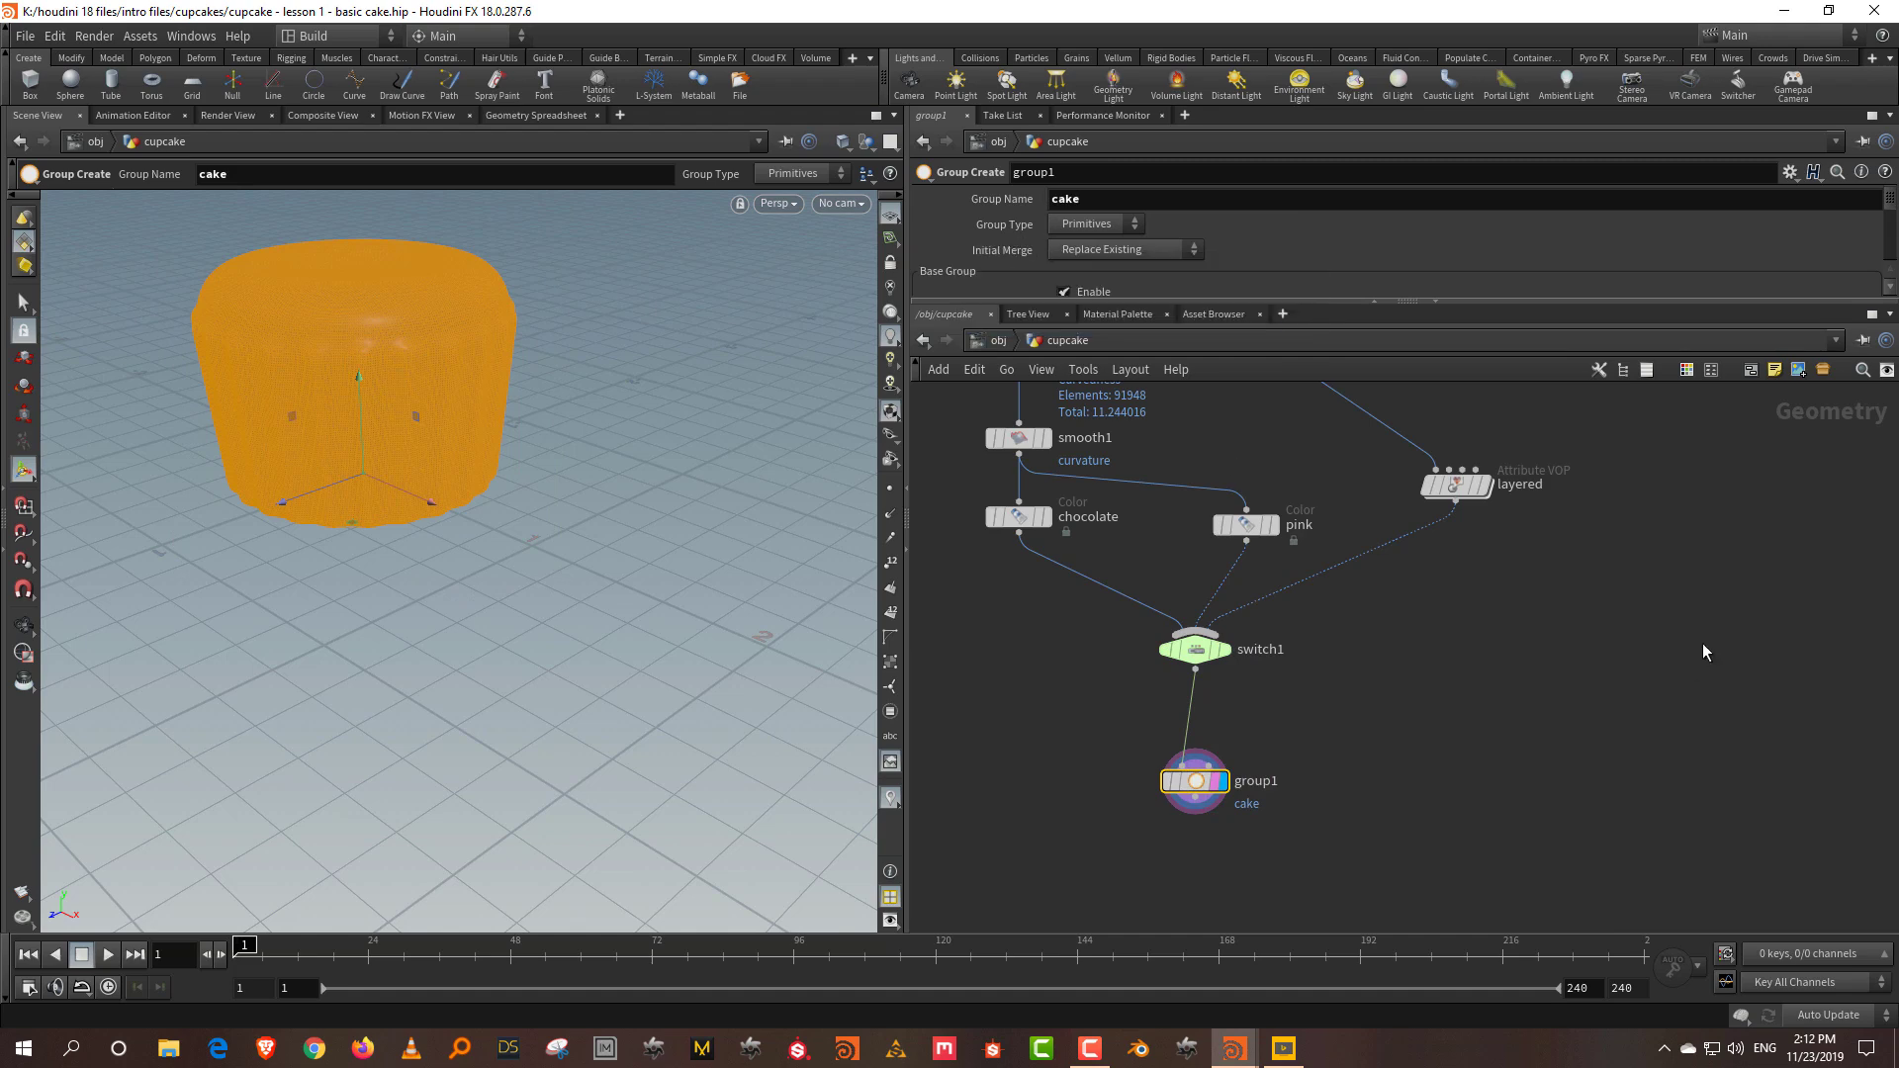
Step: Add a Group Create node under uvproject1 with its group named 'paper'
{"action": "middle_click_drag", "start_coordinate": [1707, 647], "coordinate": [1228, 784]}
{"action": "key", "text": "Tab"}
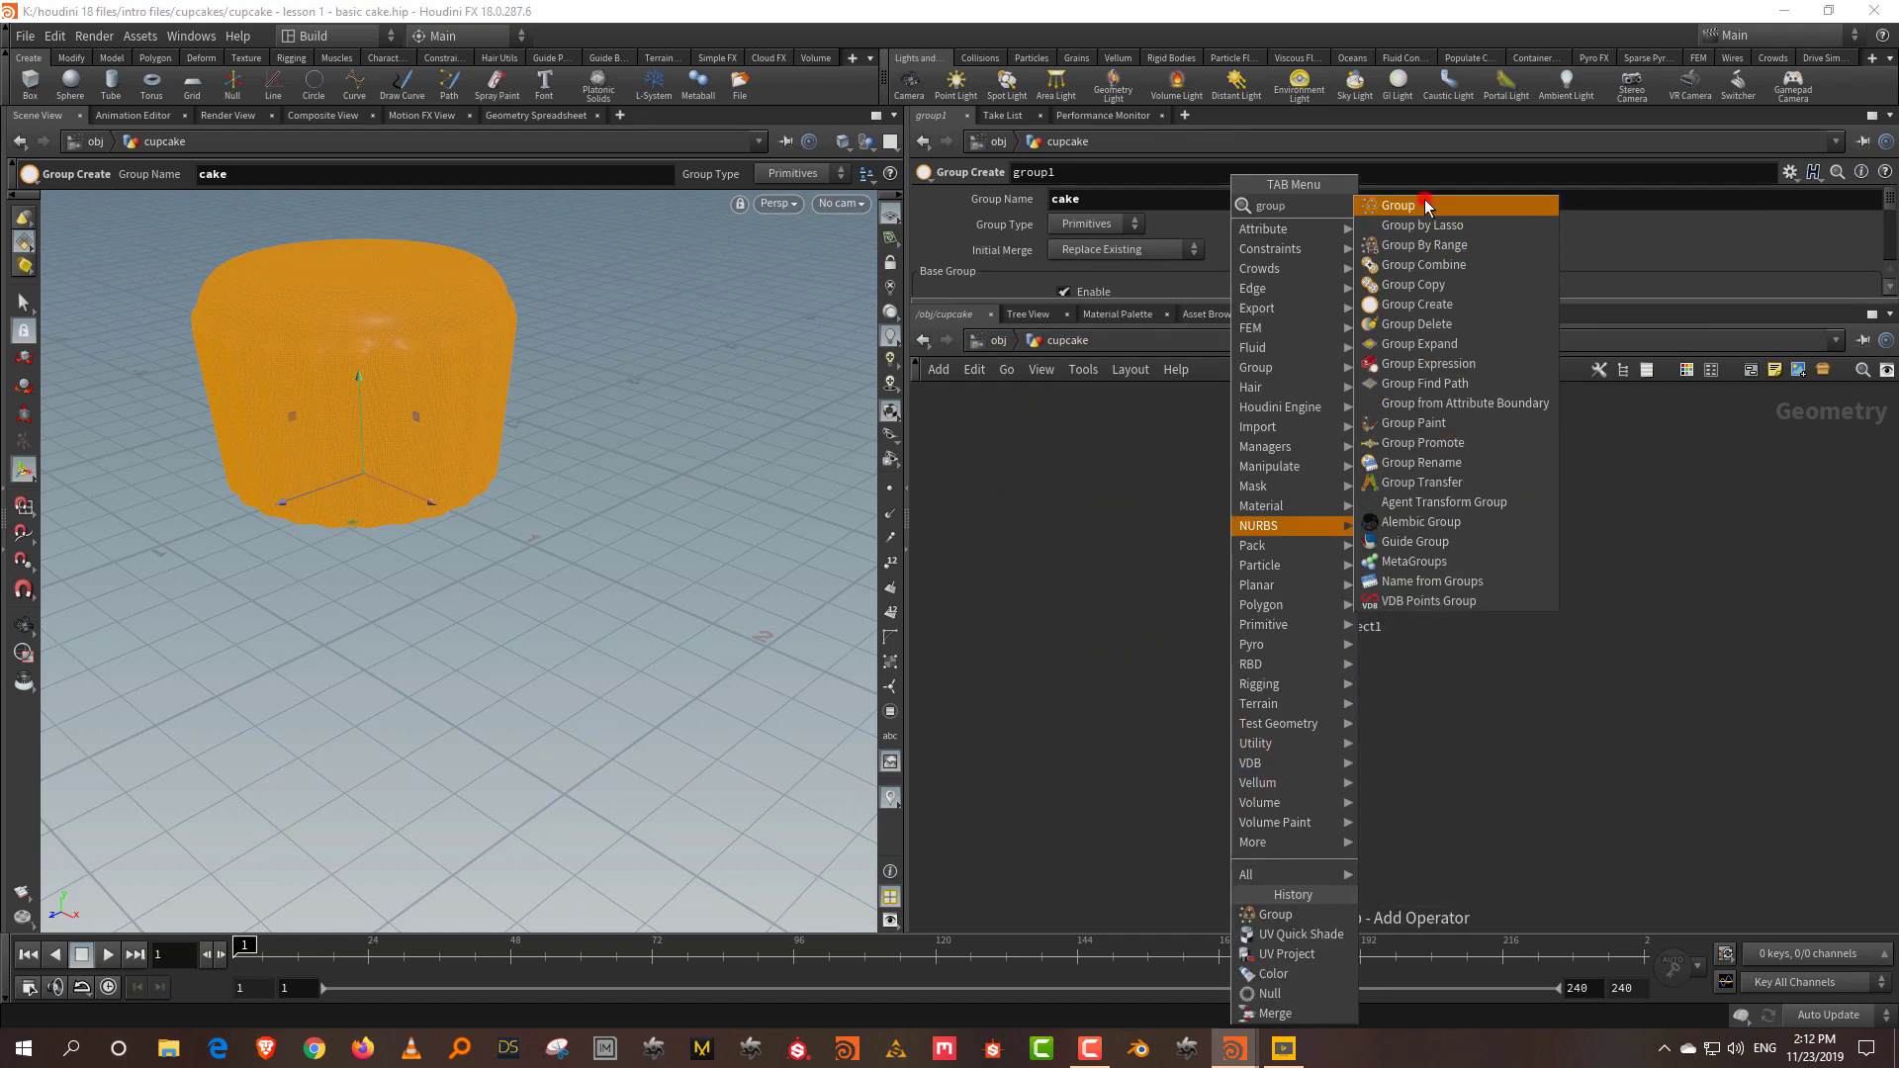
{"action": "left_click", "coordinate": [1424, 199]}
{"action": "left_click", "coordinate": [1277, 749]}
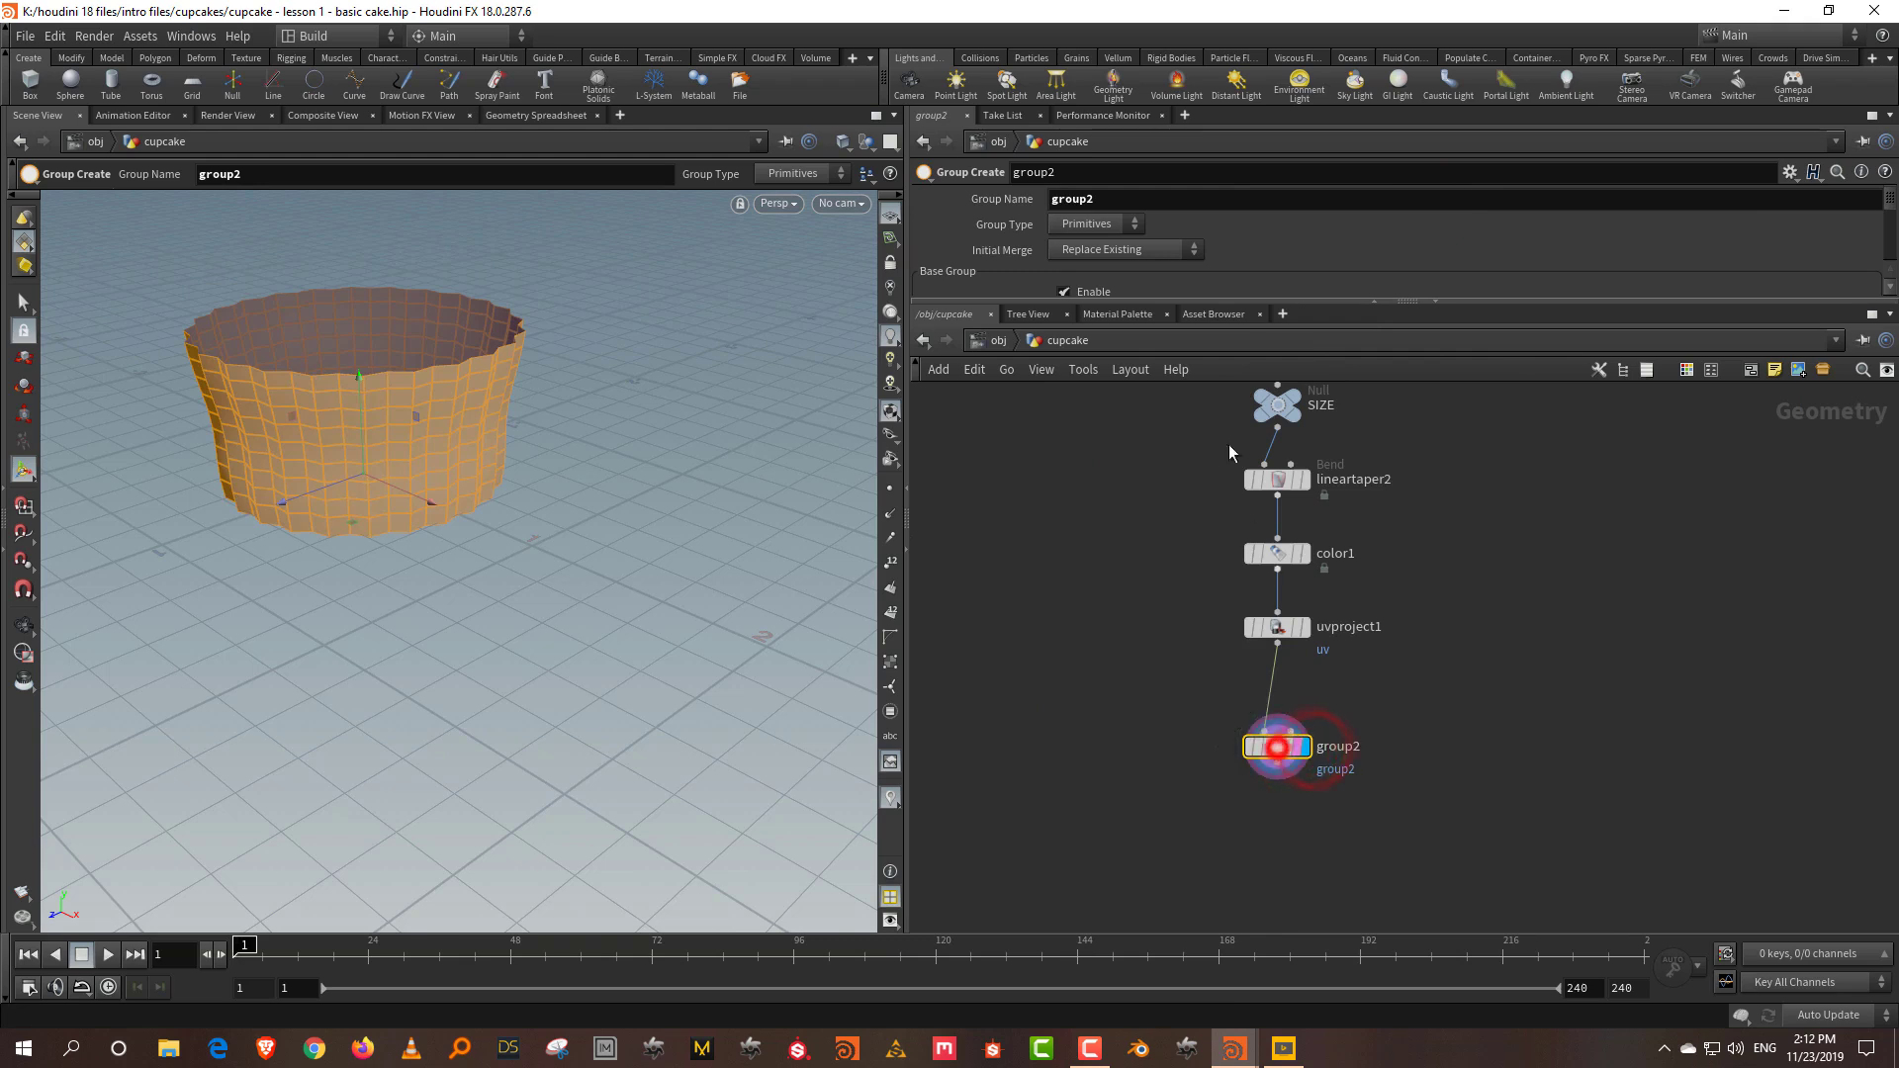
{"action": "double_click", "coordinate": [1117, 201]}
{"action": "type", "text": "paper"}
{"action": "key", "text": "Return"}
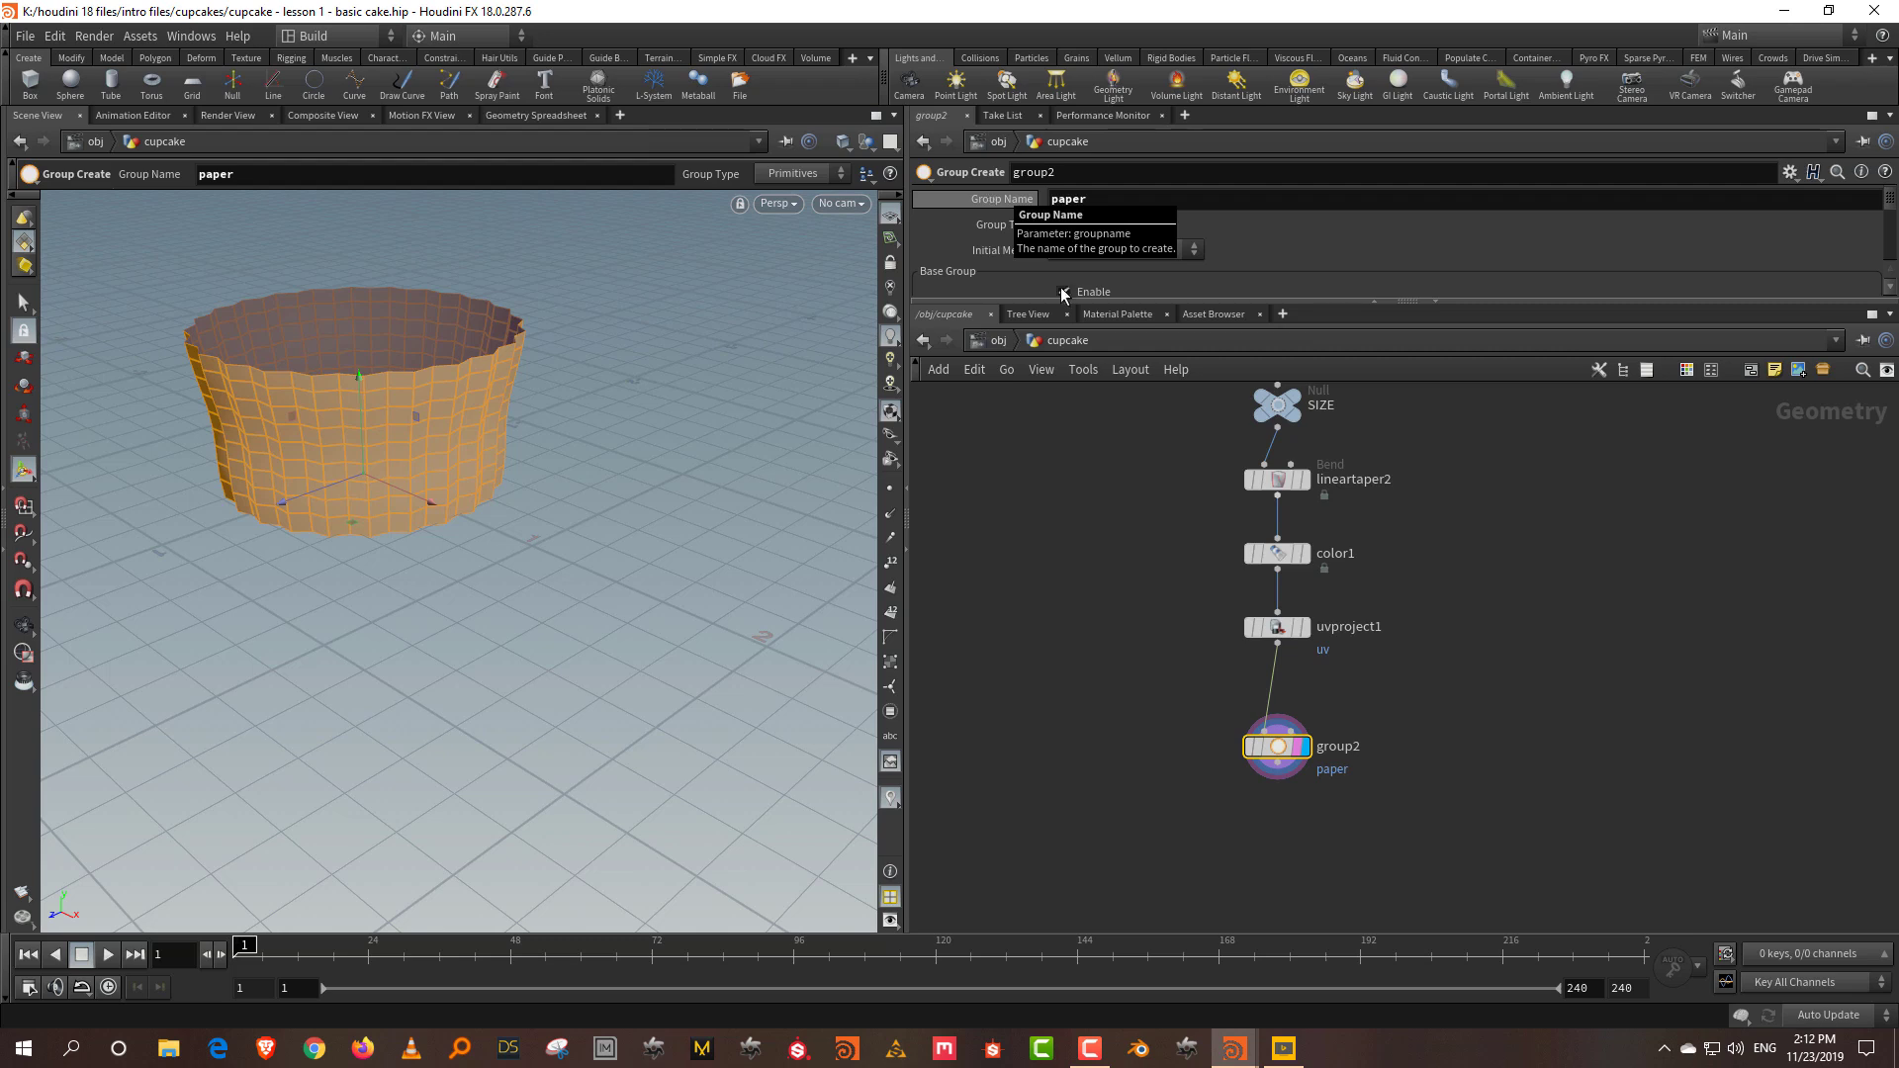
Step: Add an Attribute Wrangle below group2 and wire group2 into it
{"action": "key", "text": "l"}
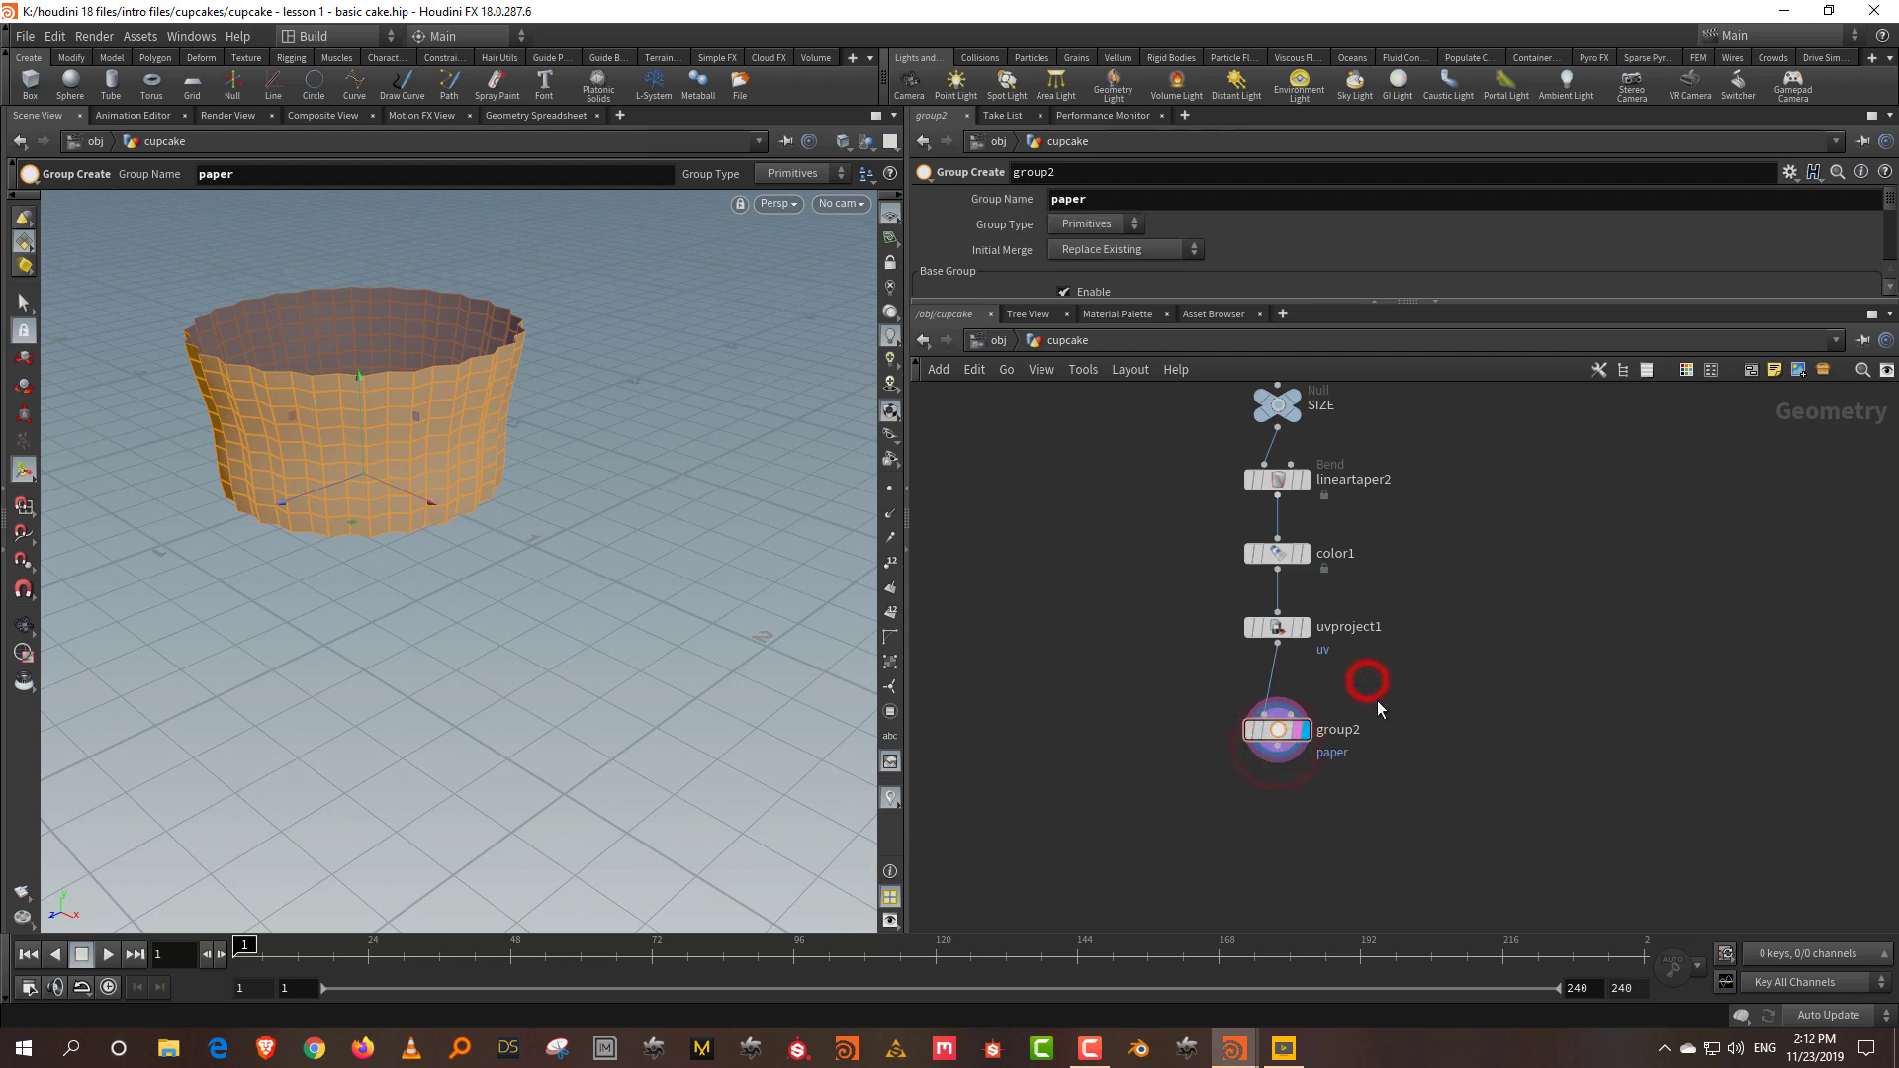
{"action": "key", "text": "Tab"}
{"action": "type", "text": "wrang"}
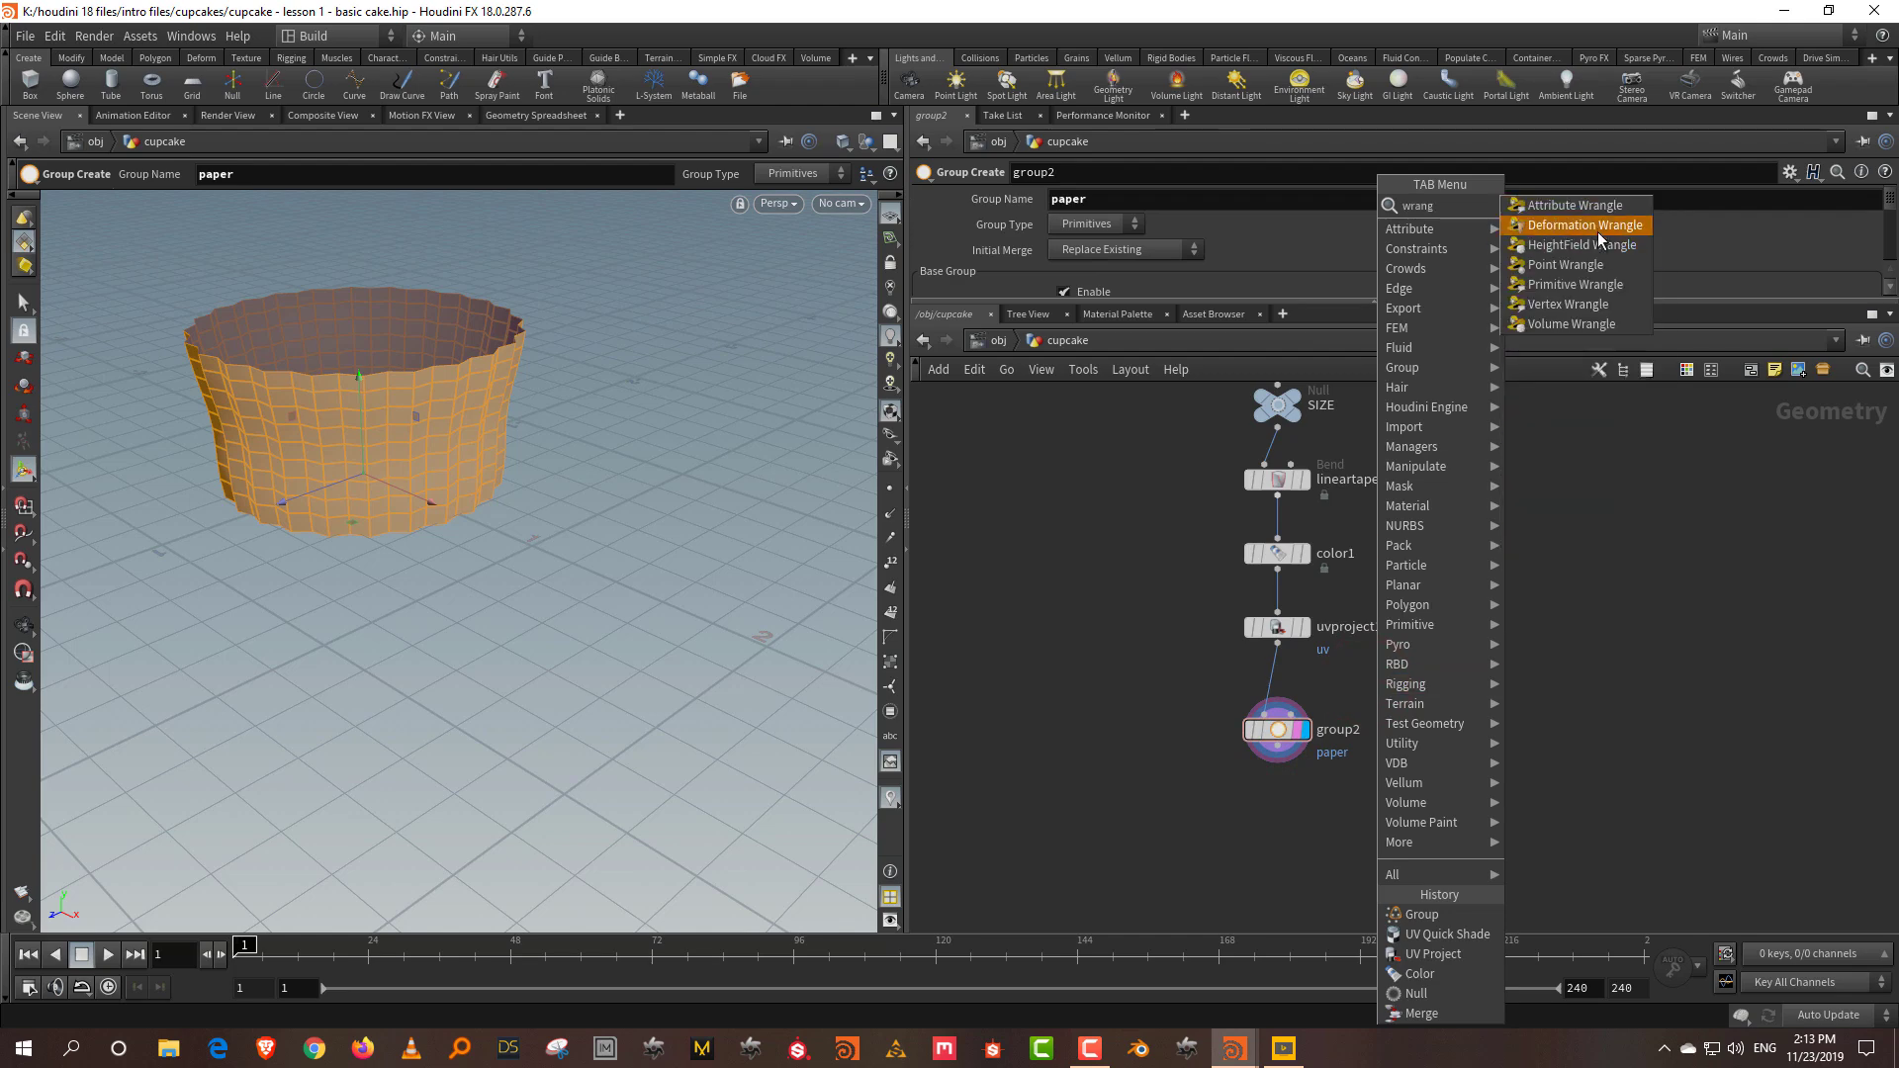
{"action": "left_click", "coordinate": [1574, 205]}
{"action": "left_click", "coordinate": [1286, 853]}
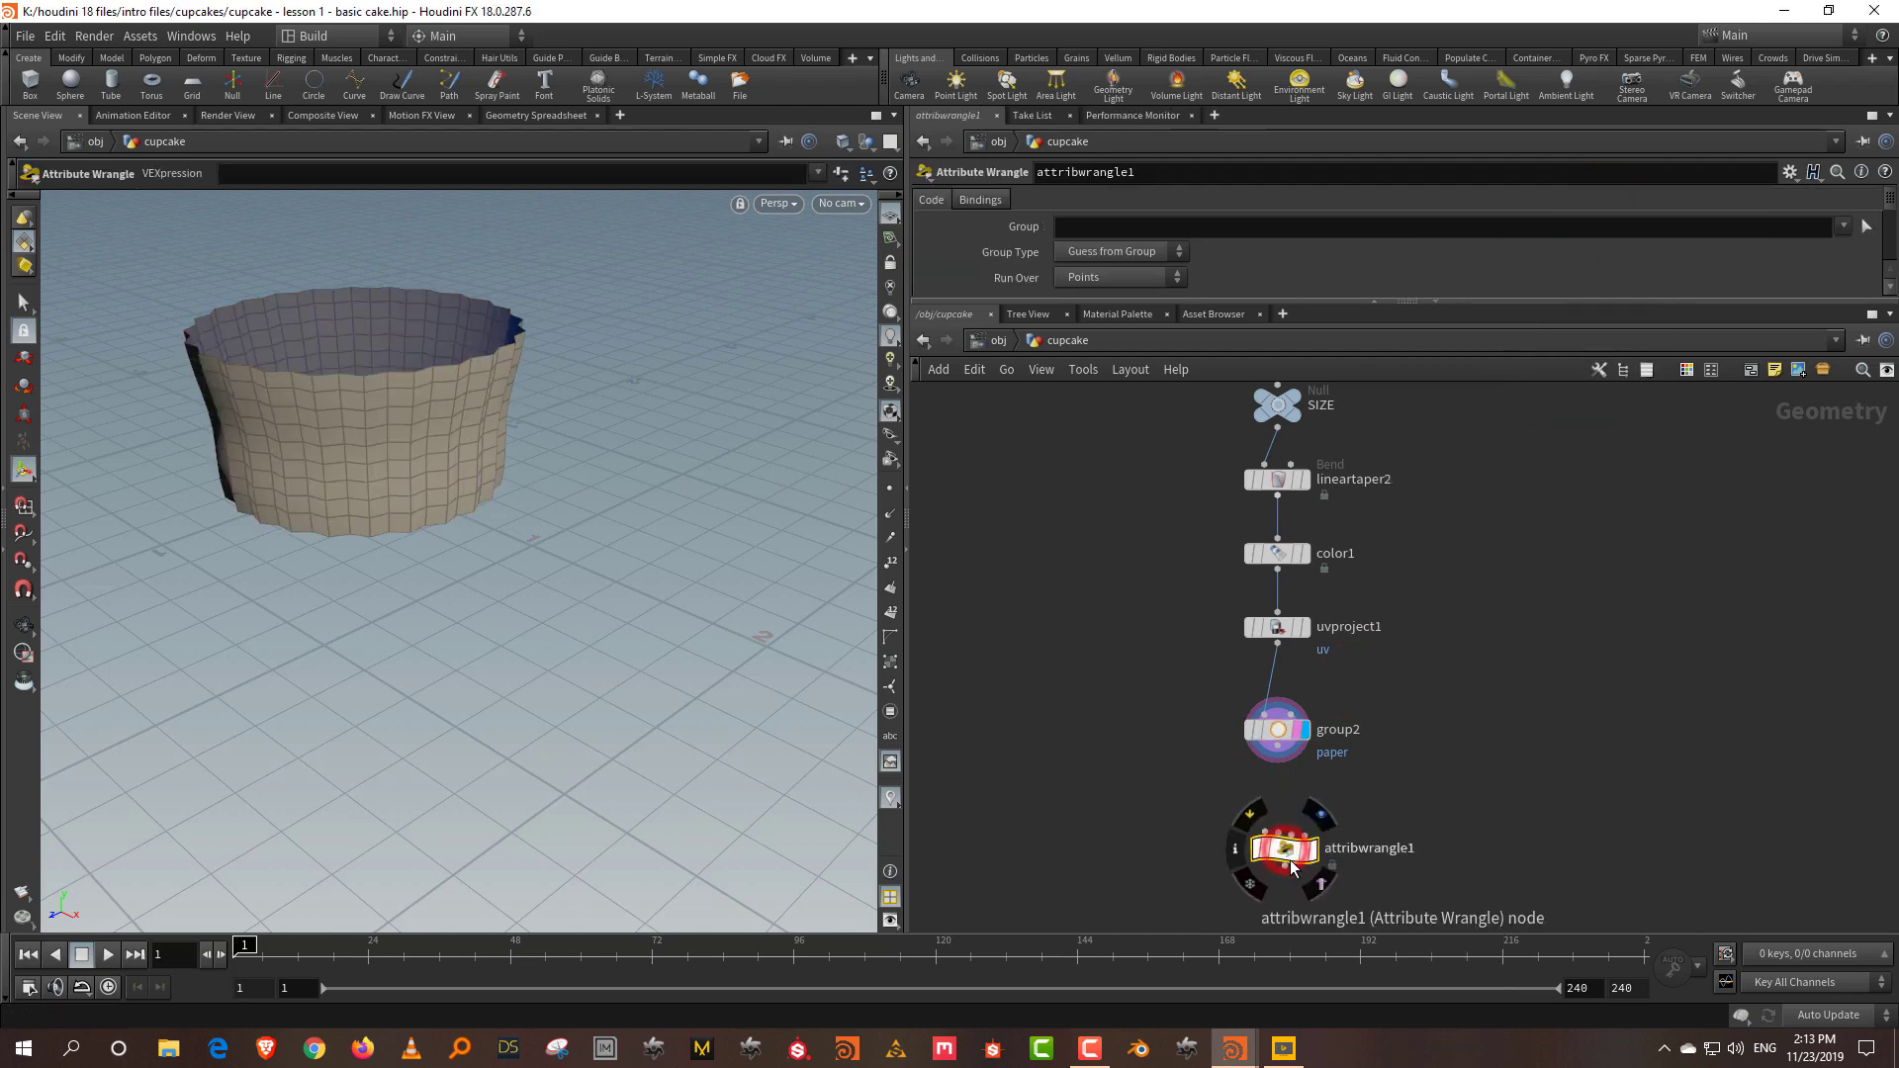
{"action": "left_click_drag", "start_coordinate": [1277, 761], "coordinate": [1239, 829]}
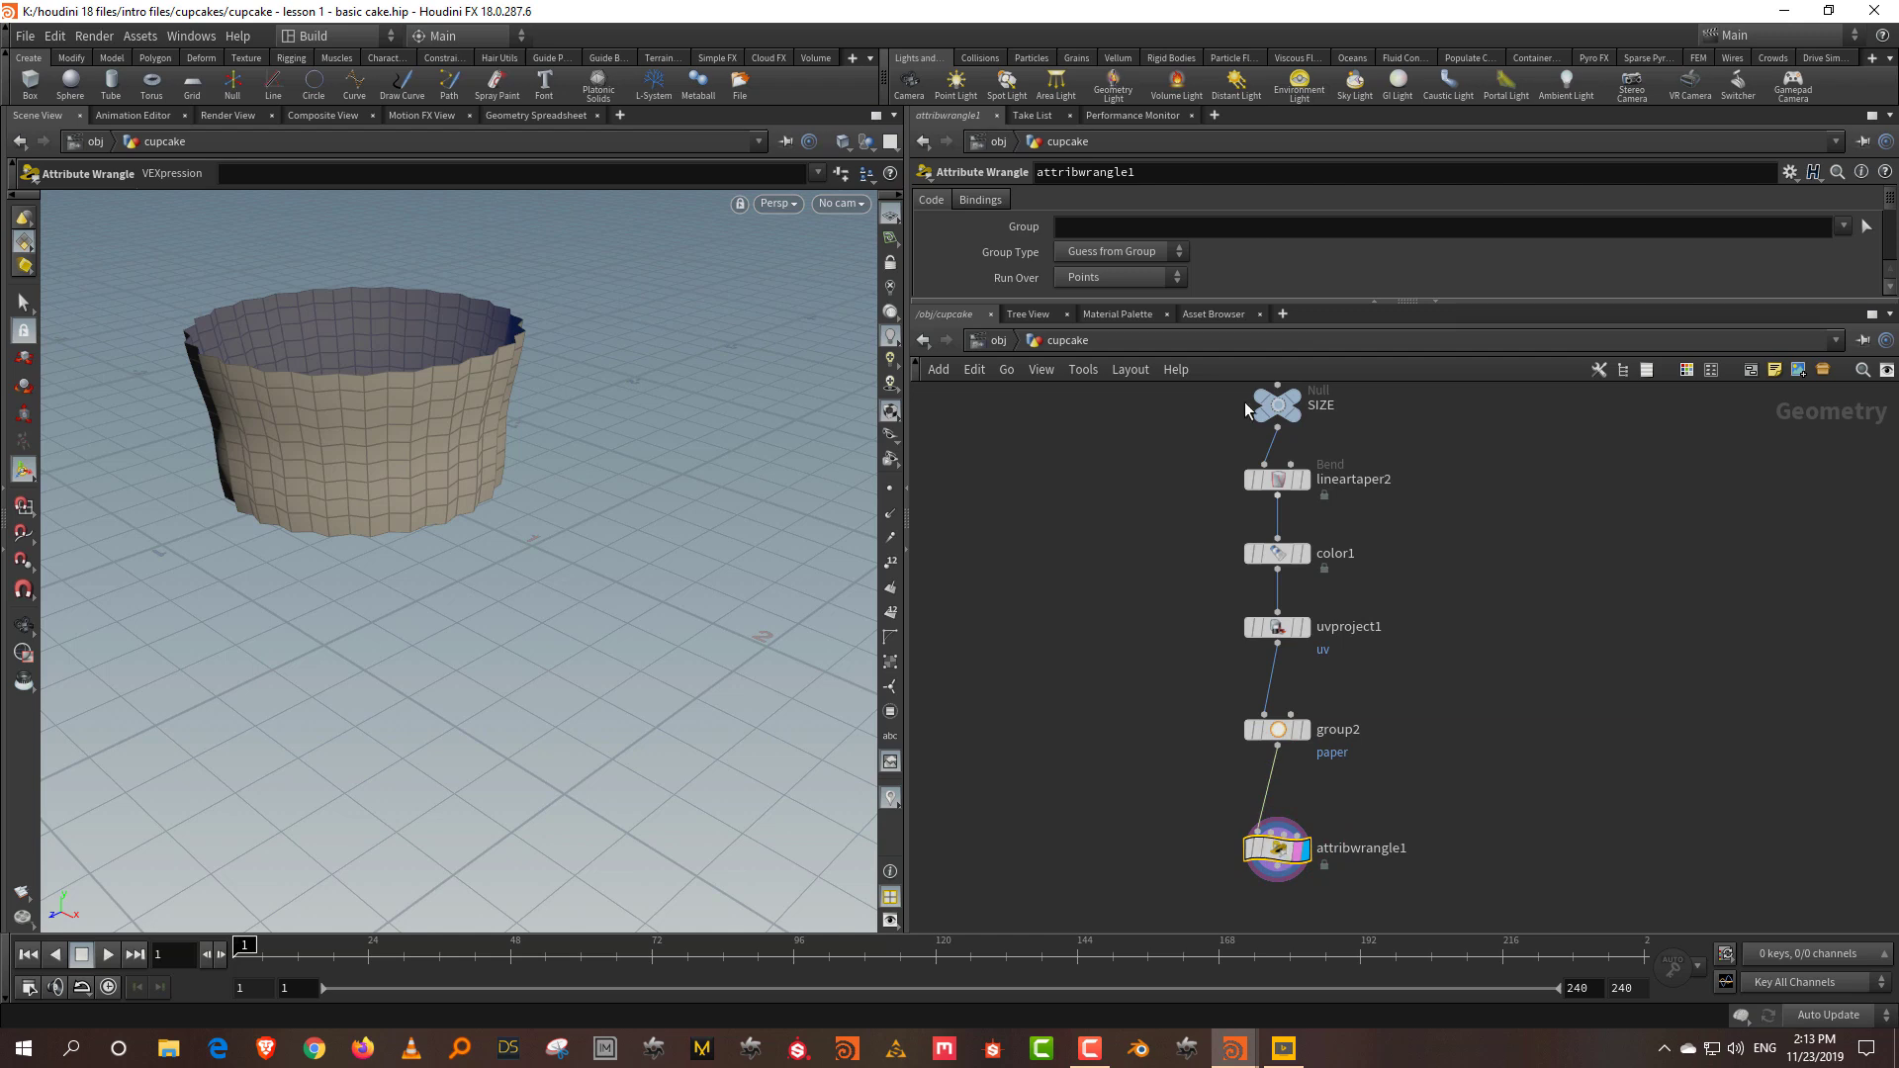
Step: Enter f@paper = 1; as the wrangle's VEXpression
{"action": "left_click", "coordinate": [1179, 301]}
{"action": "left_click", "coordinate": [1089, 369]}
{"action": "type", "text": "f@"}
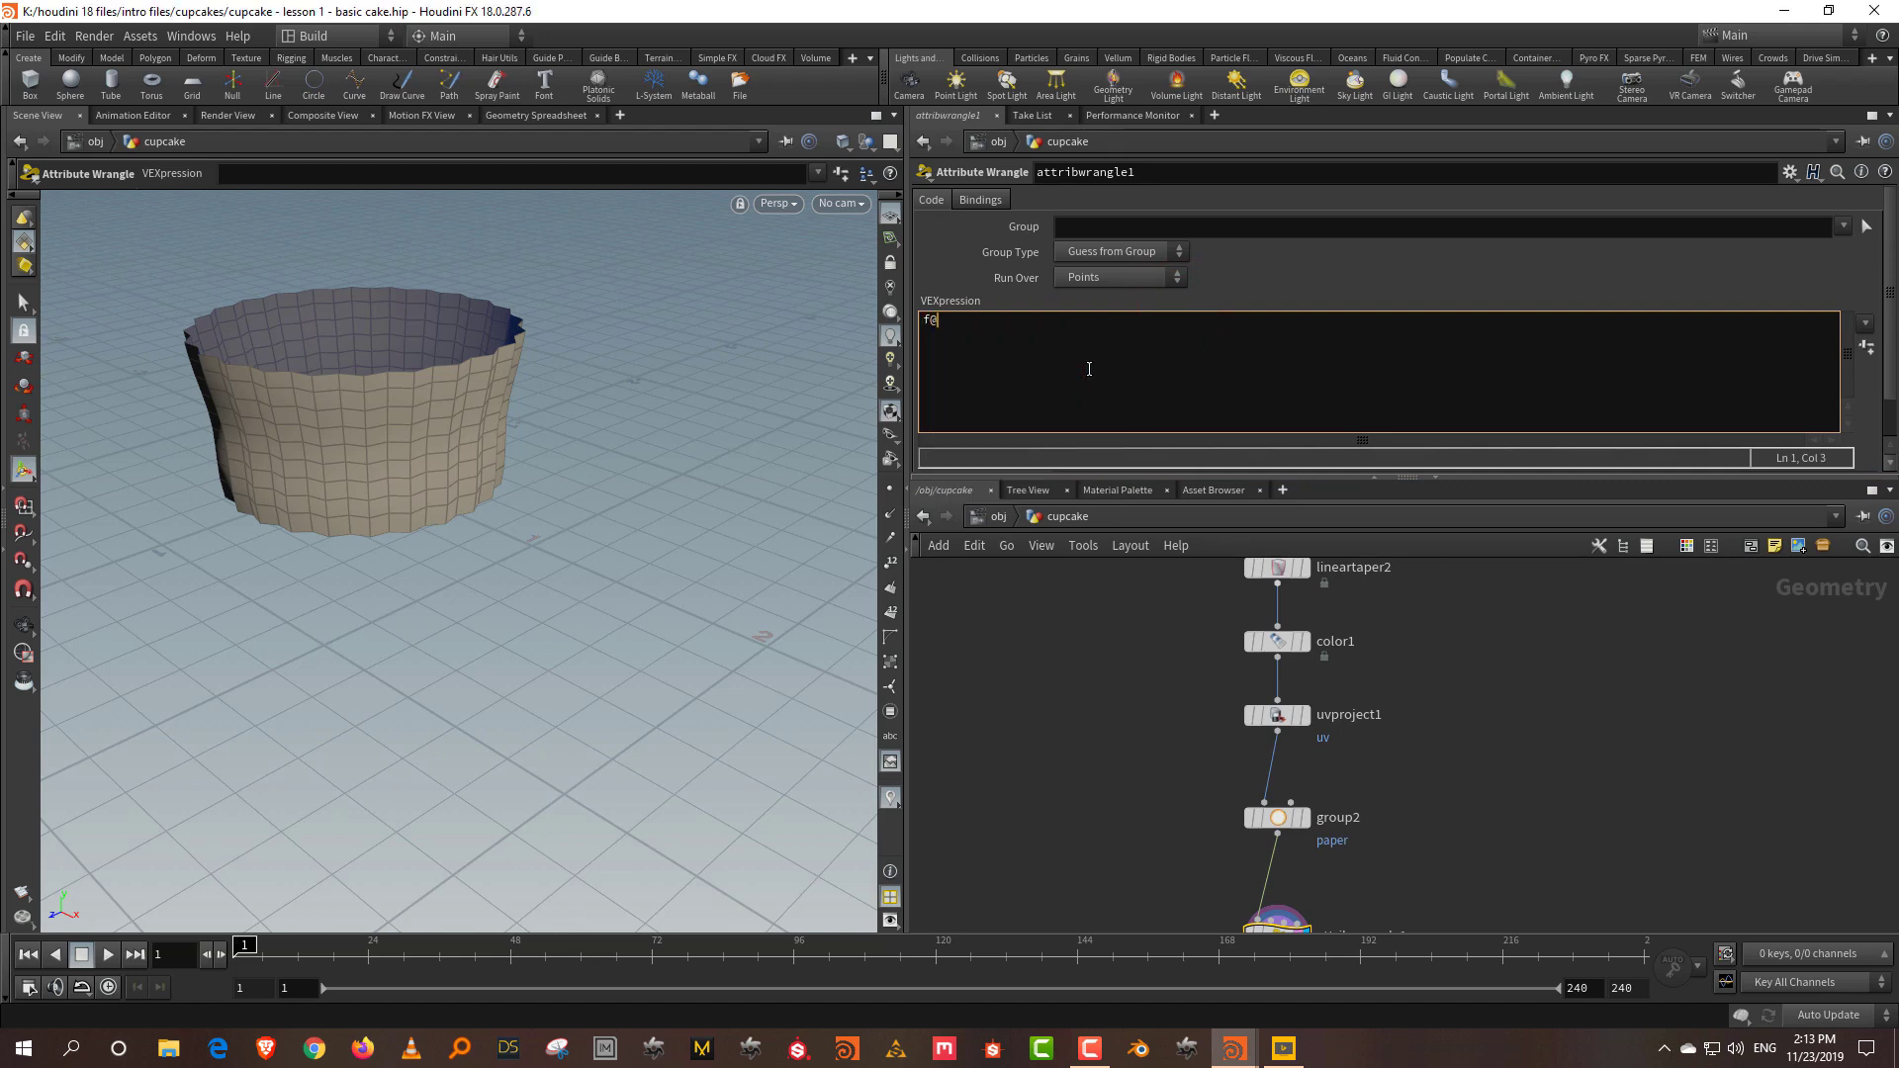
{"action": "type", "text": "paper = 1;"}
{"action": "left_click", "coordinate": [977, 780]}
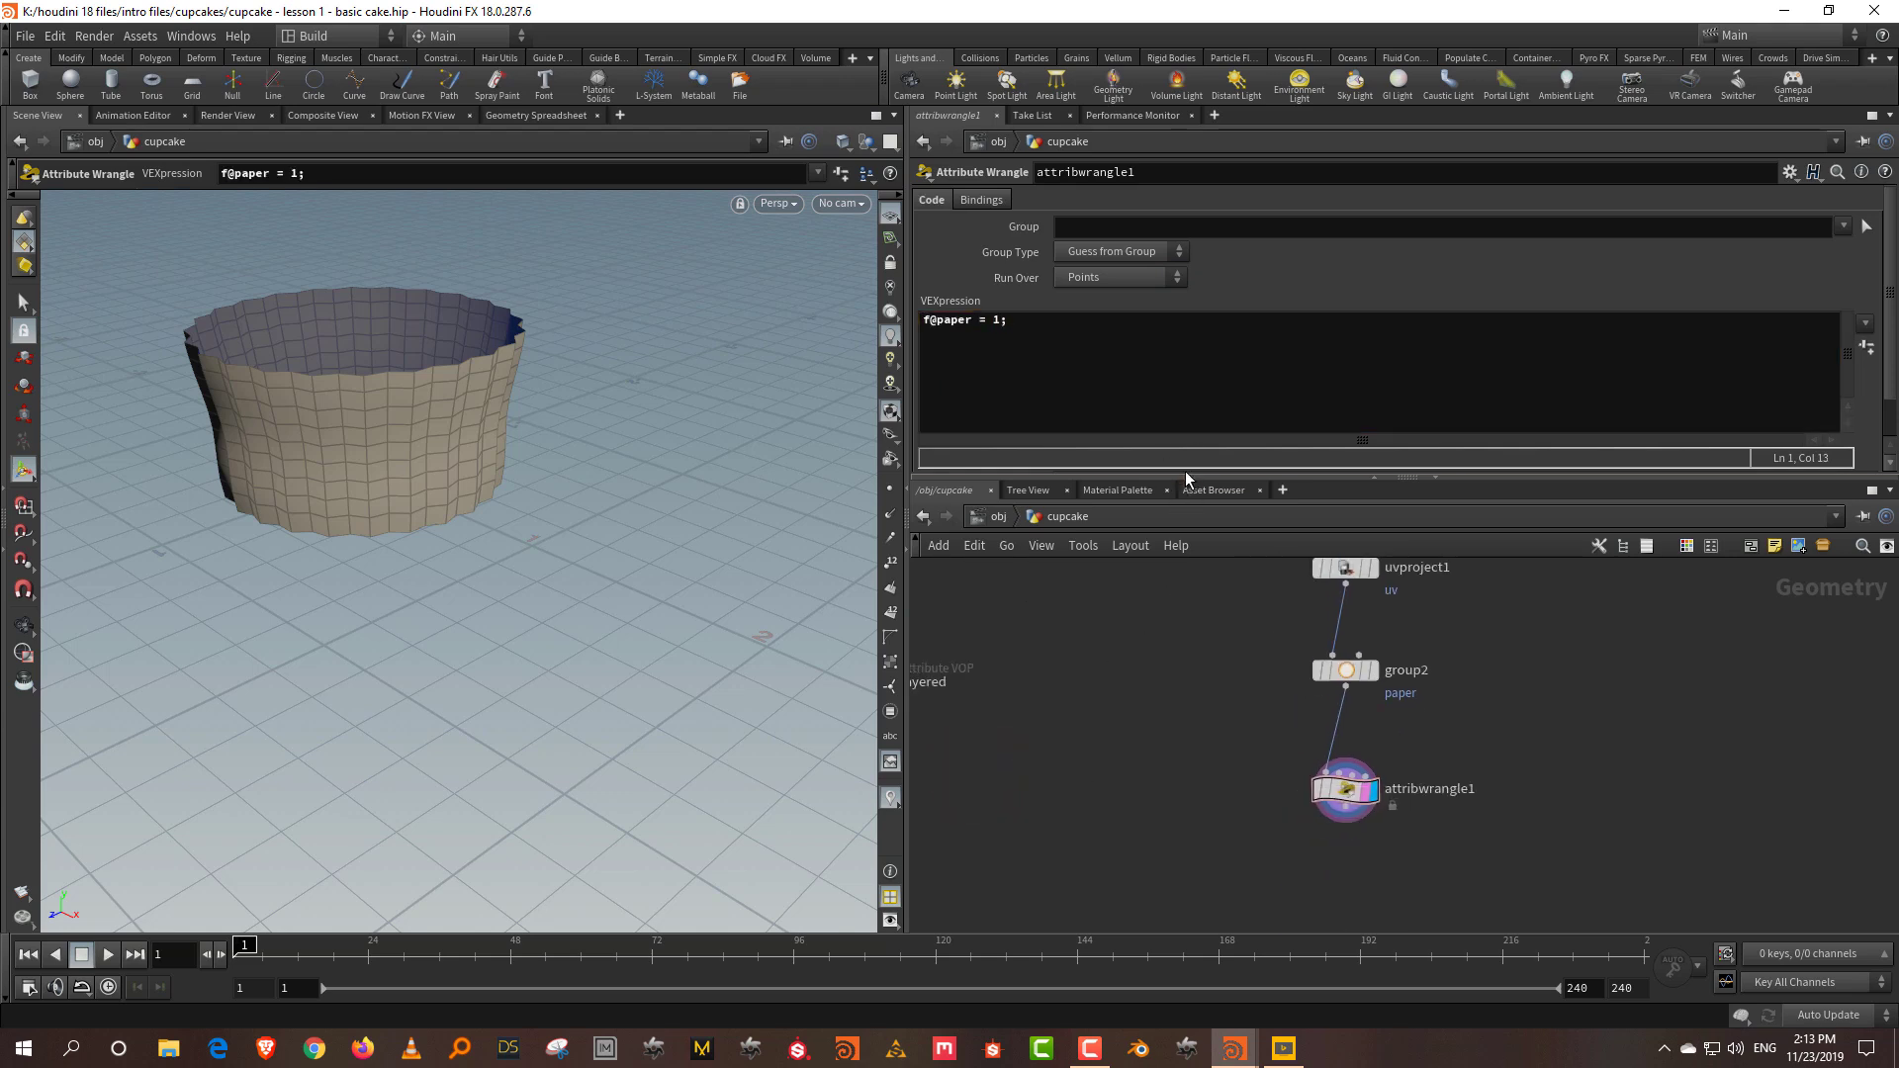
{"action": "left_click_drag", "start_coordinate": [1187, 479], "coordinate": [1187, 331]}
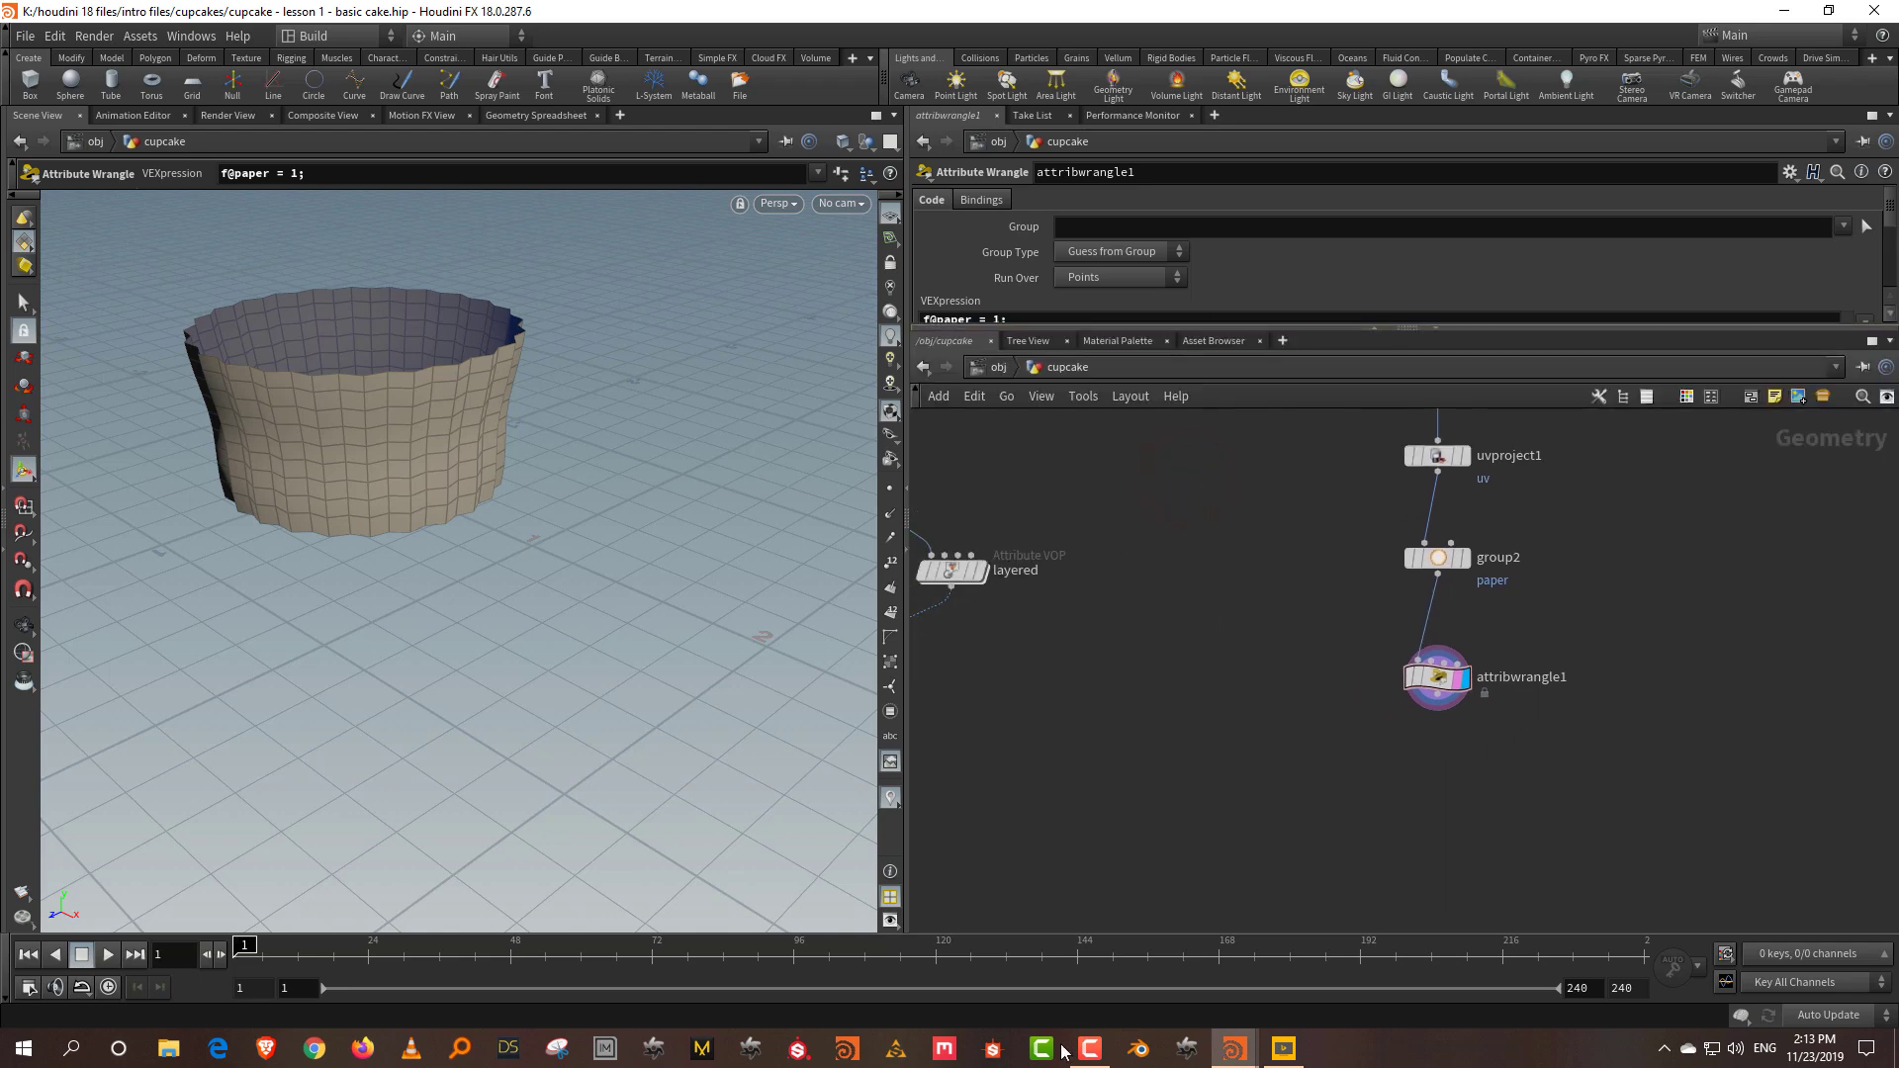
Step: Add a Merge node to the network below group1 and the wrangle
{"action": "key", "text": "h"}
{"action": "scroll", "coordinate": [1346, 761], "scroll_direction": "up", "scroll_amount": 2}
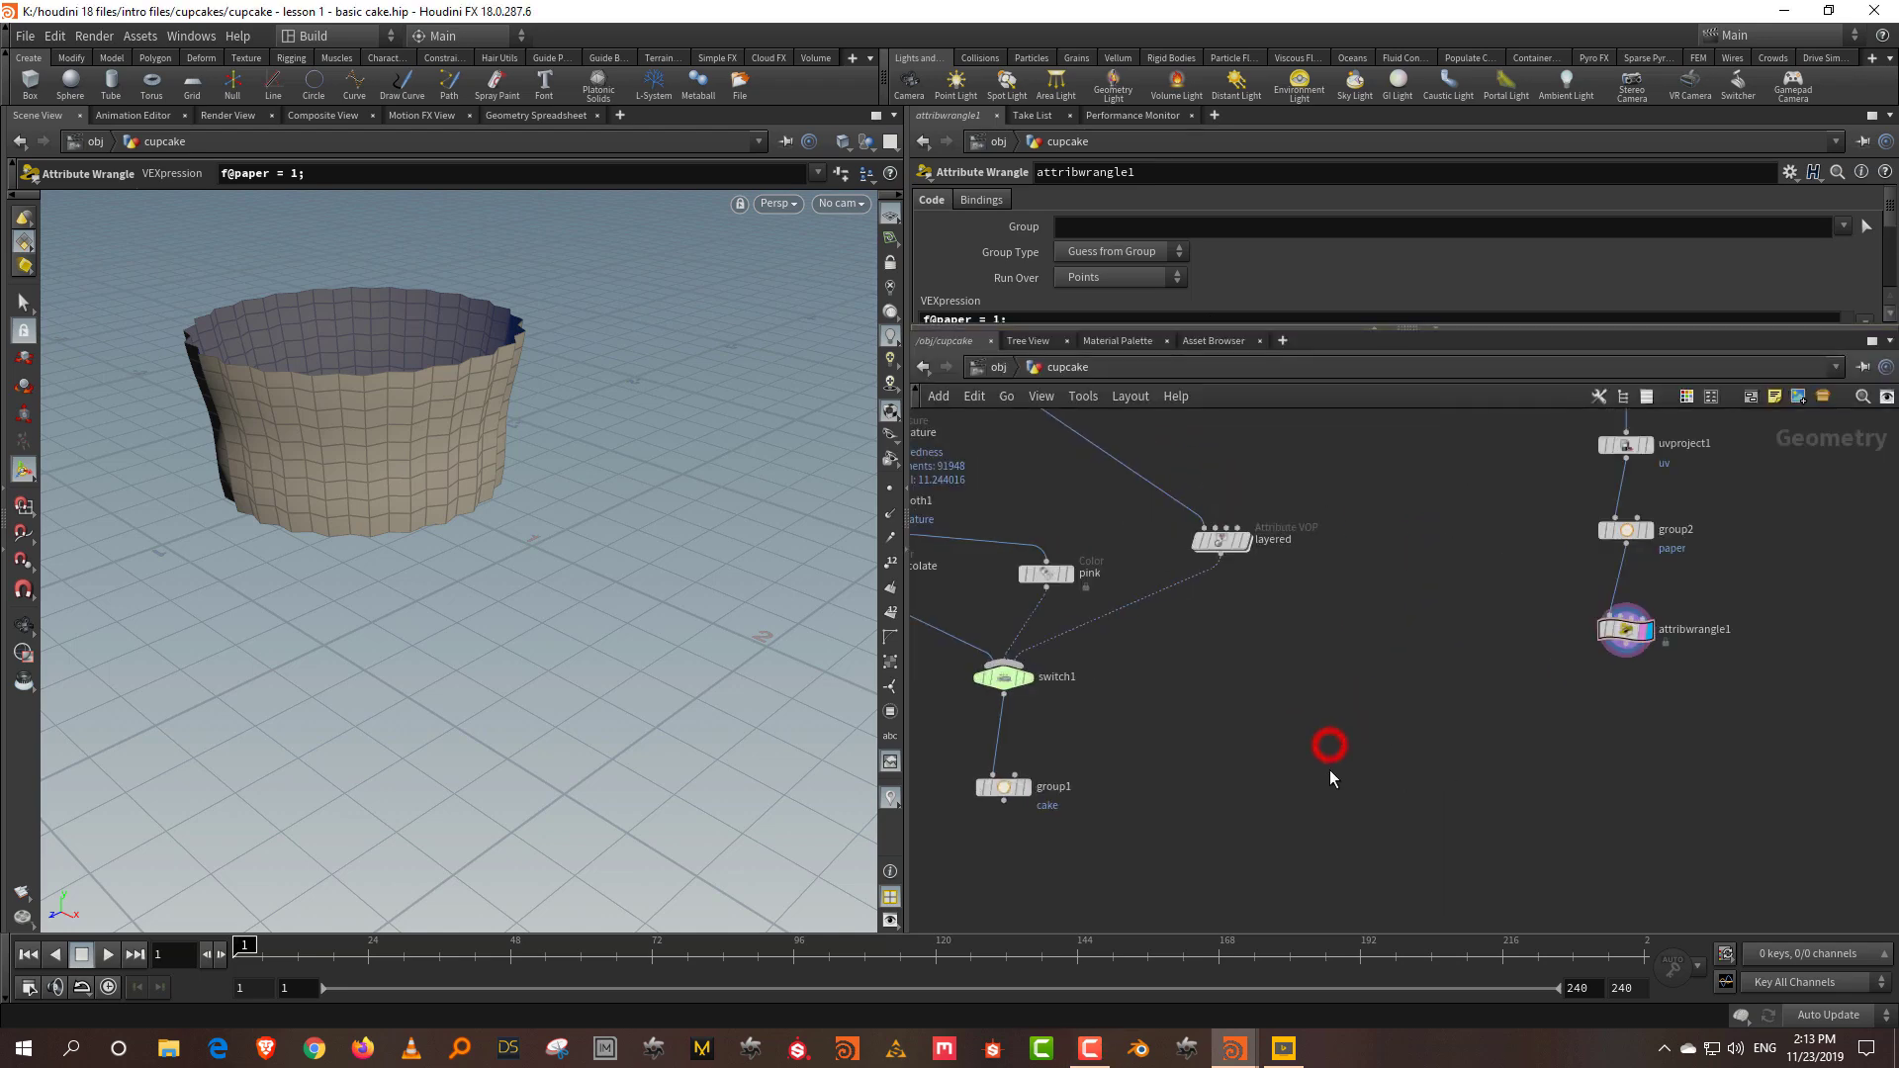
{"action": "right_click", "coordinate": [1330, 776]}
{"action": "mouse_move", "coordinate": [1384, 205]}
{"action": "left_click", "coordinate": [1529, 206]}
{"action": "left_click", "coordinate": [1351, 873]}
Step: Wire group1 and attribwrangle1 into merge1 and display the cupcake inside its liner
{"action": "left_click", "coordinate": [994, 809]}
{"action": "left_click", "coordinate": [1309, 821]}
{"action": "left_click", "coordinate": [1628, 655]}
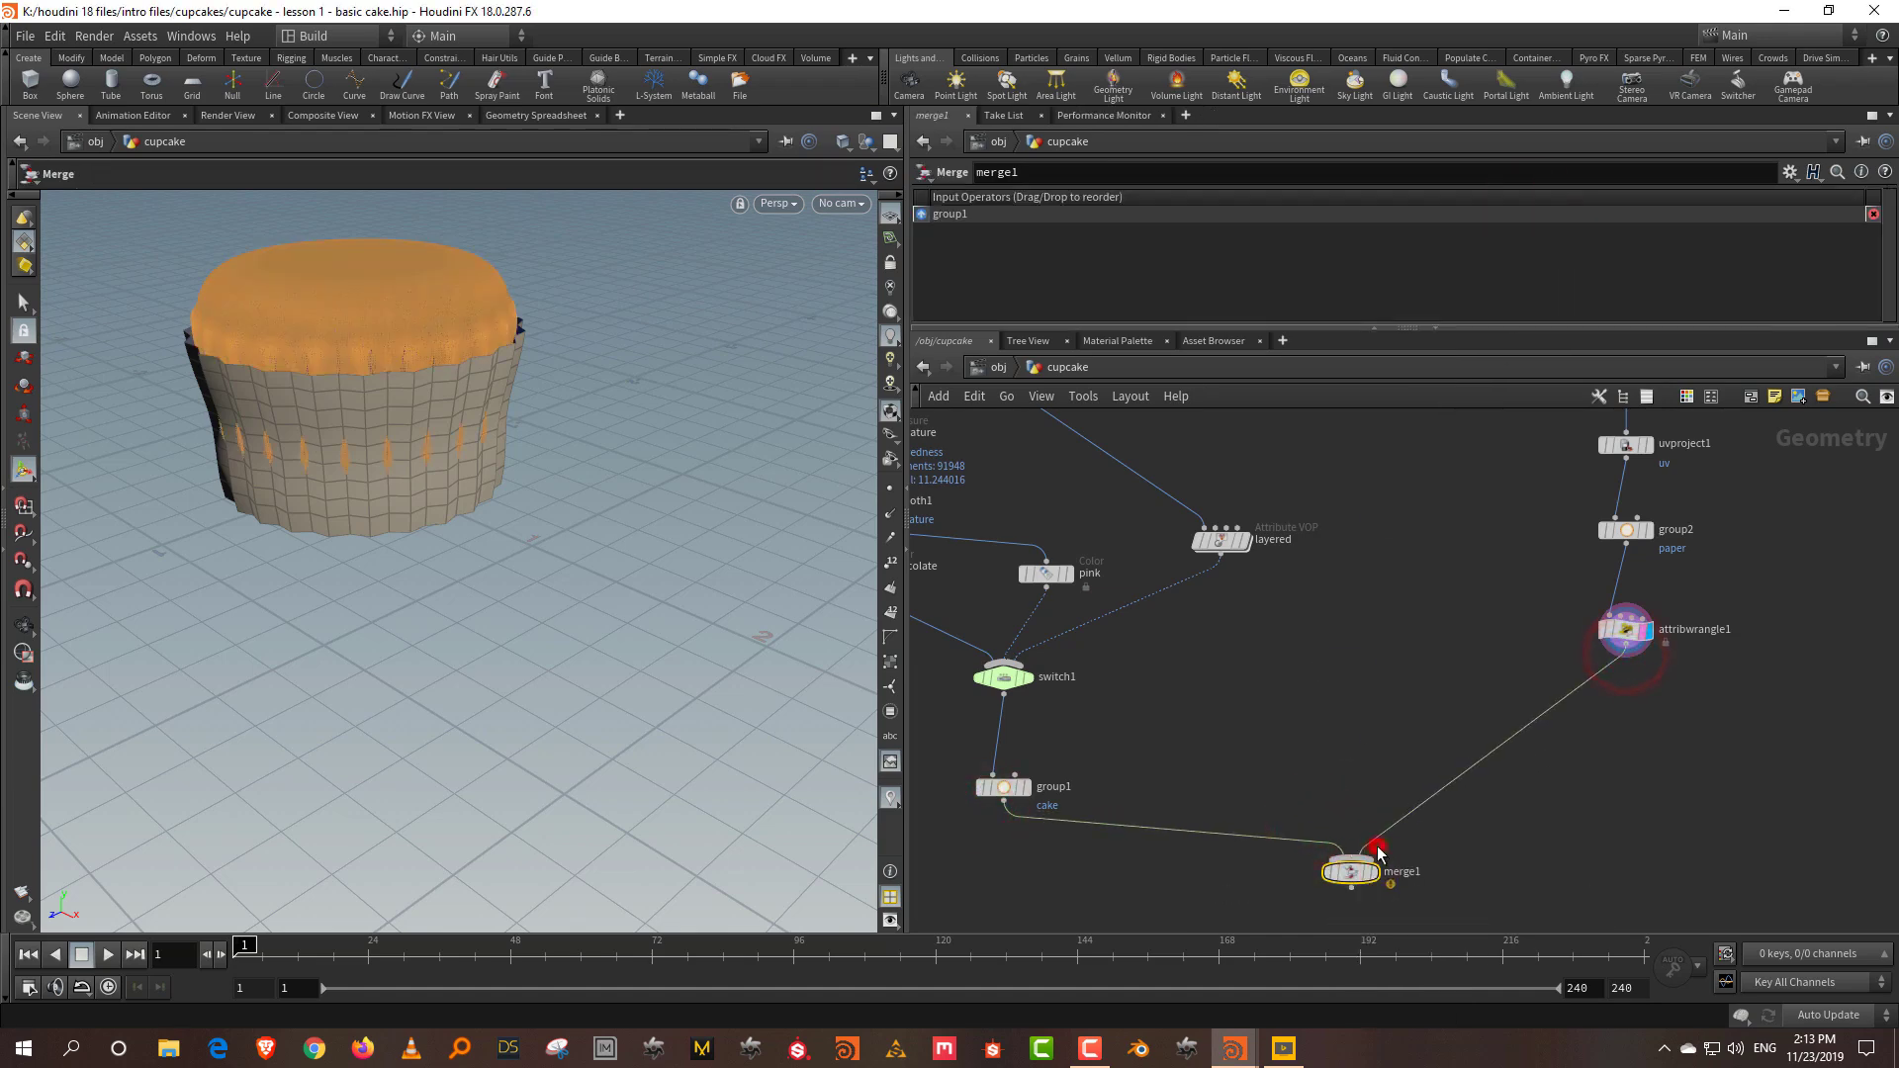
{"action": "left_click", "coordinate": [1365, 853]}
{"action": "left_click", "coordinate": [1373, 875]}
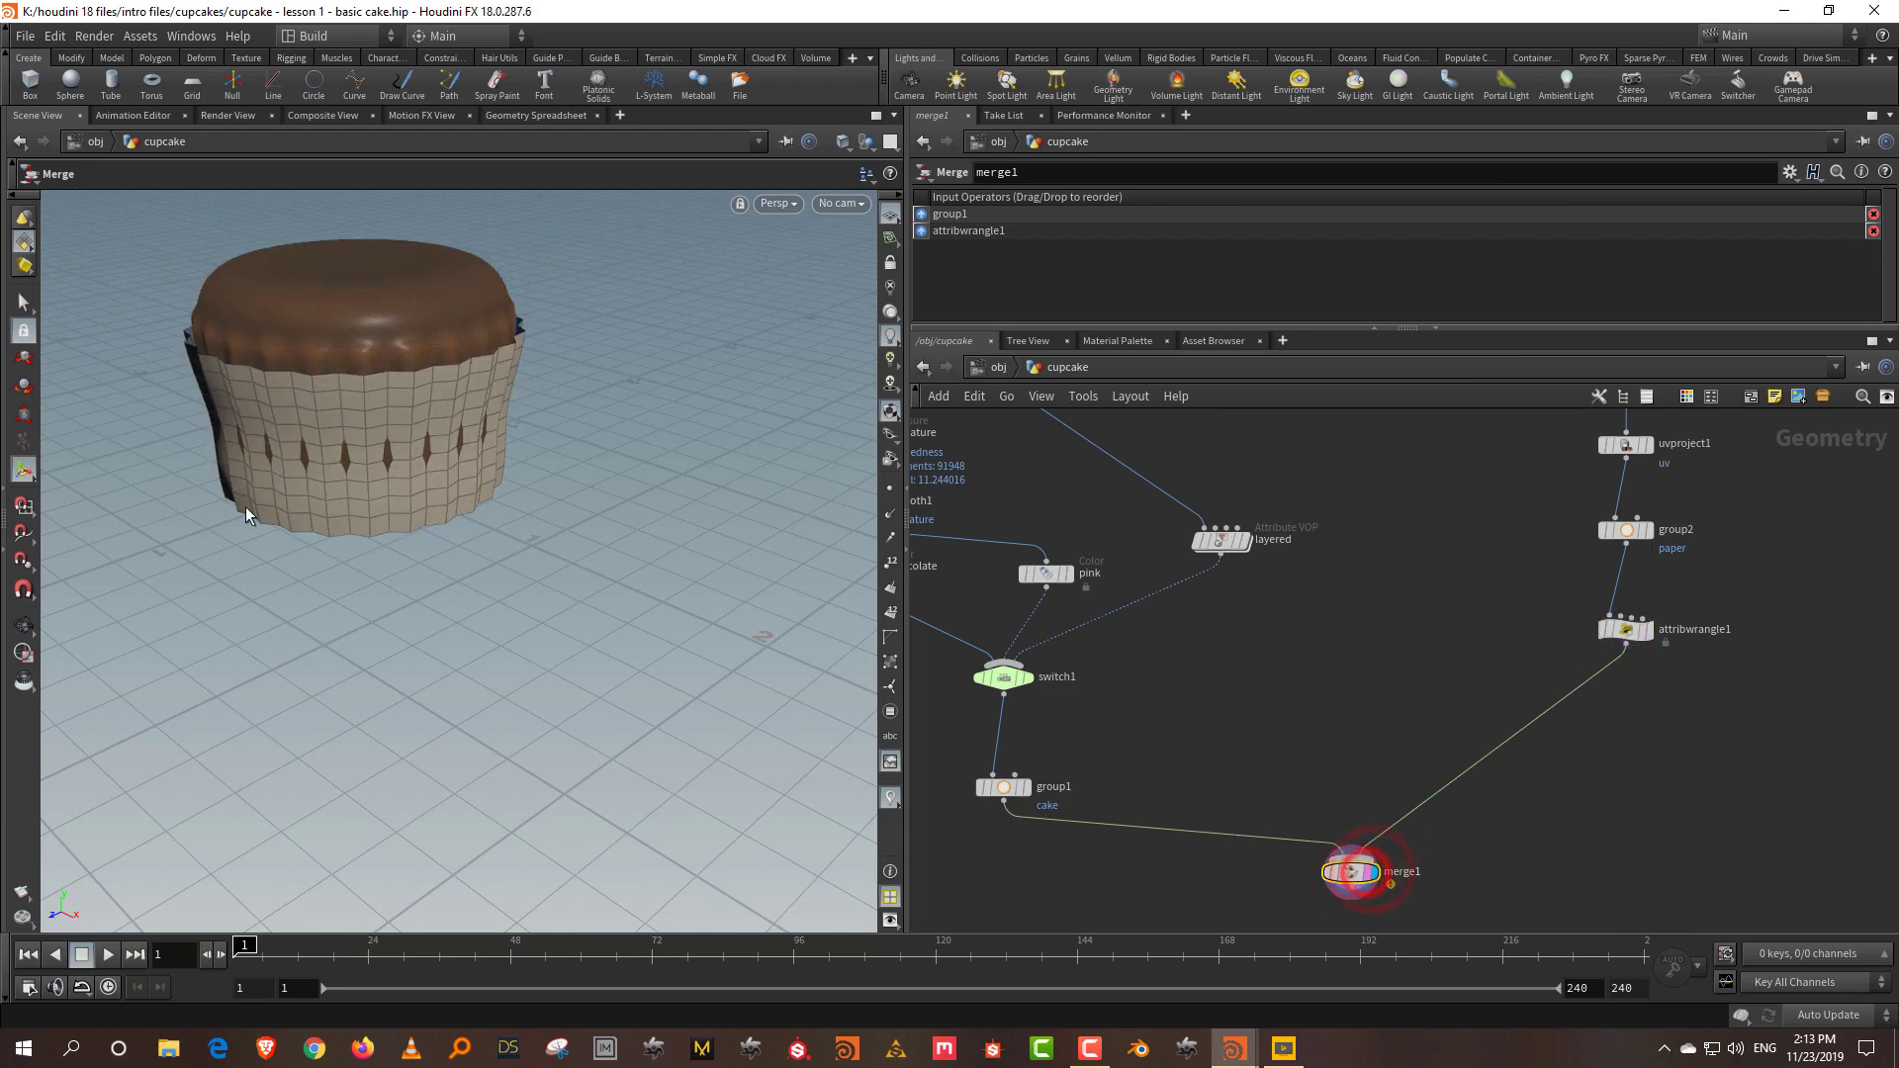
{"action": "key", "text": "Escape"}
{"action": "left_click_drag", "start_coordinate": [292, 415], "coordinate": [501, 423]}
{"action": "key", "text": "Return"}
{"action": "middle_click_drag", "start_coordinate": [1779, 736], "coordinate": [1727, 835]}
Step: Add a Ray node, found by typing 'ra', to the network
{"action": "middle_click_drag", "start_coordinate": [1683, 660], "coordinate": [1519, 744]}
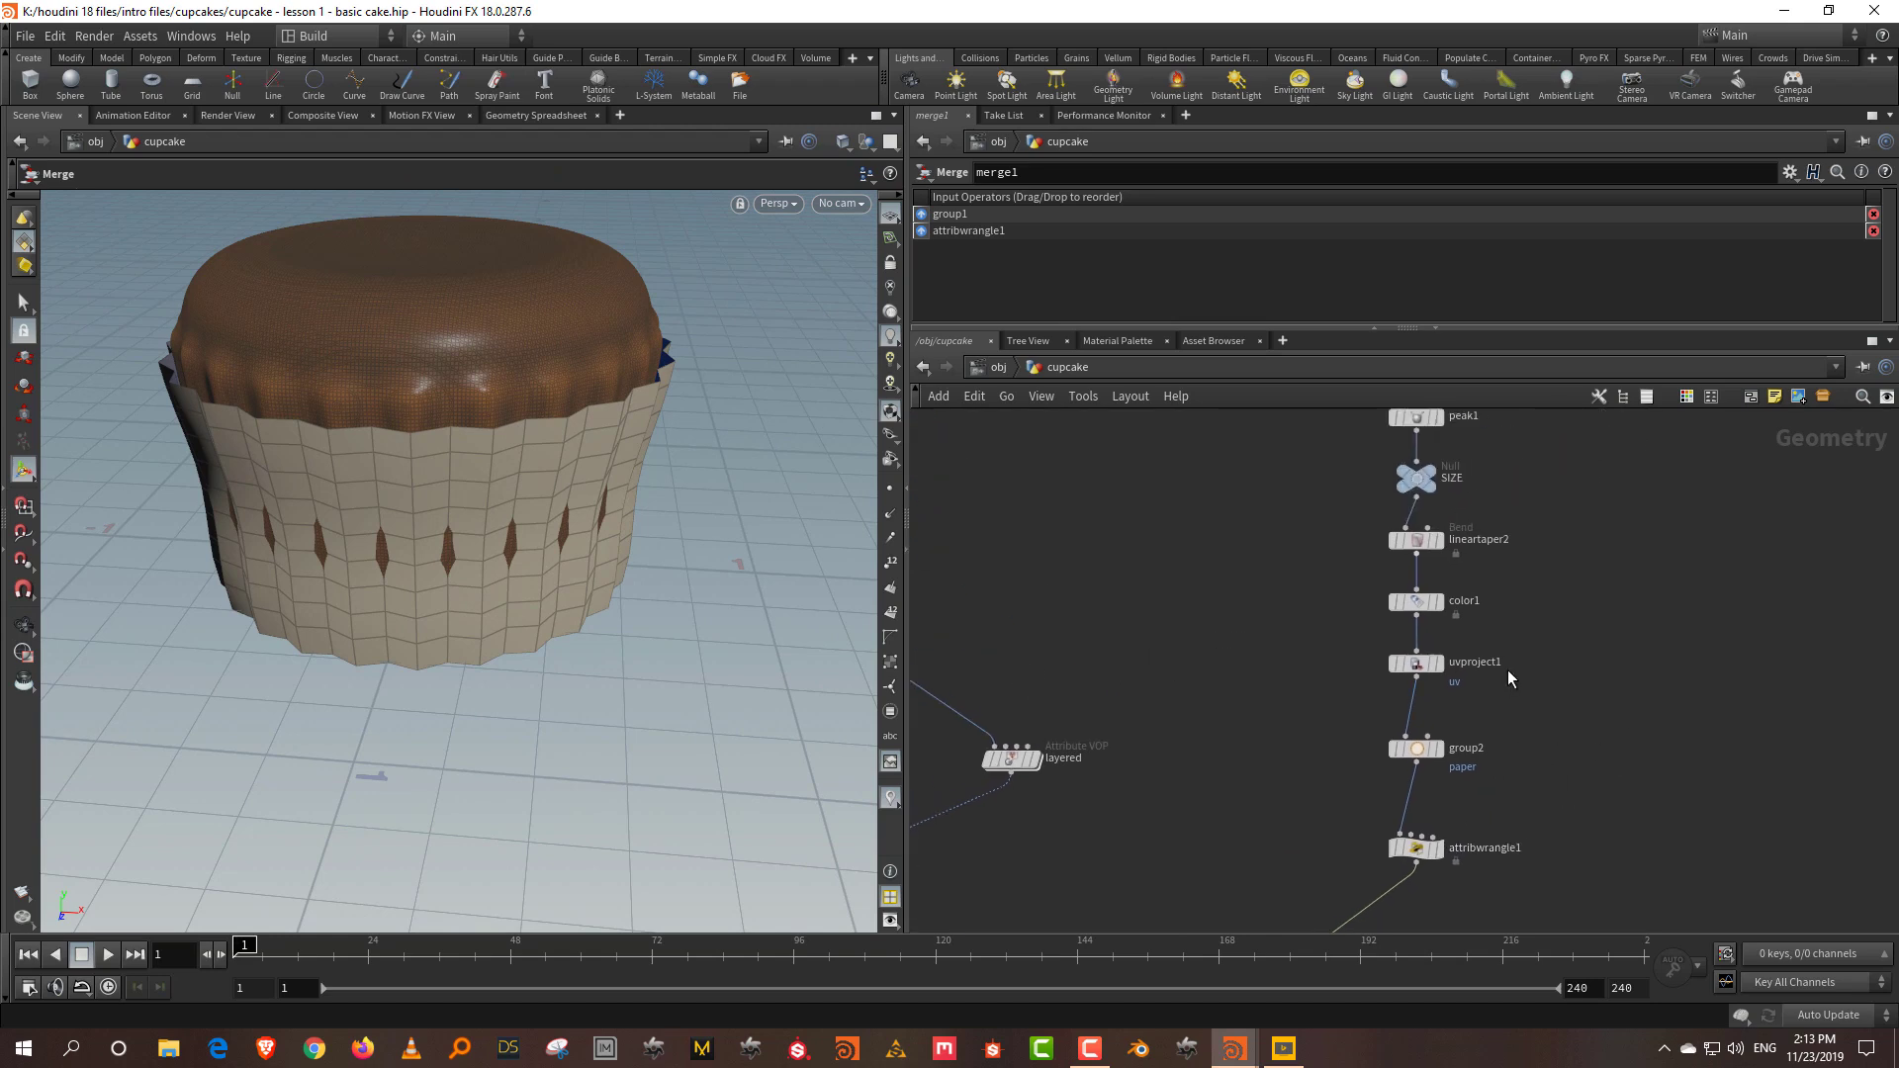
{"action": "scroll", "coordinate": [1519, 752], "scroll_direction": "down", "scroll_amount": 3}
{"action": "scroll", "coordinate": [1434, 742], "scroll_direction": "up", "scroll_amount": 2}
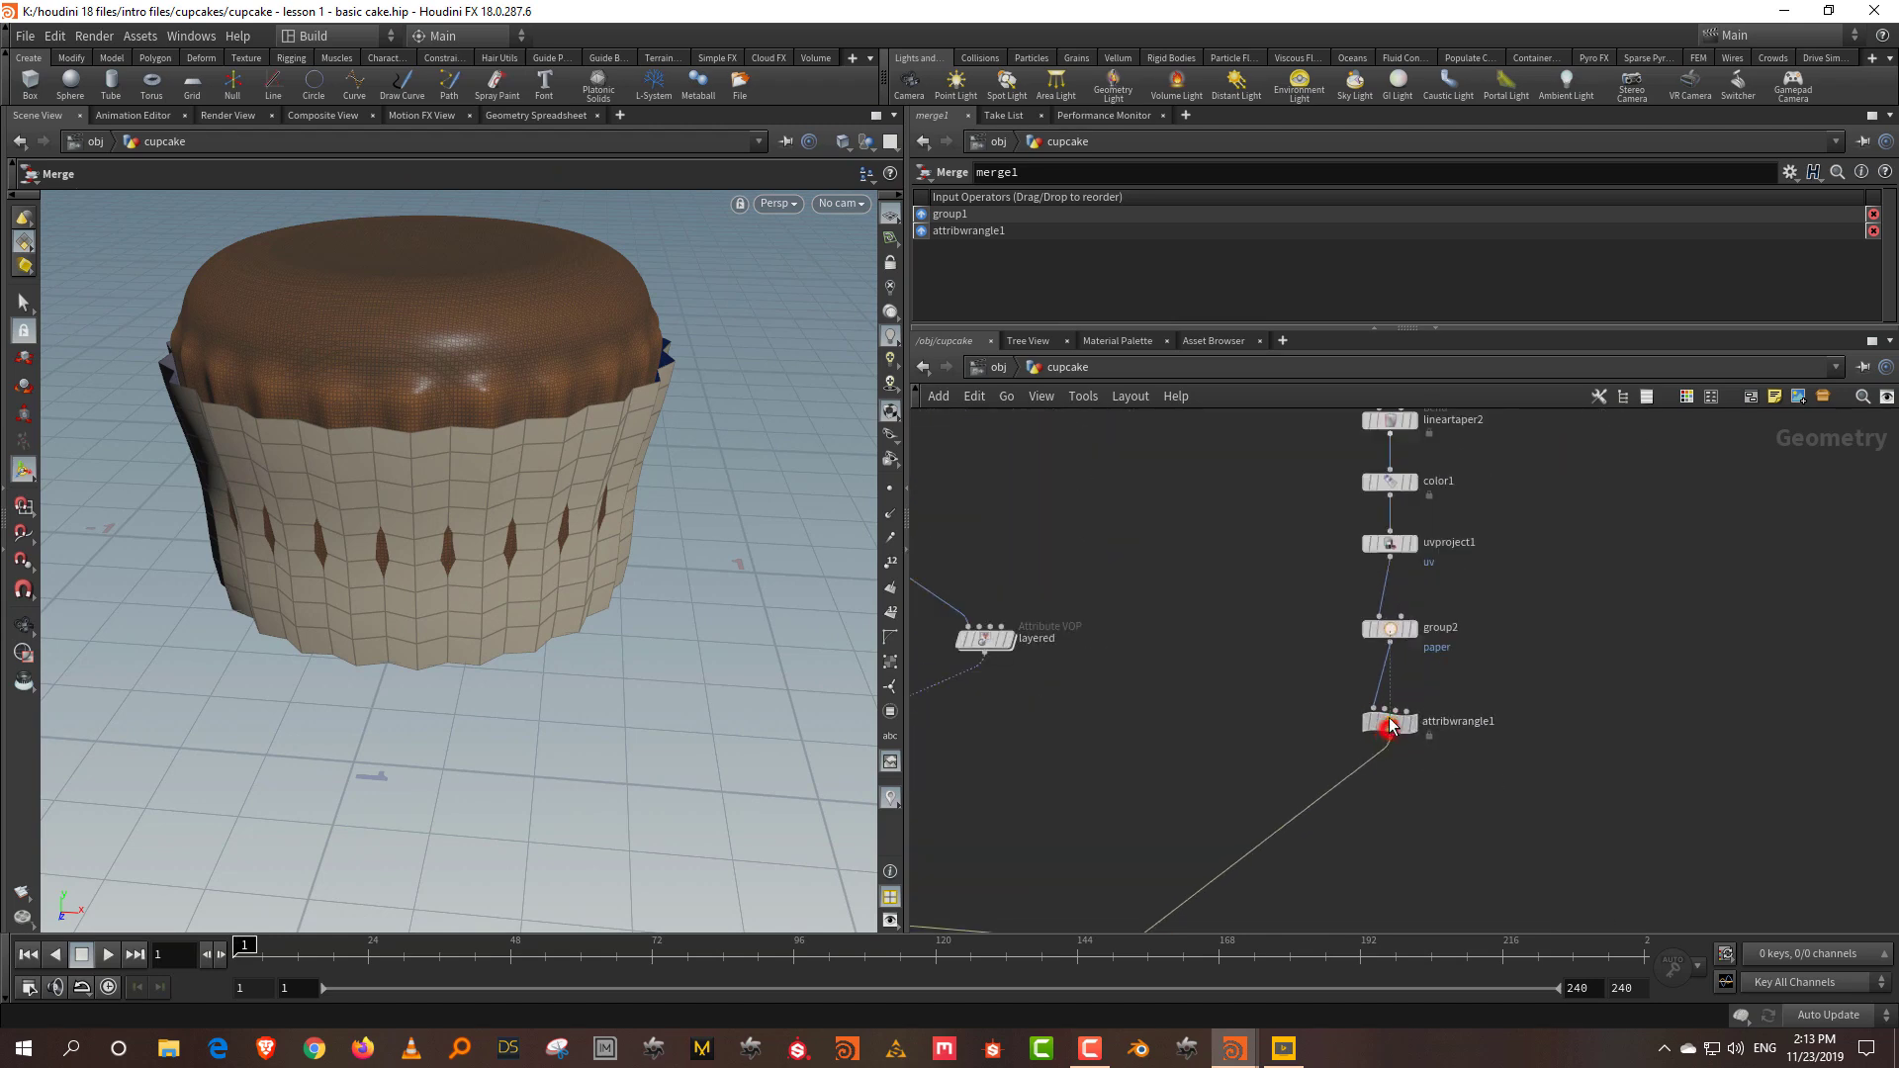
{"action": "left_click", "coordinate": [1389, 725]}
{"action": "key", "text": "Tab"}
{"action": "type", "text": "ra"}
{"action": "left_click", "coordinate": [1627, 205]}
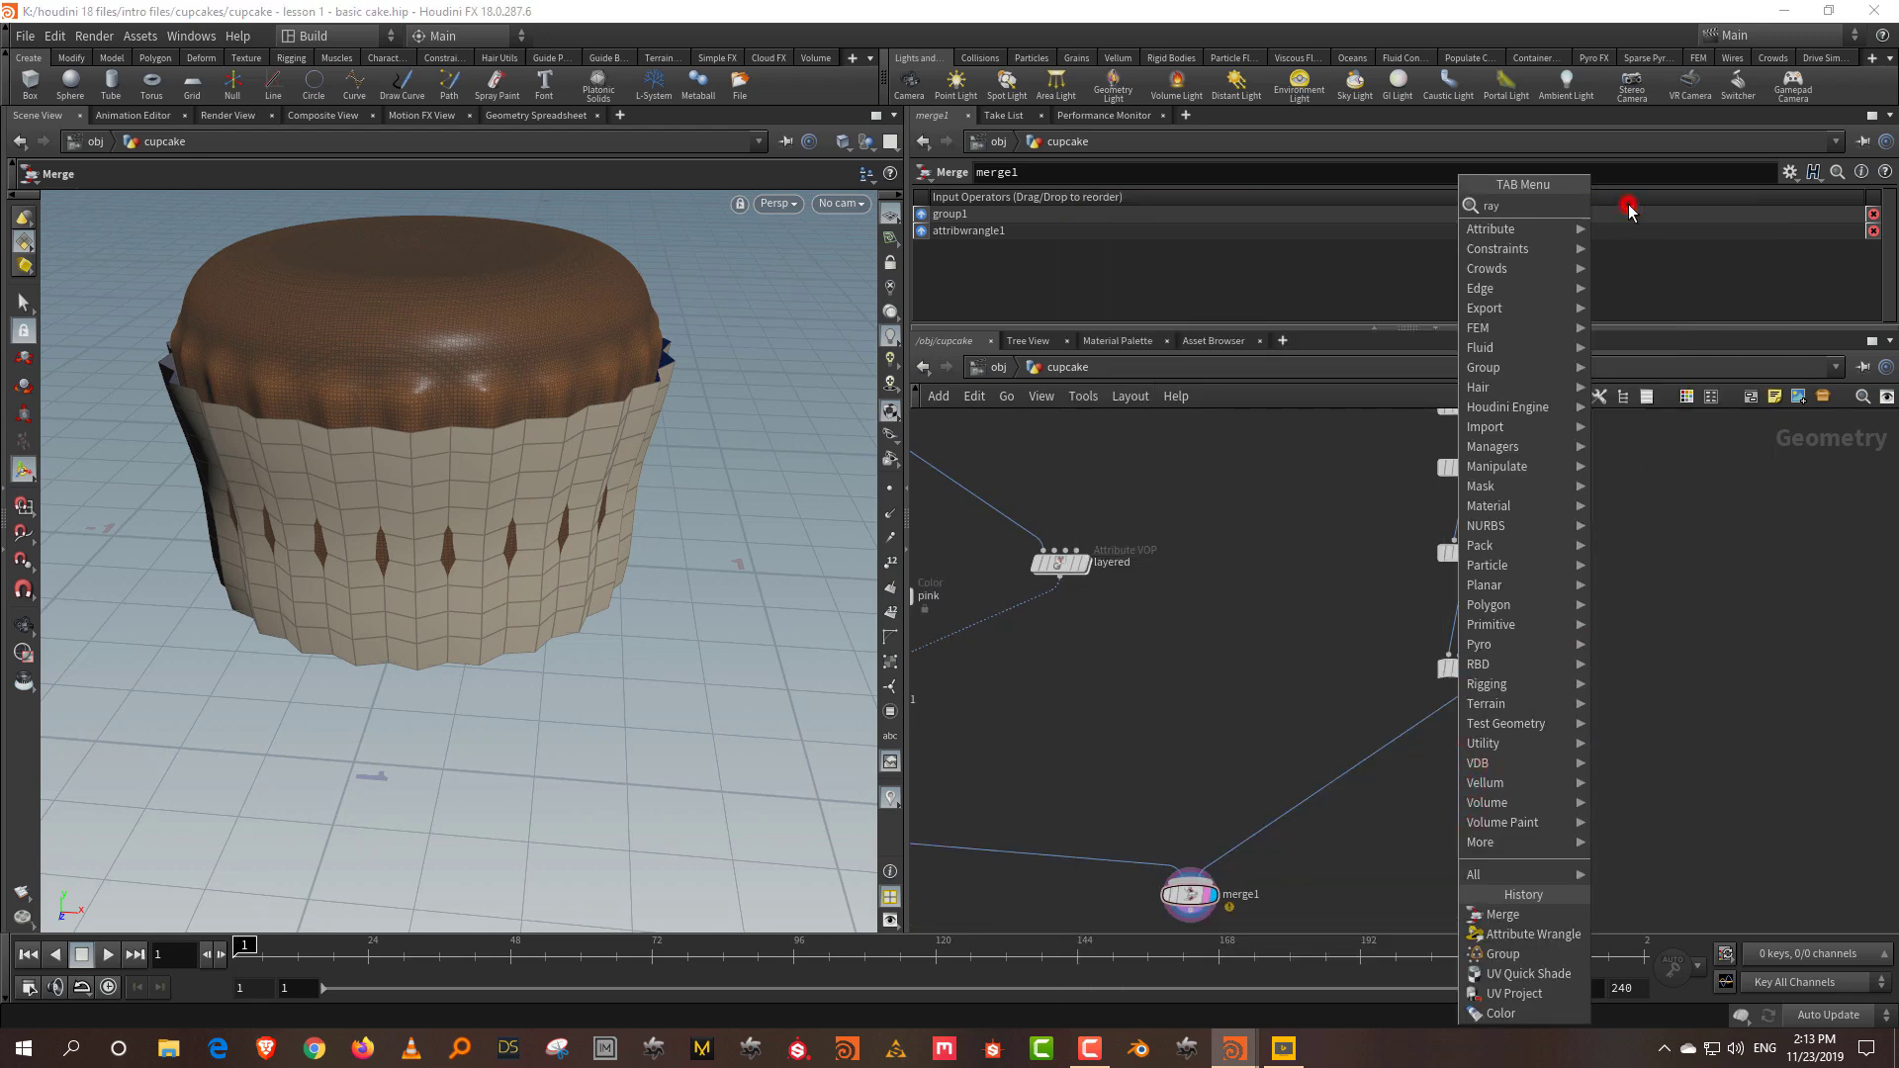
Step: Insert ray1 between the wrangle and merge1, feeding the cake from switch1 into its second input
{"action": "left_click", "coordinate": [1375, 757]}
{"action": "middle_click_drag", "start_coordinate": [1186, 733], "coordinate": [1369, 754]}
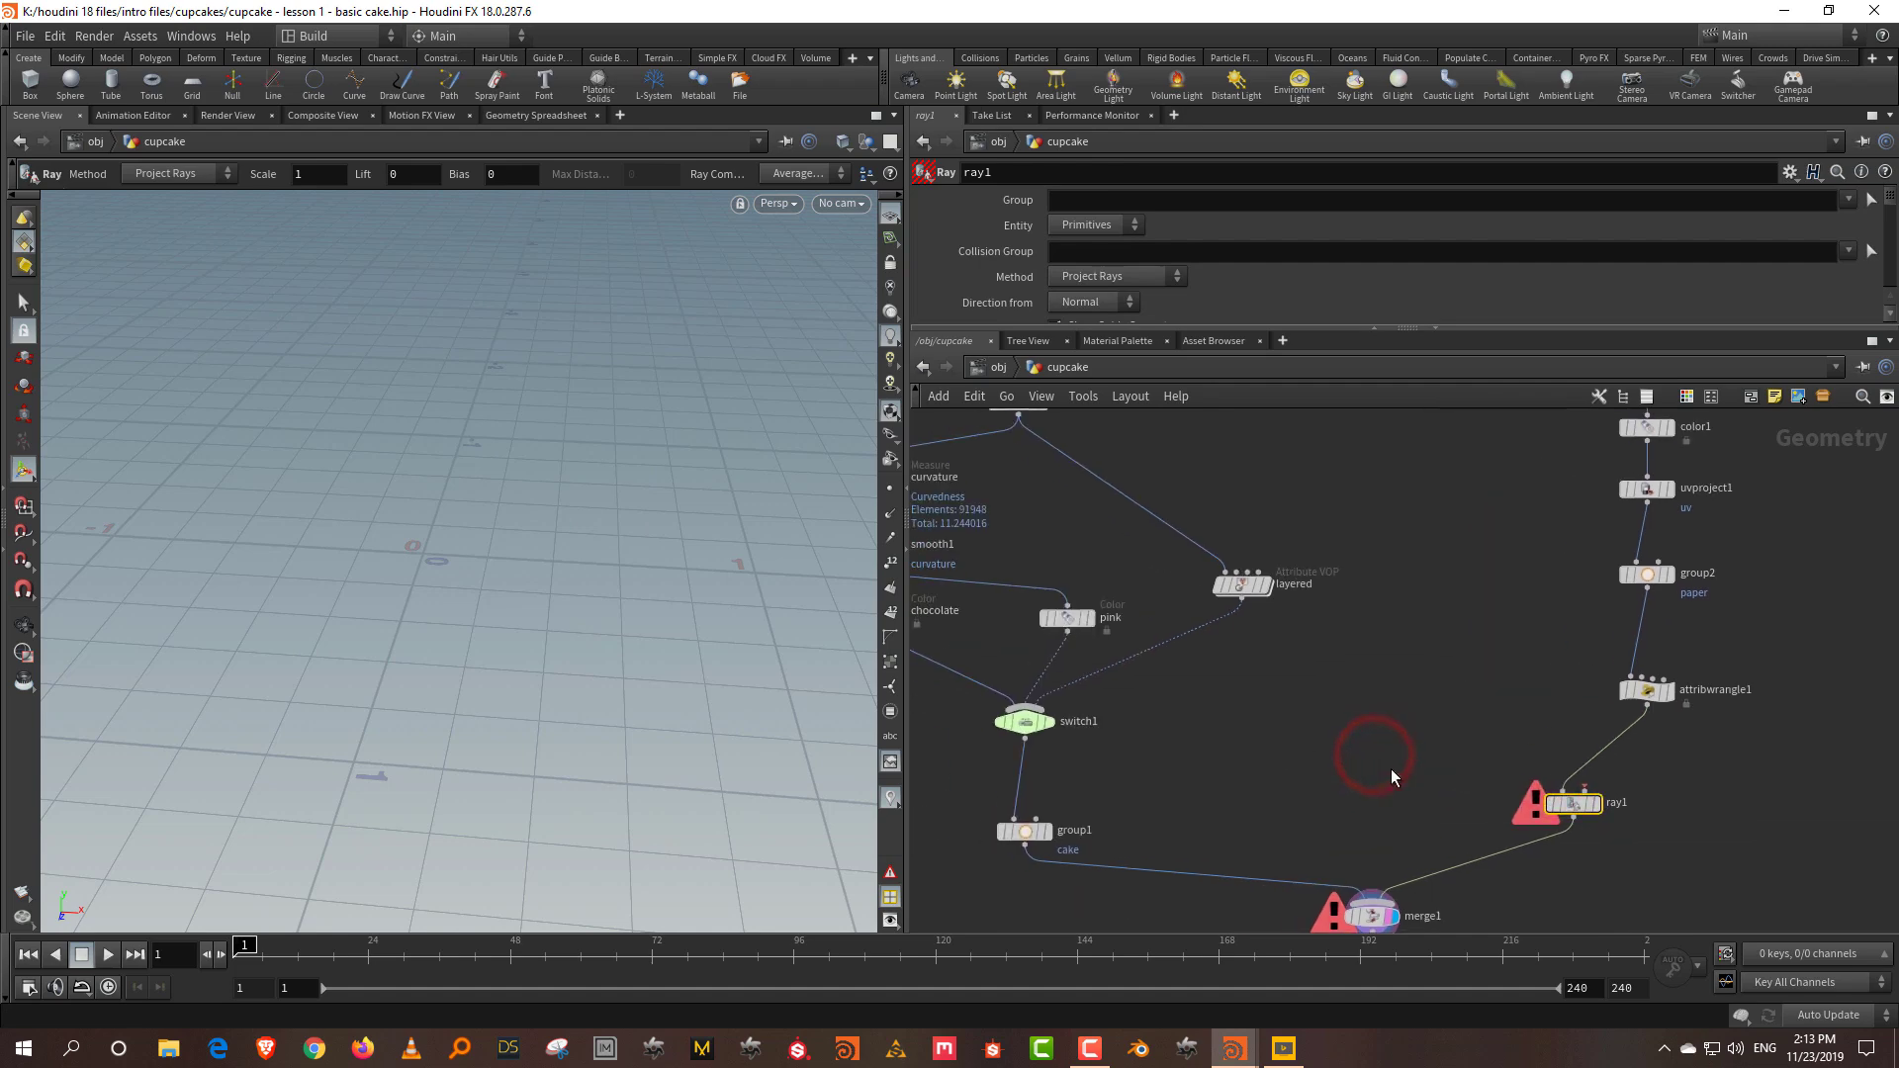
{"action": "left_click", "coordinate": [1028, 750]}
{"action": "left_click", "coordinate": [1614, 741]}
{"action": "scroll", "coordinate": [1607, 806], "scroll_direction": "up", "scroll_amount": 2}
{"action": "left_click", "coordinate": [1589, 803]}
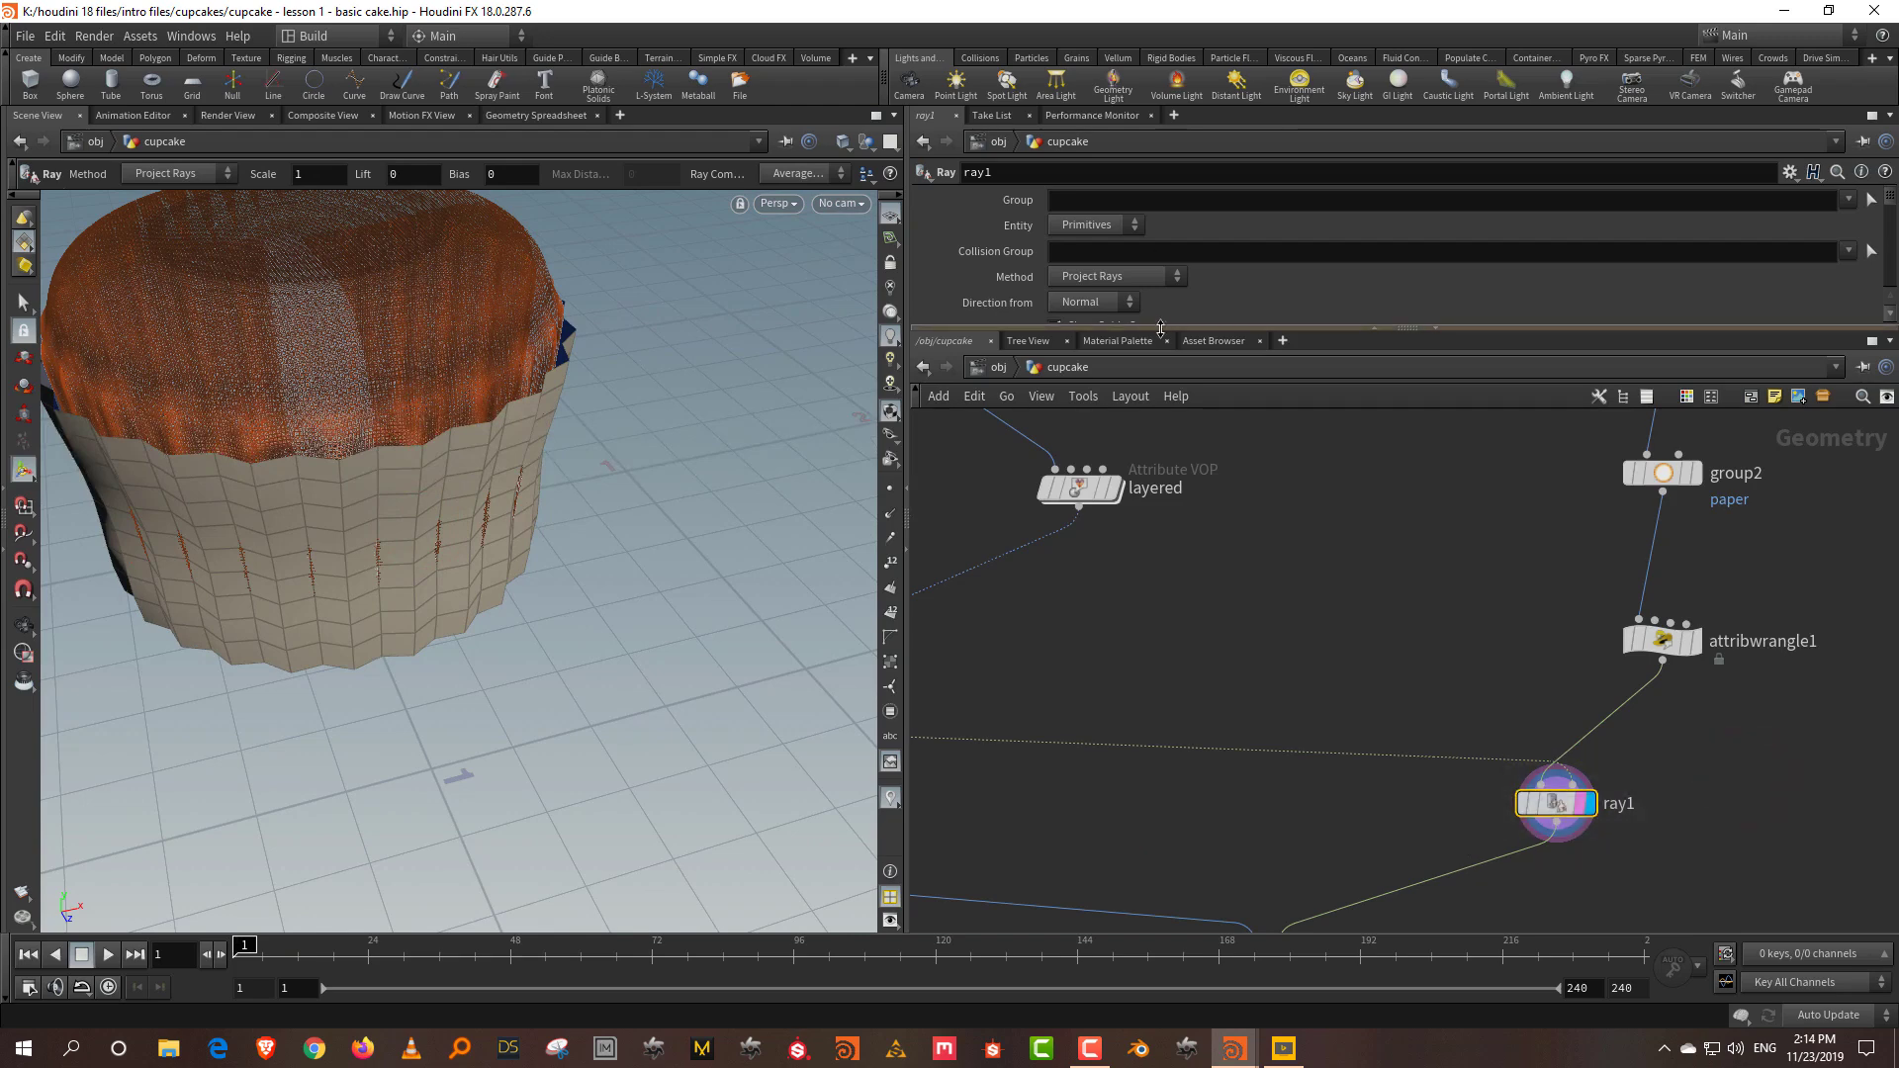
Step: Set ray1's Method to Minimum Distance so the liner wraps onto the cake
{"action": "left_click_drag", "start_coordinate": [1160, 329], "coordinate": [1165, 395]}
{"action": "left_click", "coordinate": [1116, 276]}
{"action": "left_click", "coordinate": [1124, 295]}
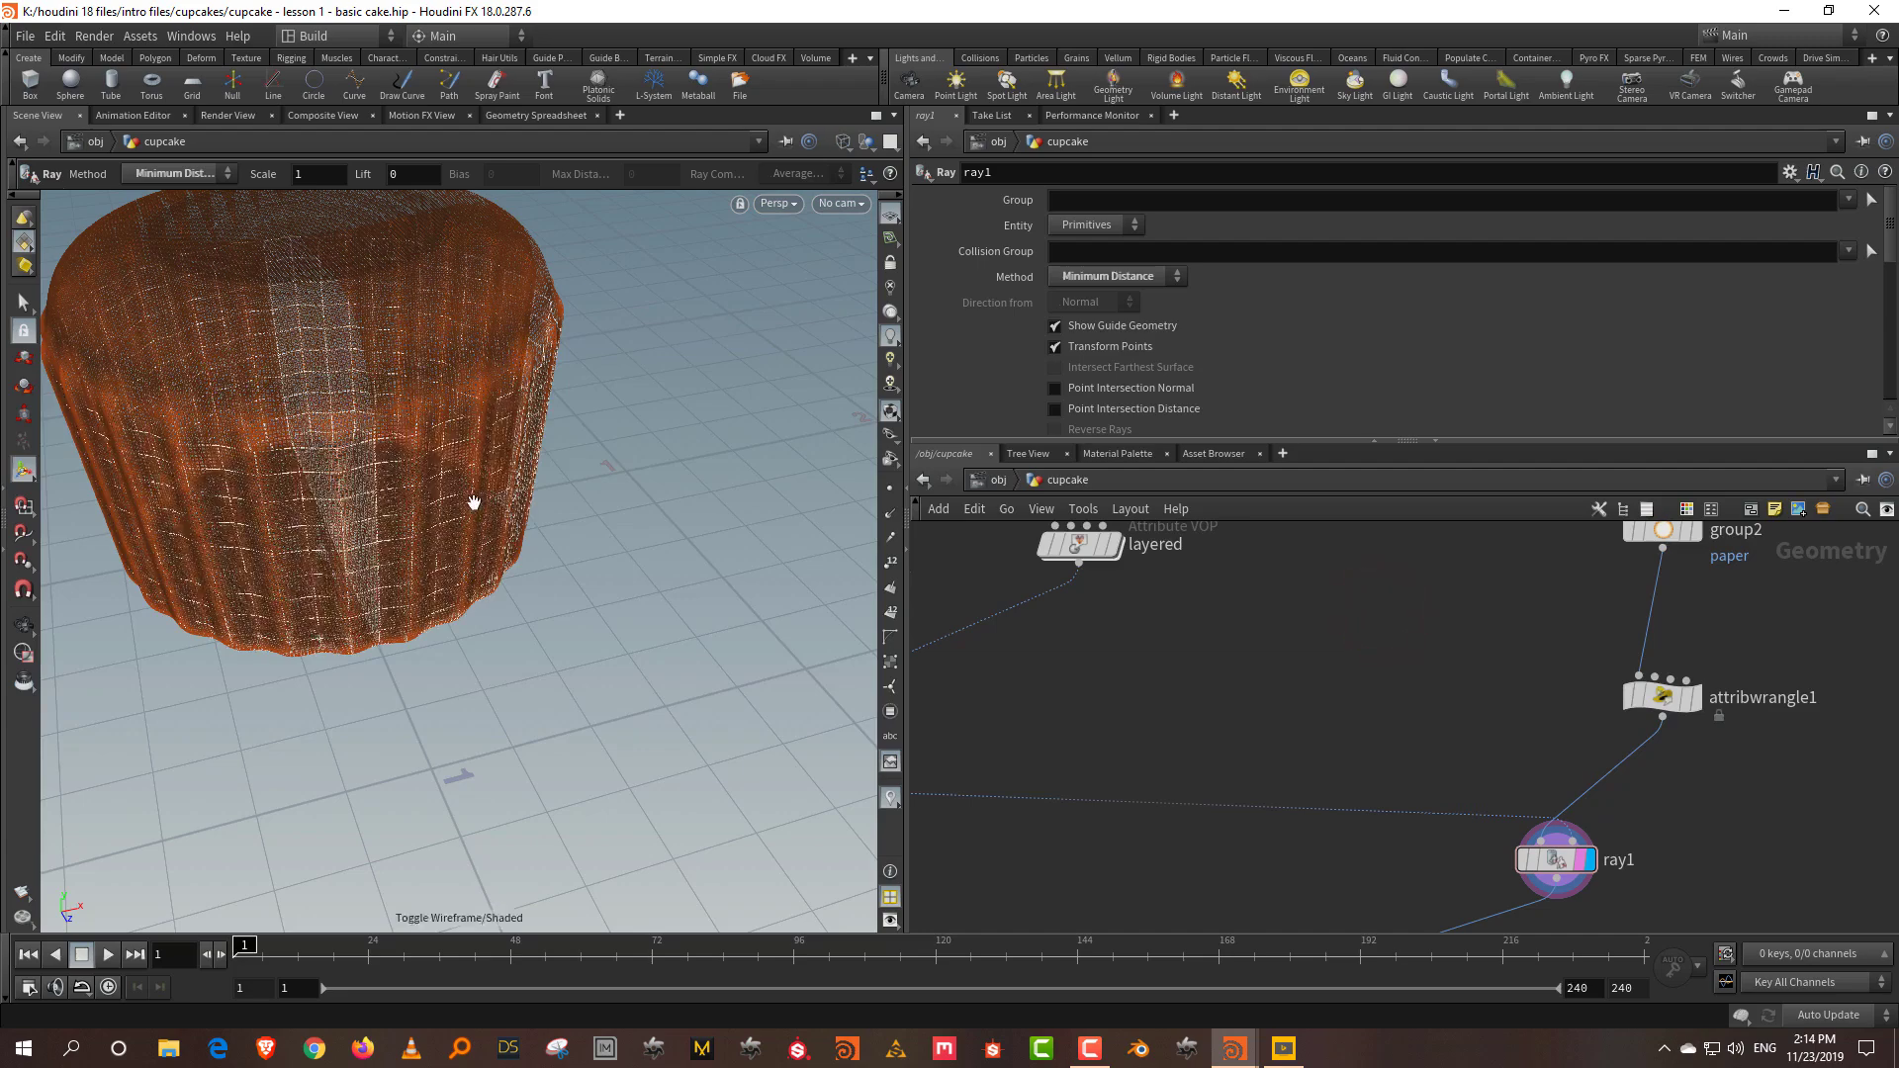
{"action": "key", "text": "Escape"}
{"action": "left_click_drag", "start_coordinate": [484, 495], "coordinate": [437, 374]}
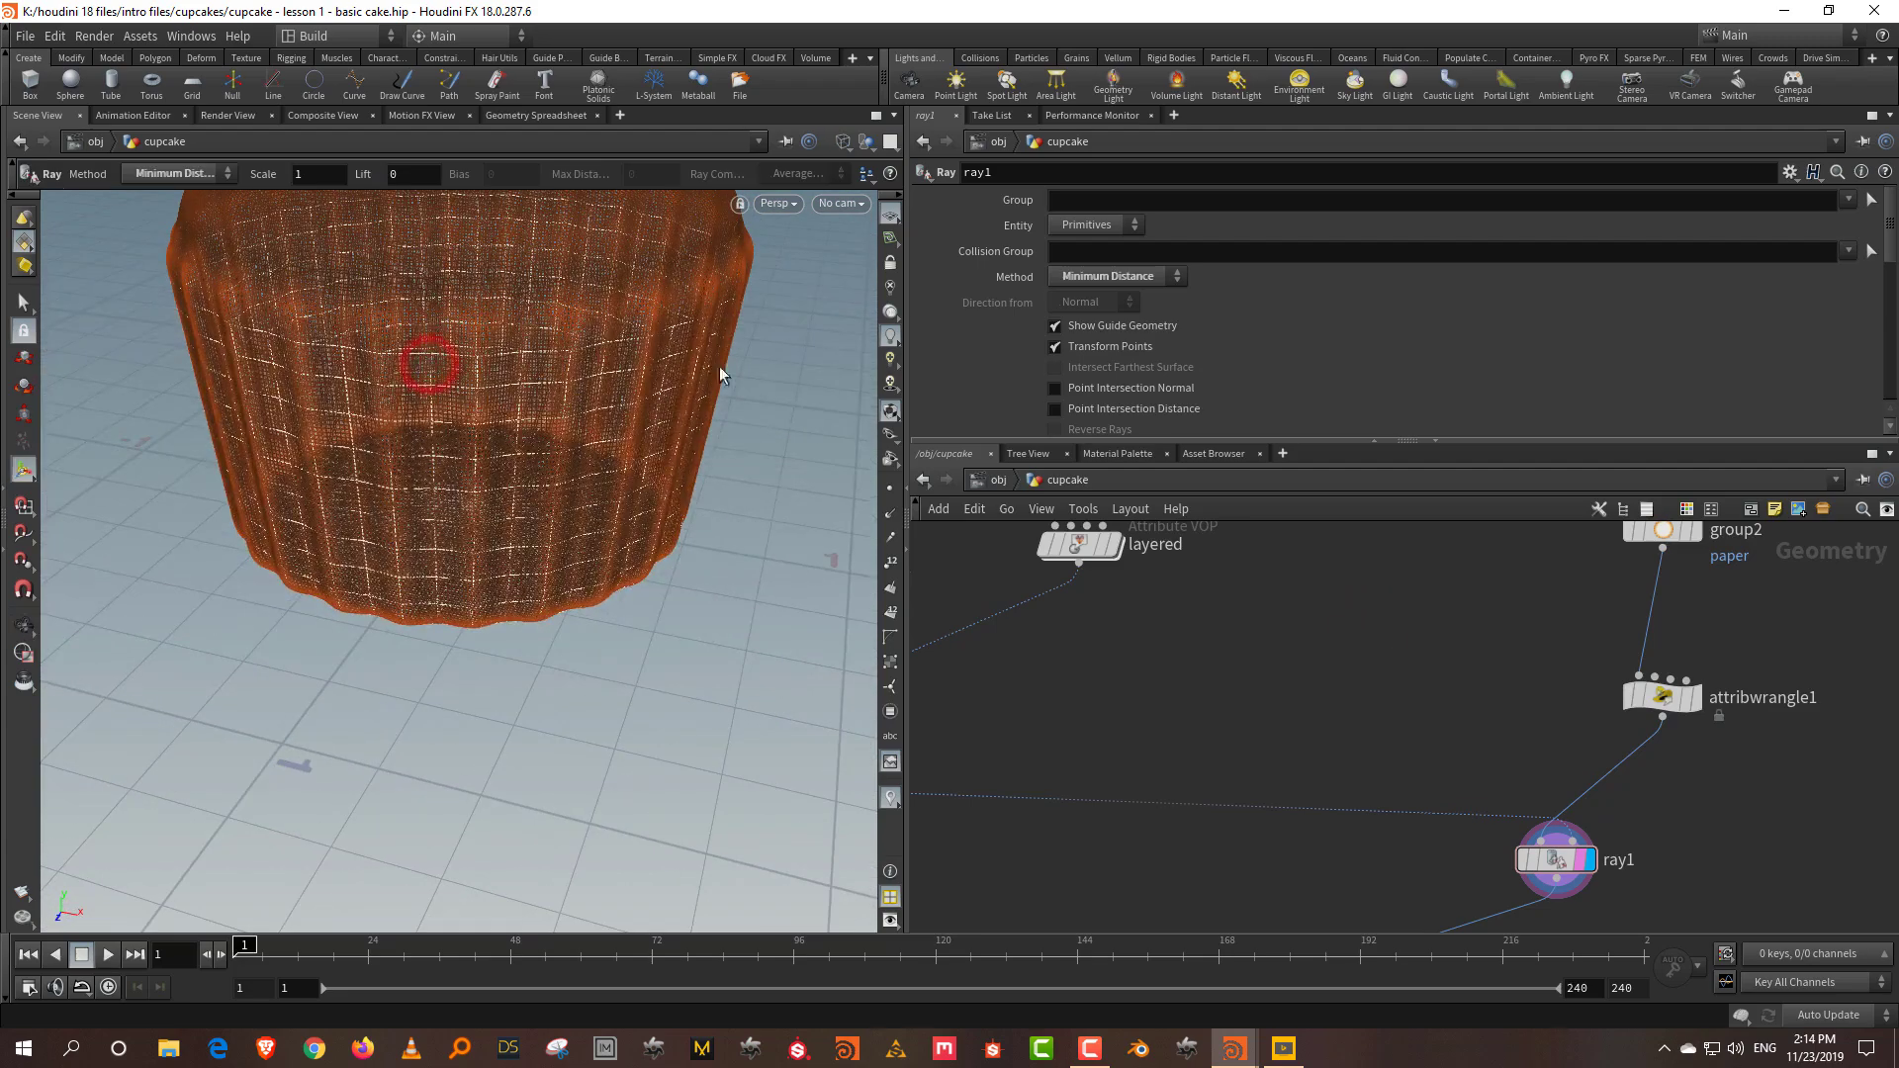
{"action": "left_click_drag", "start_coordinate": [720, 430], "coordinate": [382, 423]}
Step: Compare the unwrapped attribwrangle1 liner against the wrapped ray1 result
{"action": "left_click", "coordinate": [1691, 704]}
{"action": "double_click", "coordinate": [1682, 705]}
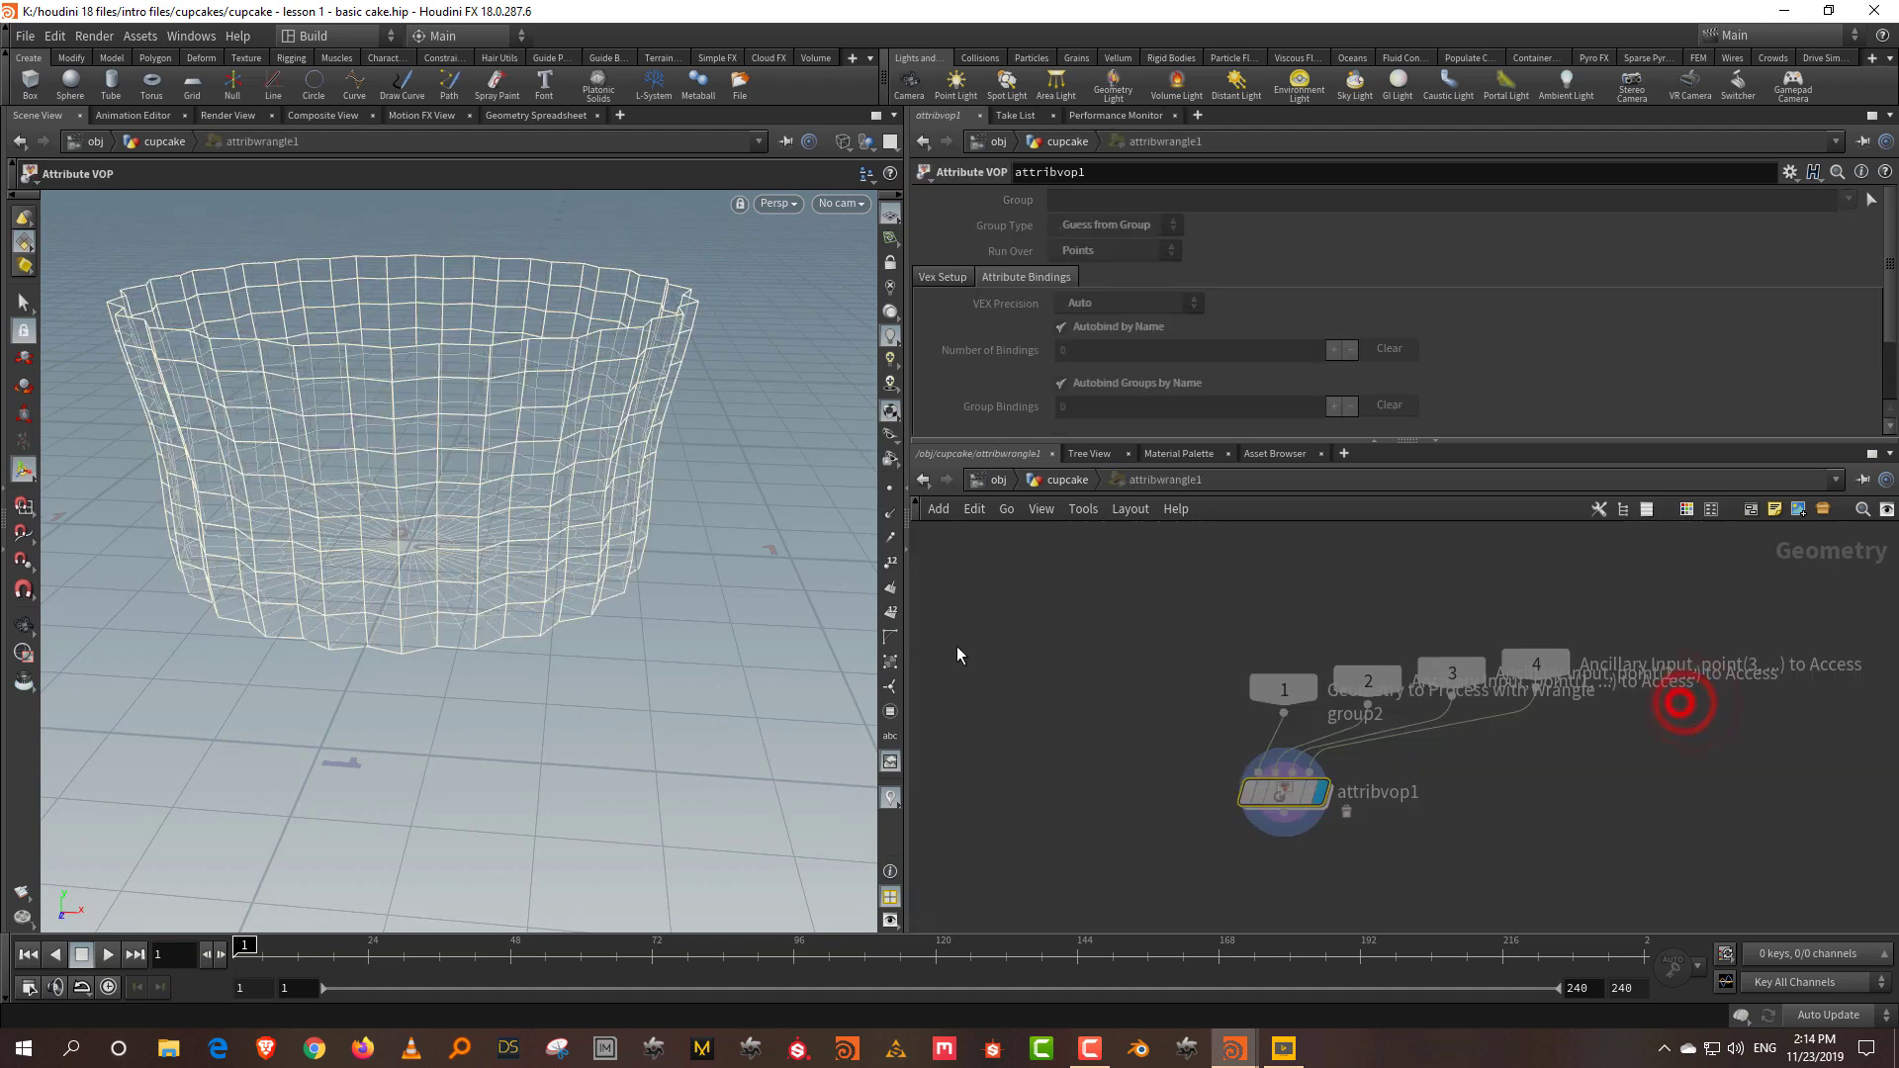
{"action": "left_click", "coordinate": [1050, 482]}
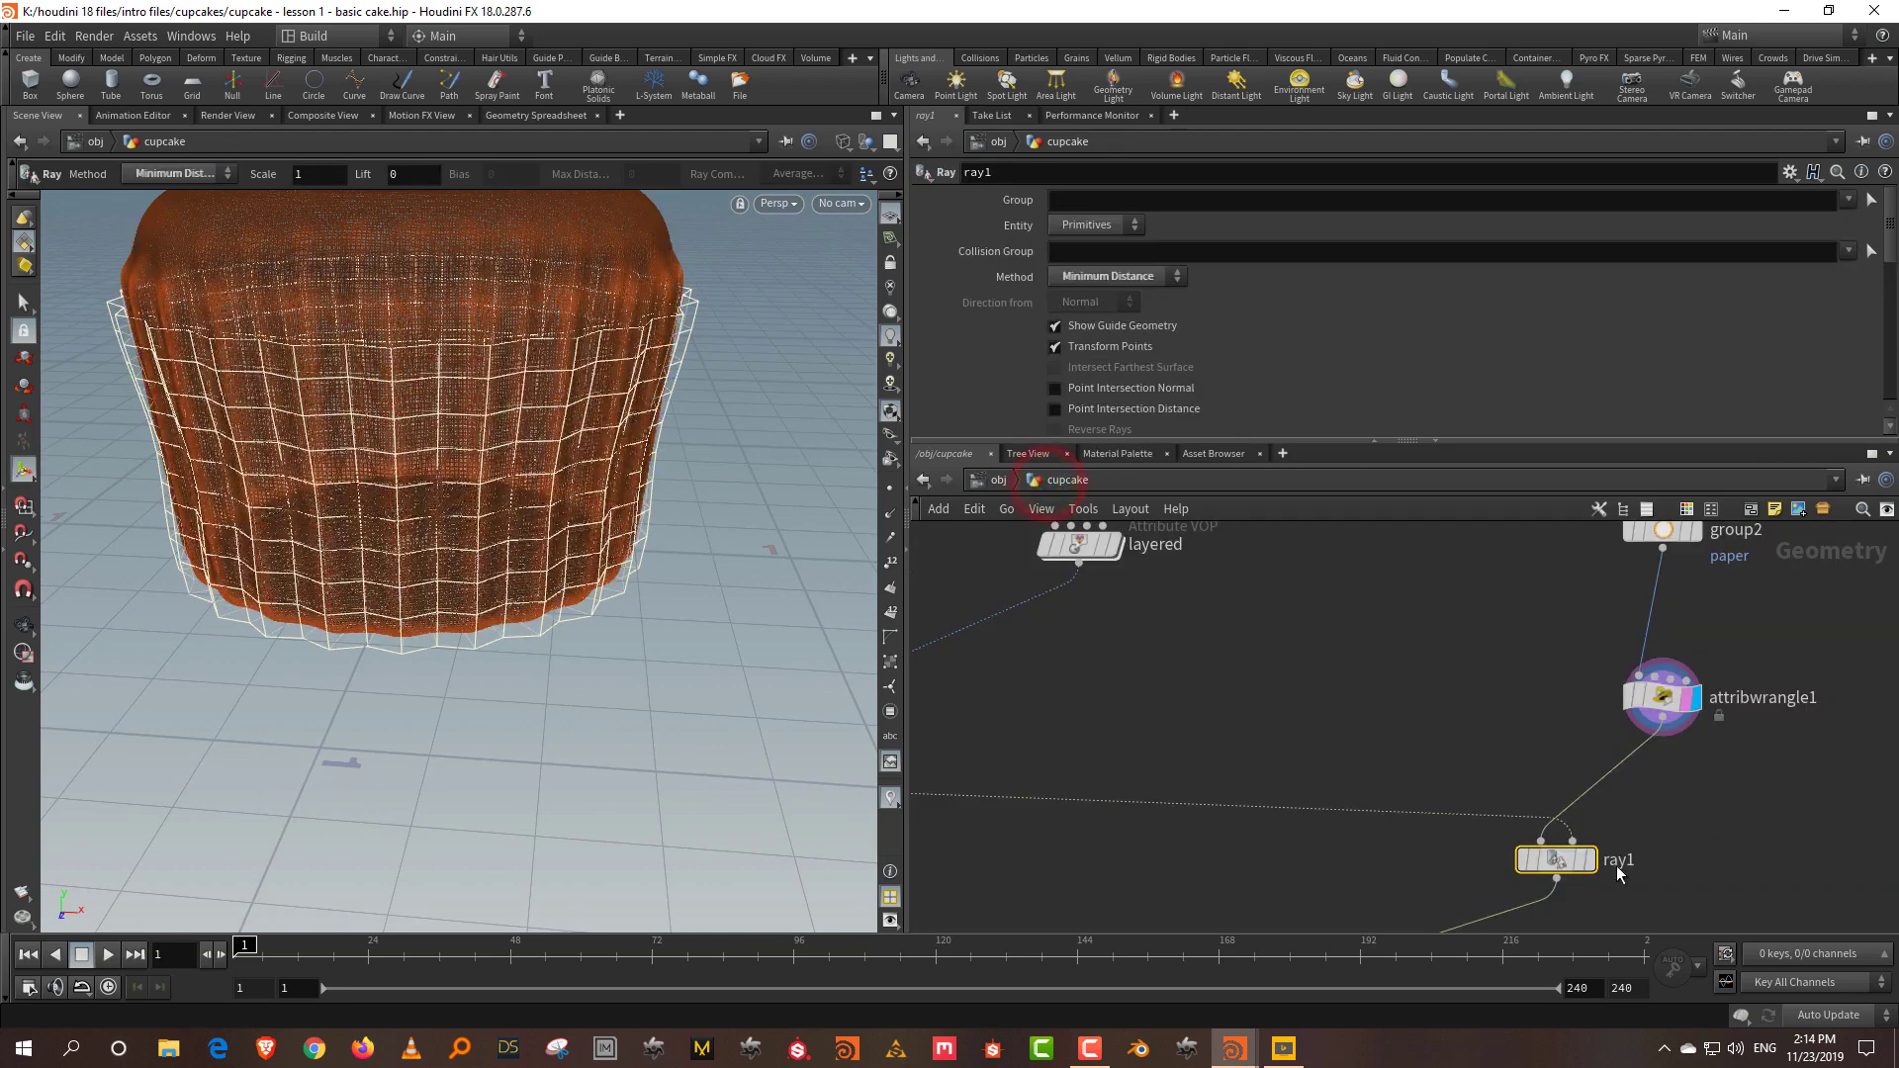
{"action": "left_click", "coordinate": [1589, 860]}
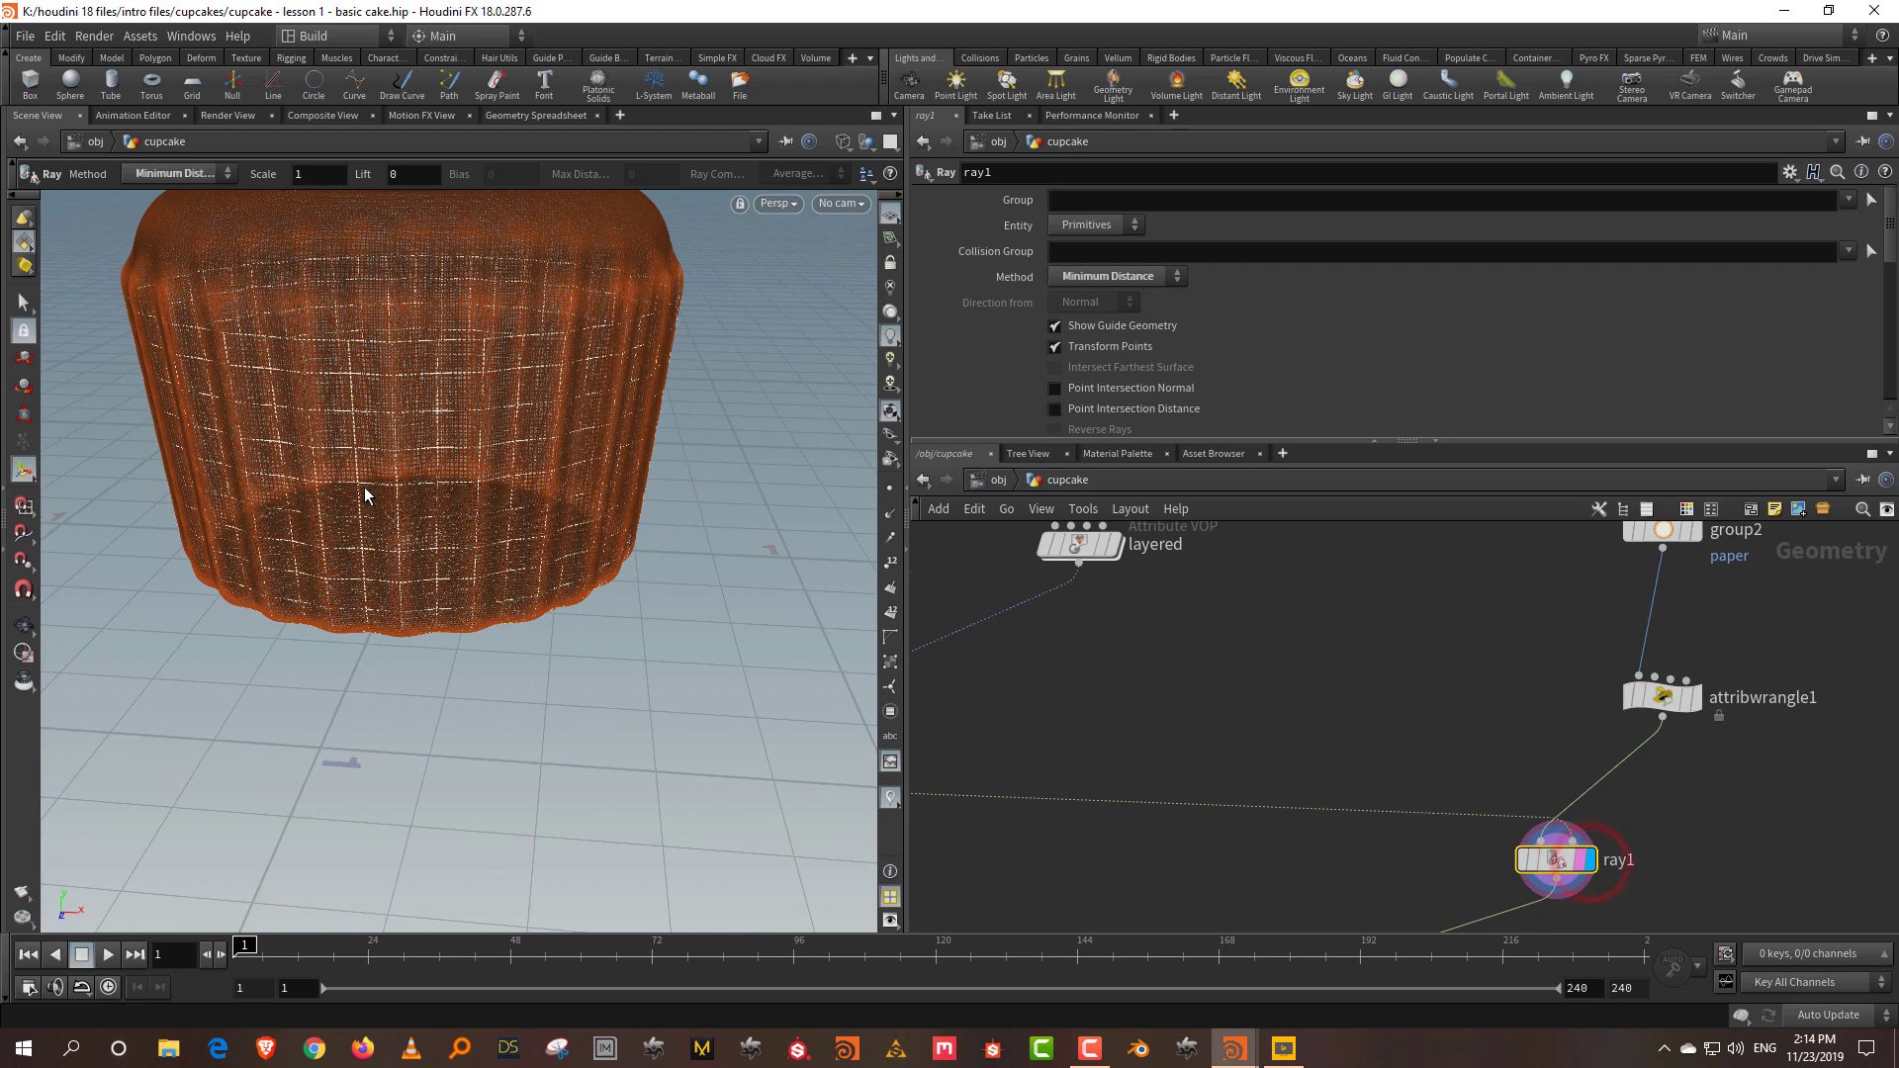
{"action": "key", "text": "Escape"}
{"action": "left_click_drag", "start_coordinate": [395, 433], "coordinate": [605, 473]}
{"action": "key", "text": "Return"}
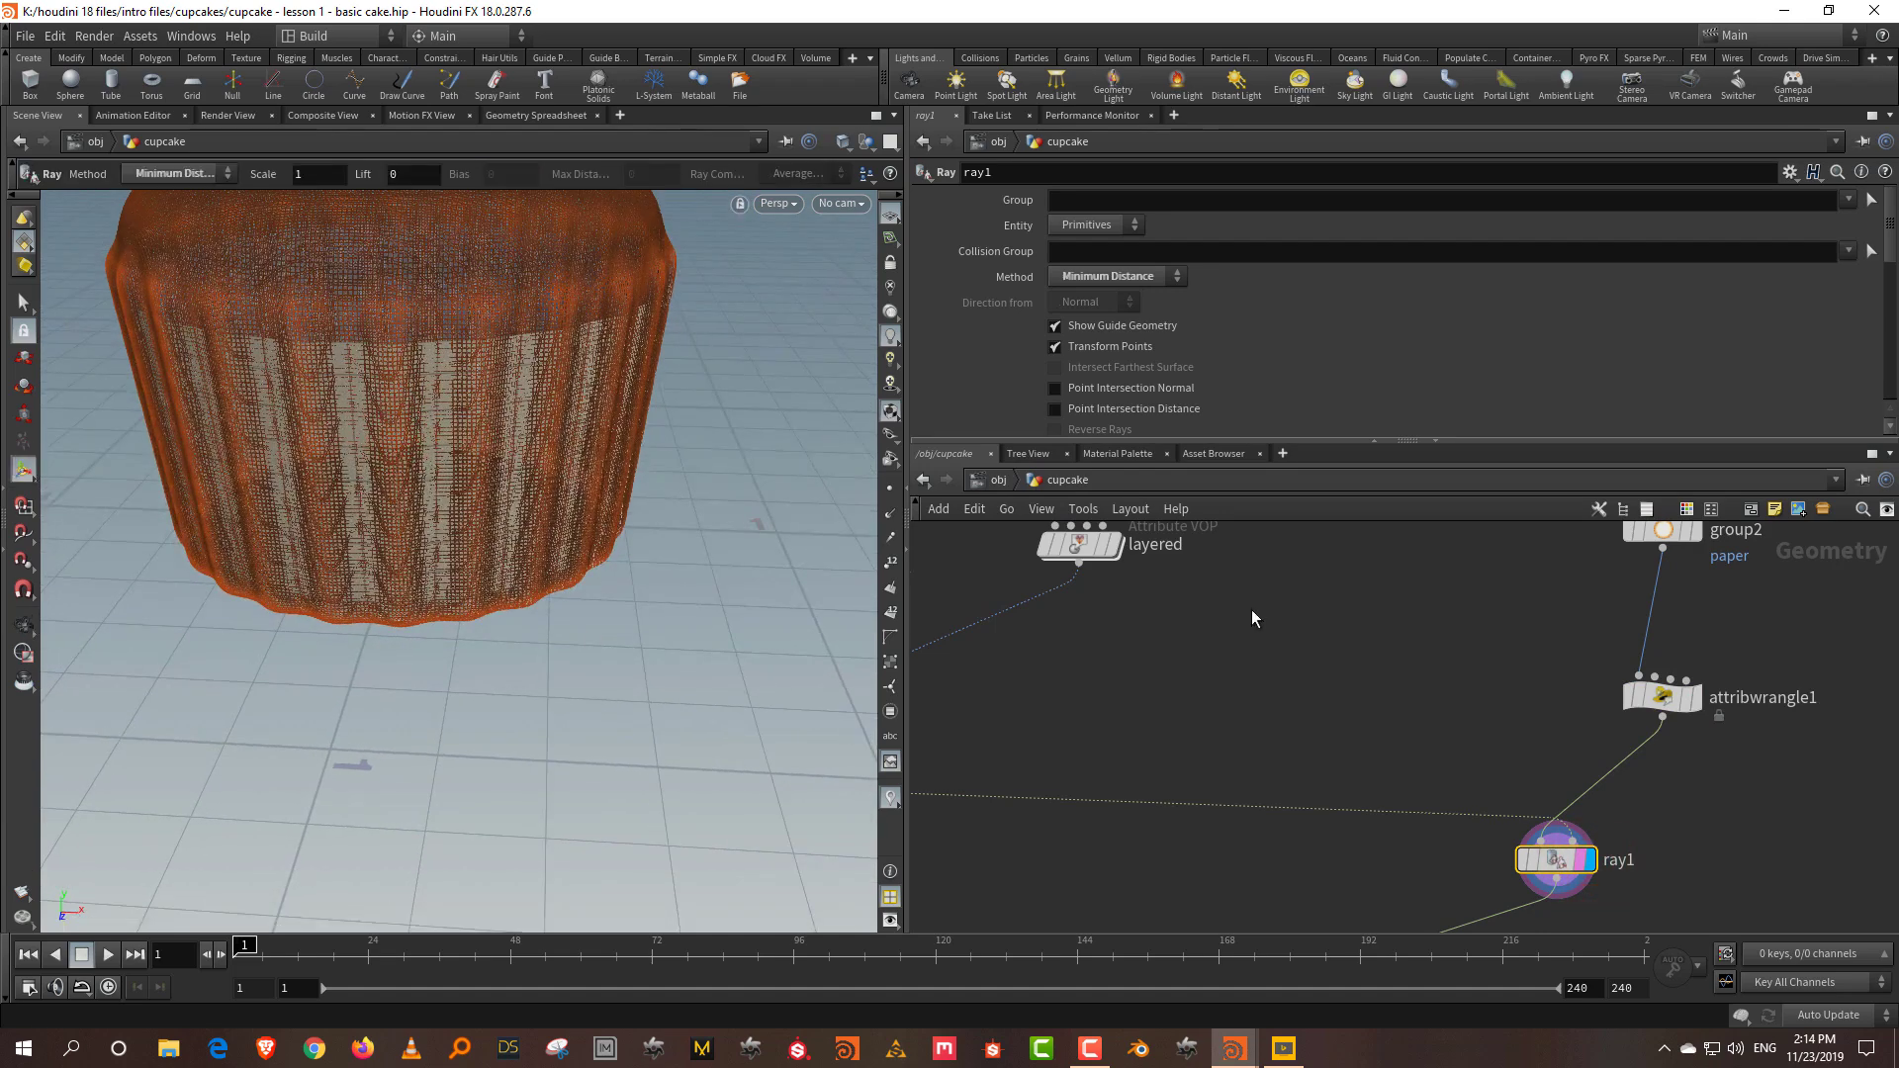
{"action": "middle_click_drag", "start_coordinate": [1778, 870], "coordinate": [1641, 864]}
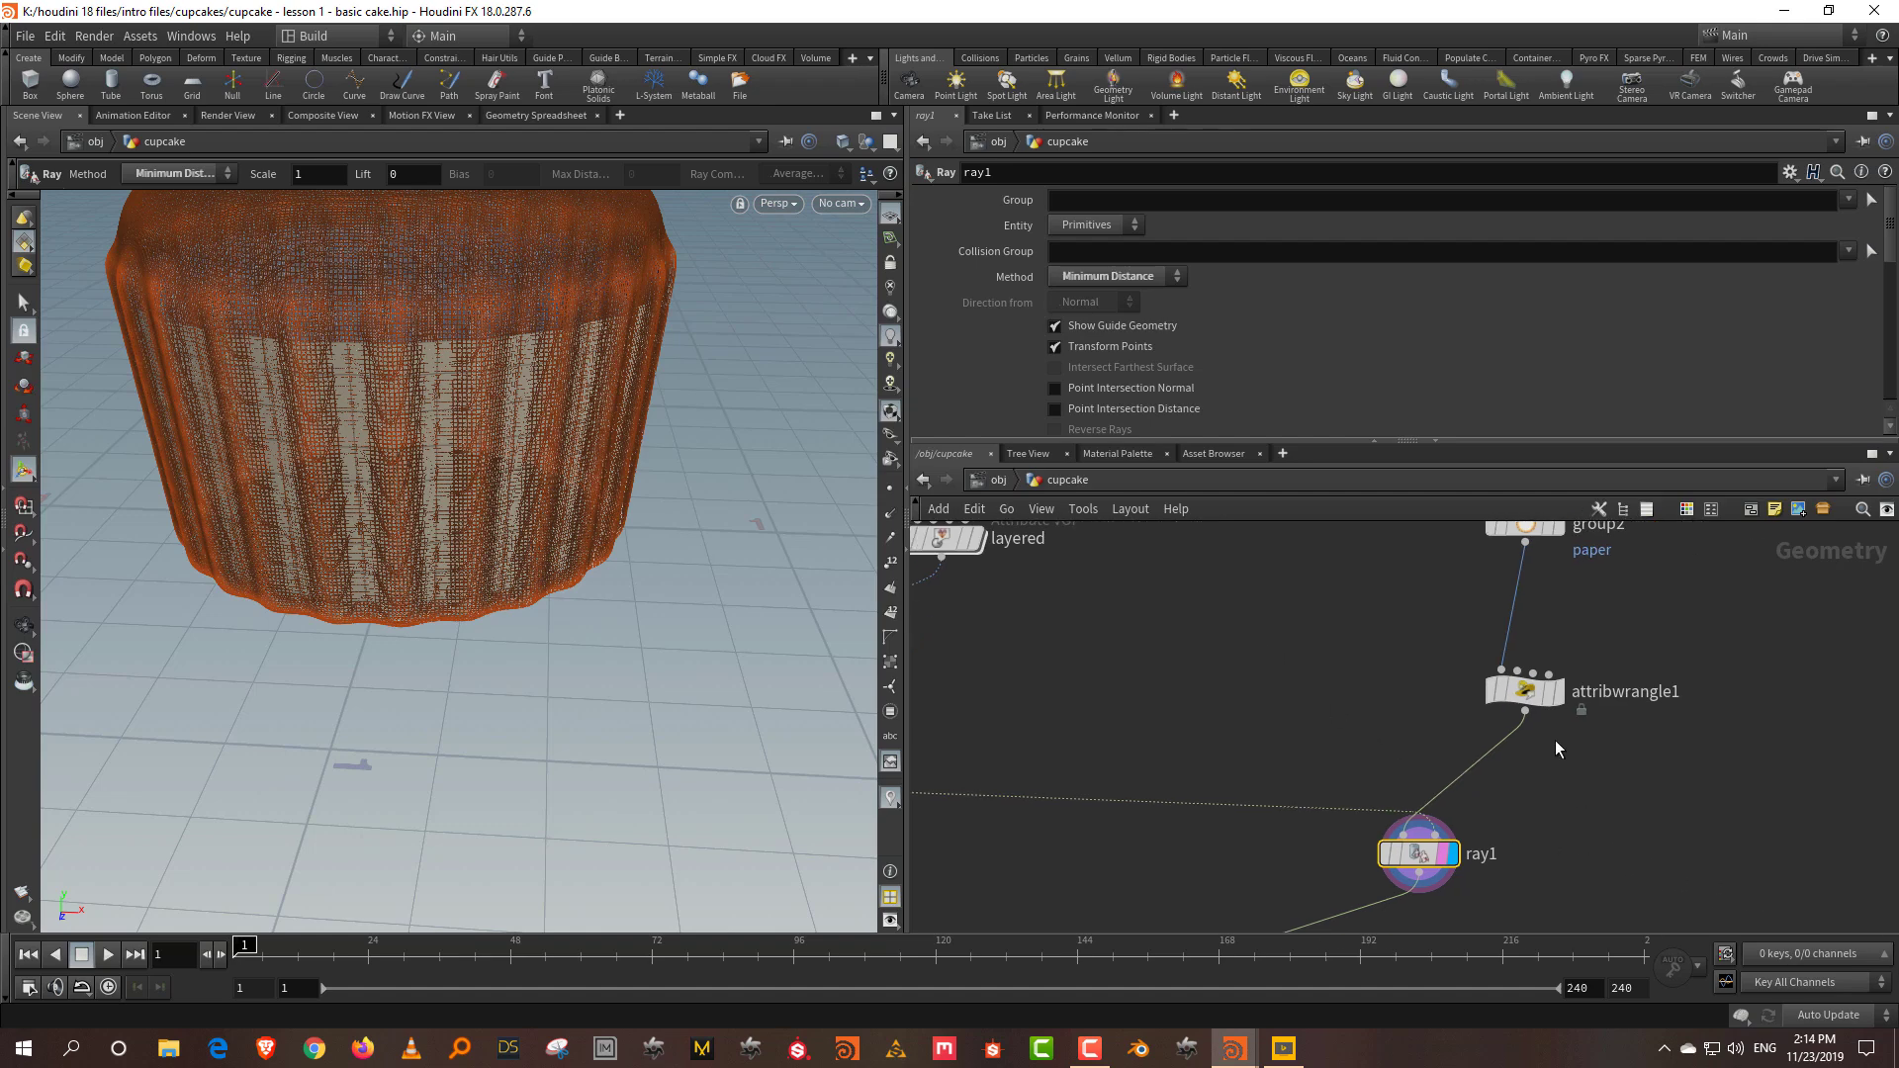
{"action": "left_click_drag", "start_coordinate": [1528, 693], "coordinate": [1529, 654]}
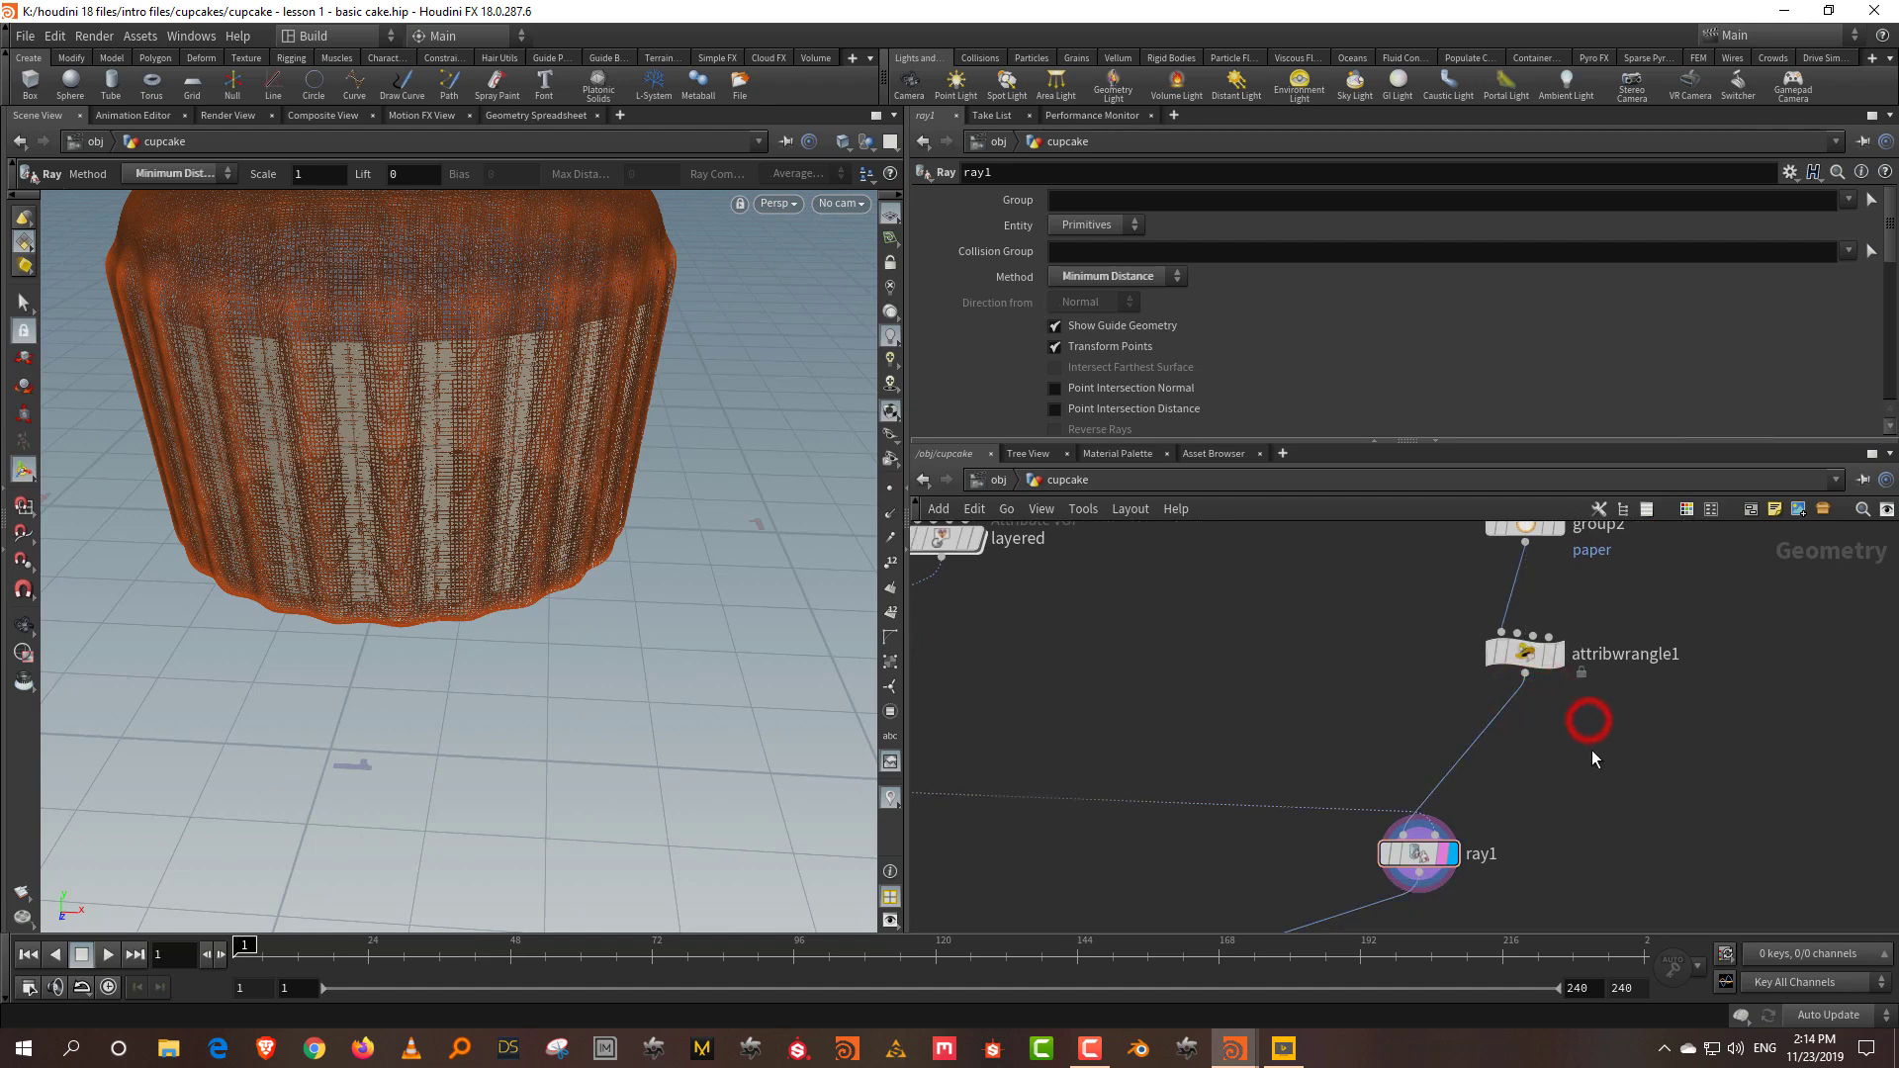
{"action": "left_click", "coordinate": [1558, 654]}
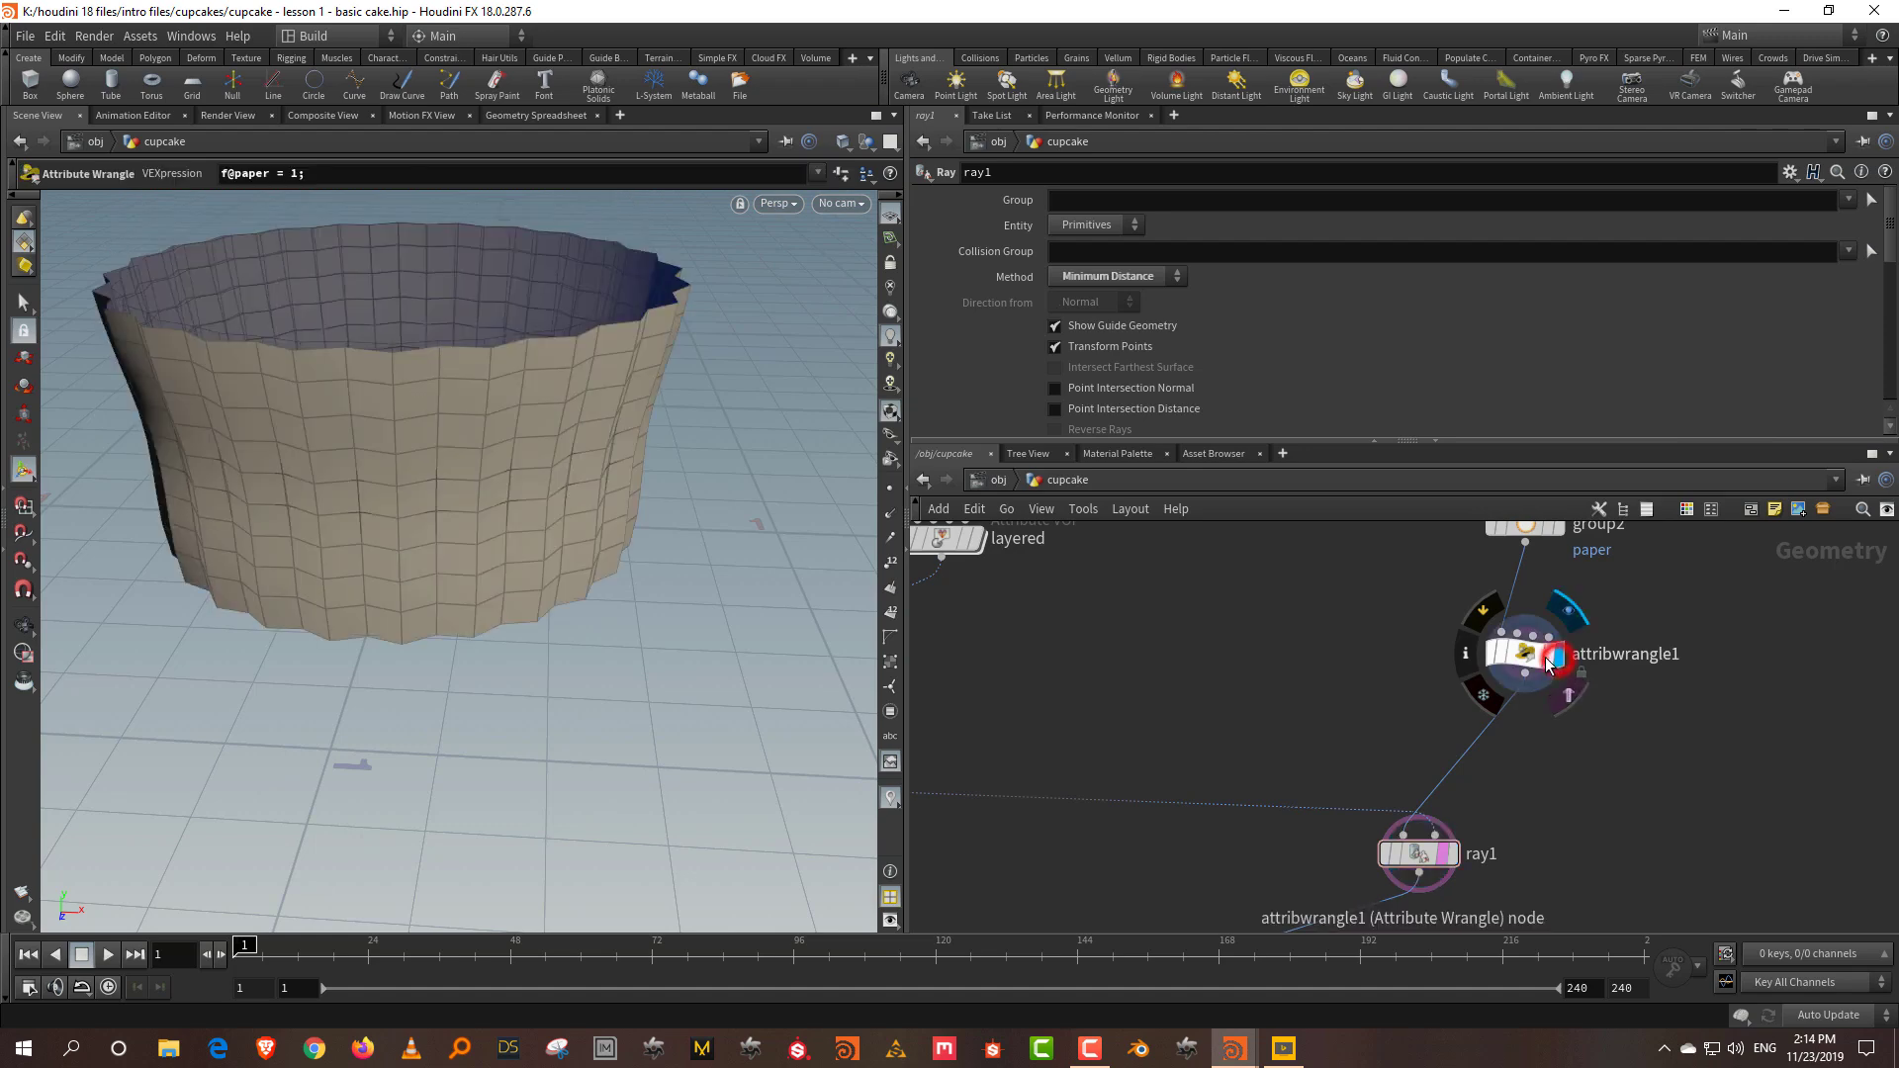
{"action": "left_click", "coordinate": [1450, 854]}
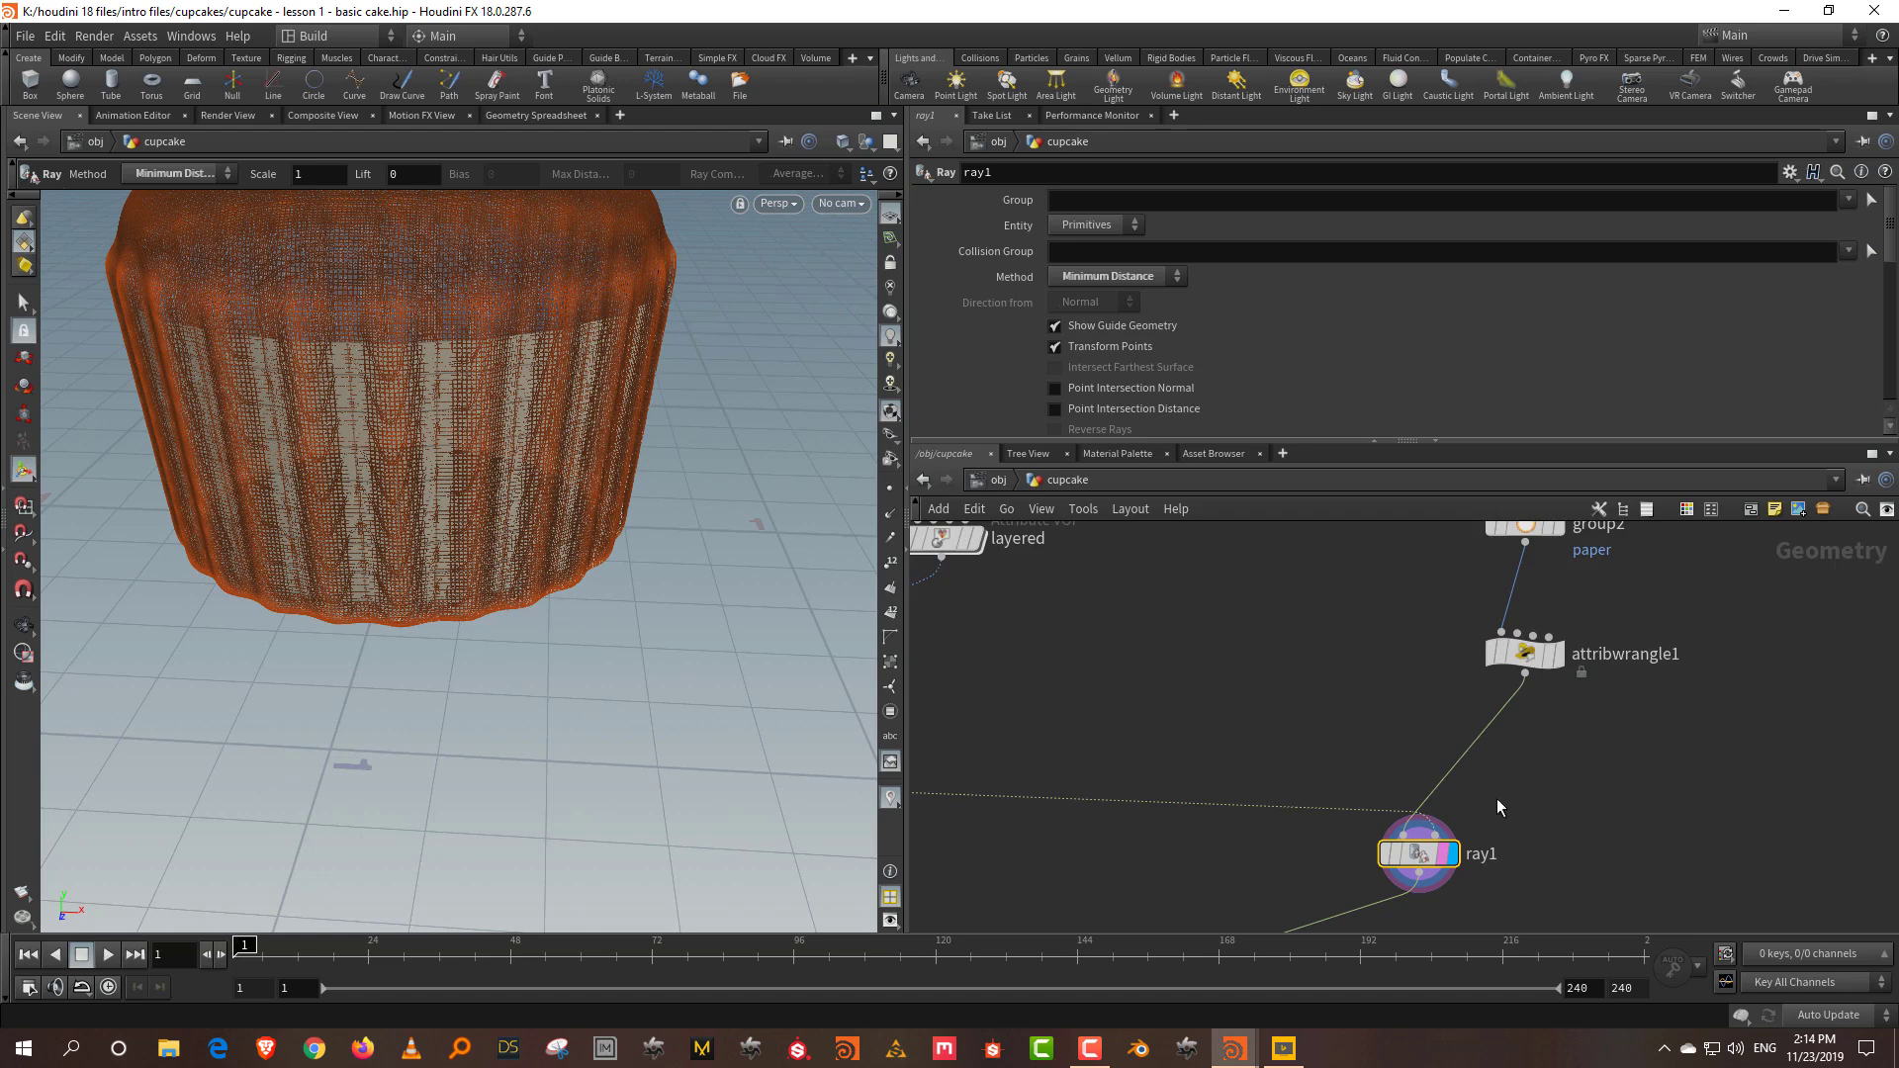
Step: Add a Mask from Geometry node, found by searching 'mask', and display it
{"action": "middle_click_drag", "start_coordinate": [1498, 801], "coordinate": [1479, 738]}
{"action": "key", "text": "Tab"}
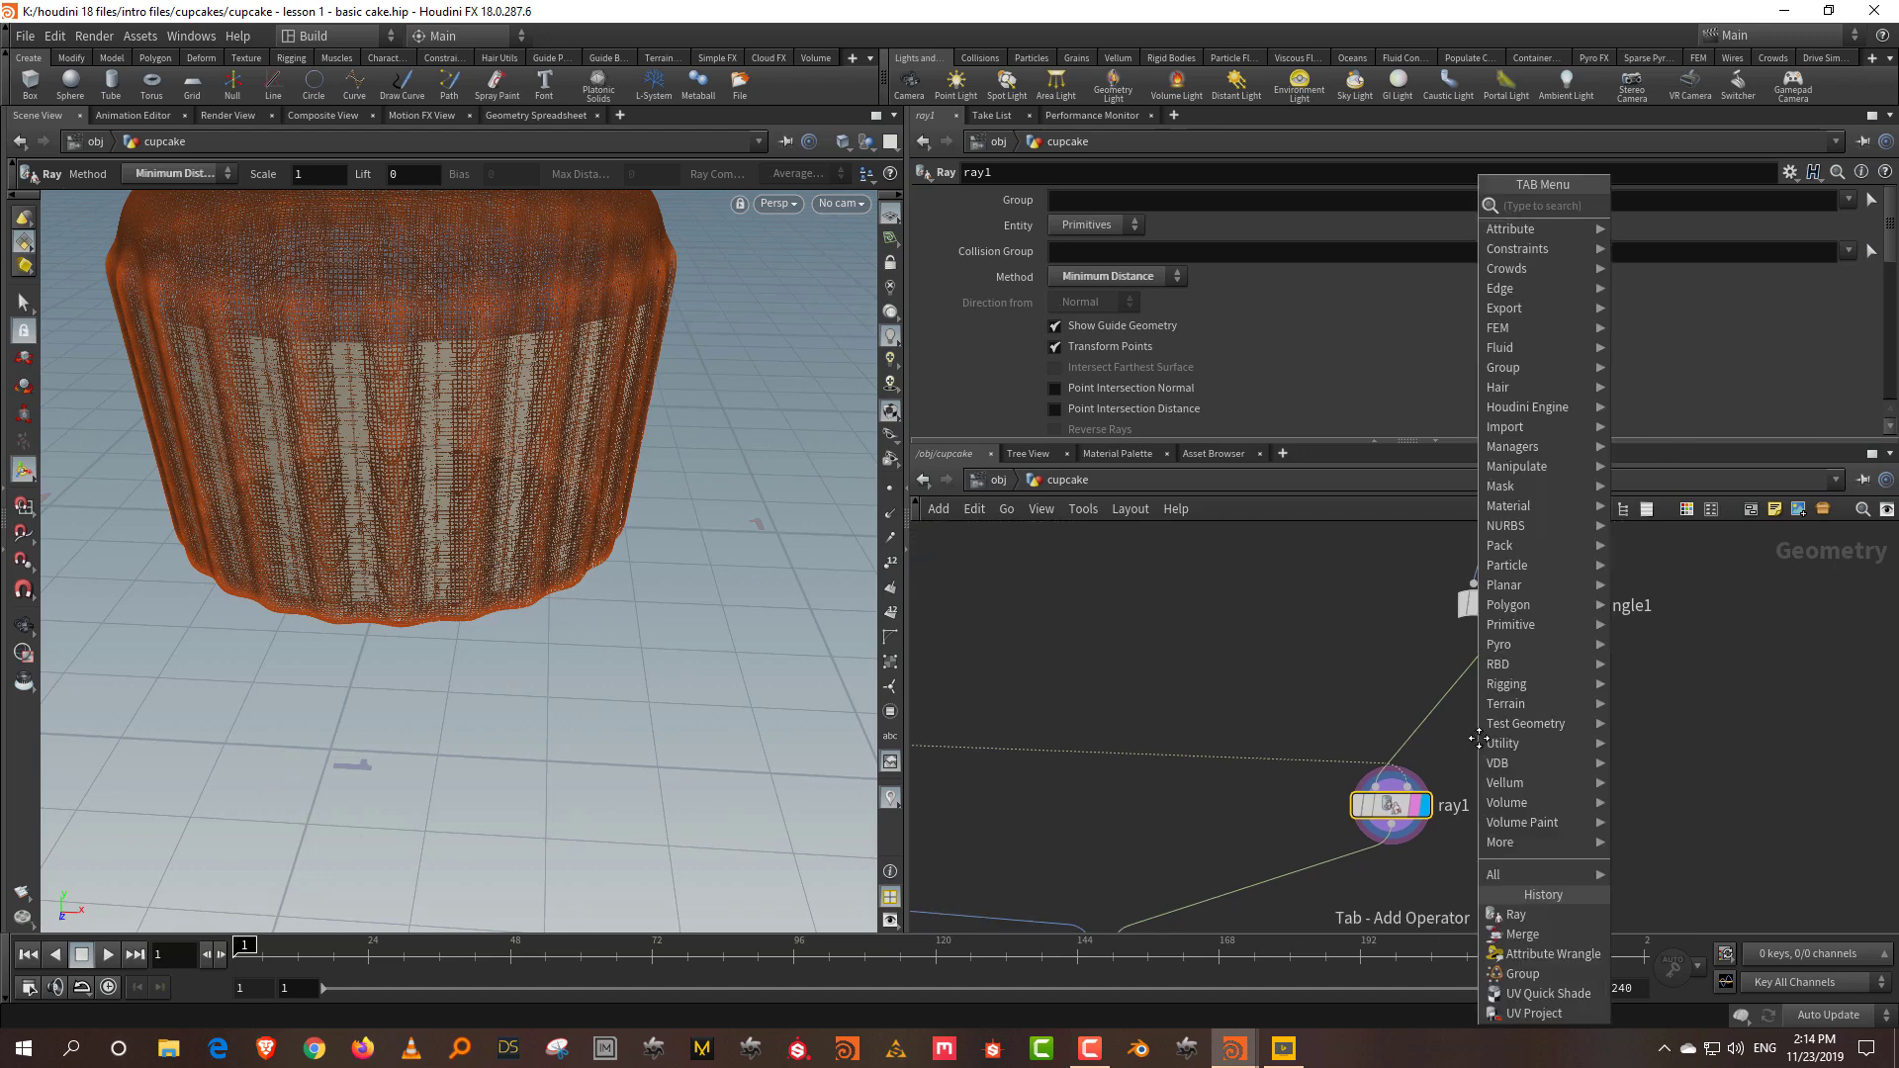
{"action": "type", "text": "mask"}
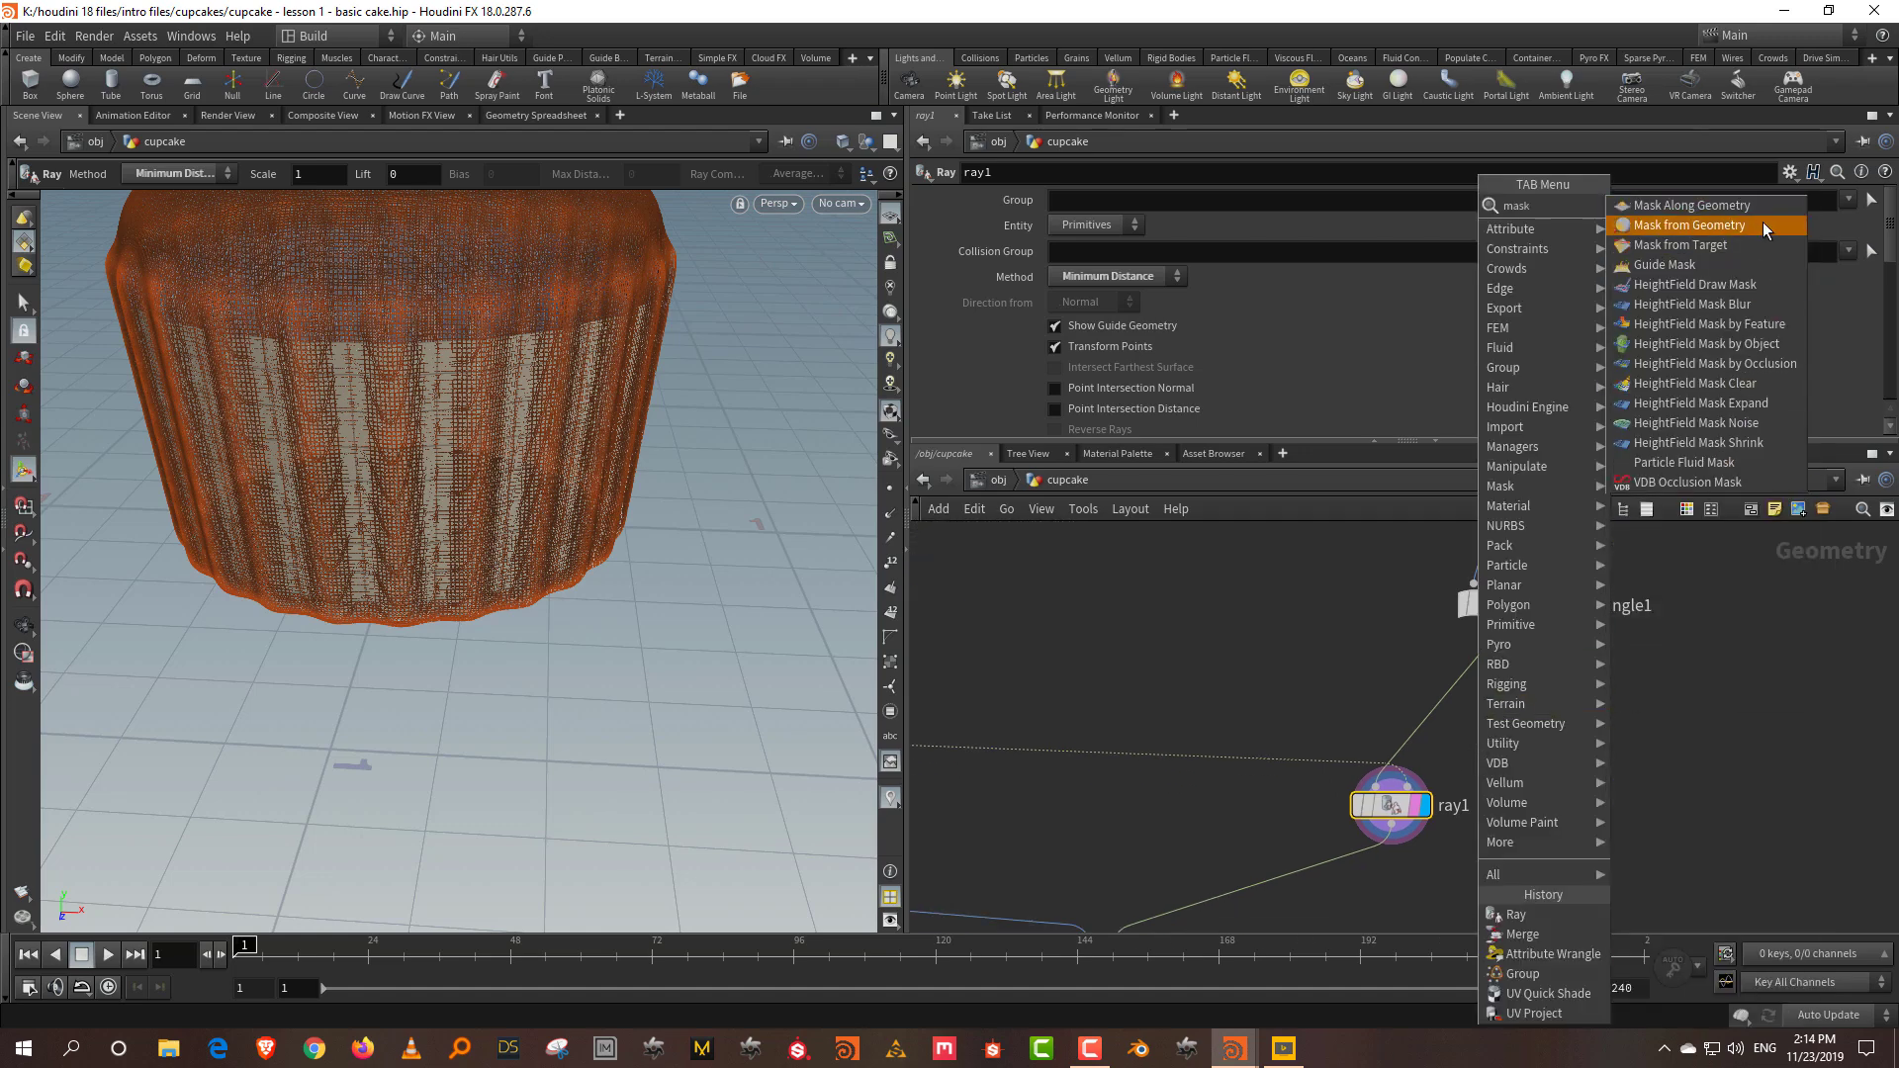
{"action": "left_click", "coordinate": [1762, 224]}
{"action": "left_click", "coordinate": [1607, 770]}
{"action": "left_click_drag", "start_coordinate": [1491, 445], "coordinate": [1492, 401]}
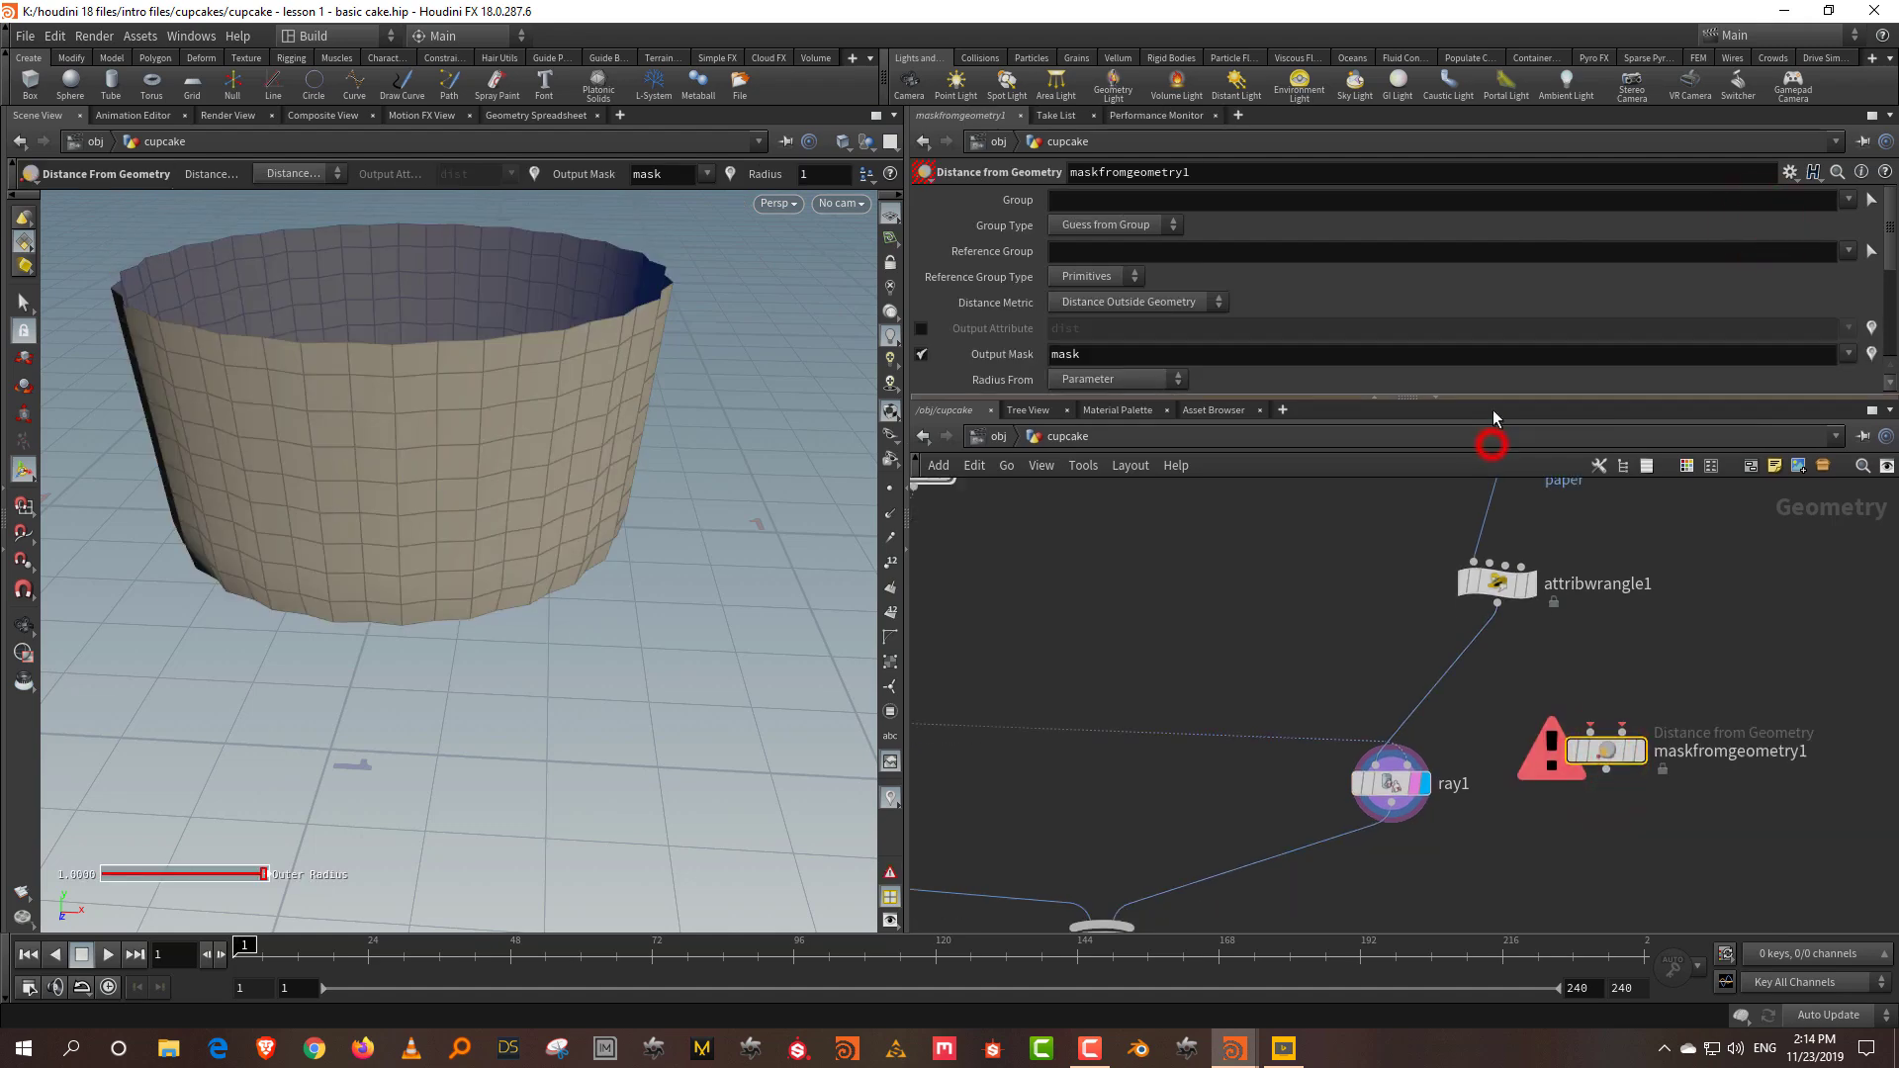
{"action": "middle_click_drag", "start_coordinate": [1642, 649], "coordinate": [1648, 725]}
{"action": "scroll", "coordinate": [1648, 751], "scroll_direction": "down", "scroll_amount": 2}
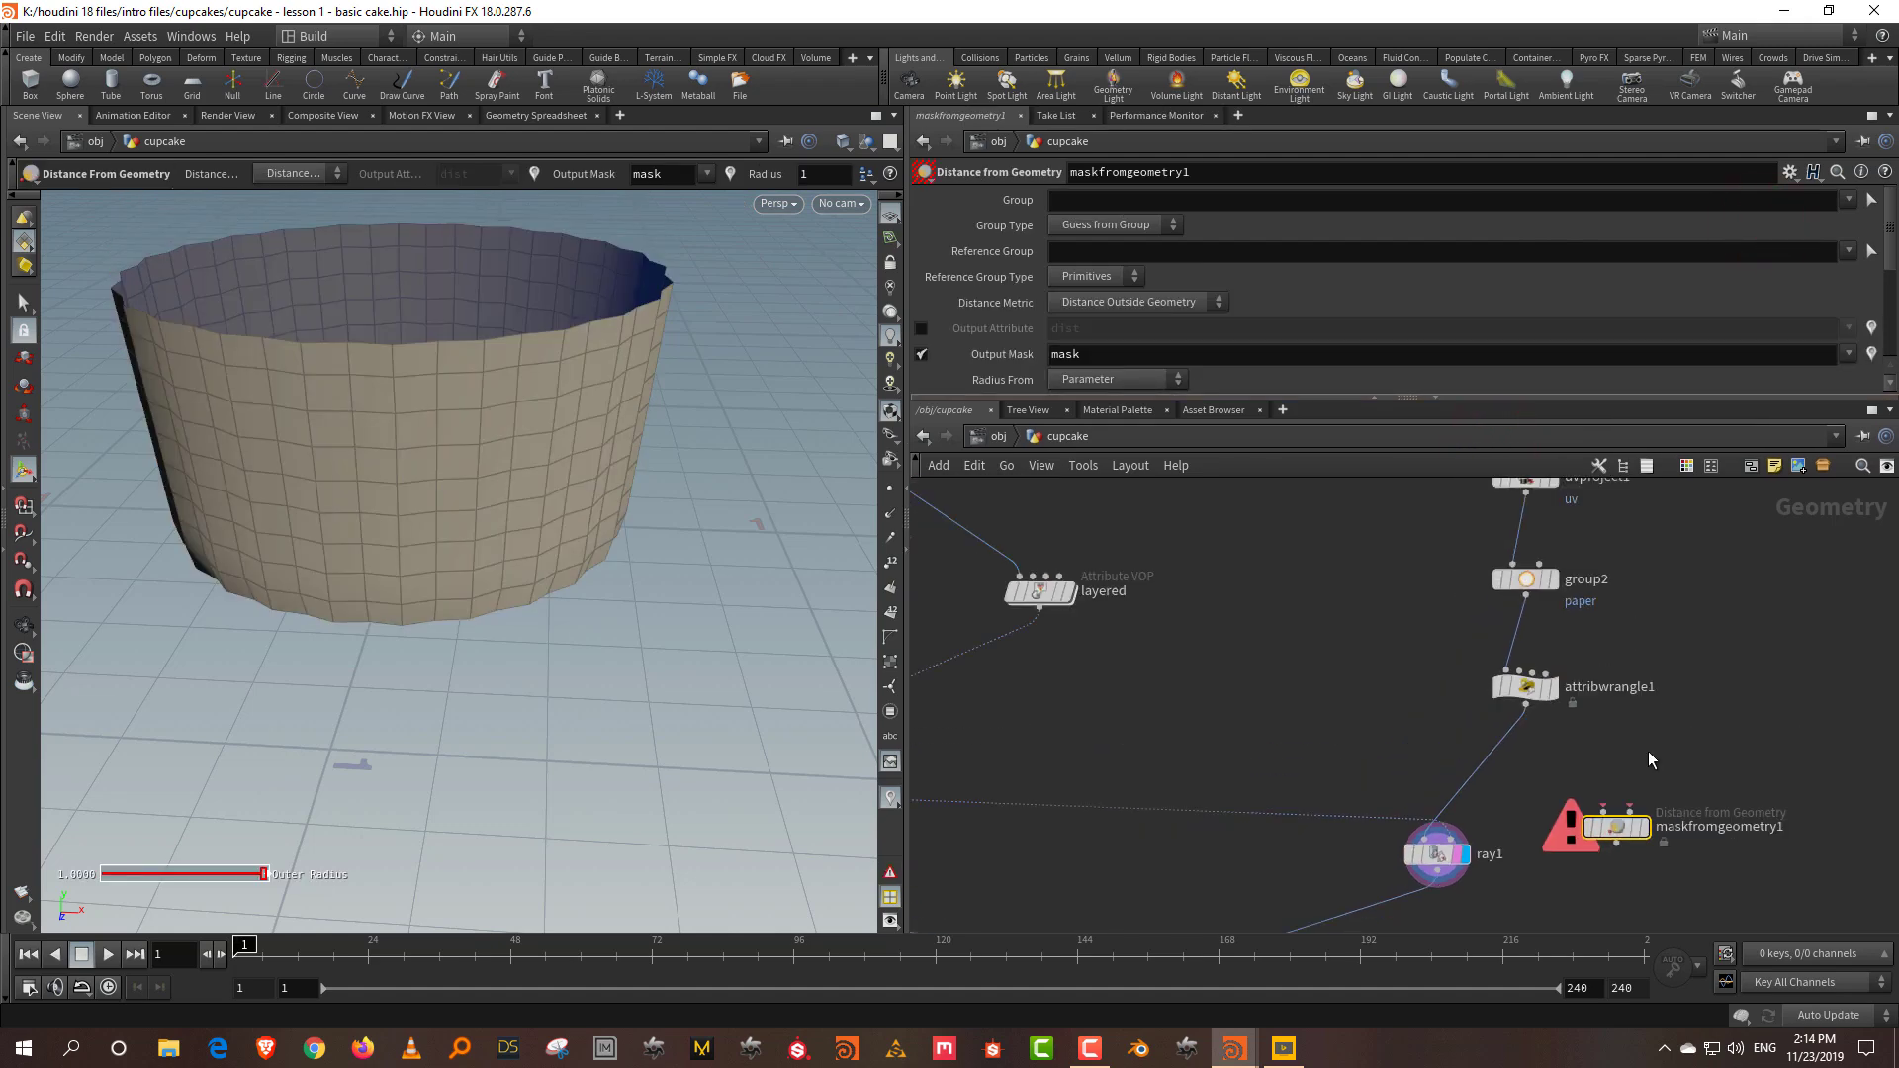
{"action": "mouse_move", "coordinate": [1541, 819]}
{"action": "left_click_drag", "start_coordinate": [1541, 819], "coordinate": [1480, 823]}
{"action": "left_click", "coordinate": [1559, 760]}
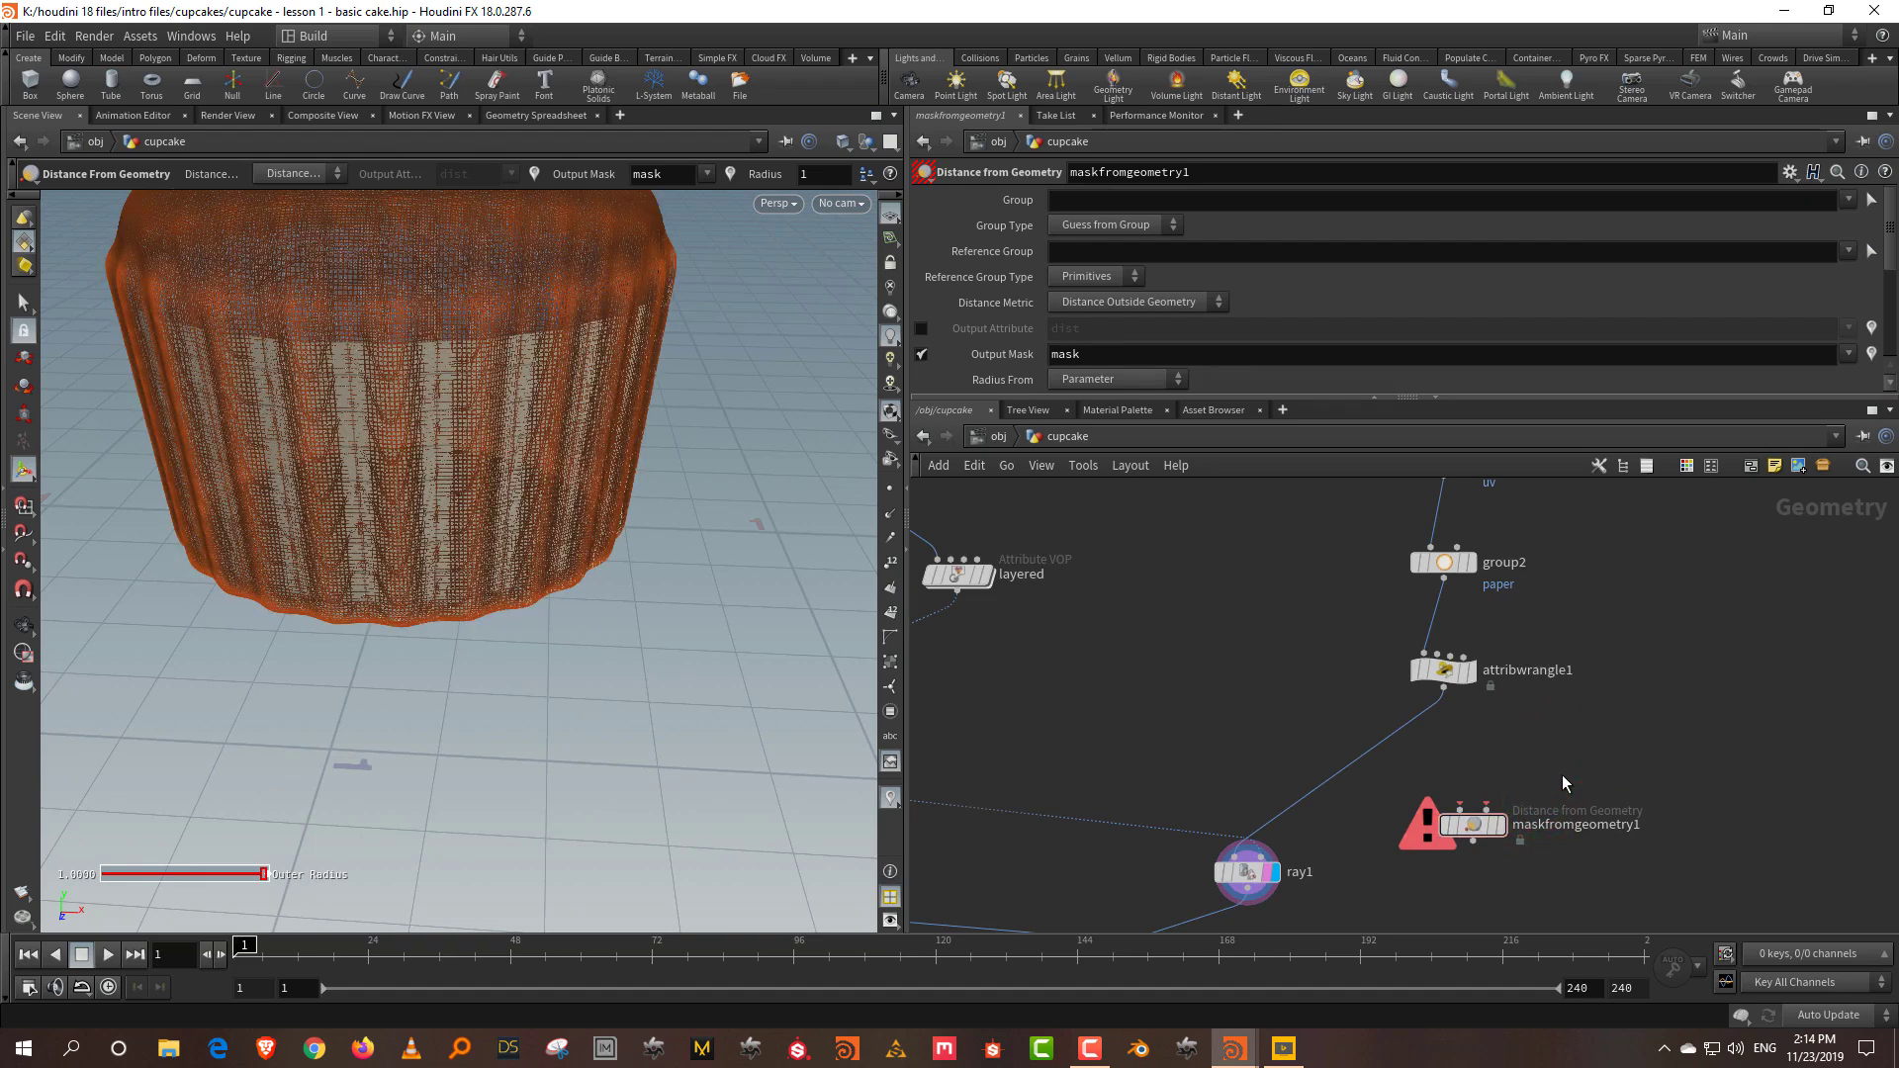
Step: Connect attribwrangle1 into maskfromgeometry1 and move group1, merge1 and ray1 lower
{"action": "left_click", "coordinate": [1444, 690]}
{"action": "left_click", "coordinate": [1452, 803]}
{"action": "scroll", "coordinate": [1431, 697], "scroll_direction": "down", "scroll_amount": 3}
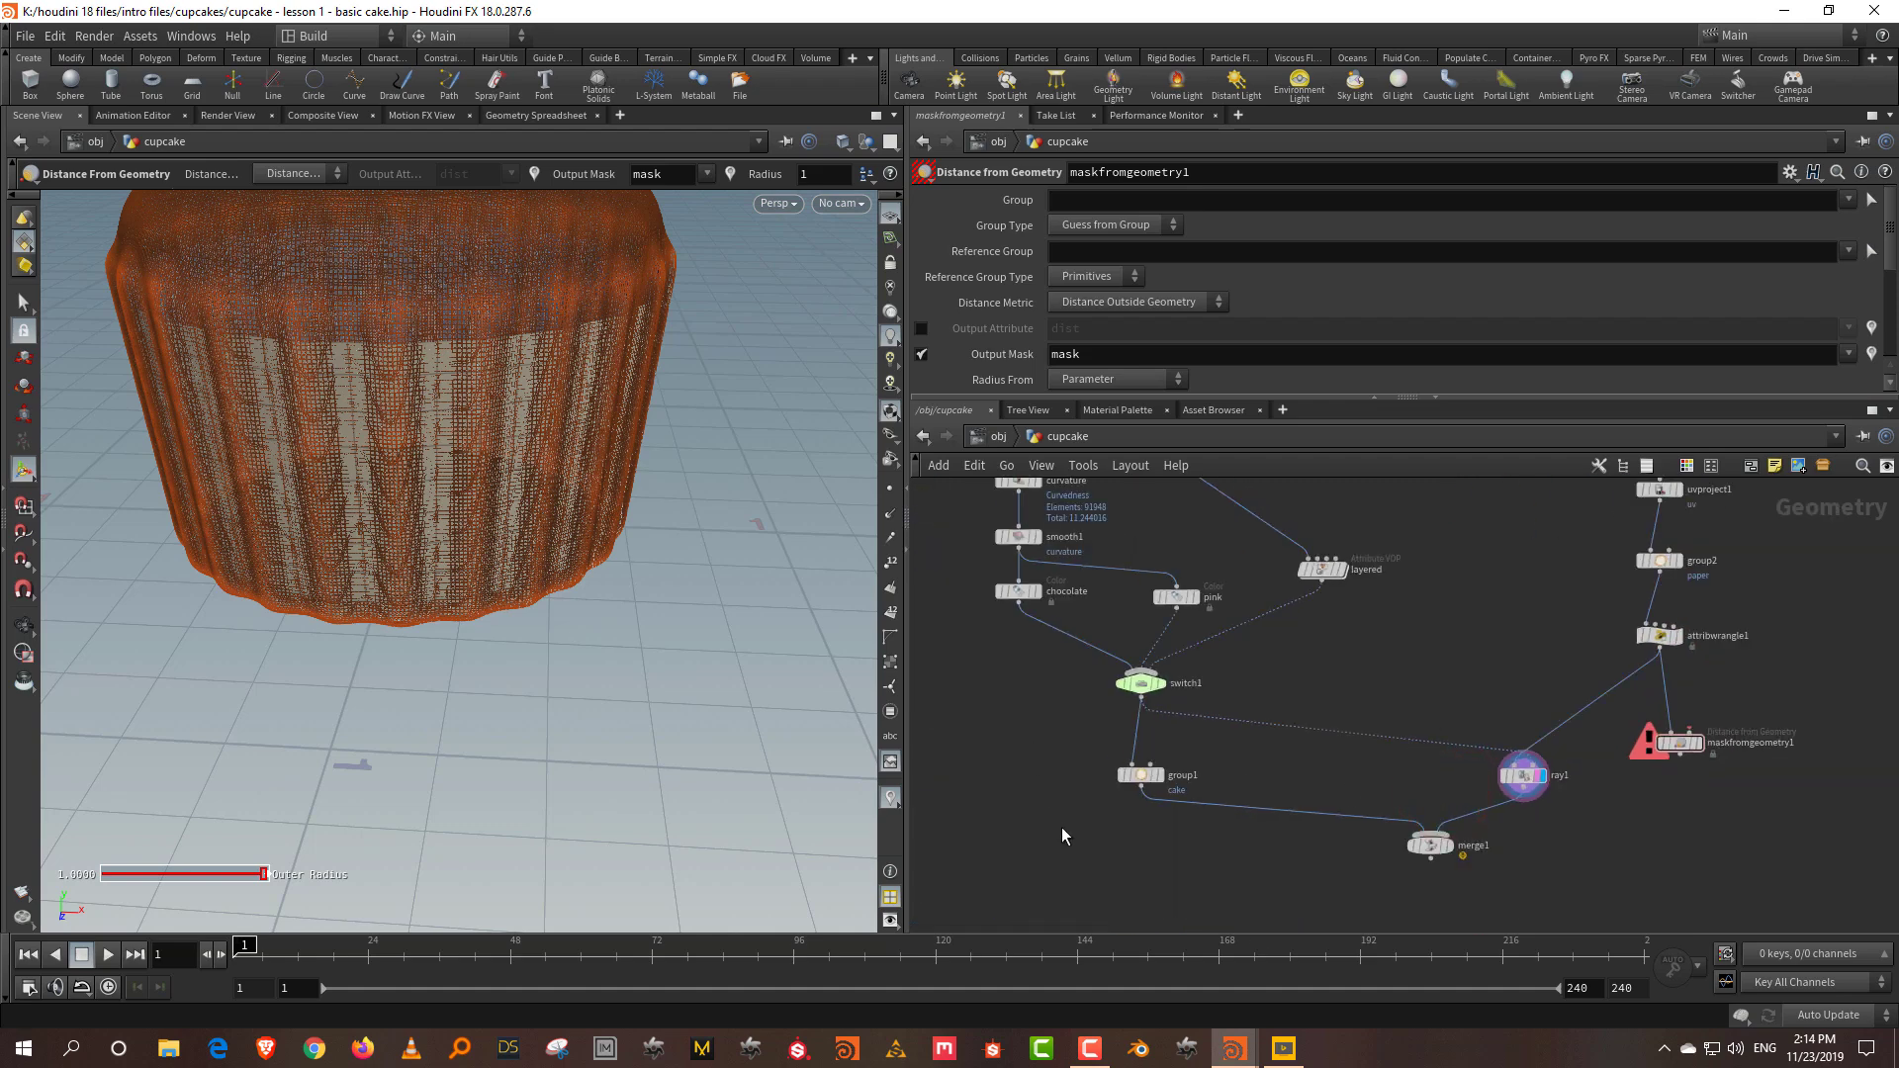
{"action": "middle_click_drag", "start_coordinate": [1063, 839], "coordinate": [1055, 747]}
{"action": "left_click_drag", "start_coordinate": [1059, 797], "coordinate": [1622, 649]}
{"action": "left_click_drag", "start_coordinate": [1507, 687], "coordinate": [1494, 875]}
{"action": "left_click_drag", "start_coordinate": [1634, 652], "coordinate": [1390, 675]}
{"action": "scroll", "coordinate": [1389, 675], "scroll_direction": "up", "scroll_amount": 2}
{"action": "left_click", "coordinate": [1344, 547]}
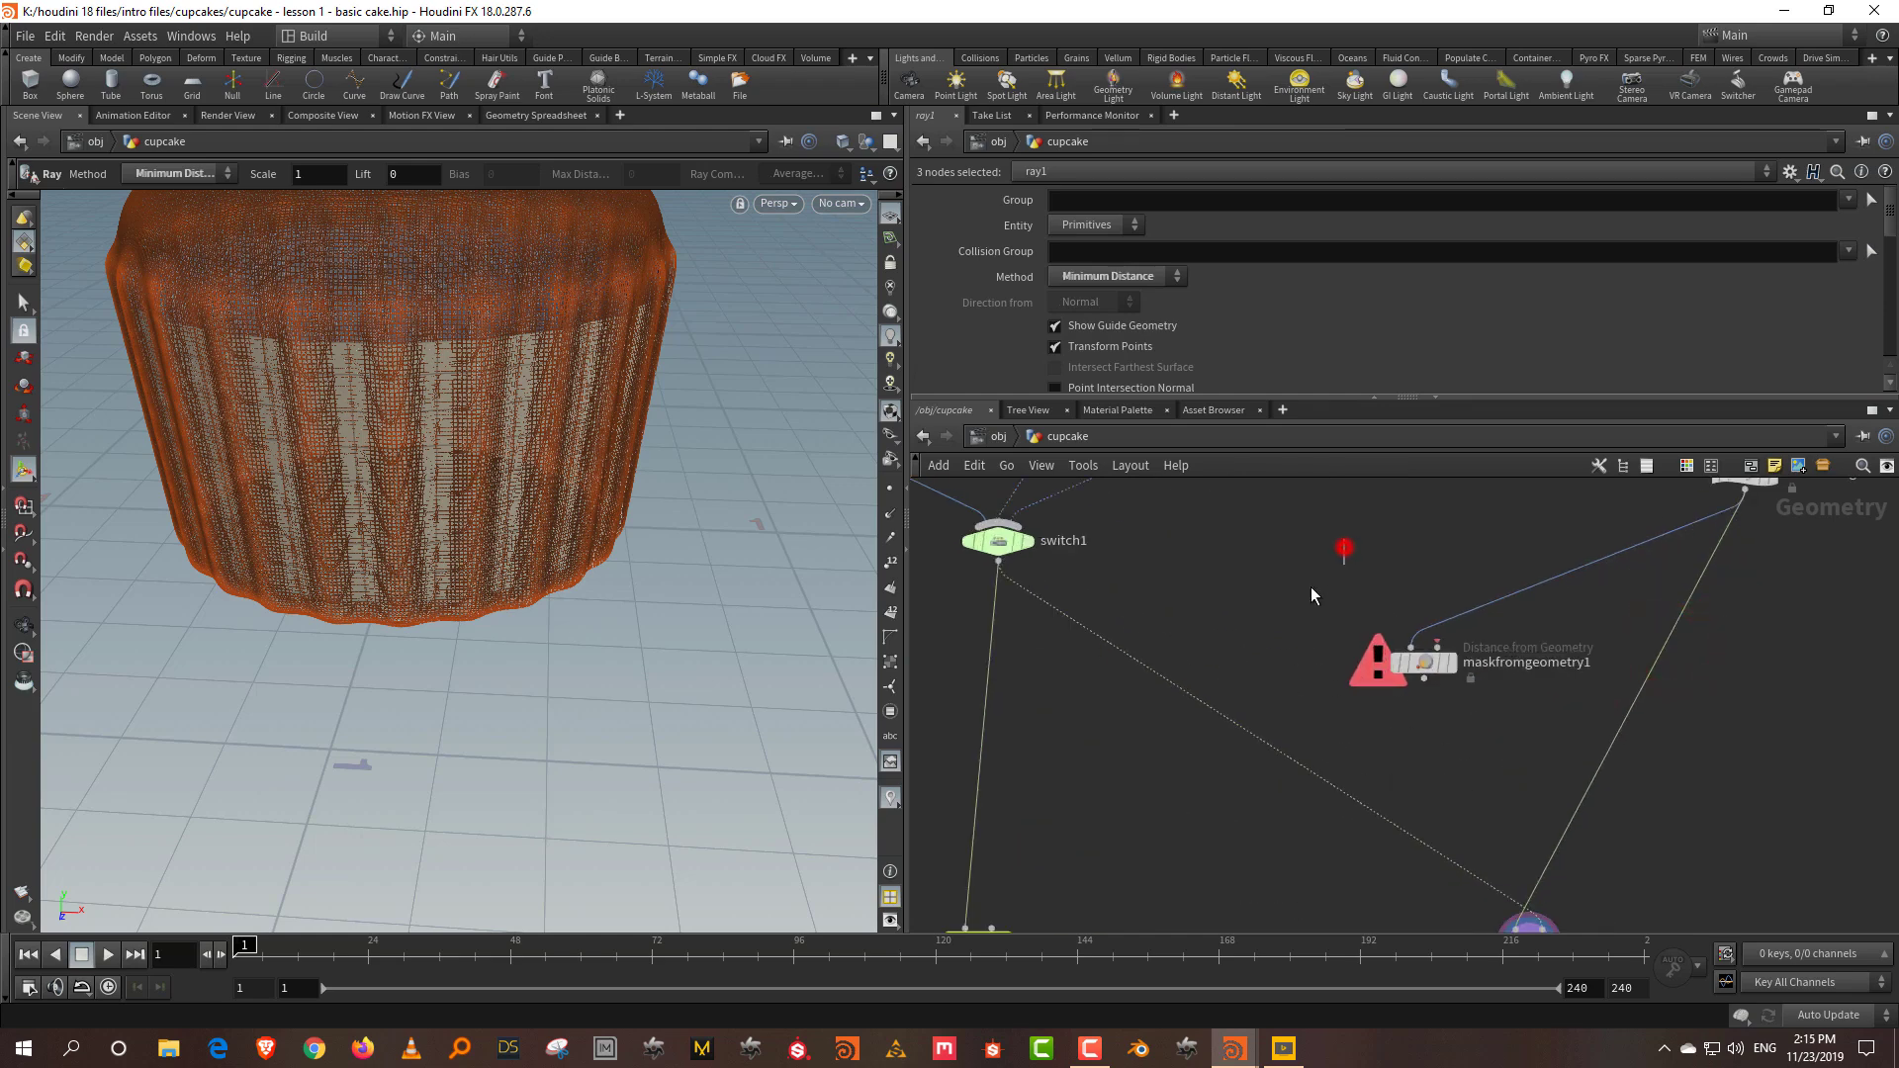
Step: Route the switch1 cake and the attribwrangle1 paper into maskfromgeometry1 through wire dots
{"action": "left_click", "coordinate": [989, 620], "text": "alt"}
{"action": "left_click_drag", "start_coordinate": [1421, 656], "coordinate": [1254, 819]}
{"action": "left_click", "coordinate": [992, 633]}
{"action": "left_click", "coordinate": [1306, 784]}
{"action": "left_click", "coordinate": [1597, 548]}
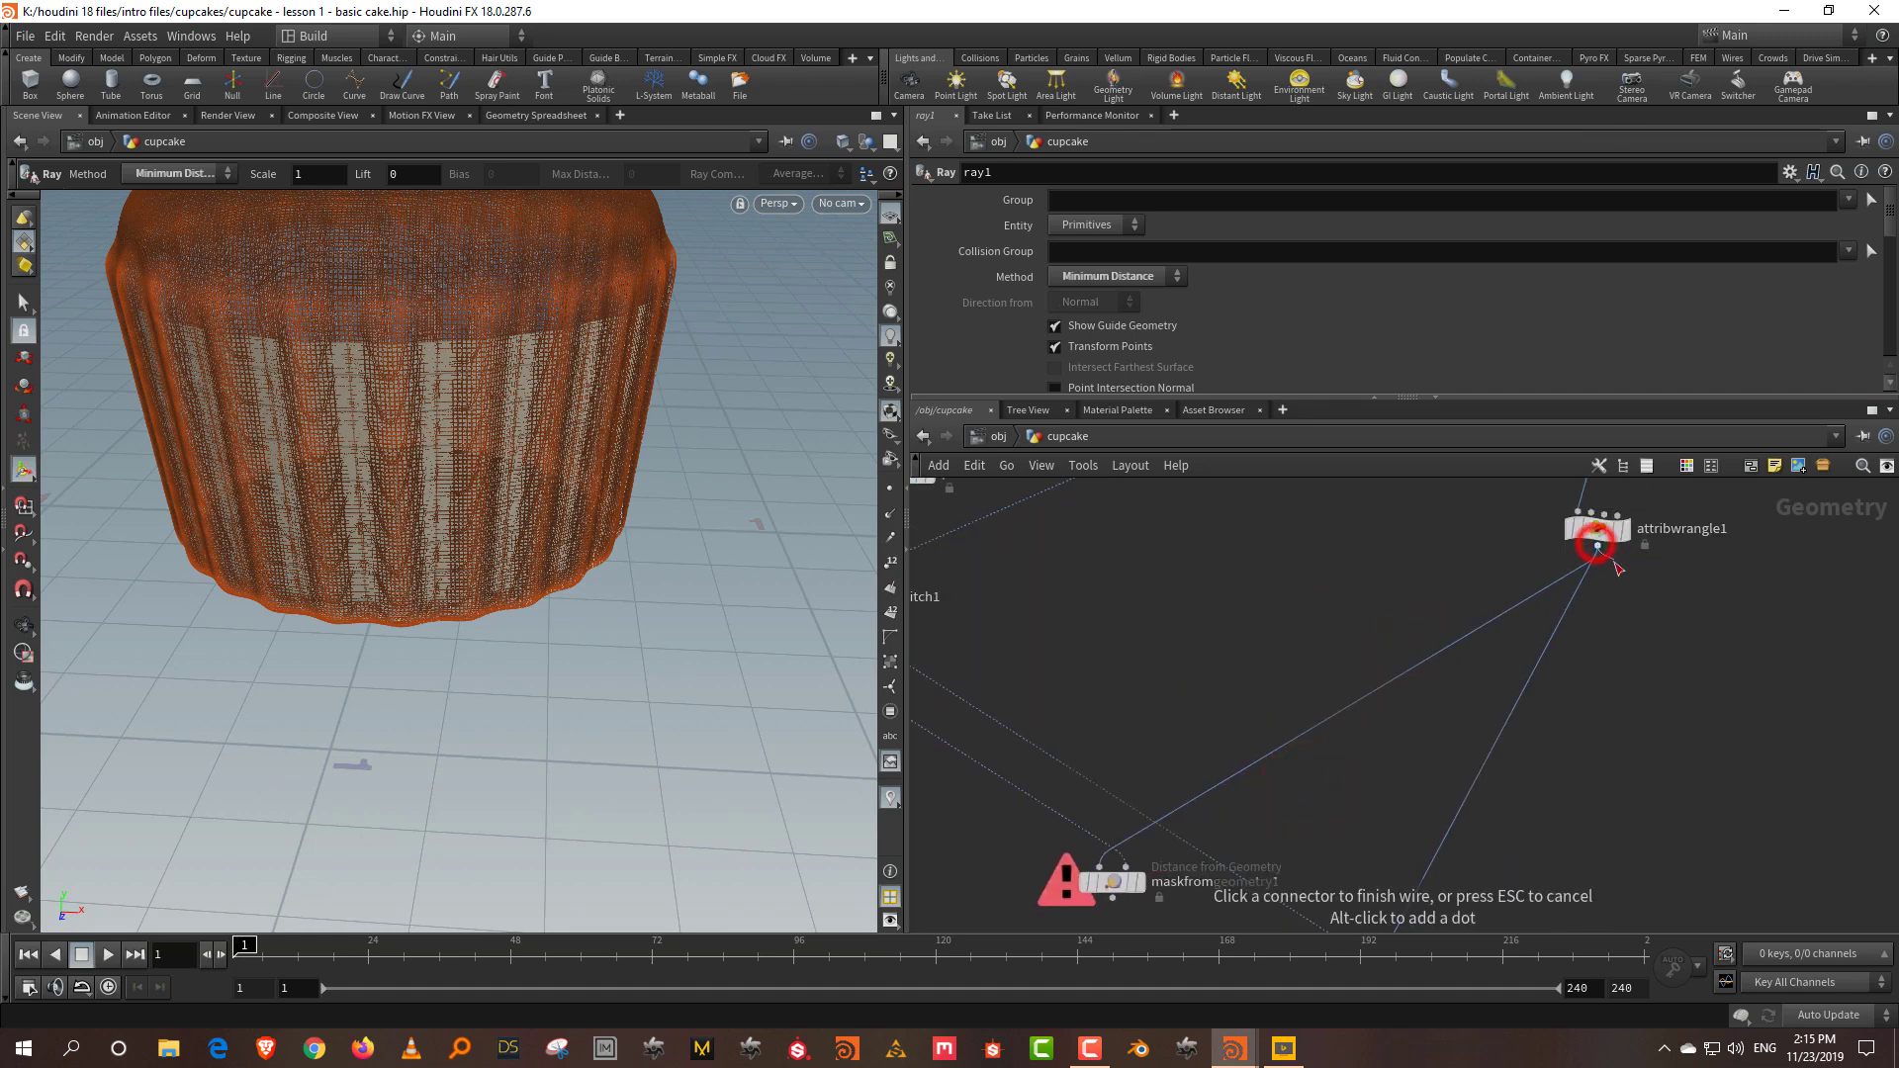
{"action": "left_click", "coordinate": [1601, 744], "text": "alt"}
{"action": "left_click", "coordinate": [1600, 819]}
{"action": "left_click", "coordinate": [1594, 656], "text": "alt"}
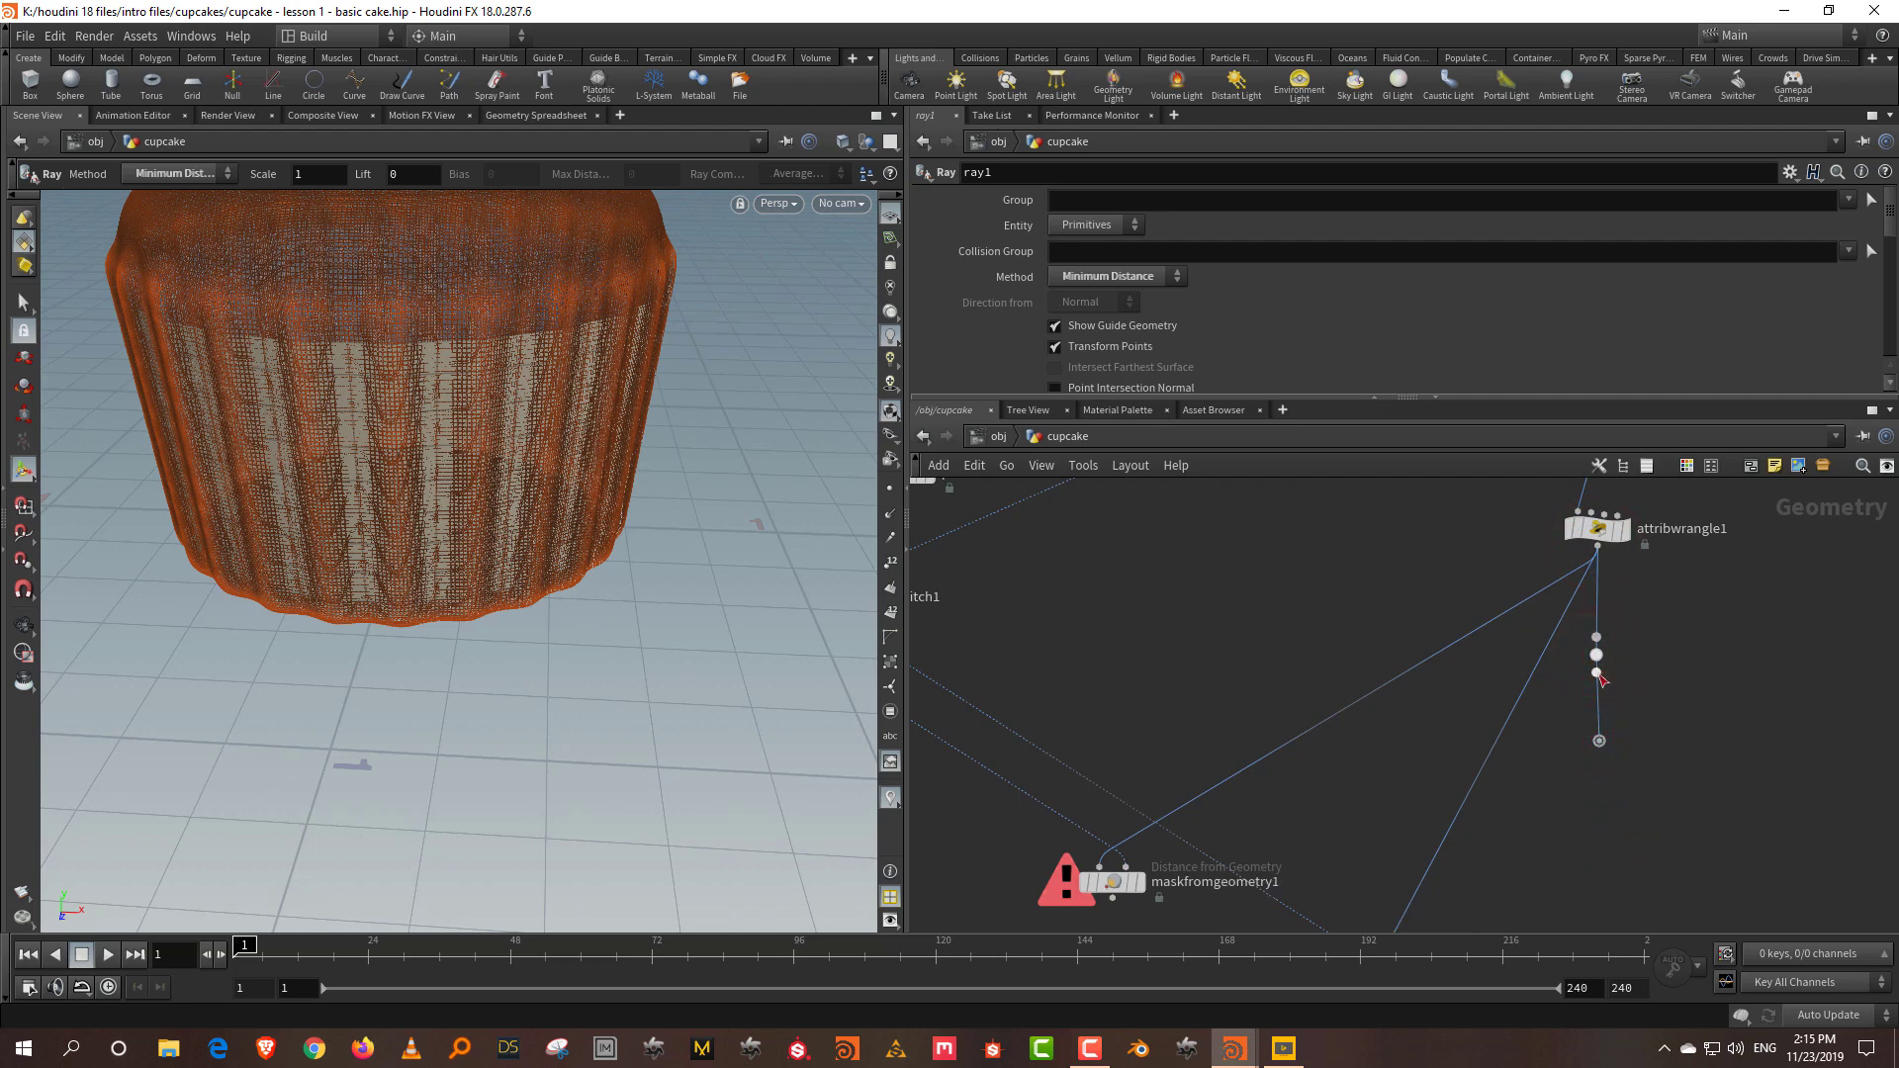
{"action": "left_click", "coordinate": [1595, 670]}
{"action": "left_click", "coordinate": [1091, 830]}
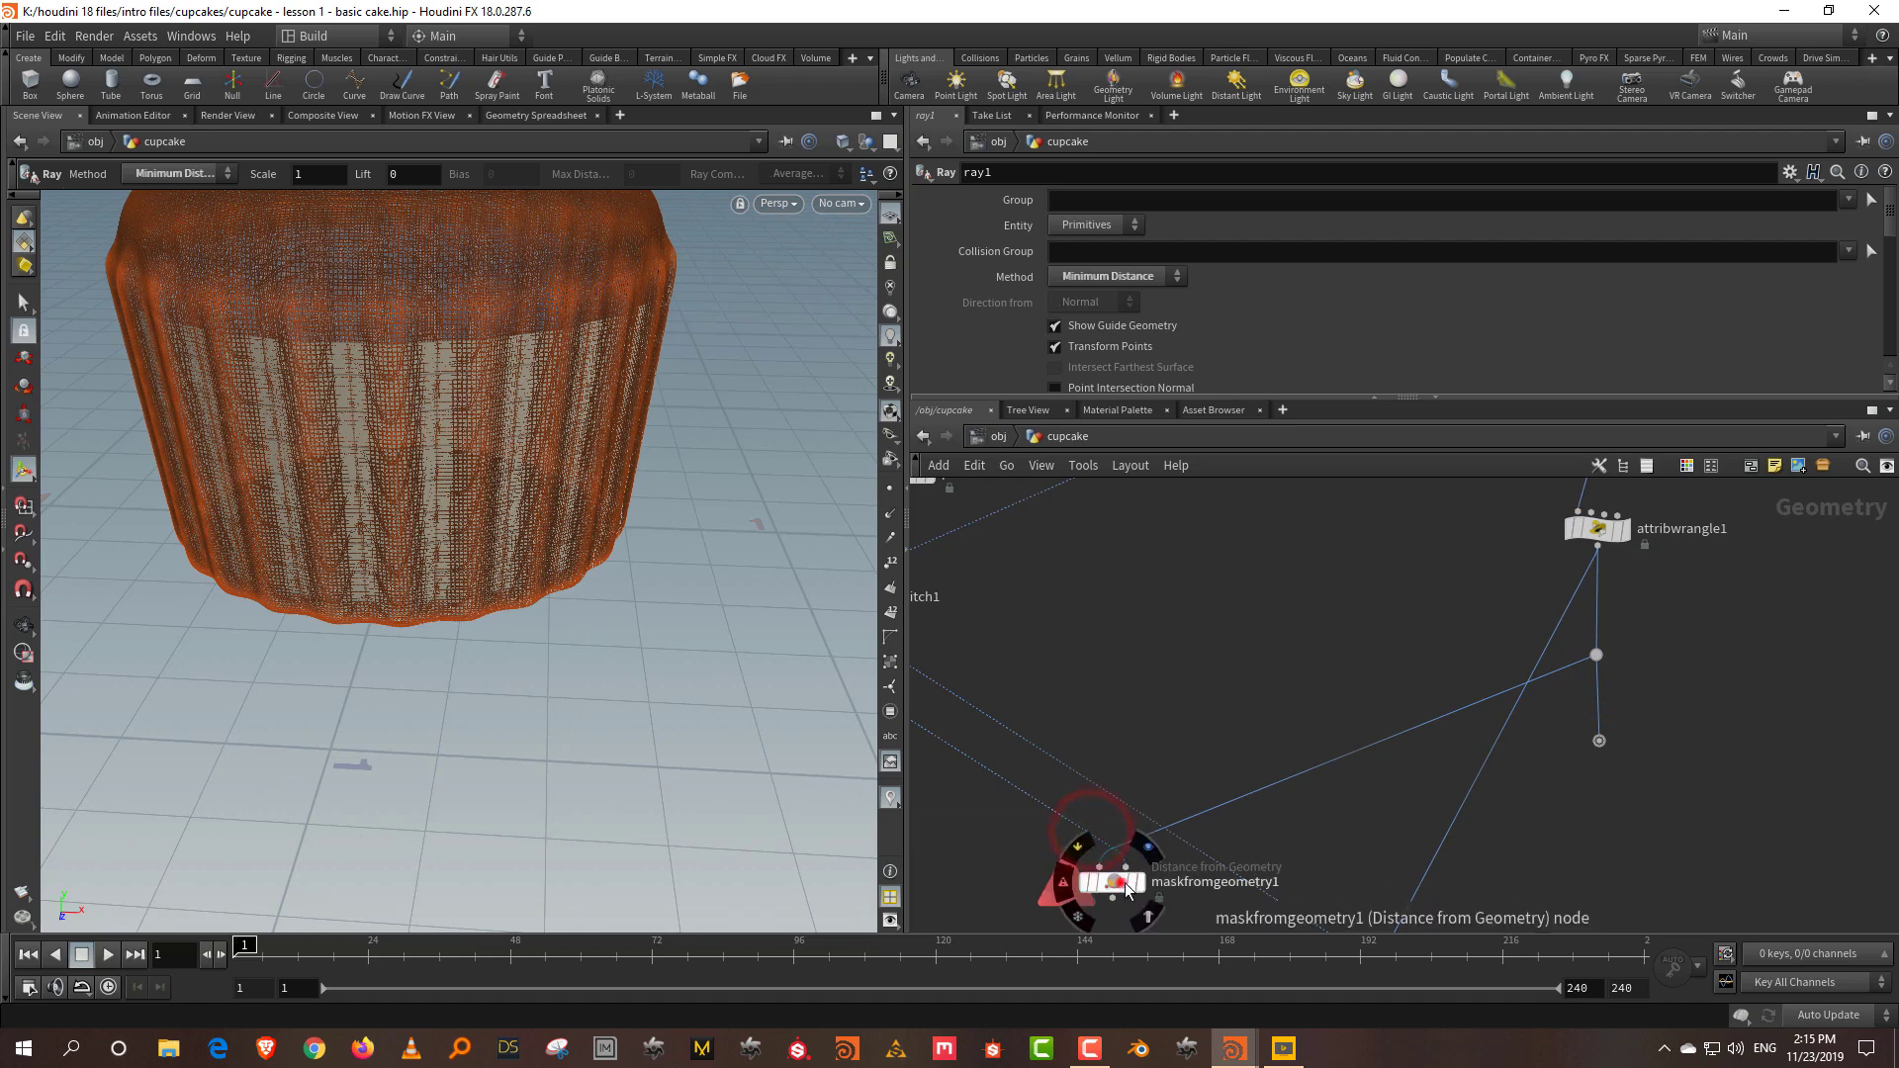
{"action": "scroll", "coordinate": [1155, 887], "scroll_direction": "up", "scroll_amount": 2}
Step: Set maskfromgeometry1's Radius to 0.06
{"action": "left_click", "coordinate": [1159, 893]}
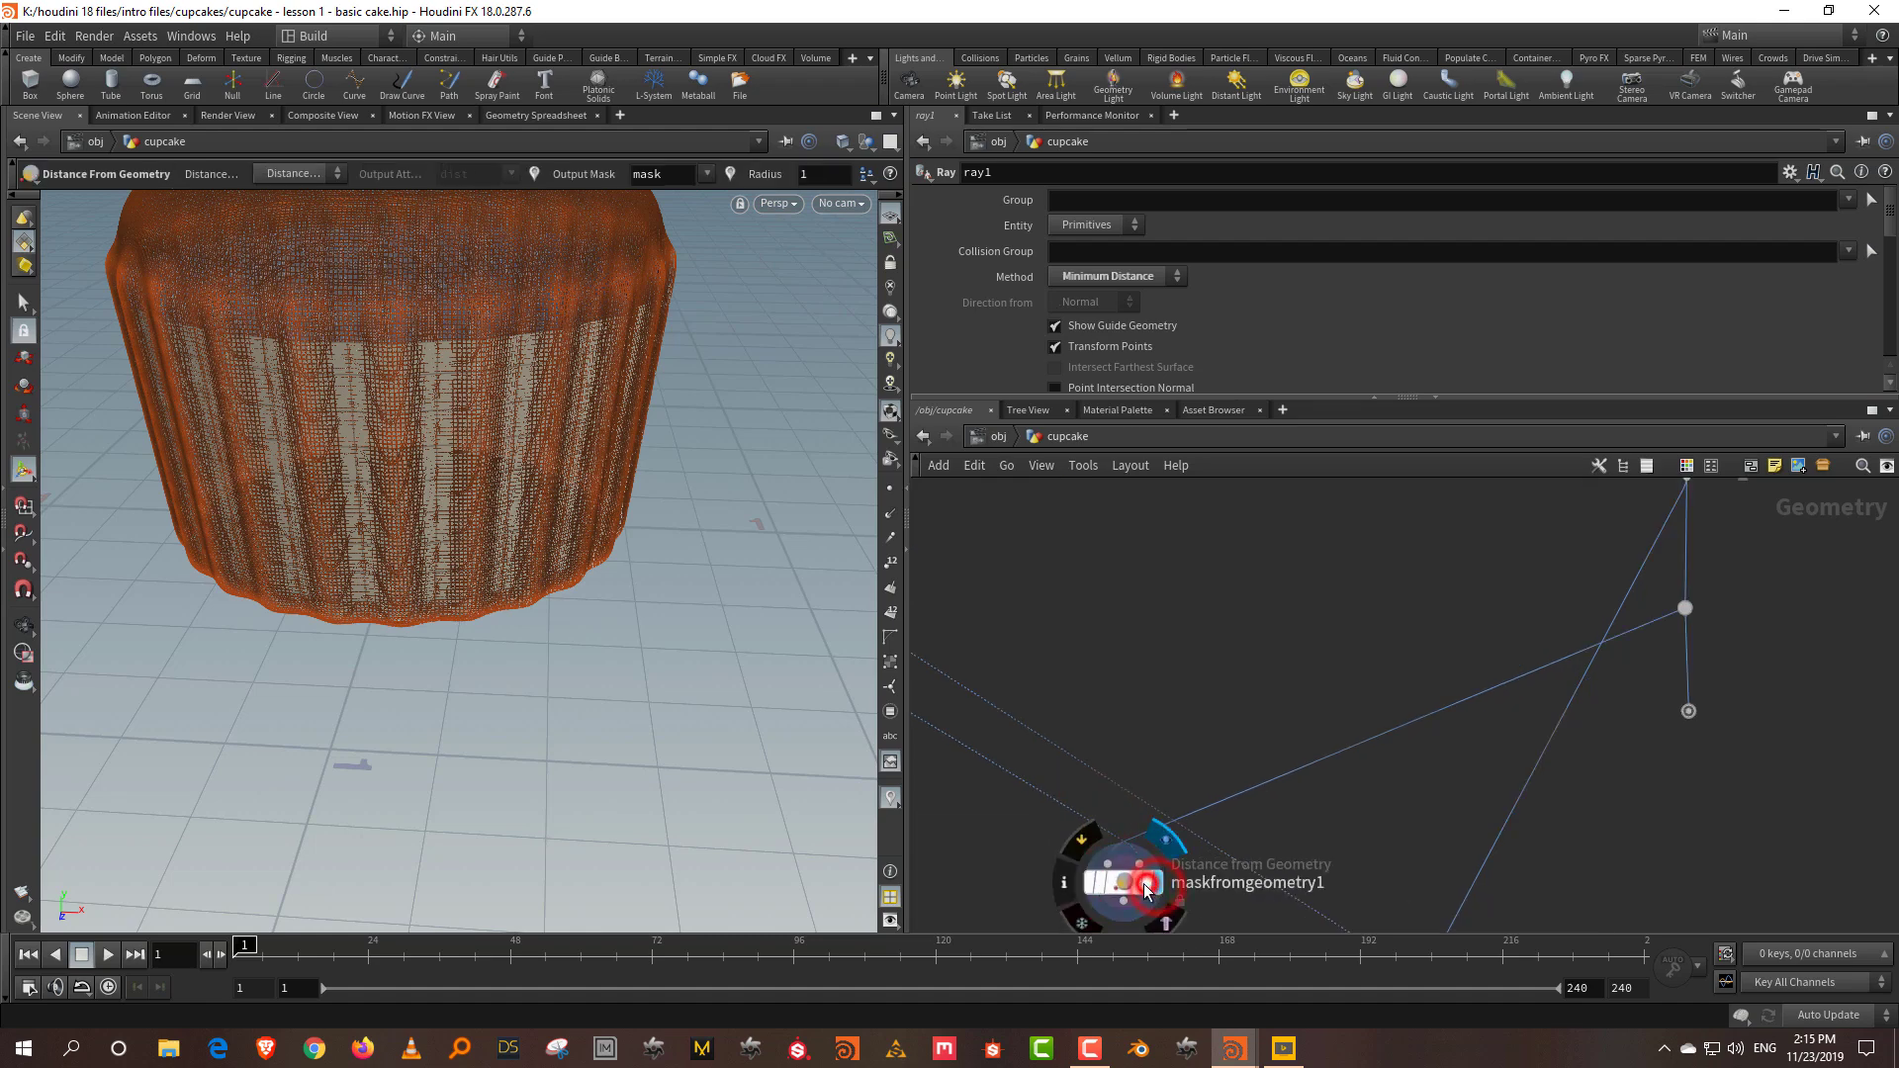
{"action": "left_click", "coordinate": [1113, 399]}
{"action": "left_click_drag", "start_coordinate": [1244, 409], "coordinate": [1183, 416]}
{"action": "left_click_drag", "start_coordinate": [1336, 597], "coordinate": [1335, 405]}
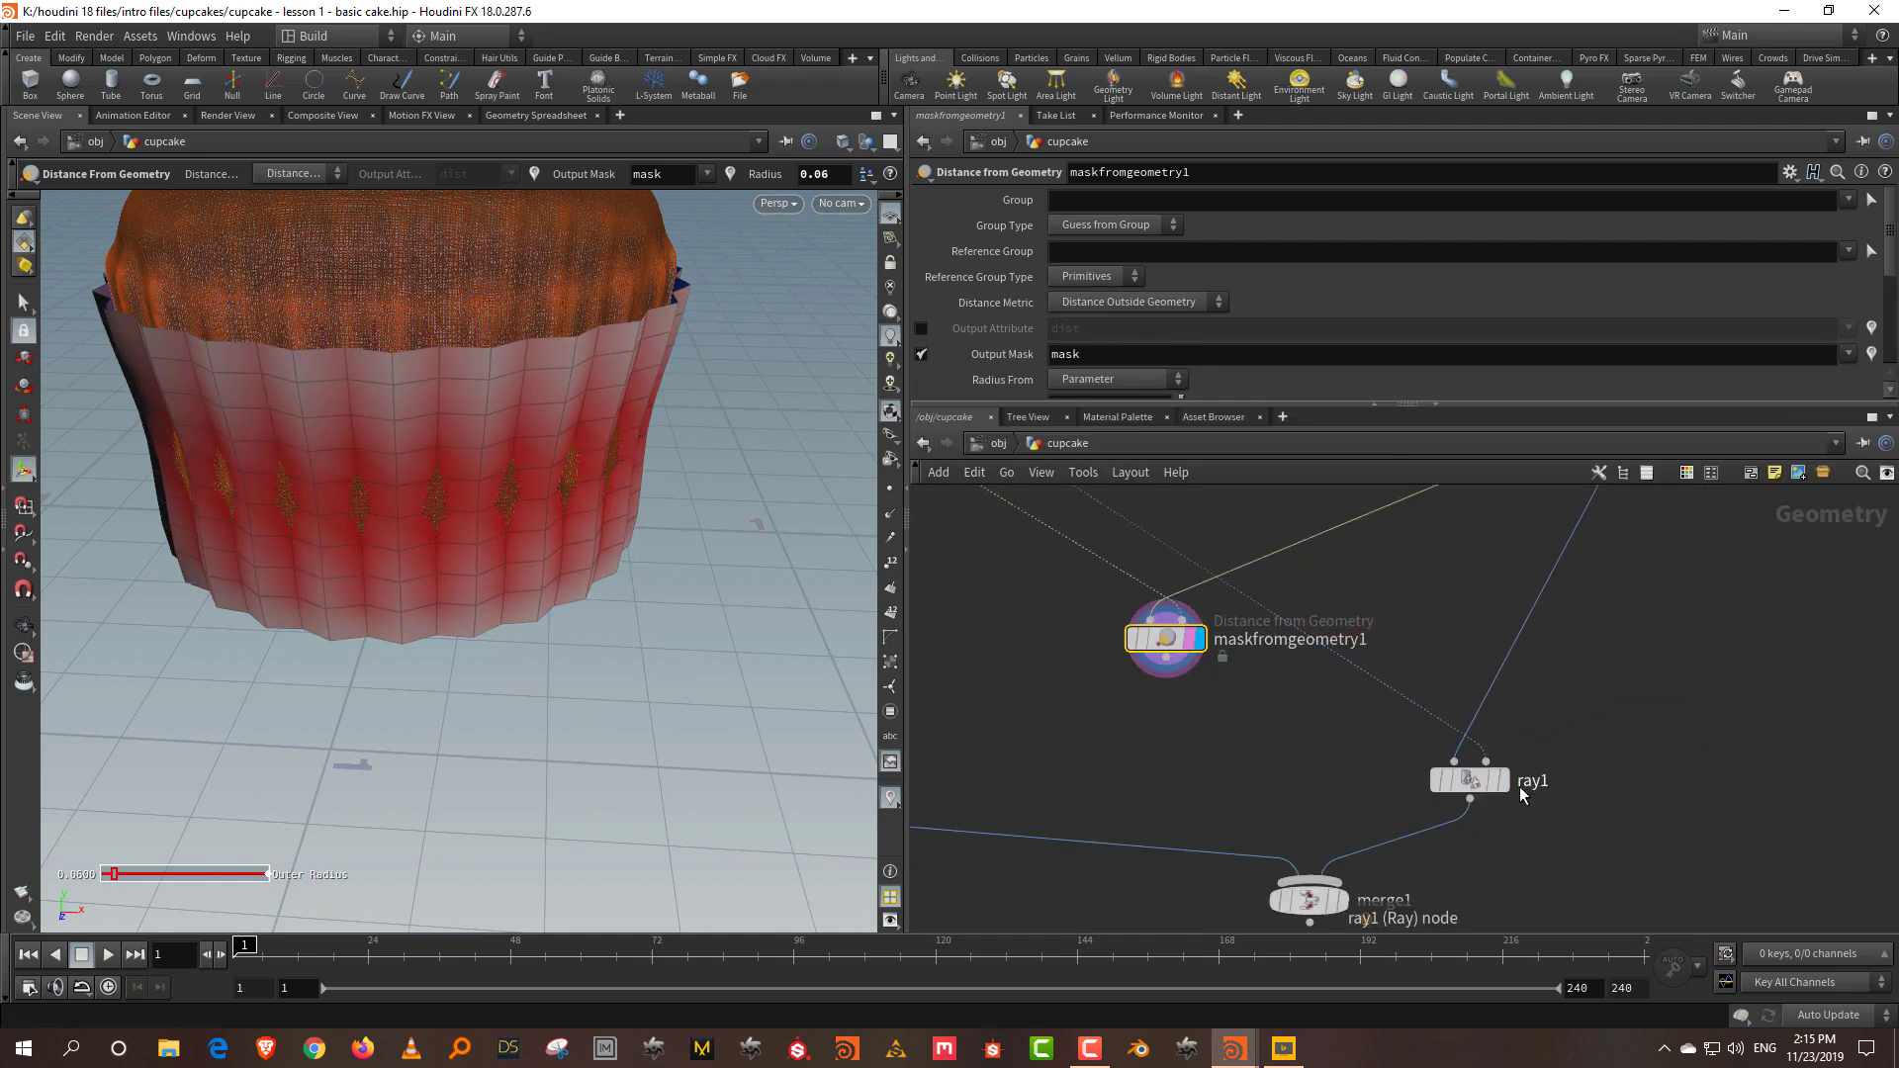
Step: Turn off Show Guide Geometry on ray1, then show the mask result again
{"action": "left_click", "coordinate": [1501, 781]}
{"action": "left_click_drag", "start_coordinate": [1473, 780], "coordinate": [1511, 728]}
{"action": "left_click", "coordinate": [1132, 327]}
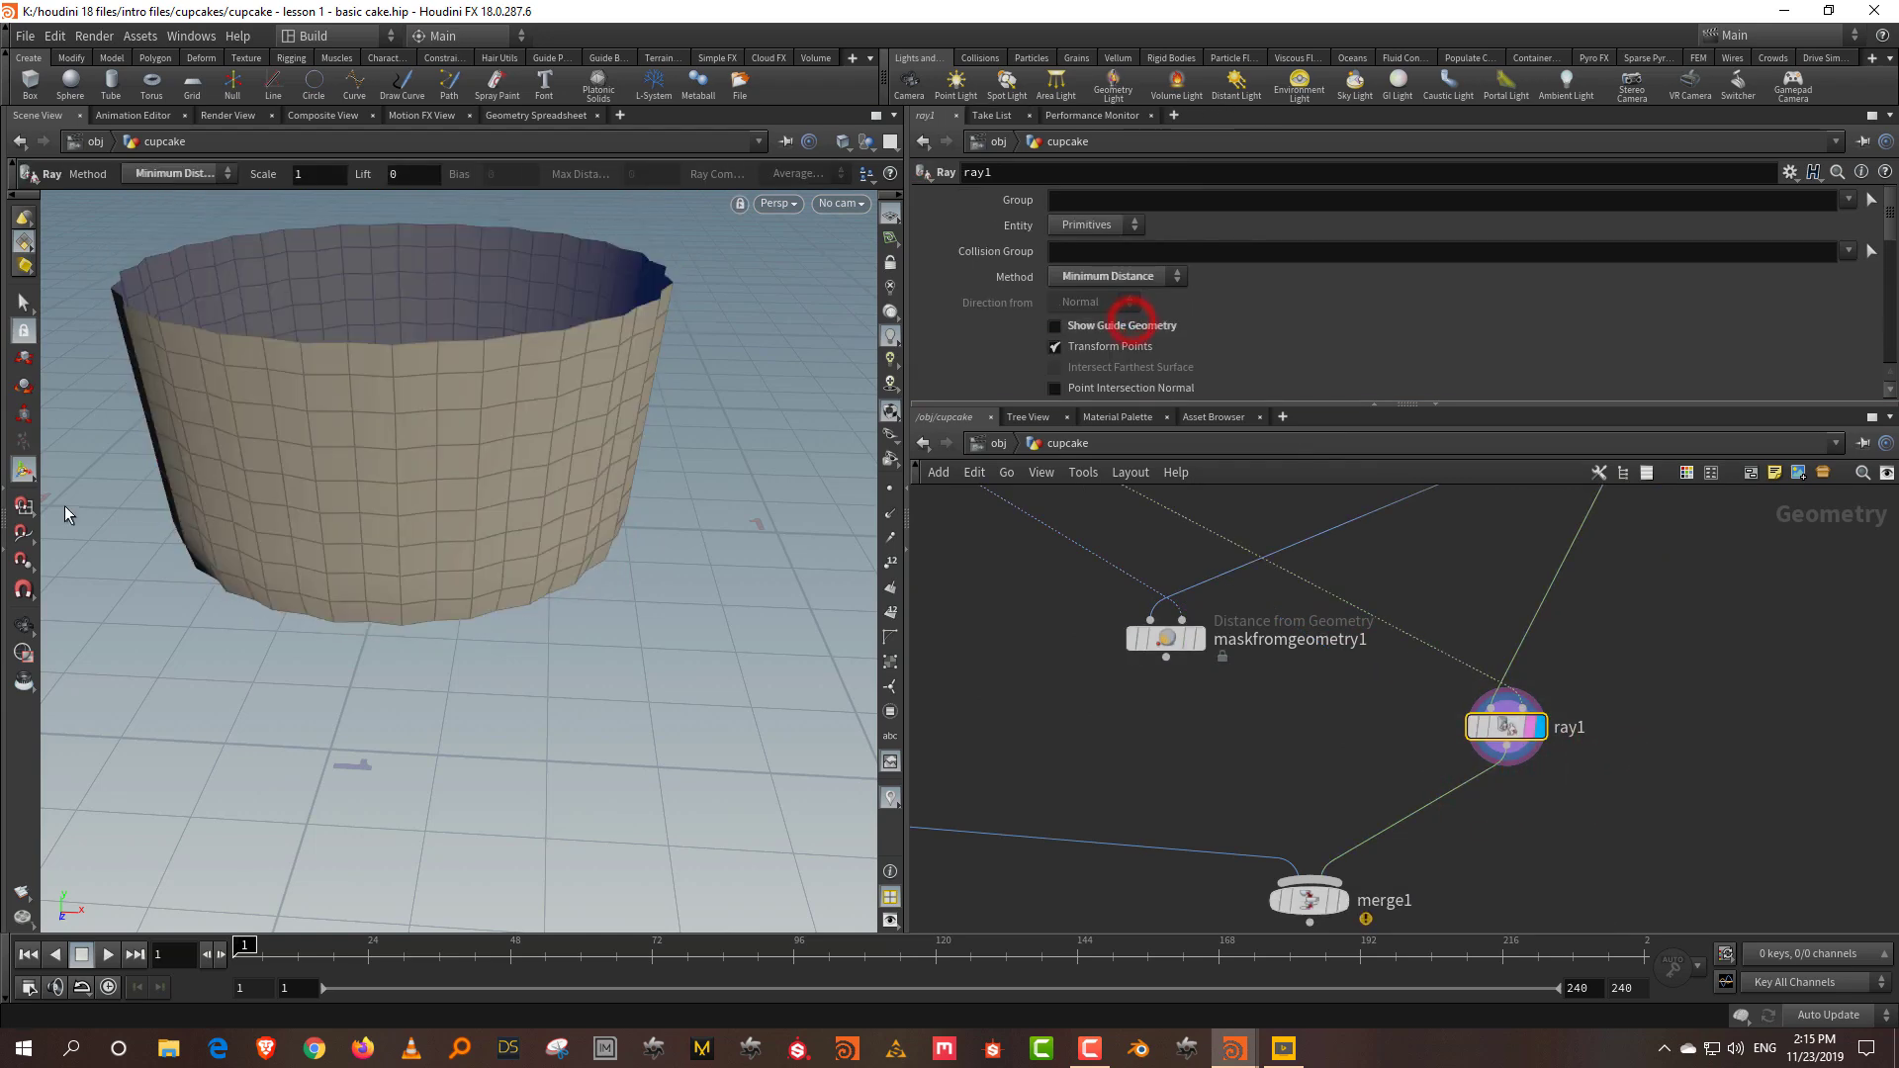
{"action": "left_click", "coordinate": [1197, 638]}
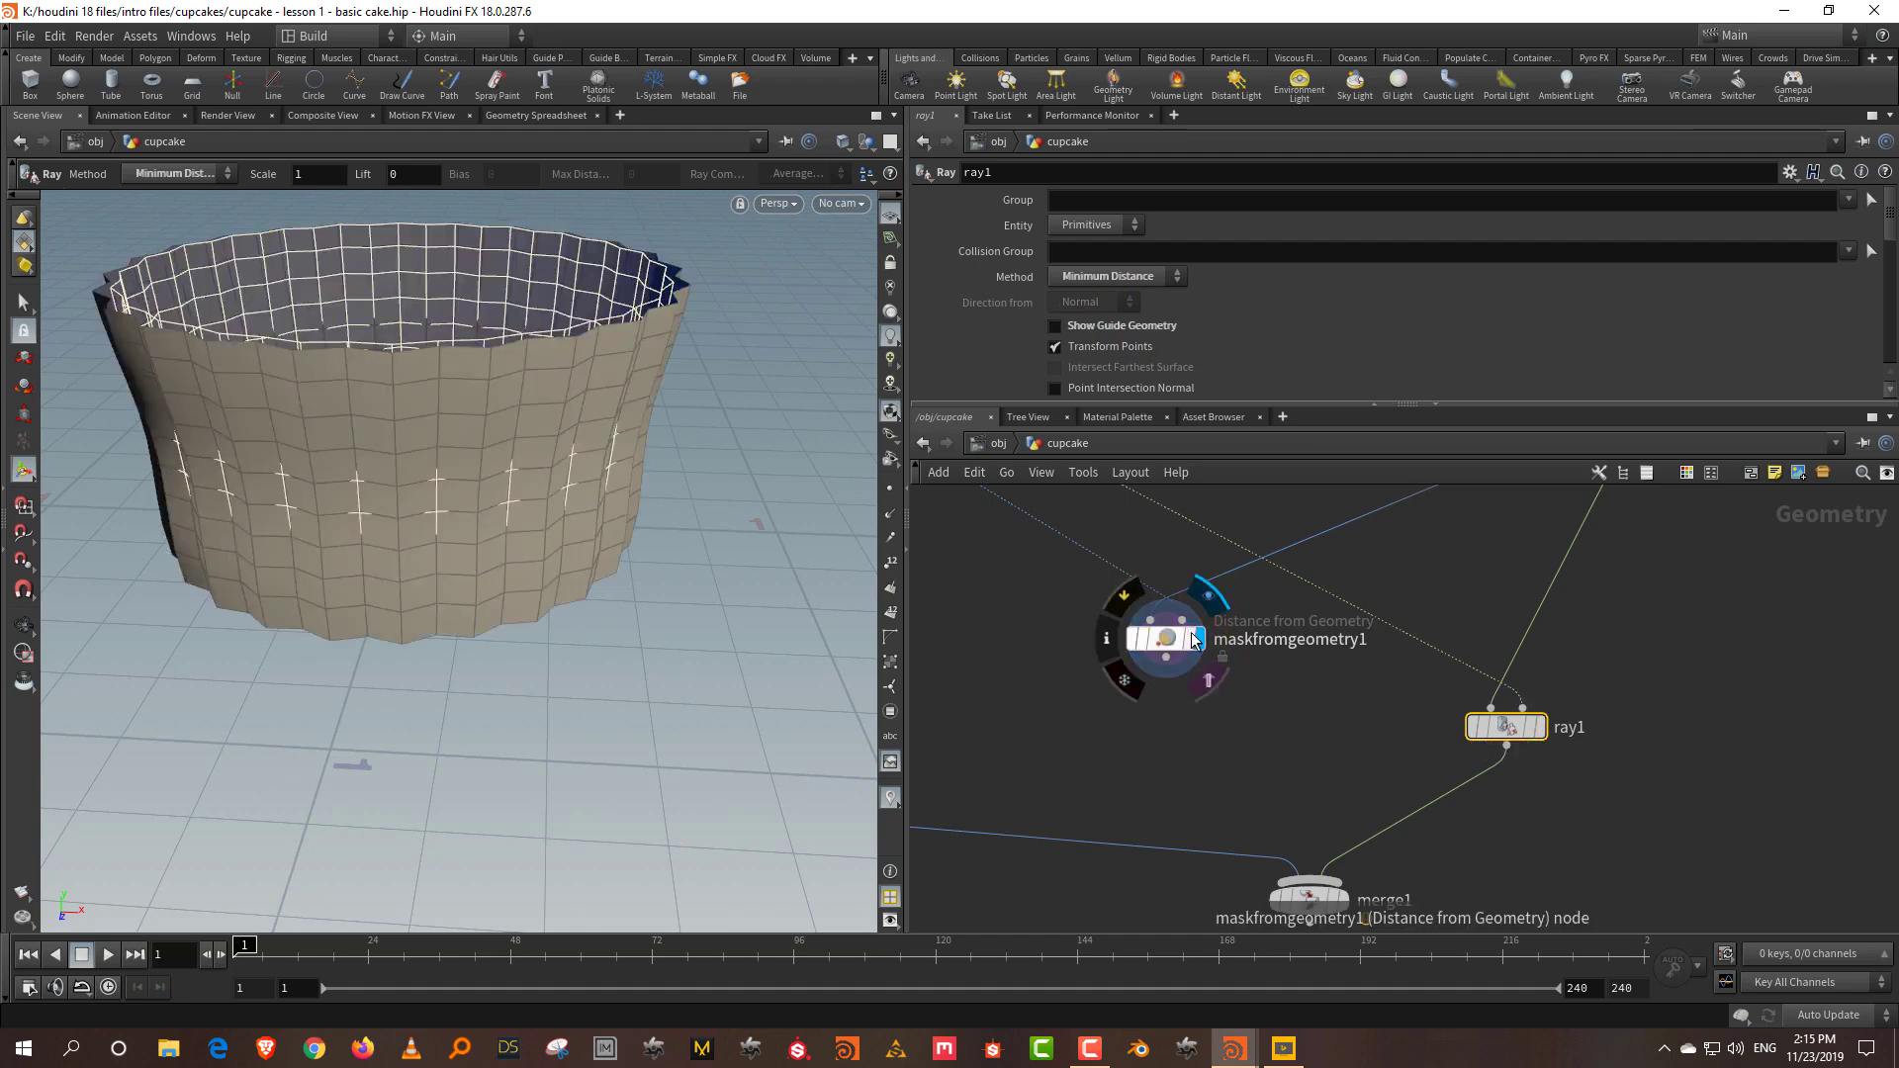
{"action": "left_click", "coordinate": [1162, 643]}
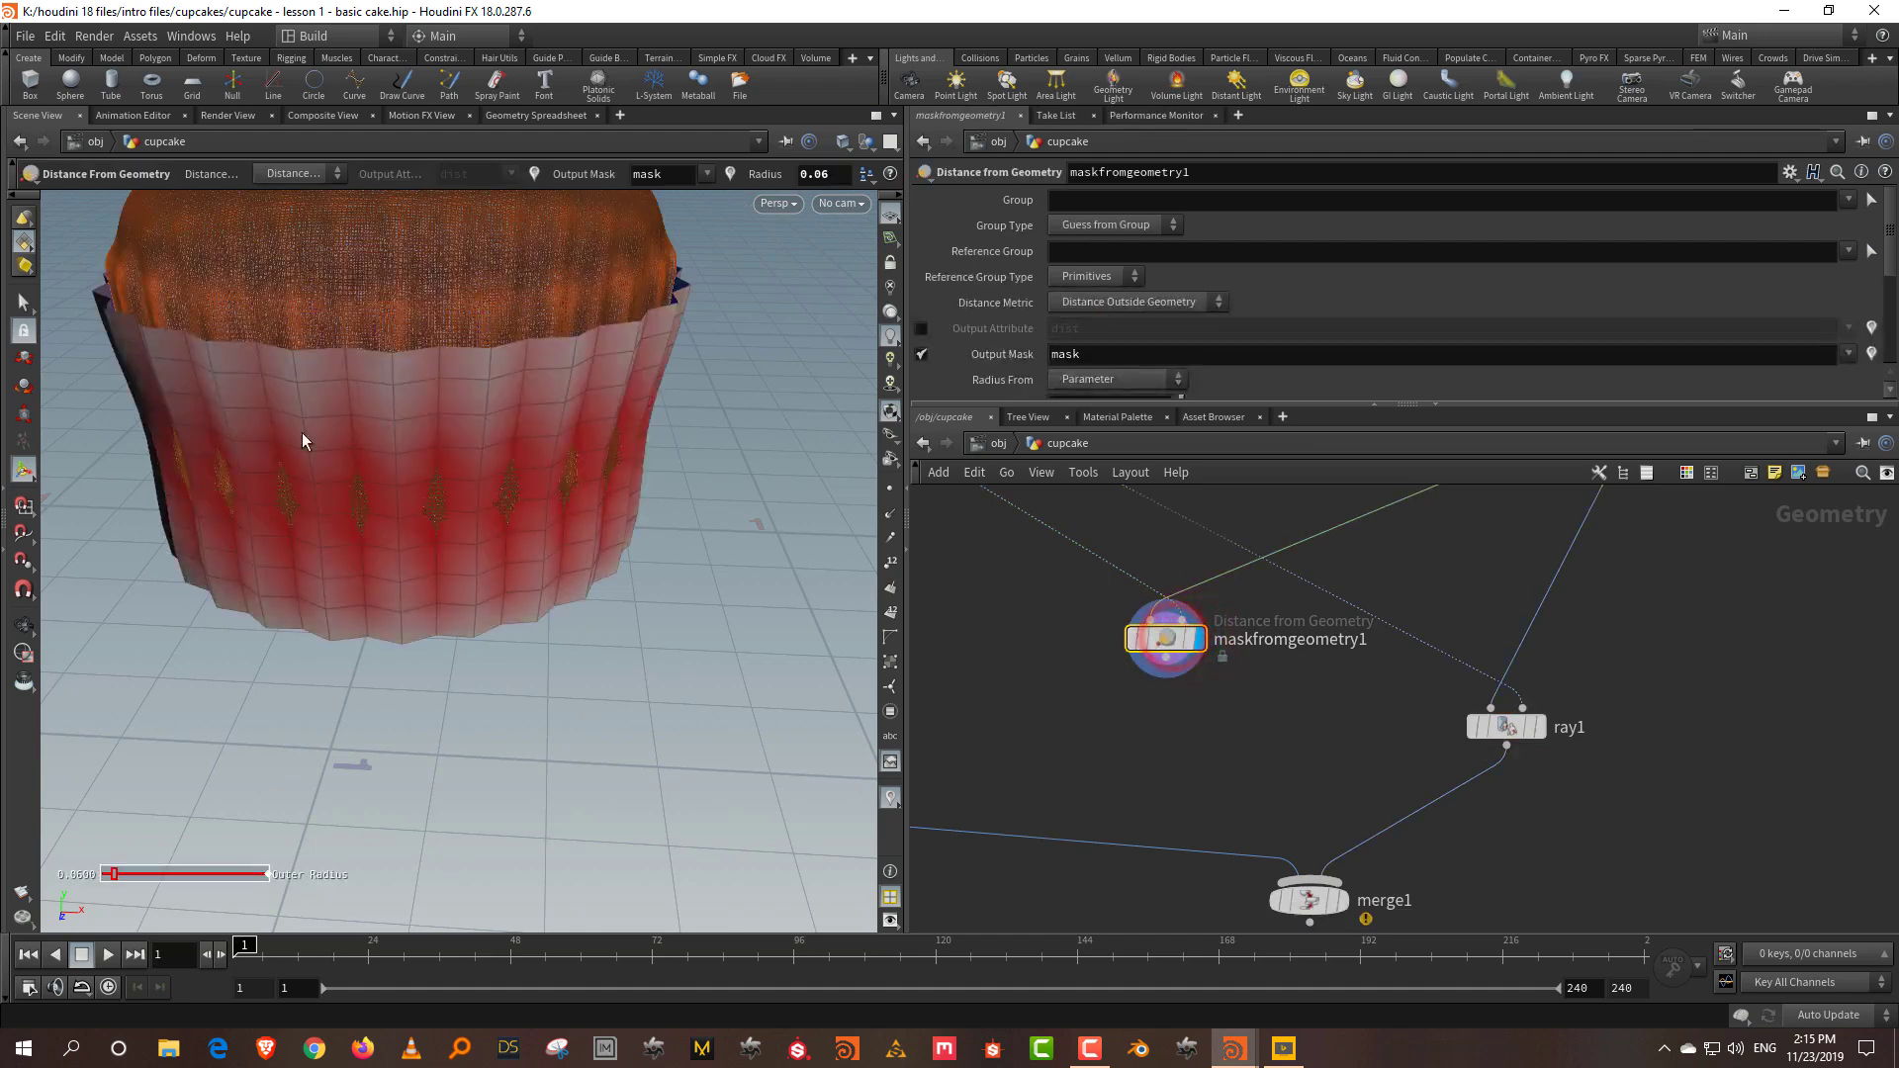
Step: Add an Attribute VOP node, found by searching 'vop', fed by maskfromgeometry1
{"action": "right_click", "coordinate": [1238, 740]}
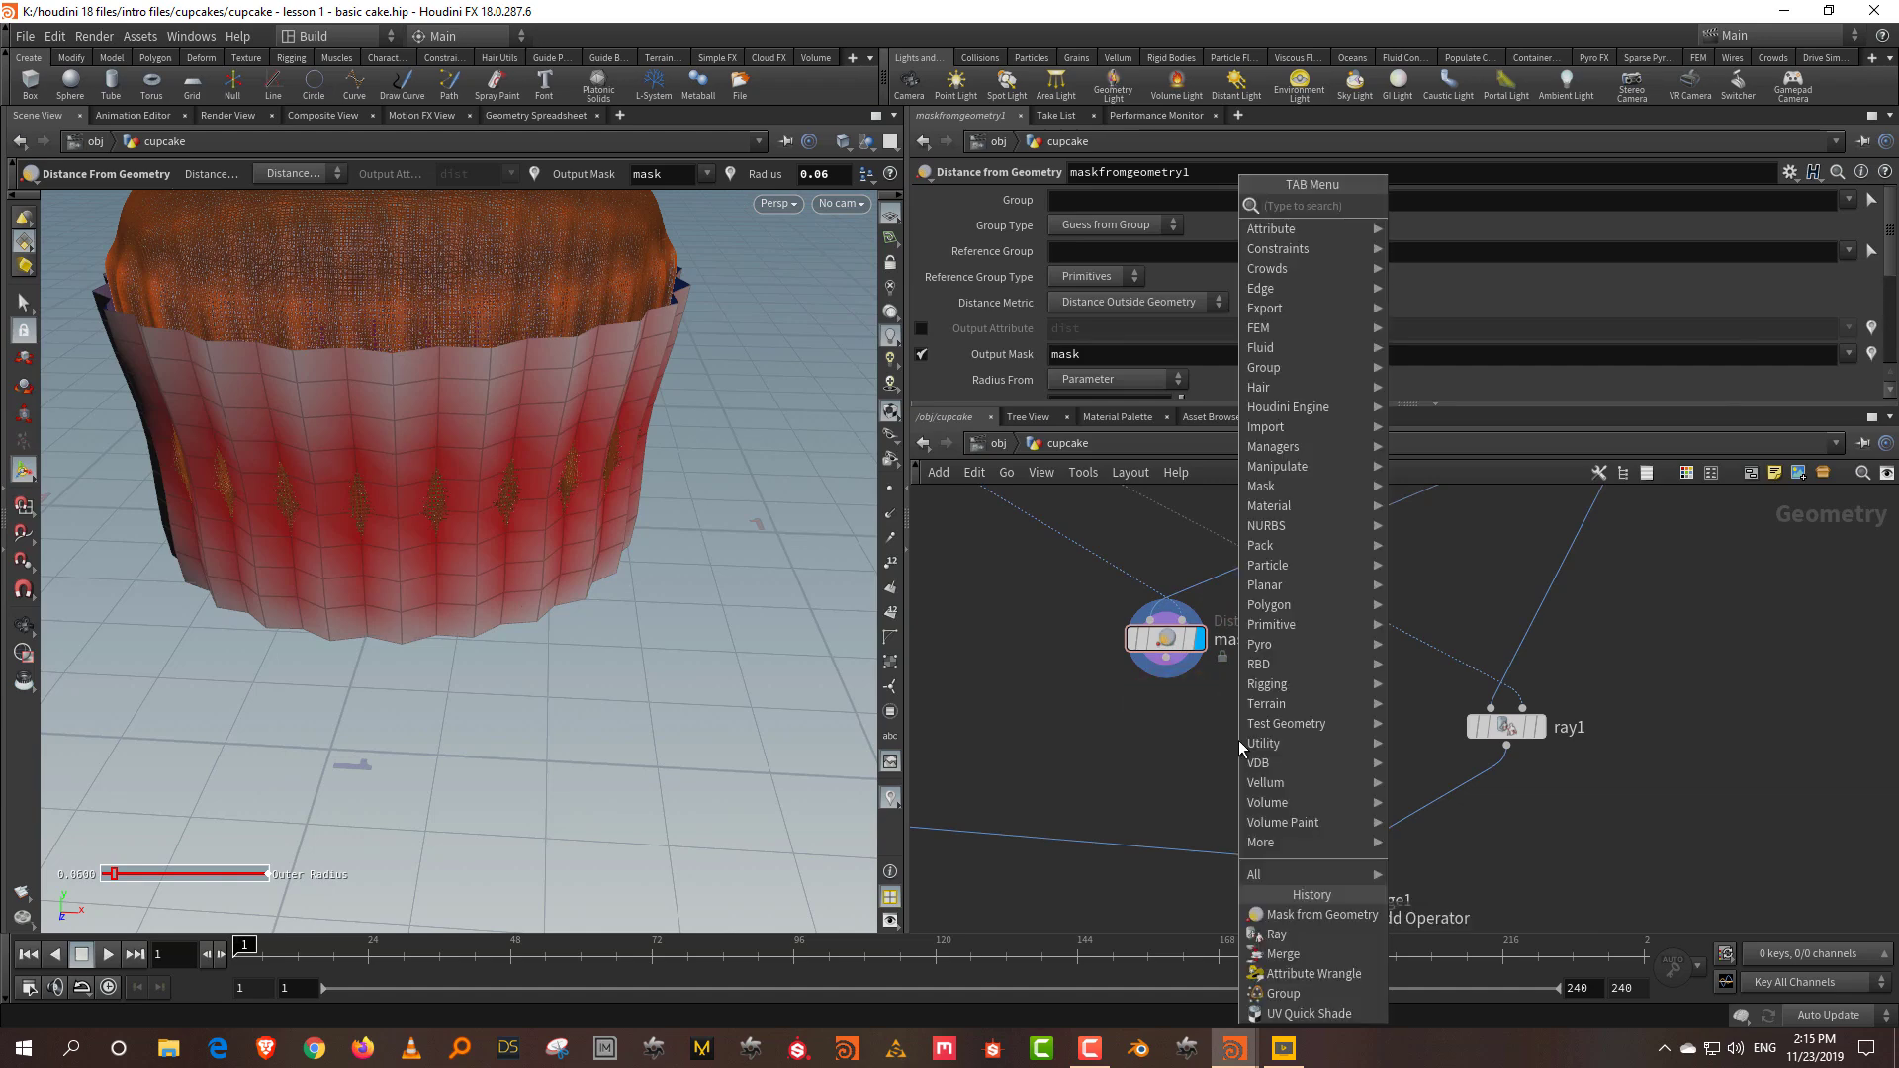
{"action": "type", "text": "vop"}
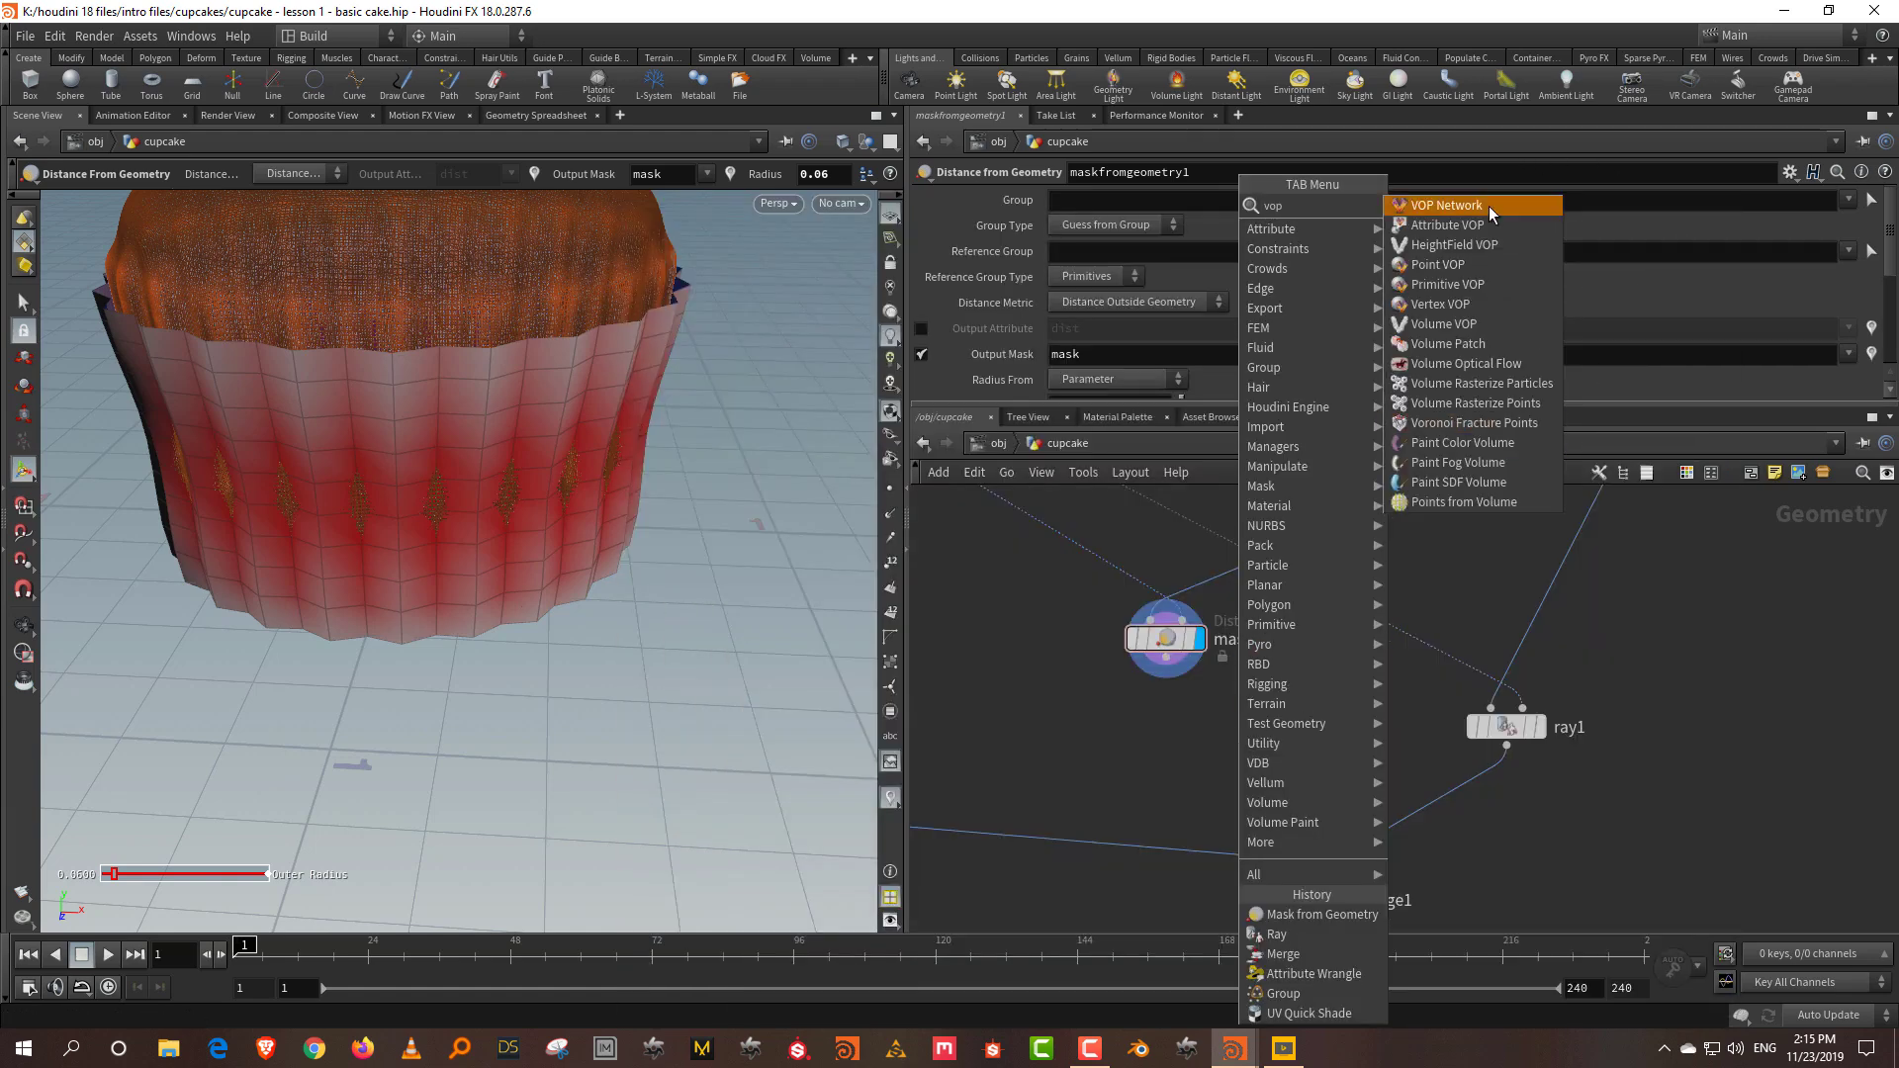
{"action": "left_click", "coordinate": [1493, 226]}
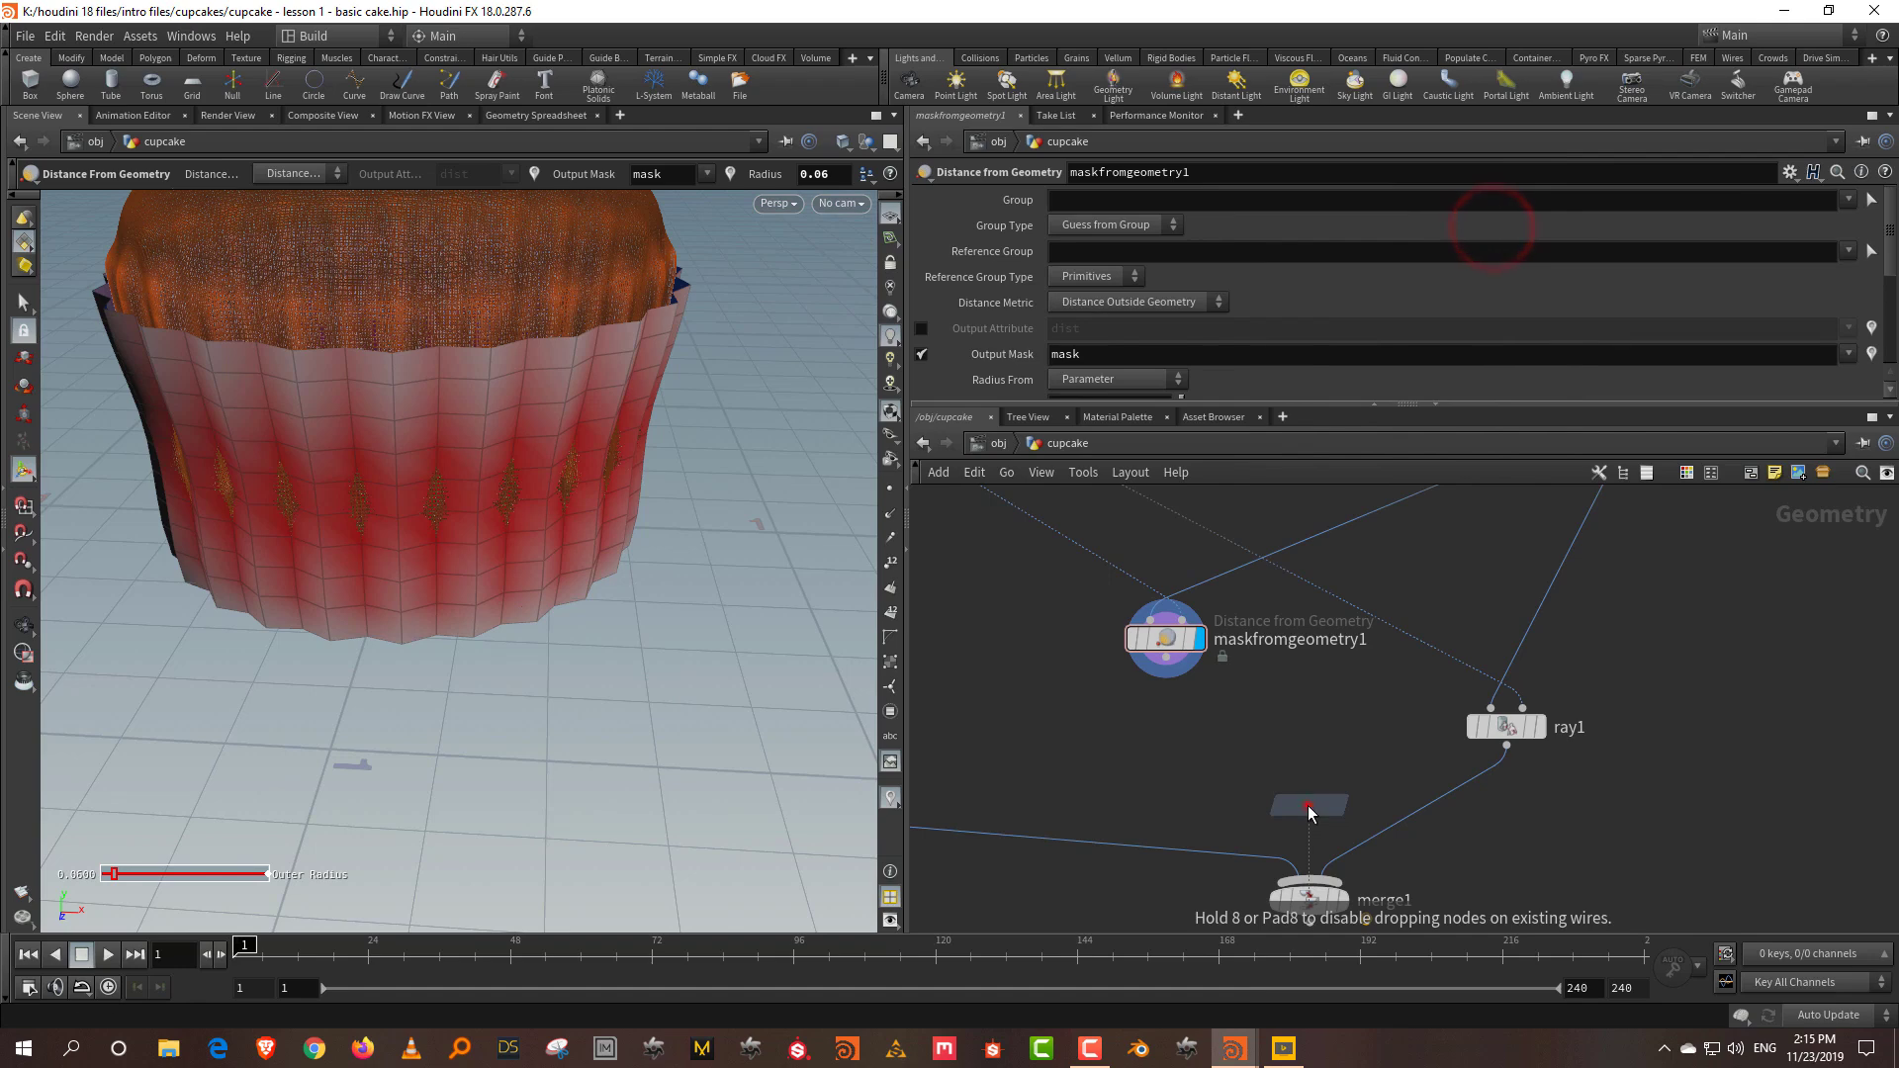
{"action": "left_click", "coordinate": [1308, 805]}
{"action": "left_click_drag", "start_coordinate": [1167, 676], "coordinate": [1284, 787]}
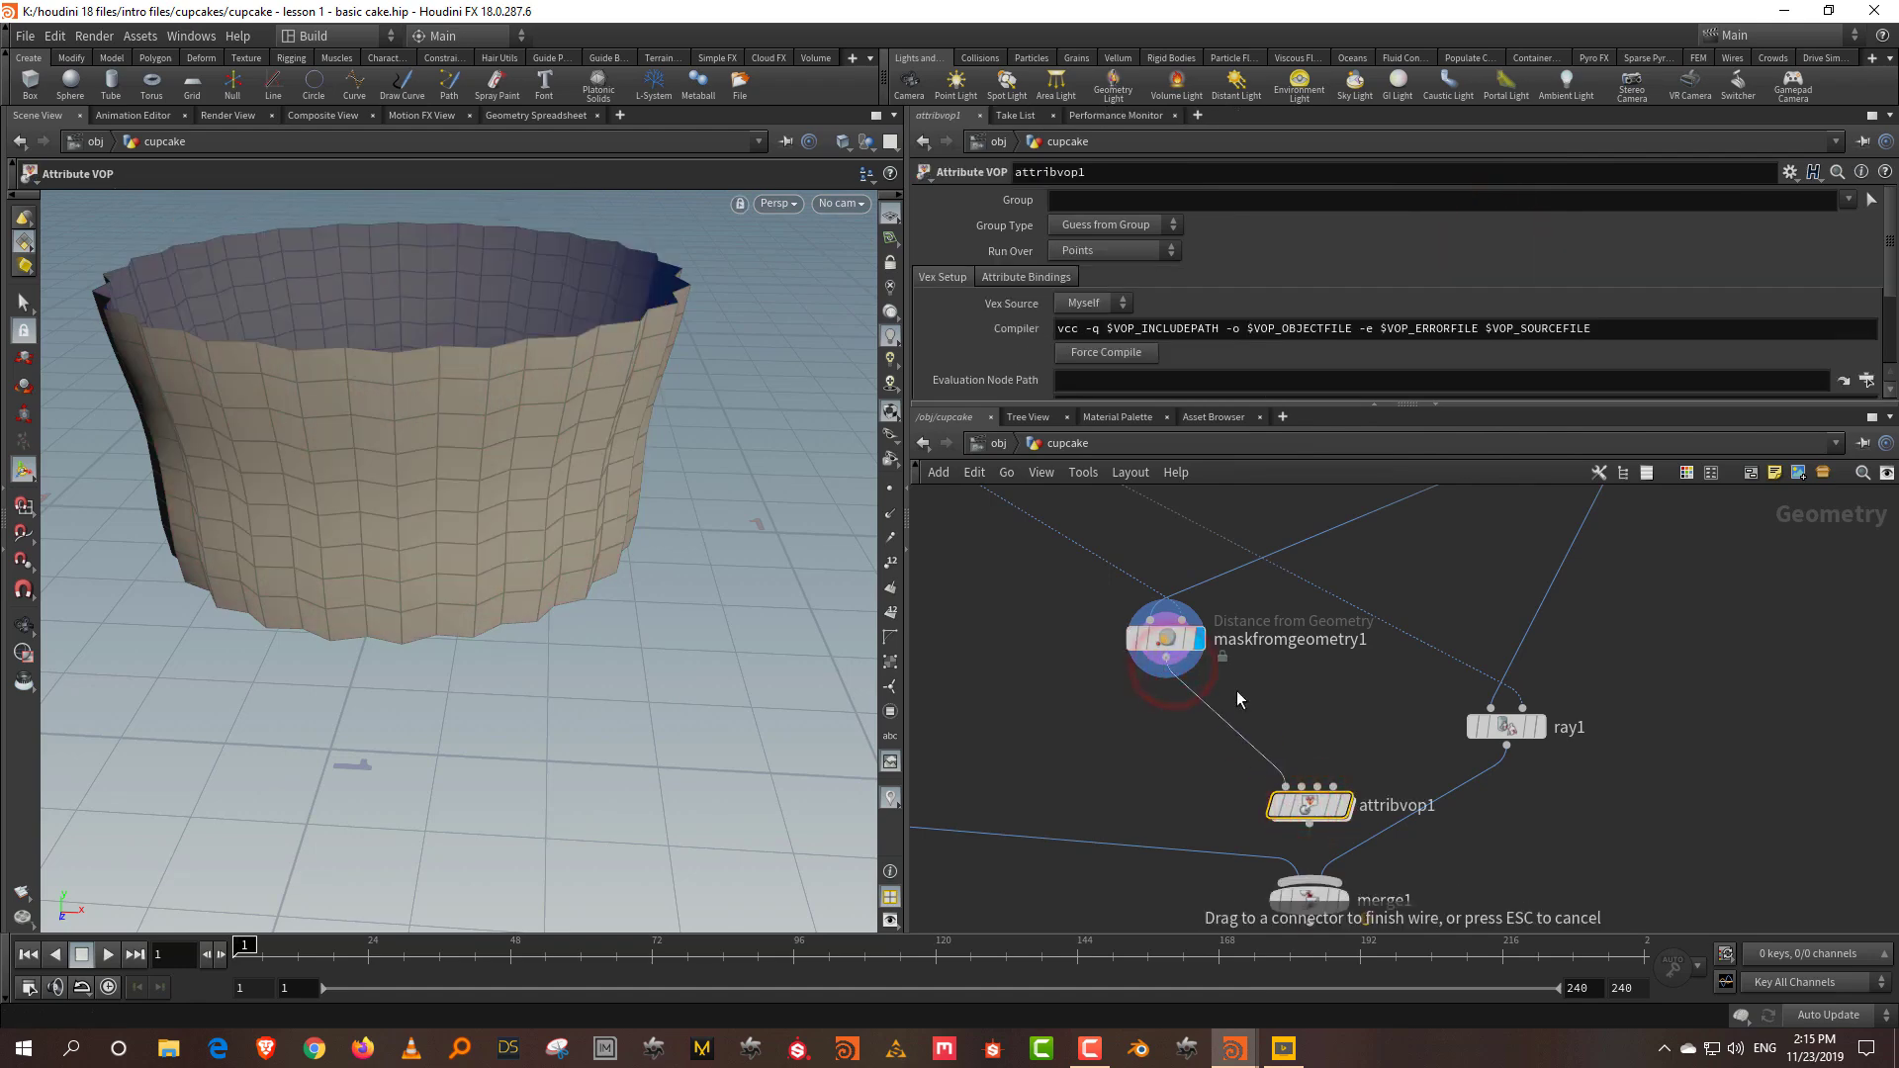
Step: Wire ray1 into attribvop1's second input and move merge1 below it
{"action": "left_click_drag", "start_coordinate": [1514, 728], "coordinate": [1569, 691]}
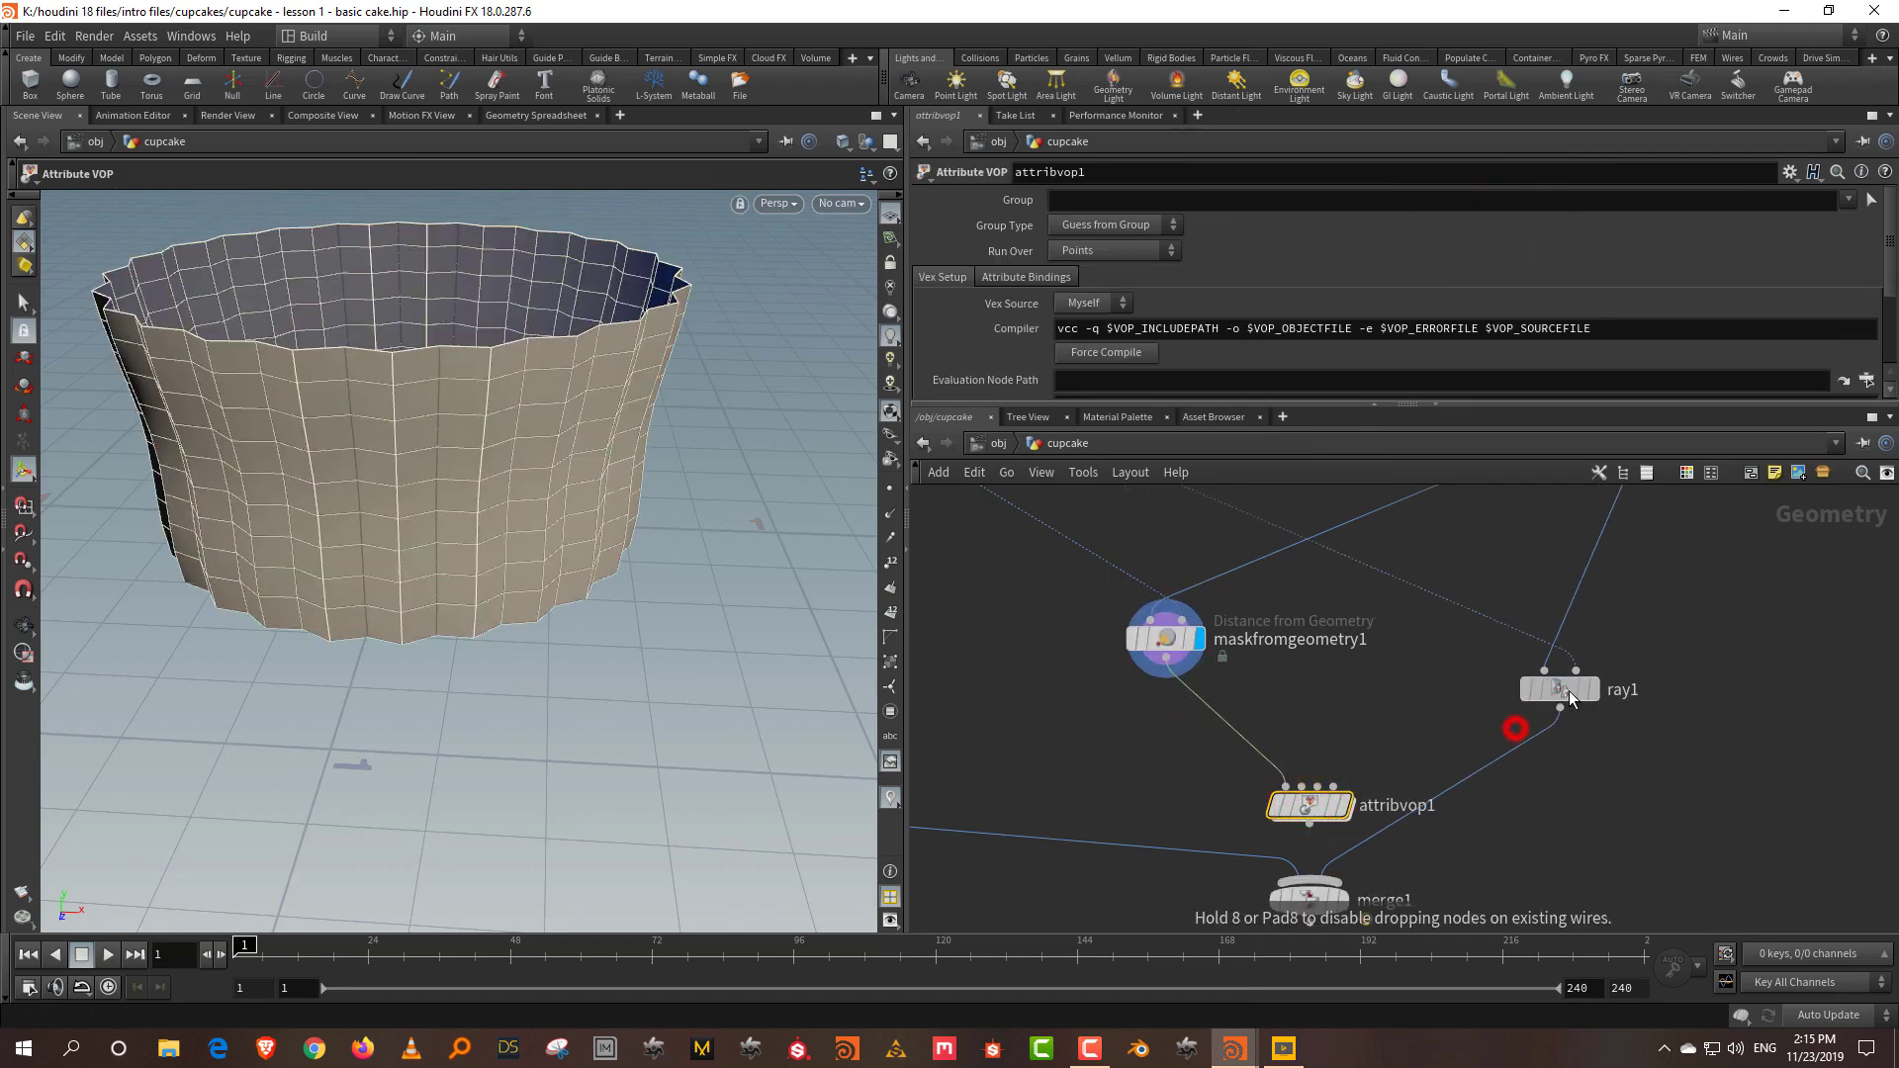
{"action": "left_click", "coordinate": [1560, 708]}
{"action": "left_click", "coordinate": [1299, 740]}
{"action": "middle_click_drag", "start_coordinate": [1331, 810], "coordinate": [1332, 643]}
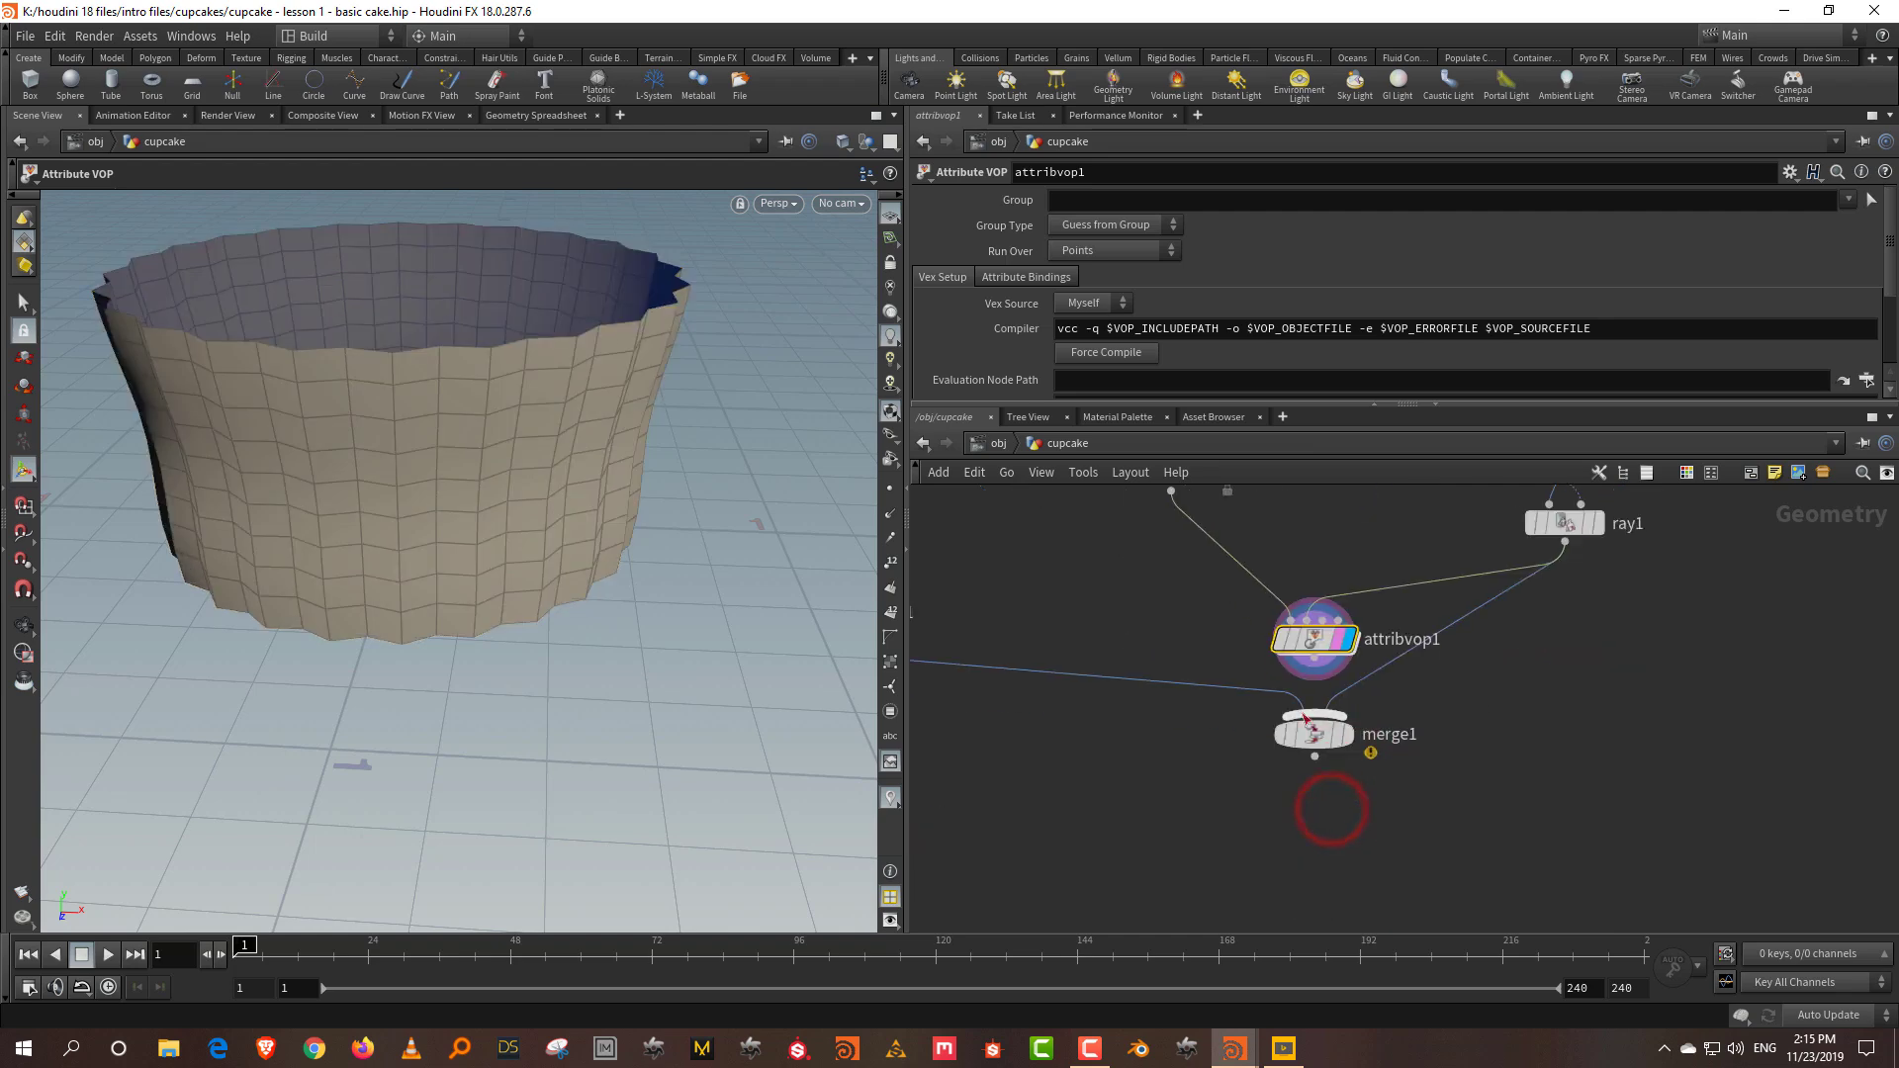
{"action": "left_click_drag", "start_coordinate": [1306, 720], "coordinate": [1242, 872]}
Step: Inside attribvop1, auto-lay out the global and output nodes with L
{"action": "double_click", "coordinate": [1316, 639]}
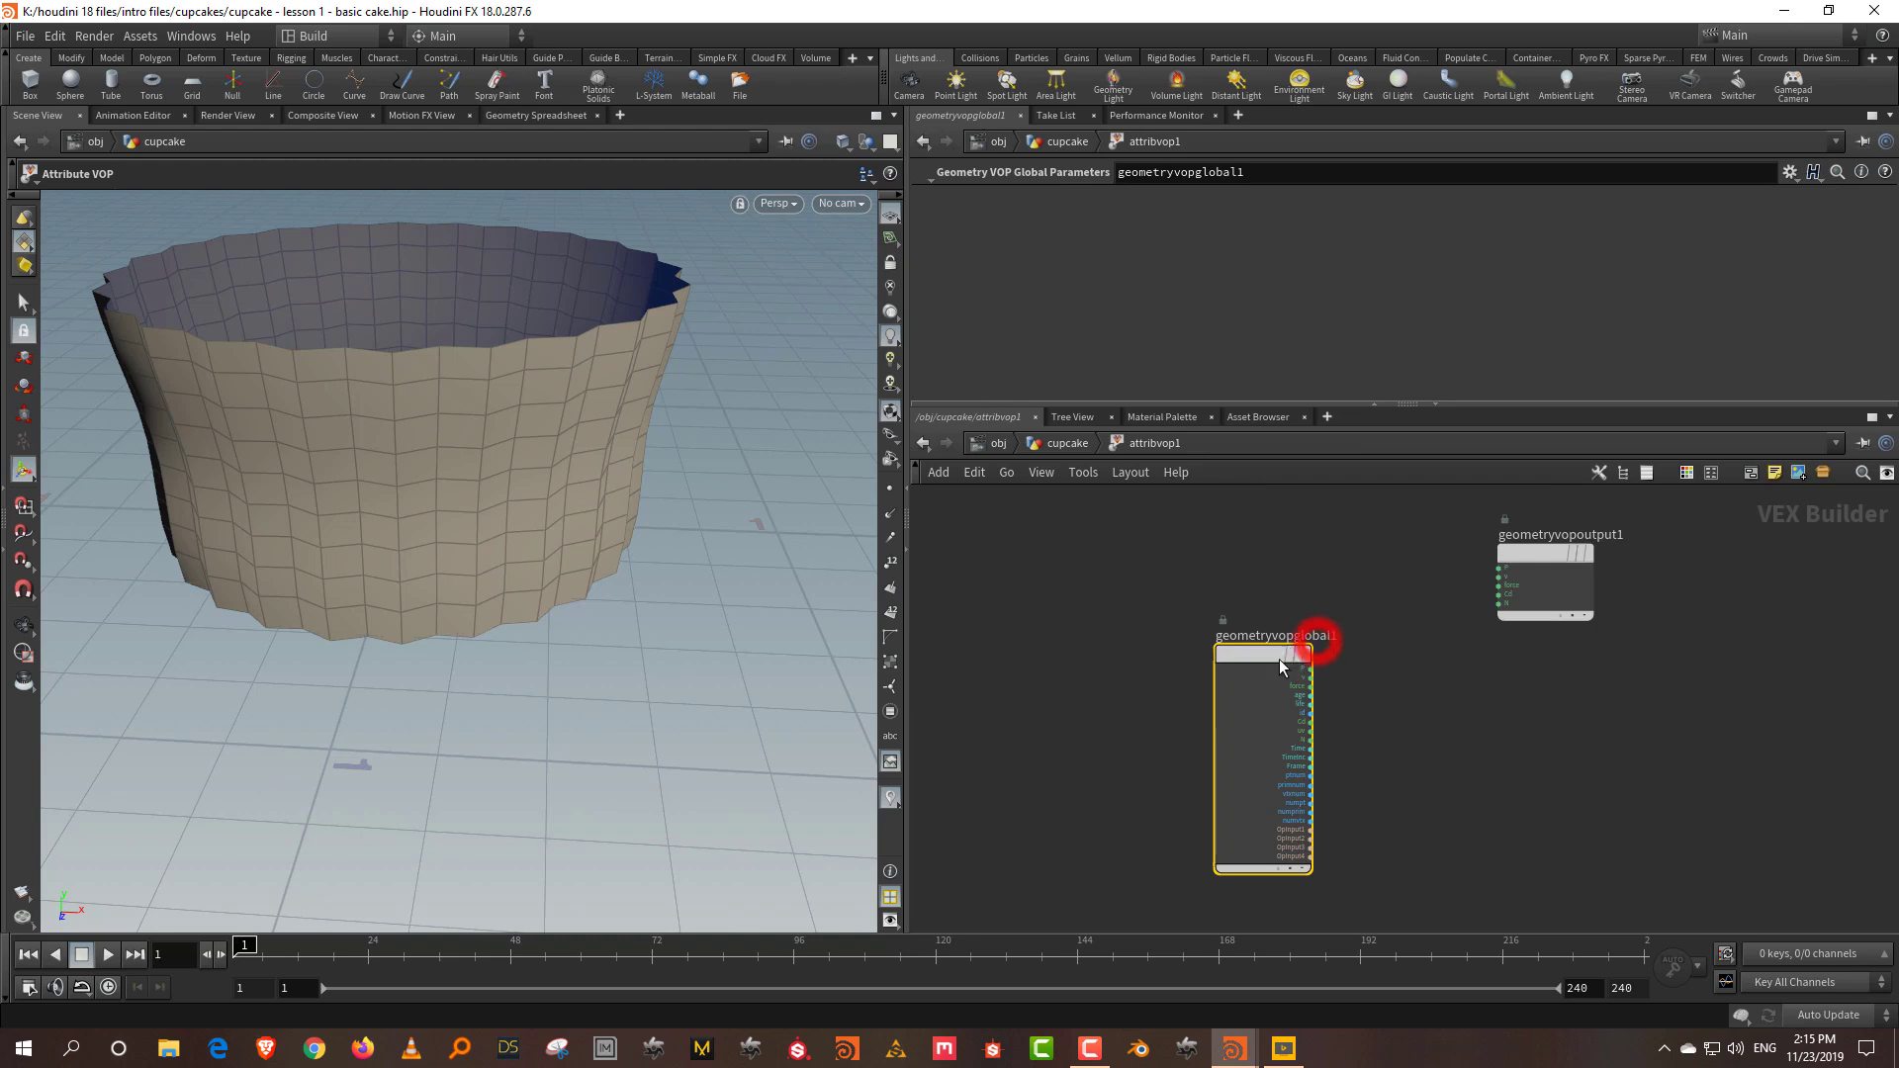
{"action": "left_click_drag", "start_coordinate": [1517, 551], "coordinate": [1628, 673]}
{"action": "key", "text": "l"}
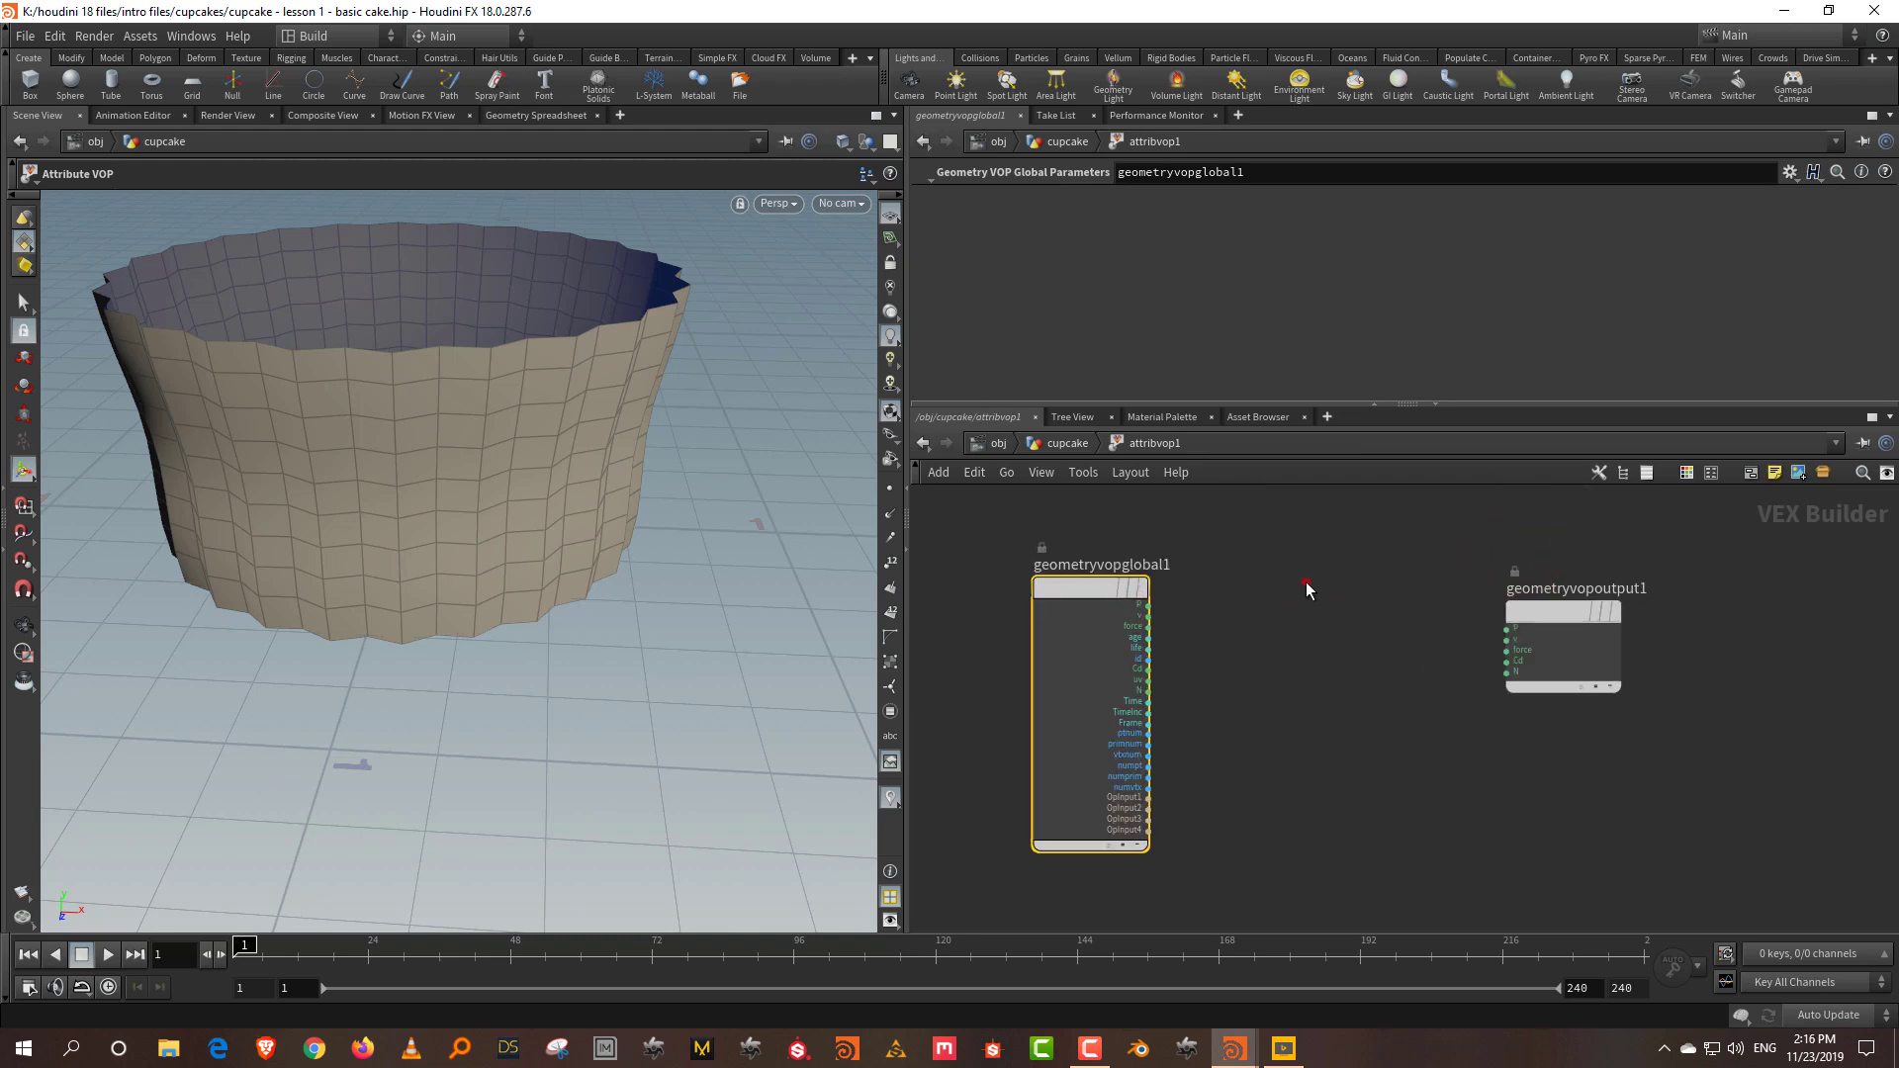
Step: Check maskfromgeometry1's info window for the mask attribute, then go back inside attribvop1
{"action": "left_click", "coordinate": [1073, 444]}
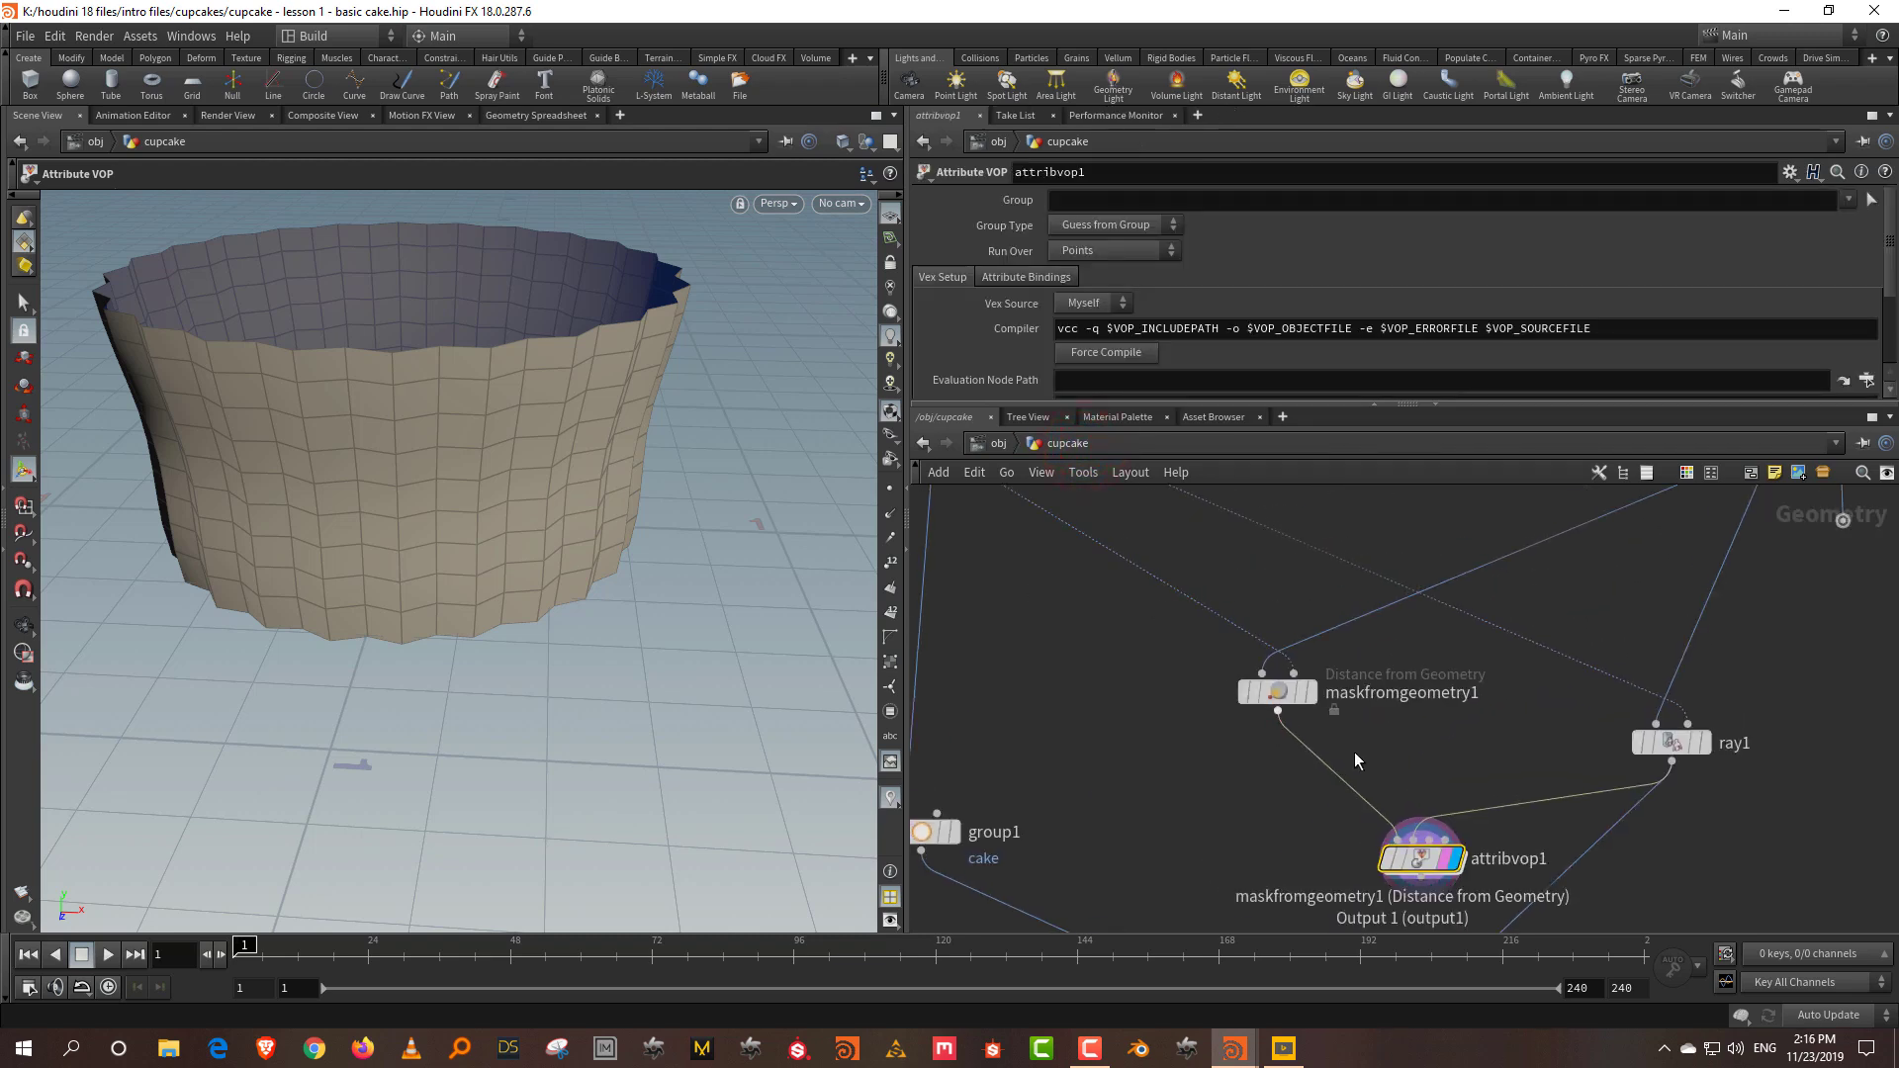
{"action": "mouse_move", "coordinate": [1276, 691]}
{"action": "left_click", "coordinate": [1214, 693]}
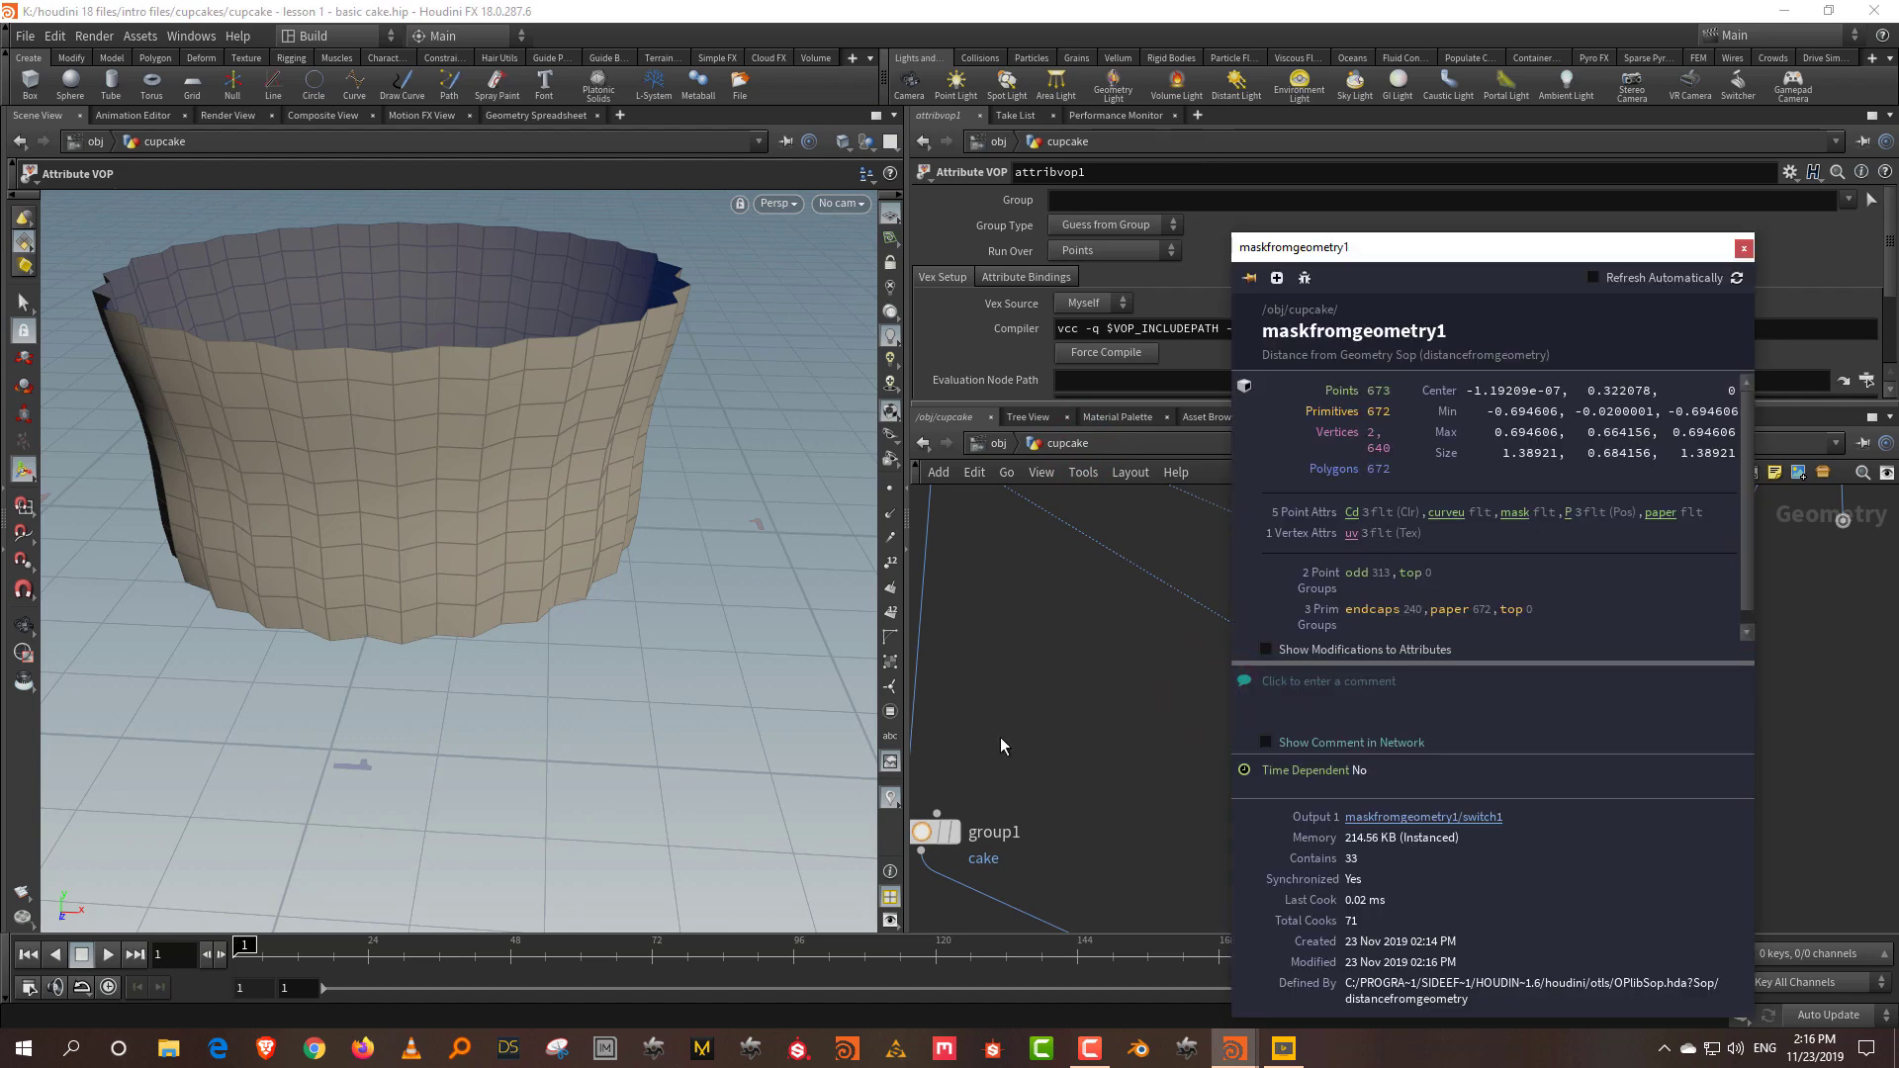
{"action": "left_click", "coordinate": [1000, 732]}
{"action": "middle_click_drag", "start_coordinate": [1000, 732], "coordinate": [952, 589]}
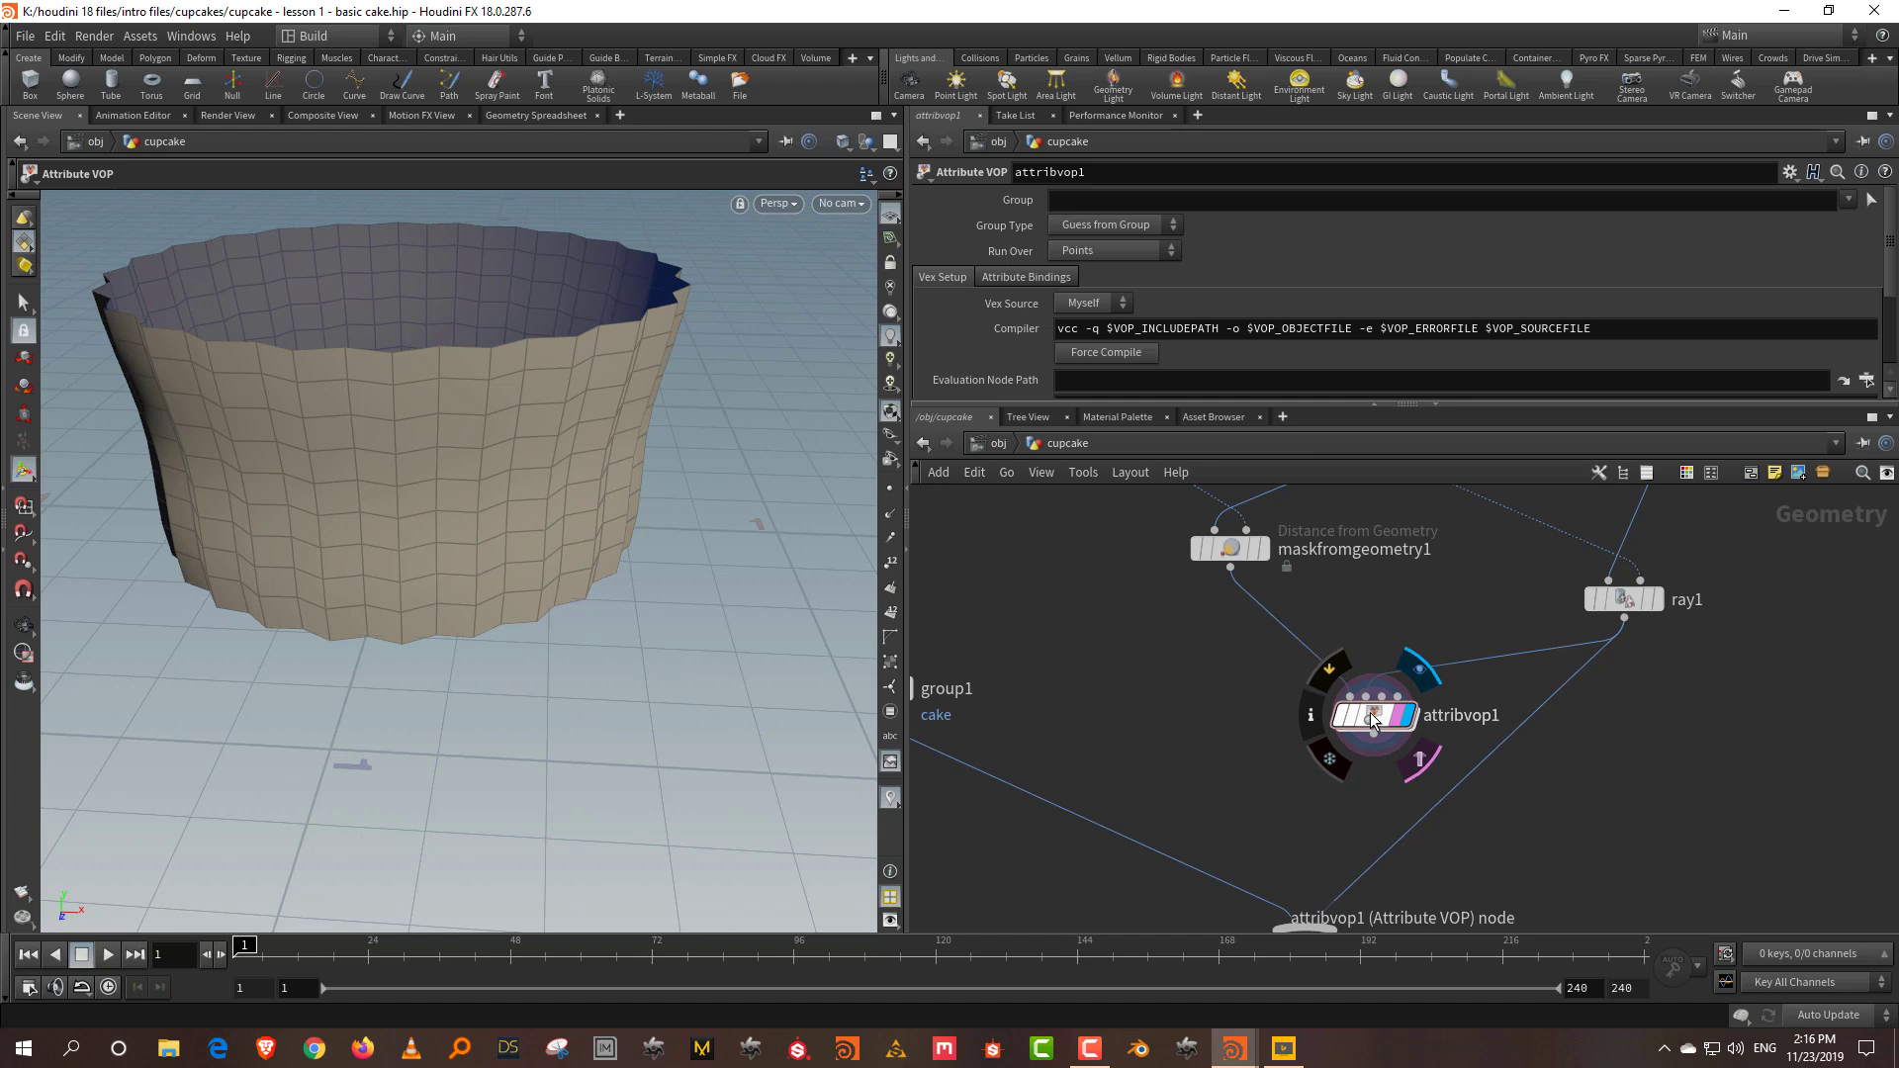
{"action": "double_click", "coordinate": [1373, 719]}
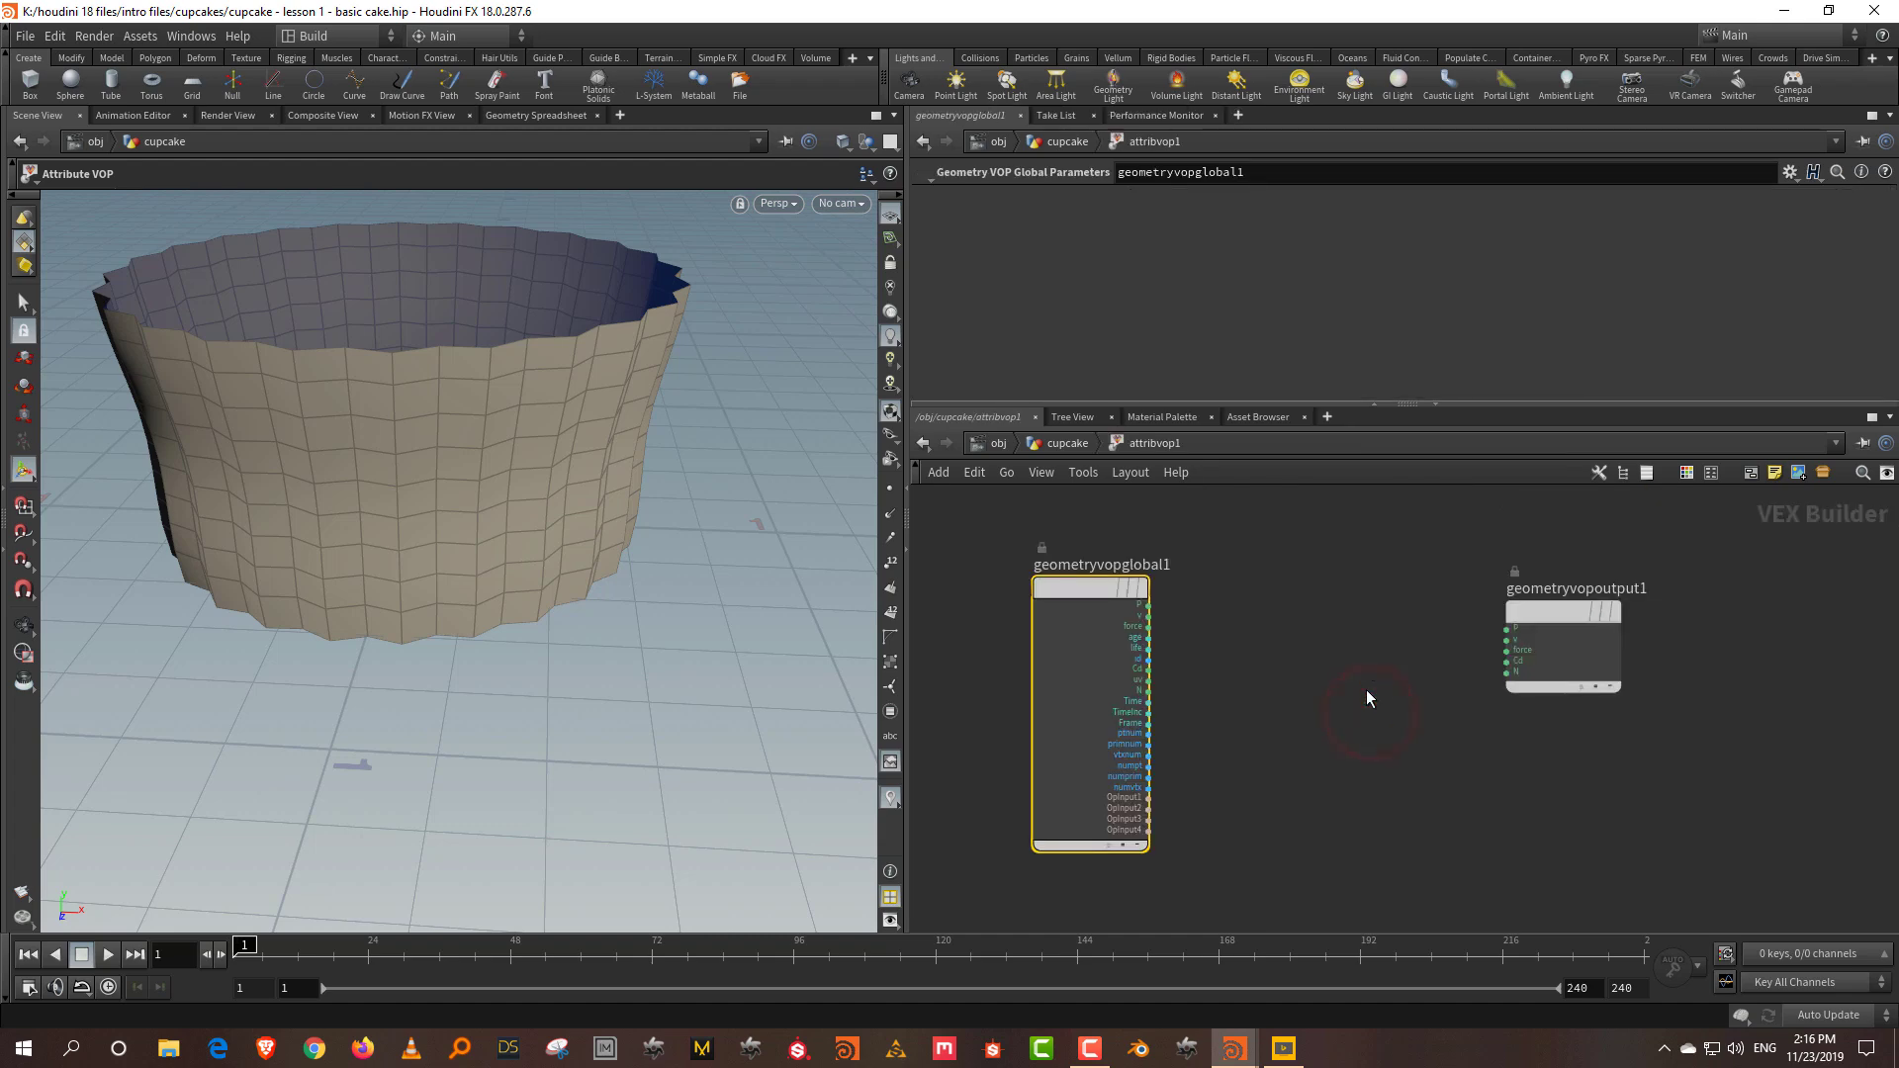
Step: Add a Mix node and a Bind node whose attribute name is mask
{"action": "key", "text": "Tab"}
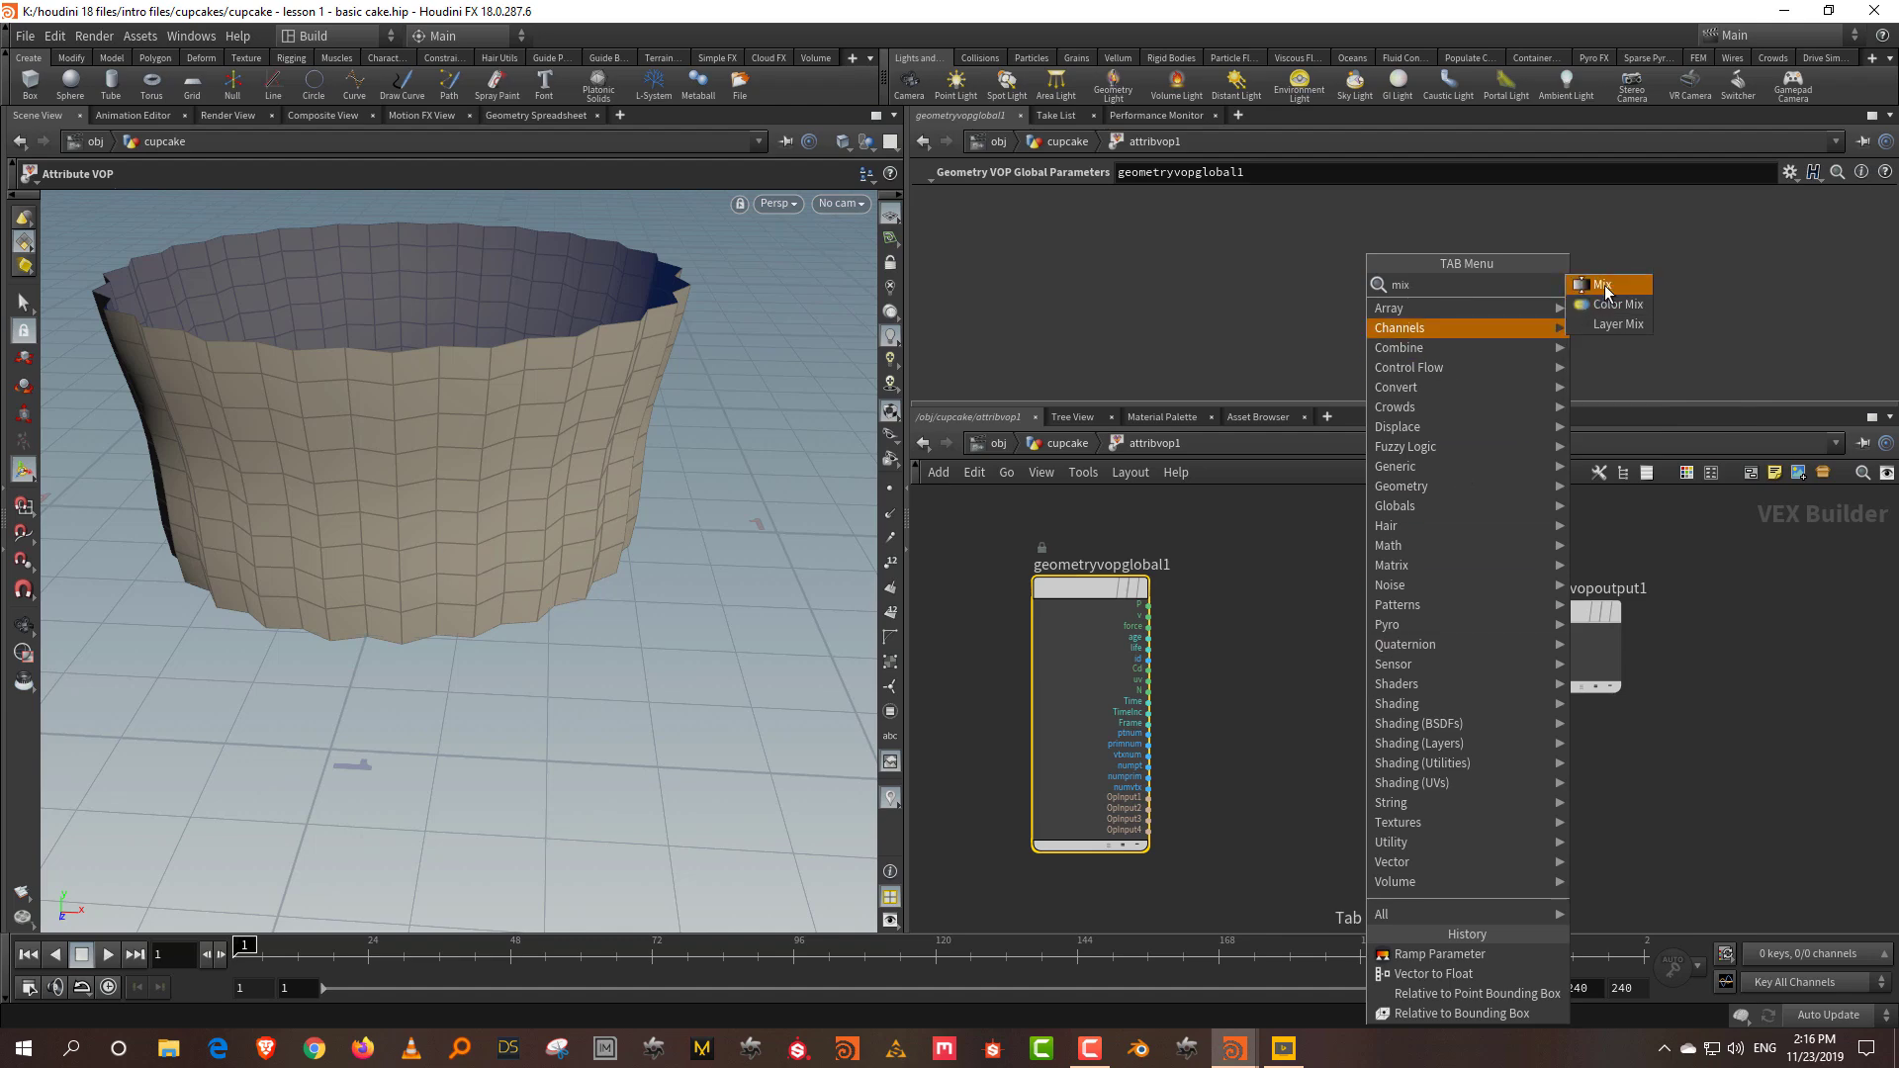
{"action": "left_click", "coordinate": [1604, 286]}
{"action": "left_click", "coordinate": [1398, 598]}
{"action": "key", "text": "Tab"}
{"action": "type", "text": "bind"}
{"action": "left_click", "coordinate": [1604, 262]}
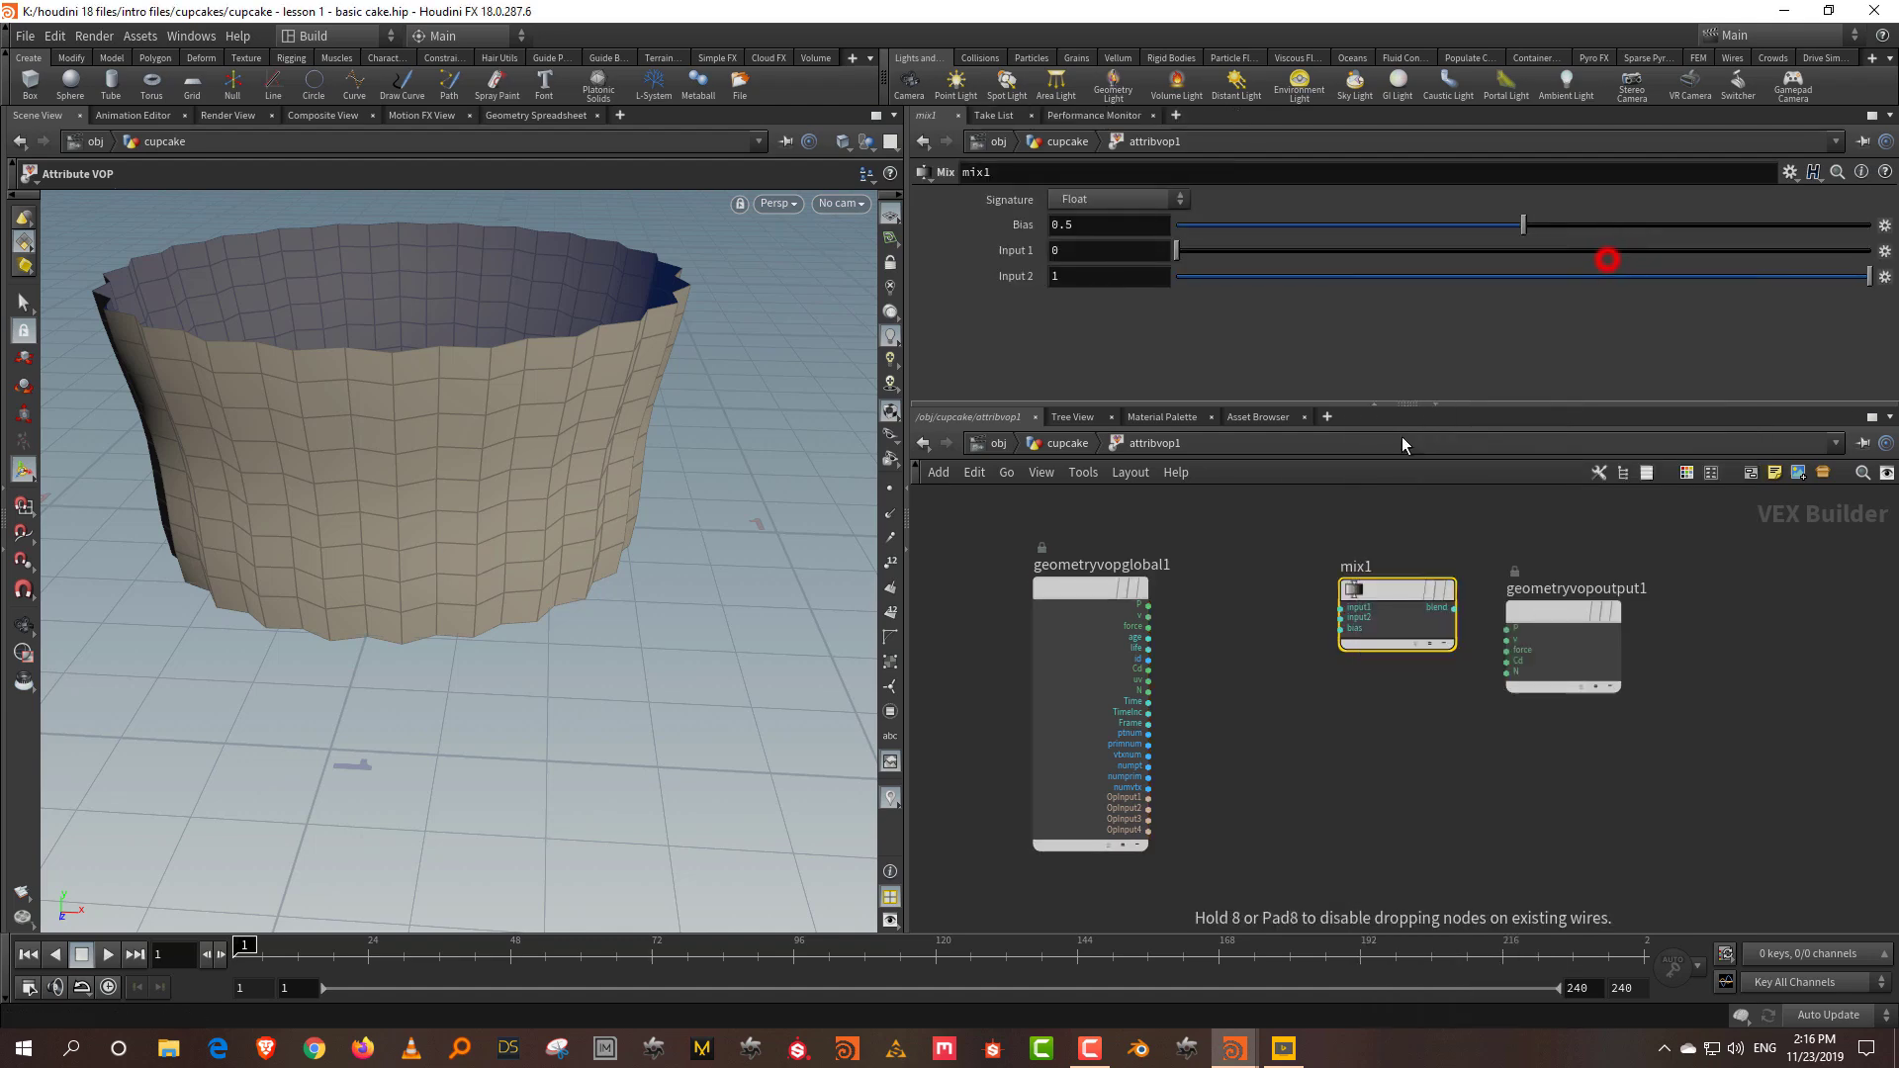
{"action": "left_click", "coordinate": [1224, 495]}
{"action": "double_click", "coordinate": [1153, 200]}
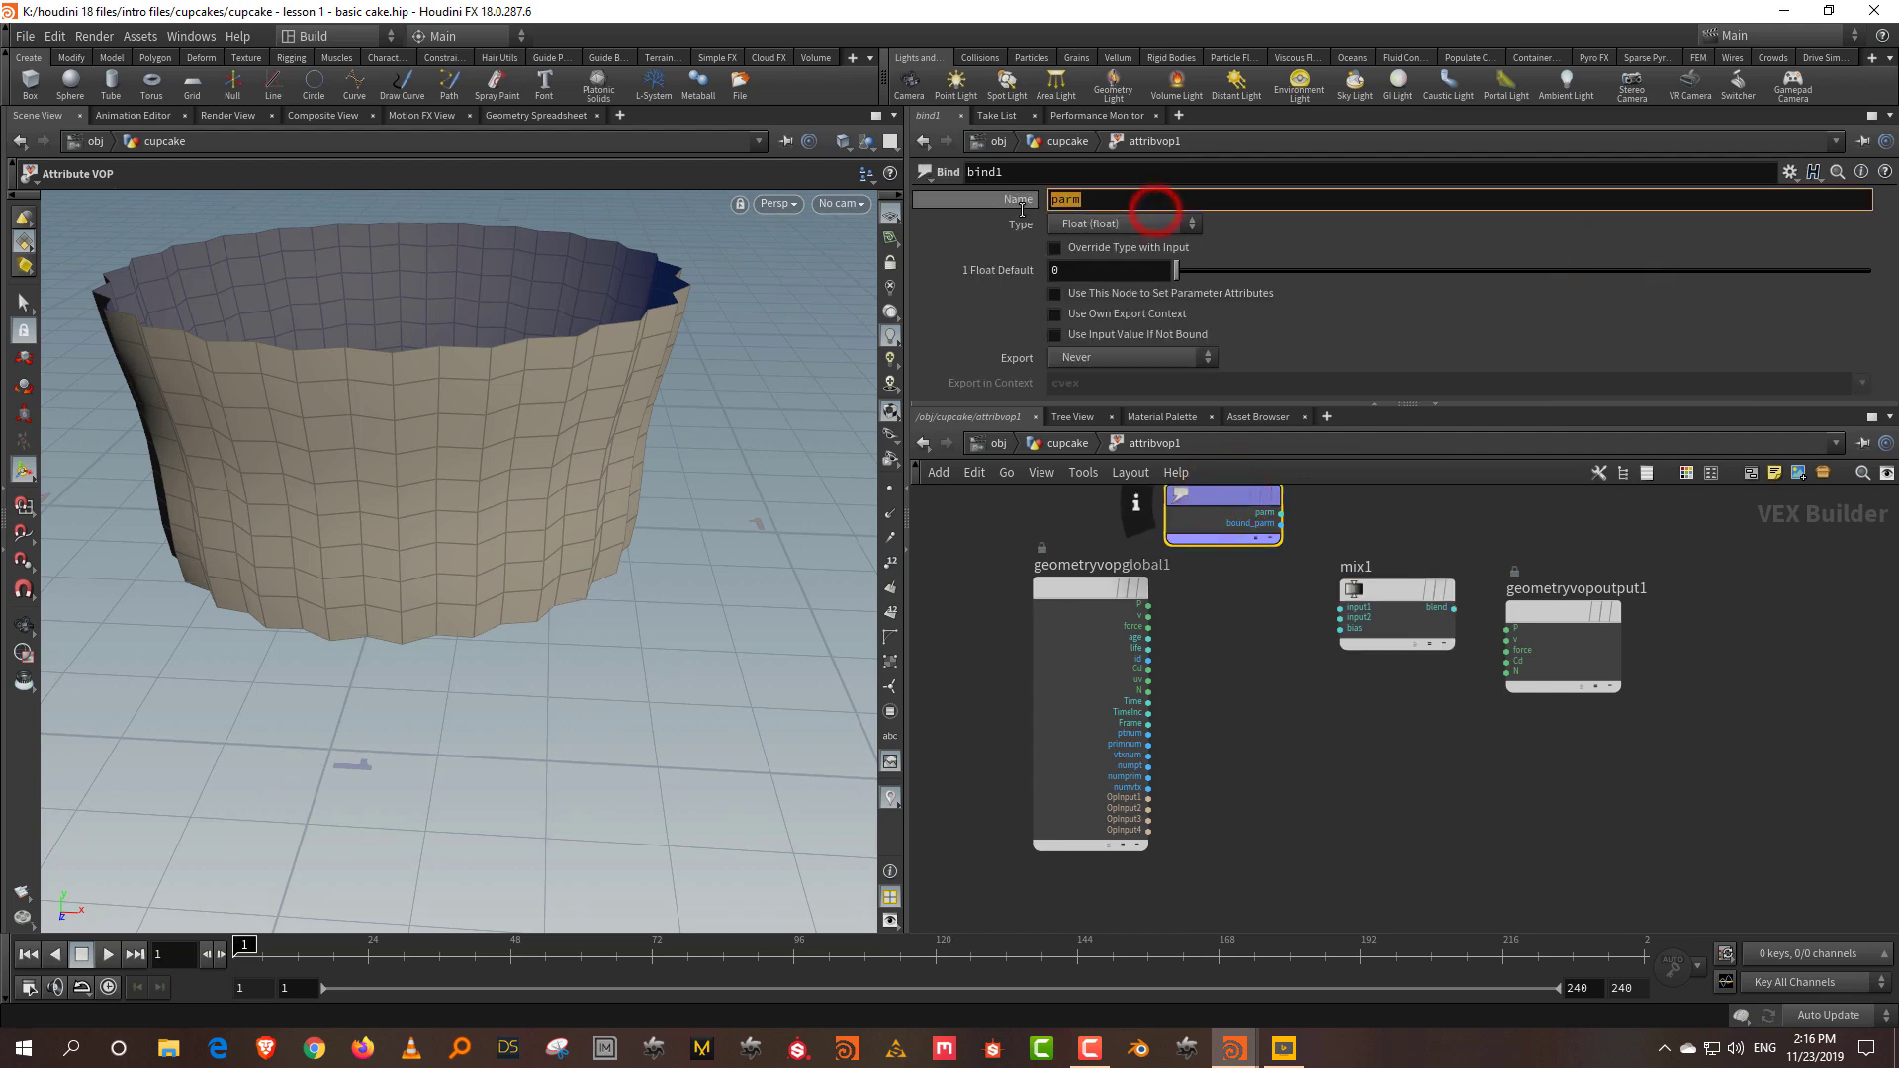
{"action": "type", "text": "mask"}
{"action": "key", "text": "Return"}
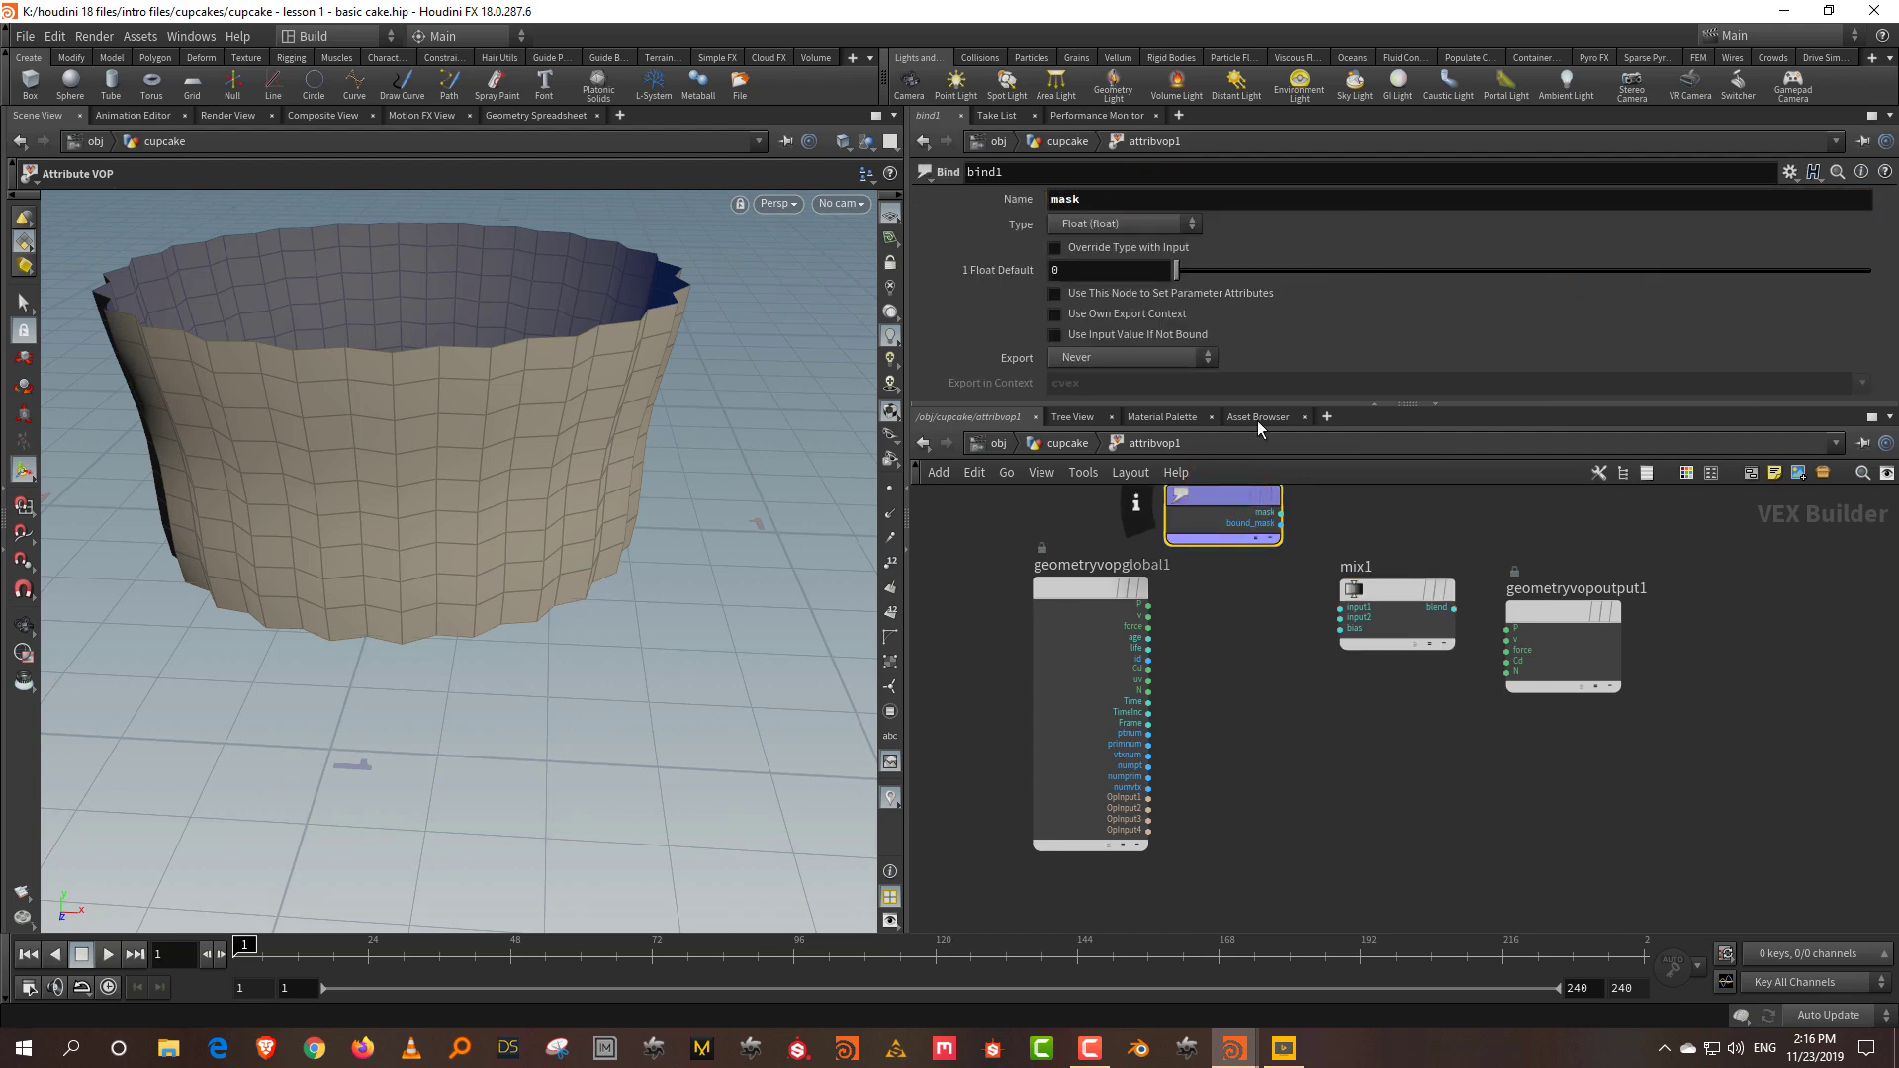
Step: Preview mask as output colour, arrange the nodes, and wire globals P into mix1's input1
{"action": "left_click", "coordinate": [1281, 514]}
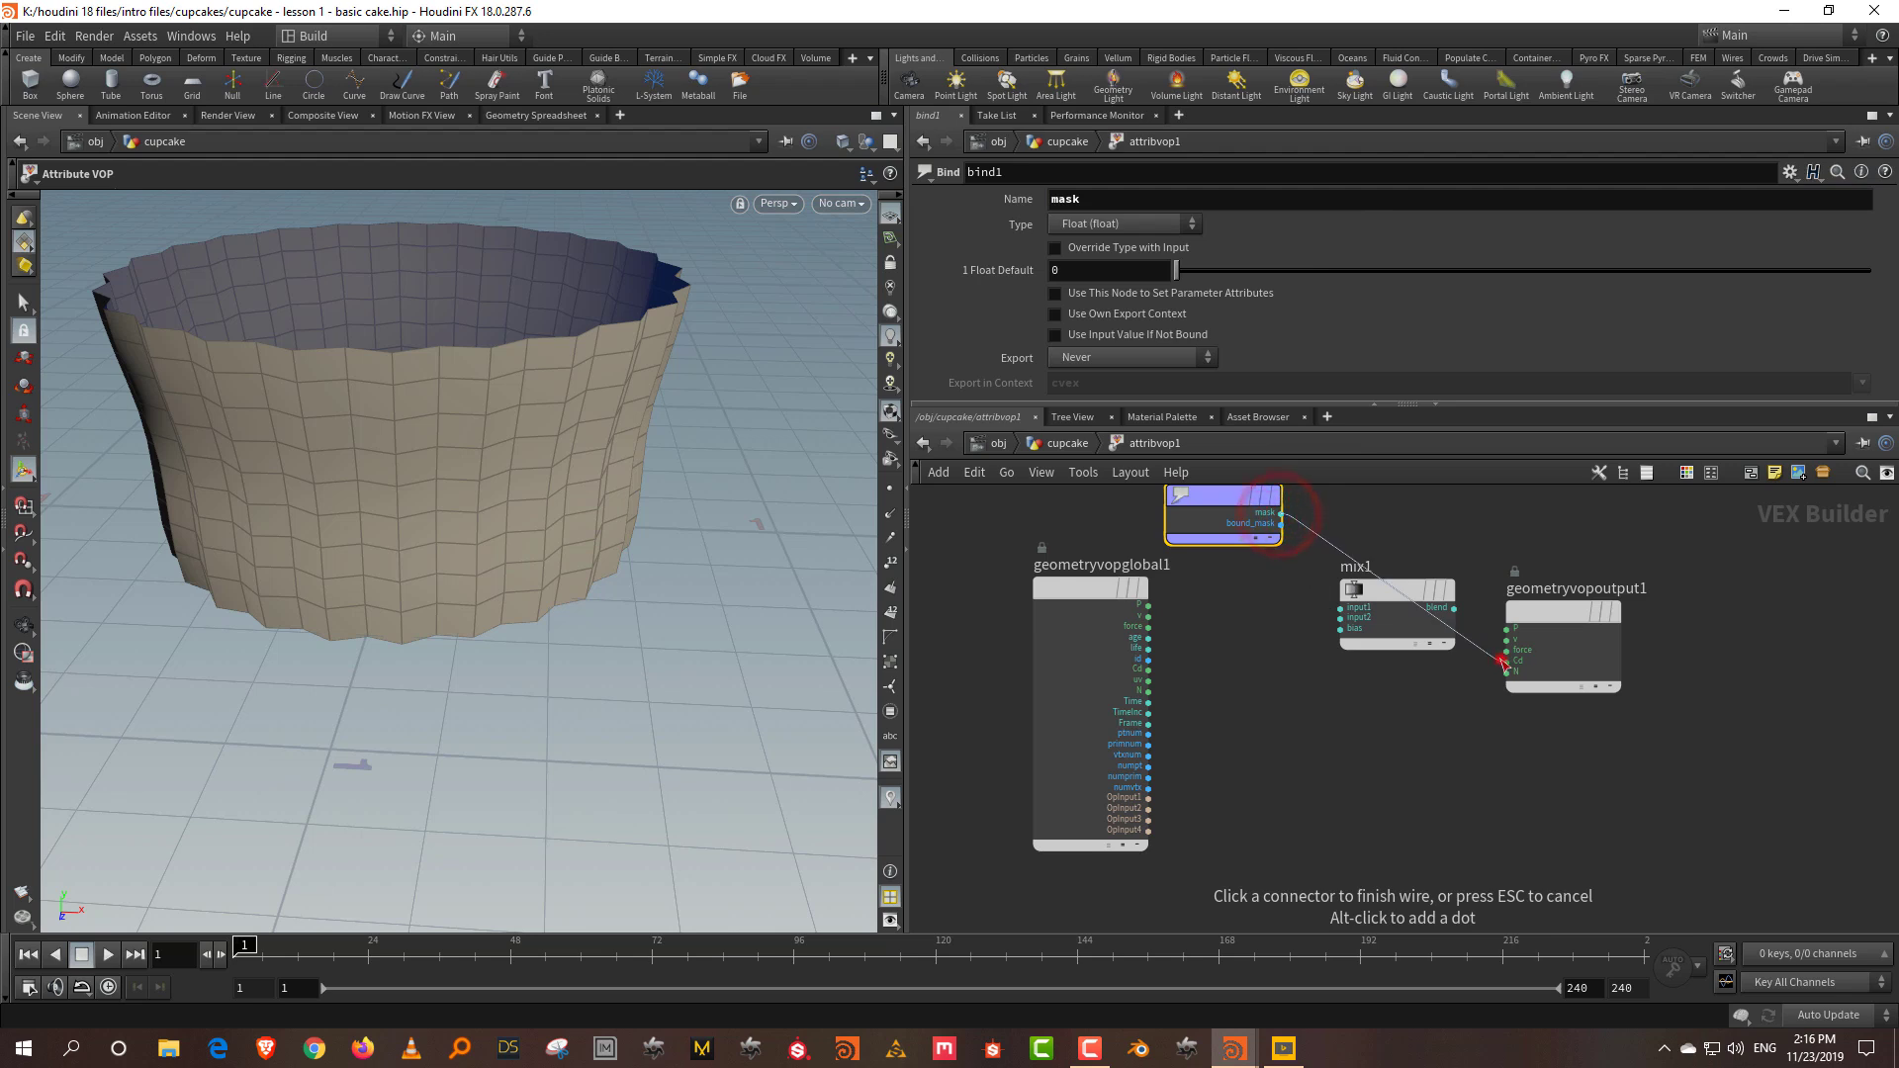
{"action": "left_click", "coordinate": [1506, 661]}
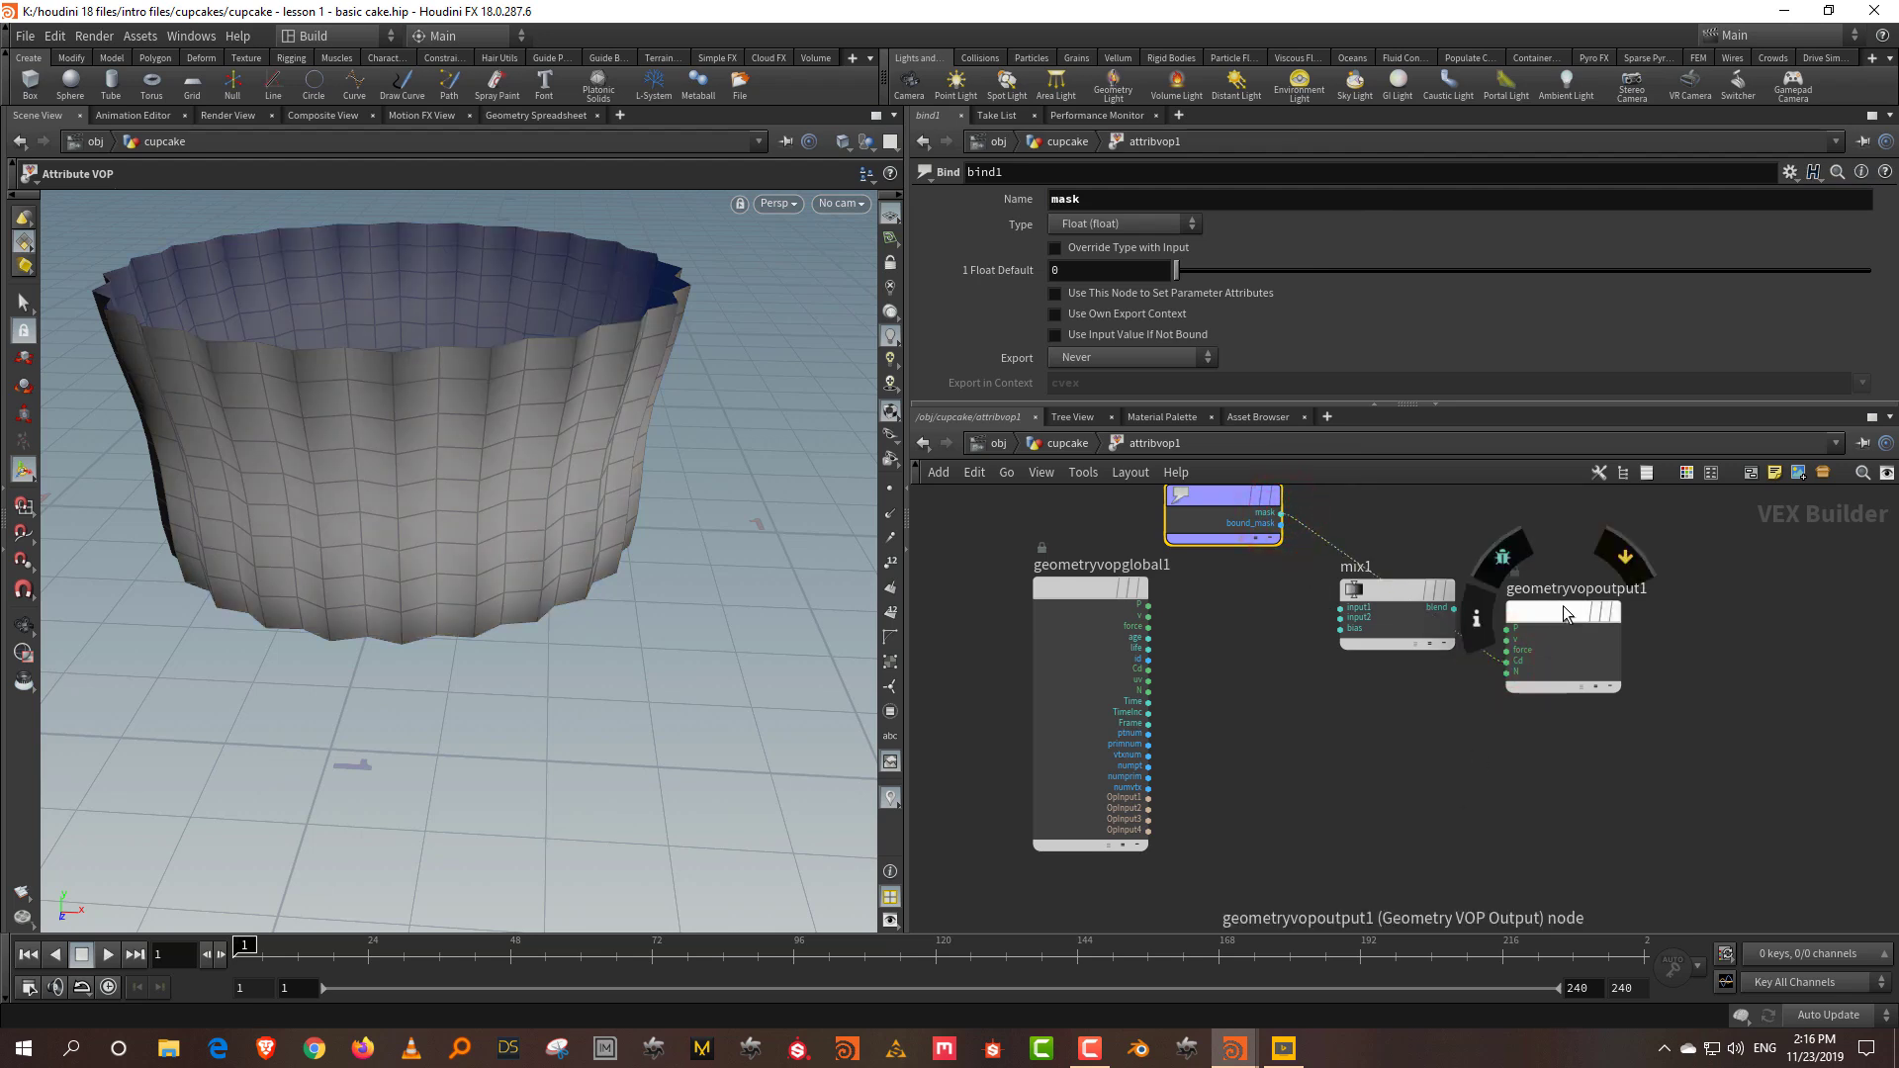
{"action": "left_click_drag", "start_coordinate": [1561, 602], "coordinate": [1704, 581]}
{"action": "left_click_drag", "start_coordinate": [1382, 603], "coordinate": [1419, 682]}
{"action": "left_click_drag", "start_coordinate": [1036, 593], "coordinate": [994, 571]}
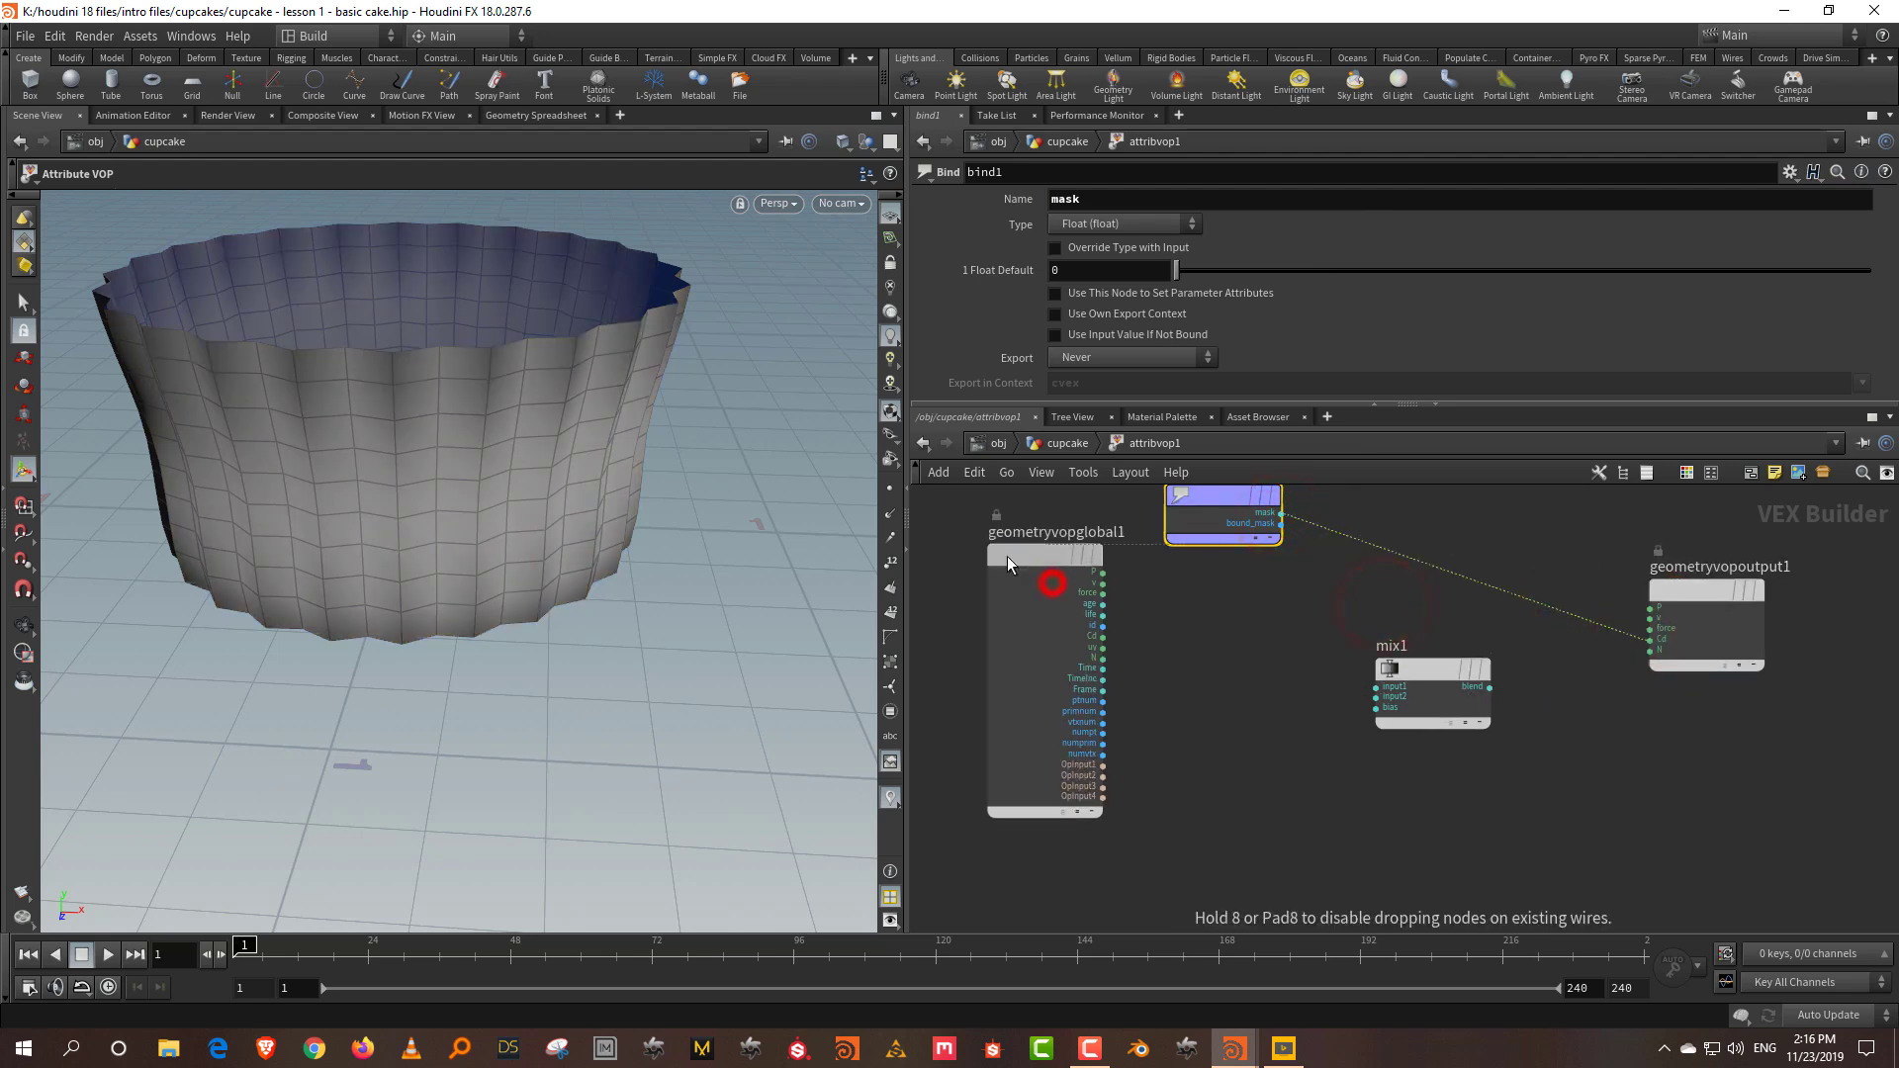
{"action": "scroll", "coordinate": [1335, 744], "scroll_direction": "up", "scroll_amount": 2}
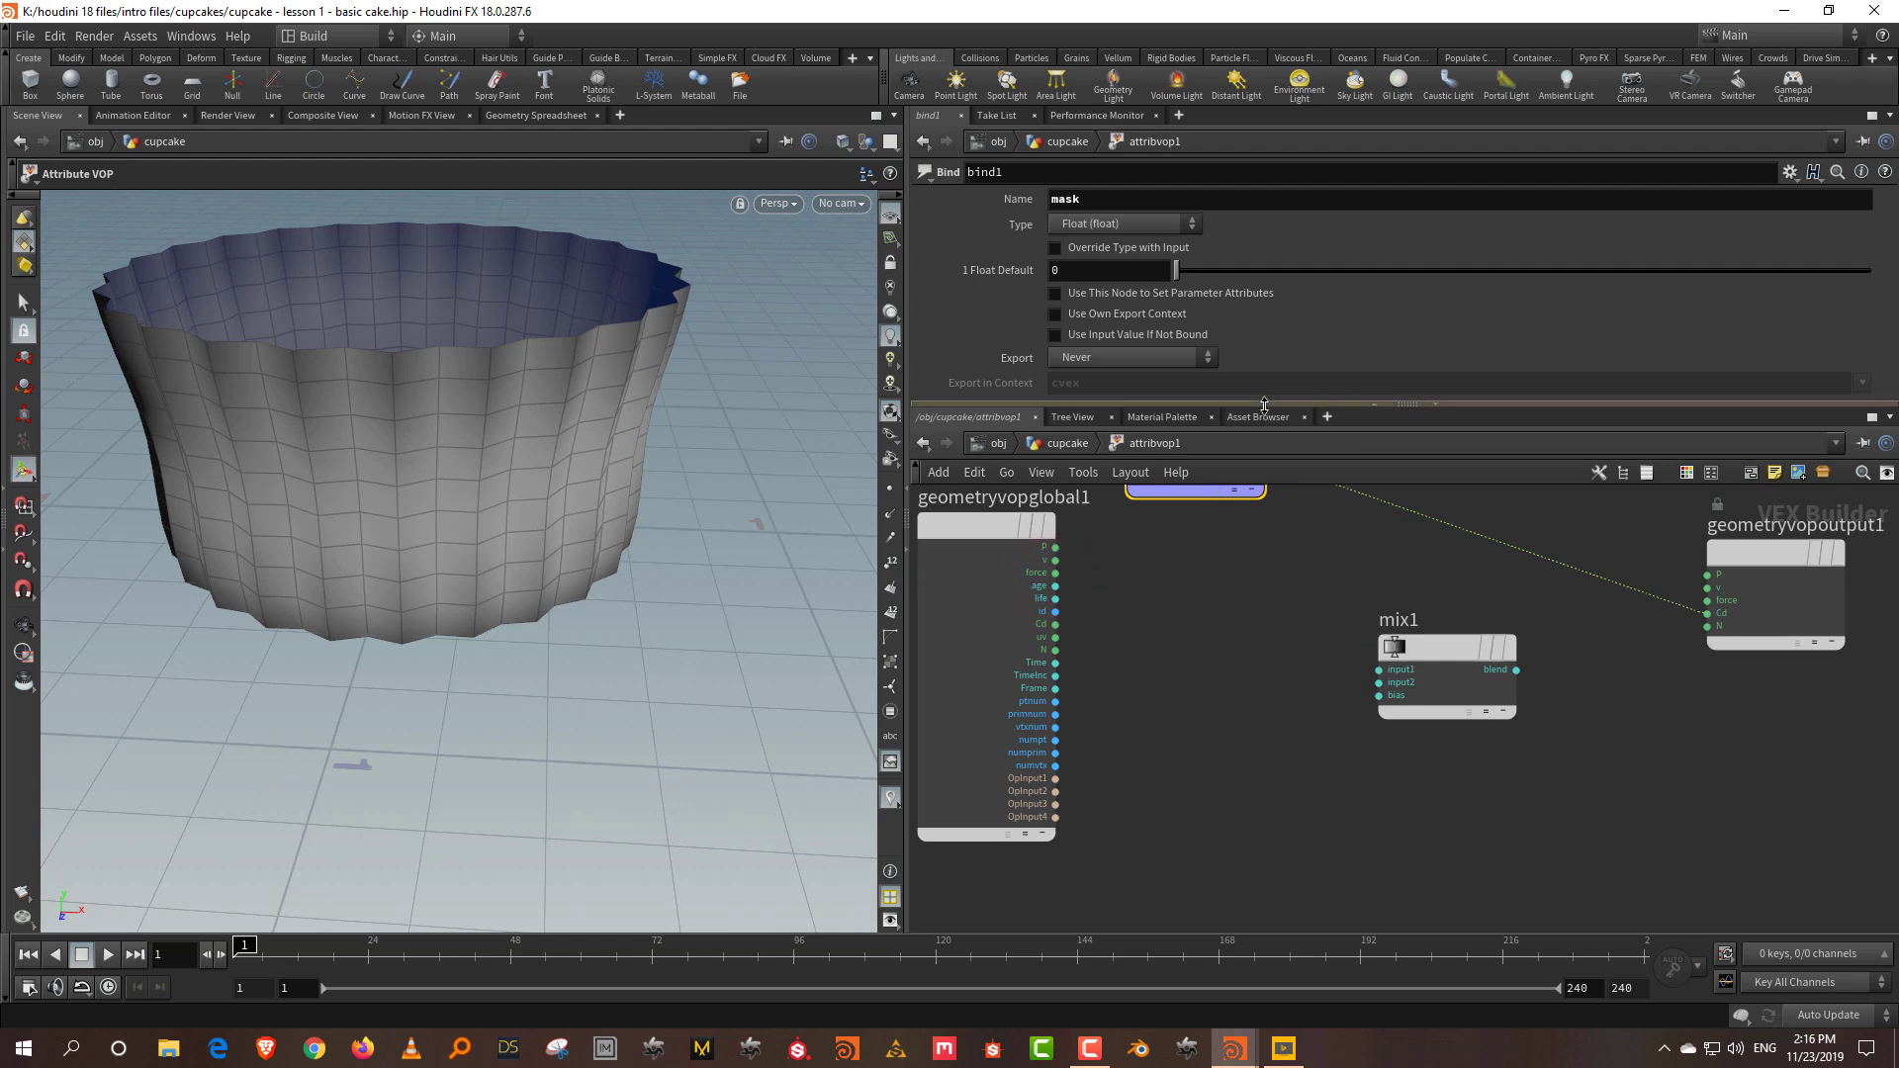
{"action": "left_click_drag", "start_coordinate": [1263, 405], "coordinate": [1262, 359]}
{"action": "middle_click_drag", "start_coordinate": [1242, 598], "coordinate": [1127, 702]}
{"action": "left_click", "coordinate": [1042, 619]}
{"action": "left_click", "coordinate": [1366, 741]}
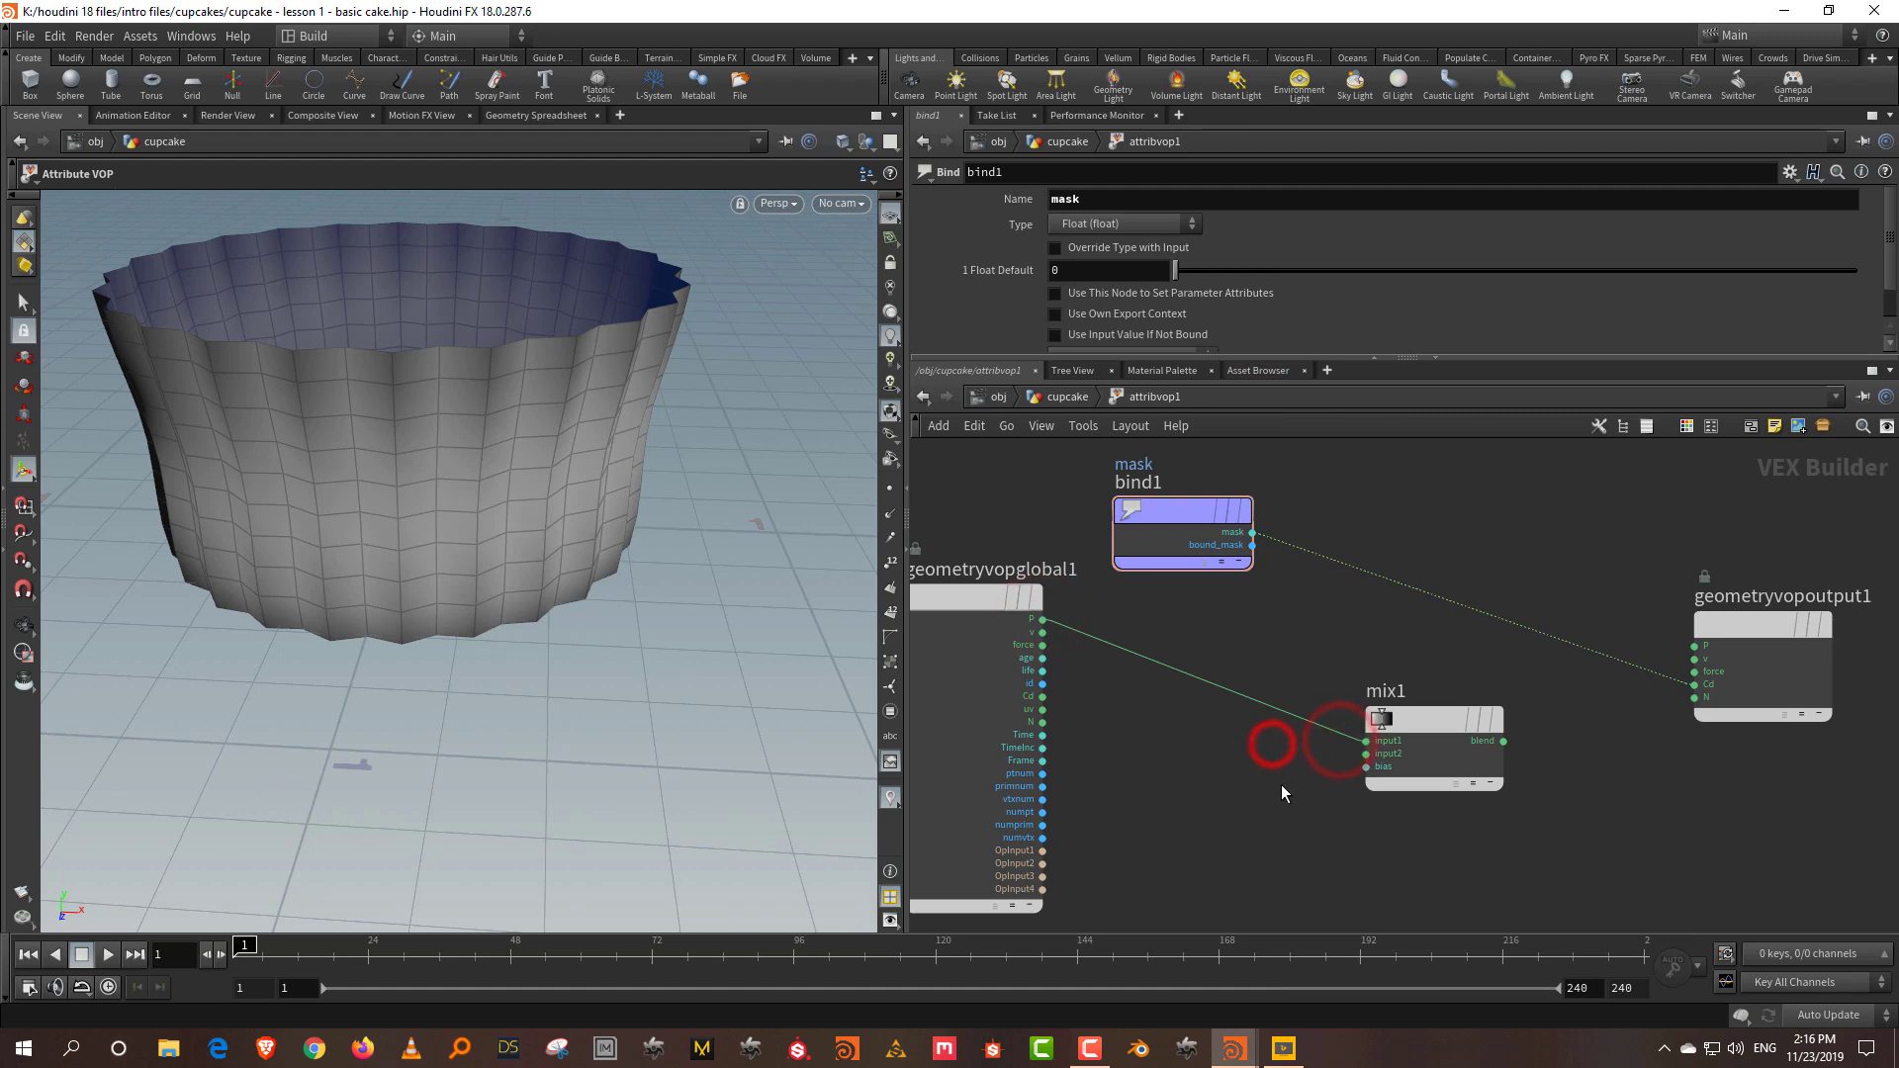
Step: Add an Import Point Attribute node fed by the VOP's second input
{"action": "key", "text": "Tab"}
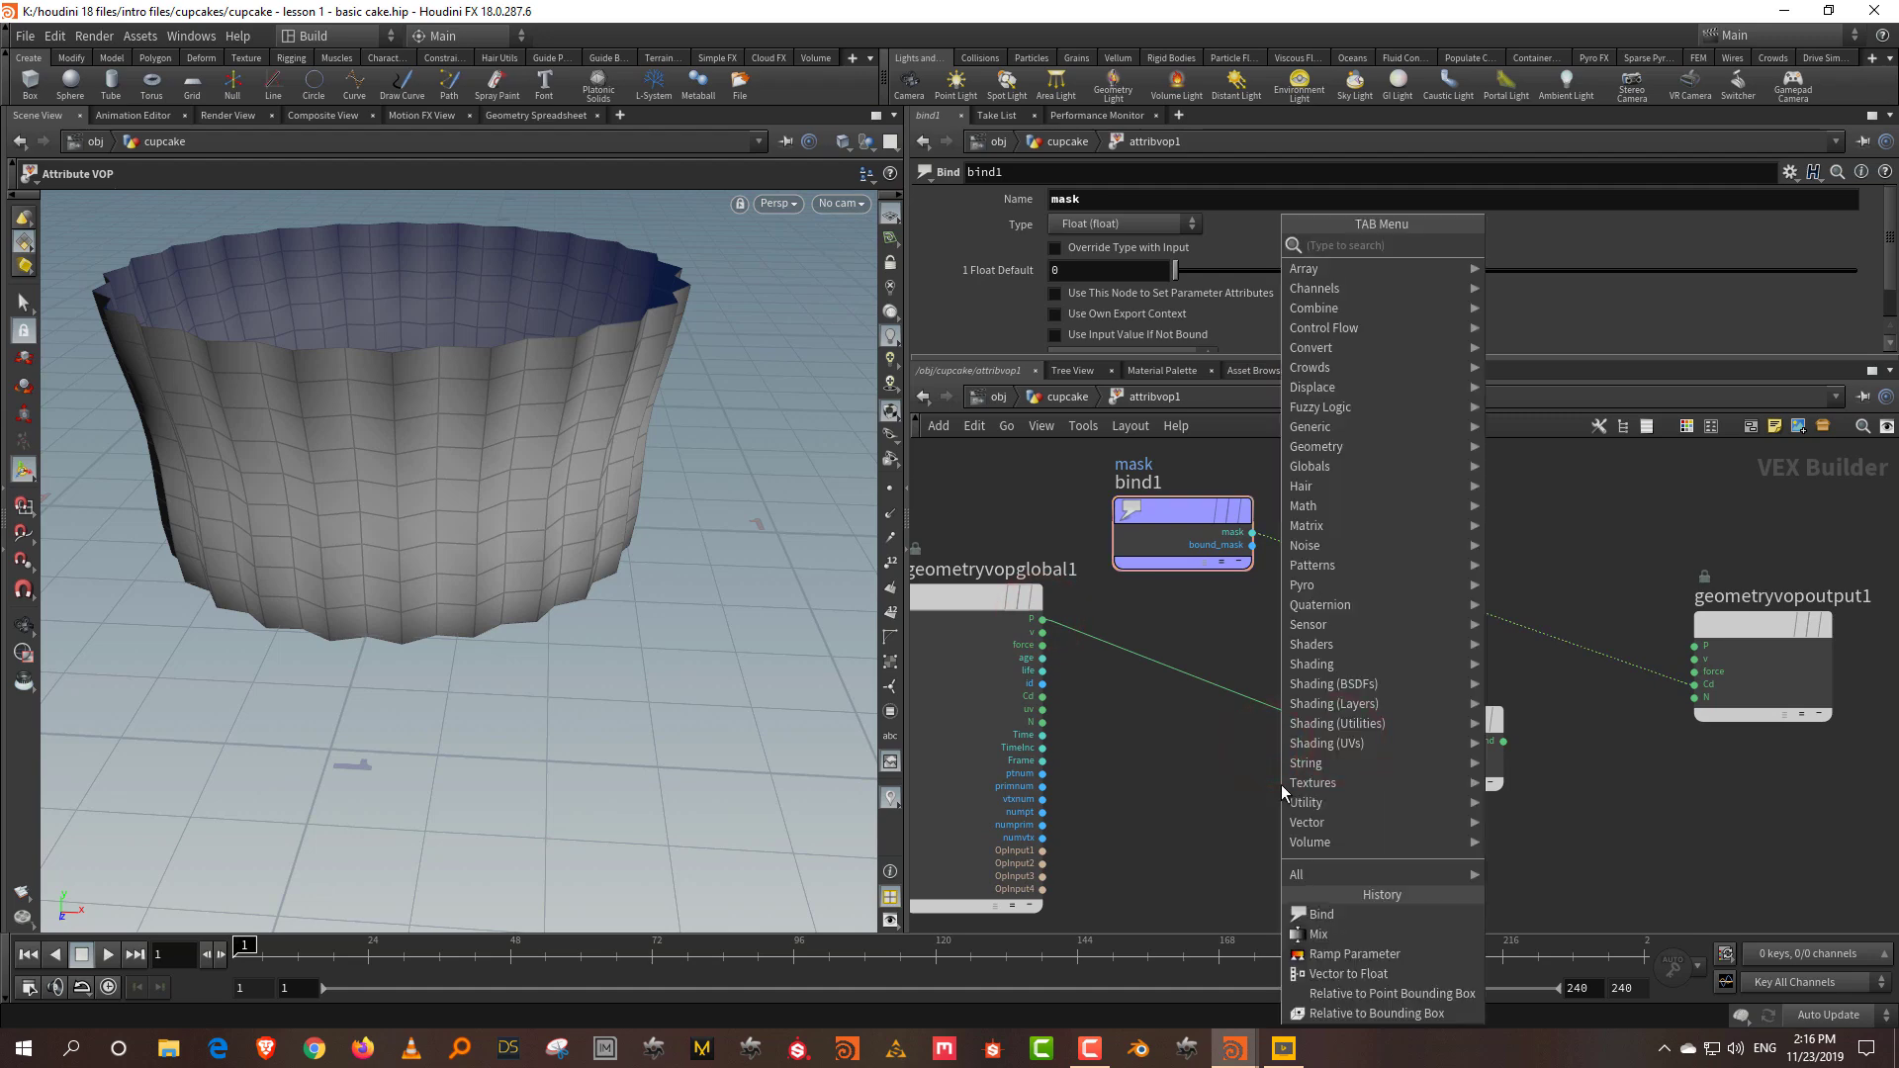
{"action": "type", "text": "impo"}
{"action": "left_click", "coordinate": [1575, 264]}
{"action": "left_click", "coordinate": [1201, 827]}
{"action": "scroll", "coordinate": [1138, 841], "scroll_direction": "up", "scroll_amount": 5}
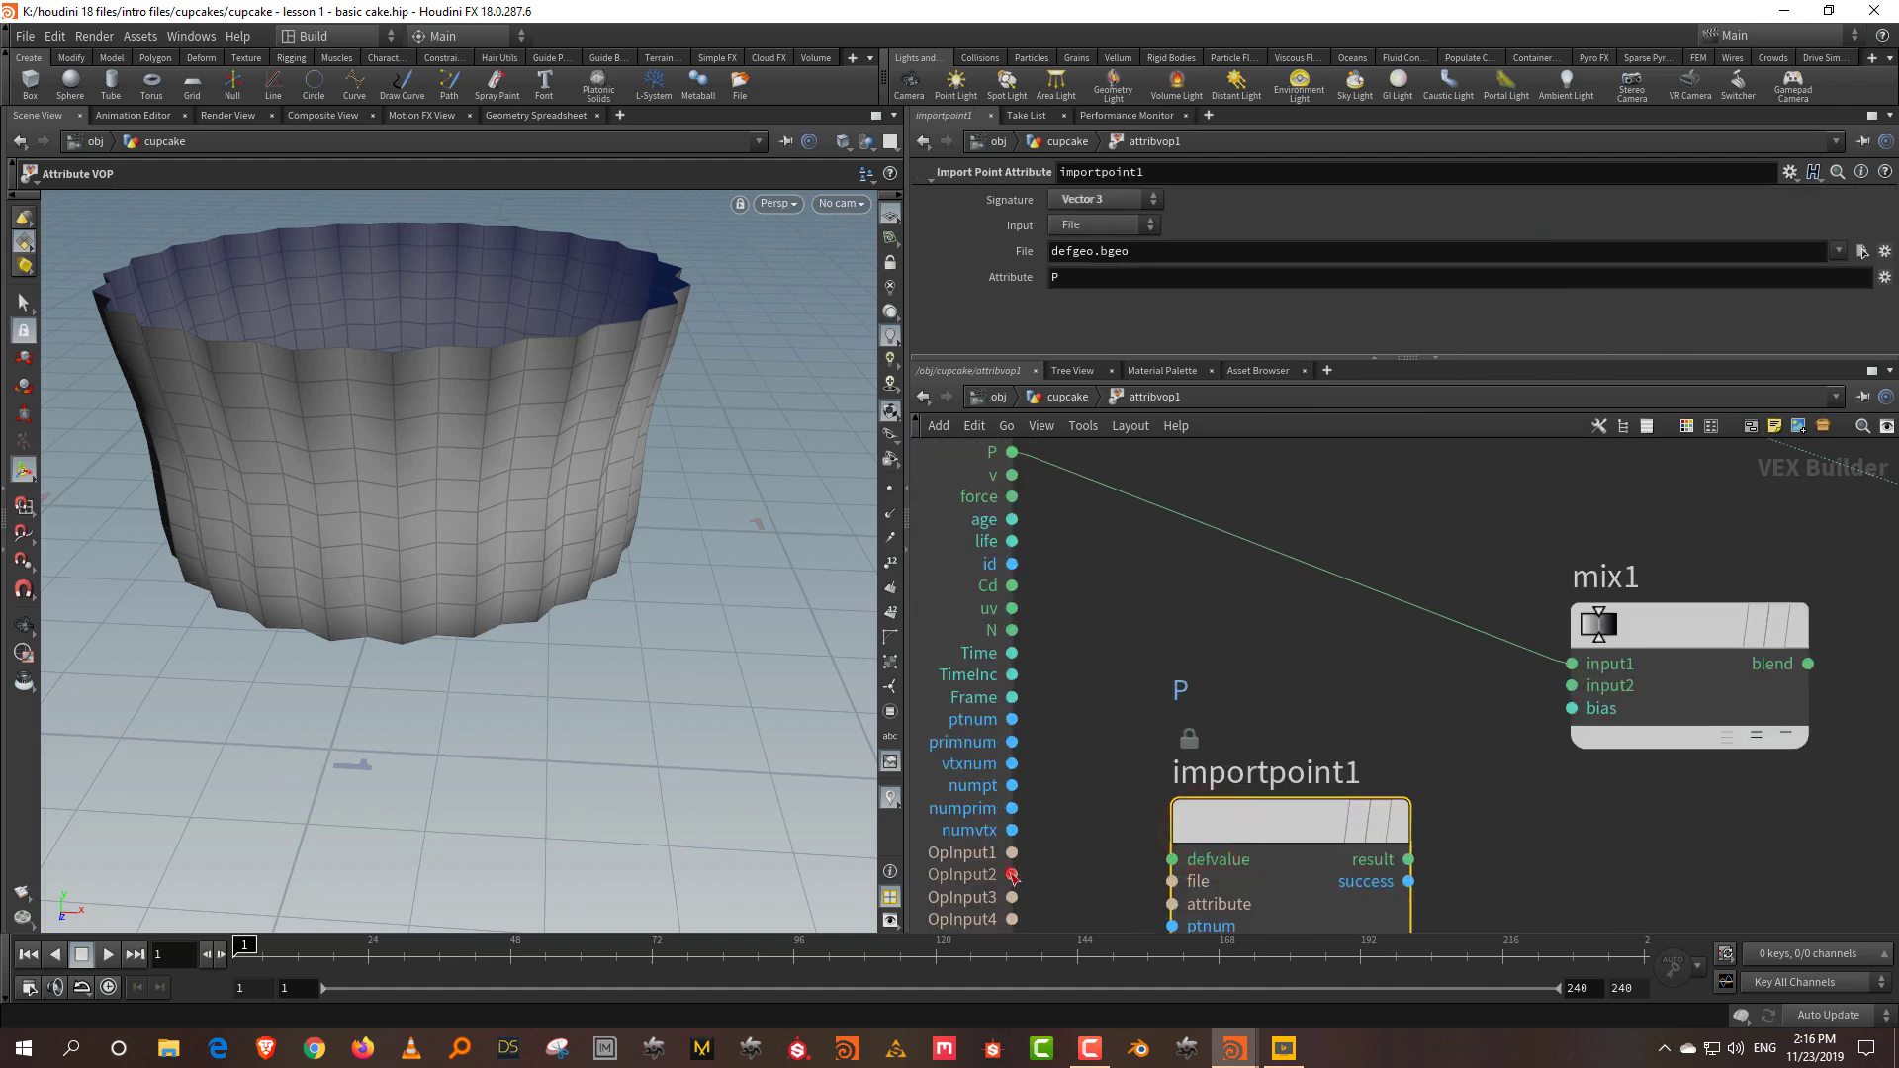
{"action": "left_click_drag", "start_coordinate": [1012, 873], "coordinate": [1172, 882]}
{"action": "middle_click_drag", "start_coordinate": [1594, 819], "coordinate": [1323, 856]}
{"action": "scroll", "coordinate": [1323, 866], "scroll_direction": "down", "scroll_amount": 1}
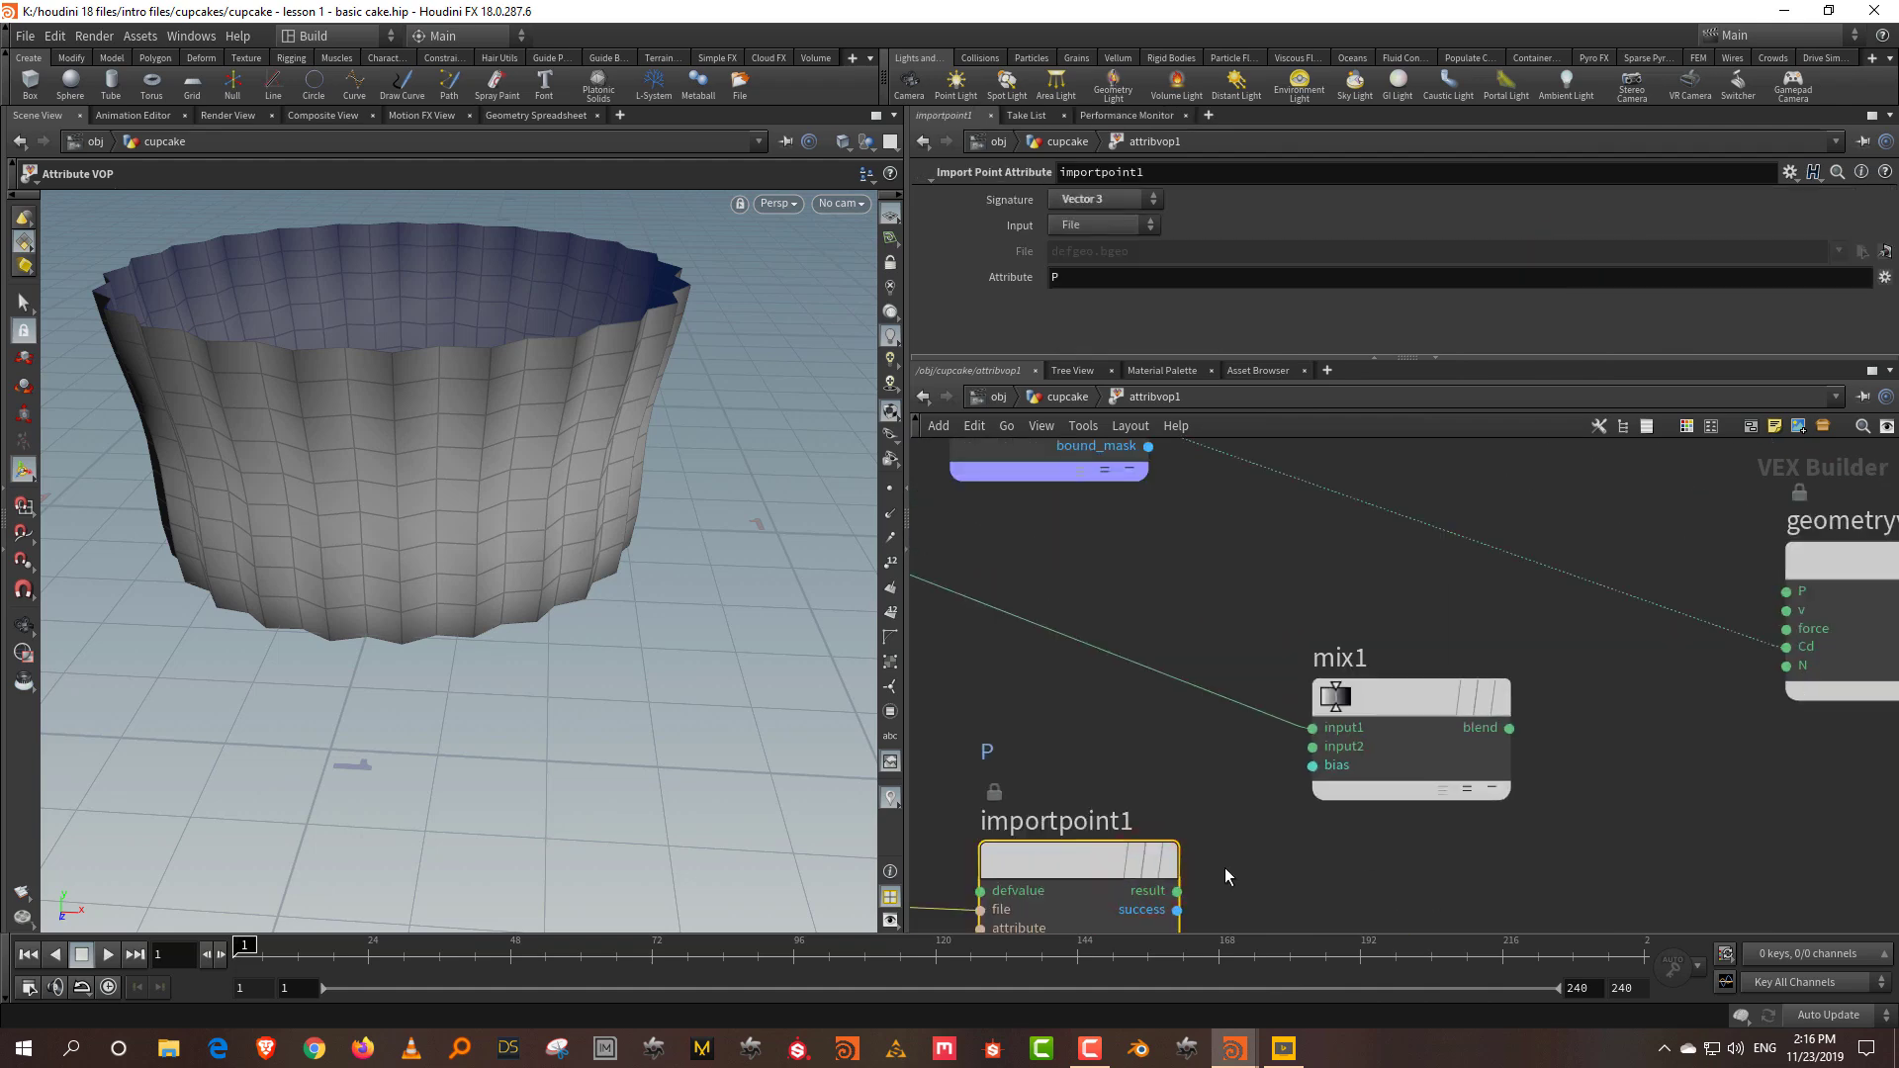
Step: Connect the imported position into mix1's input2 instead of output P
{"action": "left_click", "coordinate": [1177, 891]}
{"action": "left_click", "coordinate": [1800, 552]}
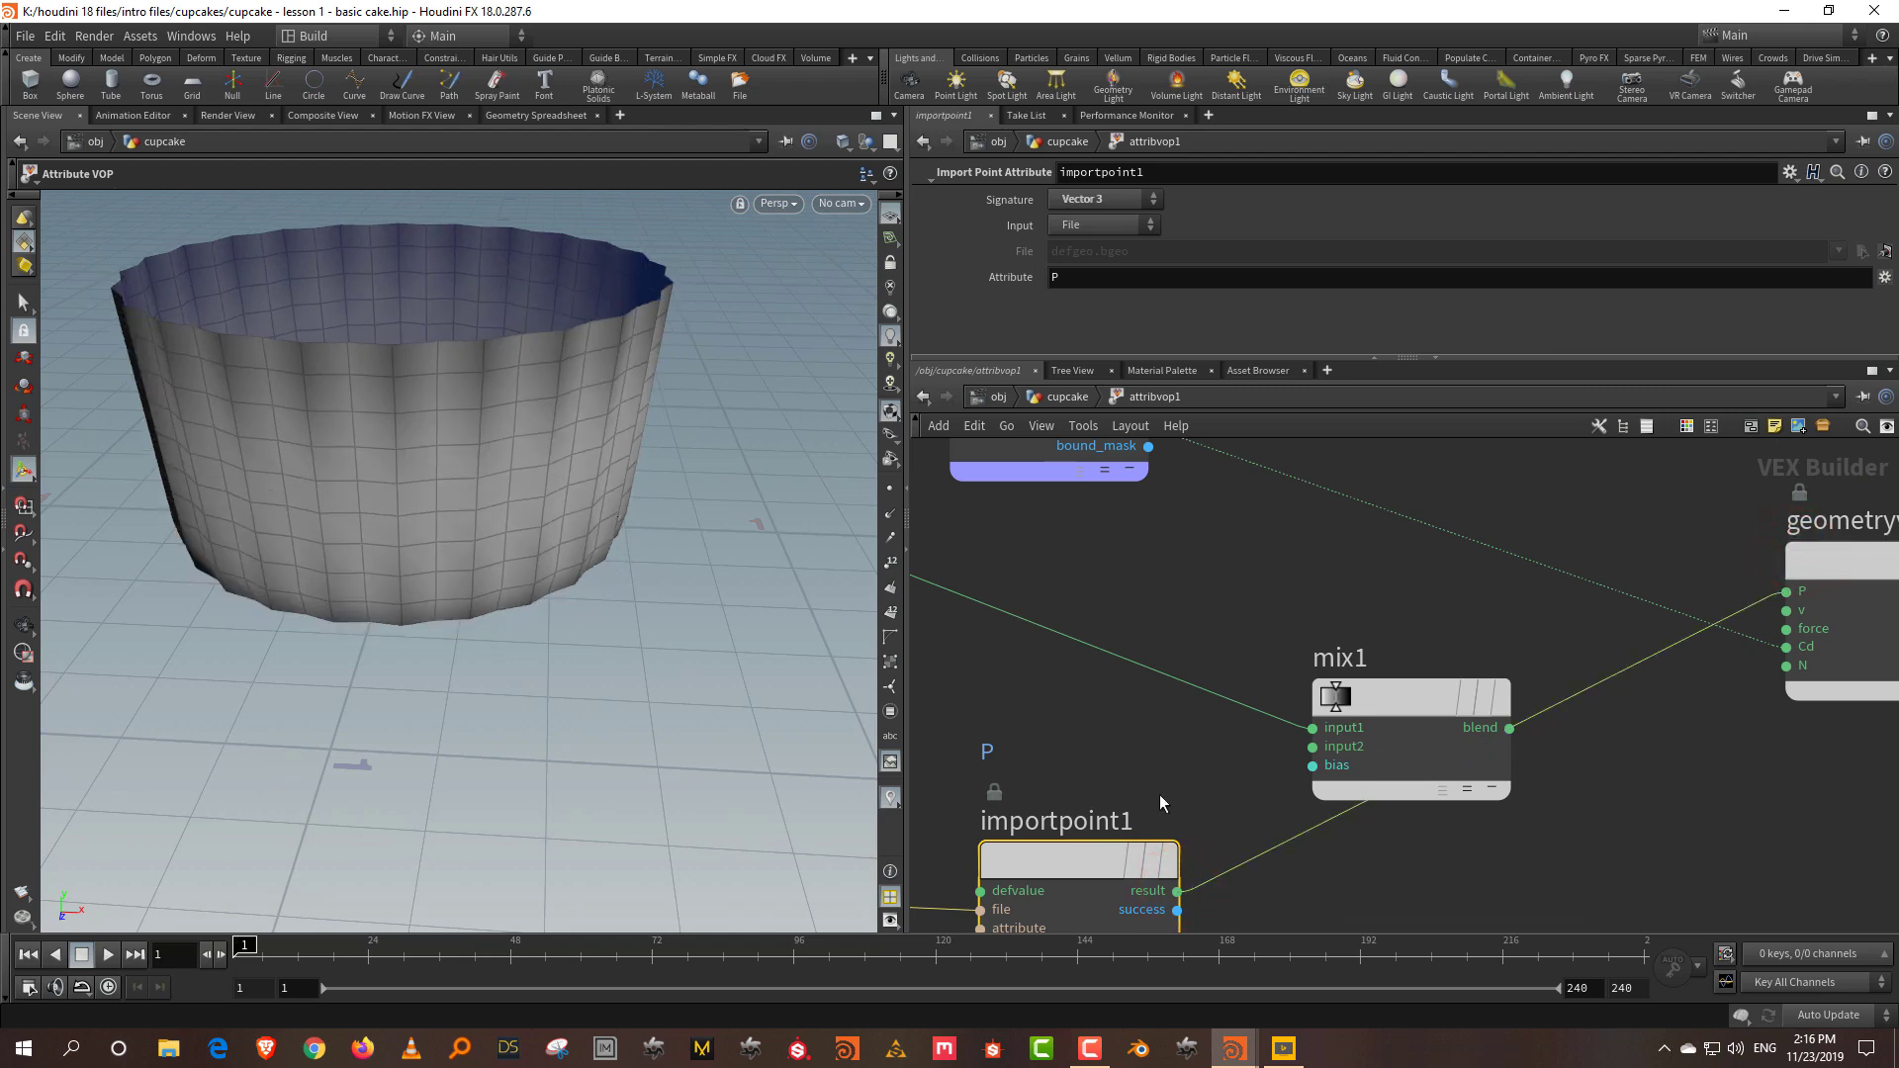
{"action": "middle_click_drag", "start_coordinate": [1163, 787], "coordinate": [1159, 731]}
{"action": "left_click", "coordinate": [1780, 536]}
{"action": "left_click", "coordinate": [1623, 699]}
{"action": "left_click", "coordinate": [1173, 836]}
{"action": "left_click", "coordinate": [1248, 692]}
Step: Remove the mask colour preview, rearrange nodes, and wire mask into mix1's bias
{"action": "left_click", "coordinate": [1609, 616]}
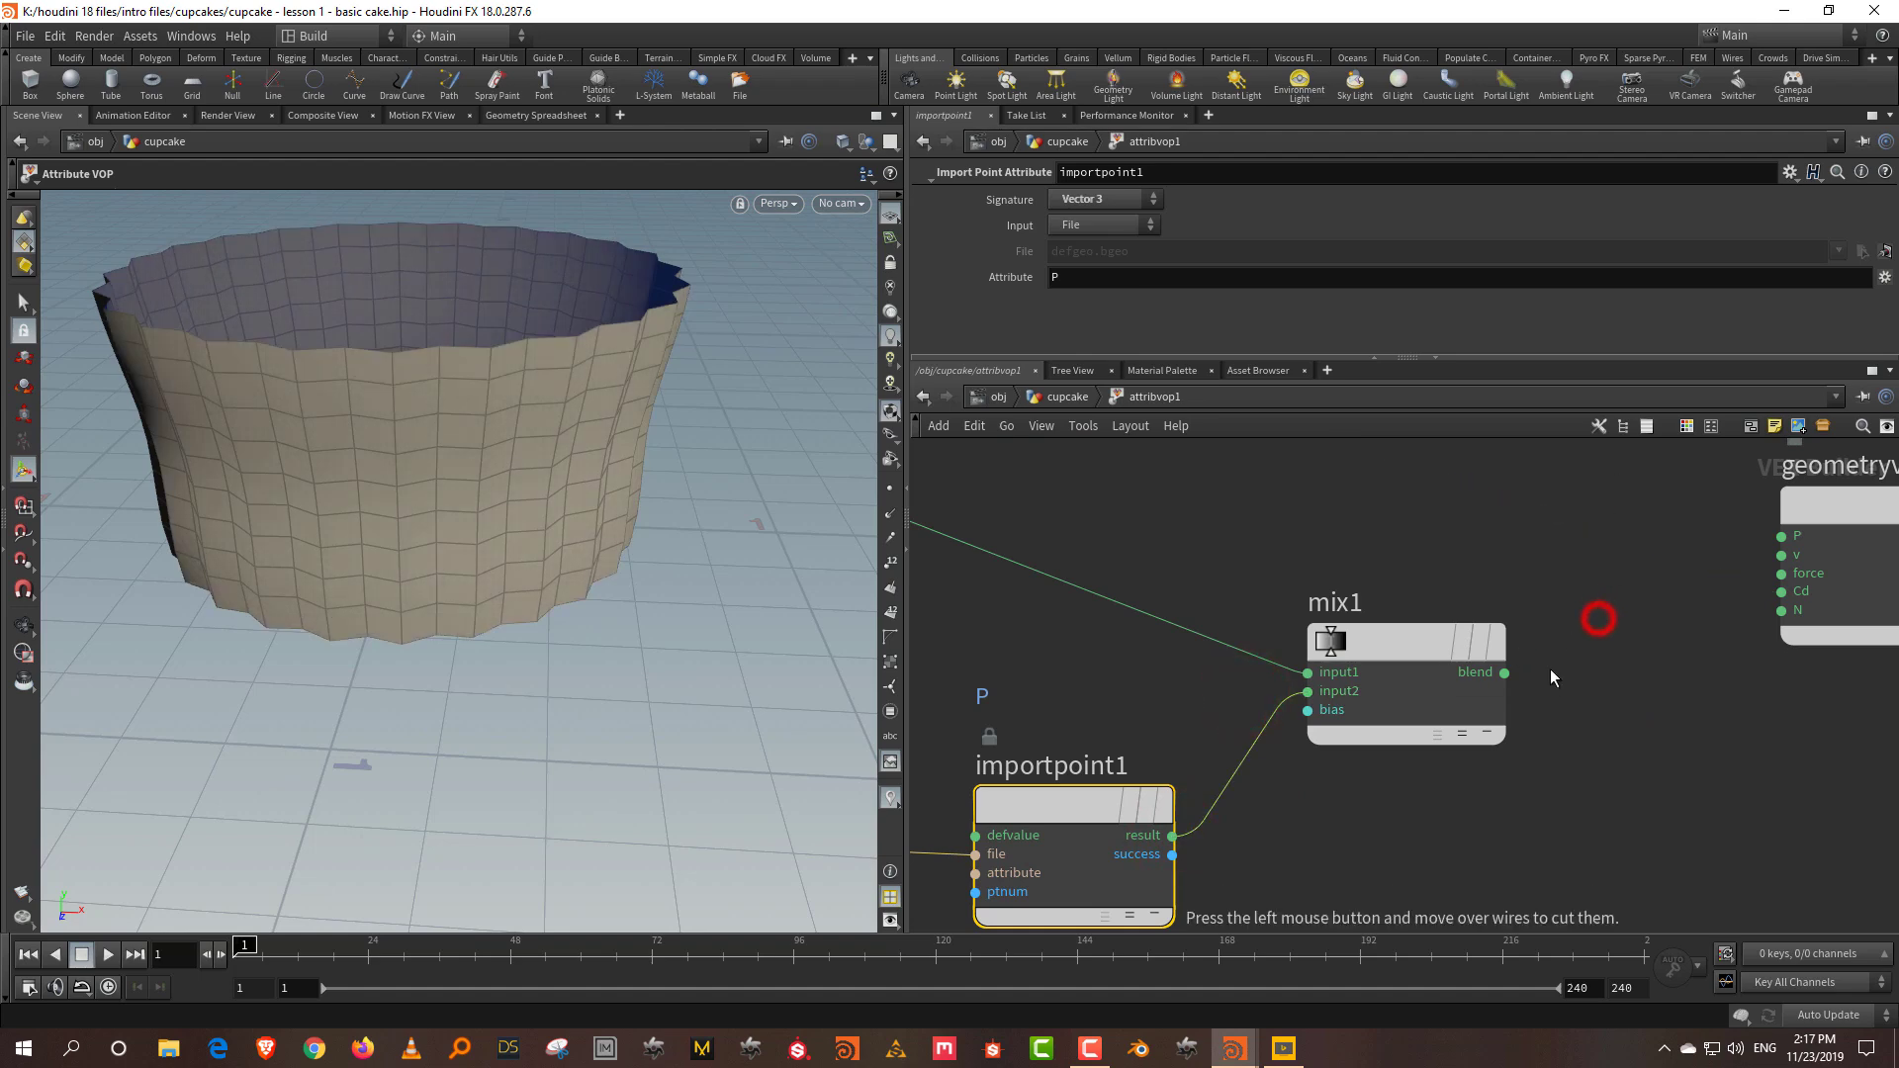
{"action": "scroll", "coordinate": [1553, 672], "scroll_direction": "down", "scroll_amount": 2}
{"action": "mouse_move", "coordinate": [1457, 696]}
{"action": "left_click_drag", "start_coordinate": [1464, 750], "coordinate": [1511, 594]}
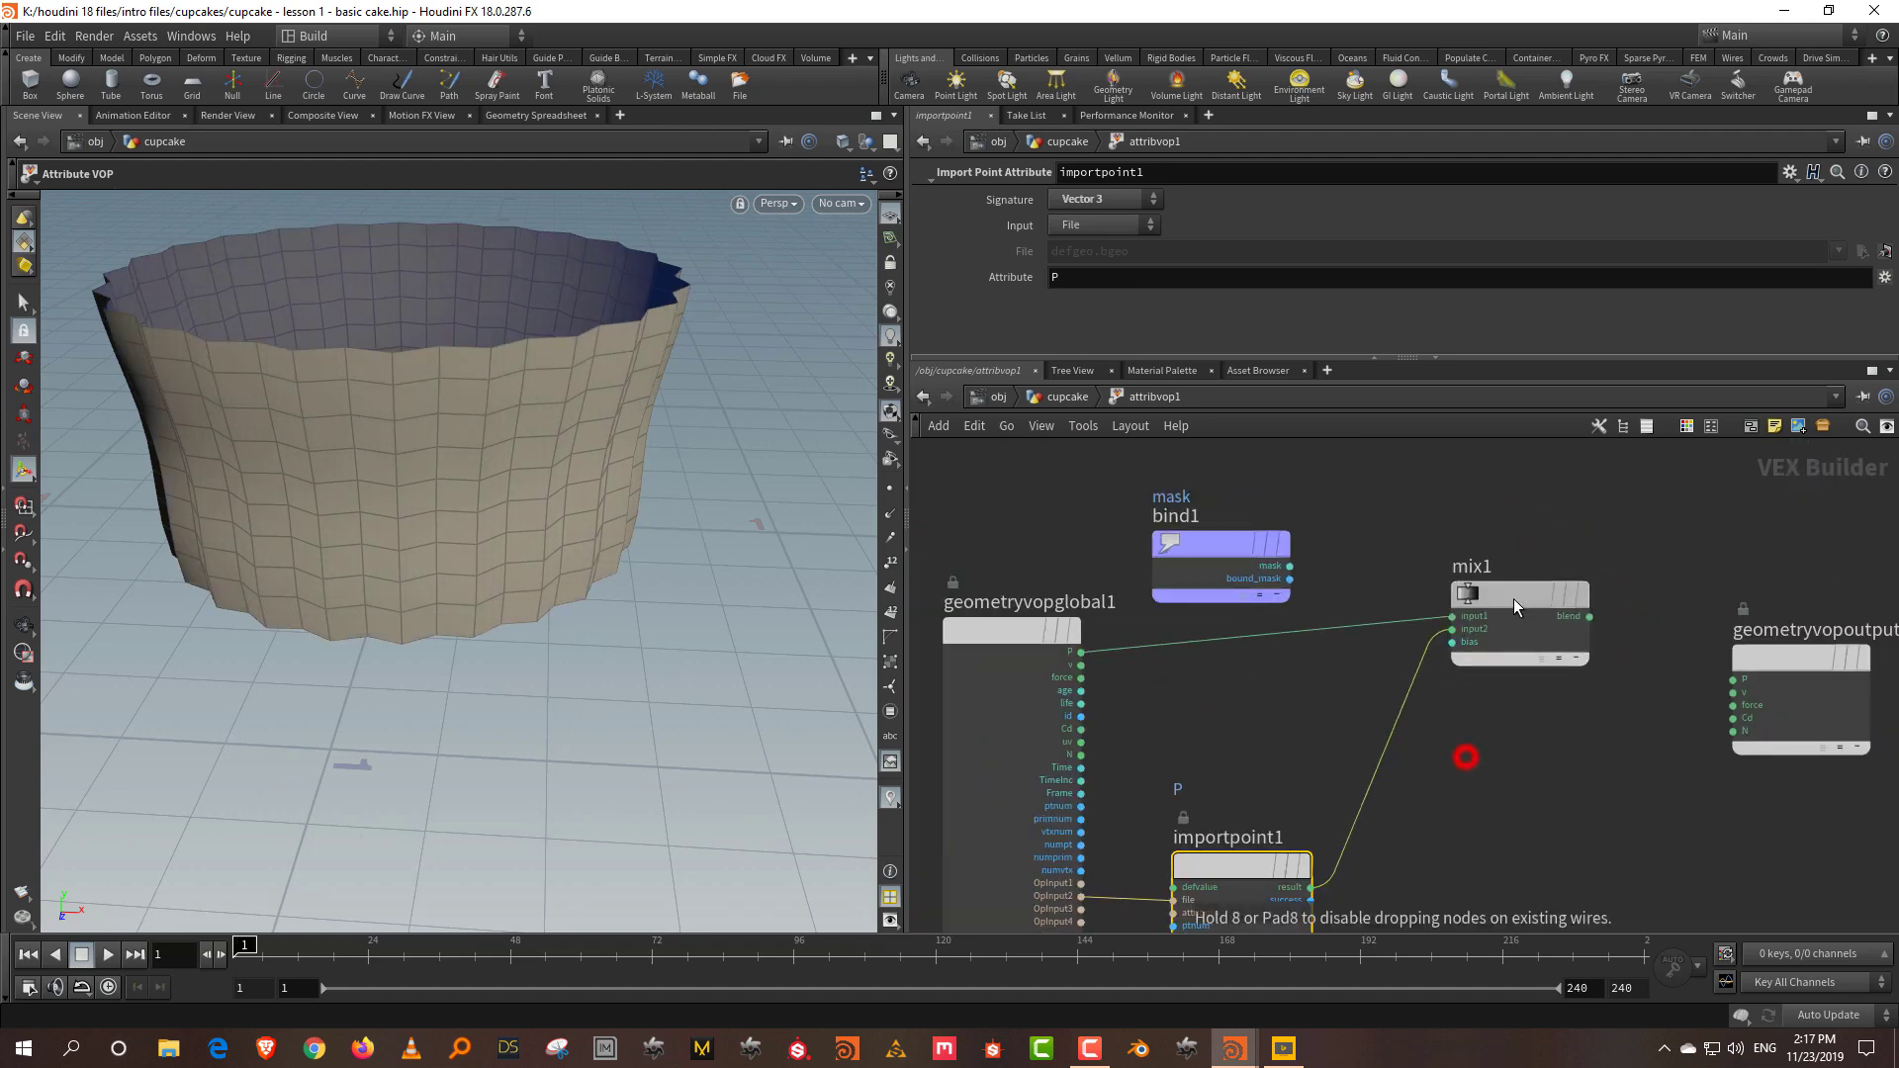
{"action": "left_click_drag", "start_coordinate": [1254, 866], "coordinate": [1264, 707]}
{"action": "left_click_drag", "start_coordinate": [1209, 536], "coordinate": [1324, 725]}
{"action": "left_click_drag", "start_coordinate": [1348, 793], "coordinate": [1250, 845]}
{"action": "left_click", "coordinate": [1331, 875]}
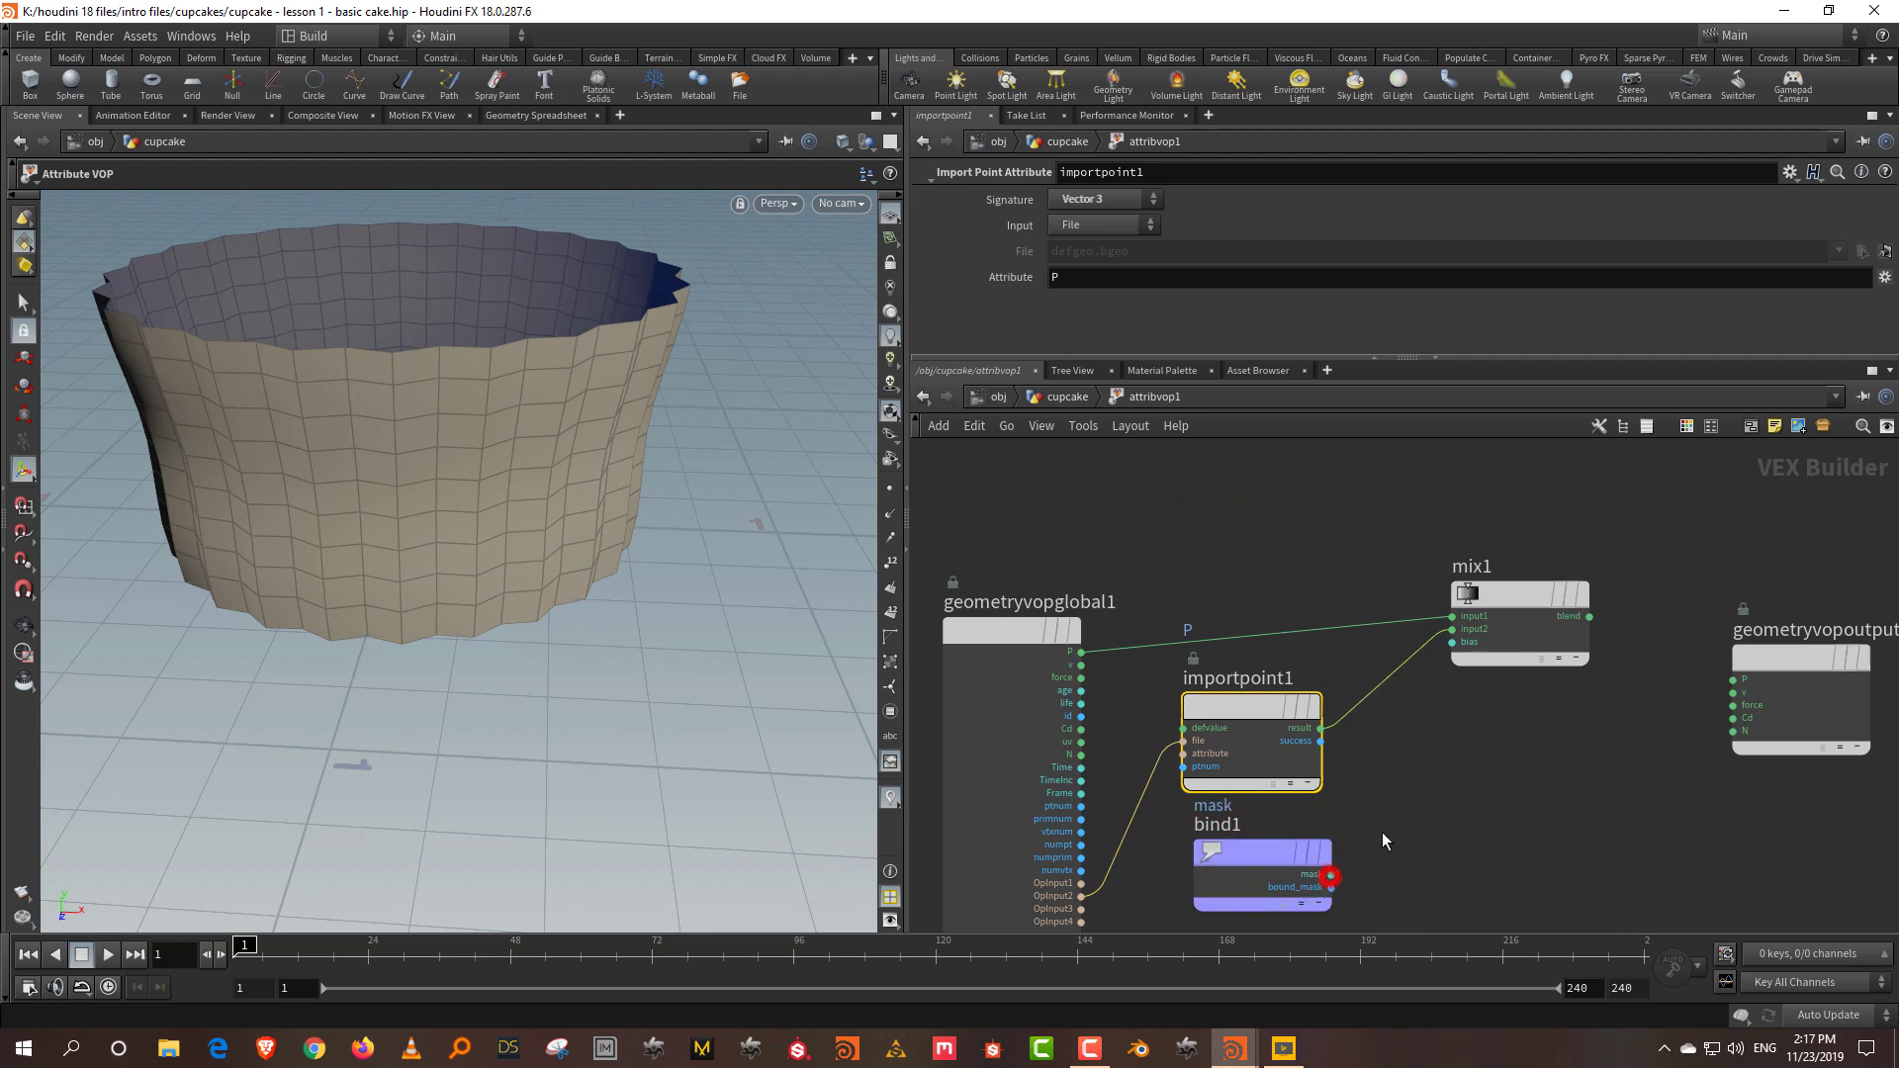
{"action": "left_click", "coordinate": [1452, 643]}
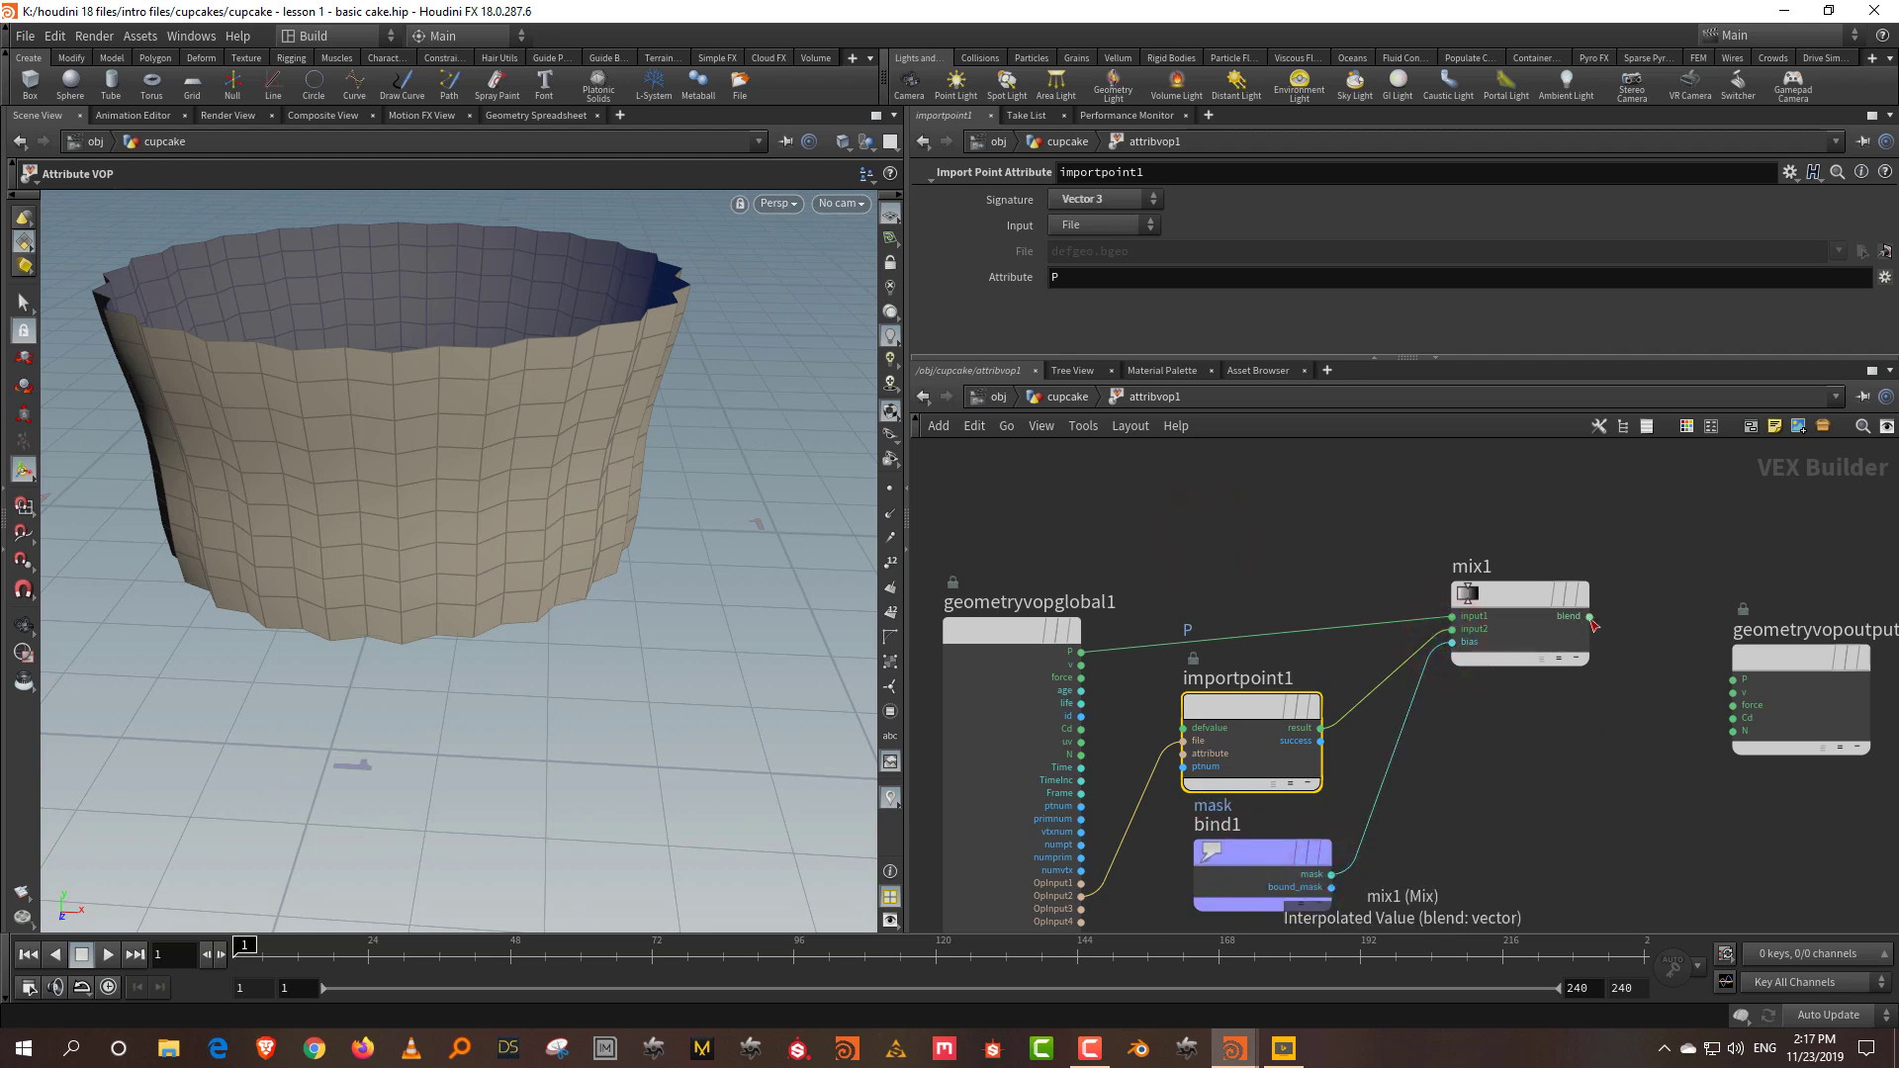
Step: Connect mix1's blend output to output P and orbit to inspect the liner
{"action": "scroll", "coordinate": [1480, 757], "scroll_direction": "up", "scroll_amount": 2}
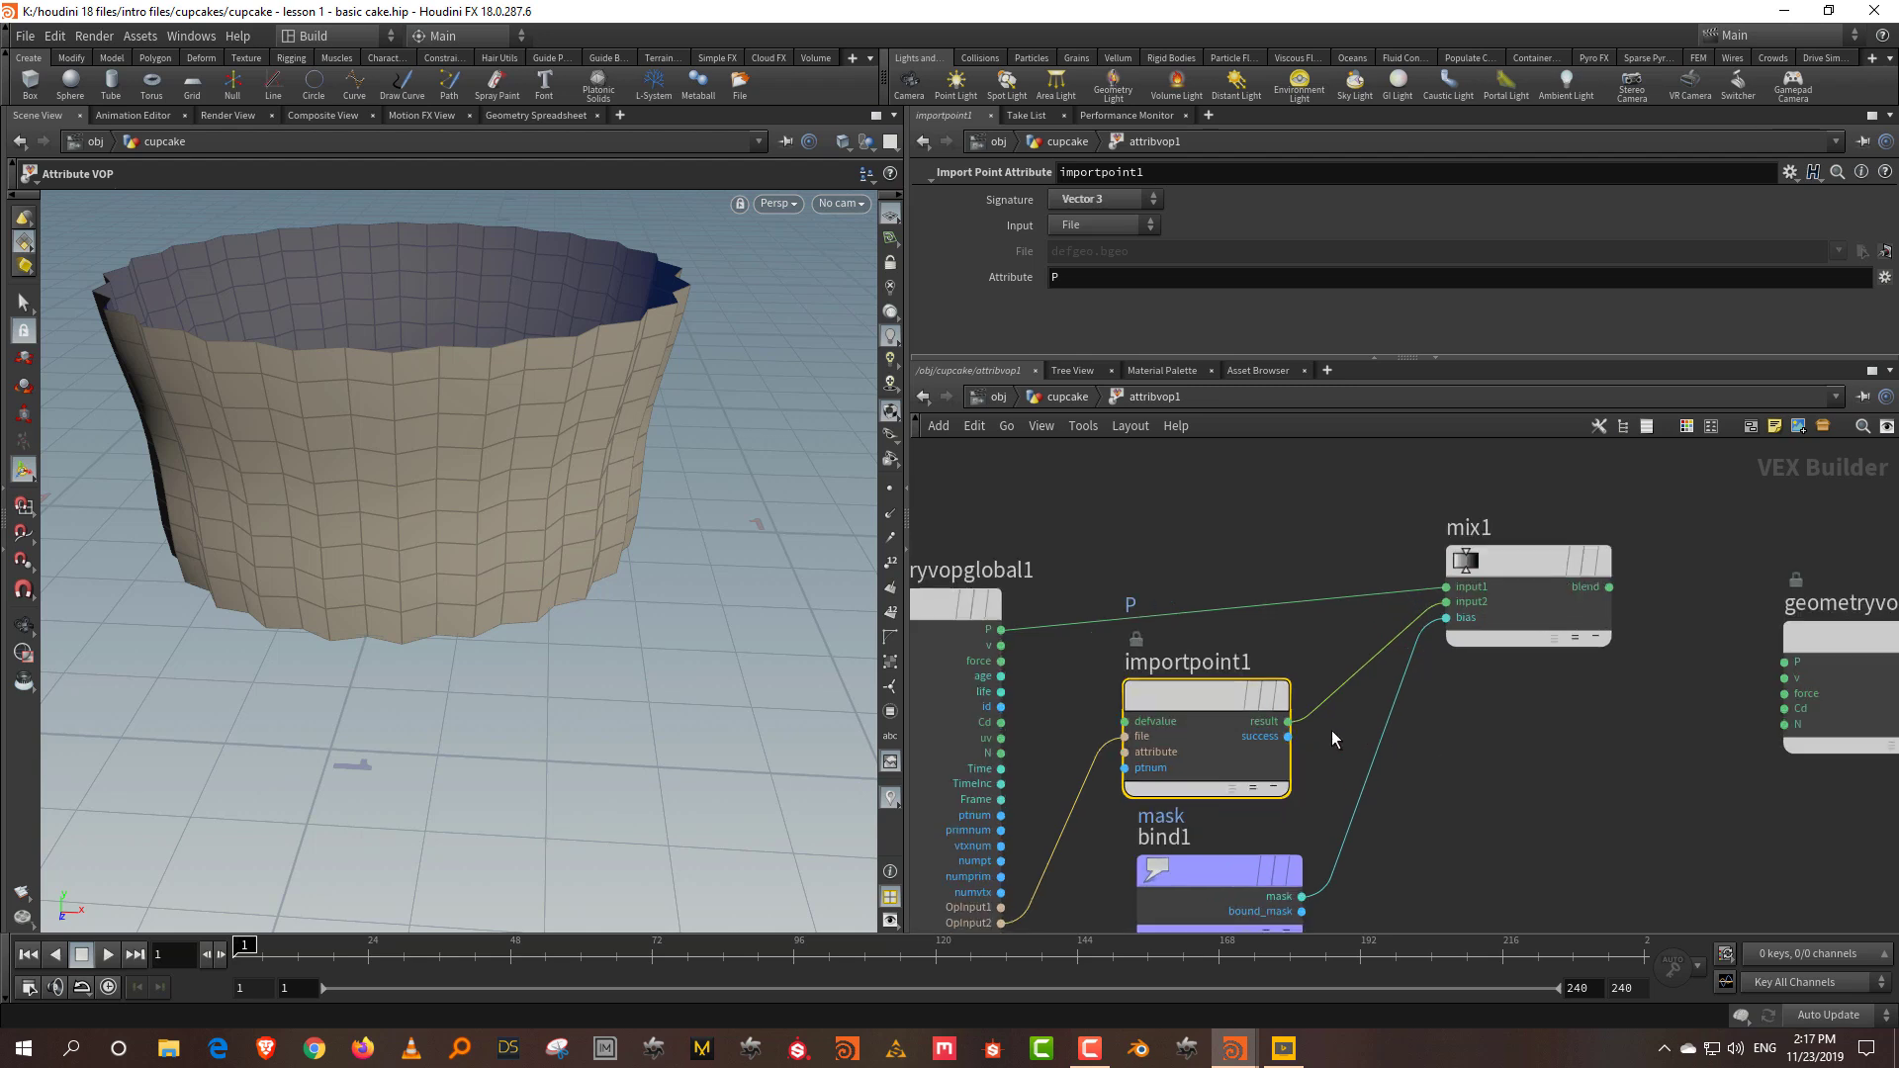
{"action": "middle_click_drag", "start_coordinate": [1331, 737], "coordinate": [1293, 802]}
{"action": "left_click", "coordinate": [1572, 653]}
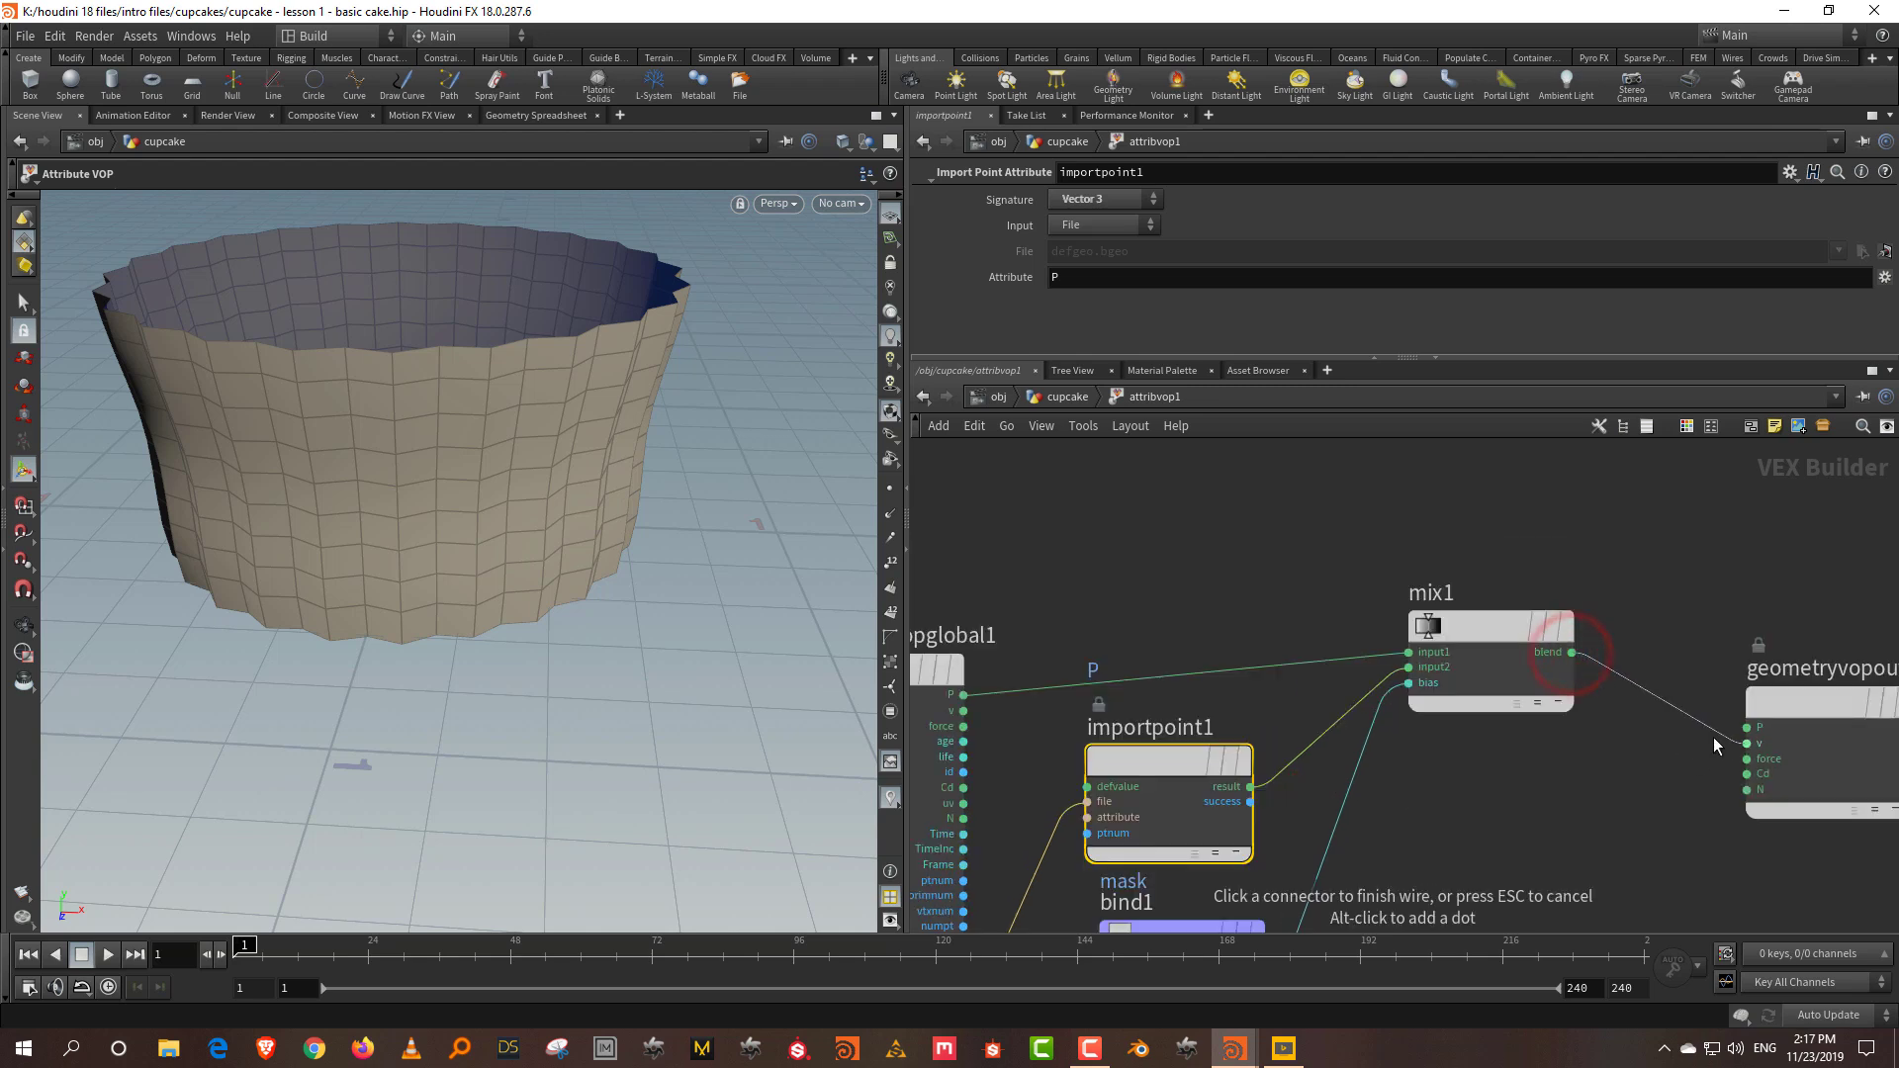
{"action": "left_click", "coordinate": [1714, 731]}
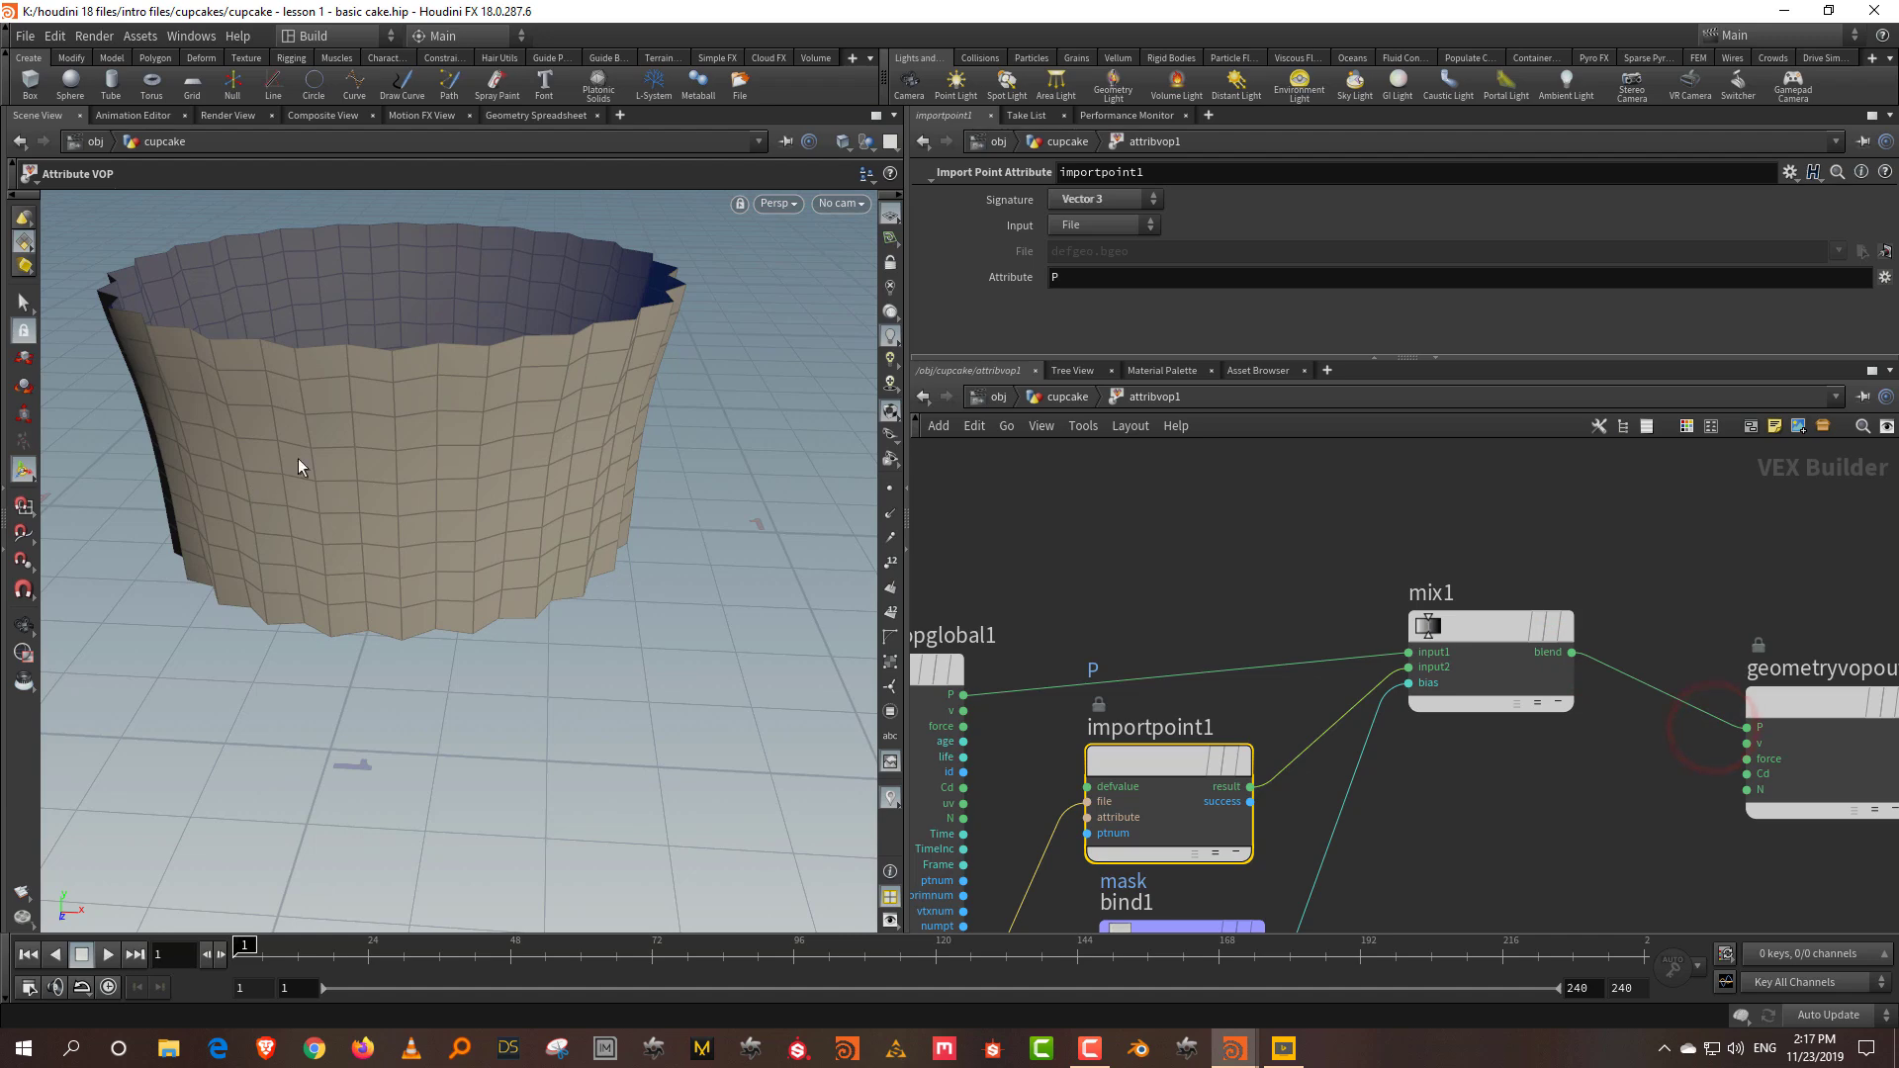
{"action": "key", "text": "Escape"}
{"action": "left_click_drag", "start_coordinate": [501, 465], "coordinate": [417, 435]}
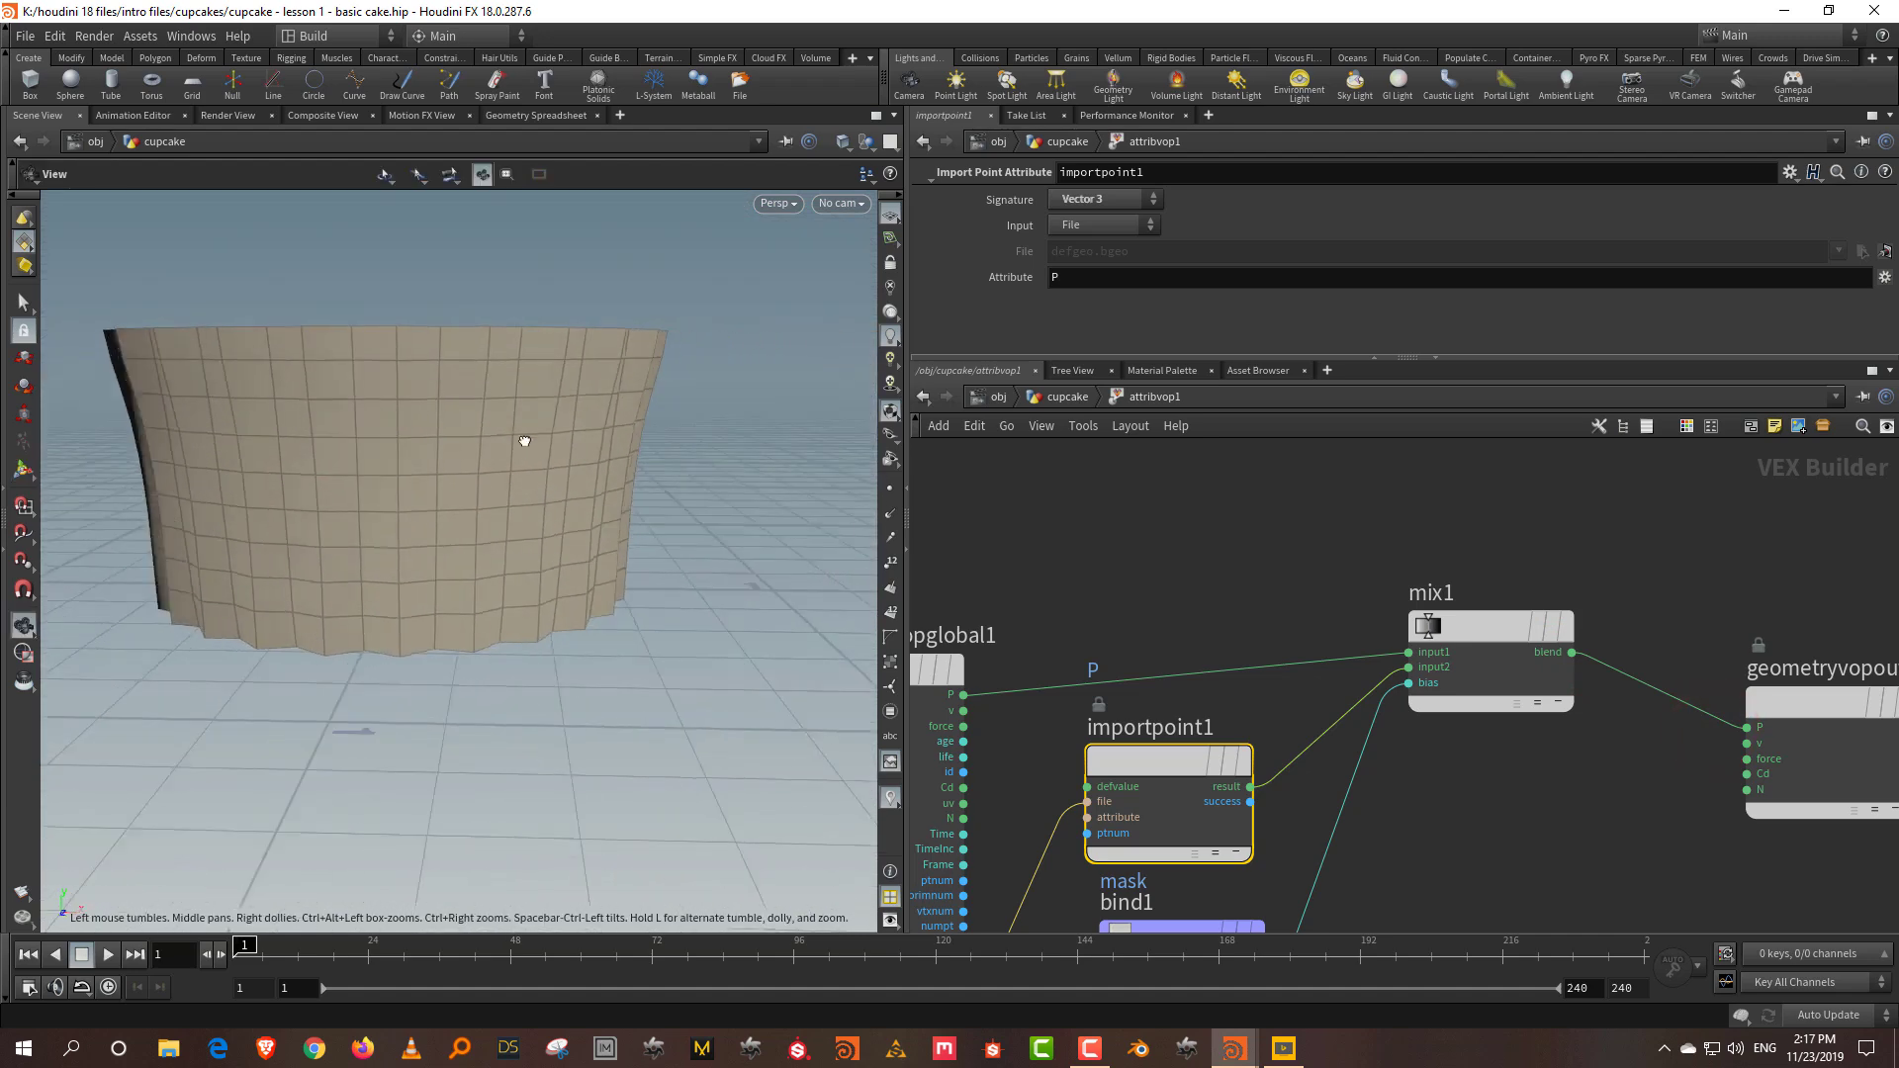
{"action": "mouse_move", "coordinate": [536, 444]}
{"action": "left_mouse_down"}
{"action": "mouse_move", "coordinate": [584, 454]}
{"action": "mouse_move", "coordinate": [580, 495]}
{"action": "mouse_move", "coordinate": [515, 474]}
{"action": "mouse_move", "coordinate": [524, 435]}
{"action": "left_mouse_up"}
Step: Cut the ray1–merge1 wire and add a Peak node fed by attribvop1
{"action": "left_click", "coordinate": [1063, 399]}
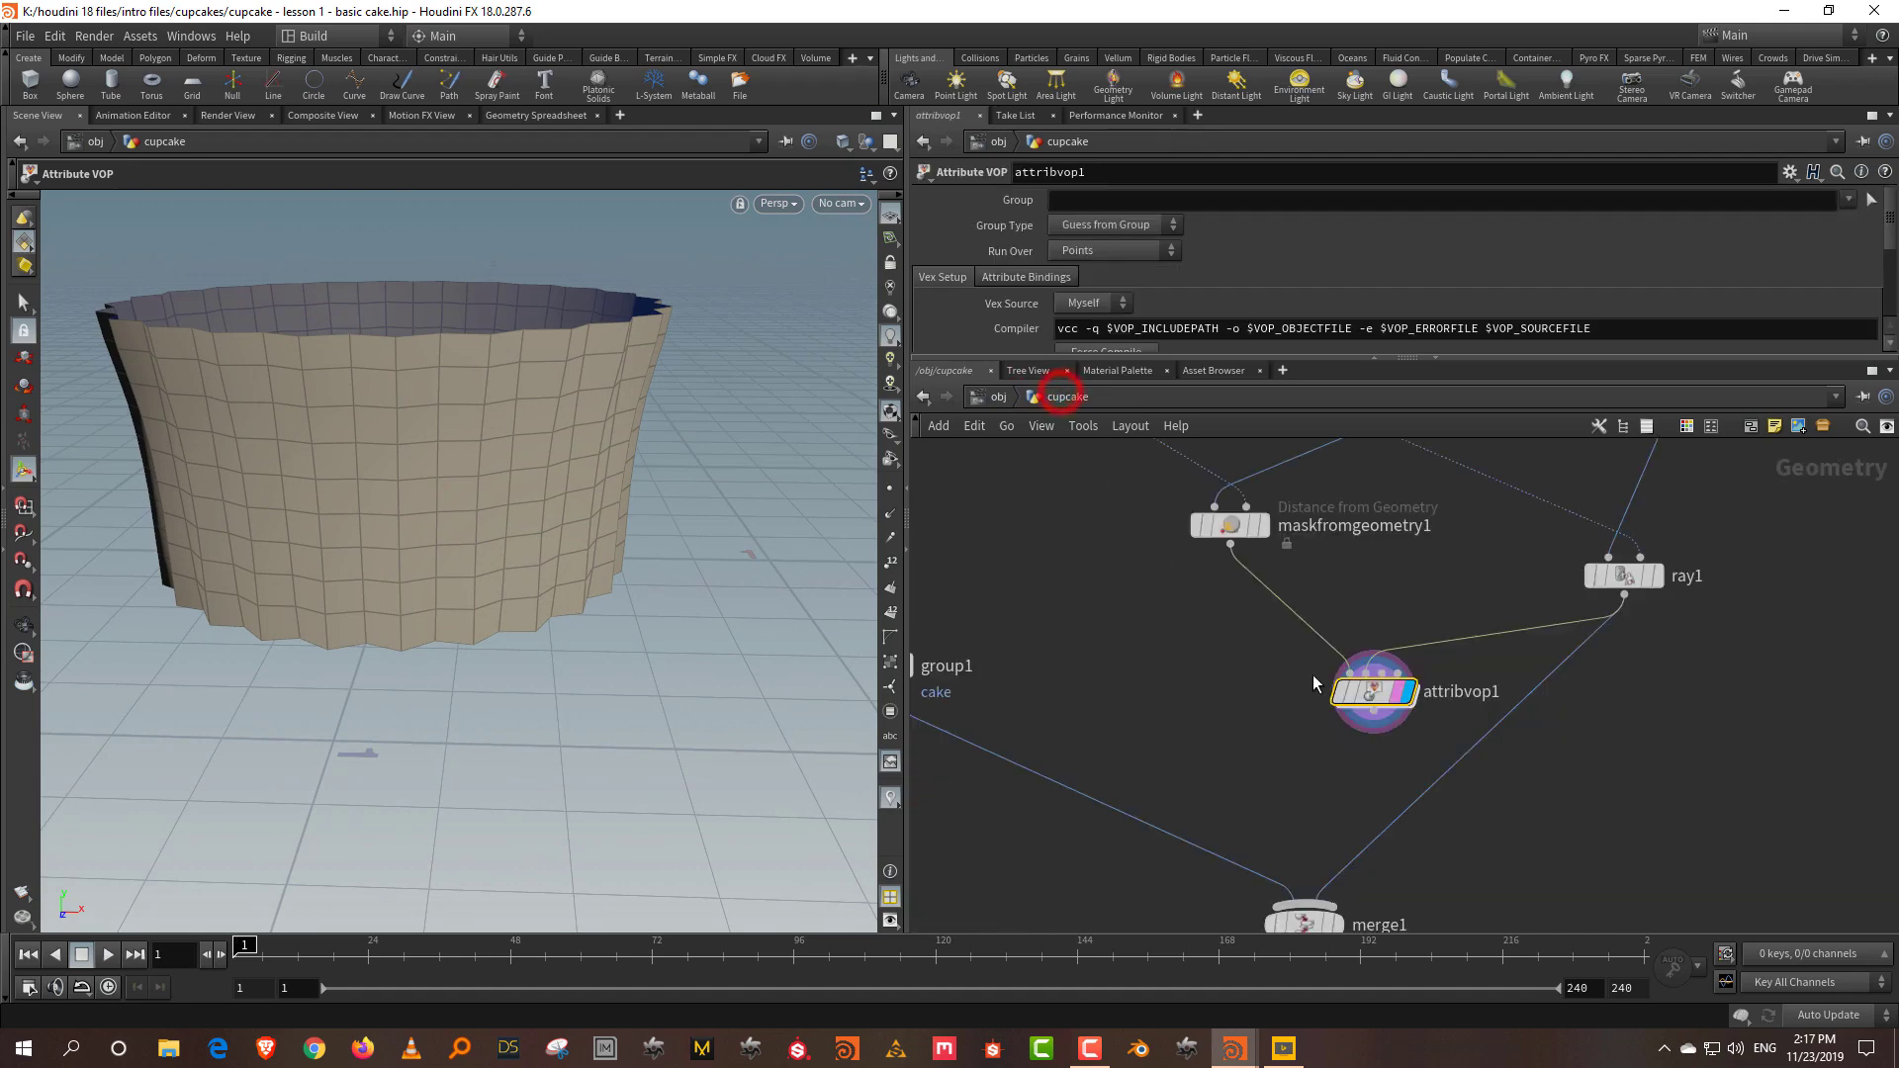
{"action": "left_click_drag", "start_coordinate": [1495, 712], "coordinate": [1492, 699]}
{"action": "key", "text": "Tab"}
{"action": "type", "text": "peak"}
{"action": "left_click", "coordinate": [1707, 210]}
{"action": "left_click", "coordinate": [1342, 676]}
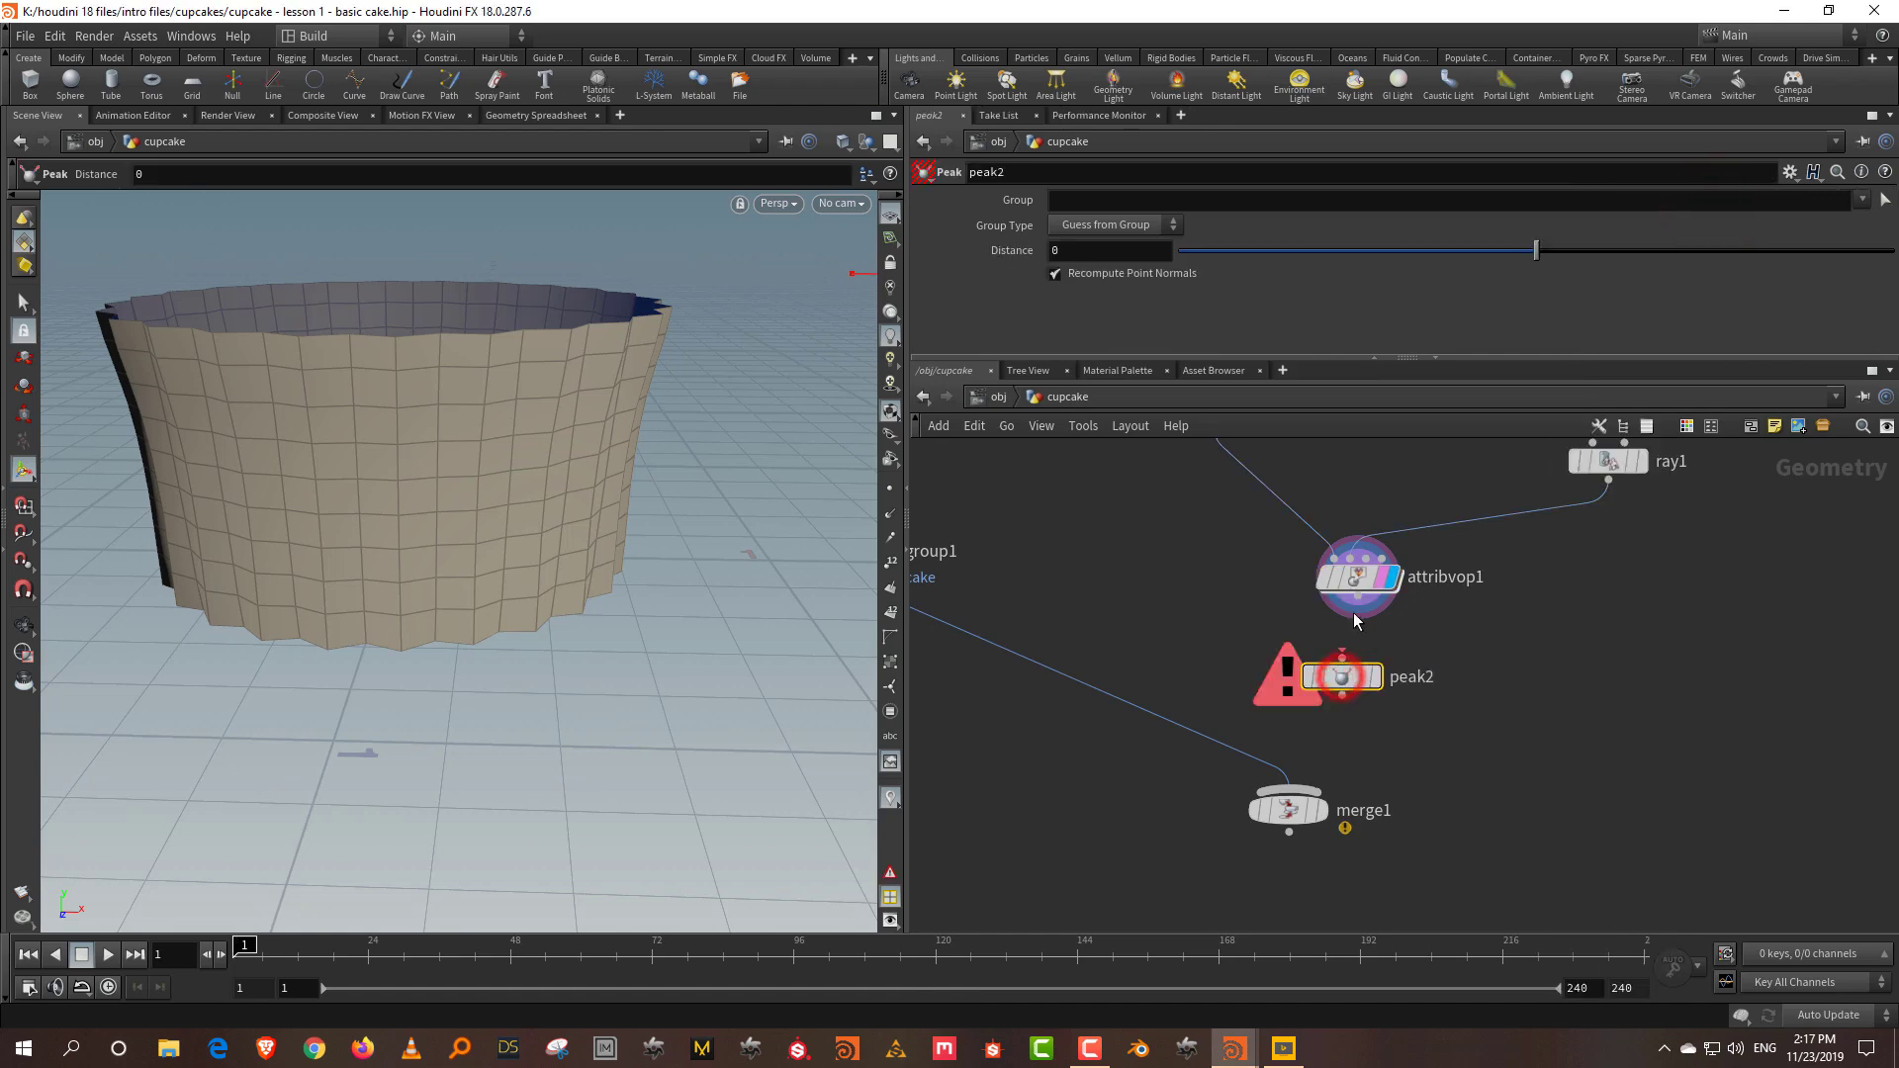
{"action": "left_click_drag", "start_coordinate": [1353, 610], "coordinate": [1342, 656]}
{"action": "left_click", "coordinate": [1374, 676]}
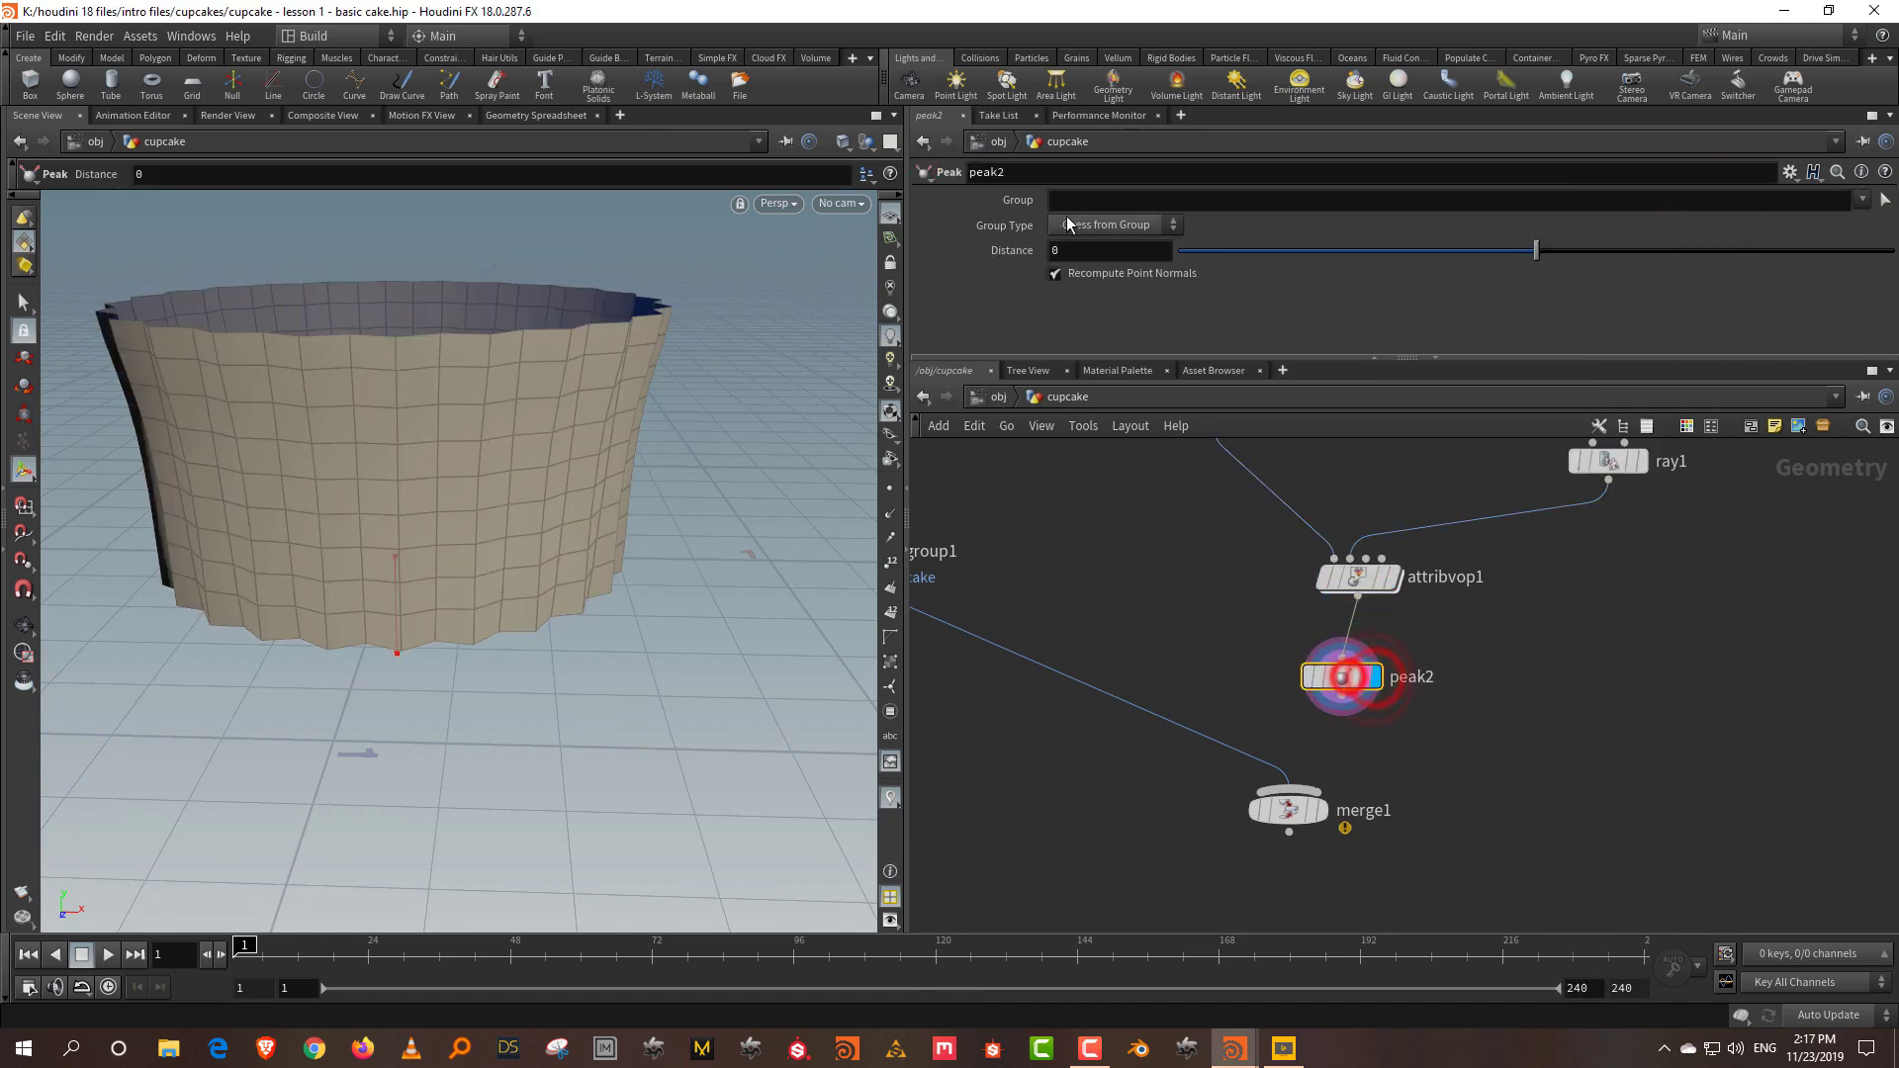
Step: Set the Peak Distance to 0.01, then reduce it to 0.005
{"action": "left_click", "coordinate": [1077, 251]}
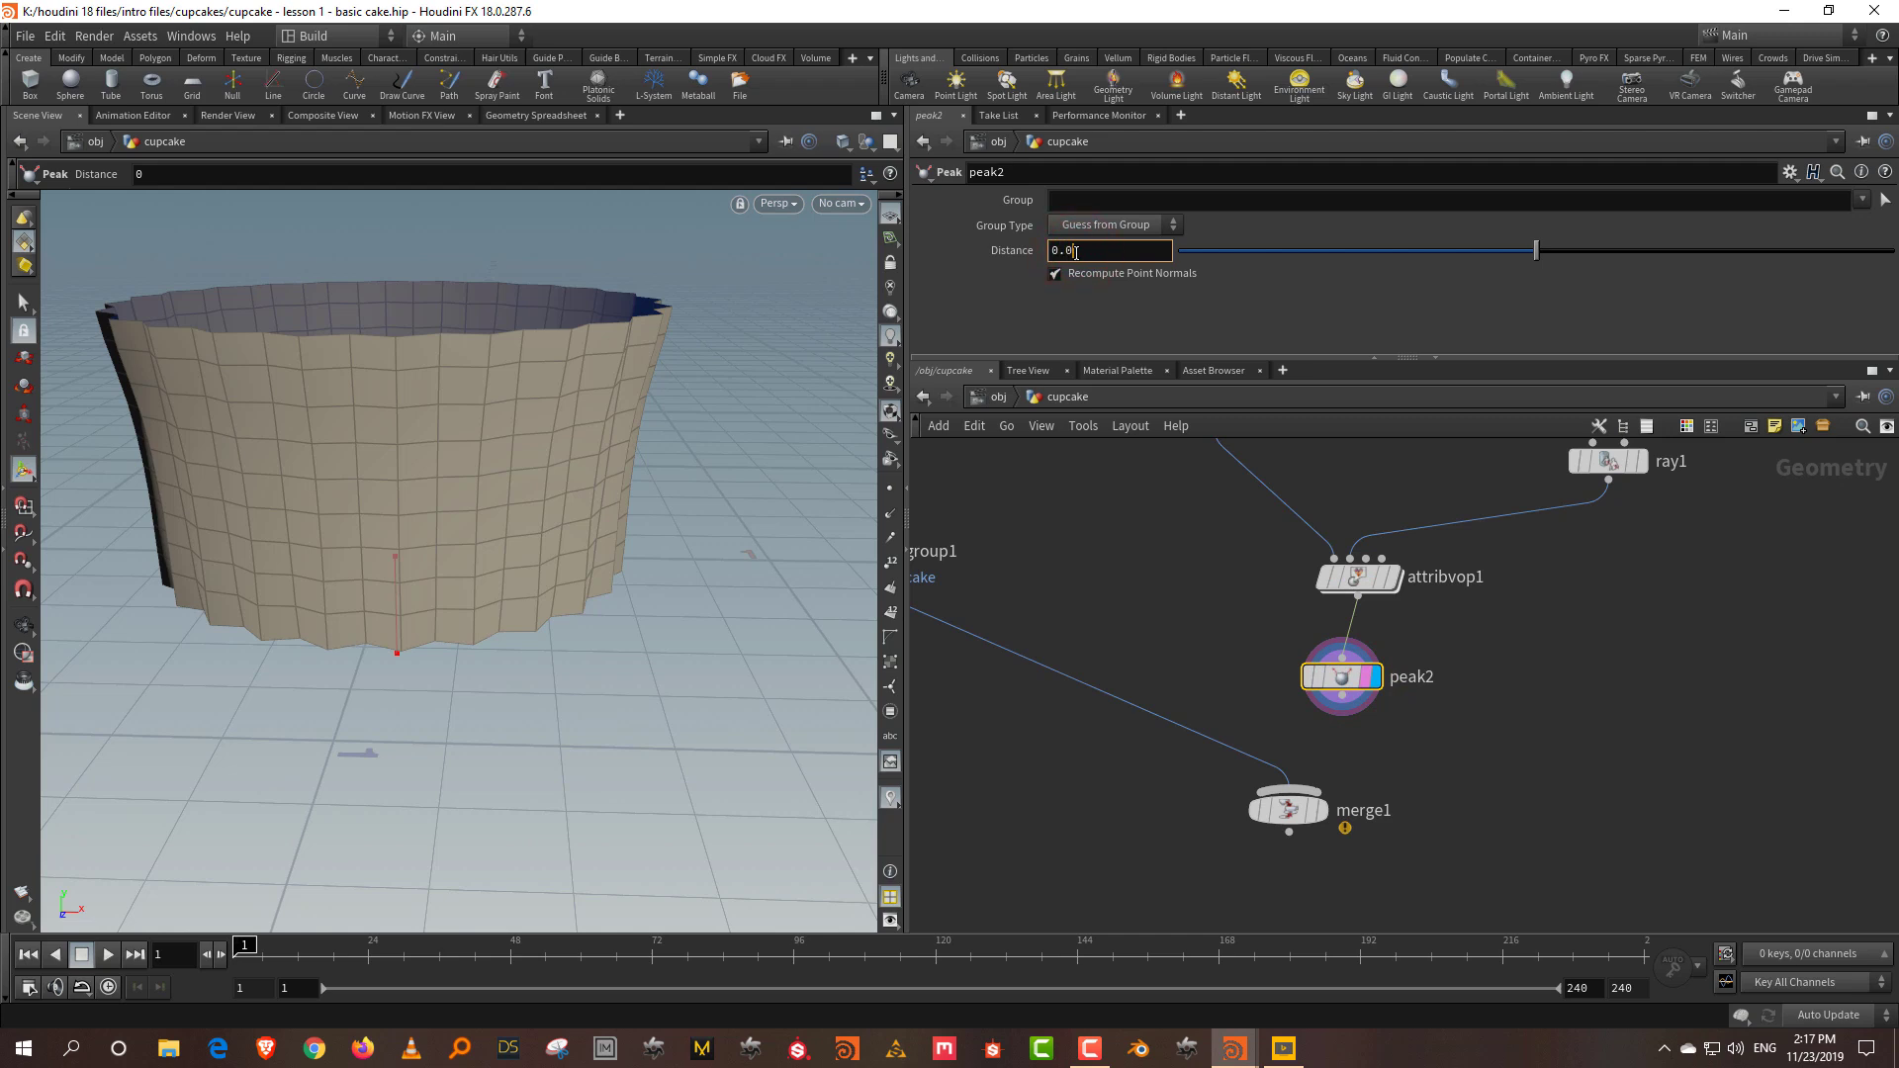
{"action": "type", "text": "0.01"}
{"action": "key", "text": "Return"}
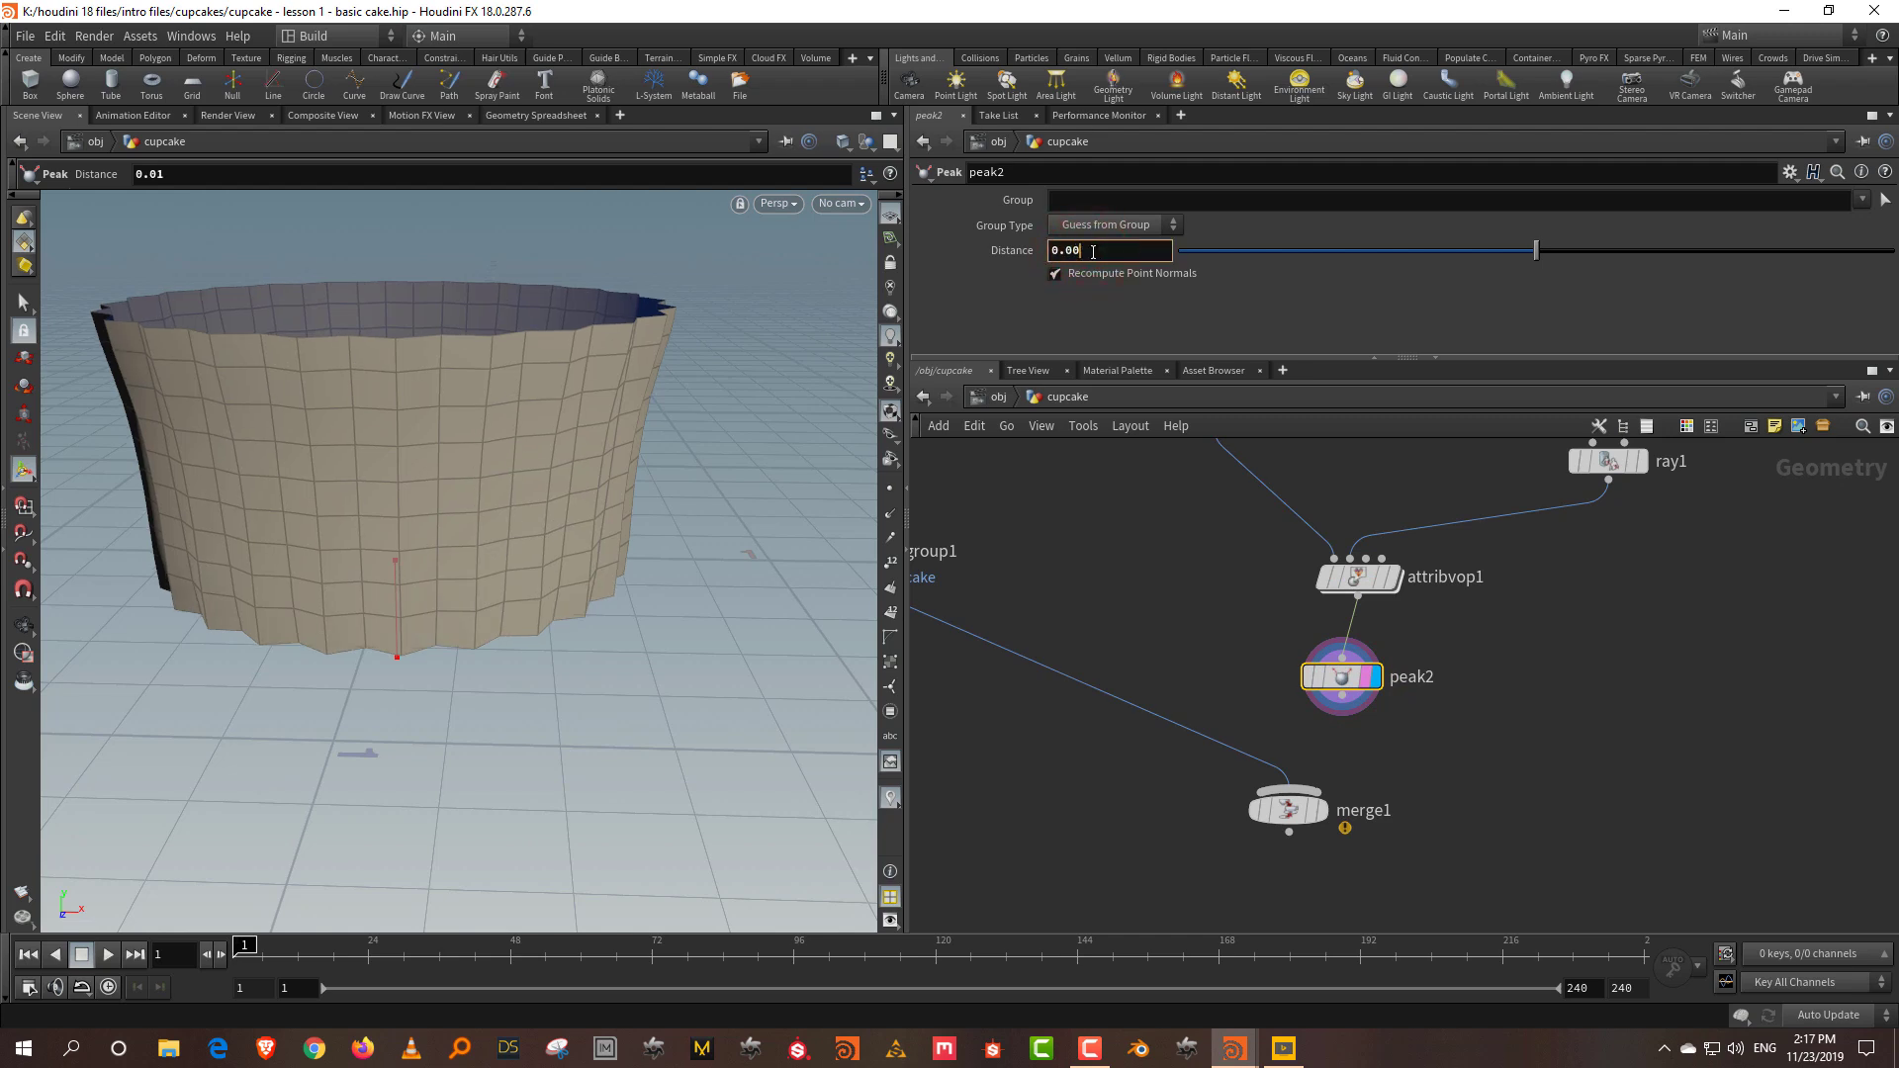
{"action": "key", "text": "Return"}
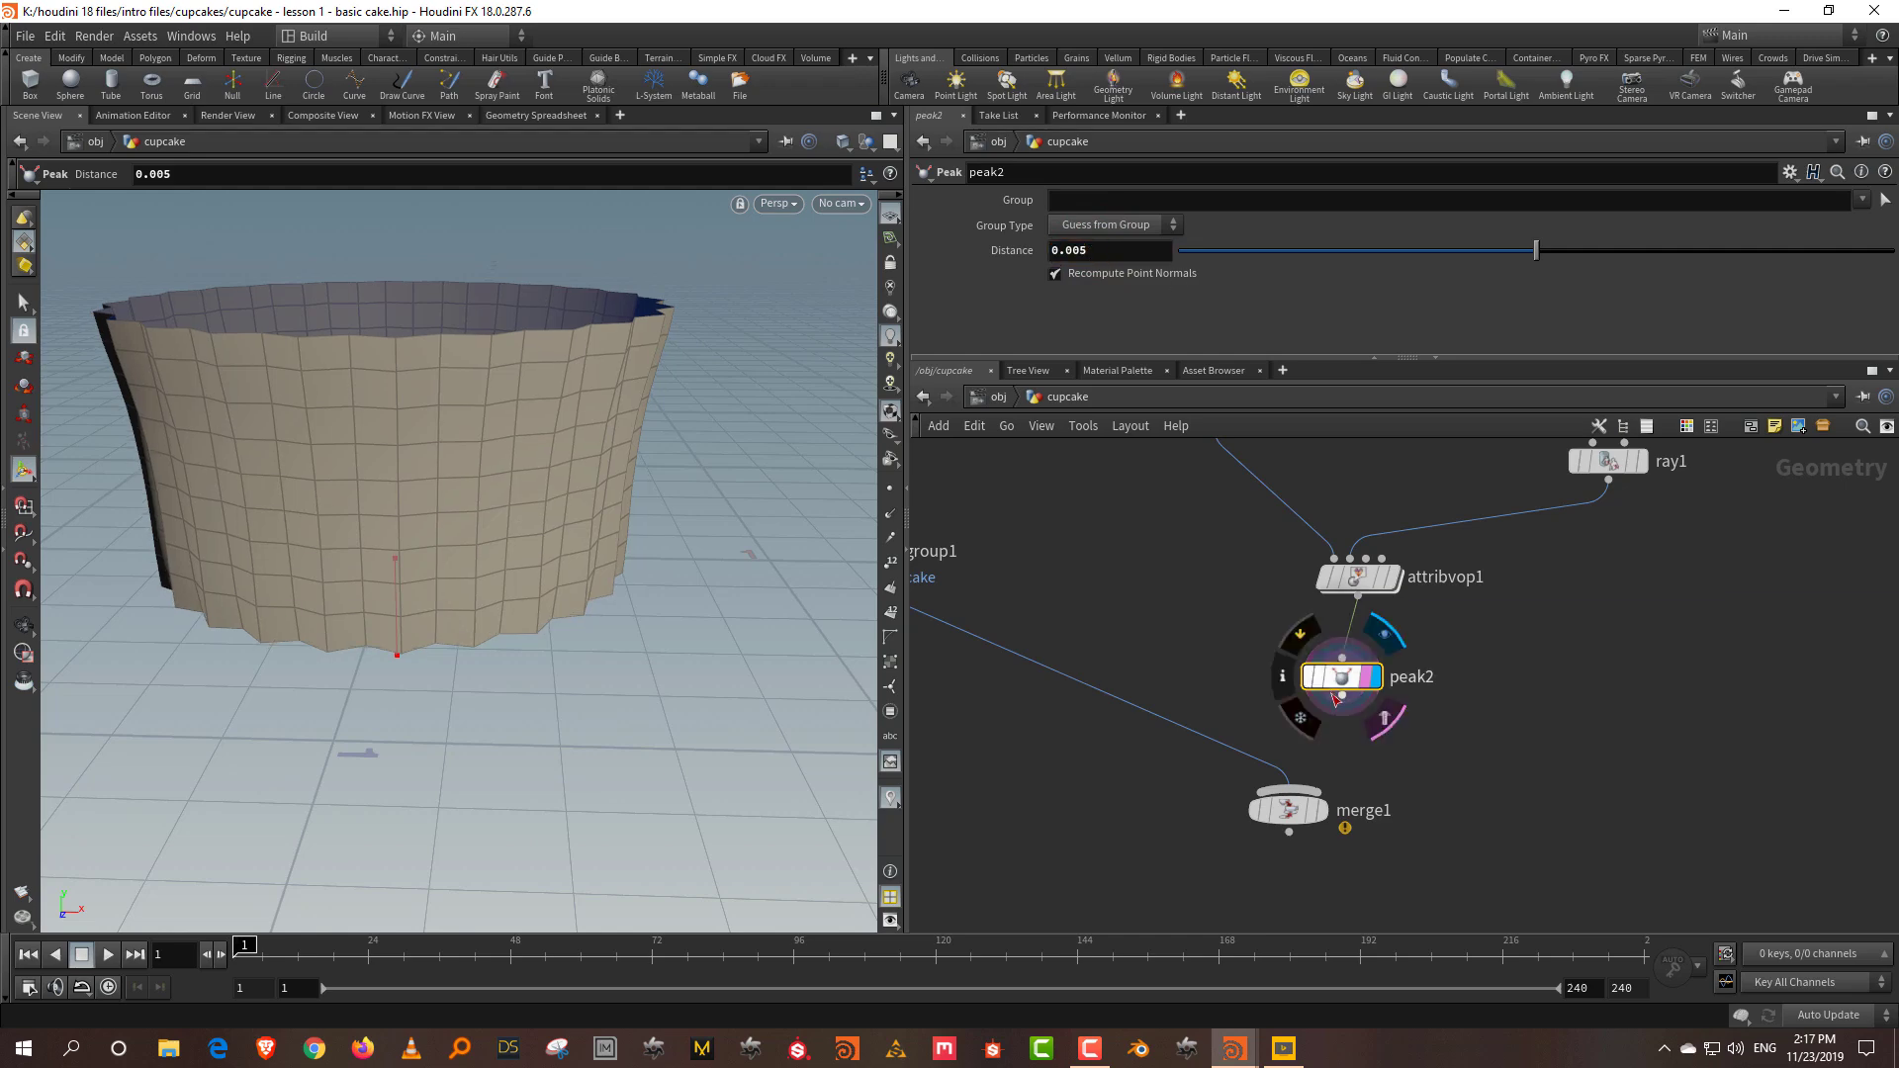
Step: Wire peak2 into merge1 and display merge1 to show the whole cupcake
{"action": "left_click", "coordinate": [1342, 698]}
{"action": "left_click", "coordinate": [1304, 791]}
{"action": "left_click", "coordinate": [1319, 817]}
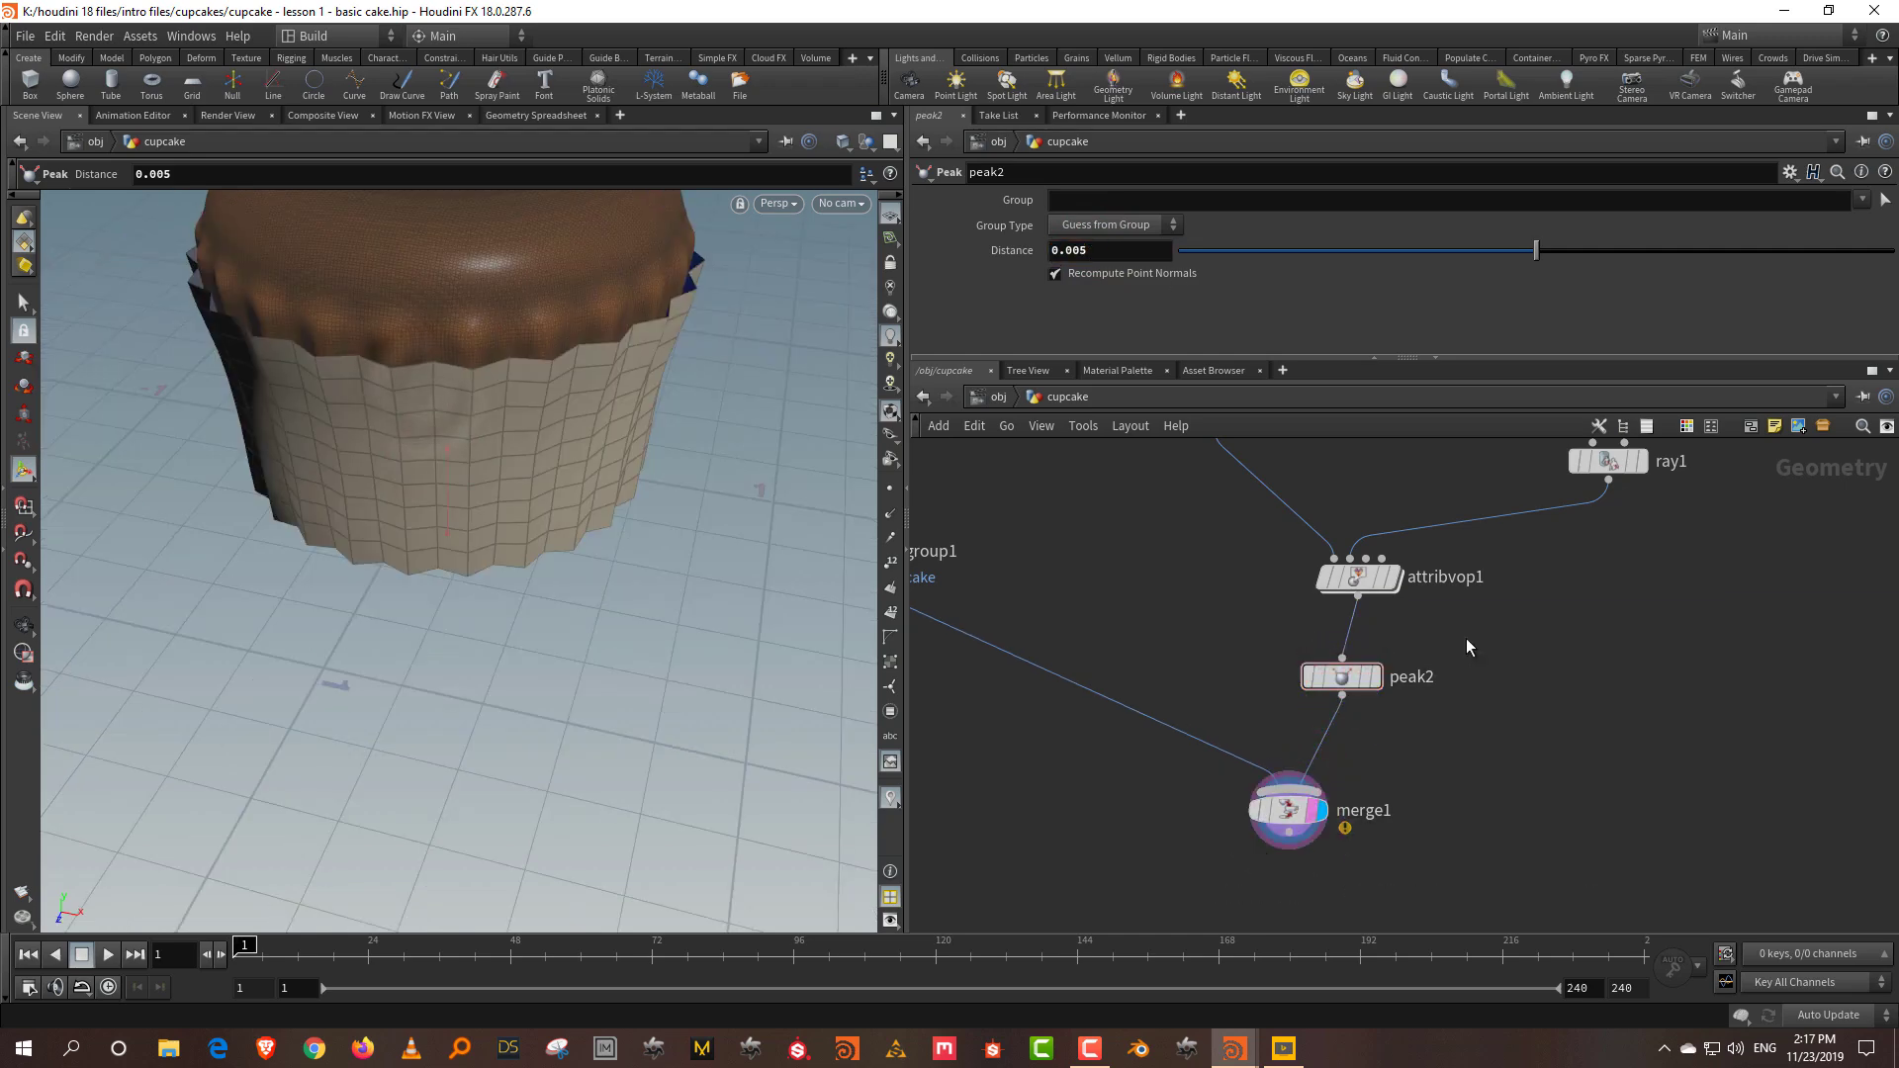
{"action": "middle_click_drag", "start_coordinate": [1471, 649], "coordinate": [1454, 762]}
{"action": "key", "text": "Escape"}
{"action": "left_click_drag", "start_coordinate": [593, 475], "coordinate": [539, 436]}
{"action": "key", "text": "Return"}
{"action": "scroll", "coordinate": [1611, 898], "scroll_direction": "down", "scroll_amount": 3}
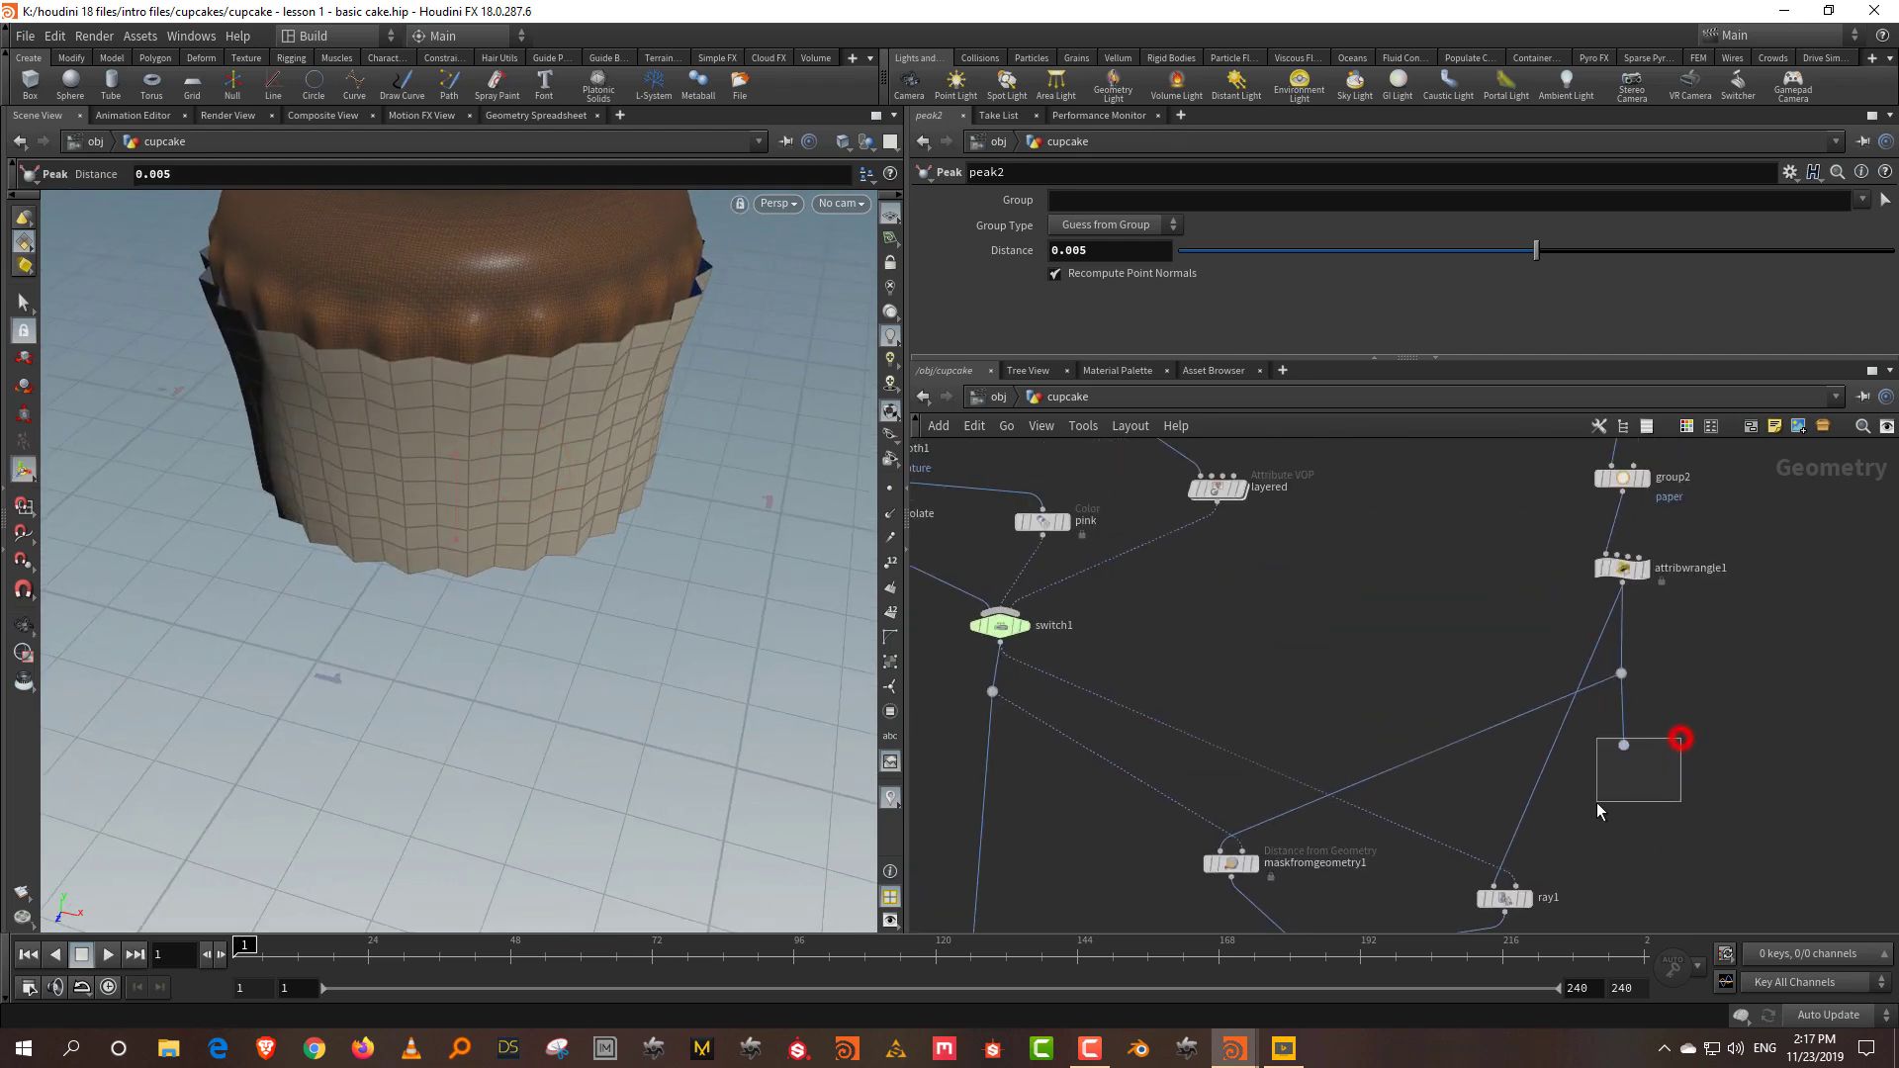
Step: Delete the wire dot and reconnect attribwrangle1 directly into ray1
{"action": "left_click_drag", "start_coordinate": [1681, 738], "coordinate": [1596, 804]}
{"action": "key", "text": "Delete"}
{"action": "middle_click_drag", "start_coordinate": [1699, 686], "coordinate": [1581, 644]}
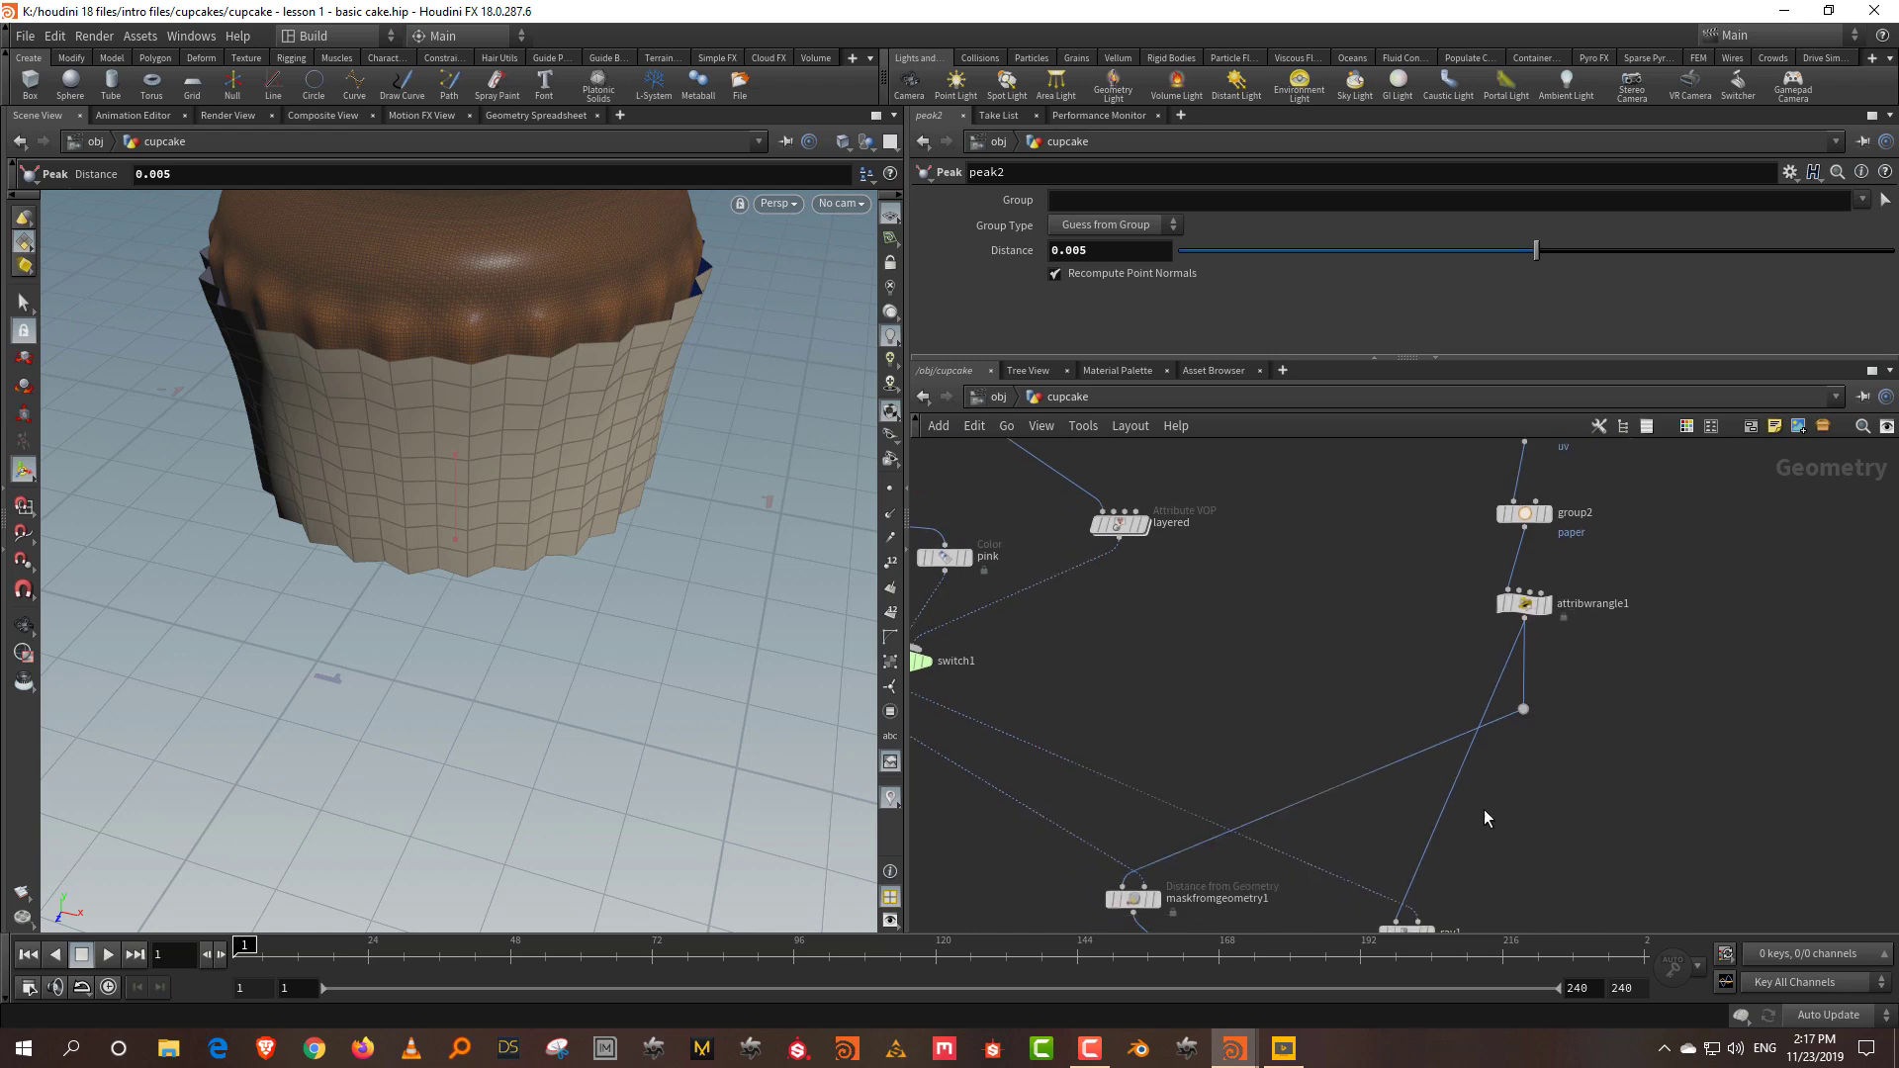
{"action": "left_click_drag", "start_coordinate": [1483, 809], "coordinate": [1434, 813]}
{"action": "left_click", "coordinate": [1524, 724]}
{"action": "middle_click_drag", "start_coordinate": [1453, 842], "coordinate": [1424, 770]}
{"action": "left_click", "coordinate": [1416, 787]}
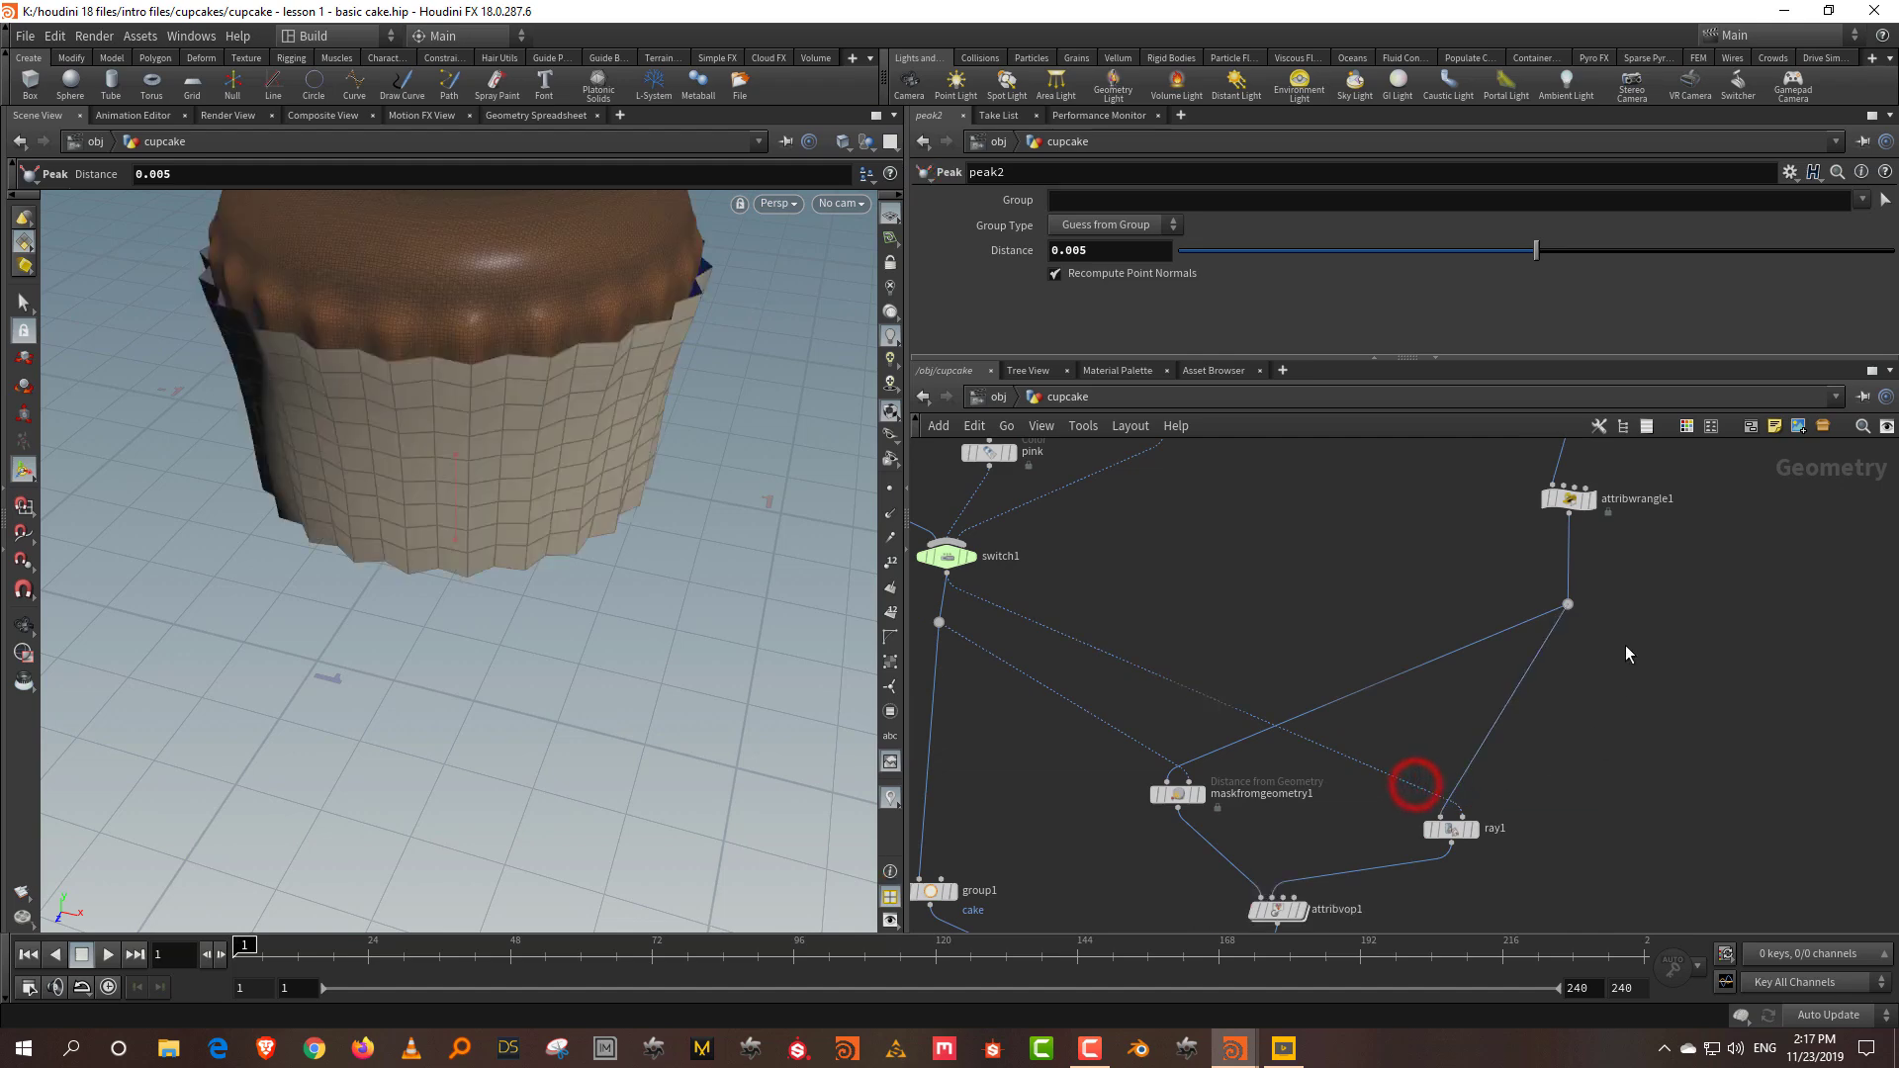
{"action": "middle_click_drag", "start_coordinate": [1642, 474], "coordinate": [1624, 696]}
{"action": "middle_click_drag", "start_coordinate": [1603, 587], "coordinate": [1591, 675]}
Step: Adjust lineartaper2 to Taper 1.12 and Squish 0.959 to reshape the liner
{"action": "left_click", "coordinate": [1513, 636]}
{"action": "left_click_drag", "start_coordinate": [1309, 358], "coordinate": [1310, 572]}
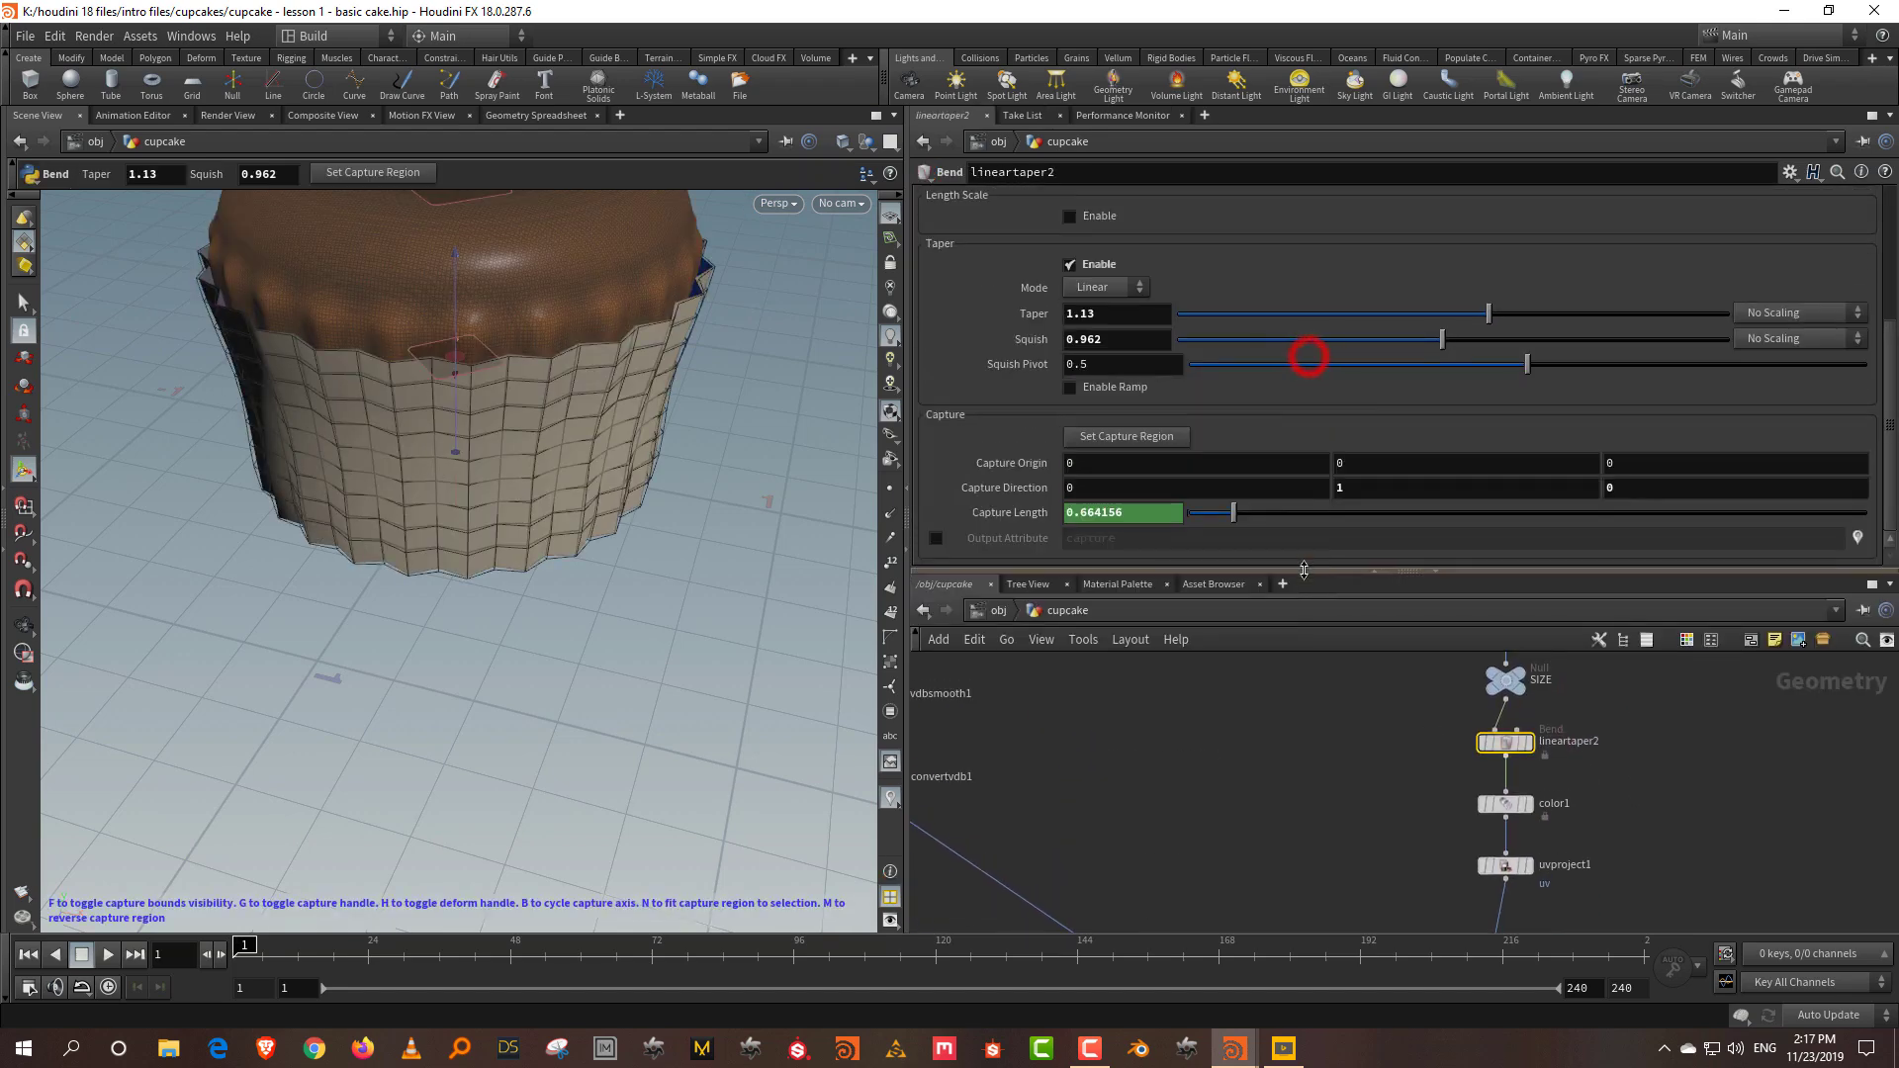
{"action": "left_click", "coordinate": [1306, 714]}
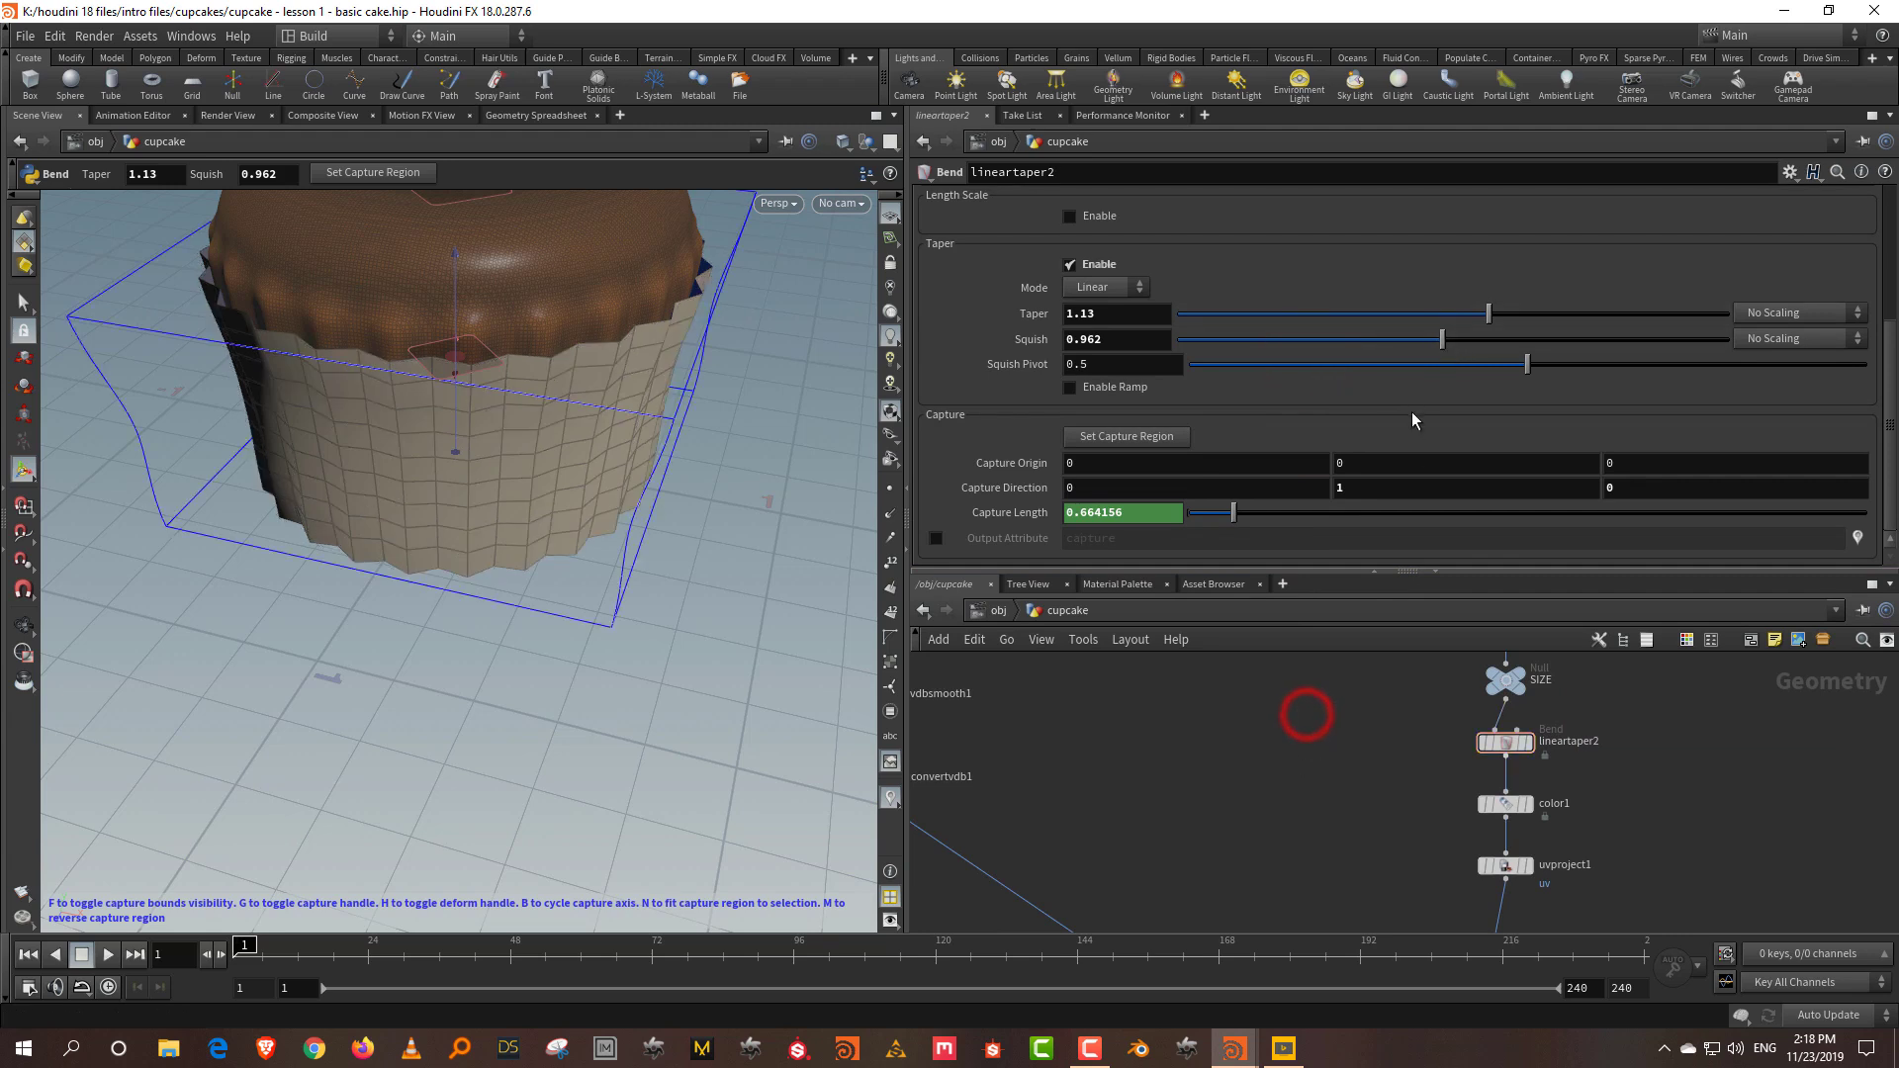
{"action": "mouse_move", "coordinate": [1442, 339]}
{"action": "left_mouse_down"}
{"action": "mouse_move", "coordinate": [1414, 348]}
{"action": "mouse_move", "coordinate": [1453, 350]}
{"action": "mouse_move", "coordinate": [1418, 351]}
{"action": "mouse_move", "coordinate": [1492, 317]}
{"action": "mouse_move", "coordinate": [1443, 353]}
{"action": "left_mouse_up"}
{"action": "left_click_drag", "start_coordinate": [579, 506], "coordinate": [653, 526]}
{"action": "scroll", "coordinate": [1302, 746], "scroll_direction": "down", "scroll_amount": 3}
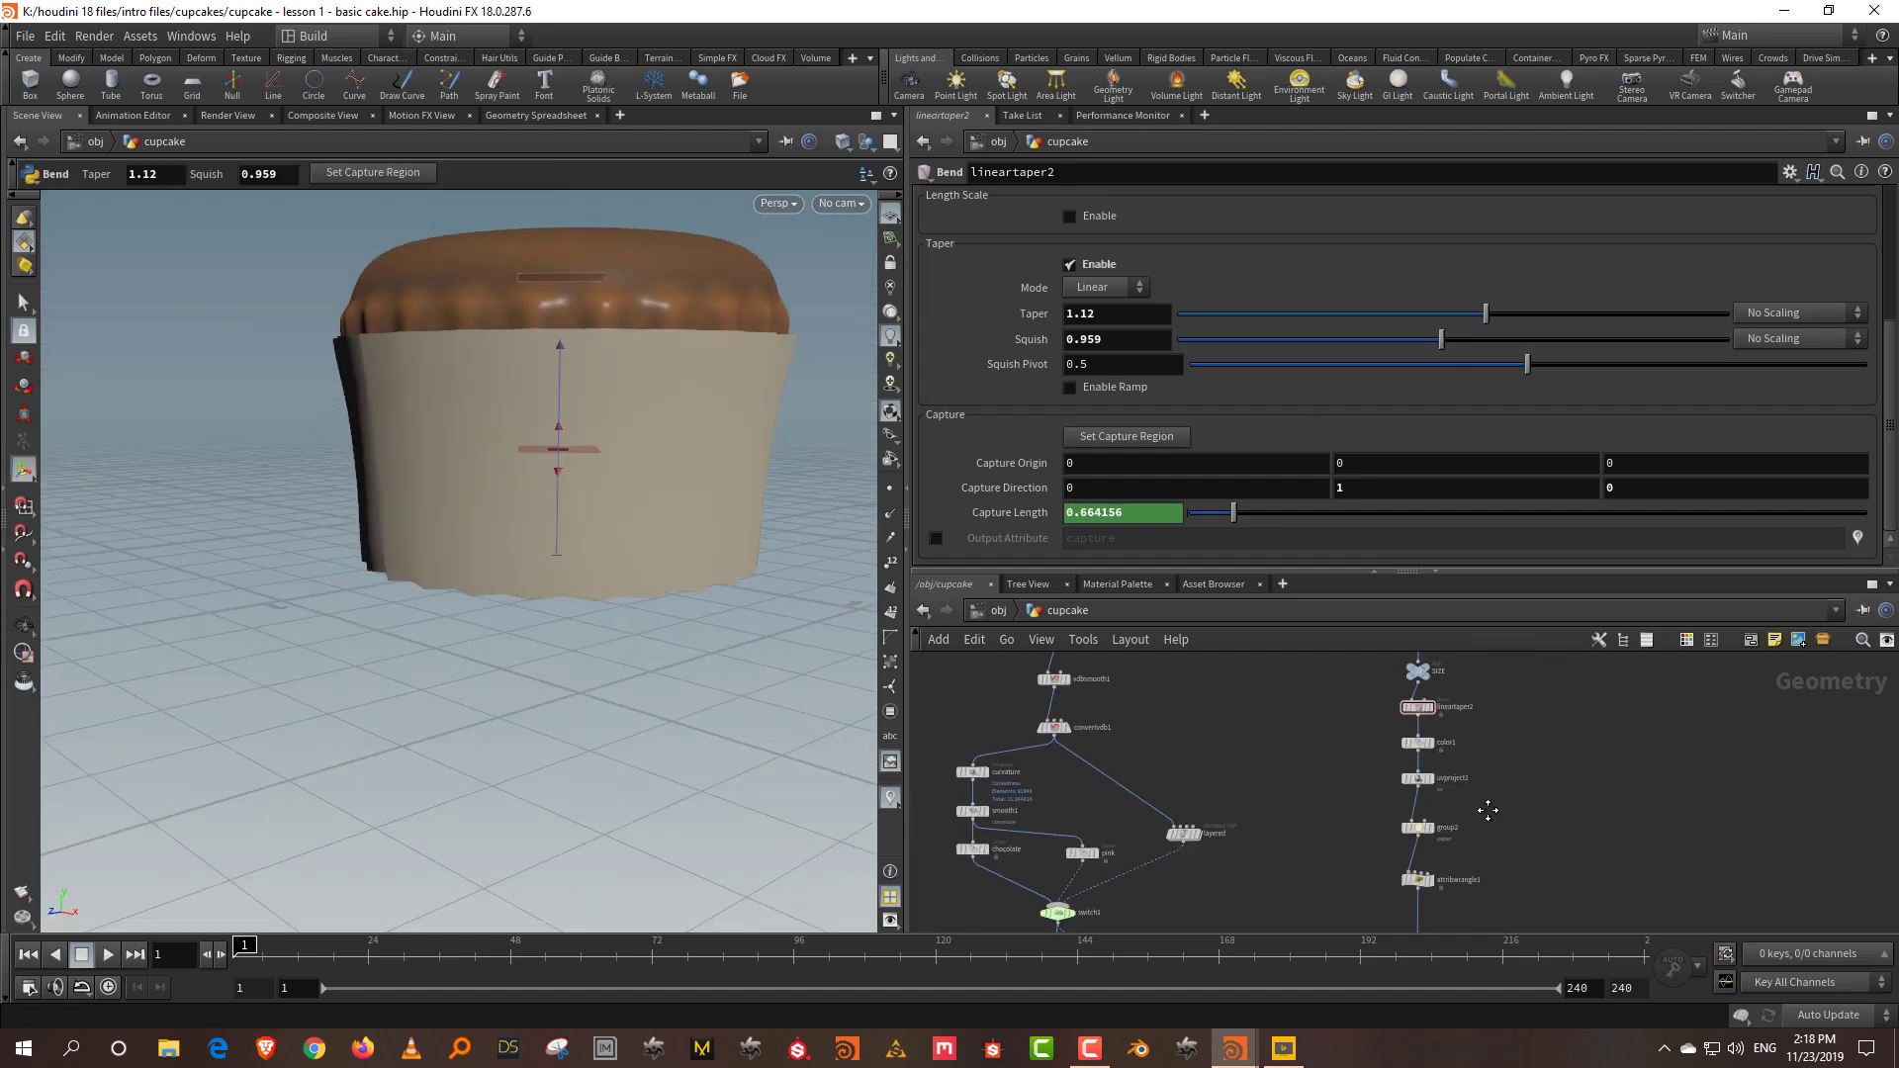
Step: Add a displayed Normal node below merge1 with Cusp Angle 30
{"action": "scroll", "coordinate": [1237, 841], "scroll_direction": "up", "scroll_amount": 3}
{"action": "key", "text": "Tab"}
{"action": "type", "text": "norm"}
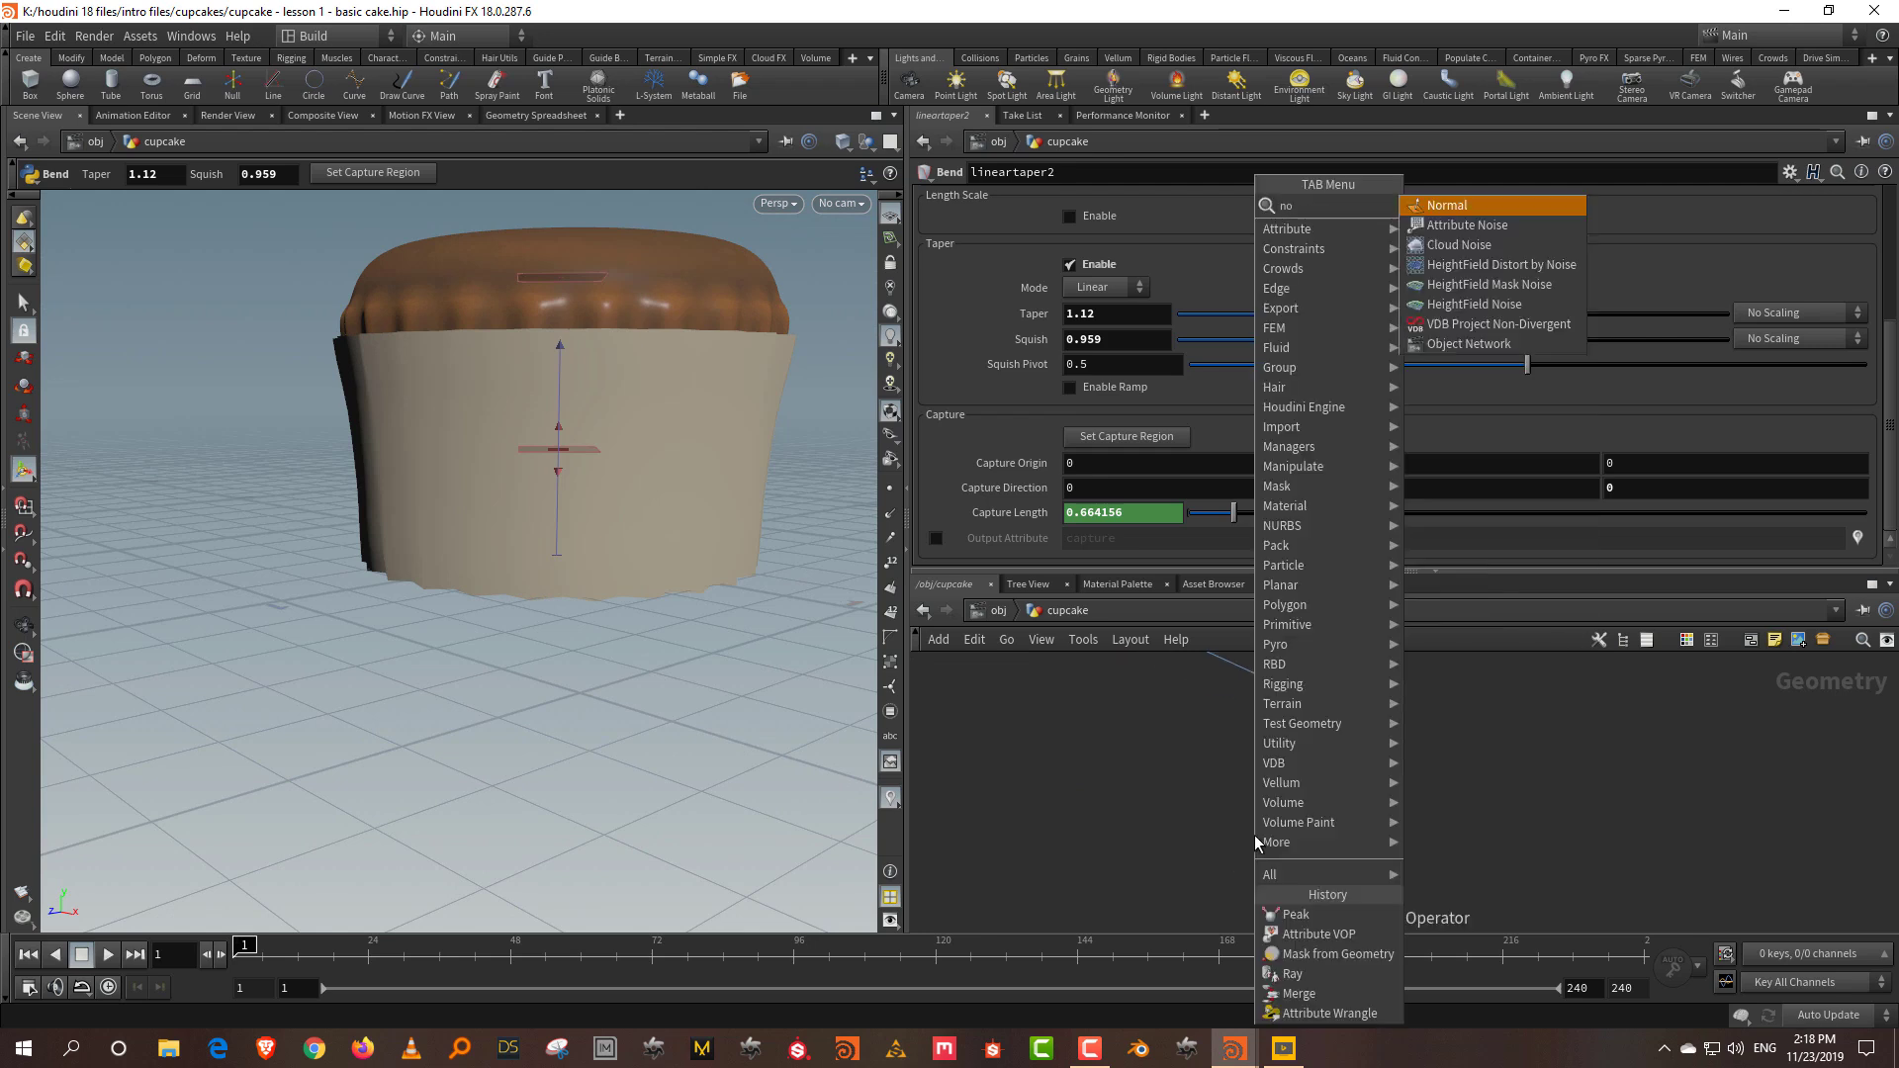
{"action": "left_click", "coordinate": [1442, 205]}
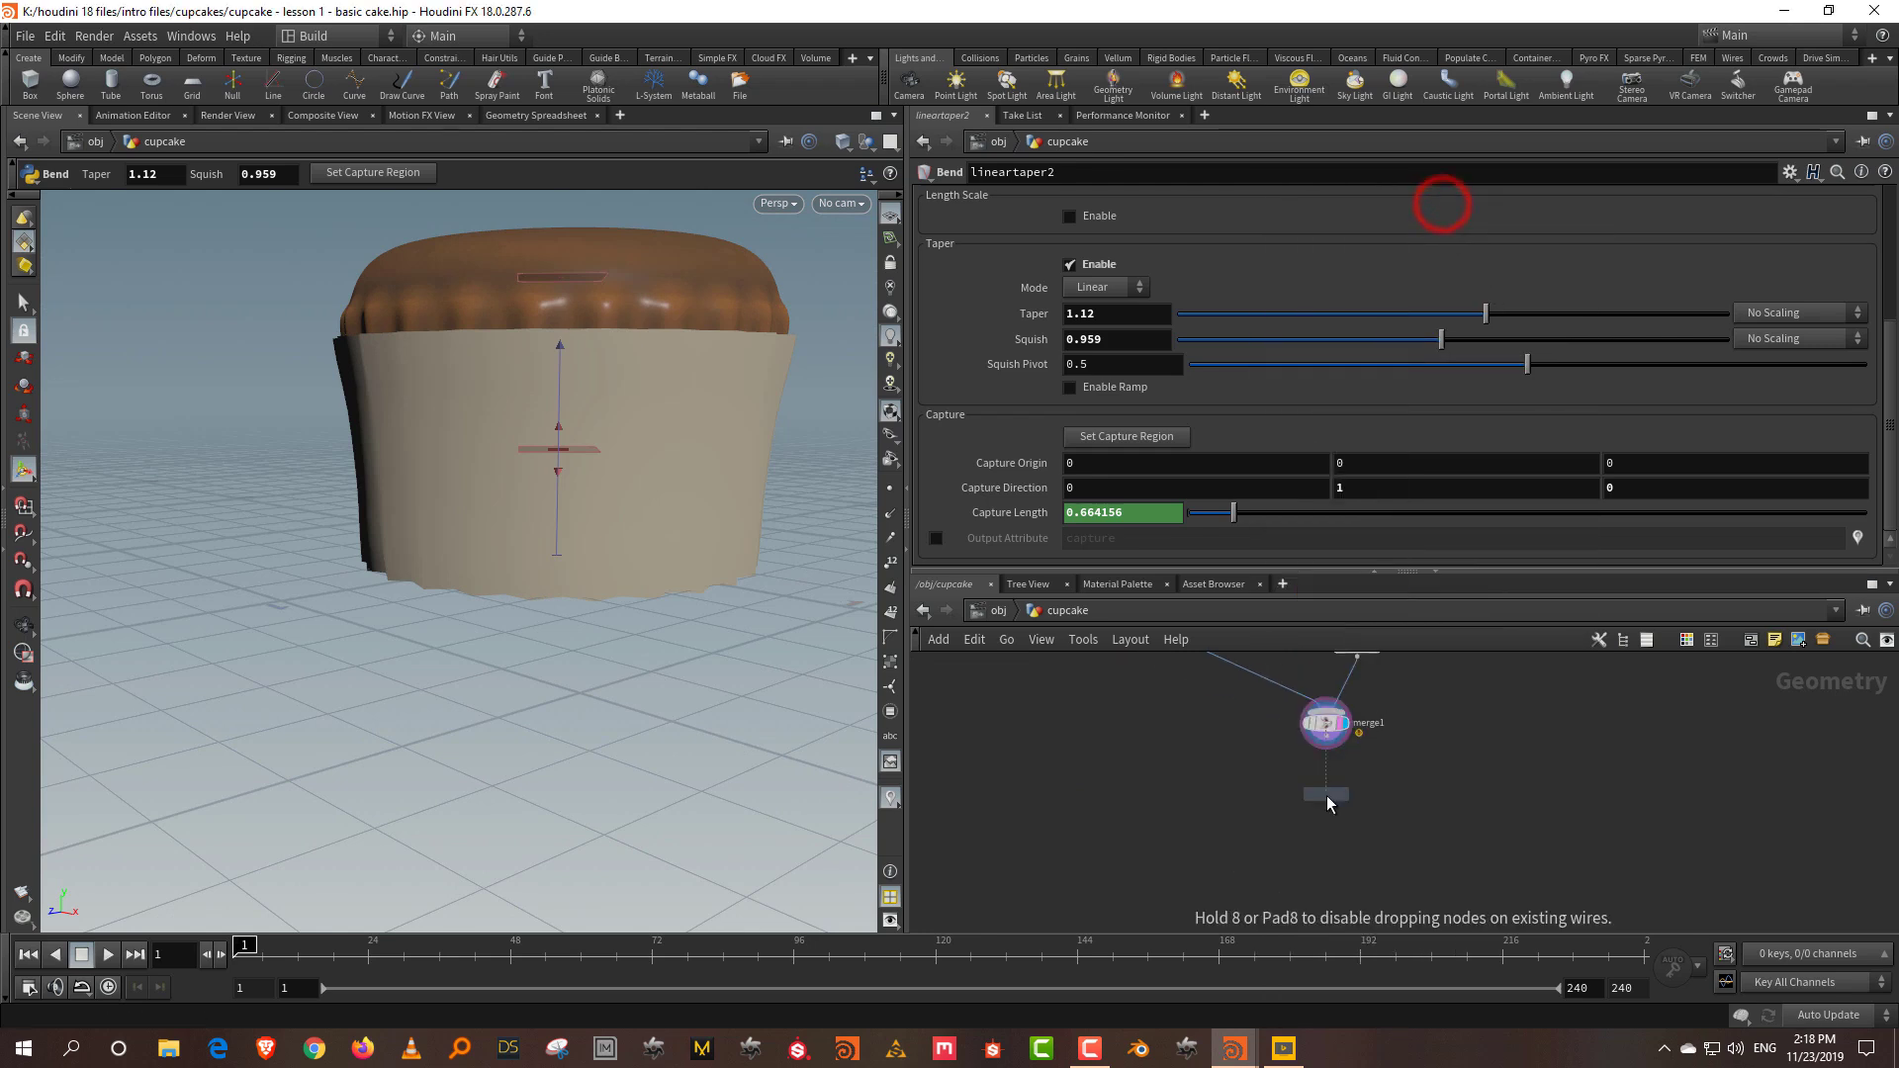
{"action": "left_click", "coordinate": [1327, 804]}
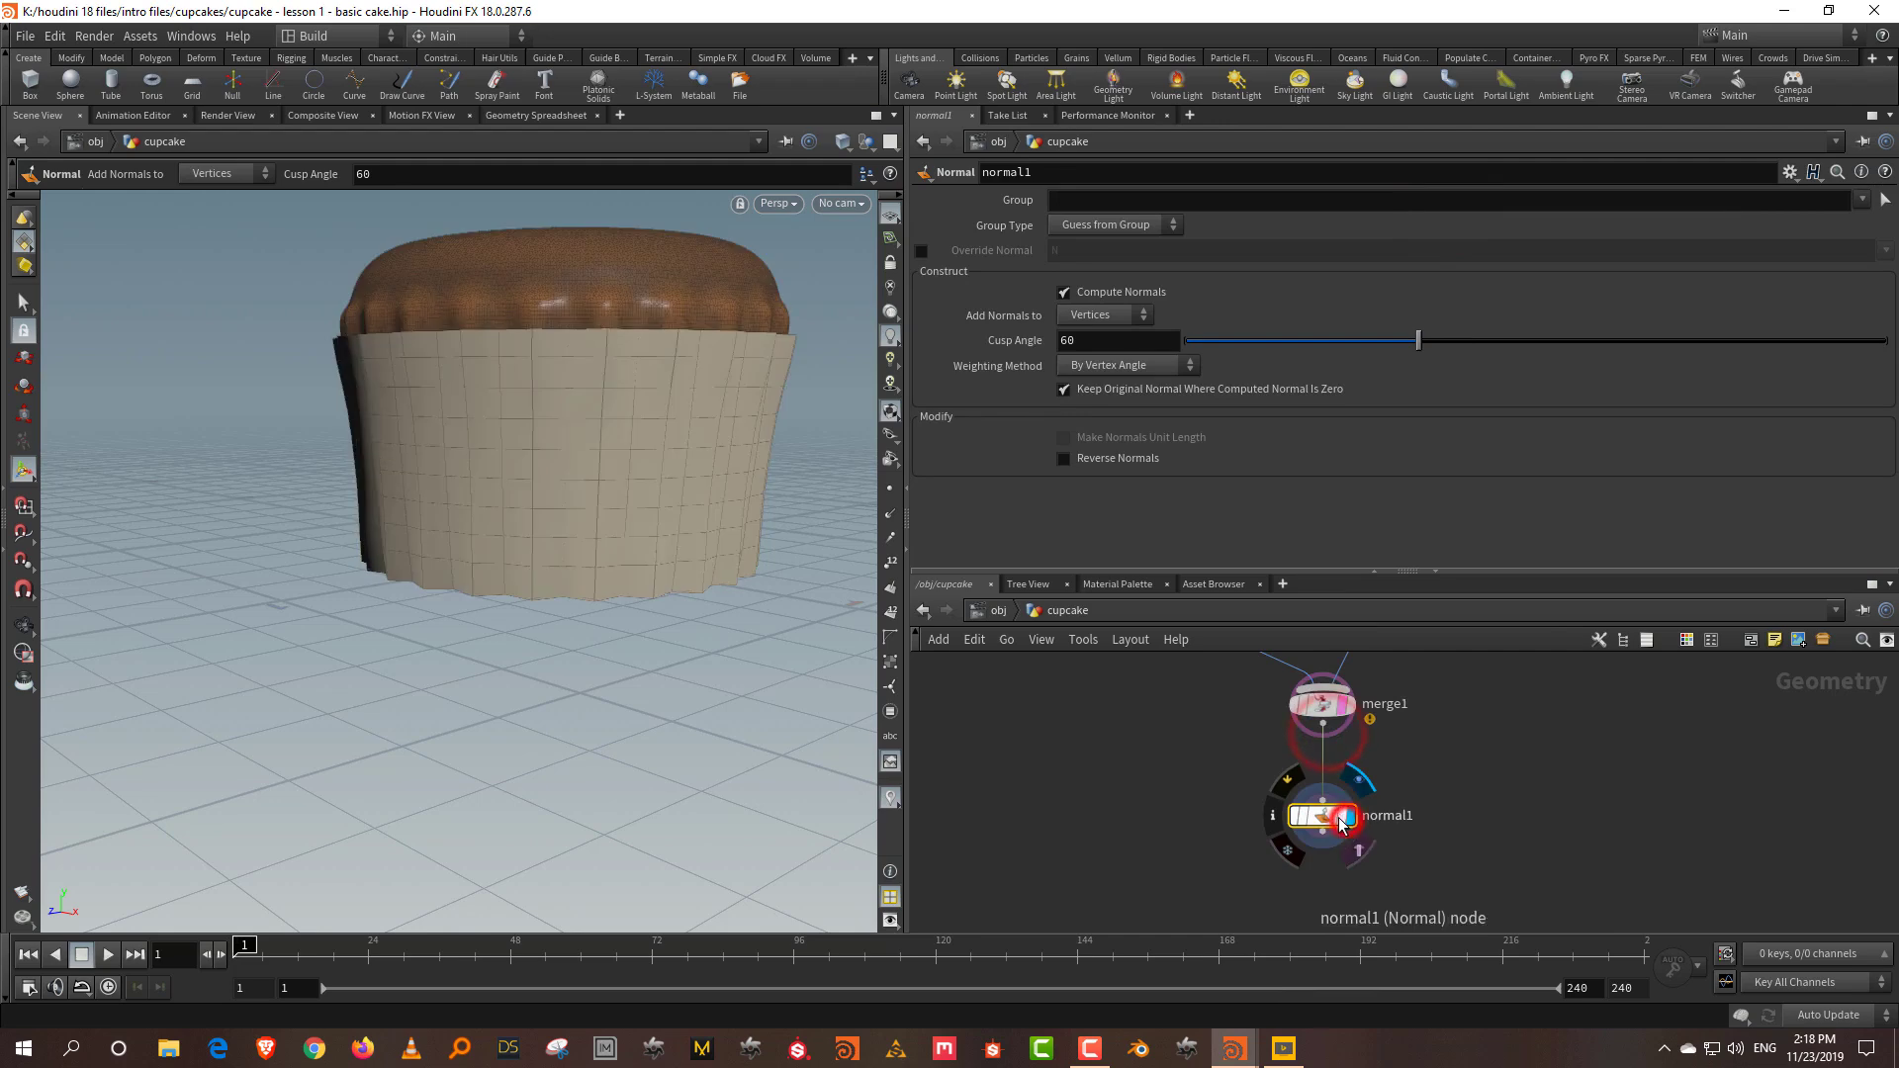
{"action": "left_click", "coordinate": [1341, 825]}
{"action": "left_click", "coordinate": [1458, 799]}
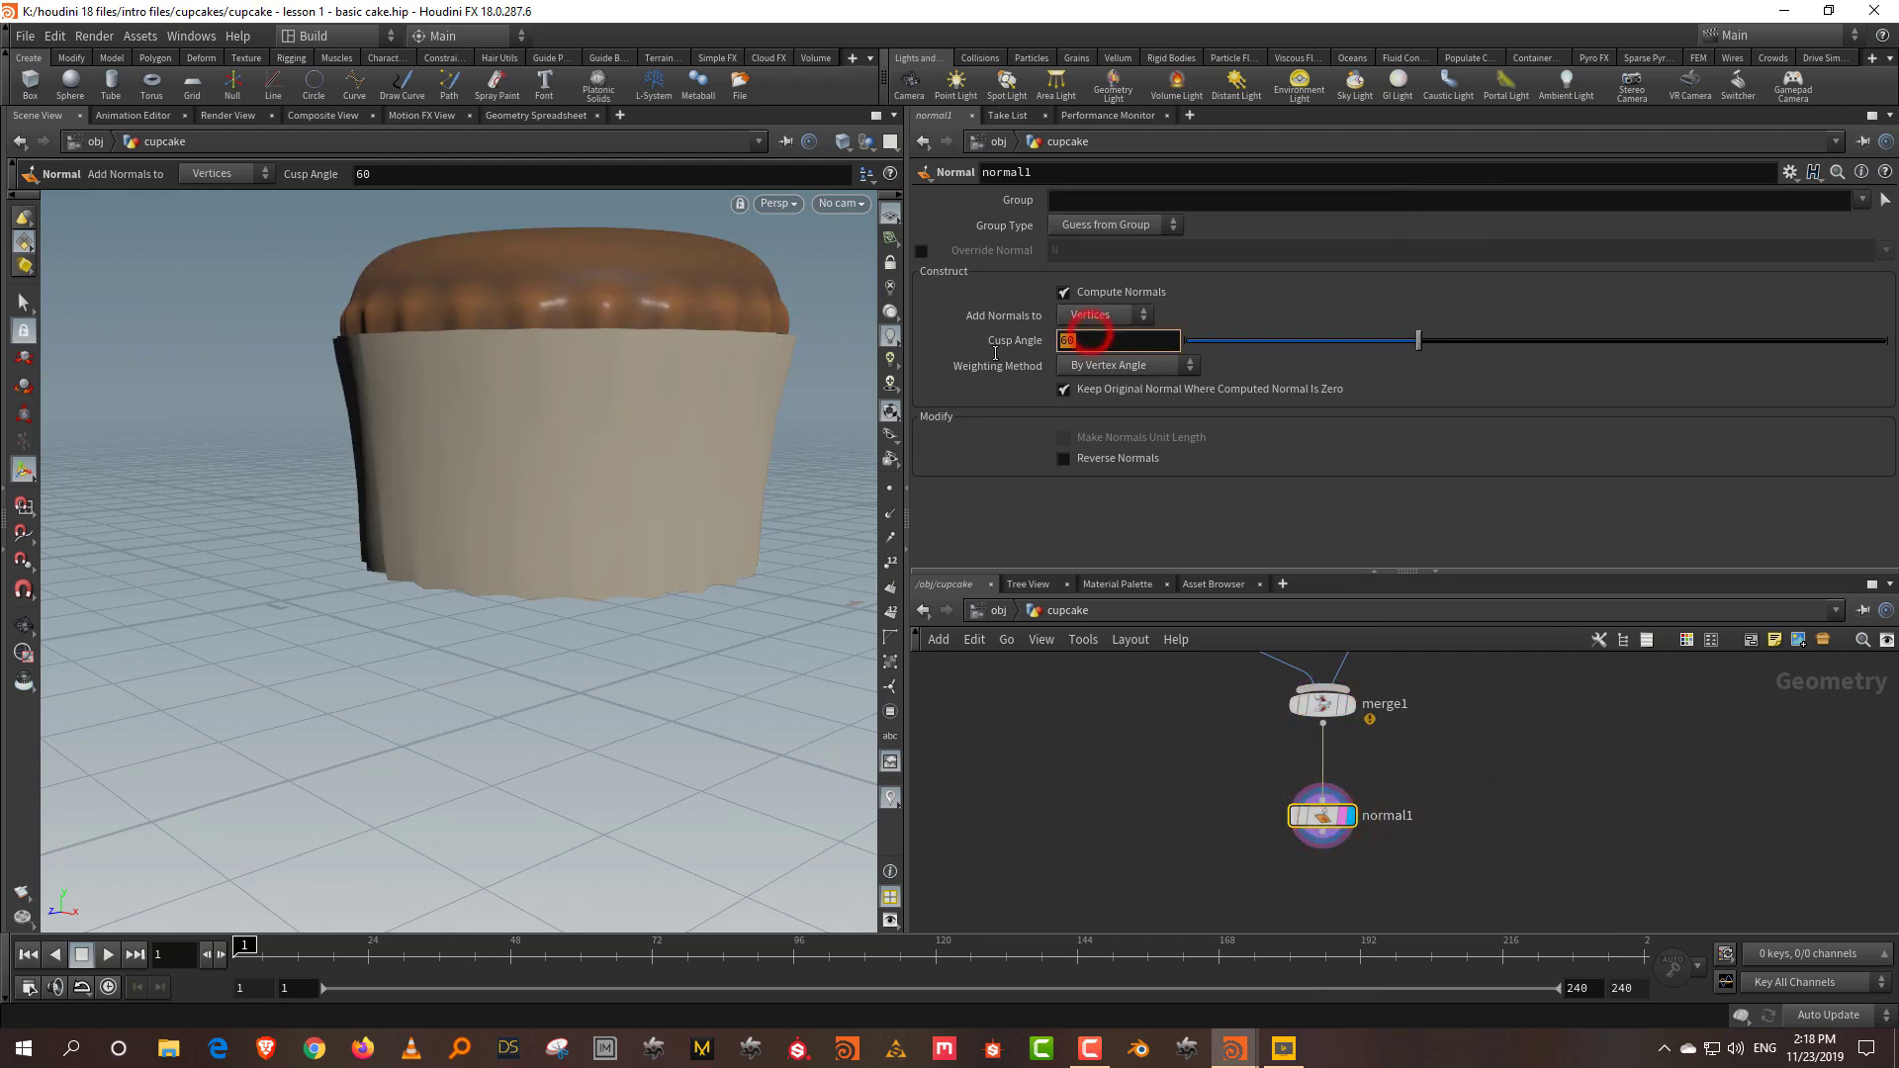
{"action": "type", "text": "30"}
{"action": "key", "text": "Return"}
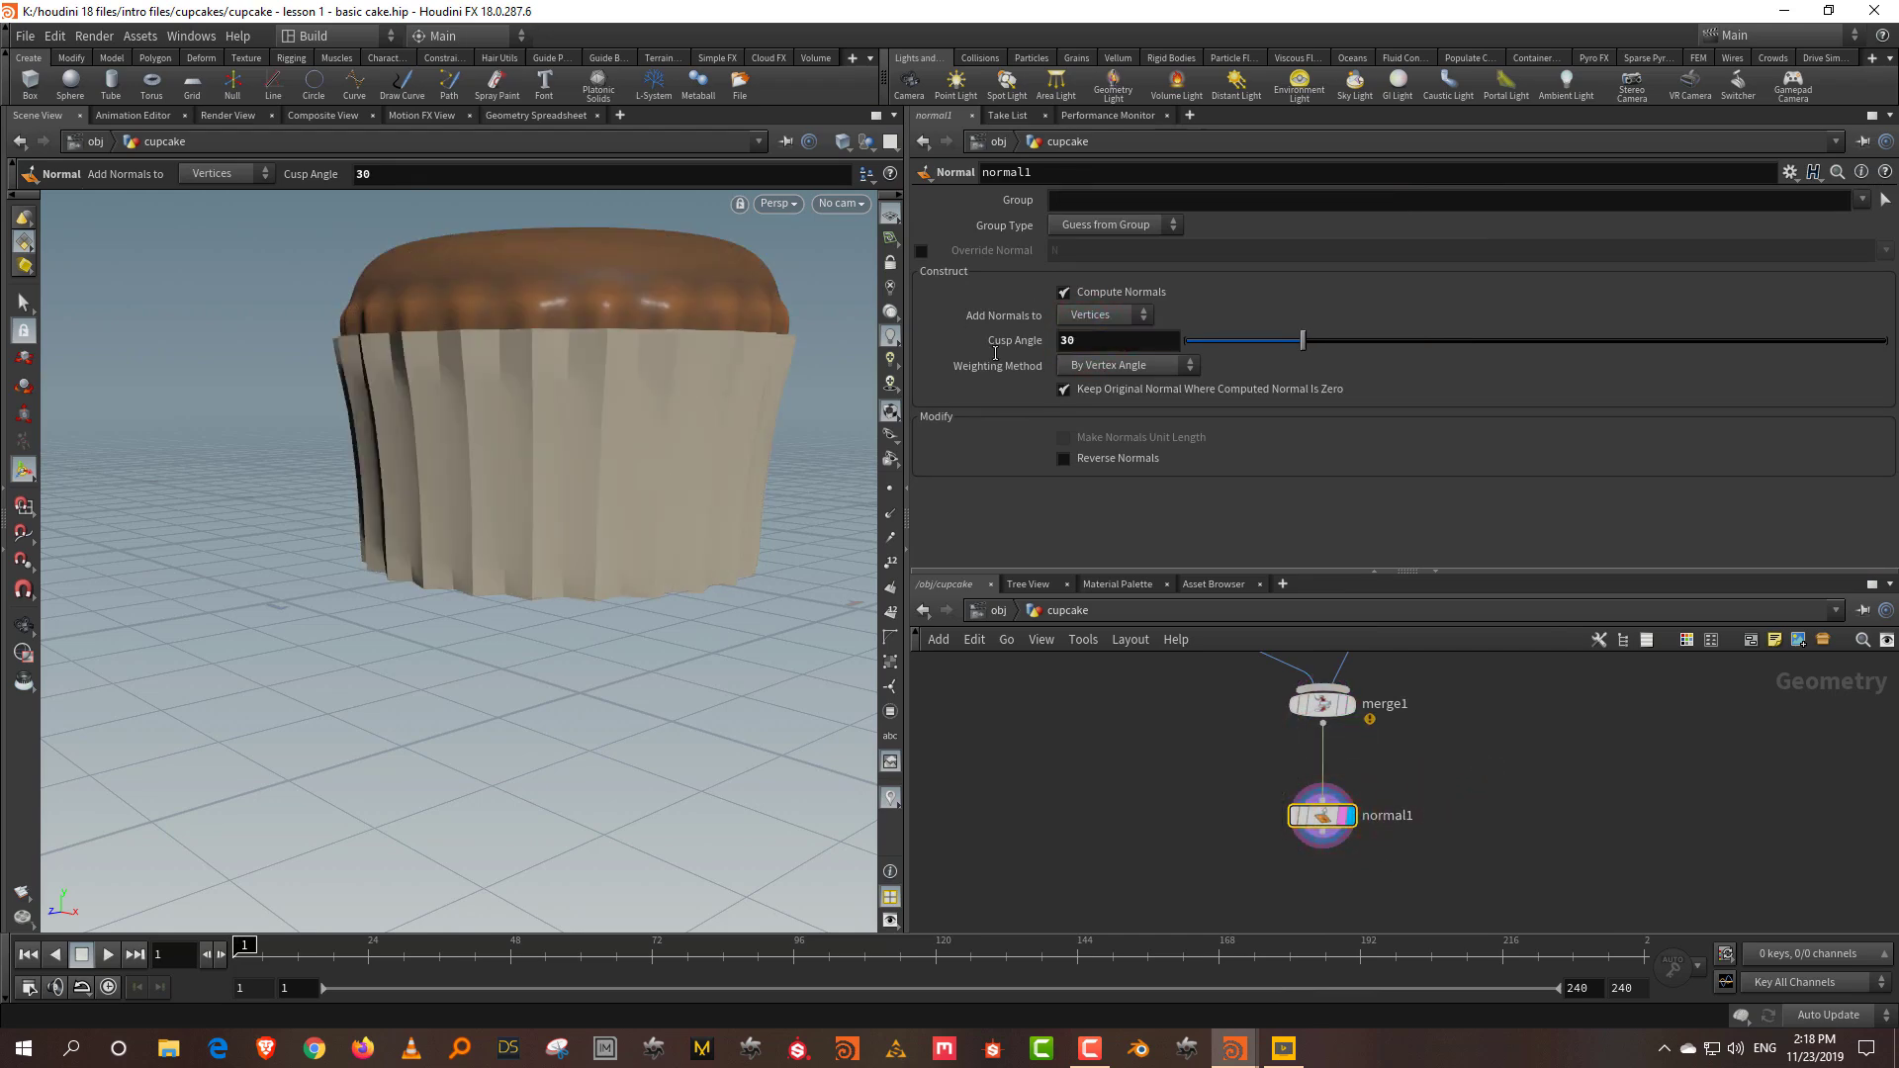
Step: Compare normal Weighting Method options, settling on By Vertex Angle
{"action": "left_click_drag", "start_coordinate": [322, 450], "coordinate": [524, 465]}
{"action": "left_click", "coordinate": [1180, 370]}
{"action": "left_click", "coordinate": [1137, 419]}
{"action": "key", "text": "Escape"}
{"action": "left_click_drag", "start_coordinate": [517, 545], "coordinate": [336, 556]}
{"action": "key", "text": "Return"}
{"action": "left_click", "coordinate": [1147, 365]}
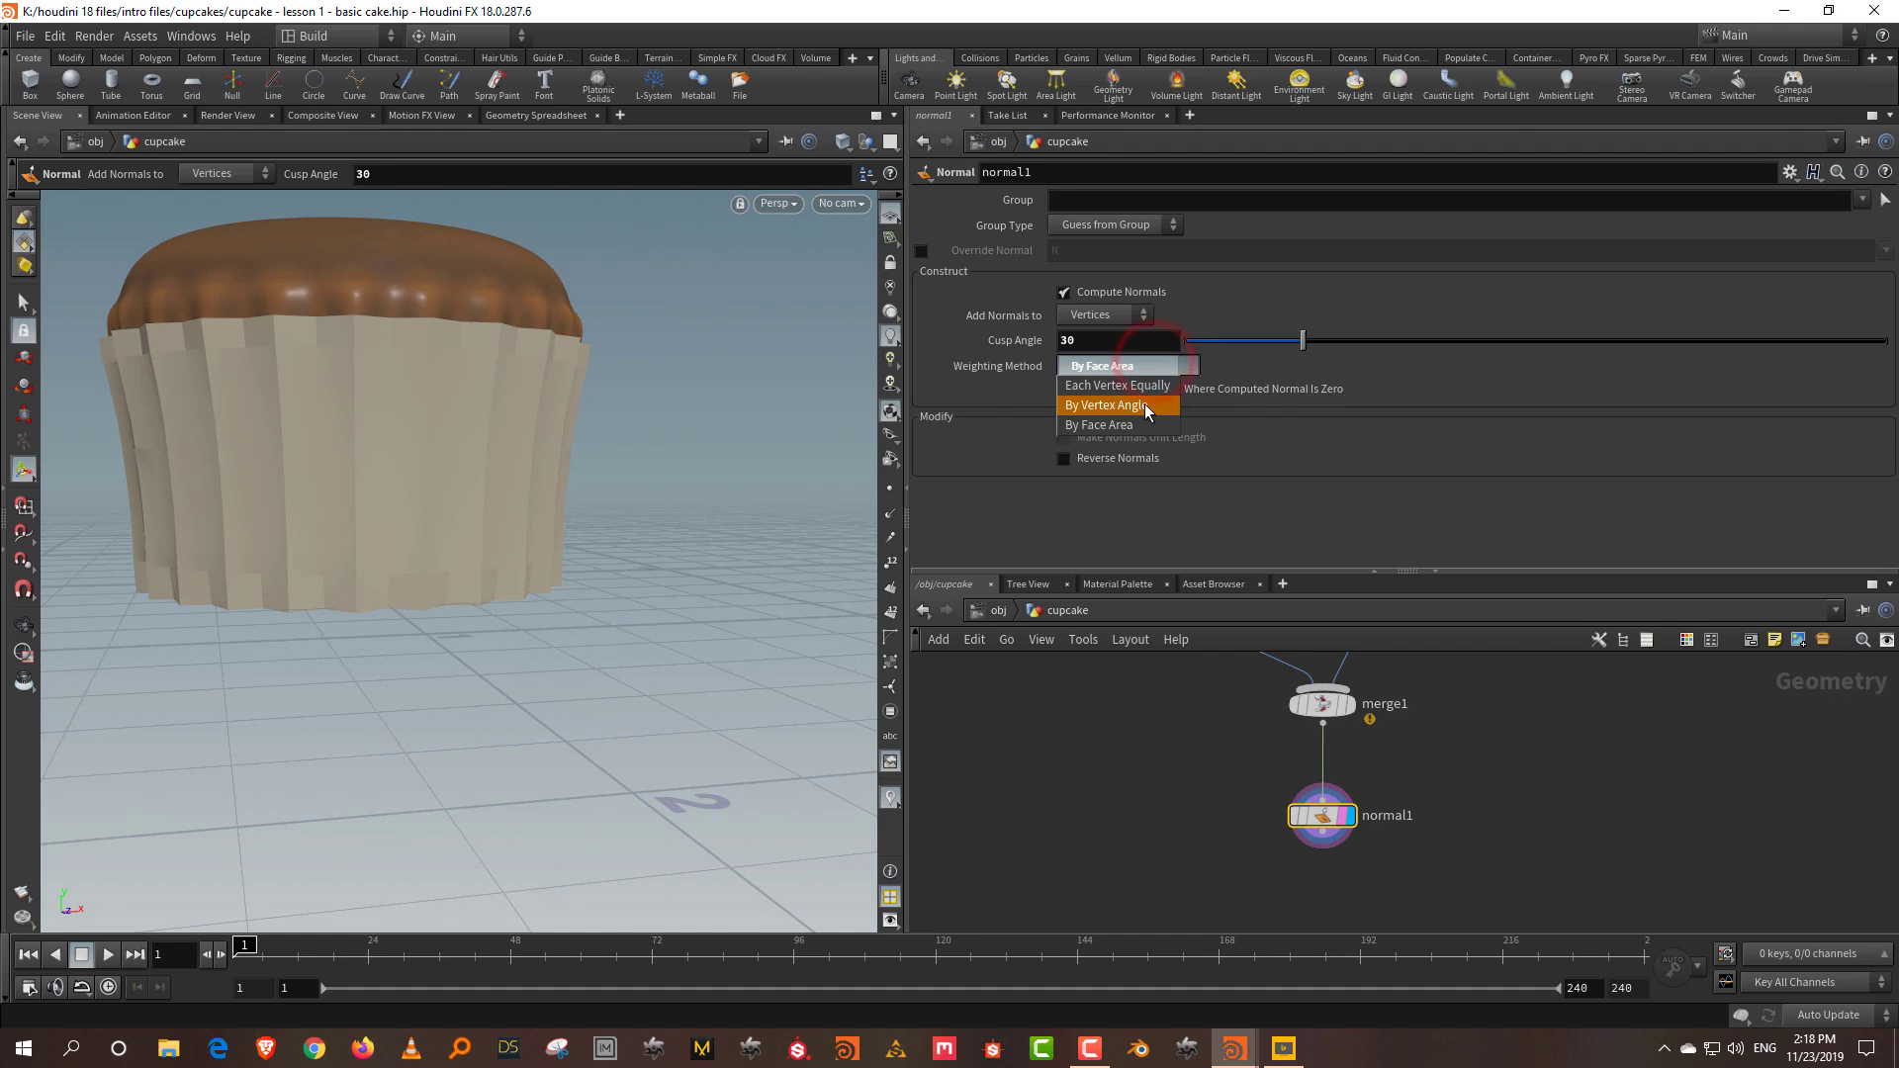
{"action": "left_click", "coordinate": [1148, 385]}
{"action": "left_click", "coordinate": [1147, 371]}
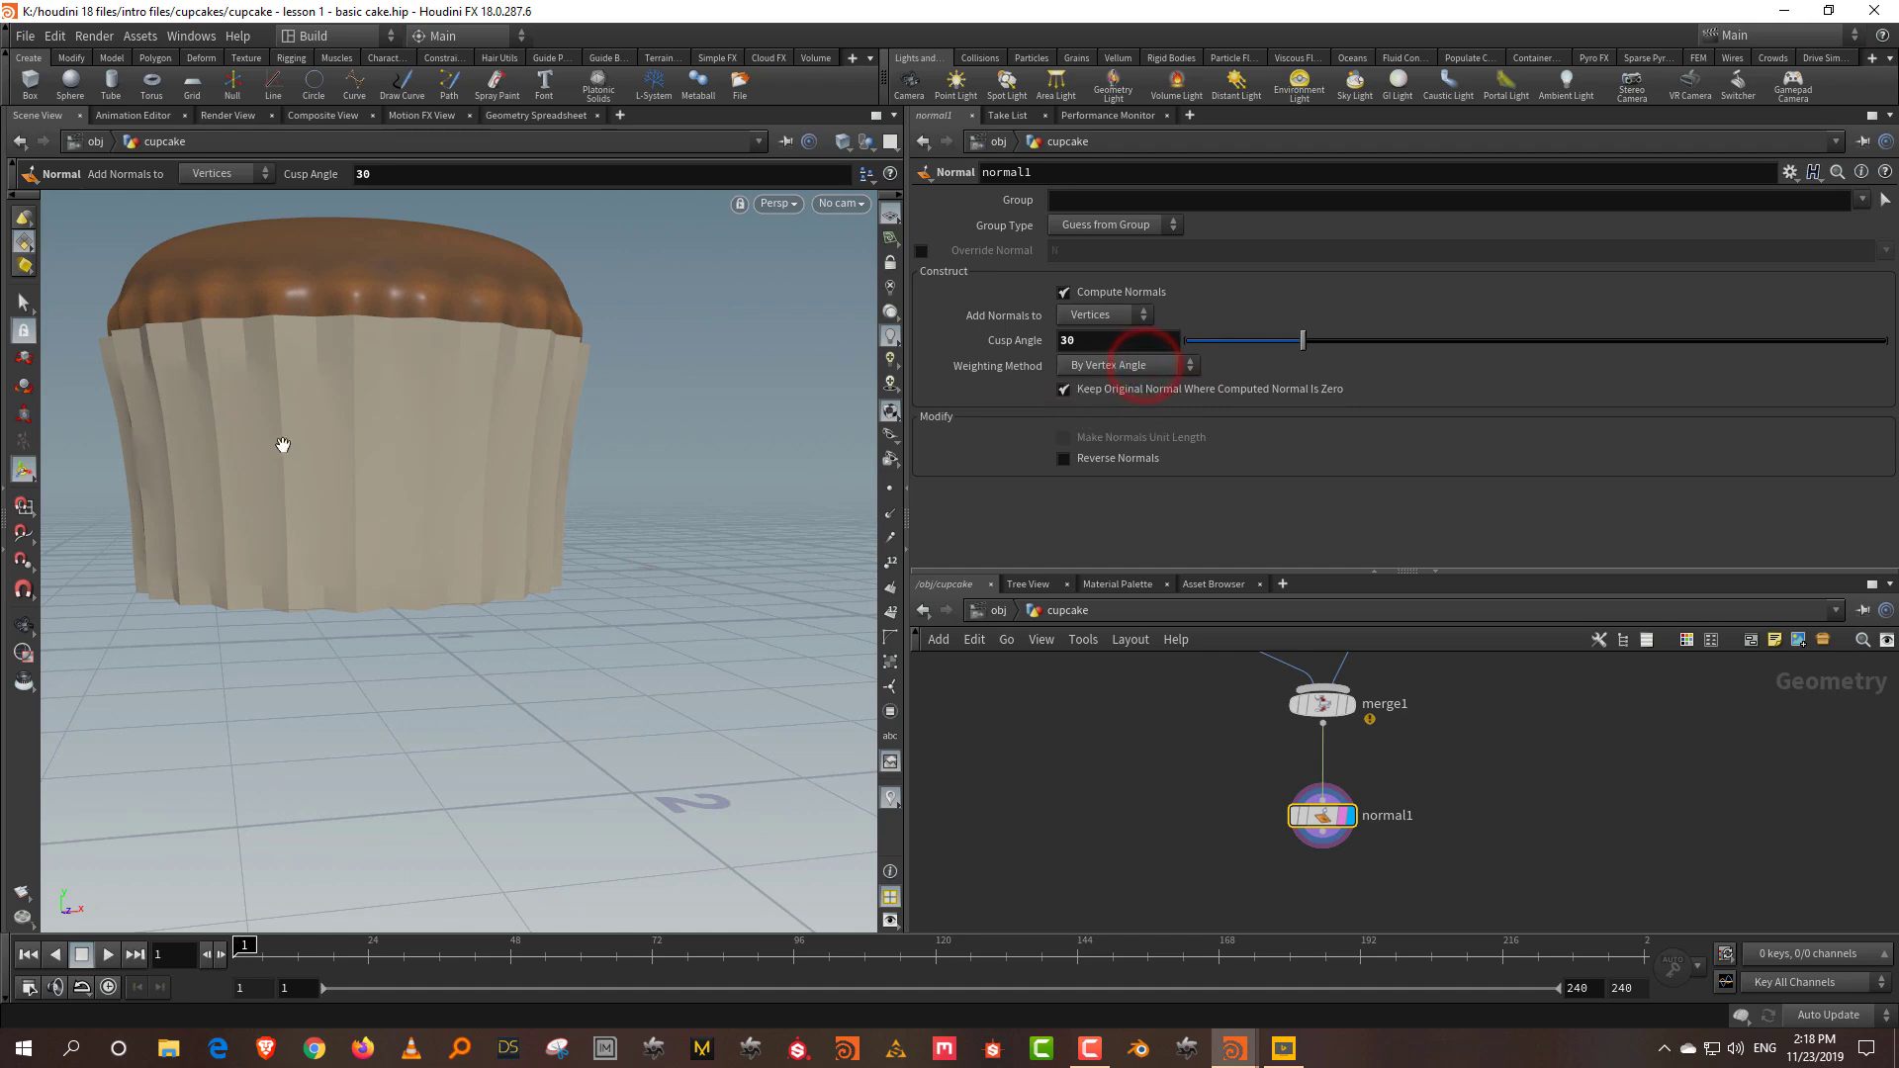
{"action": "left_click", "coordinate": [1143, 388]}
{"action": "key", "text": "Escape"}
{"action": "left_click_drag", "start_coordinate": [284, 440], "coordinate": [379, 487]}
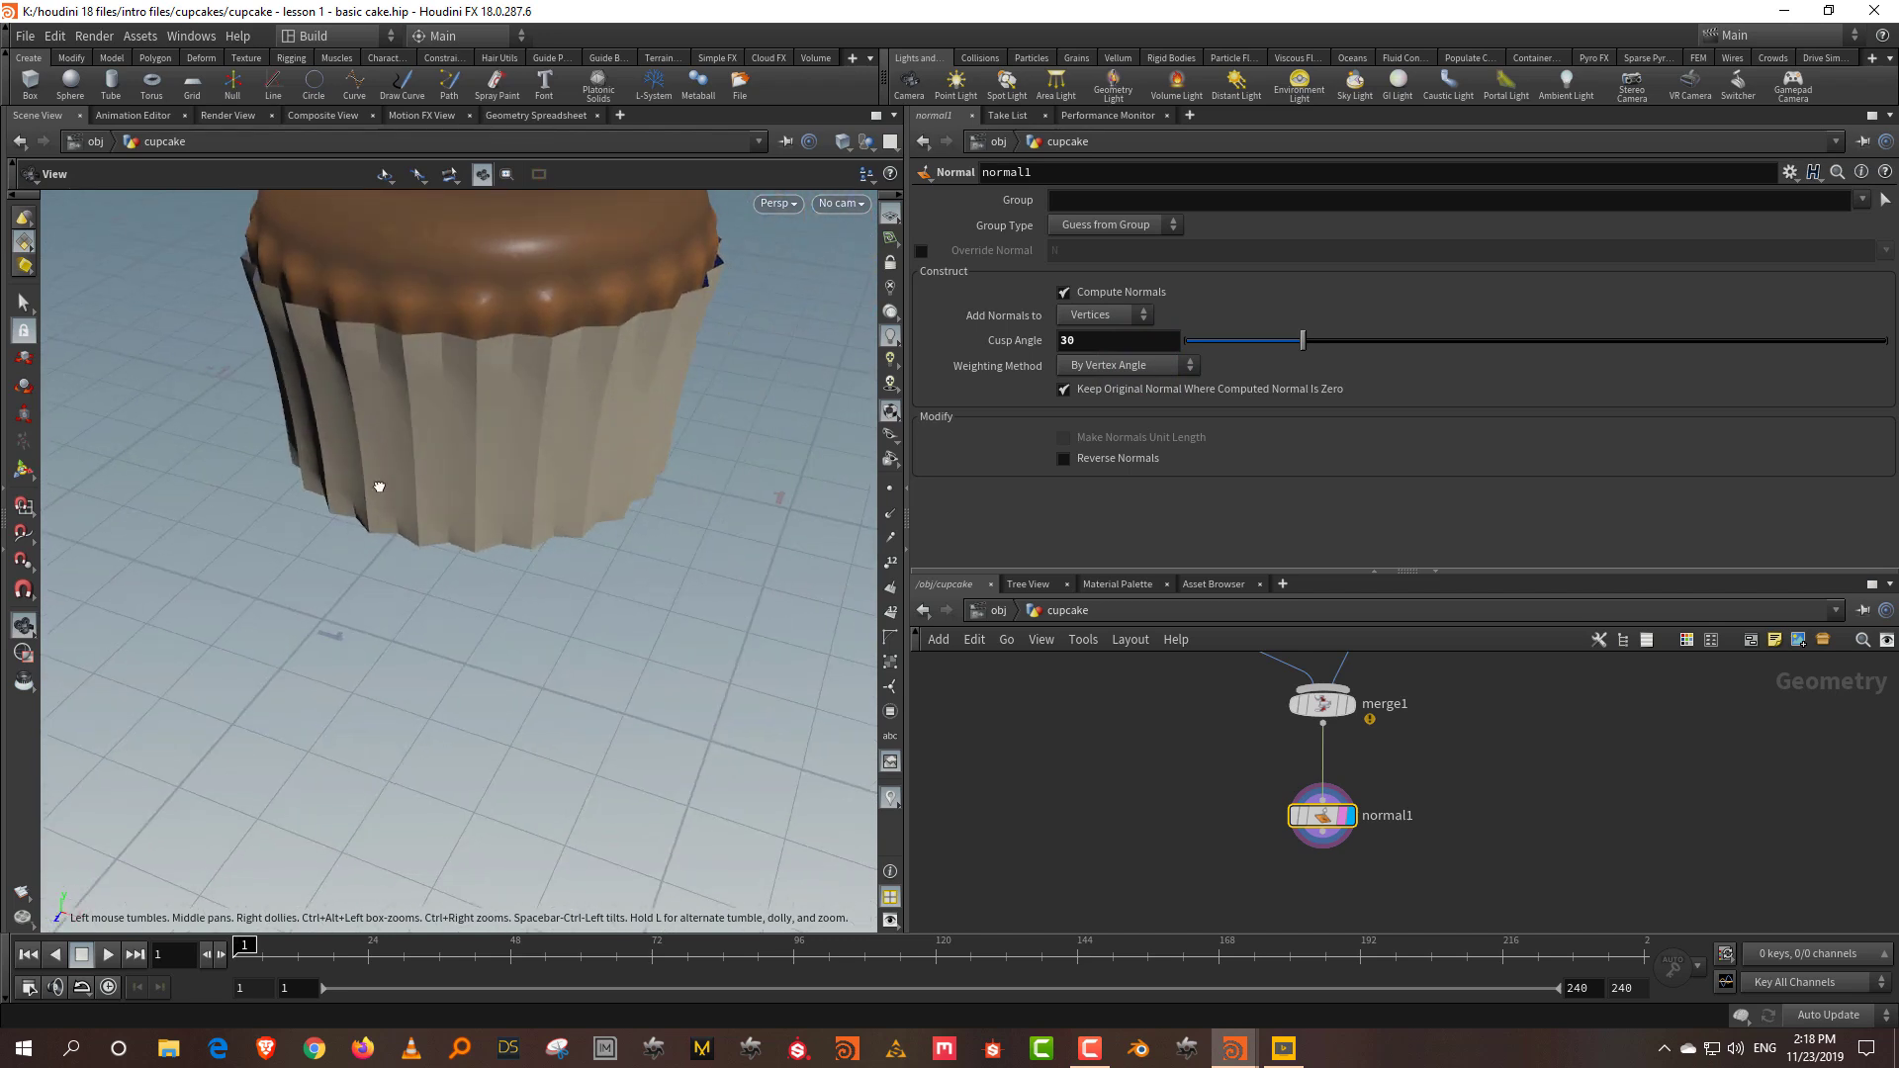
Step: Set normal1's Cusp Angle to 25.5
{"action": "key", "text": "Return"}
{"action": "scroll", "coordinate": [1543, 878], "scroll_direction": "down", "scroll_amount": 5}
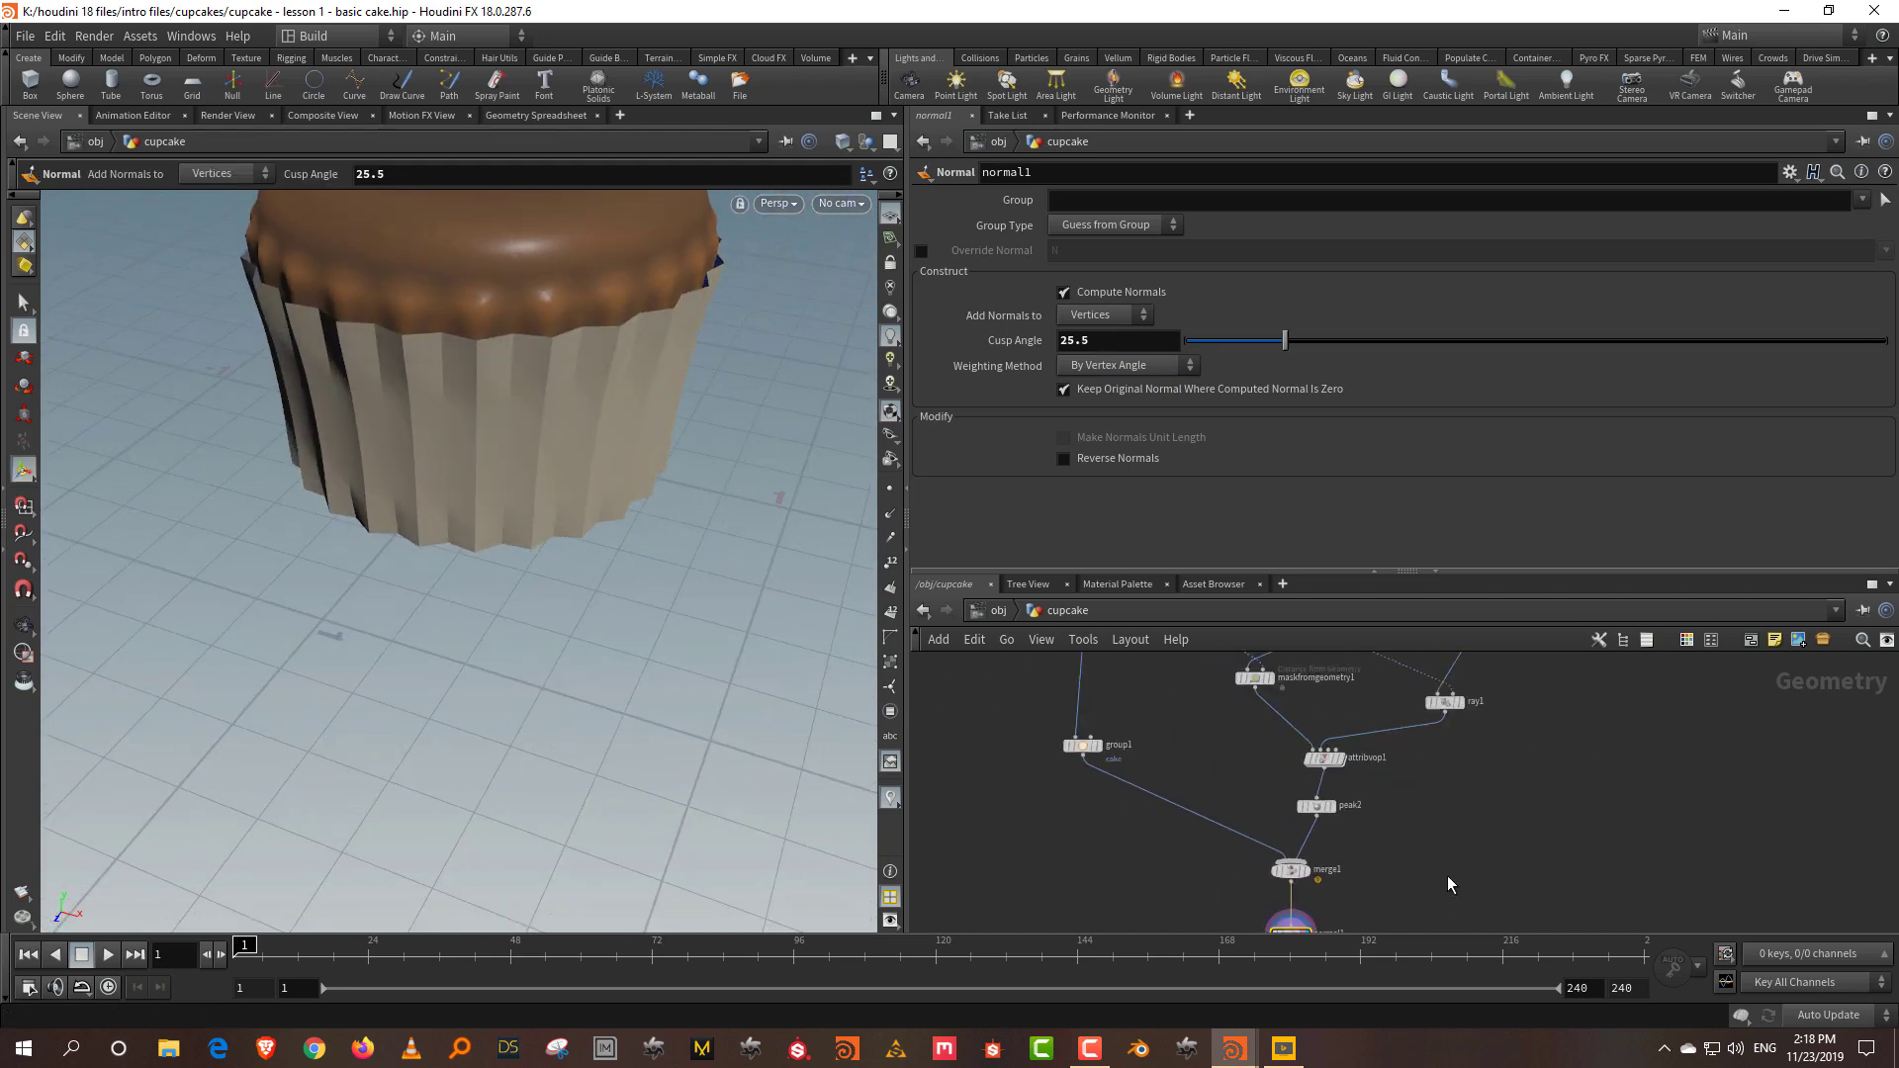
{"action": "scroll", "coordinate": [1452, 878], "scroll_direction": "down", "scroll_amount": 3}
{"action": "scroll", "coordinate": [1451, 797], "scroll_direction": "up", "scroll_amount": 5}
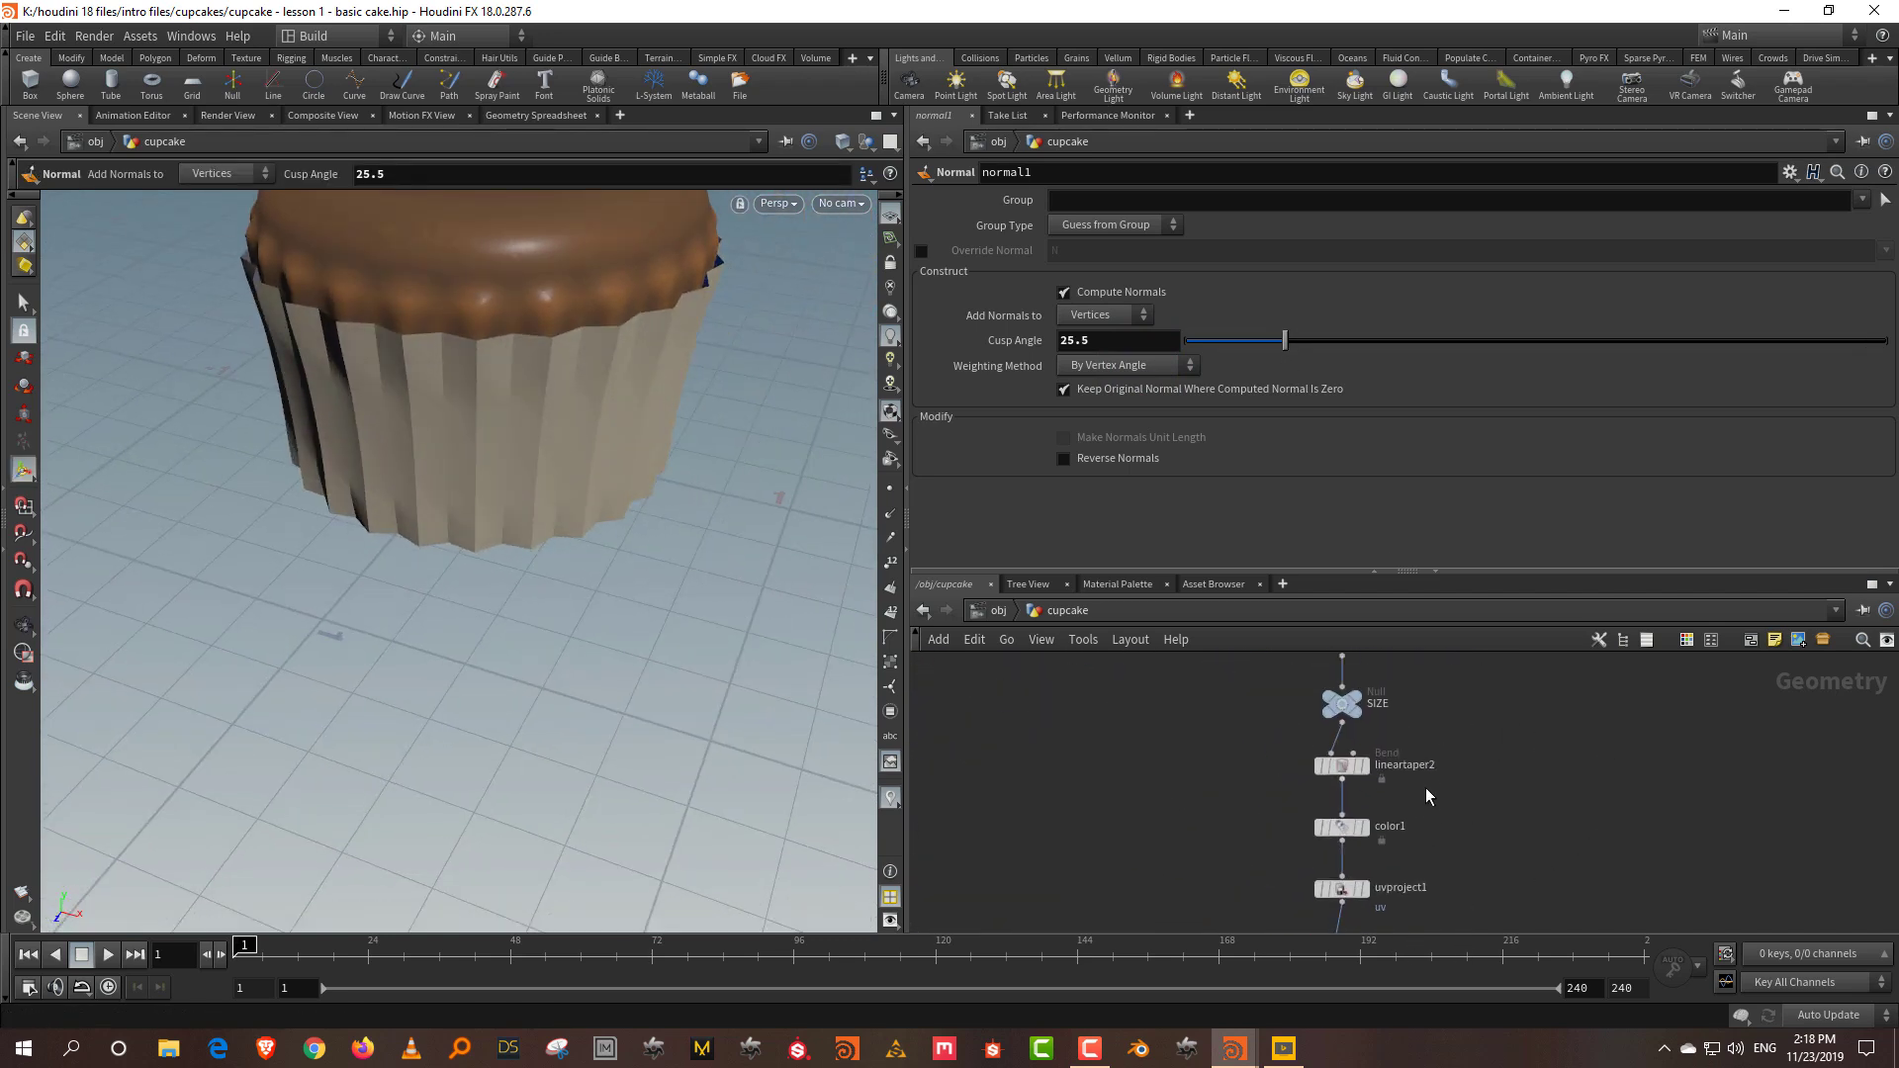
Step: Tweak lineartaper2's Squish to 0.955 and inspect the liner
{"action": "left_click", "coordinate": [1414, 754]}
{"action": "left_click", "coordinate": [1181, 702]}
{"action": "left_click_drag", "start_coordinate": [1481, 349], "coordinate": [1440, 346]}
{"action": "key", "text": "Escape"}
{"action": "left_click_drag", "start_coordinate": [551, 496], "coordinate": [516, 471]}
{"action": "key", "text": "Return"}
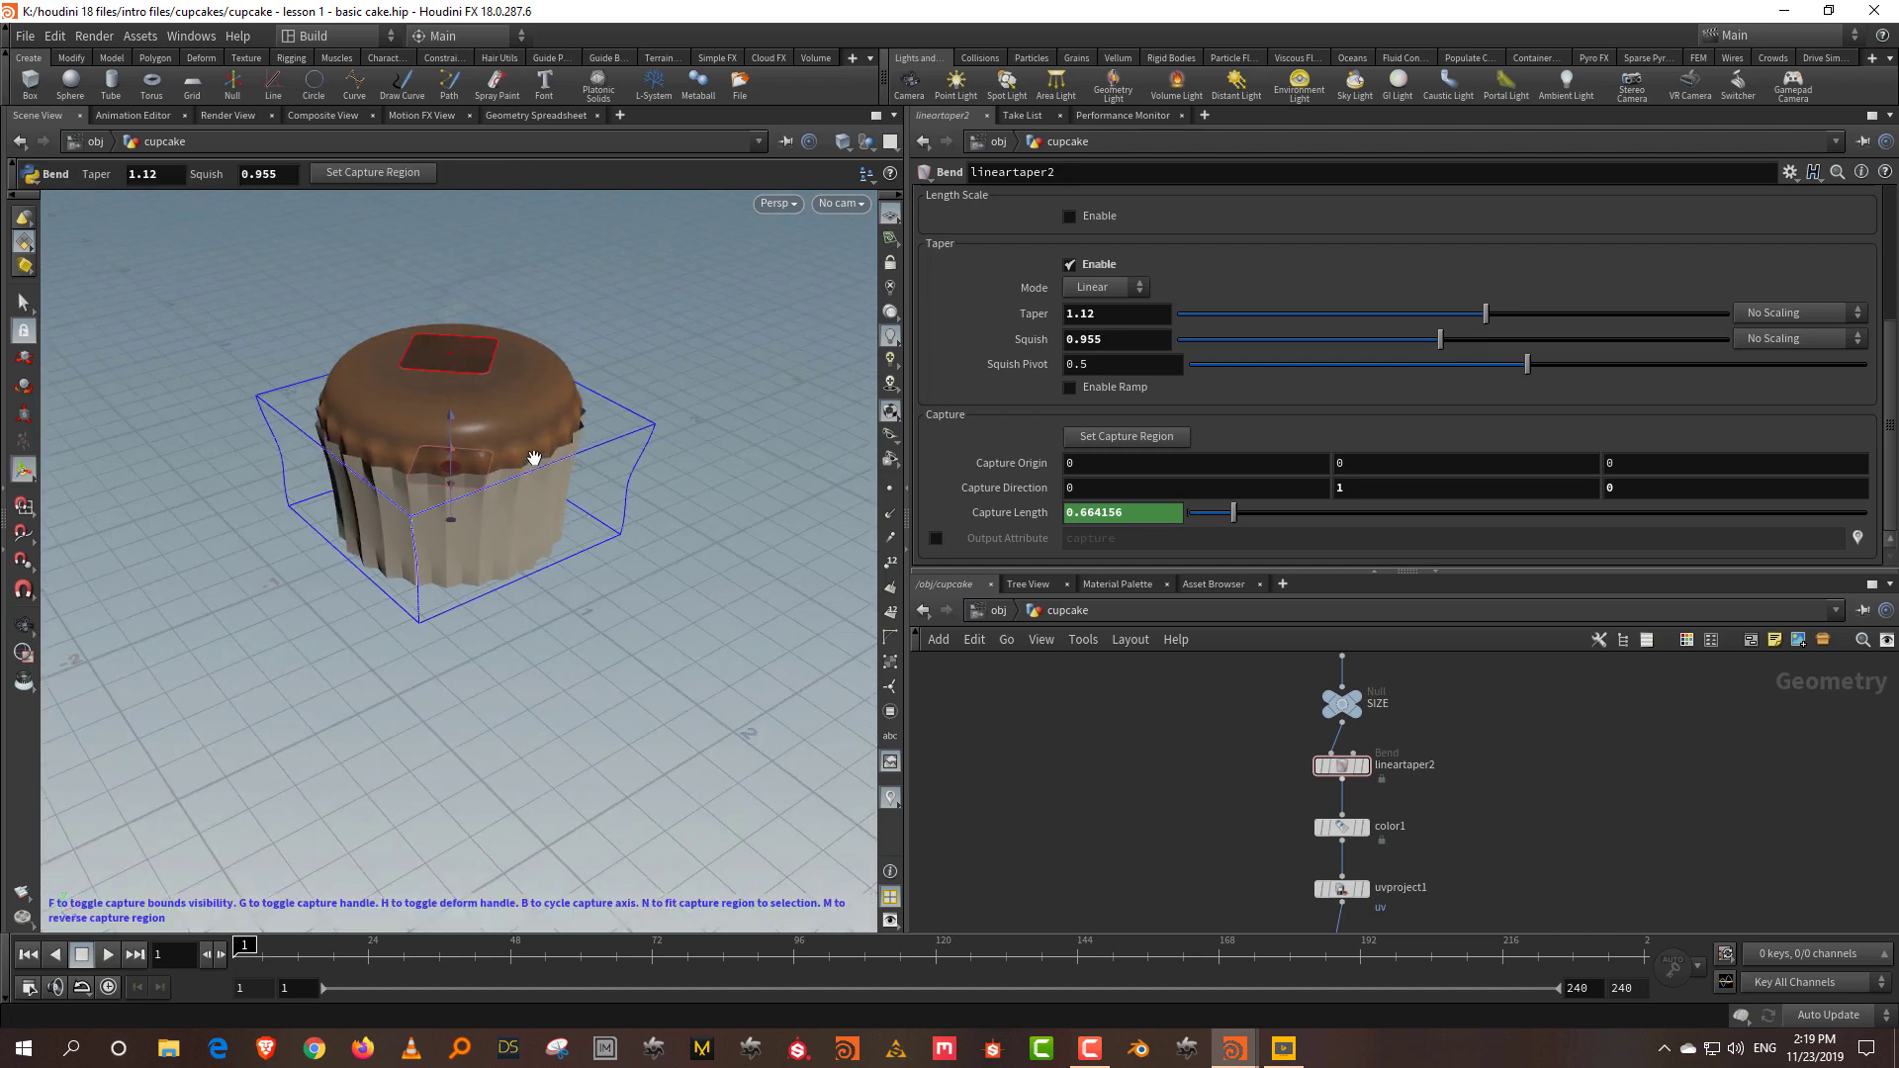
{"action": "scroll", "coordinate": [1162, 742], "scroll_direction": "down", "scroll_amount": 3}
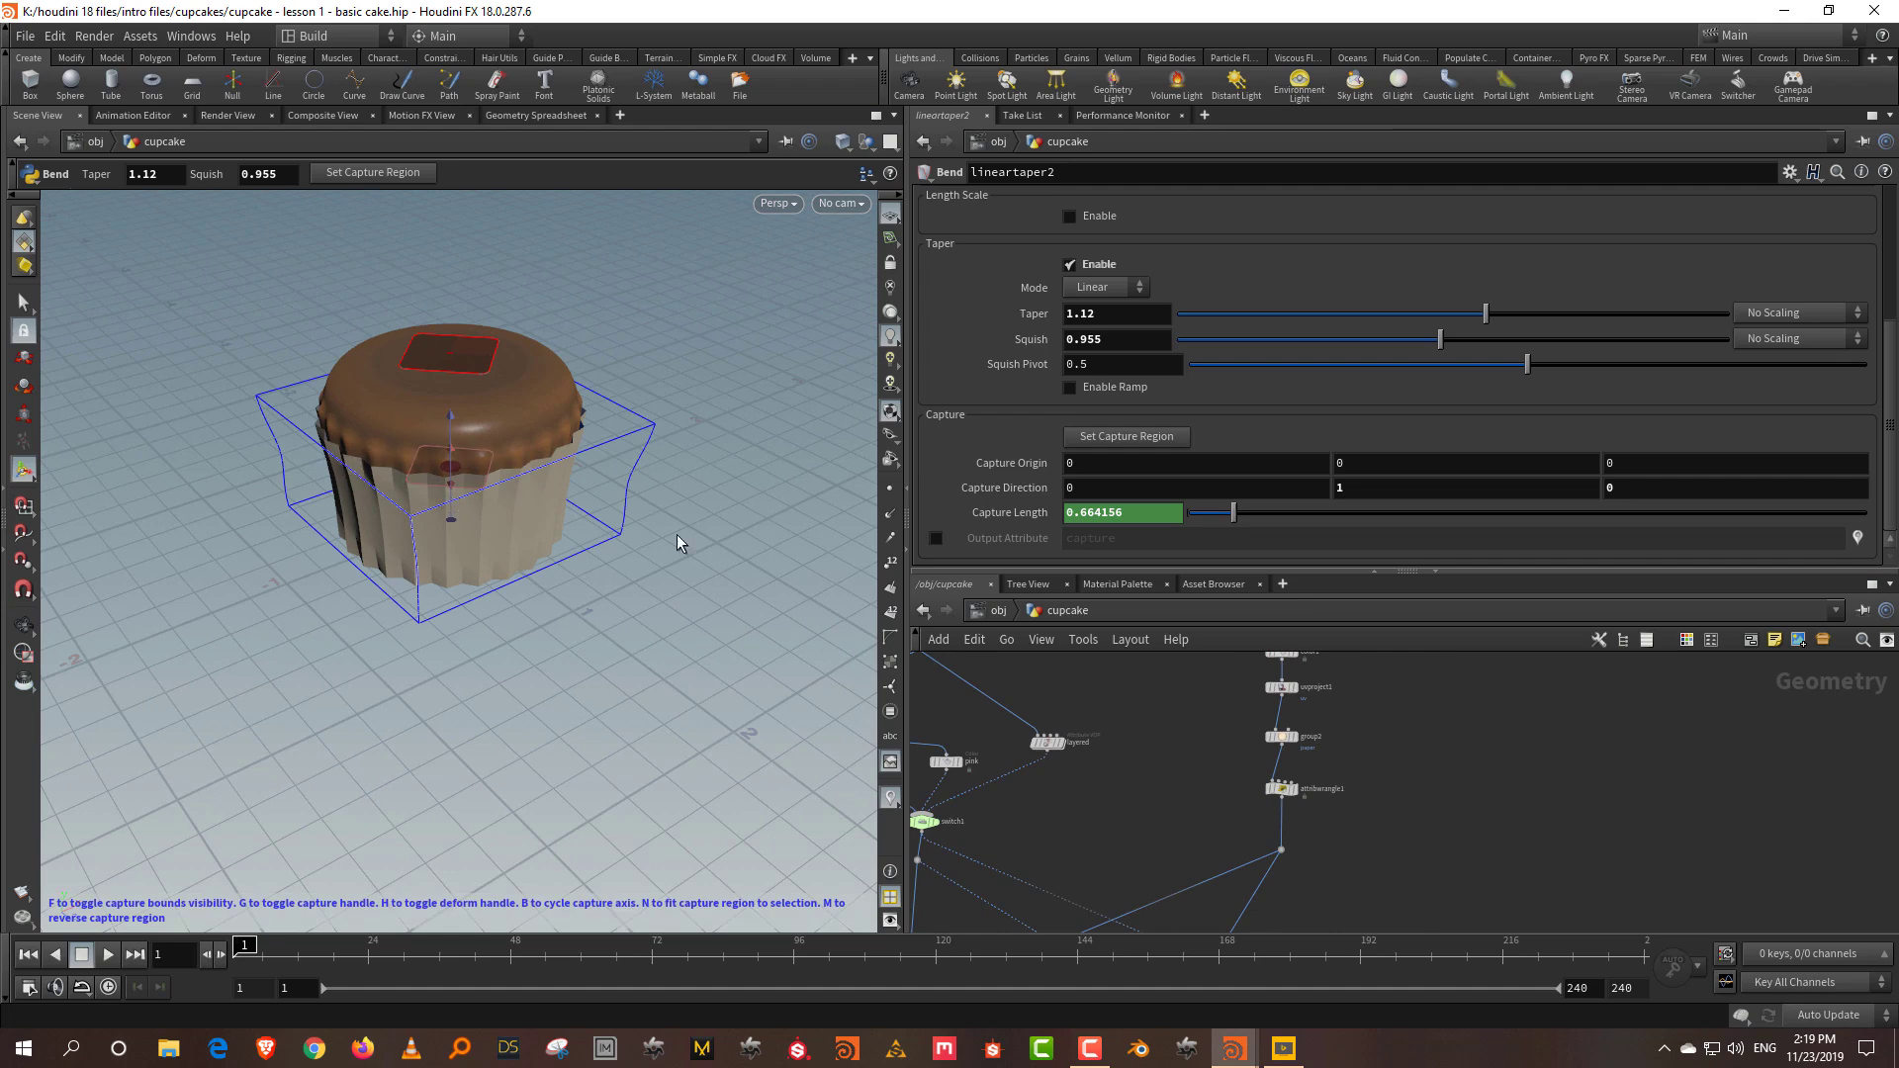
Step: Move merge1 and normal1 further left in the network
{"action": "left_click_drag", "start_coordinate": [1245, 568], "coordinate": [1246, 401]}
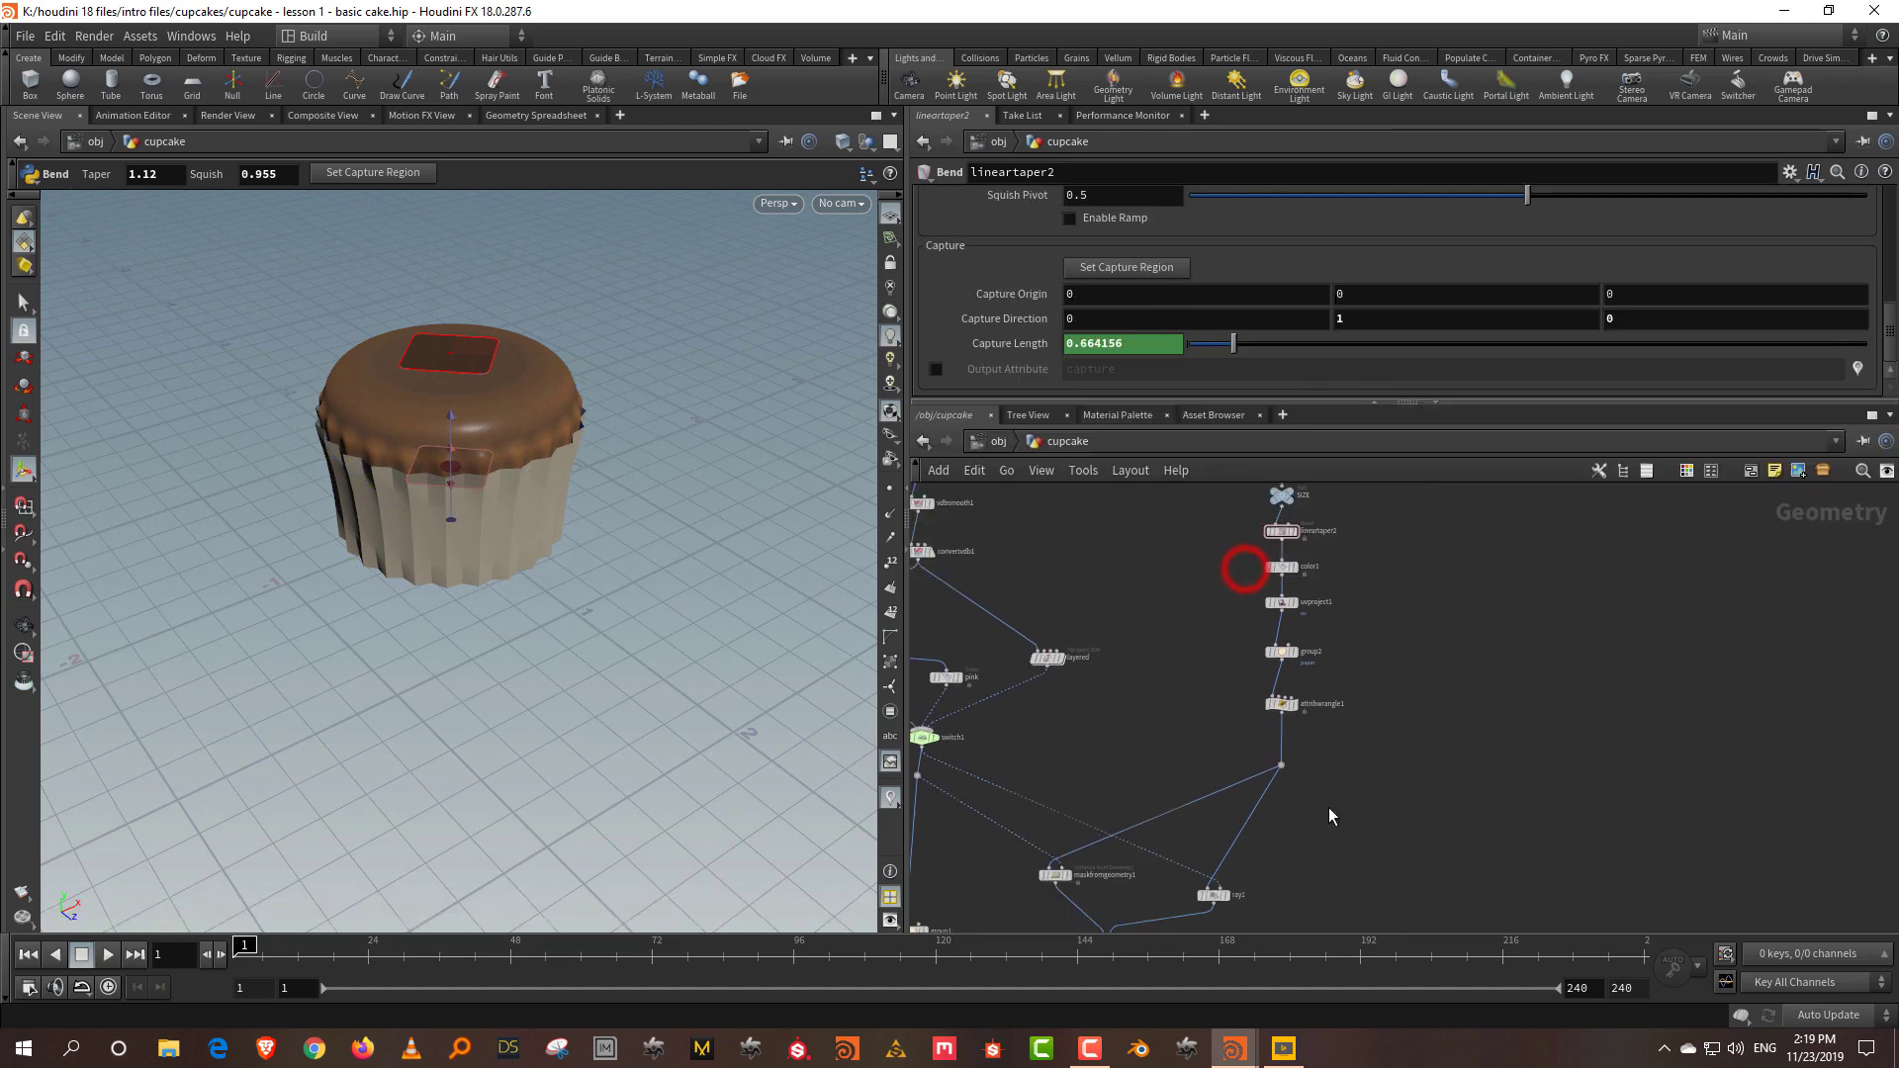
{"action": "scroll", "coordinate": [1309, 648], "scroll_direction": "up", "scroll_amount": 3}
{"action": "left_click_drag", "start_coordinate": [1305, 652], "coordinate": [1152, 826]}
{"action": "left_click_drag", "start_coordinate": [1135, 712], "coordinate": [1052, 724]}
{"action": "left_click", "coordinate": [1221, 752]}
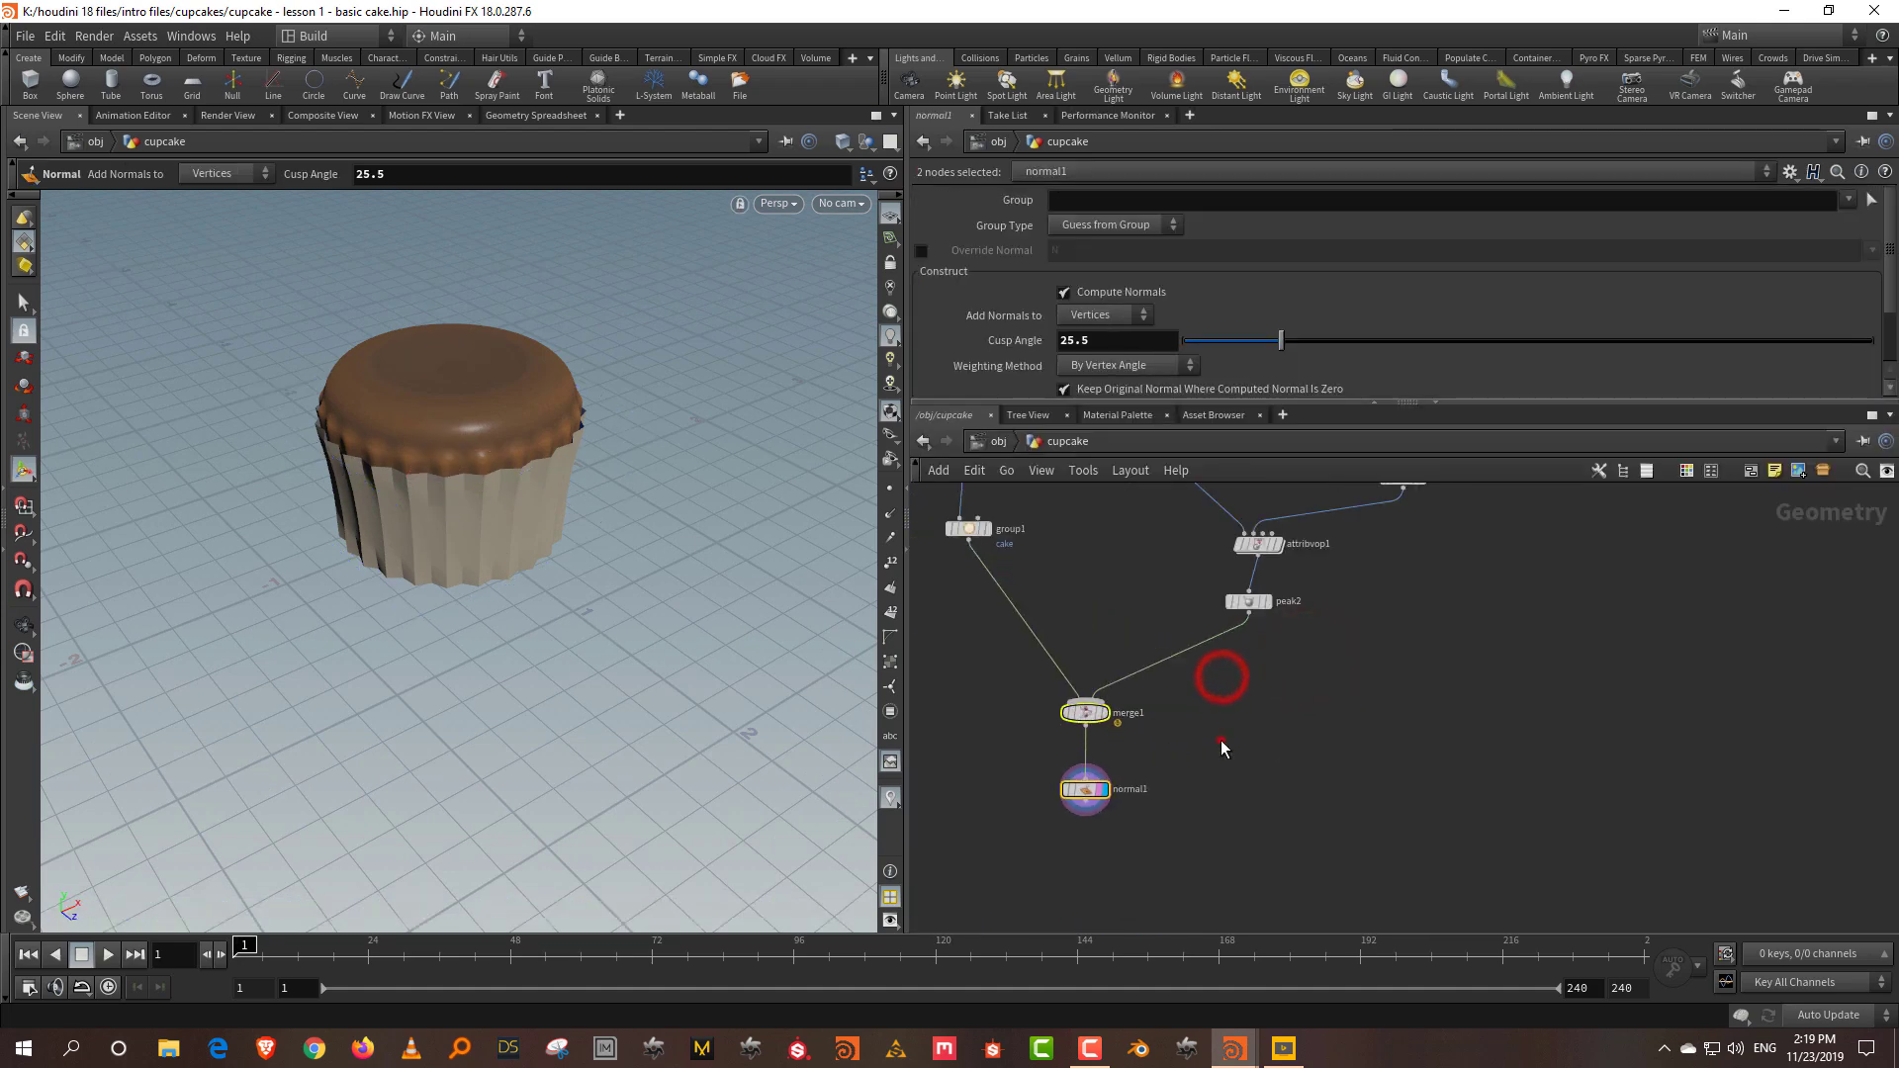